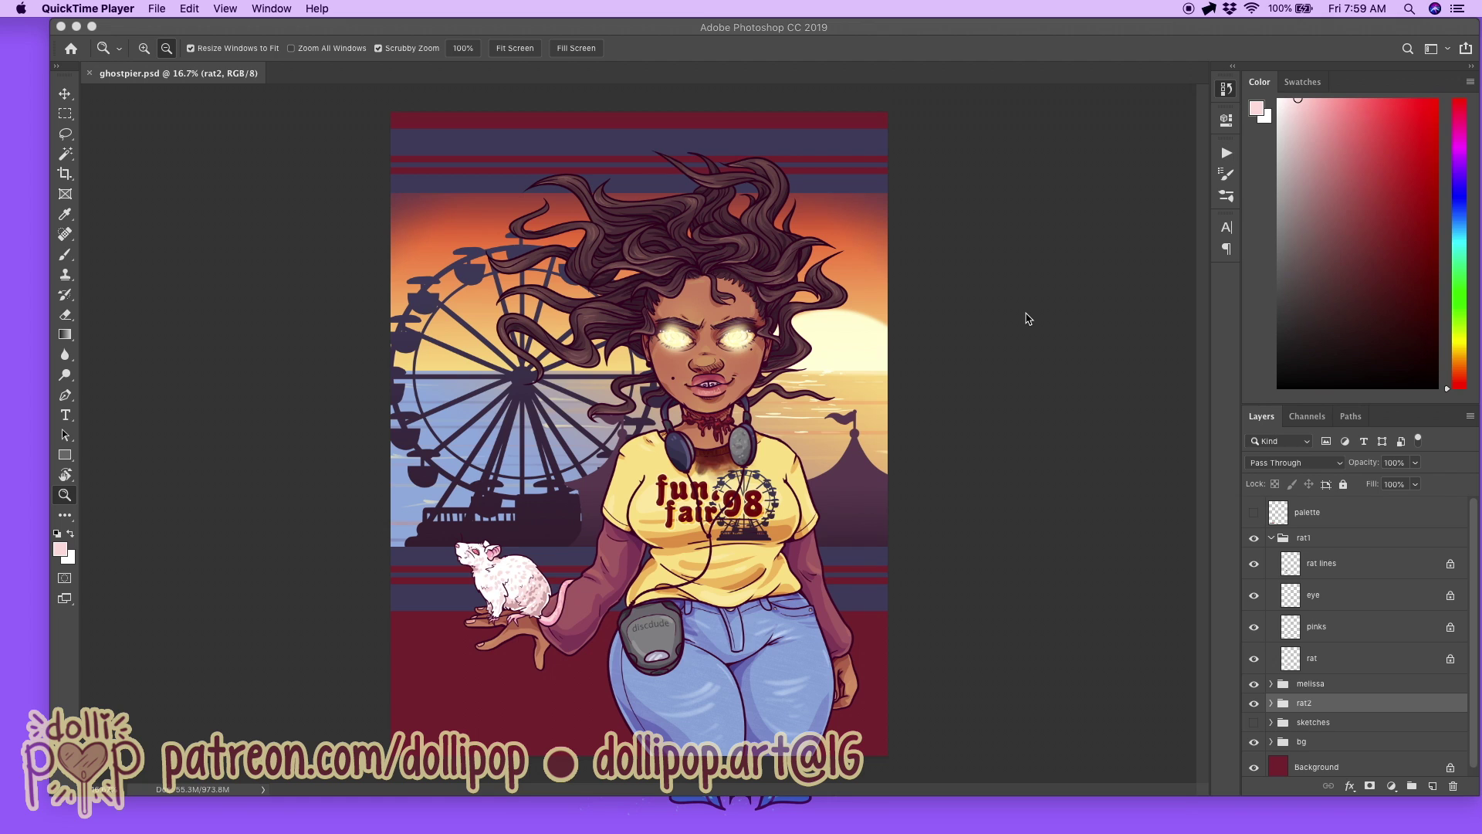
Step: Look through the layers inside the melissa group, leaving the group collapsed
{"action": "scroll", "coordinate": [1425, 598], "scroll_direction": "down", "scroll_amount": 1}
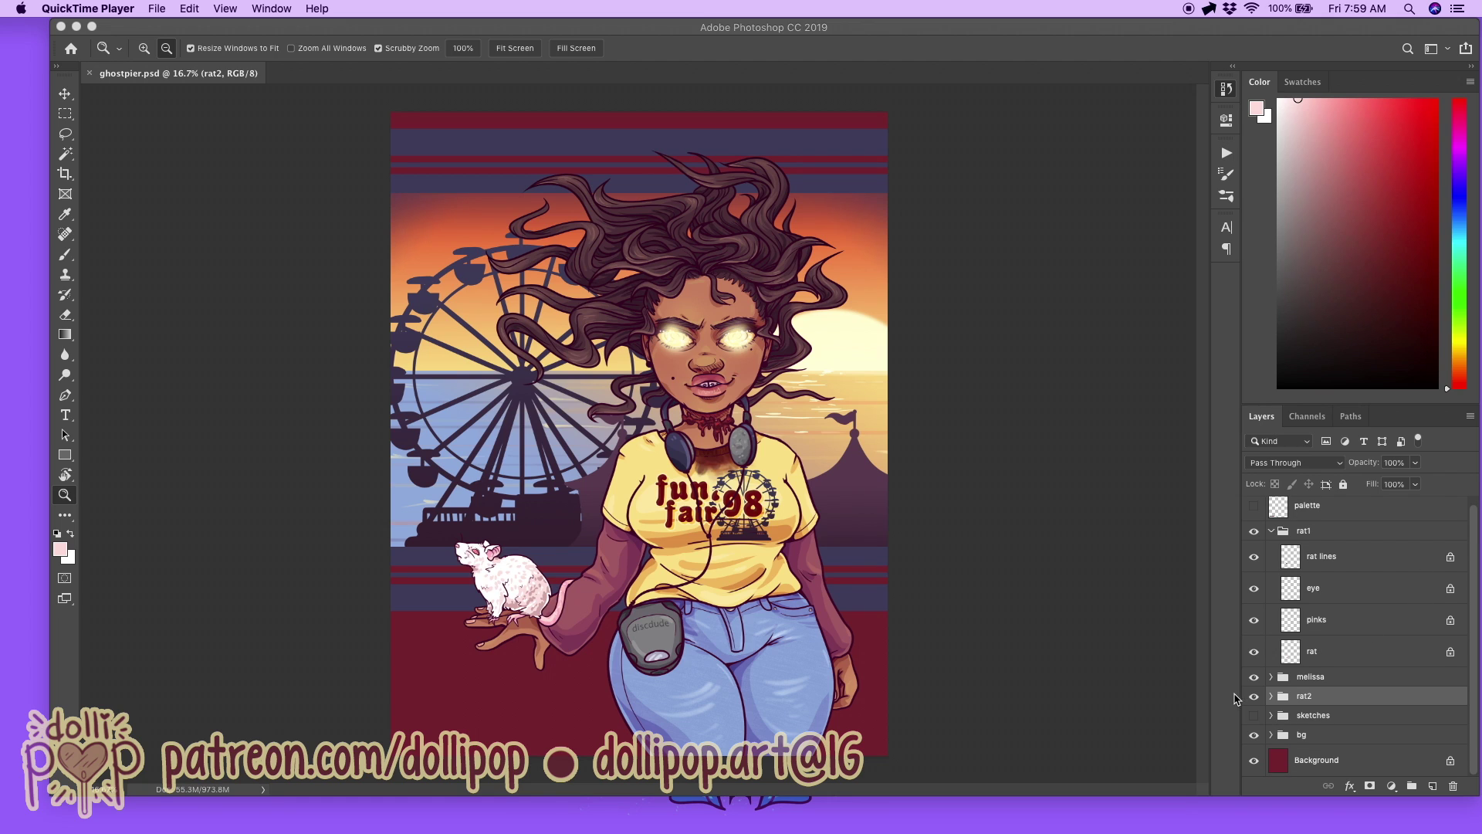
{"action": "left_click", "coordinate": [1272, 678]}
{"action": "scroll", "coordinate": [1382, 683], "scroll_direction": "down", "scroll_amount": 6}
{"action": "scroll", "coordinate": [1384, 683], "scroll_direction": "up", "scroll_amount": 6}
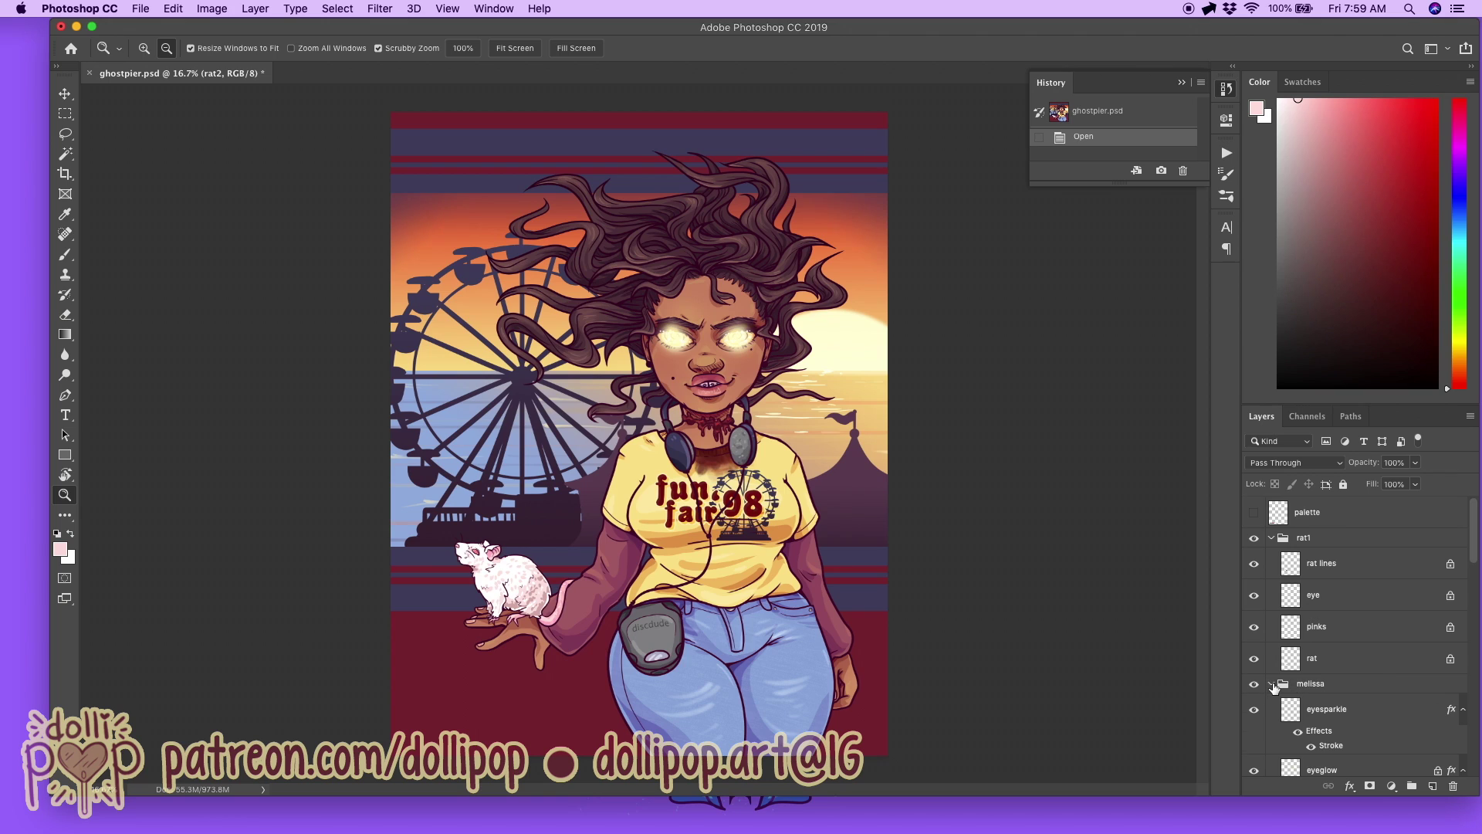
{"action": "left_click", "coordinate": [1272, 684]}
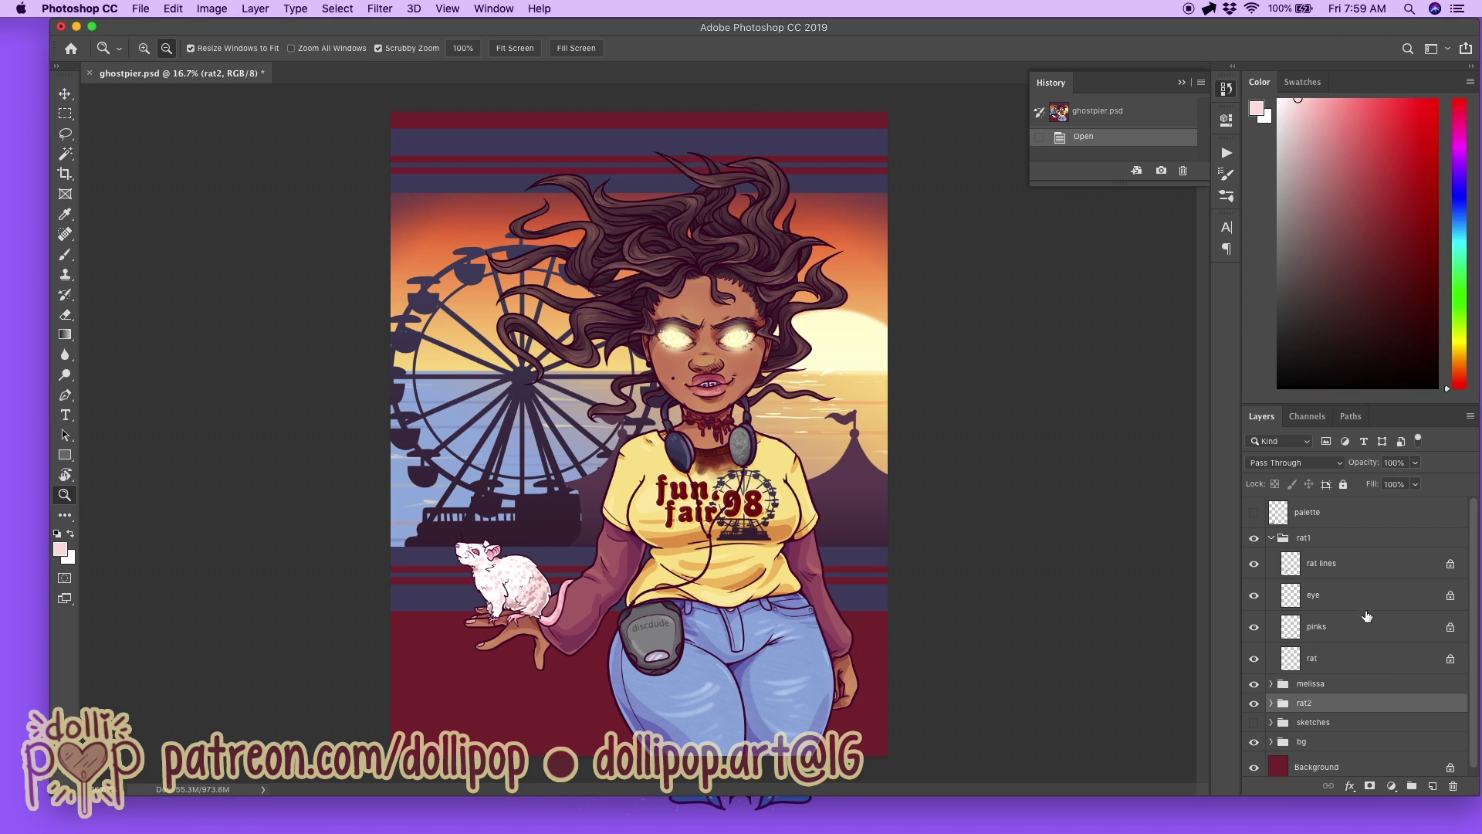
Step: Select the rat1 group and collapse it to hide its individual layers
{"action": "left_click", "coordinate": [1343, 544]}
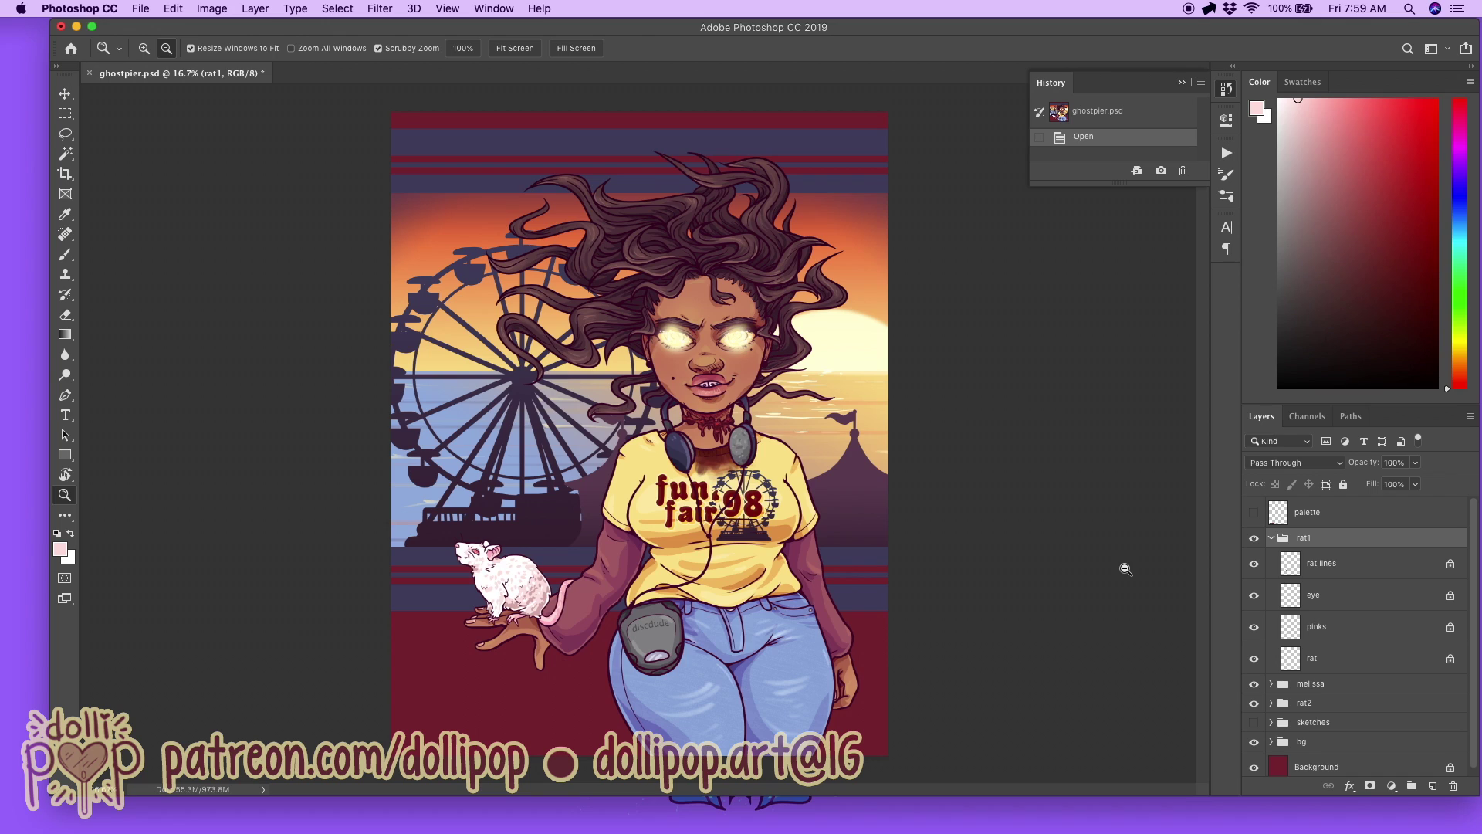
{"action": "scroll", "coordinate": [1413, 635], "scroll_direction": "down", "scroll_amount": 1}
{"action": "scroll", "coordinate": [1414, 635], "scroll_direction": "up", "scroll_amount": 1}
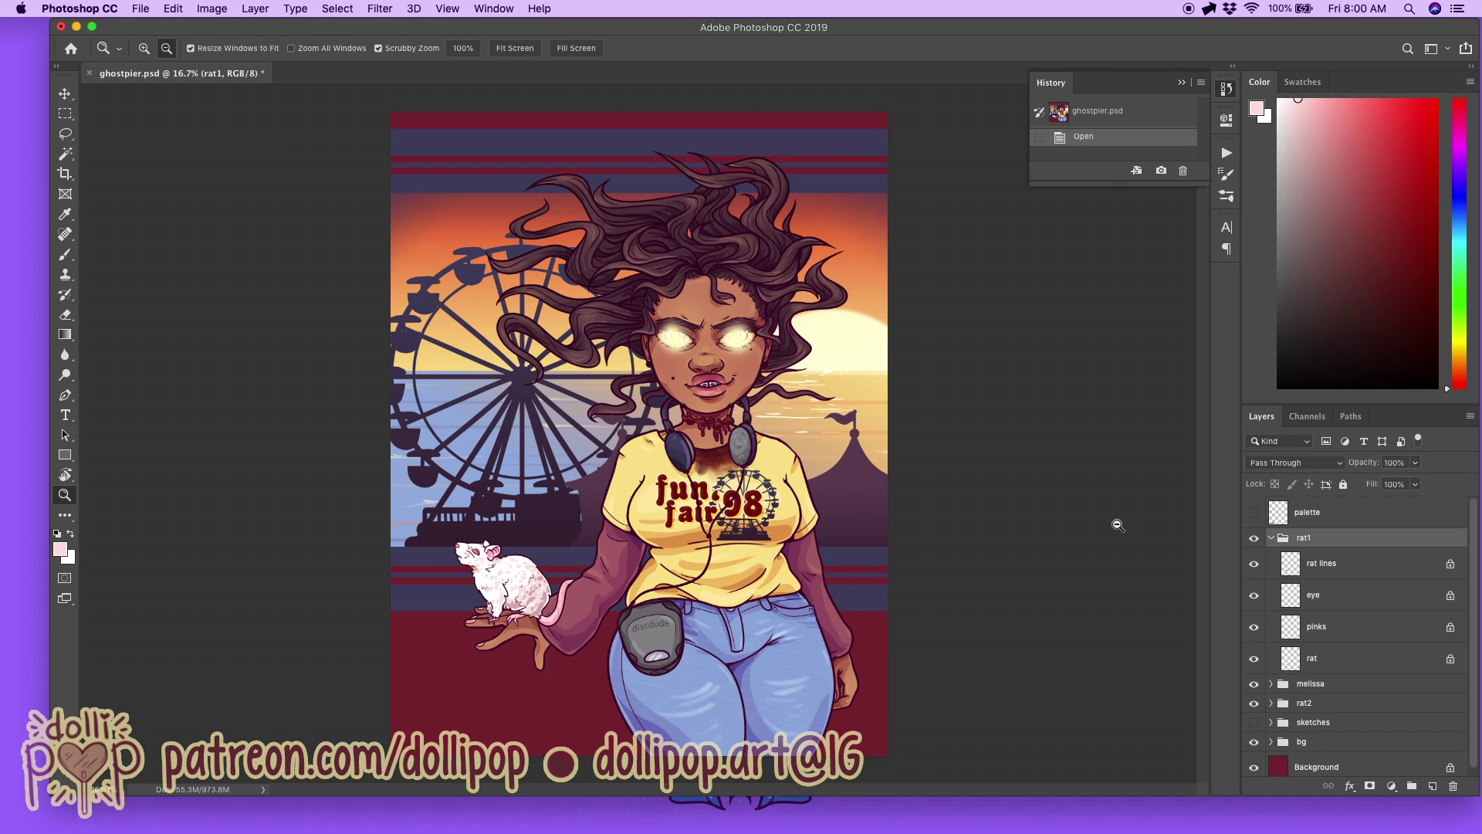
{"action": "scroll", "coordinate": [1419, 621], "scroll_direction": "down", "scroll_amount": 1}
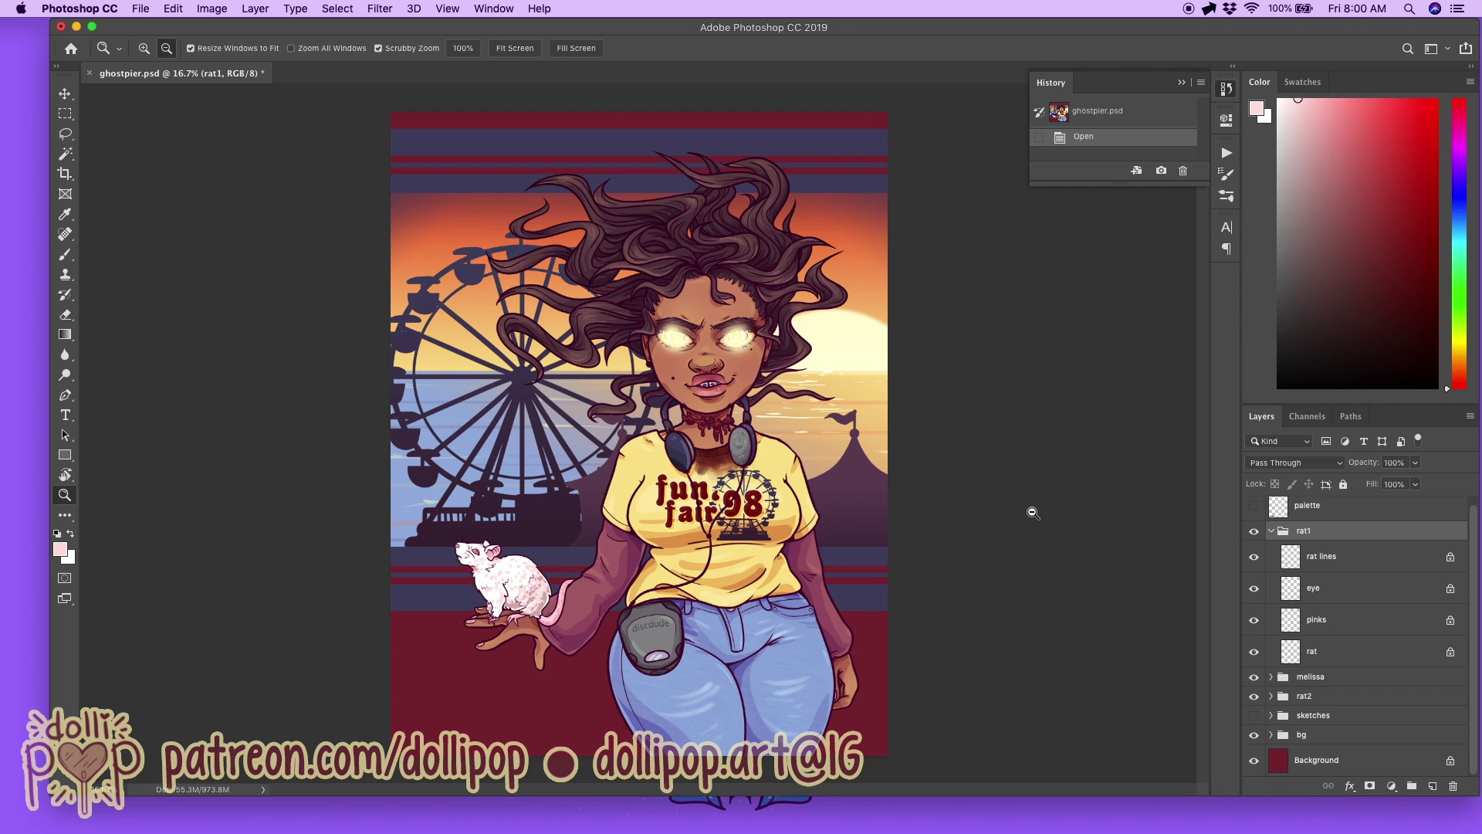
{"action": "left_click", "coordinate": [1273, 539]}
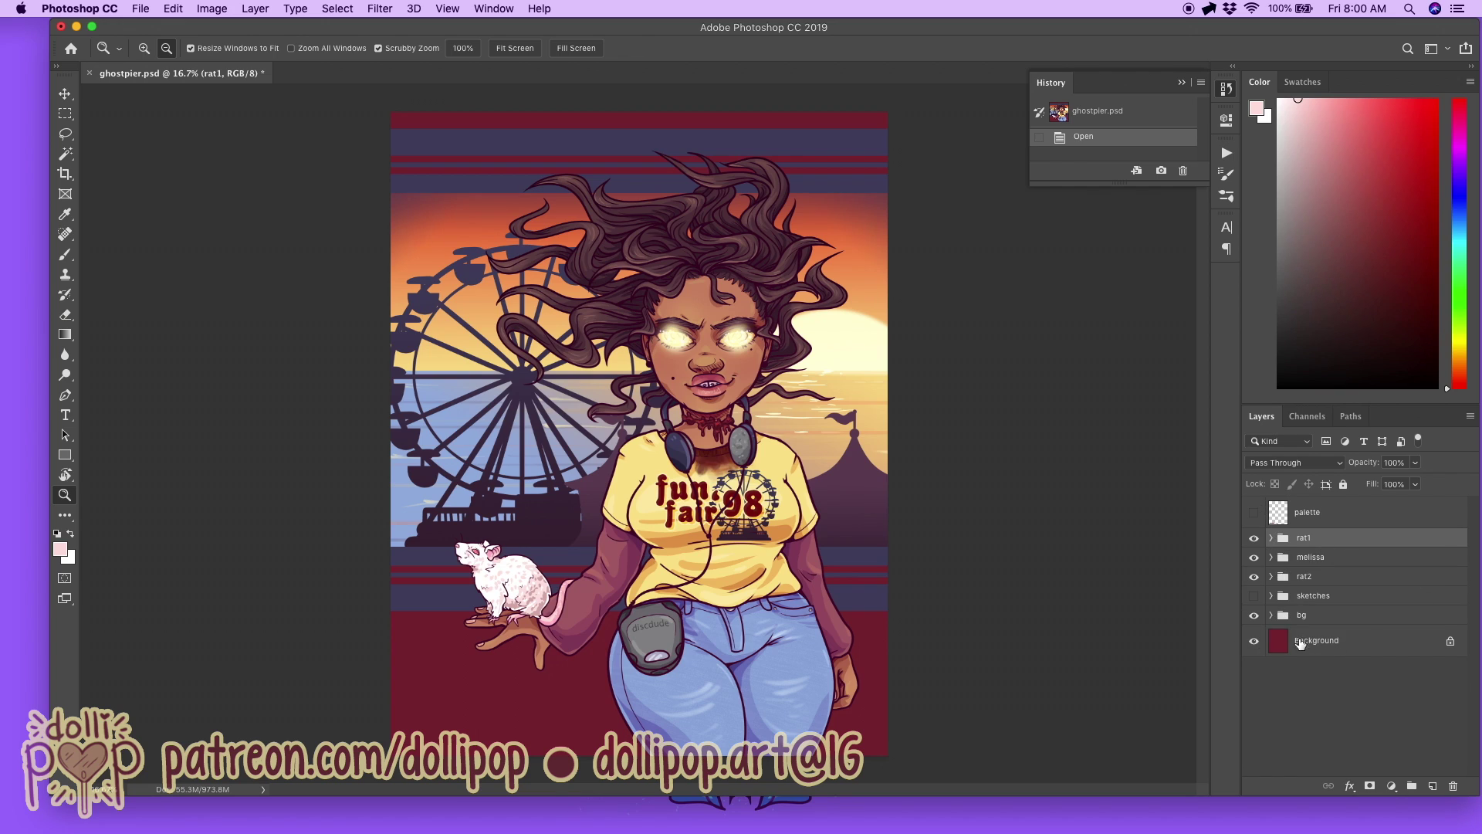
Step: Toggle the visibility of the bg, rat1, rat2 and melissa groups to check which artwork each holds, leaving them all visible
{"action": "left_click", "coordinate": [1255, 616]}
{"action": "left_click", "coordinate": [1255, 616]}
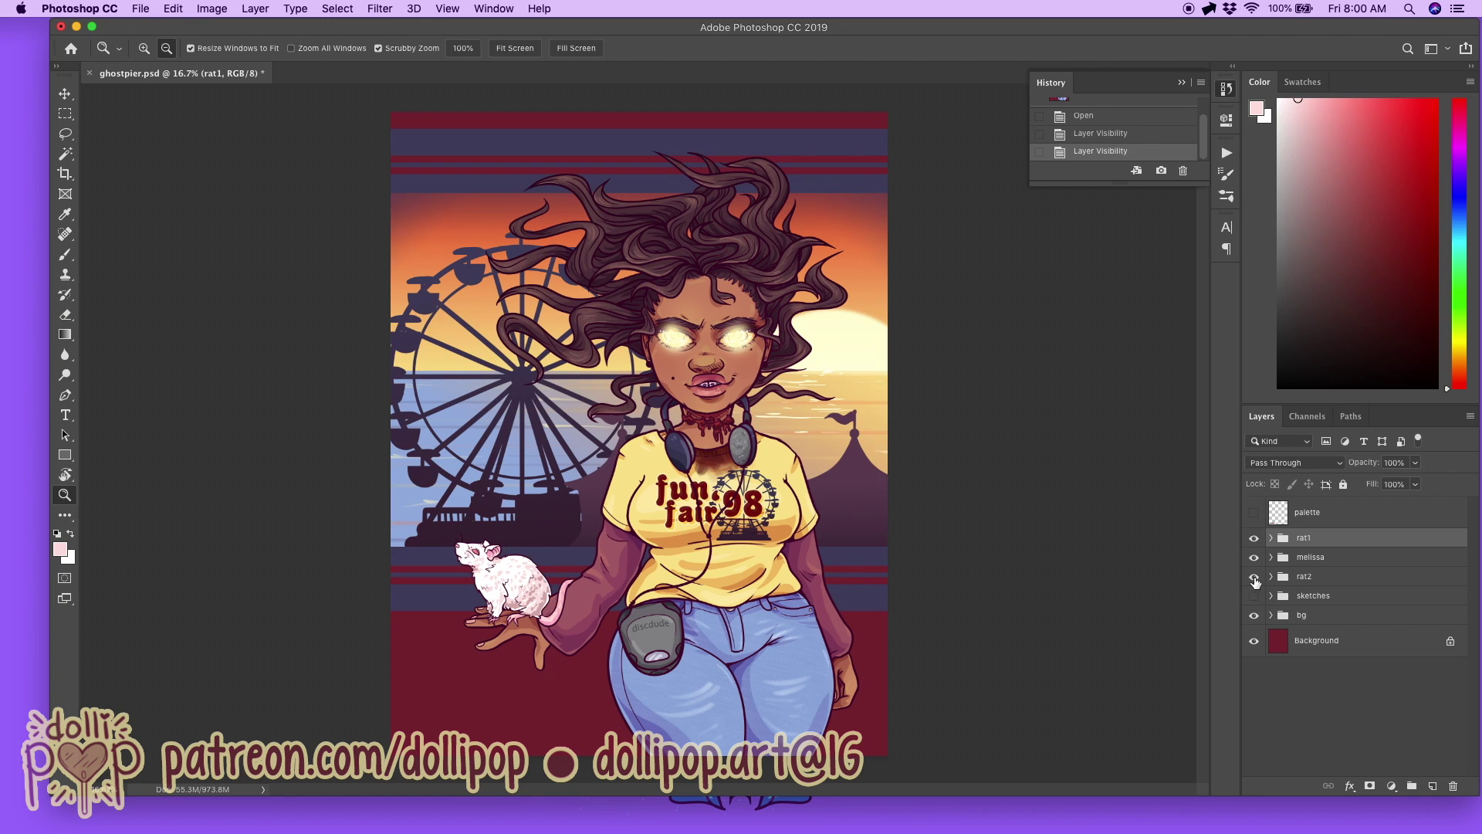
{"action": "left_click", "coordinate": [1255, 539]}
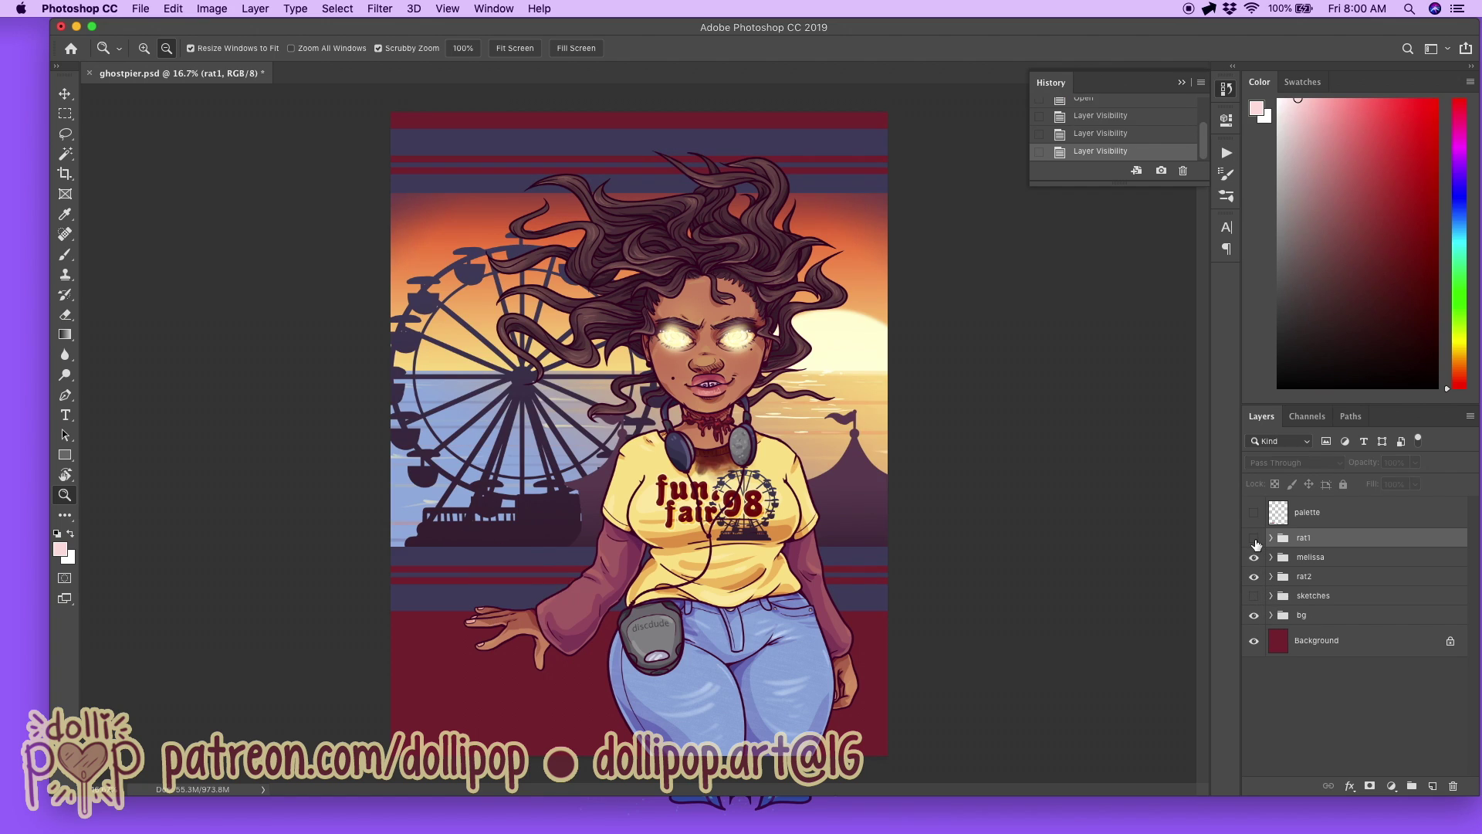
{"action": "left_click", "coordinate": [1255, 539]}
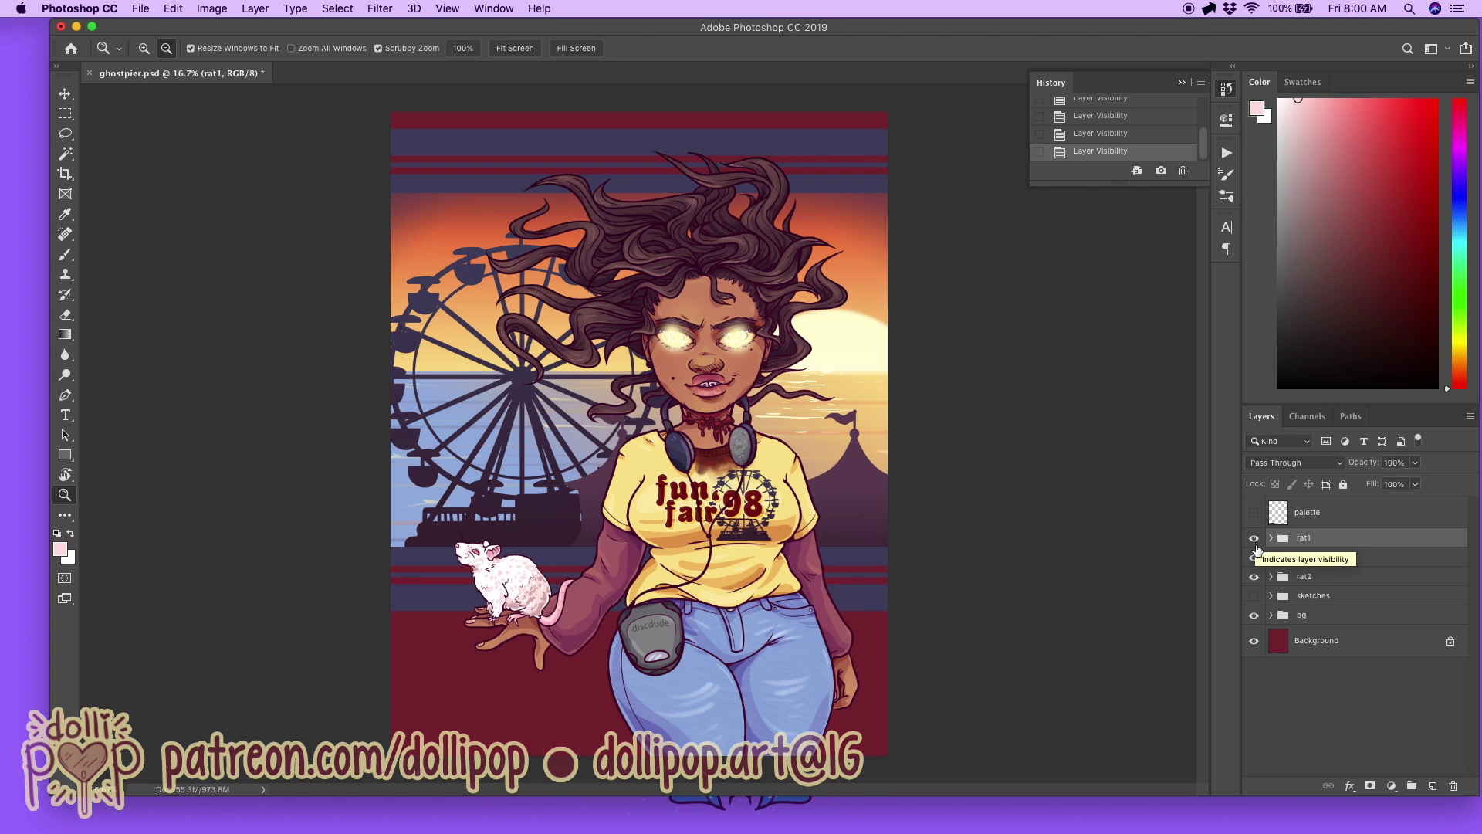
{"action": "left_click", "coordinate": [1255, 577]}
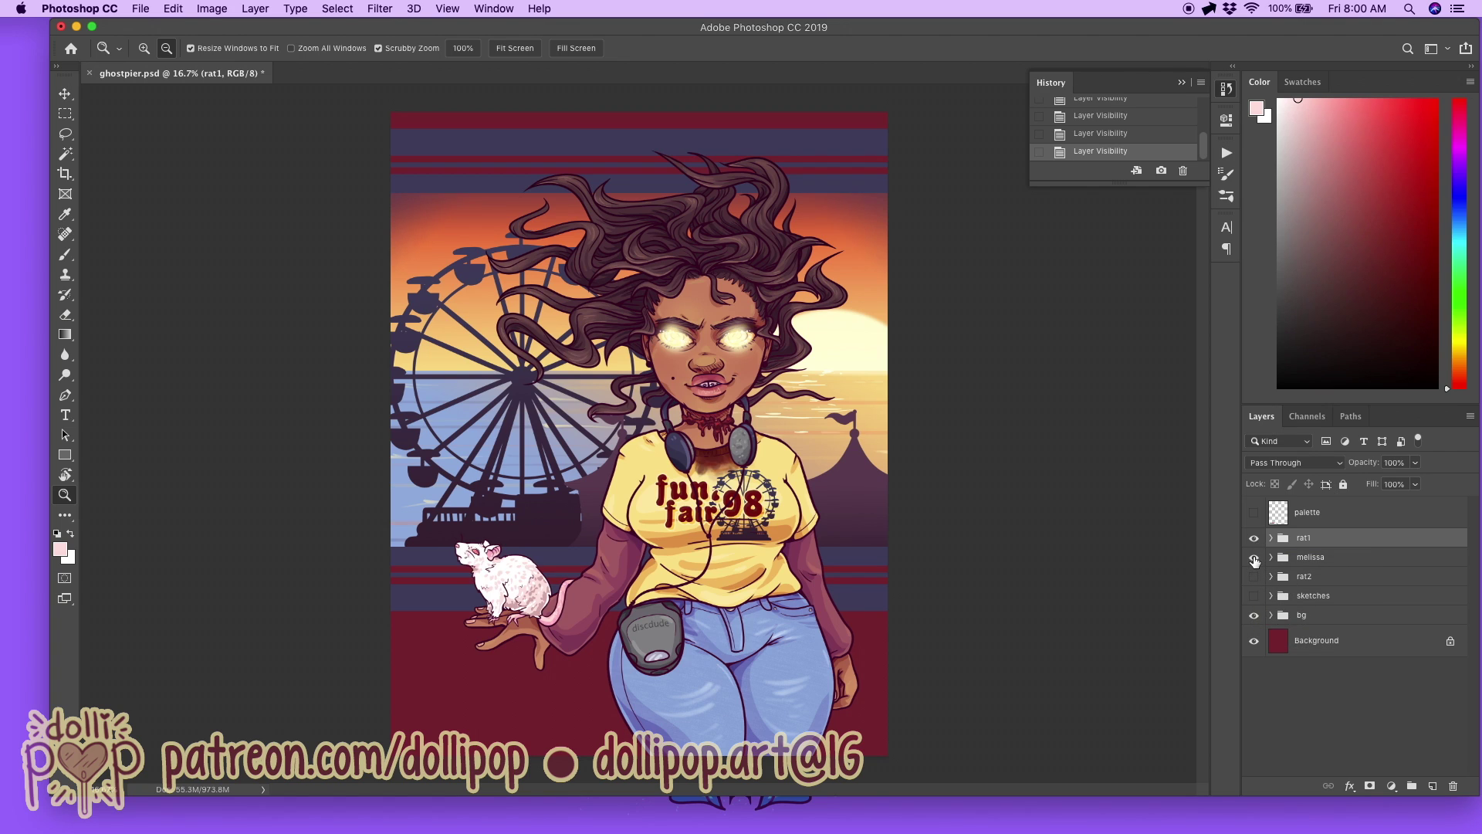
{"action": "left_click", "coordinate": [1255, 558]}
{"action": "left_click", "coordinate": [1254, 558]}
{"action": "left_click", "coordinate": [1255, 558]}
{"action": "left_click", "coordinate": [1254, 579]}
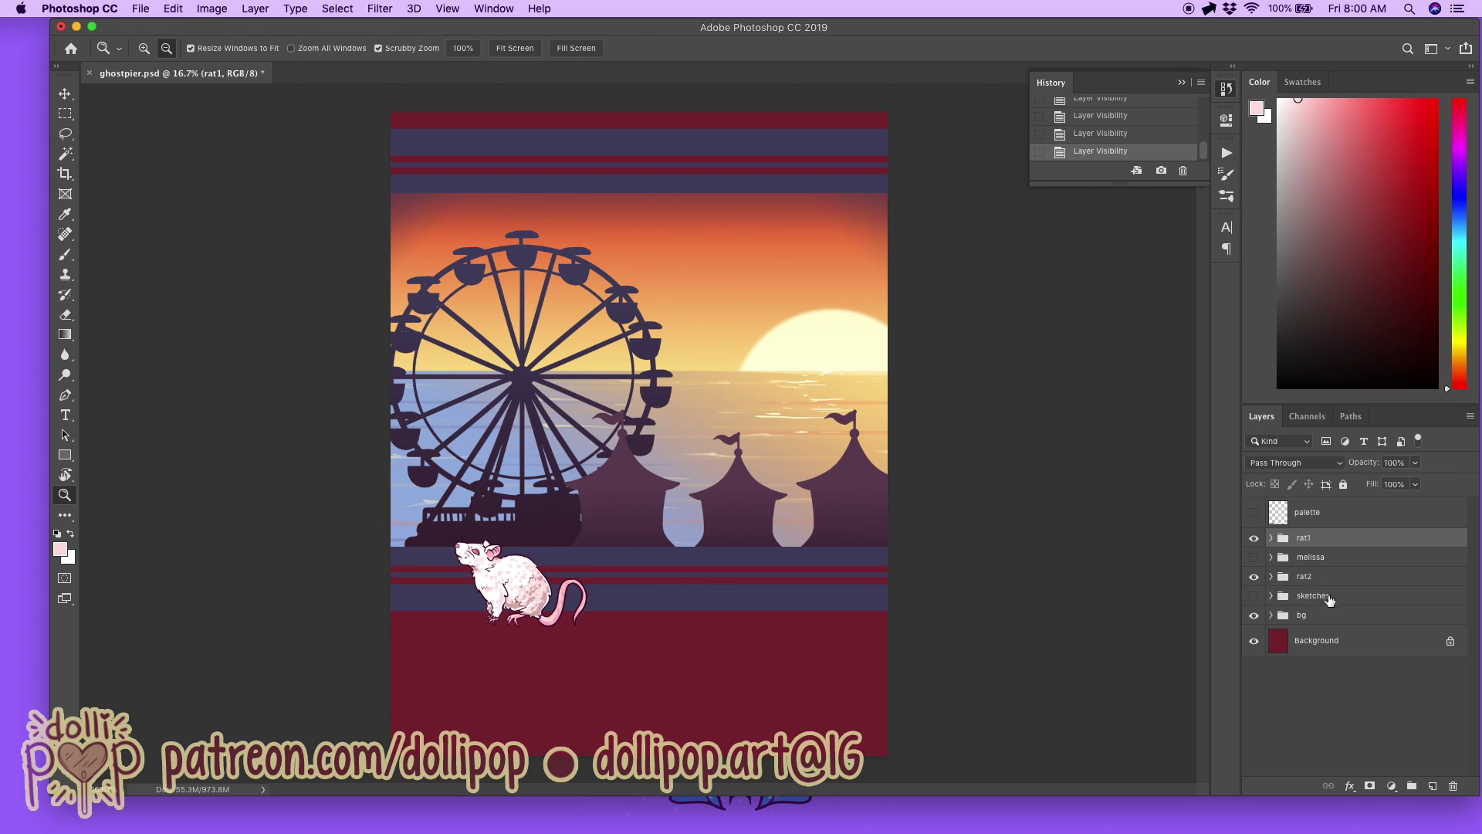
{"action": "left_click", "coordinate": [1254, 557]}
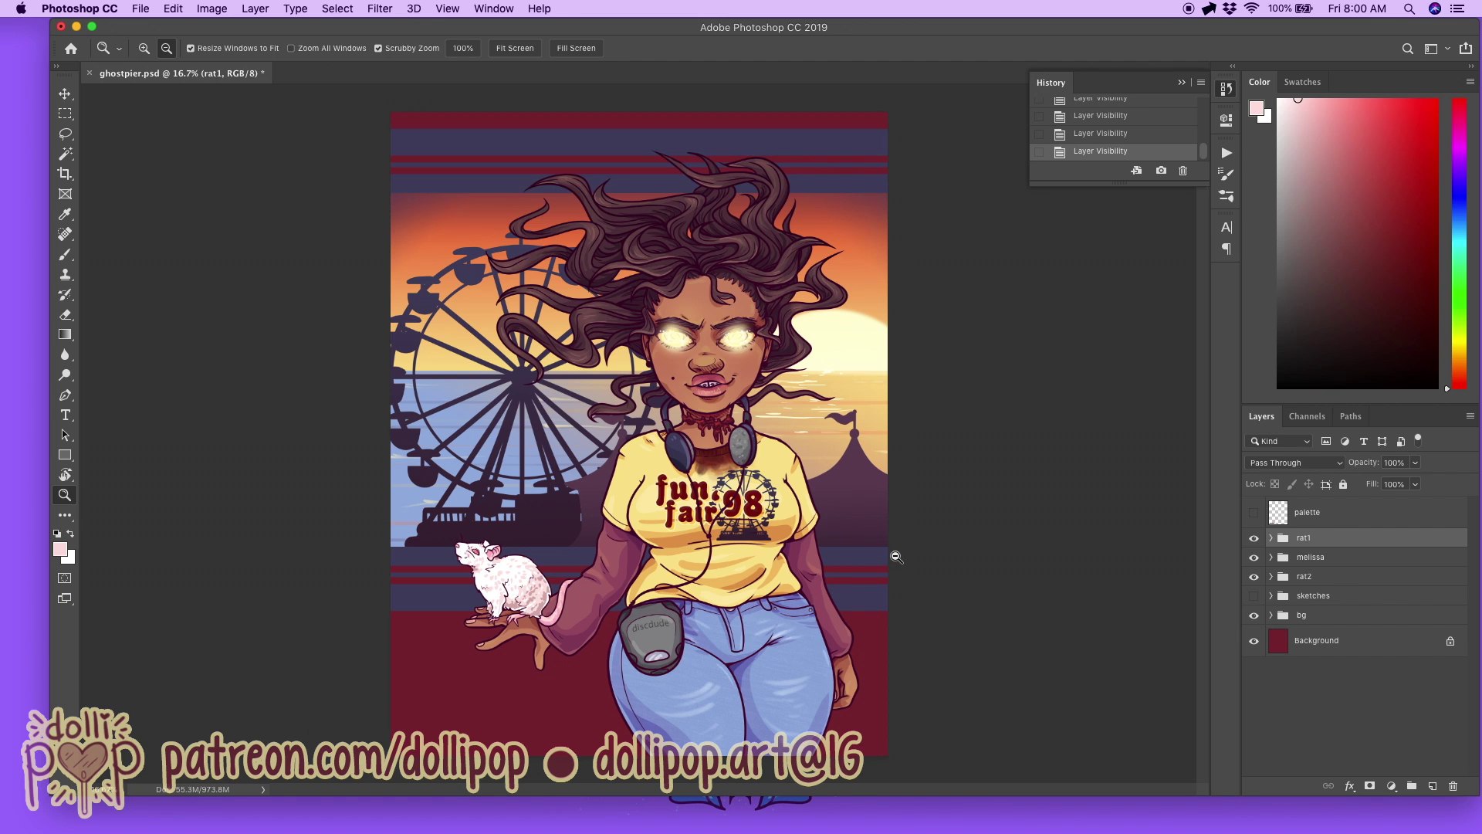
Step: Examine the illustration up close, from the character's hair and background down to the rat and jeans
{"action": "left_click_drag", "start_coordinate": [902, 535], "coordinate": [901, 535]}
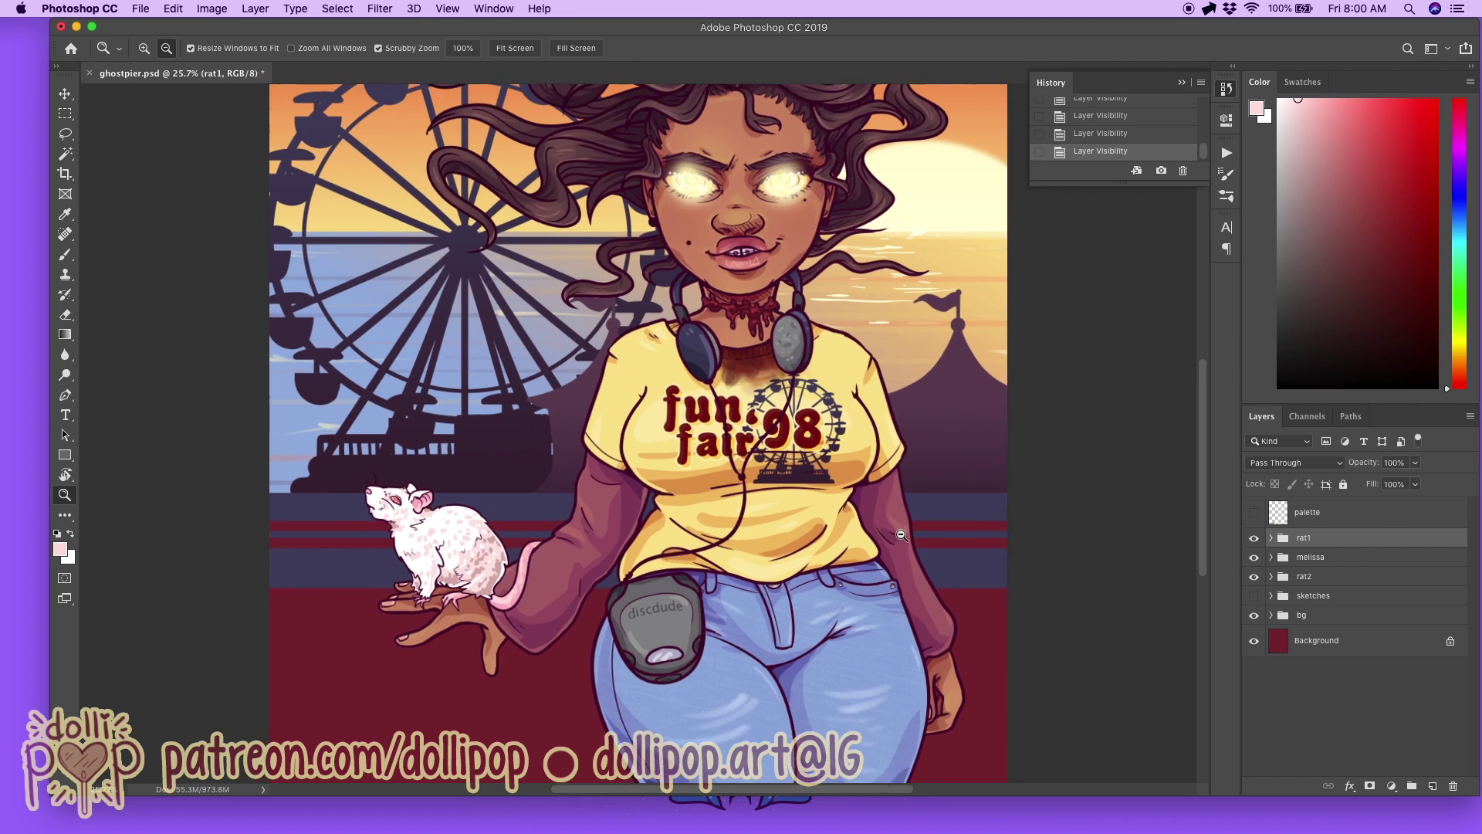
{"action": "left_click", "coordinate": [902, 534], "text": "alt"}
{"action": "scroll", "coordinate": [901, 535], "scroll_direction": "up", "scroll_amount": 3}
{"action": "scroll", "coordinate": [901, 535], "scroll_direction": "down", "scroll_amount": 3}
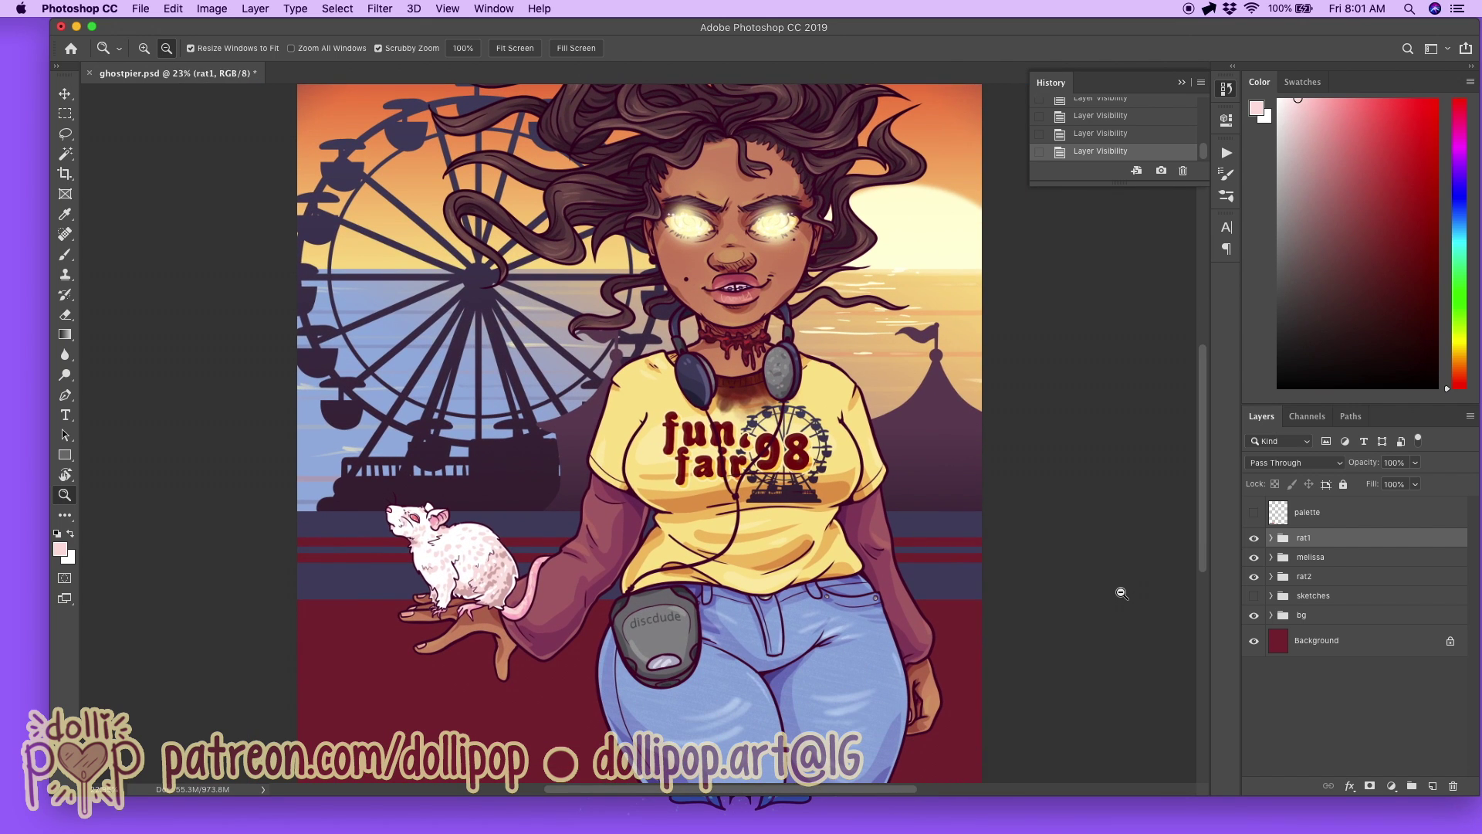
{"action": "scroll", "coordinate": [1118, 595], "scroll_direction": "down", "scroll_amount": 2}
{"action": "scroll", "coordinate": [1121, 594], "scroll_direction": "up", "scroll_amount": 5}
{"action": "scroll", "coordinate": [1125, 596], "scroll_direction": "down", "scroll_amount": 3}
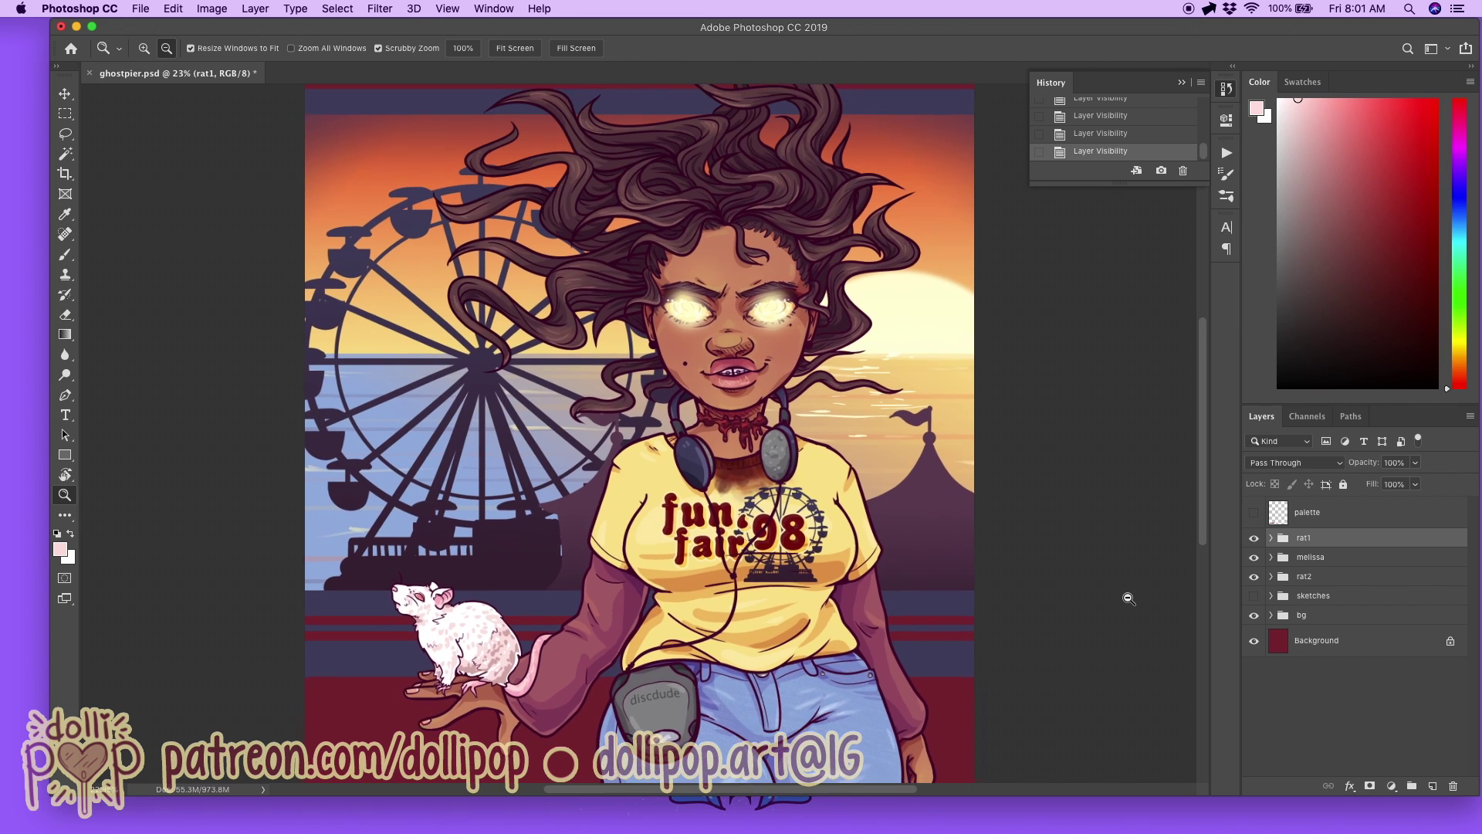
{"action": "scroll", "coordinate": [1206, 521], "scroll_direction": "down", "scroll_amount": 6}
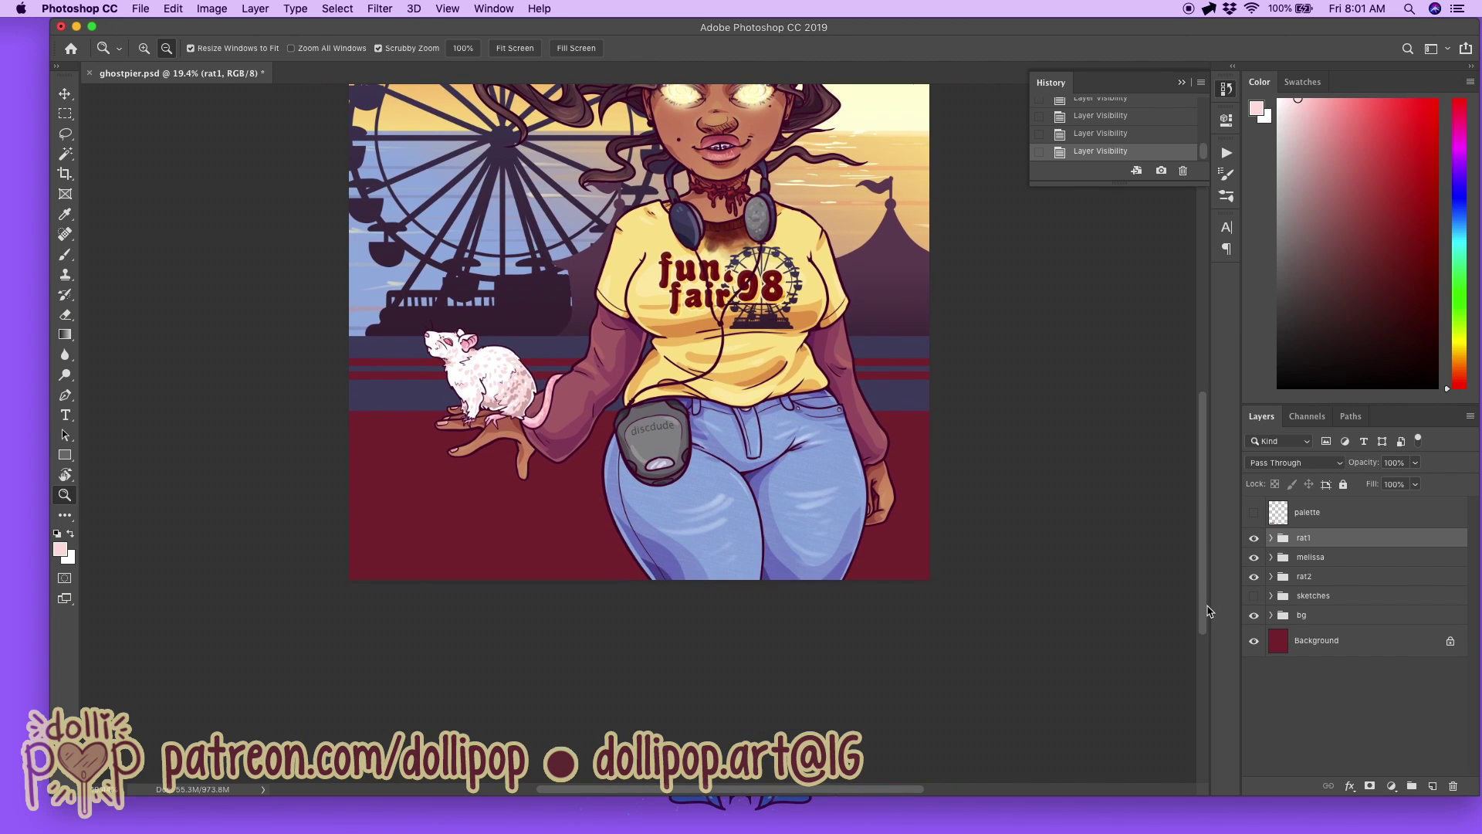
{"action": "scroll", "coordinate": [1203, 515], "scroll_direction": "up", "scroll_amount": 8}
{"action": "scroll", "coordinate": [1202, 513], "scroll_direction": "down", "scroll_amount": 3}
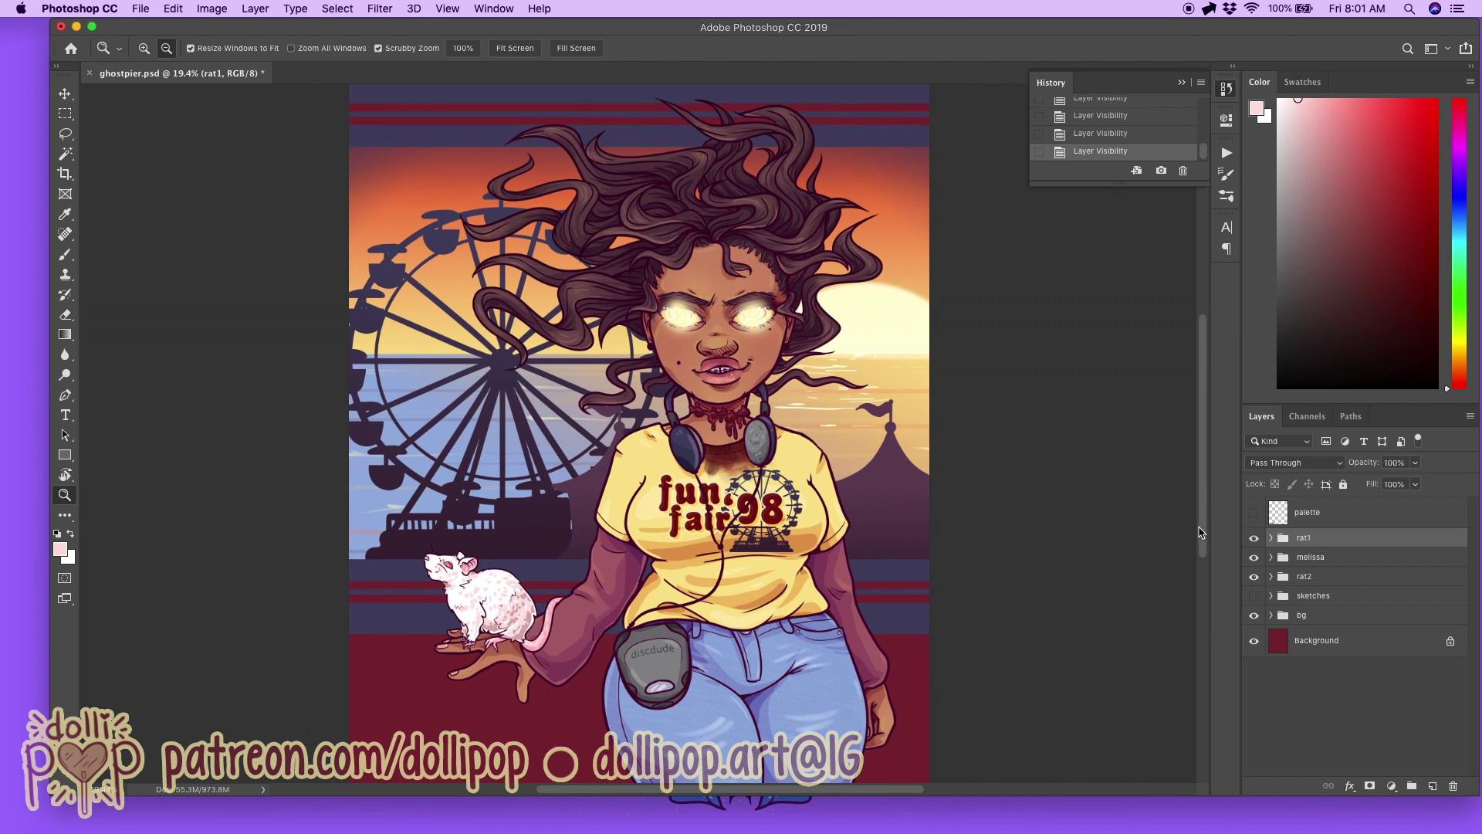
{"action": "scroll", "coordinate": [1202, 531], "scroll_direction": "up", "scroll_amount": 2}
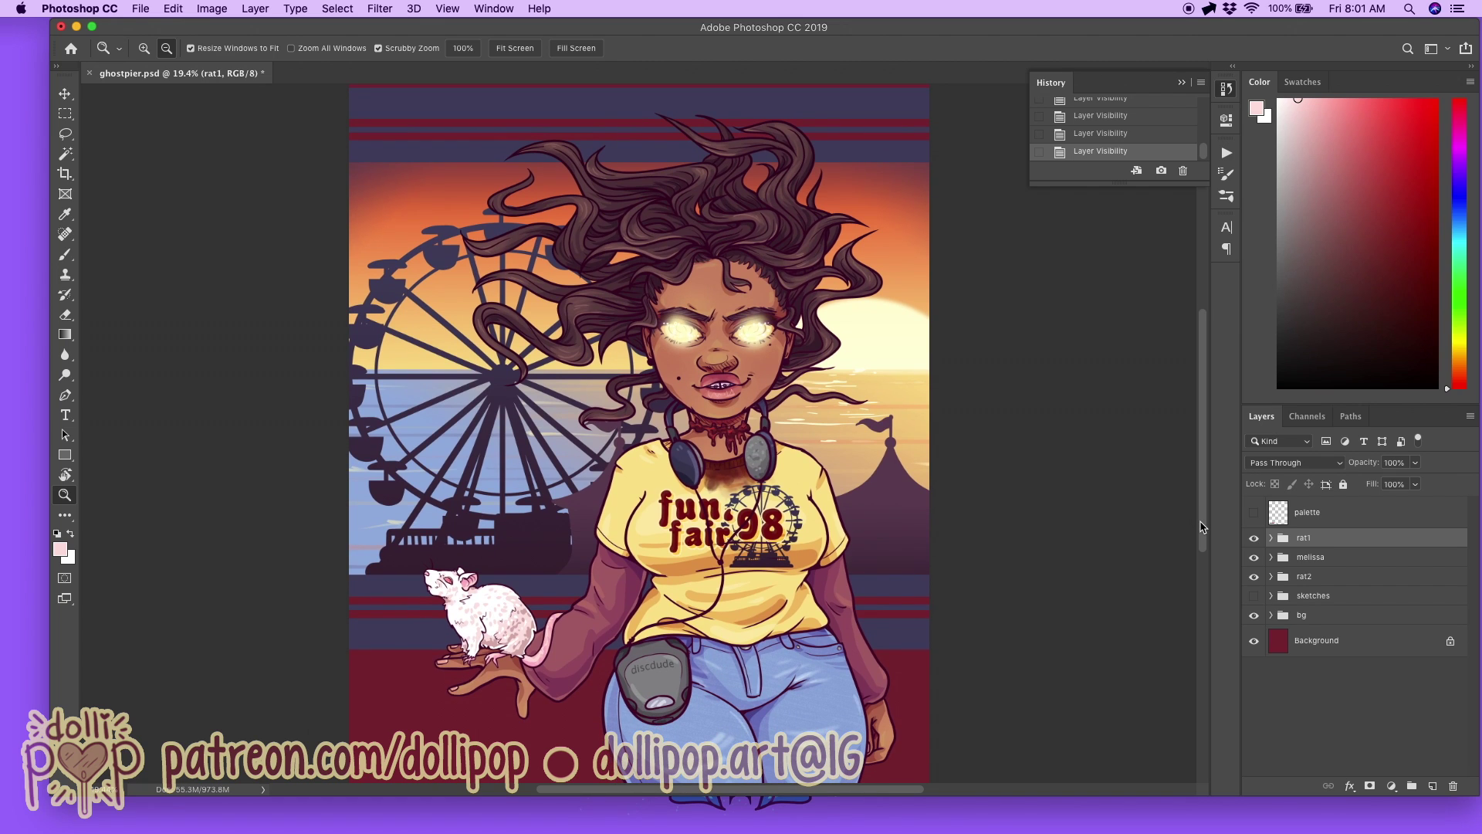
{"action": "scroll", "coordinate": [1202, 527], "scroll_direction": "down", "scroll_amount": 3}
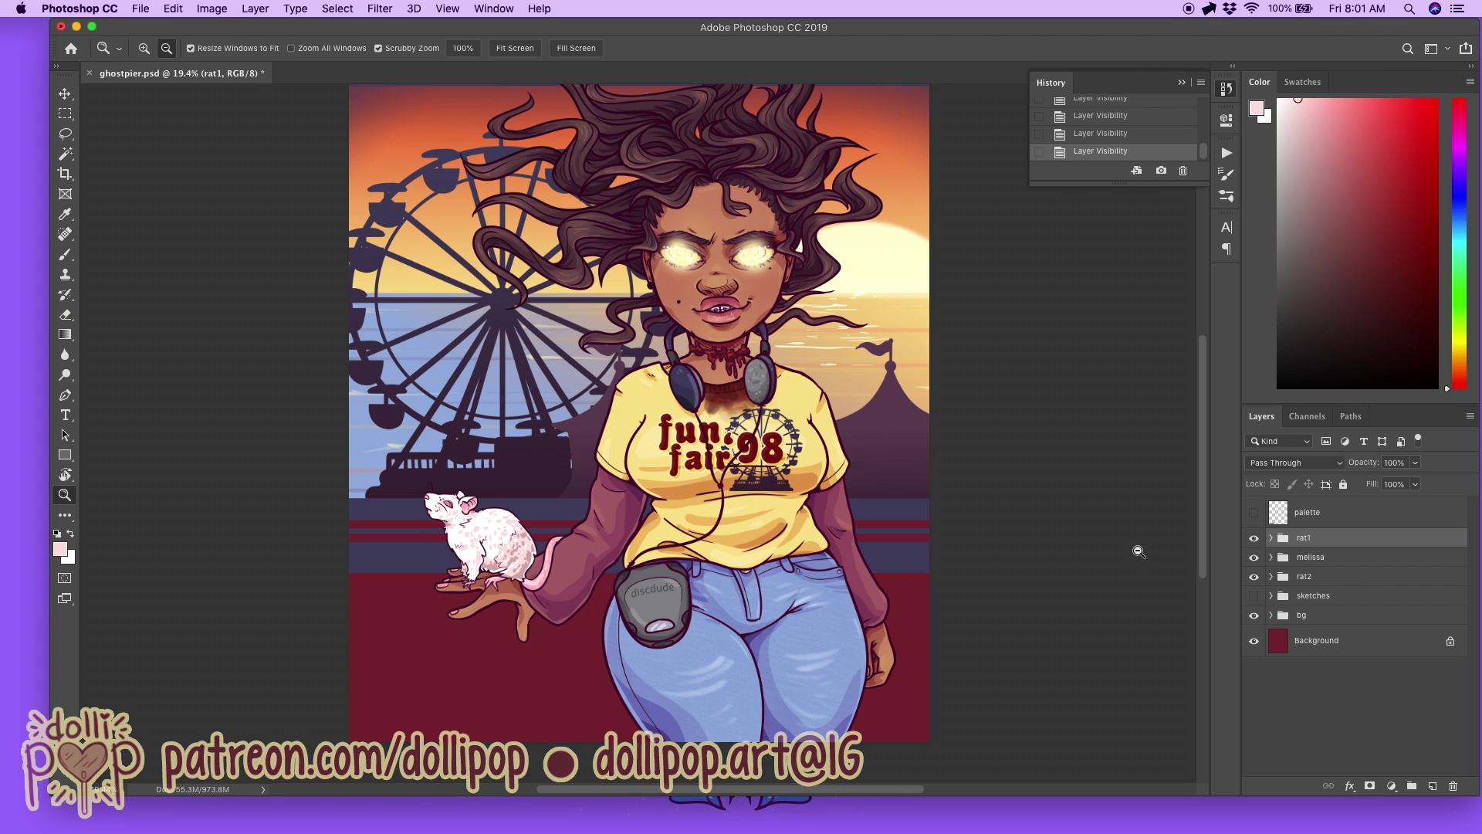
{"action": "scroll", "coordinate": [1130, 513], "scroll_direction": "up", "scroll_amount": 2}
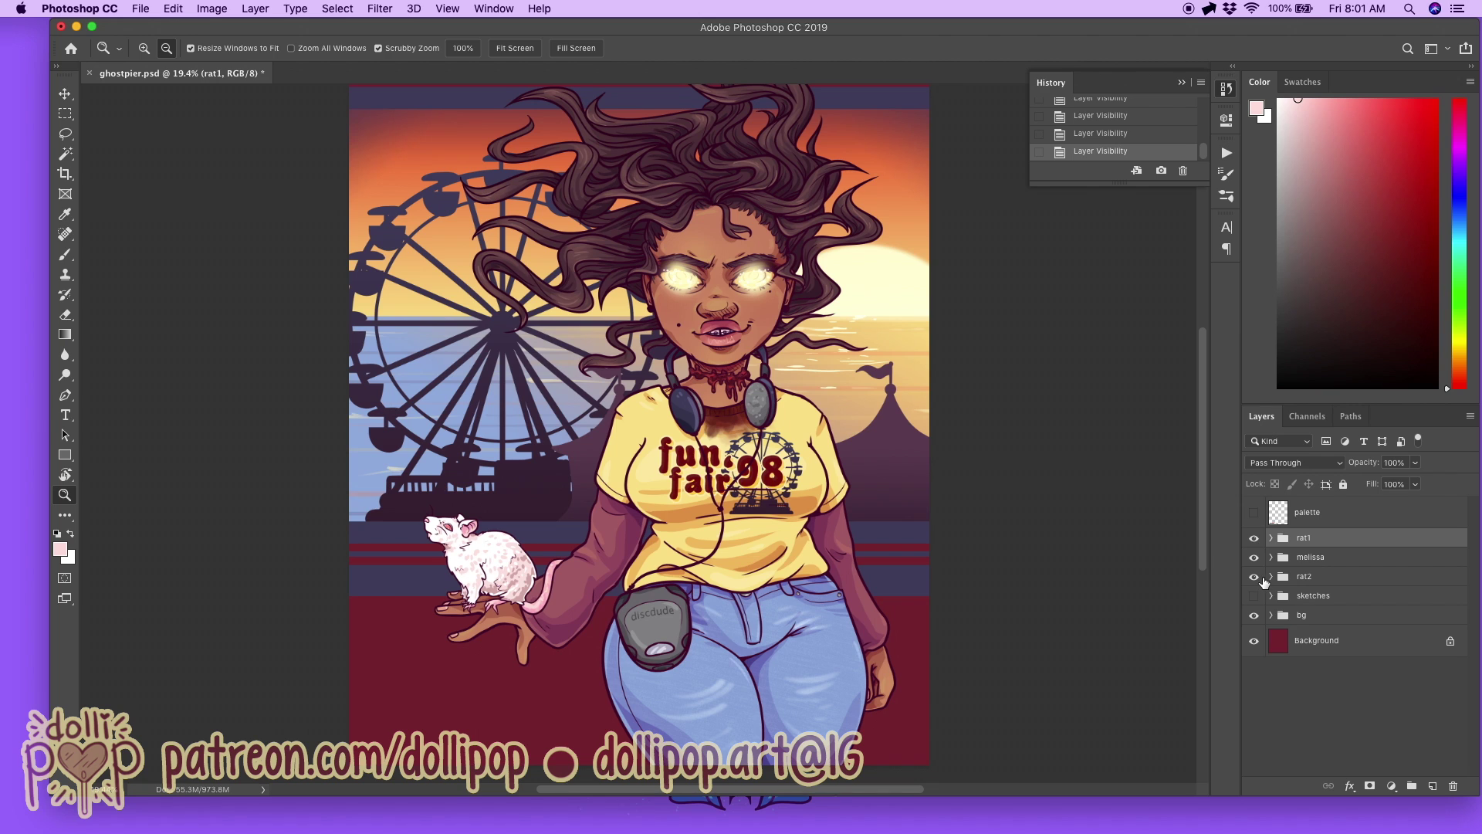
Step: Hide the rat1 and rat2 groups so only the character and background show
{"action": "left_click", "coordinate": [1254, 538]}
{"action": "left_click", "coordinate": [1254, 577]}
{"action": "left_click", "coordinate": [944, 549], "text": "alt"}
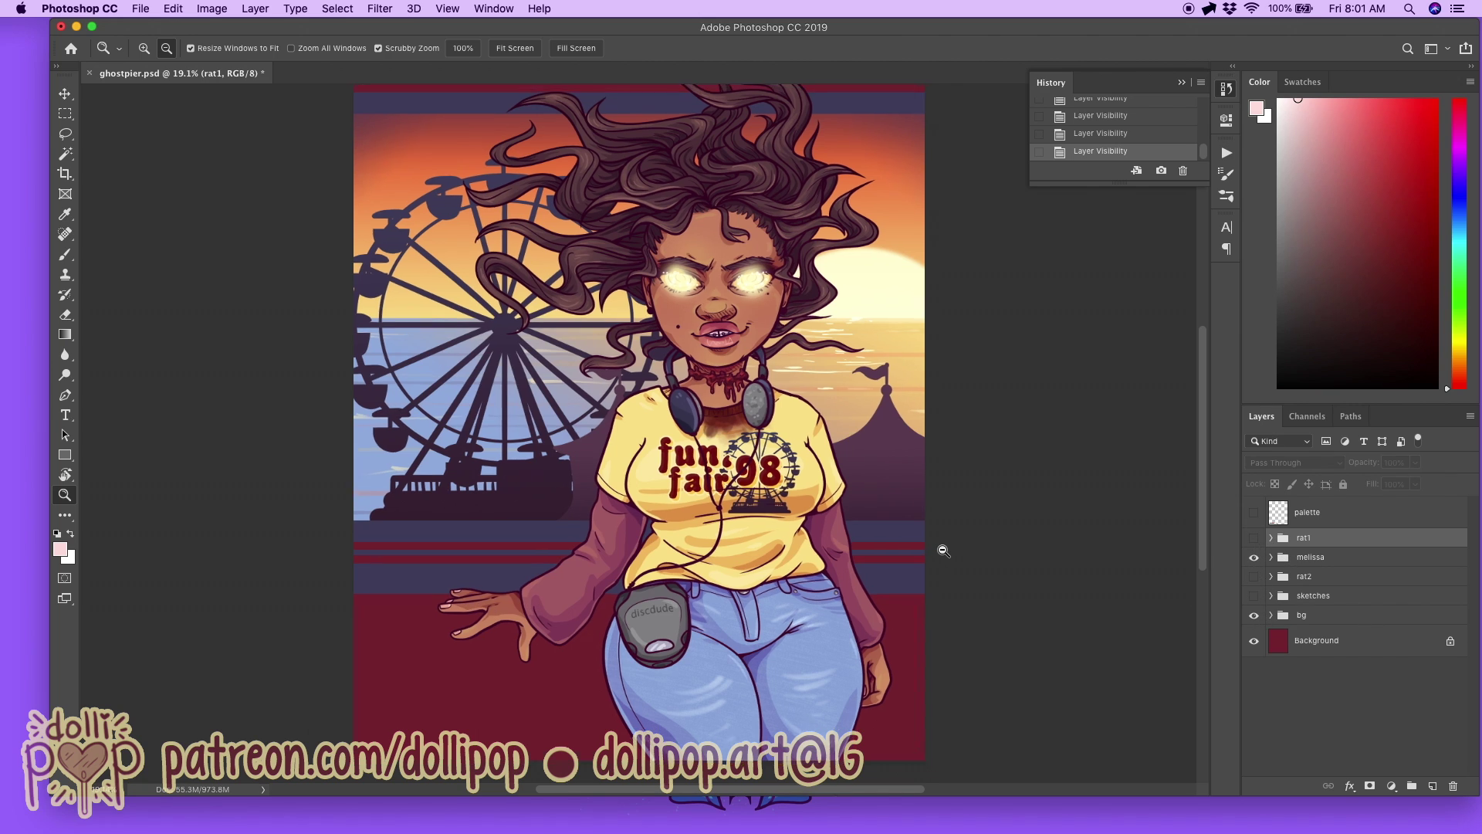
{"action": "scroll", "coordinate": [943, 548], "scroll_direction": "up", "scroll_amount": 2}
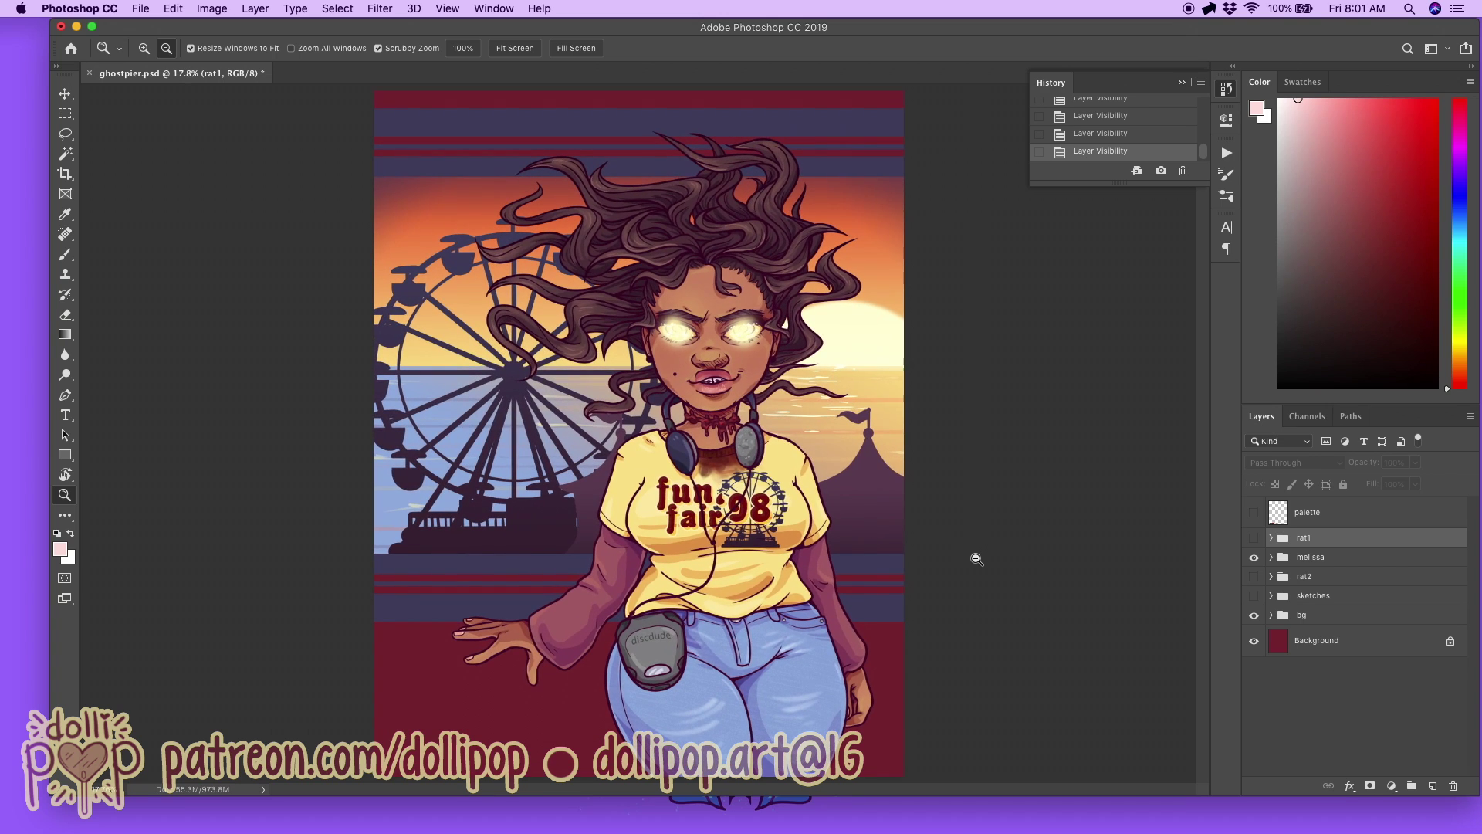
{"action": "scroll", "coordinate": [1038, 567], "scroll_direction": "up", "scroll_amount": 2}
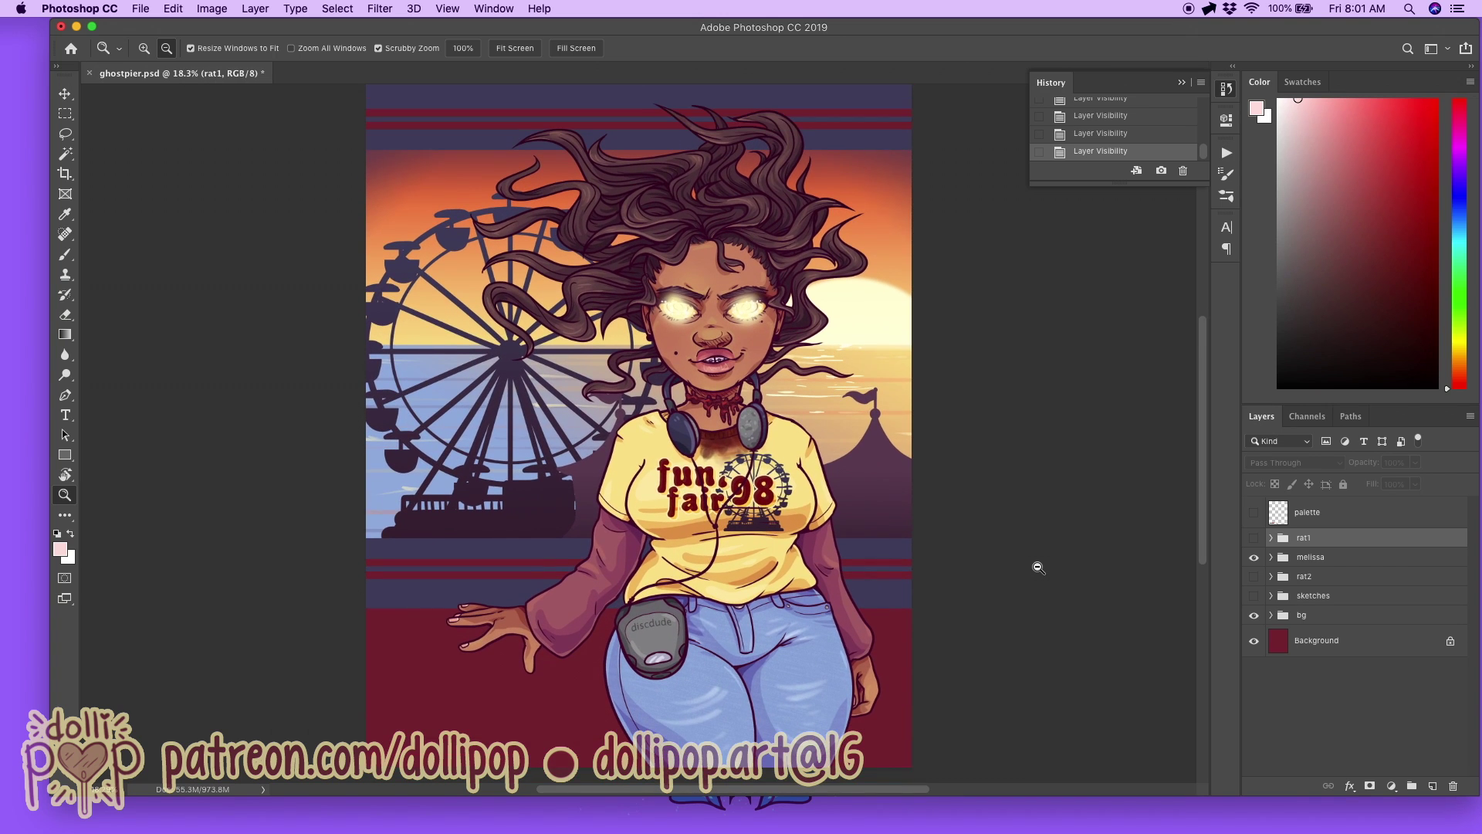
Step: Duplicate the melissa group and hide the original group
{"action": "left_click", "coordinate": [1337, 568]}
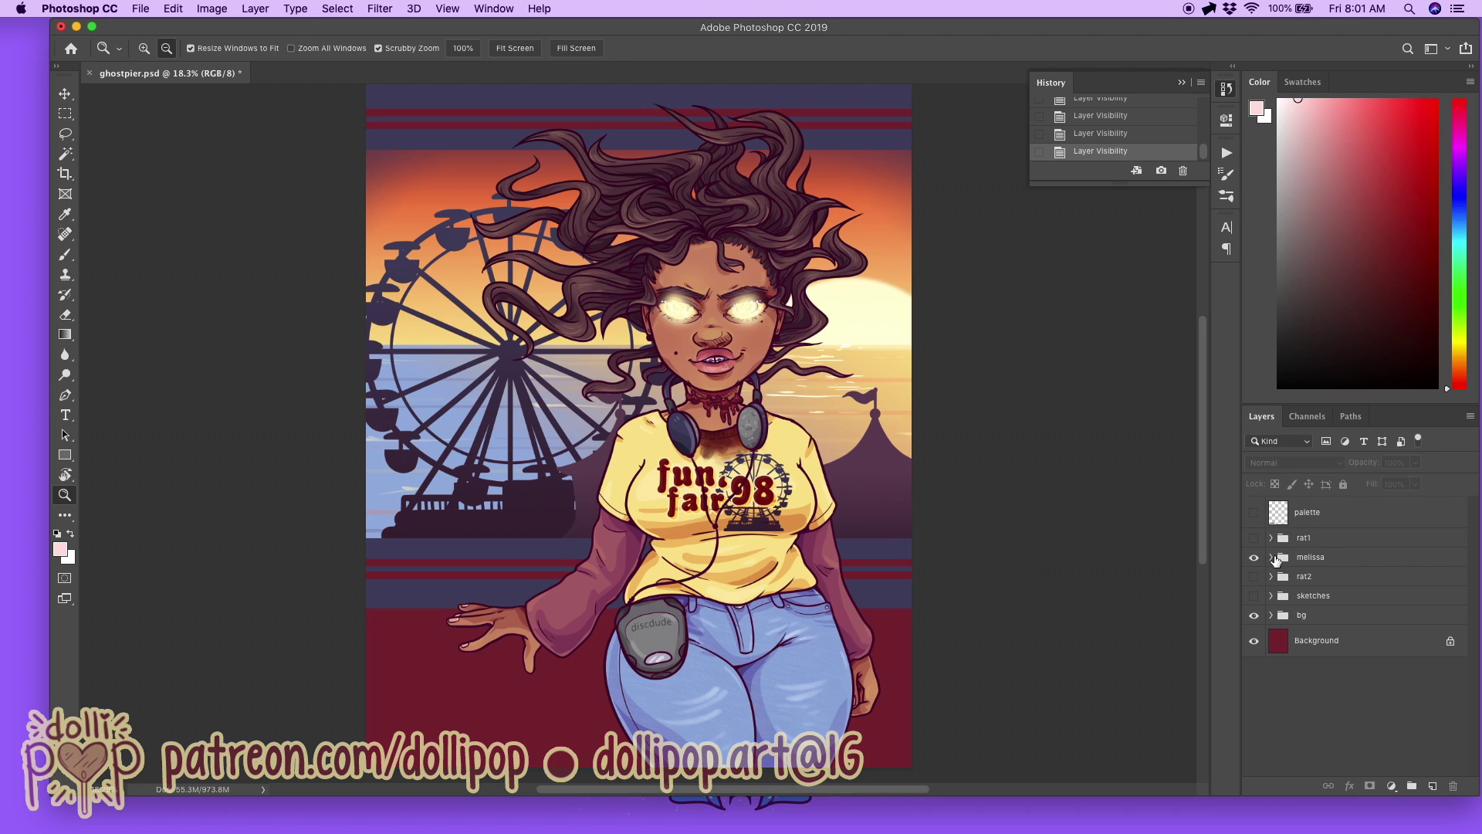
{"action": "left_click", "coordinate": [1278, 557]}
{"action": "left_click", "coordinate": [1271, 557]}
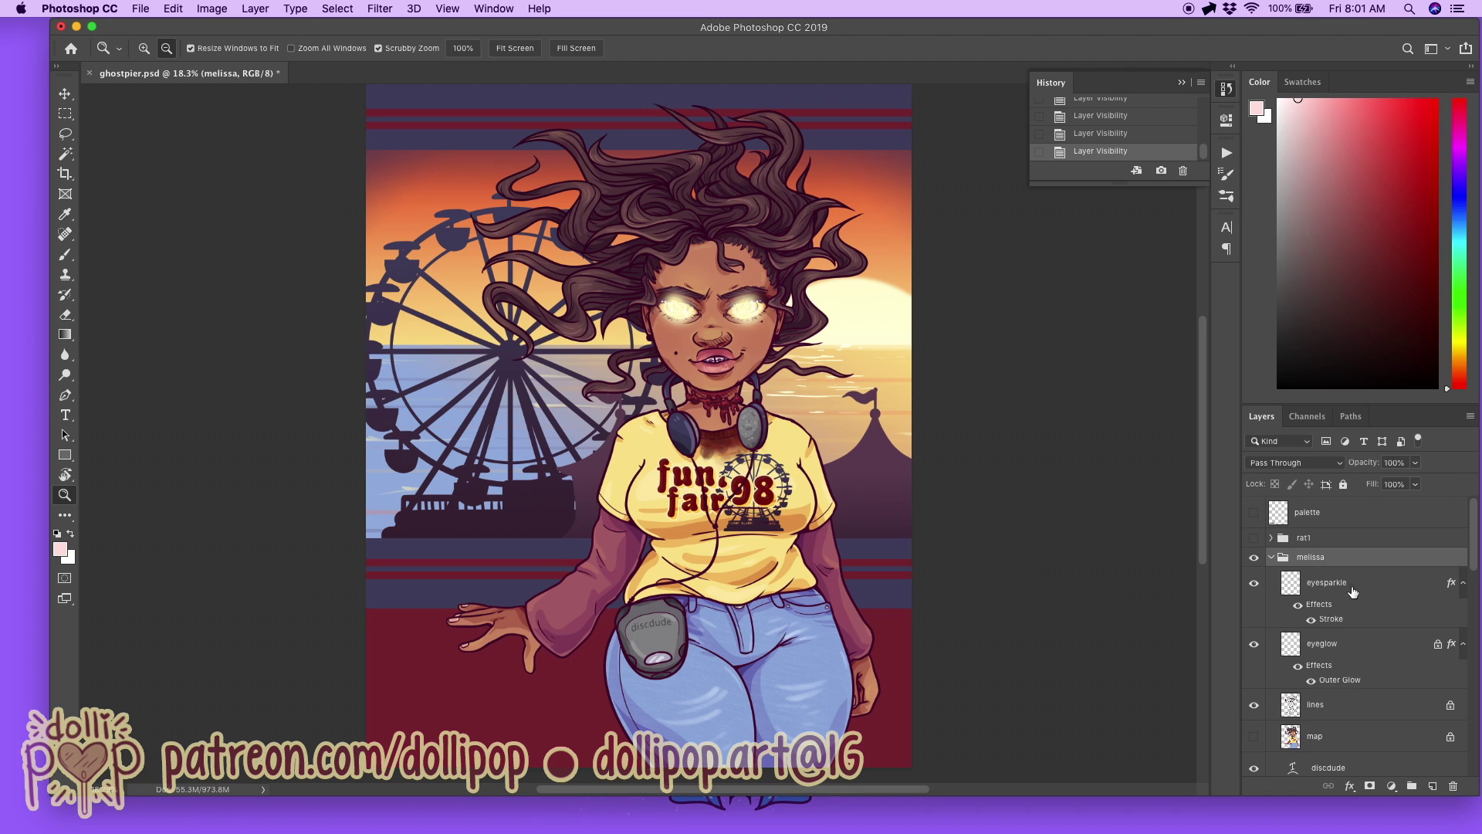
{"action": "scroll", "coordinate": [1353, 591], "scroll_direction": "down", "scroll_amount": 1}
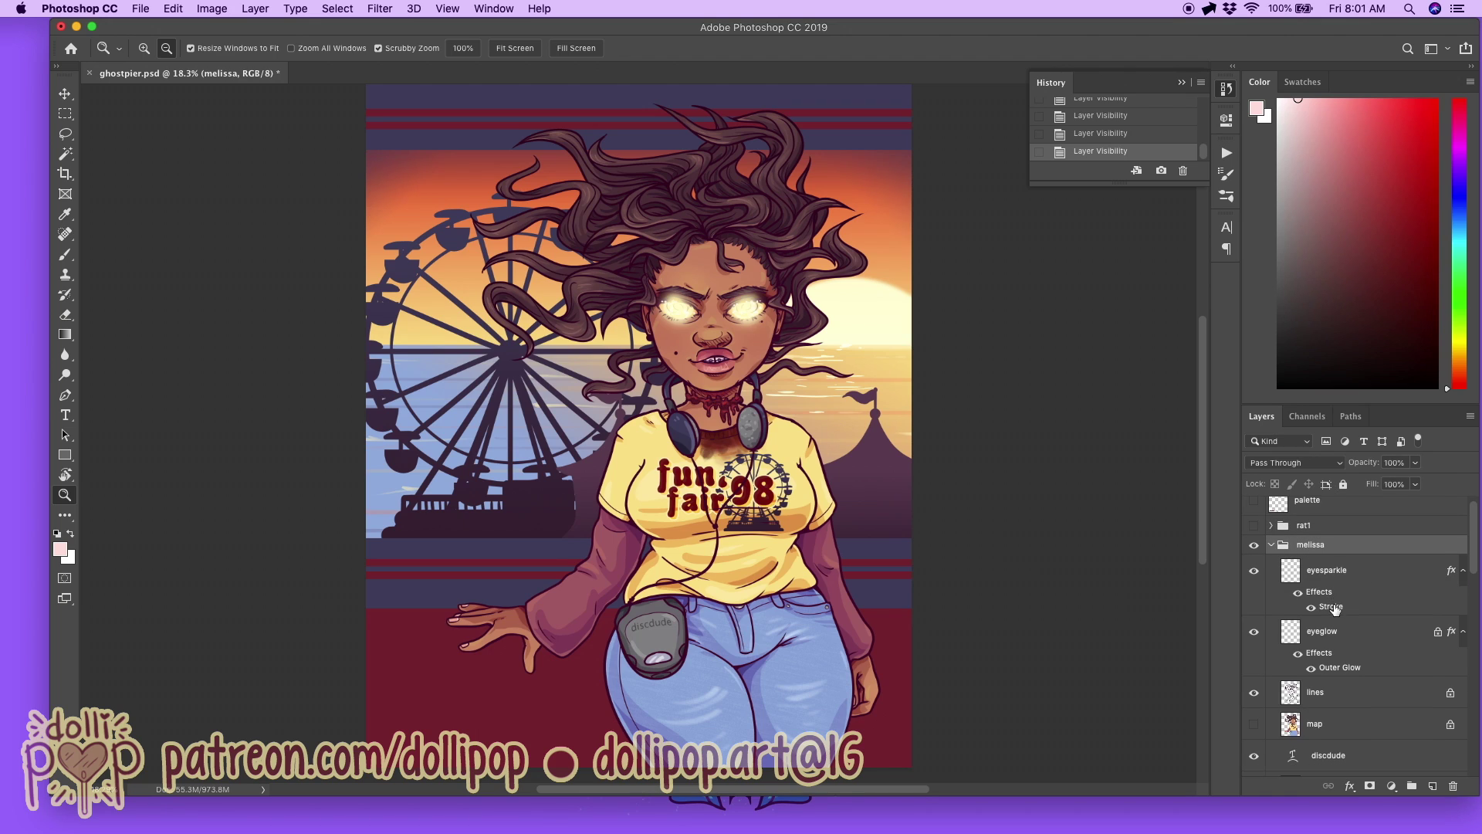
{"action": "left_click", "coordinate": [1272, 546]}
{"action": "left_click_drag", "start_coordinate": [1312, 562], "coordinate": [1433, 786]}
{"action": "left_click", "coordinate": [1254, 578]}
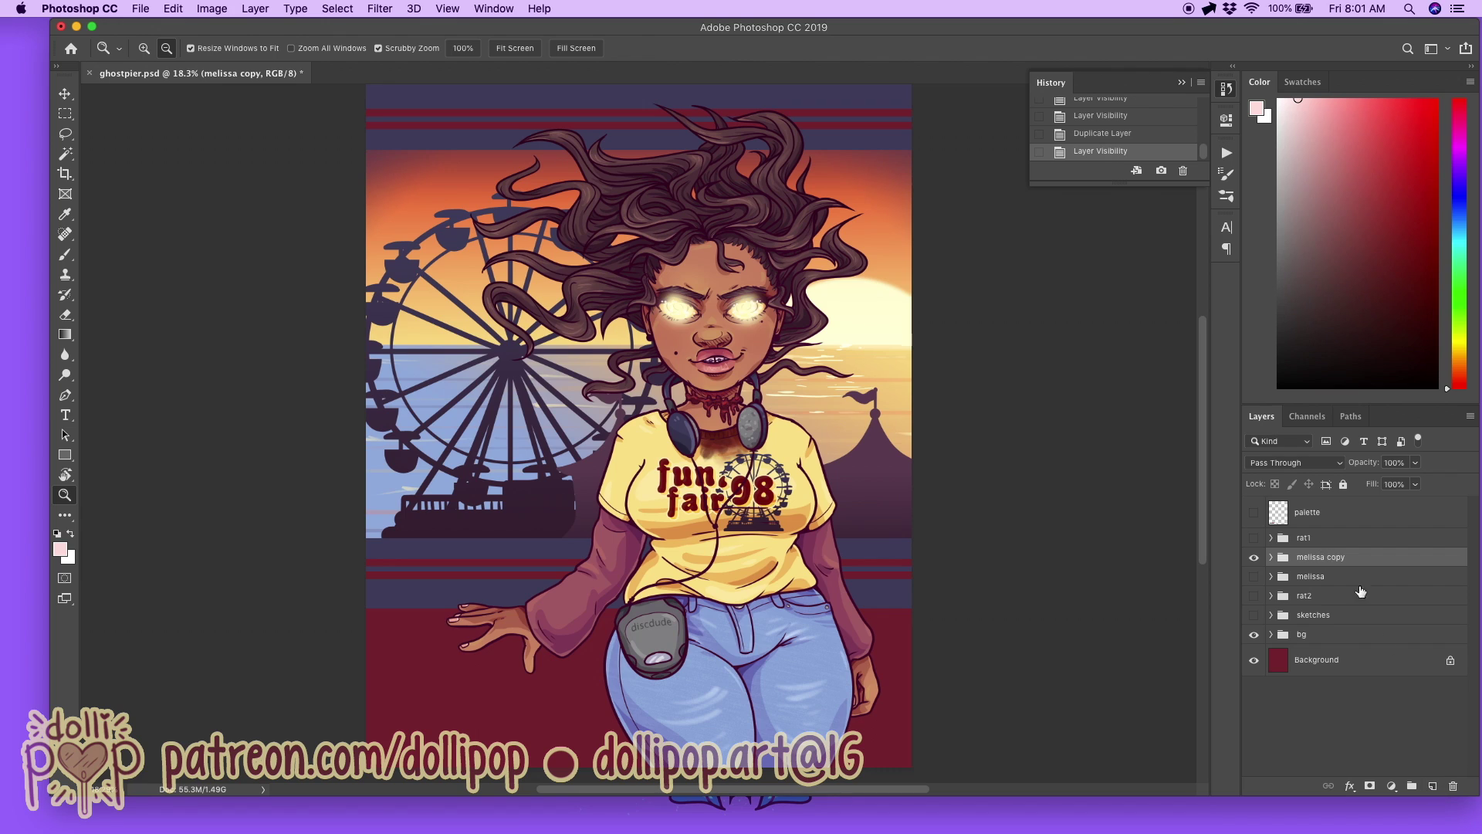
Step: Select all layers inside the melissa copy group, from eyesparkle down to skin, and merge them into one layer
{"action": "left_click", "coordinate": [1271, 557]}
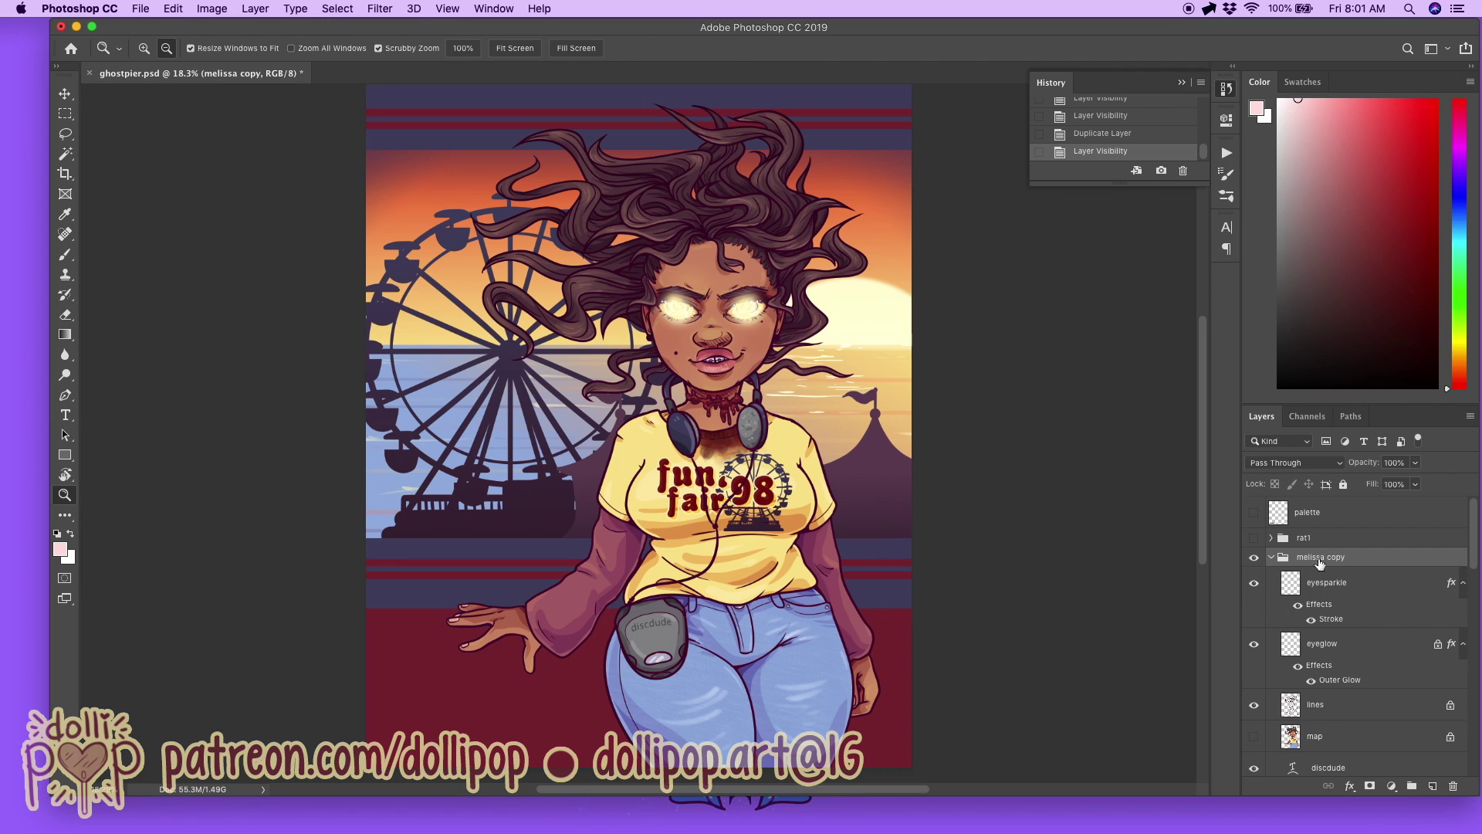
{"action": "left_click", "coordinate": [1345, 584]}
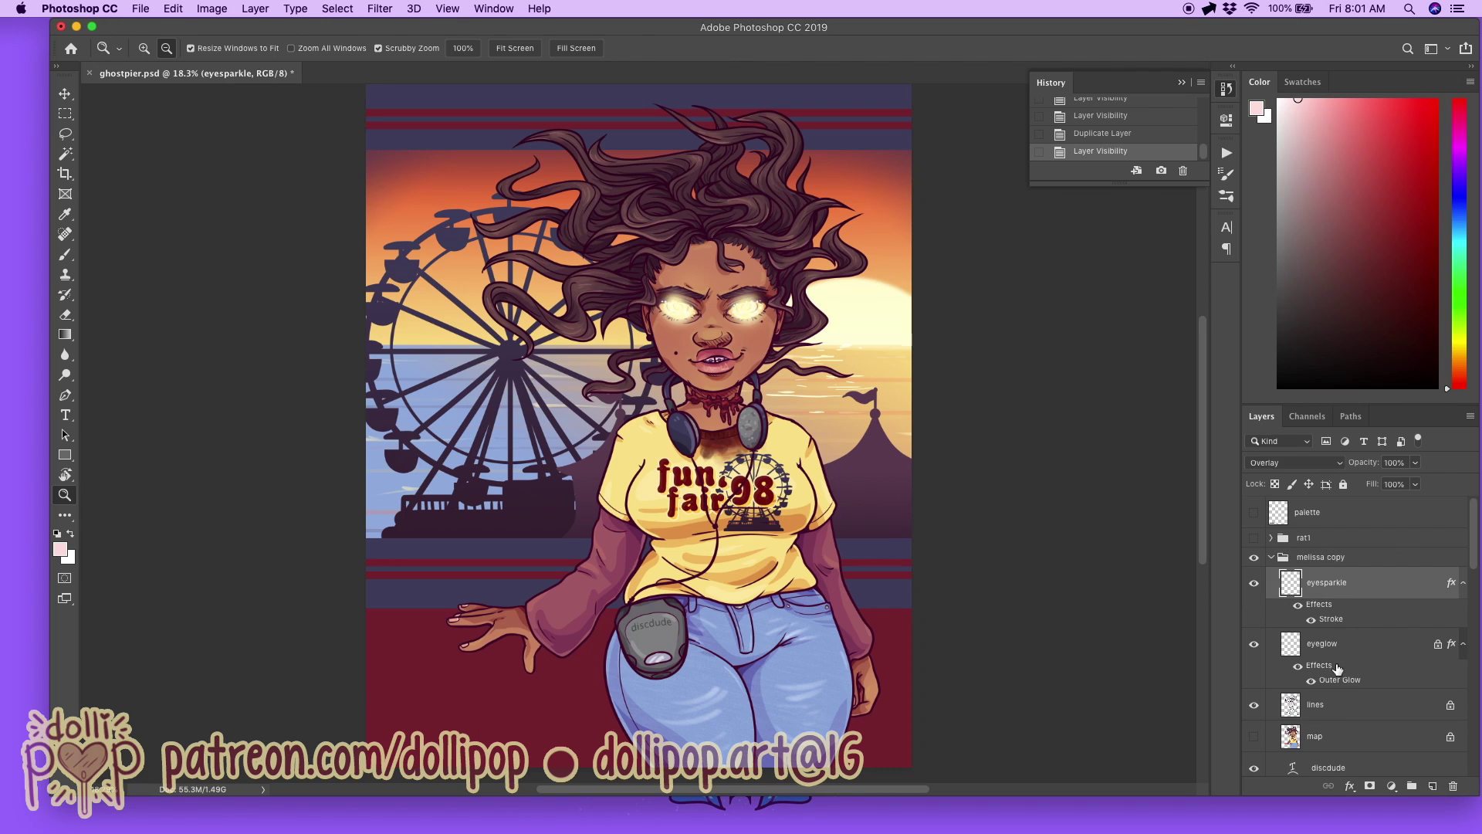
{"action": "scroll", "coordinate": [1338, 667], "scroll_direction": "down", "scroll_amount": 5}
{"action": "scroll", "coordinate": [1338, 667], "scroll_direction": "down", "scroll_amount": 10}
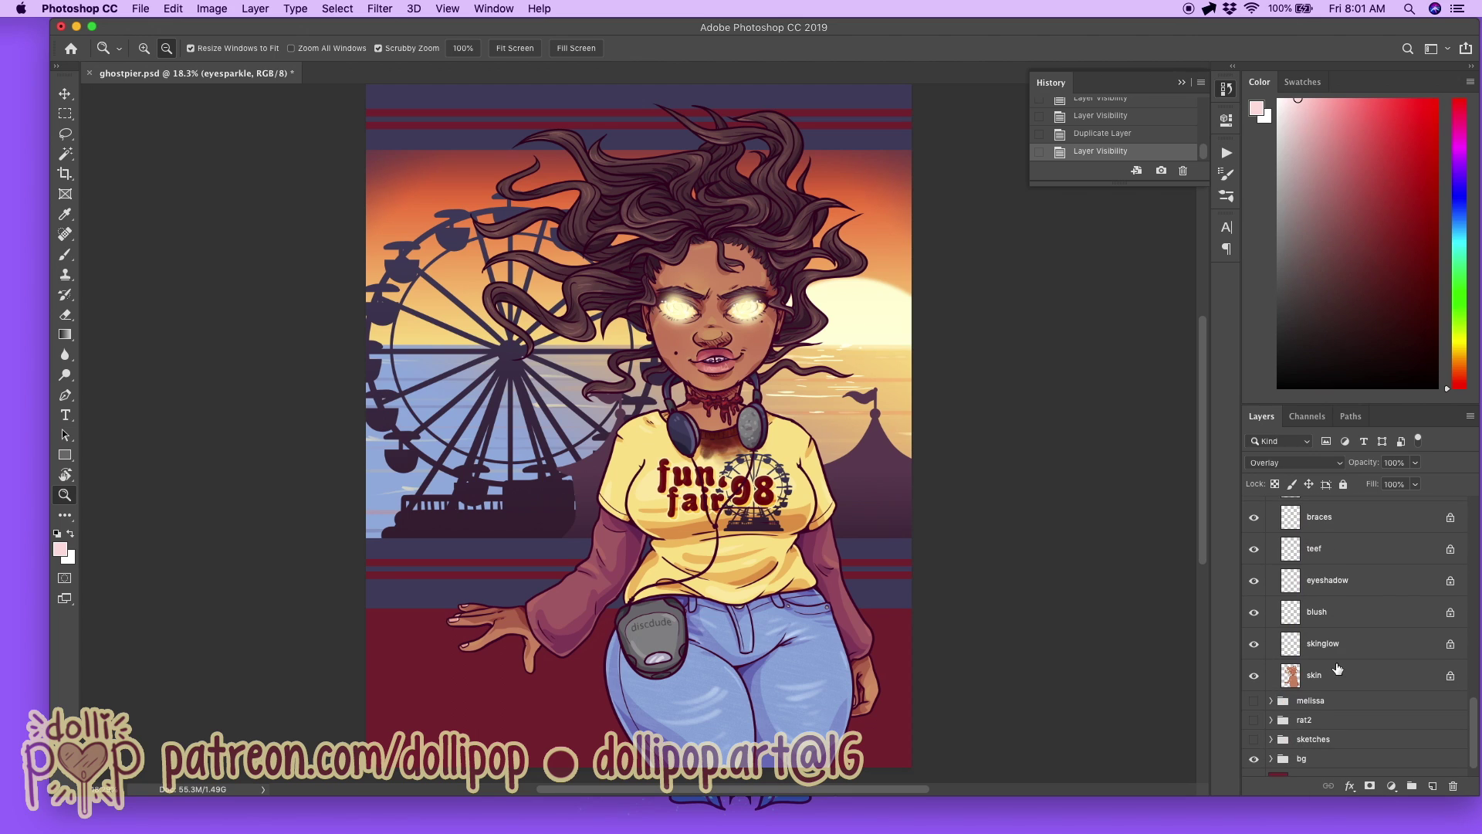
{"action": "scroll", "coordinate": [1344, 664], "scroll_direction": "up", "scroll_amount": 10}
{"action": "scroll", "coordinate": [1352, 662], "scroll_direction": "up", "scroll_amount": 3}
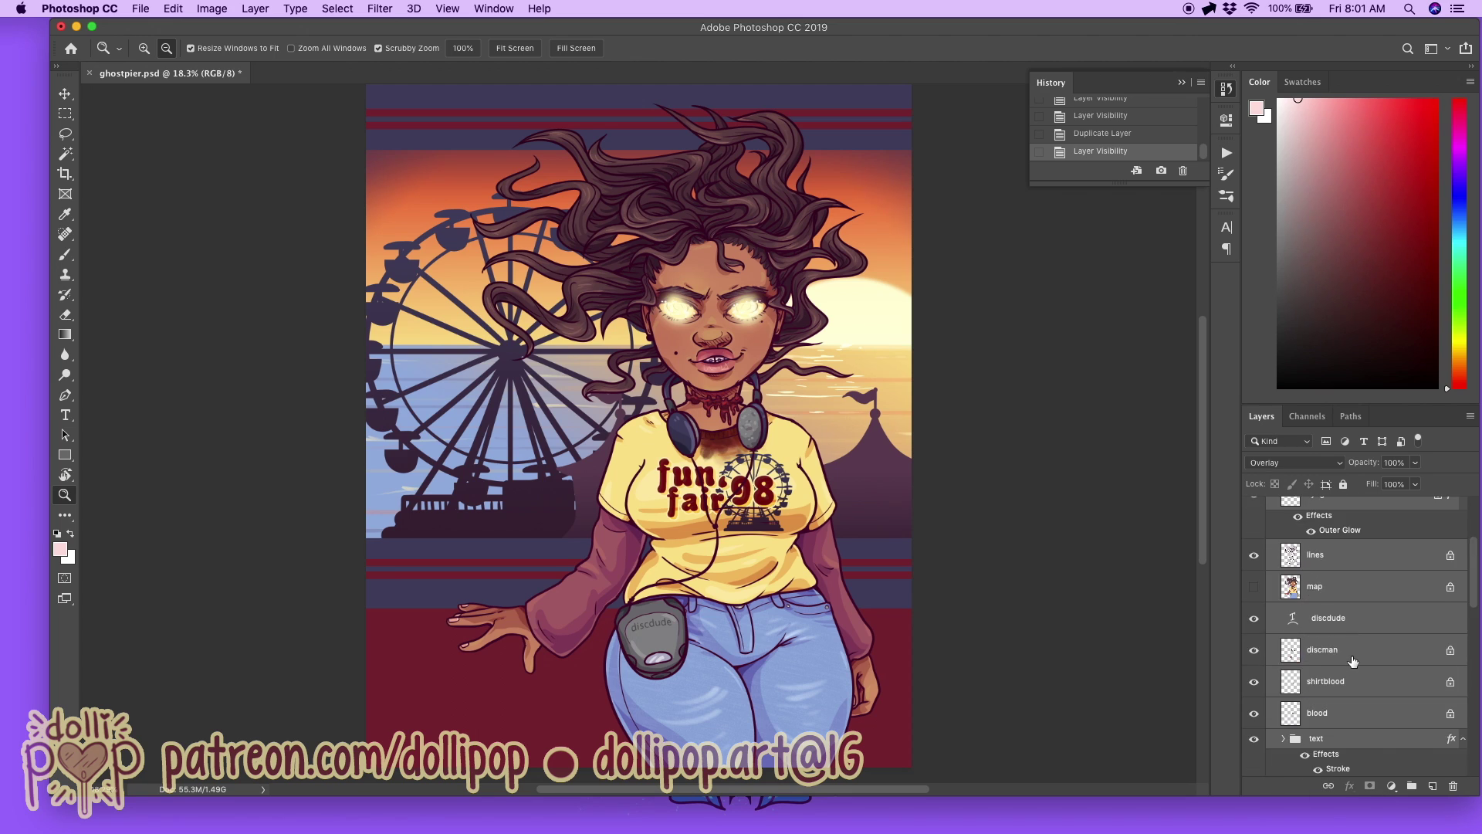
{"action": "right_click", "coordinate": [1340, 551]}
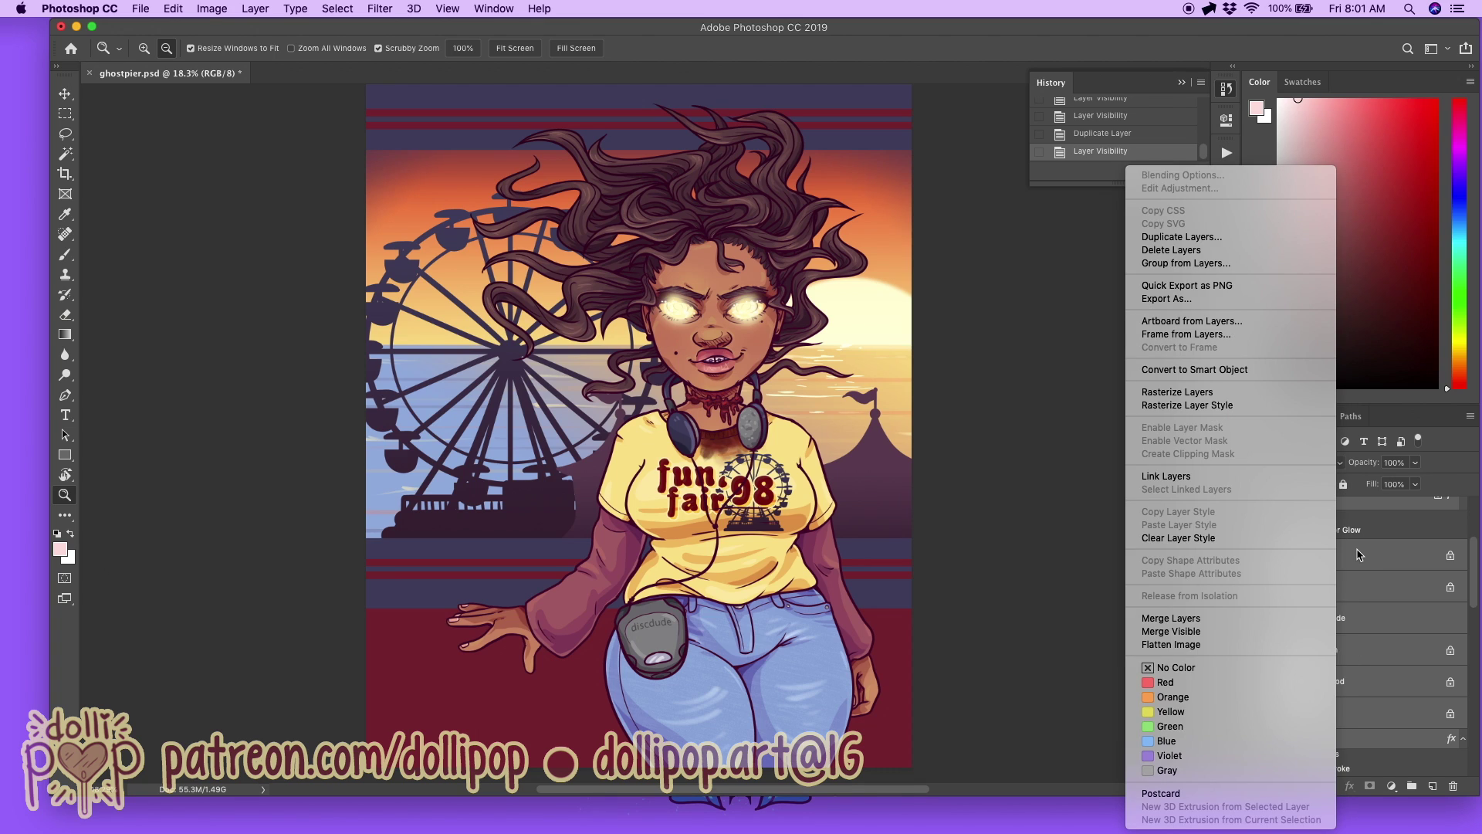
{"action": "left_click", "coordinate": [1211, 617]}
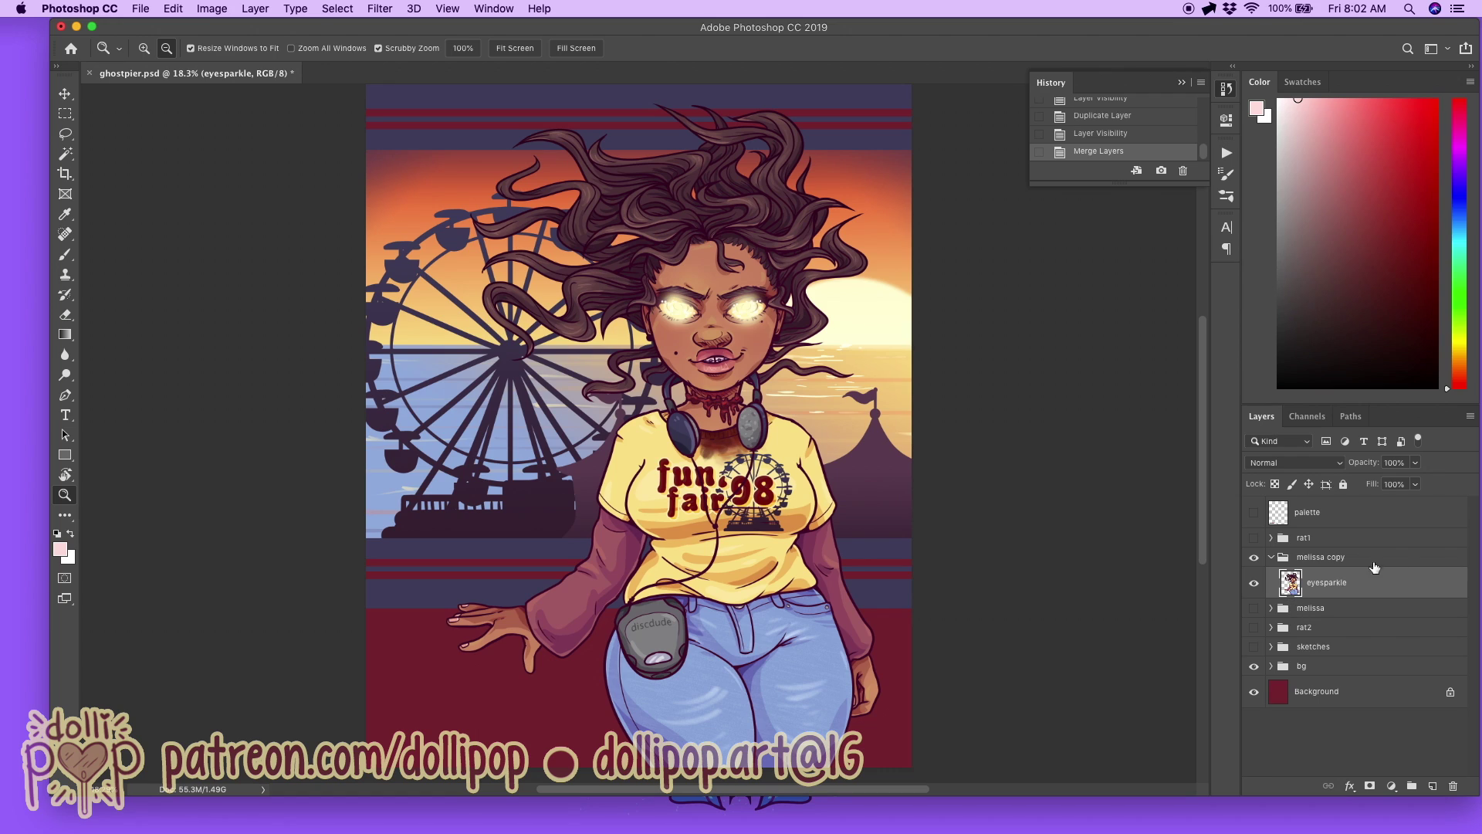
Step: Move the merged layer out of the melissa copy group and delete the emptied group
{"action": "left_click_drag", "start_coordinate": [1344, 581], "coordinate": [1453, 785]}
Step: Rename the merged eyesparkle layer as melissa
{"action": "double_click", "coordinate": [1327, 564]}
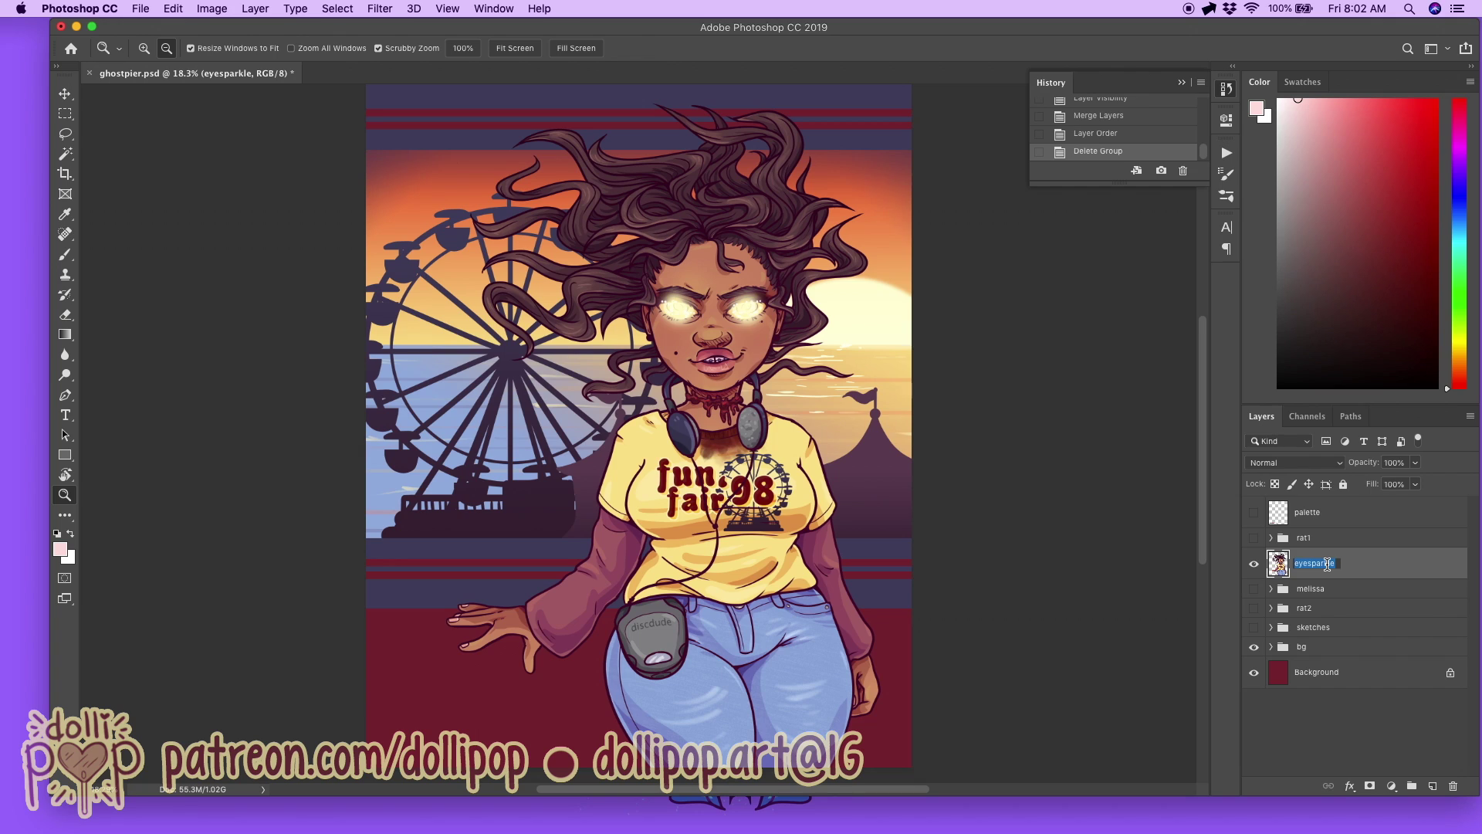
{"action": "type", "text": "melissa"}
{"action": "key", "text": "Return"}
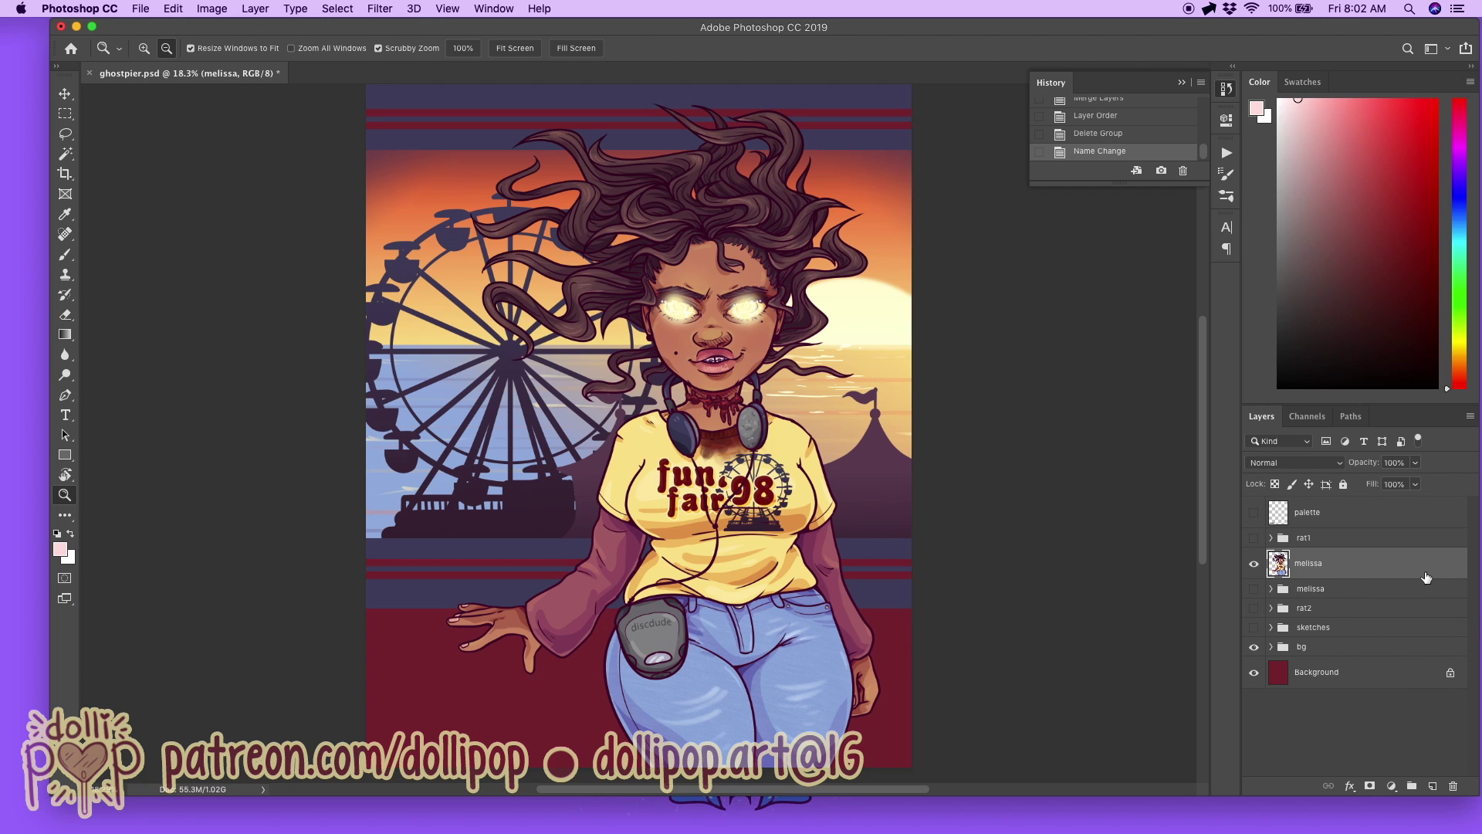
Step: Toggle the merged melissa layer's visibility, try lowering its opacity to about 57%, and restore it to 100%
{"action": "left_click", "coordinate": [1253, 564]}
{"action": "left_click", "coordinate": [1253, 565]}
{"action": "left_click", "coordinate": [1417, 463]}
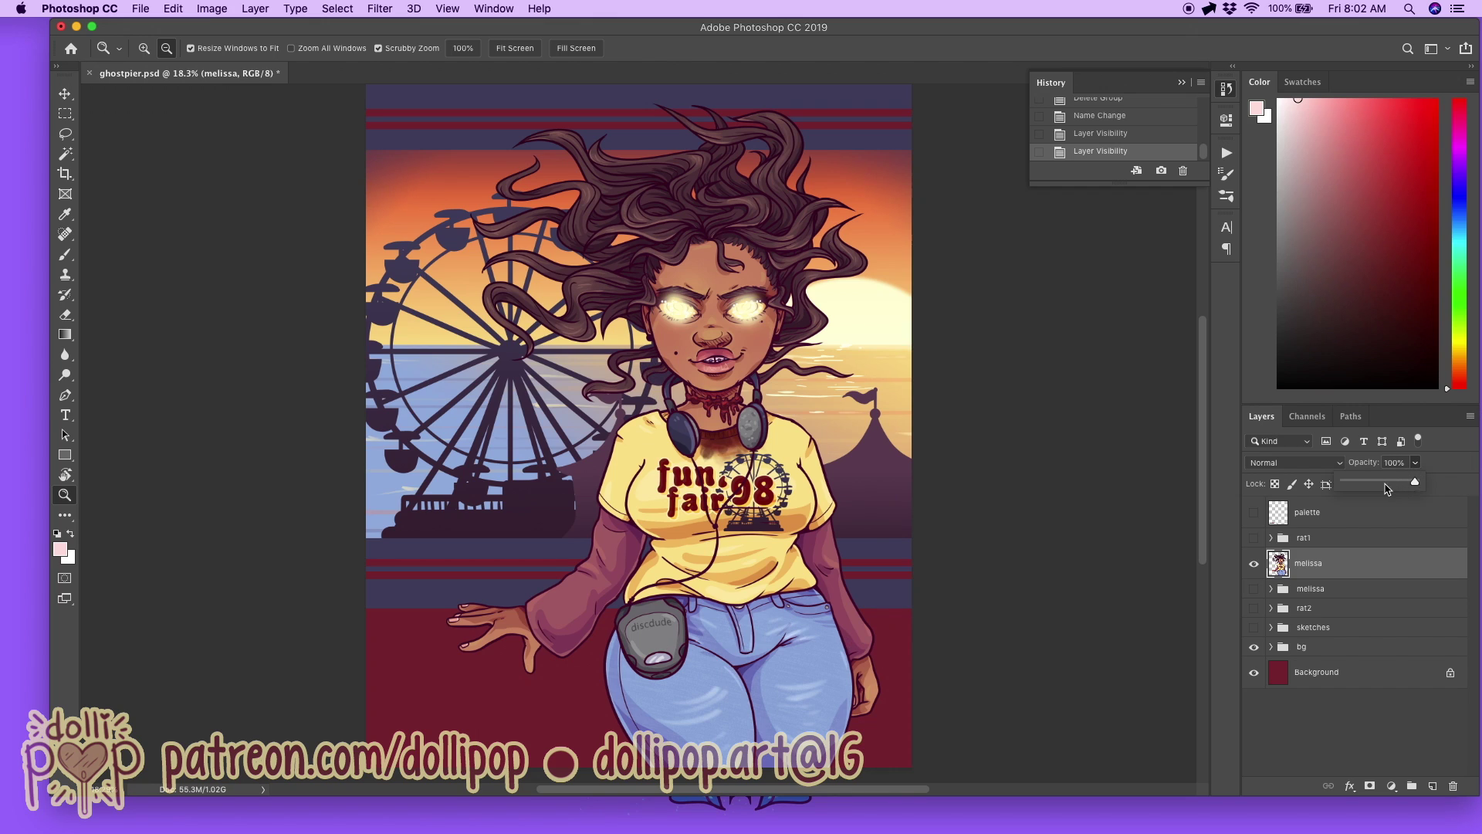
{"action": "left_click", "coordinate": [1386, 484]}
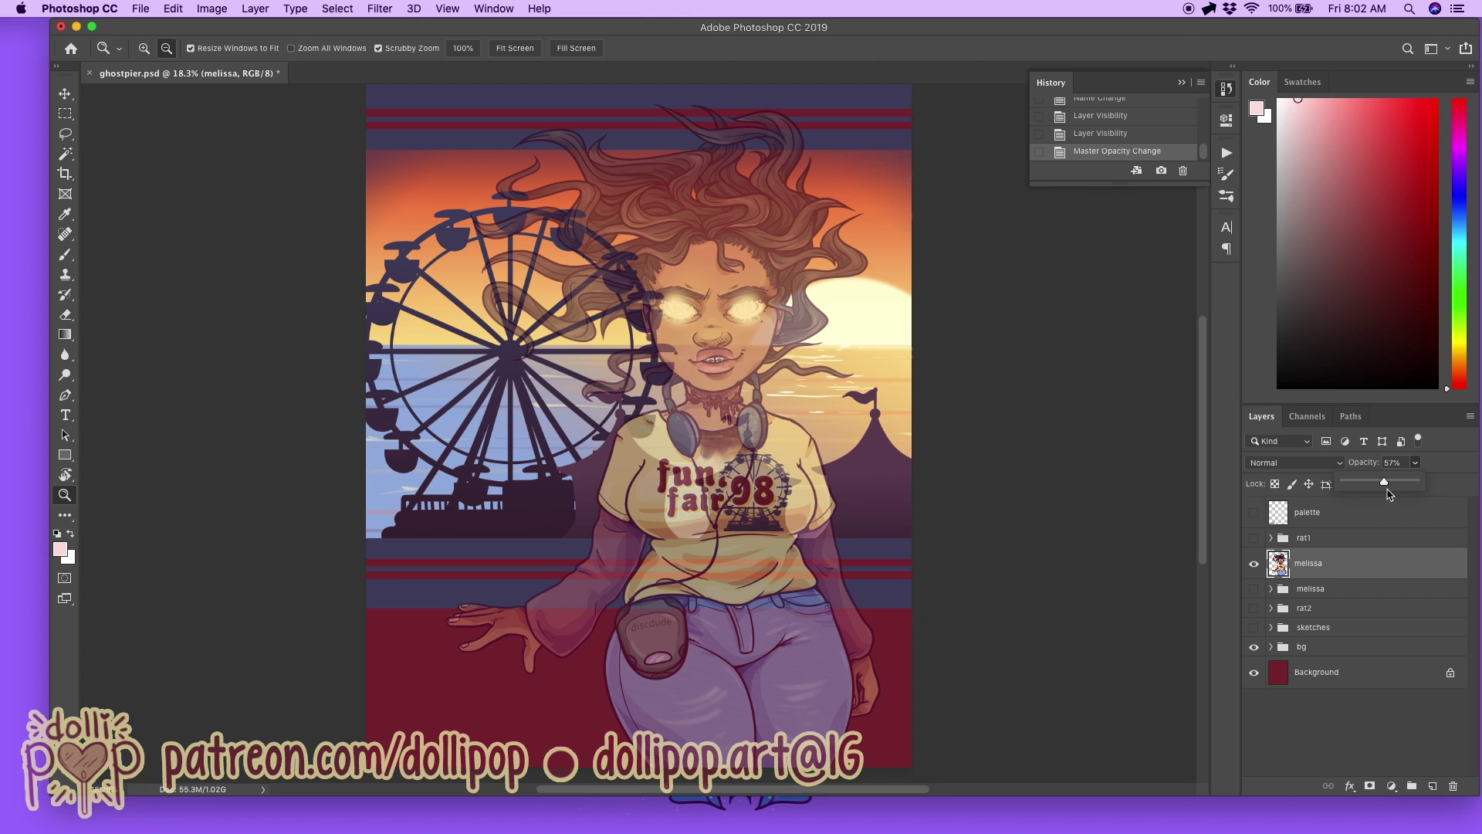
{"action": "left_click_drag", "start_coordinate": [1386, 485], "coordinate": [1428, 488]}
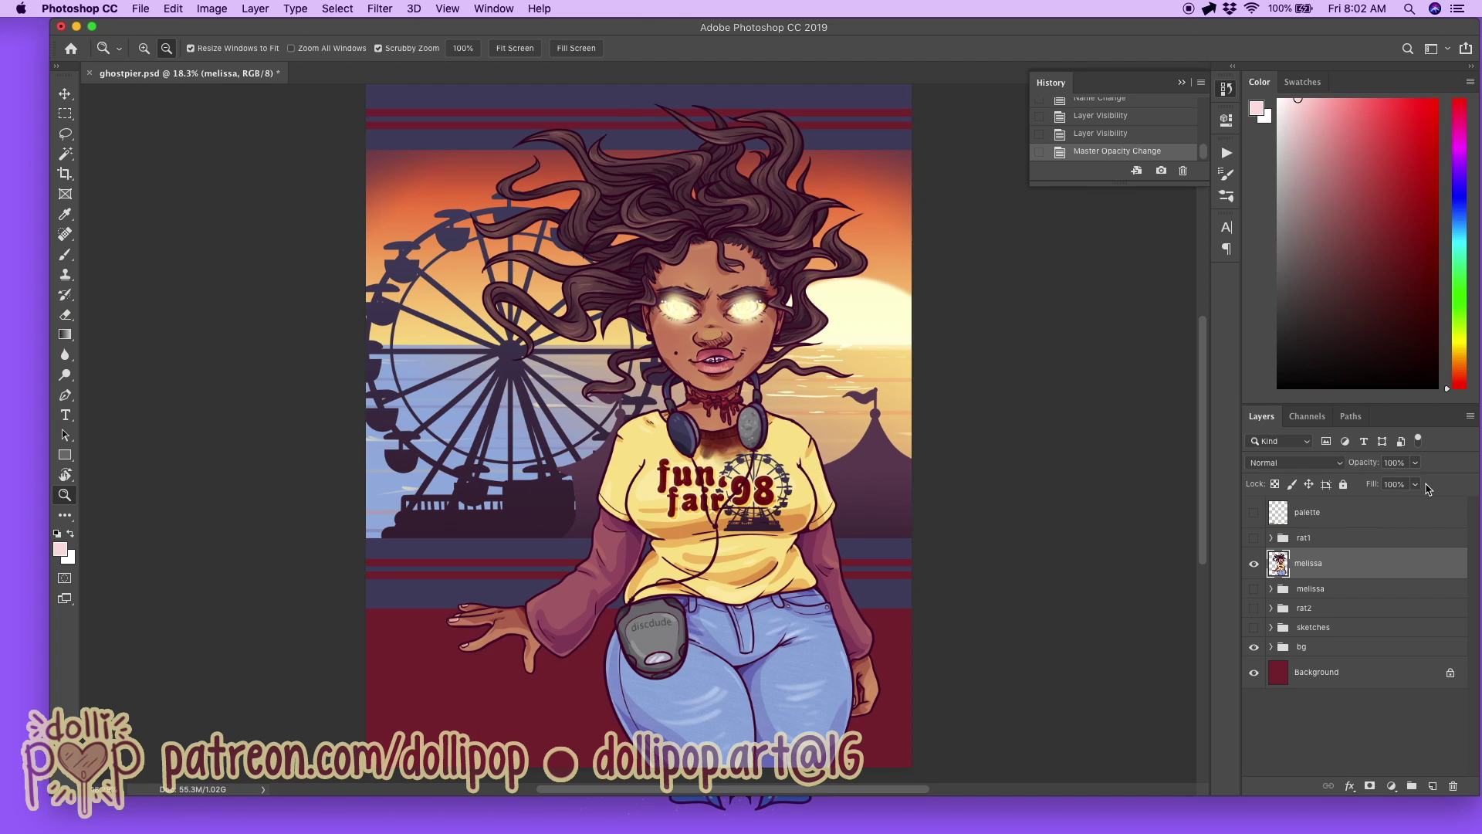
Step: Try lowering the melissa layer's fill to about 71% and restore it to 100%
{"action": "left_click", "coordinate": [1416, 486]}
{"action": "left_click", "coordinate": [1396, 504]}
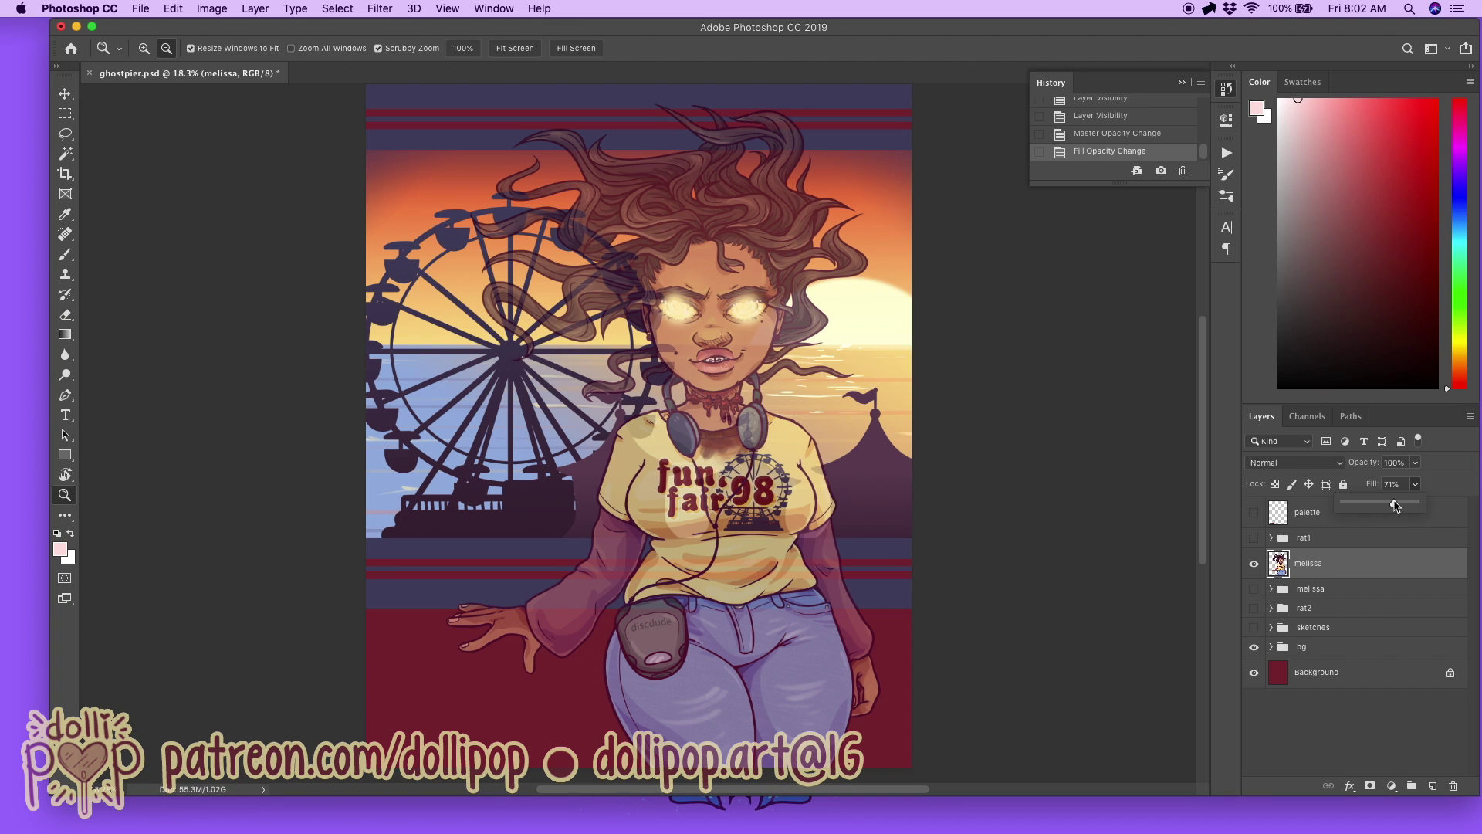
{"action": "left_click_drag", "start_coordinate": [1396, 505], "coordinate": [1460, 495]}
{"action": "left_click", "coordinate": [1442, 476]}
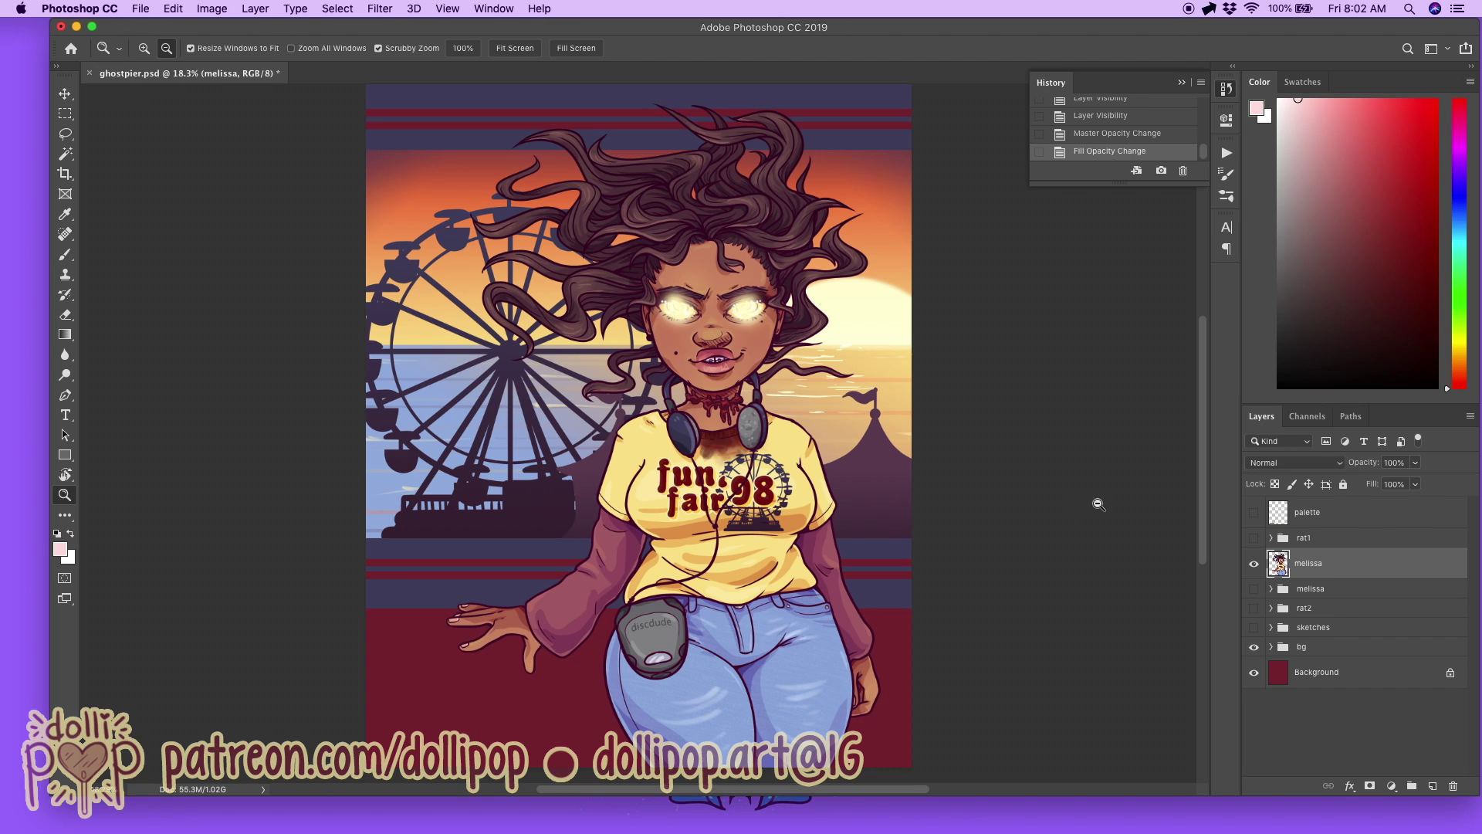
Step: Load the merged melissa layer's contents as a selection around the character's outline
{"action": "scroll", "coordinate": [1149, 561], "scroll_direction": "up", "scroll_amount": 2}
{"action": "scroll", "coordinate": [1149, 562], "scroll_direction": "down", "scroll_amount": 2}
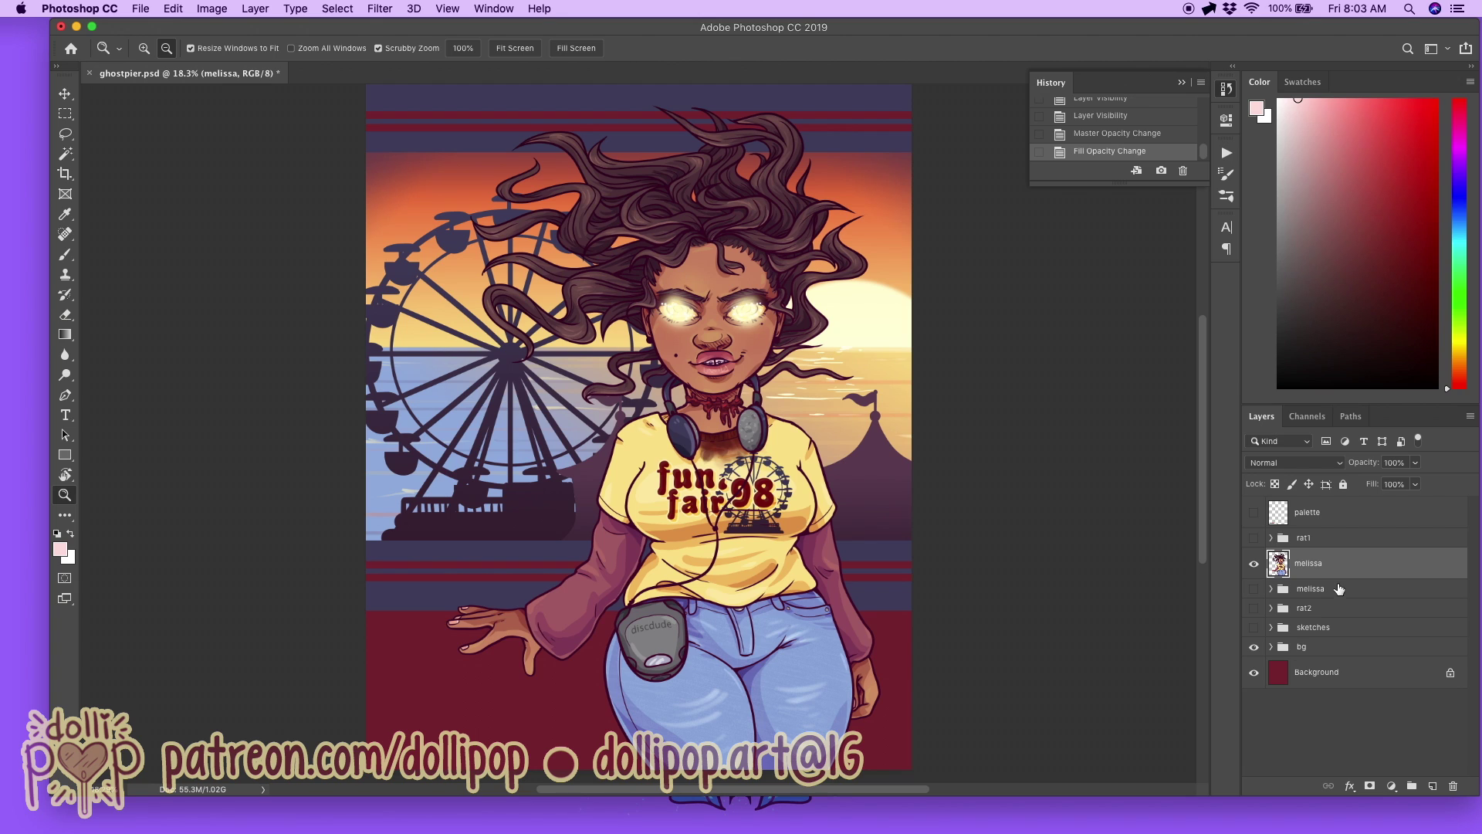
{"action": "left_click", "coordinate": [1280, 569], "text": "super"}
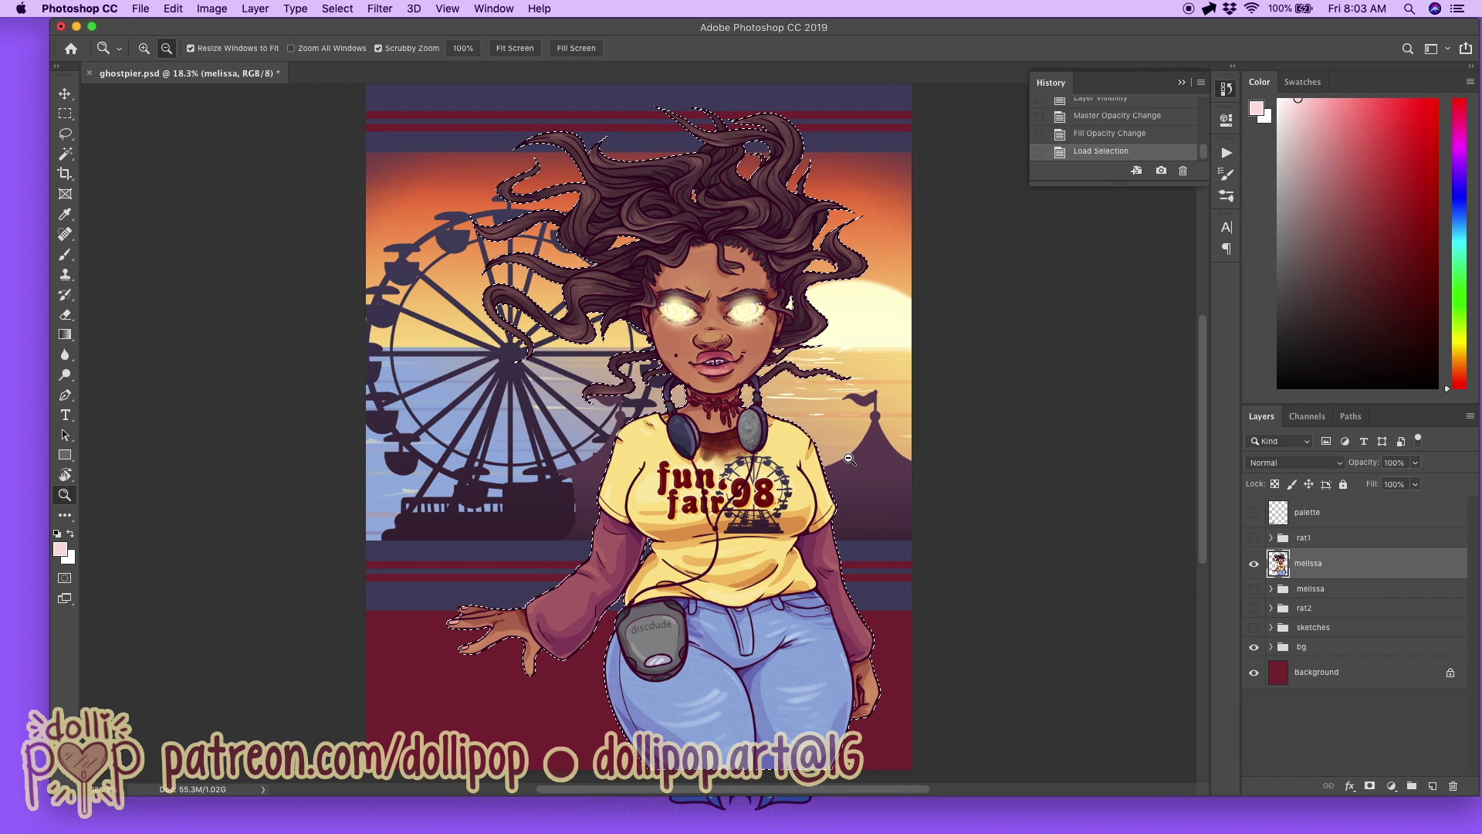
{"action": "scroll", "coordinate": [847, 460], "scroll_direction": "up", "scroll_amount": 5}
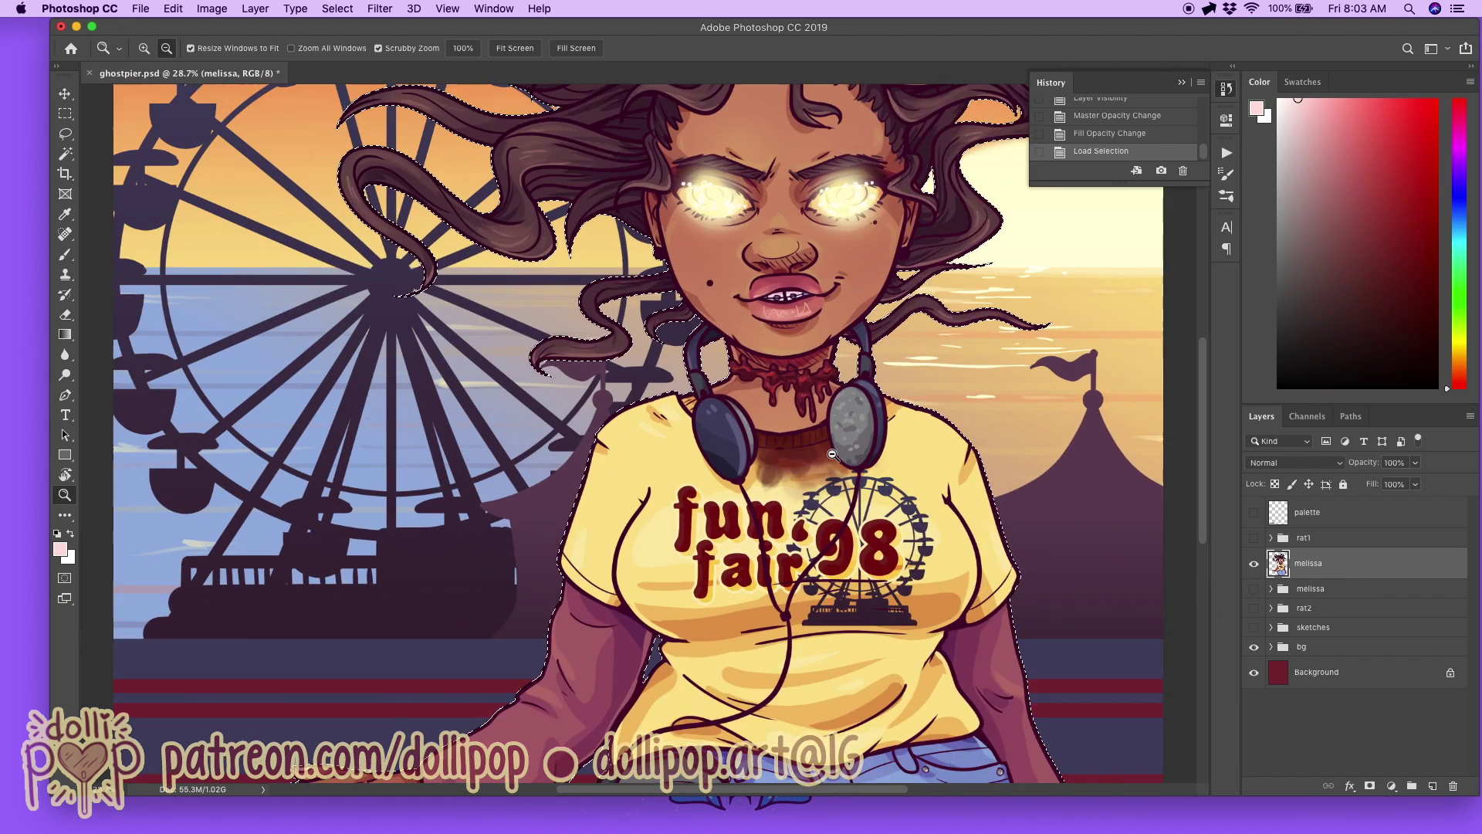
{"action": "scroll", "coordinate": [752, 543], "scroll_direction": "up", "scroll_amount": 4}
{"action": "scroll", "coordinate": [966, 579], "scroll_direction": "down", "scroll_amount": 6}
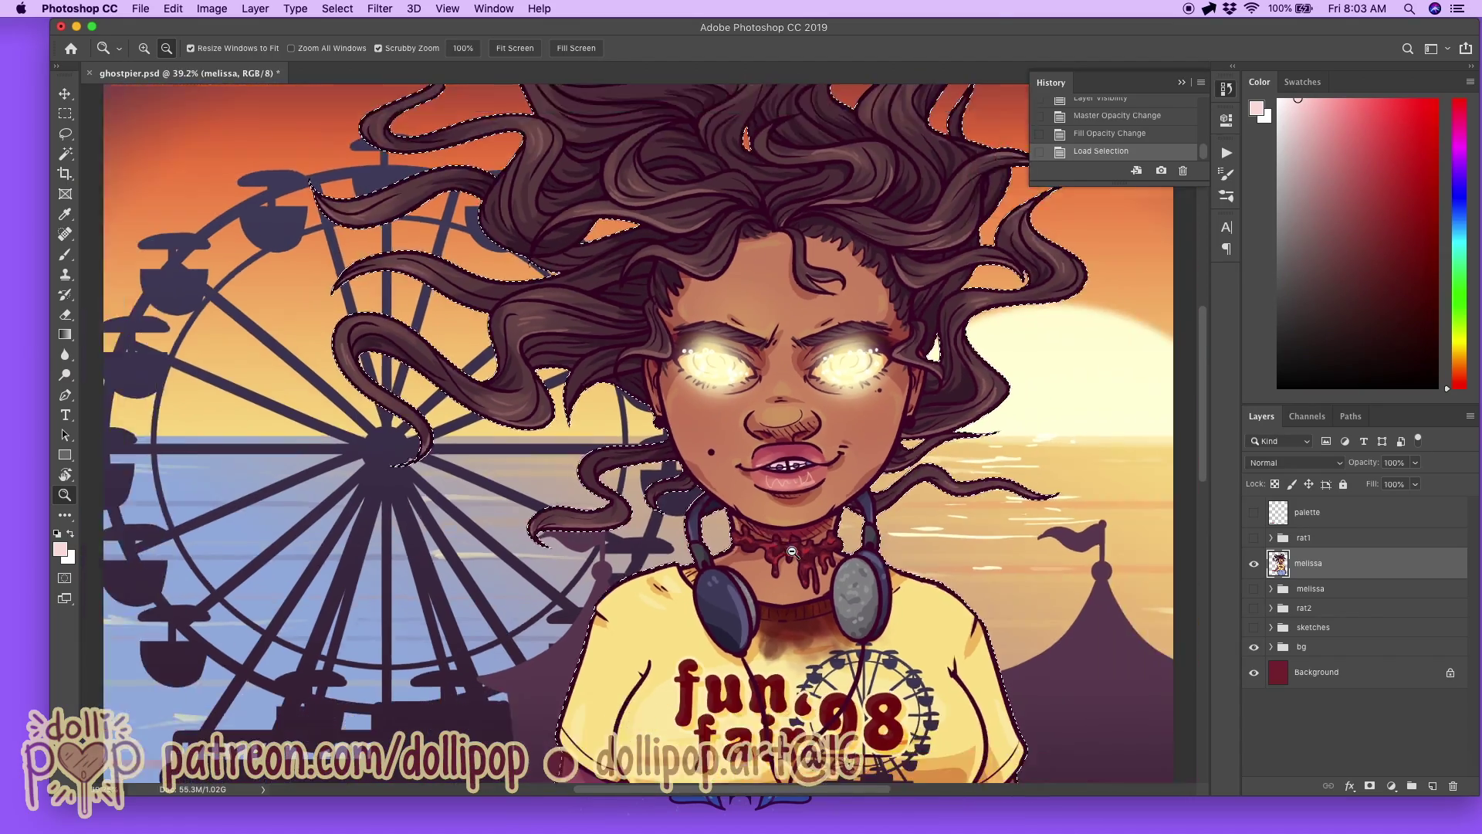
{"action": "scroll", "coordinate": [966, 578], "scroll_direction": "up", "scroll_amount": 2}
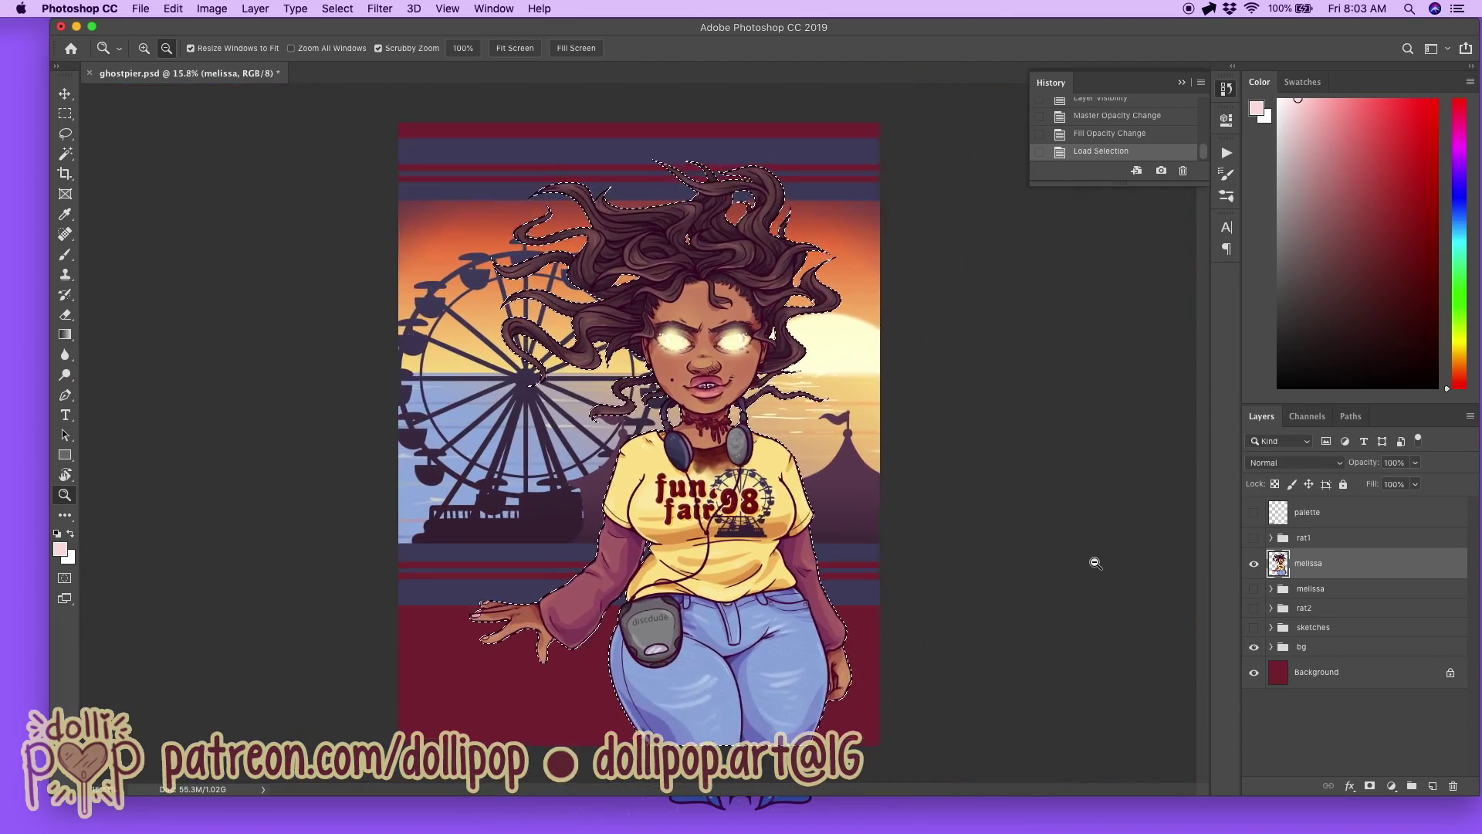
Step: Create a new layer named guide directly above the merged melissa layer
{"action": "left_click", "coordinate": [1432, 786]}
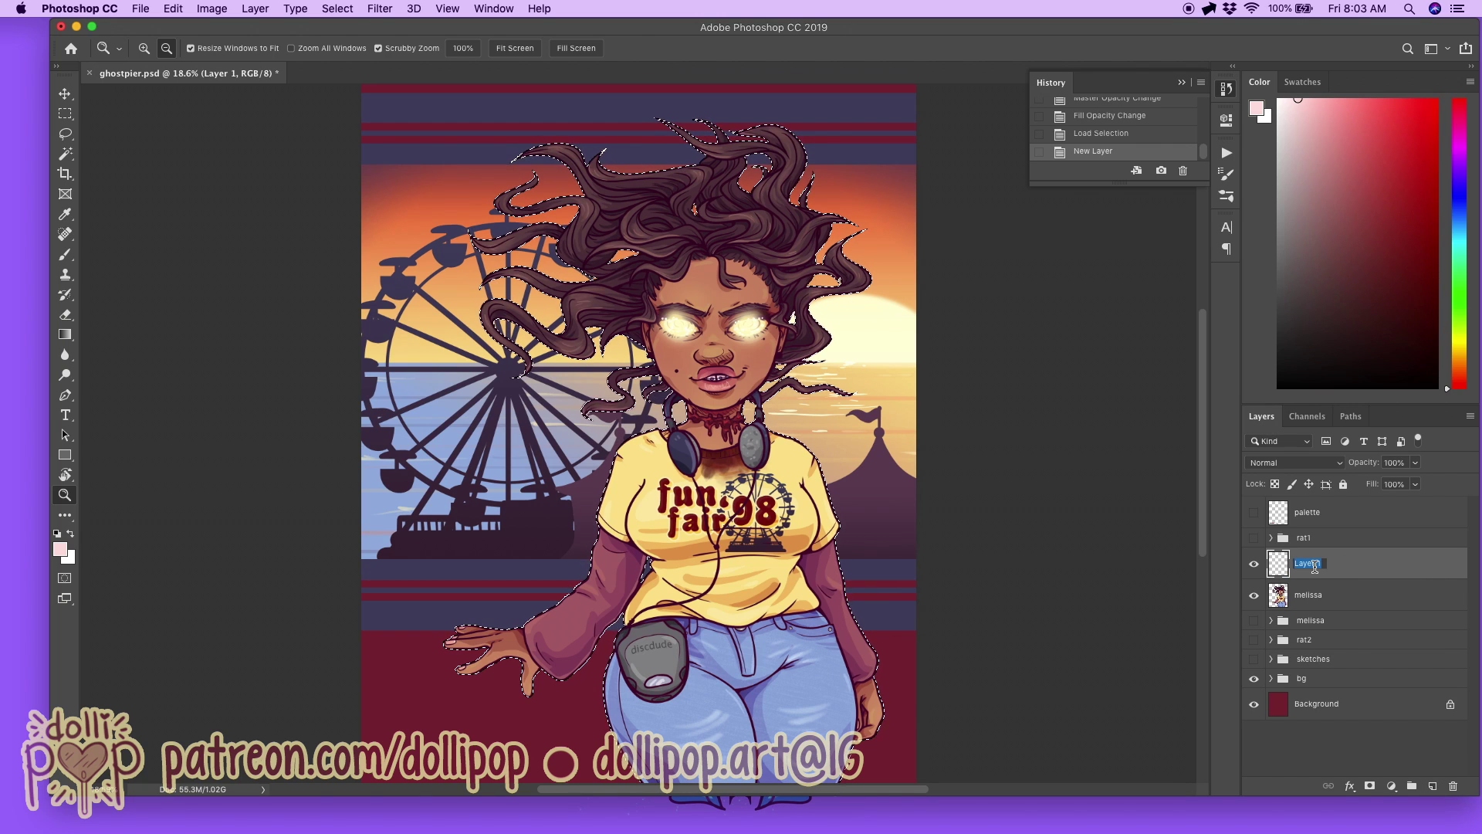
{"action": "type", "text": "guide"}
{"action": "key", "text": "Return"}
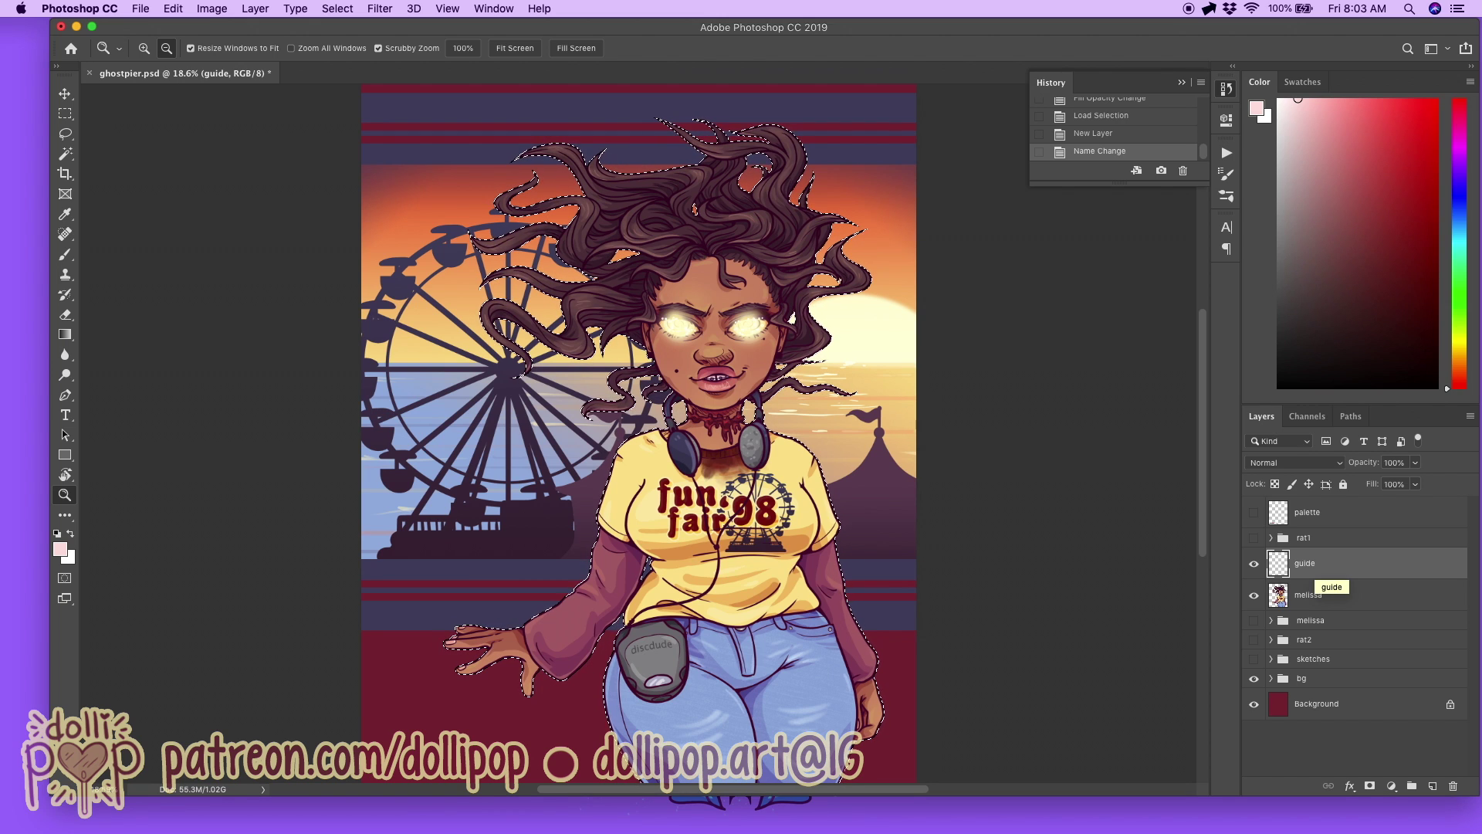
Step: Choose a bright purple and draw a purple-to-transparent gradient fading upward over the character's lower legs on the guide layer
{"action": "scroll", "coordinate": [1198, 443], "scroll_direction": "down", "scroll_amount": 3}
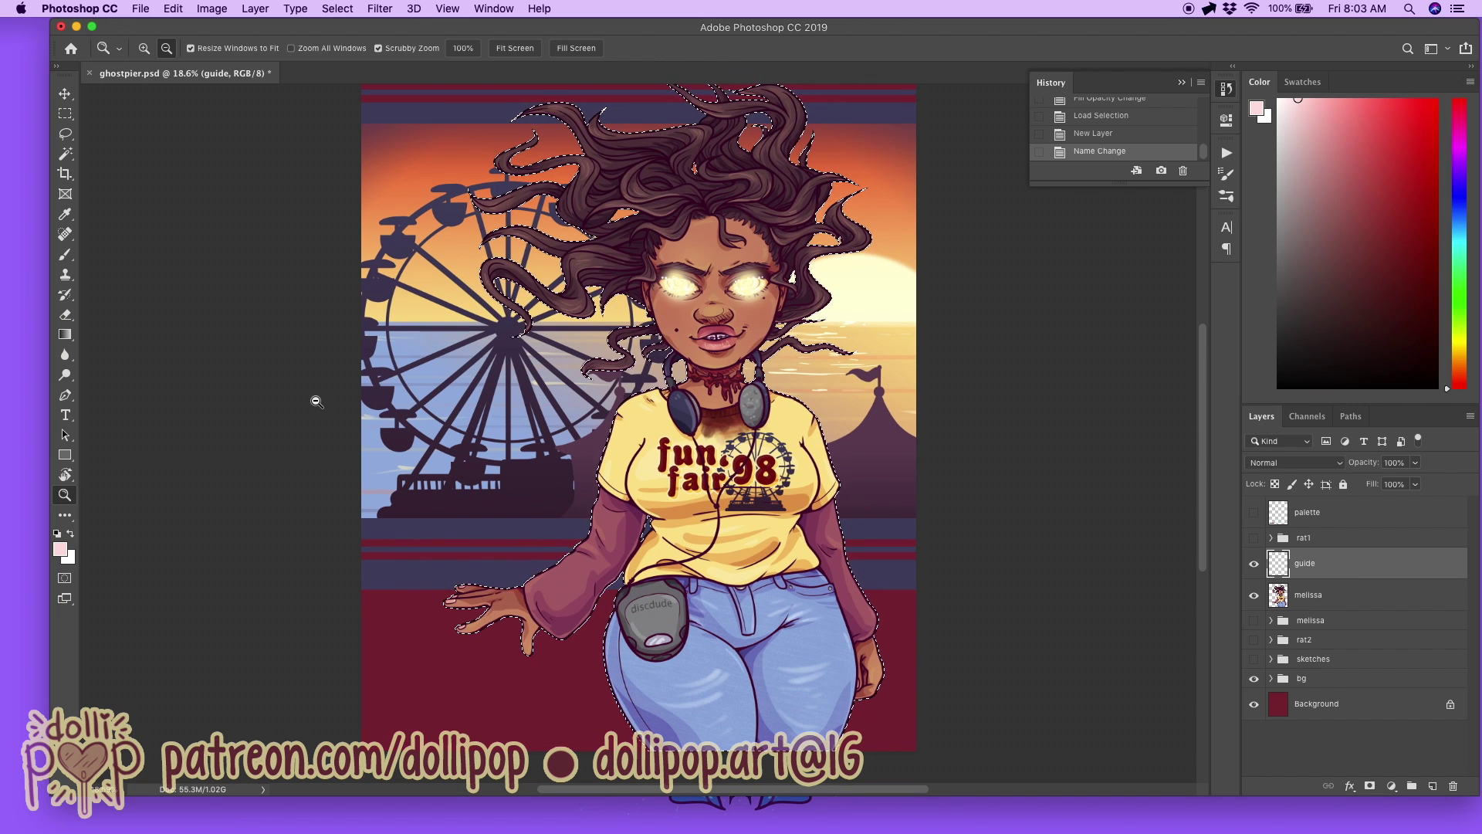
{"action": "left_click", "coordinate": [65, 334]}
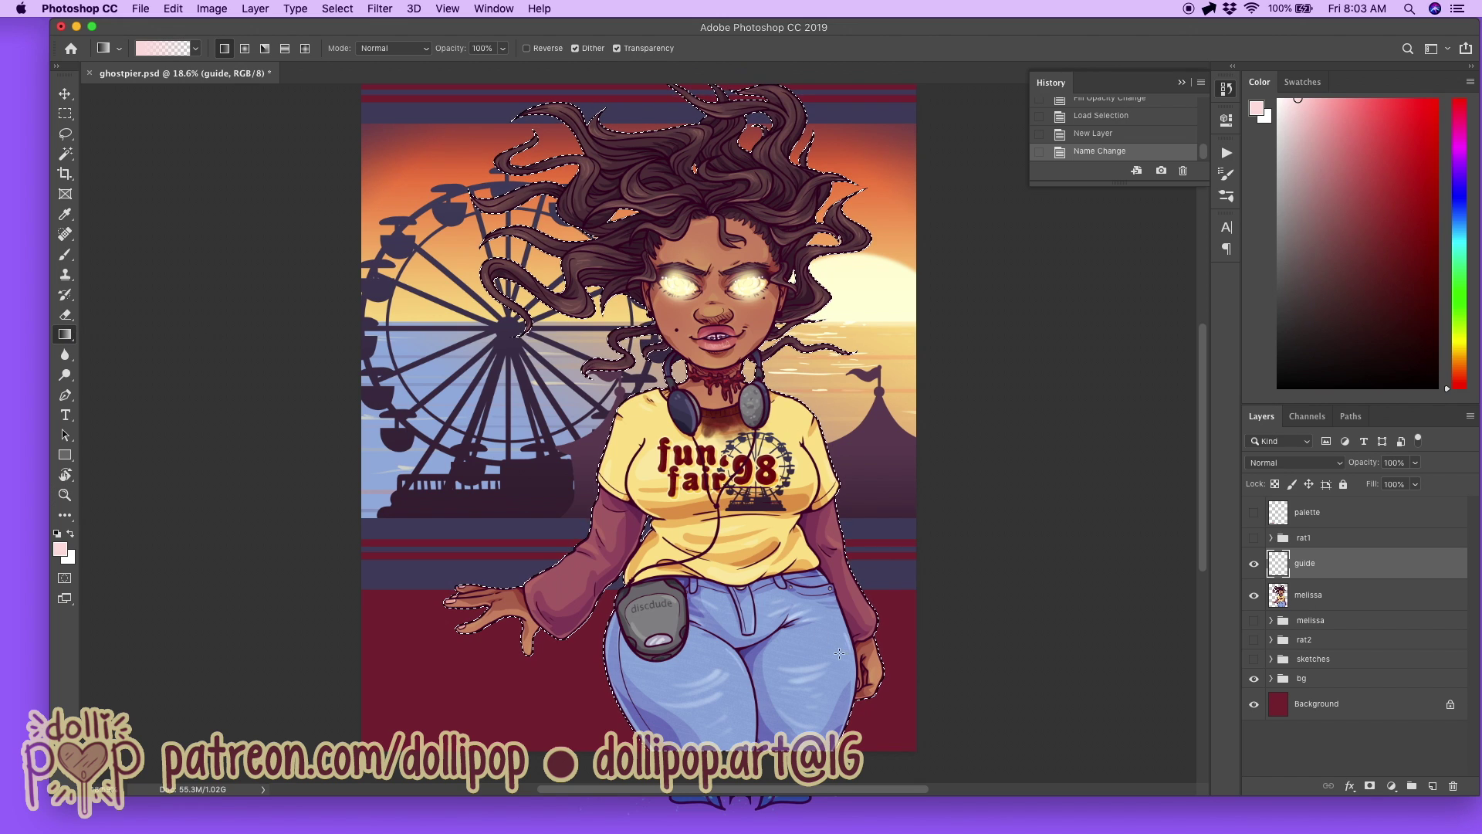
{"action": "left_click_drag", "start_coordinate": [1457, 204], "coordinate": [1460, 148]}
{"action": "left_click", "coordinate": [1420, 151]}
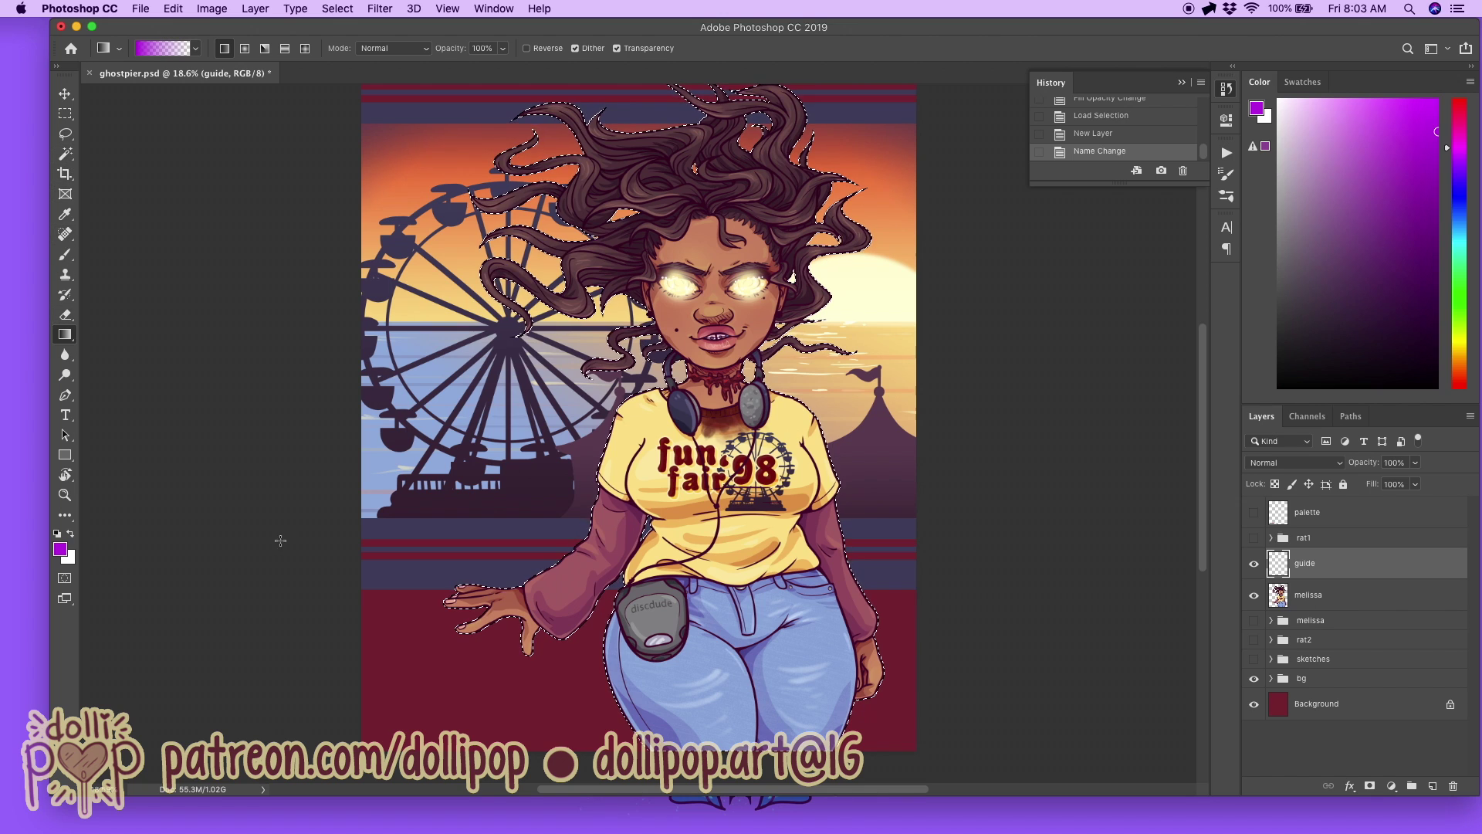
{"action": "left_click_drag", "start_coordinate": [738, 661], "coordinate": [738, 663]}
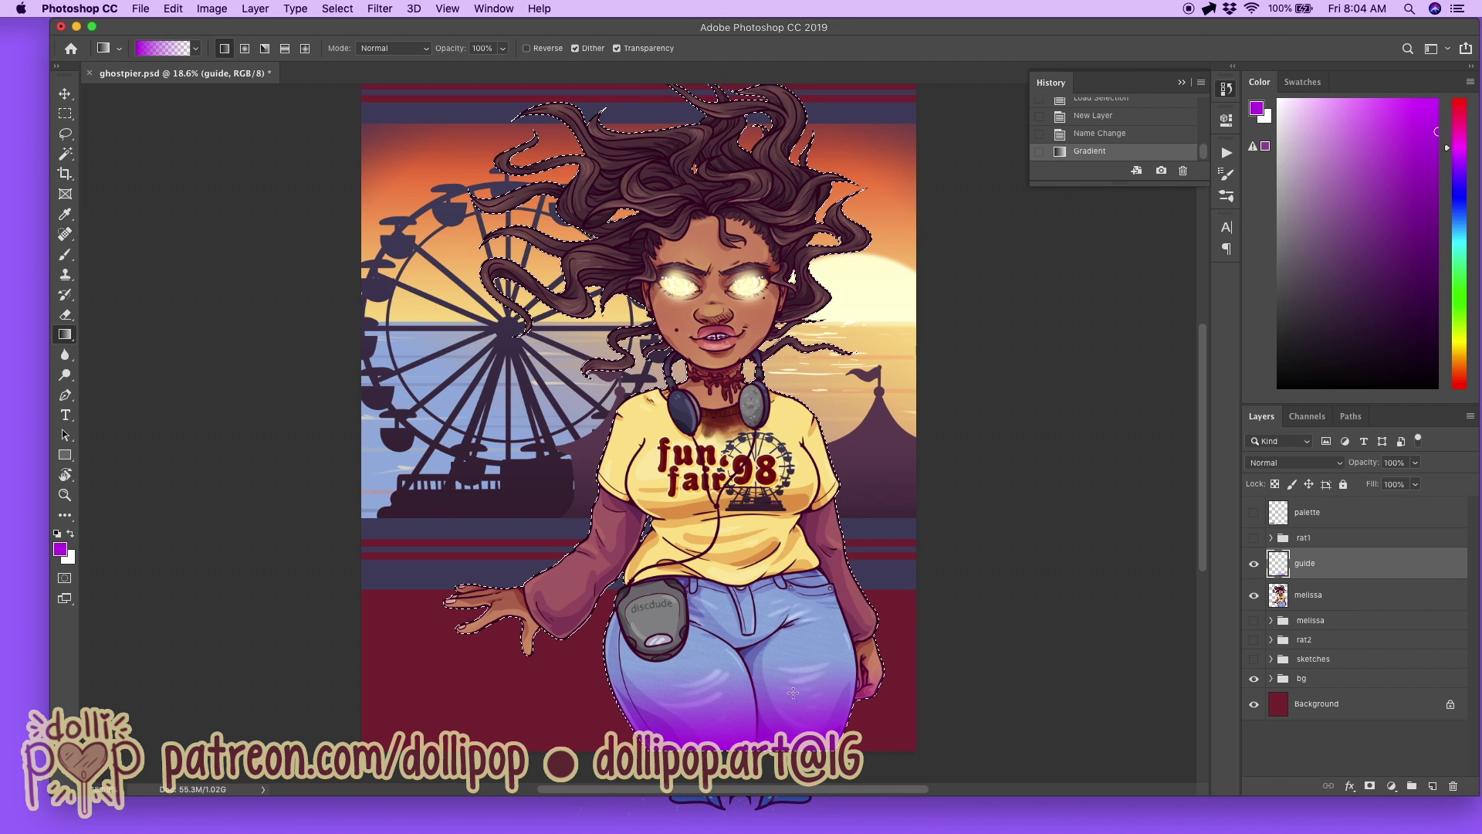
Step: Undo a trial purple gradient over the outstretched hand and lasso a loose area around that hand and forearm instead
{"action": "left_click_drag", "start_coordinate": [487, 622], "coordinate": [563, 598]}
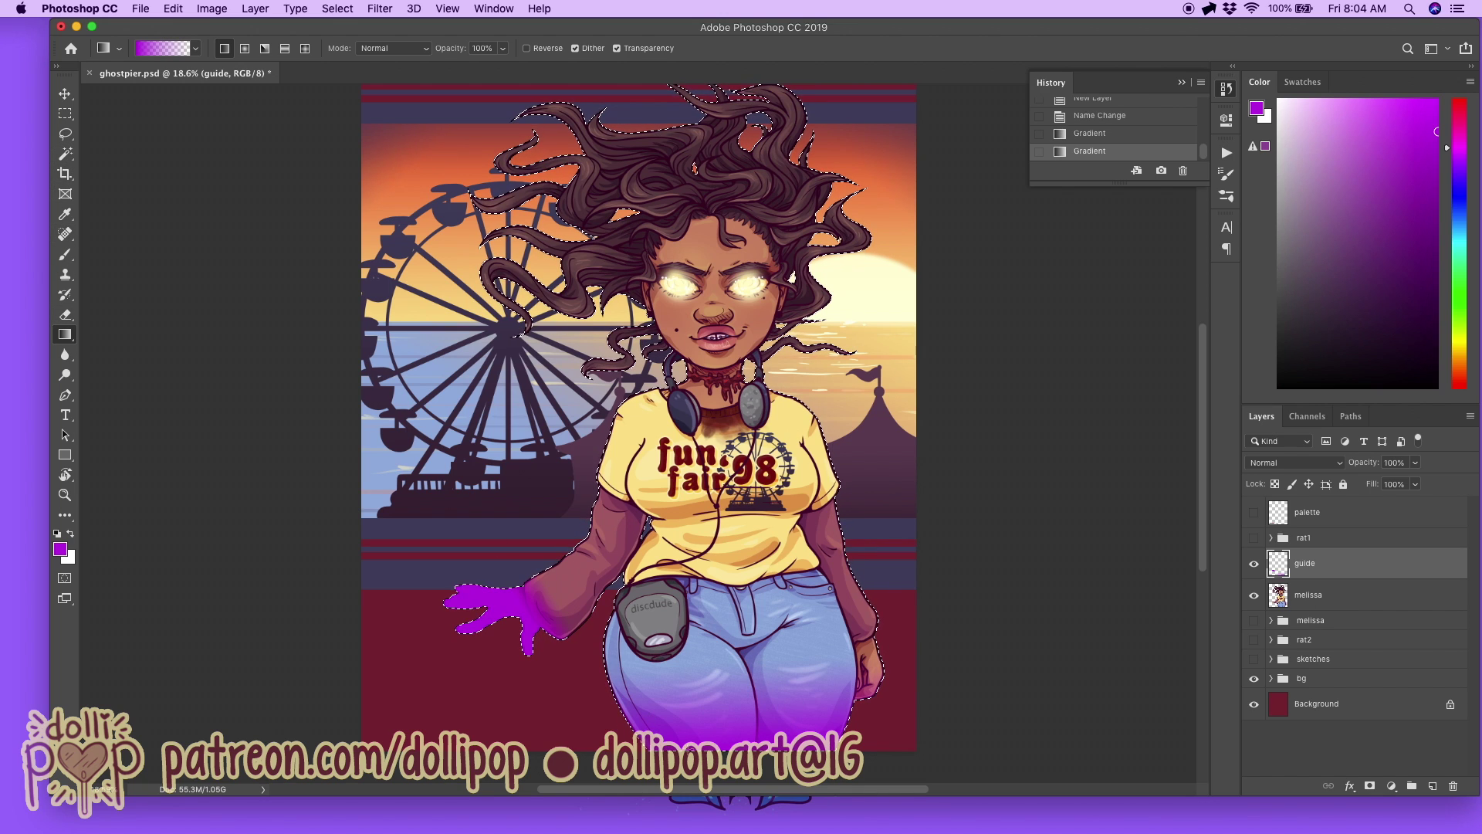
{"action": "key", "text": "super+z"}
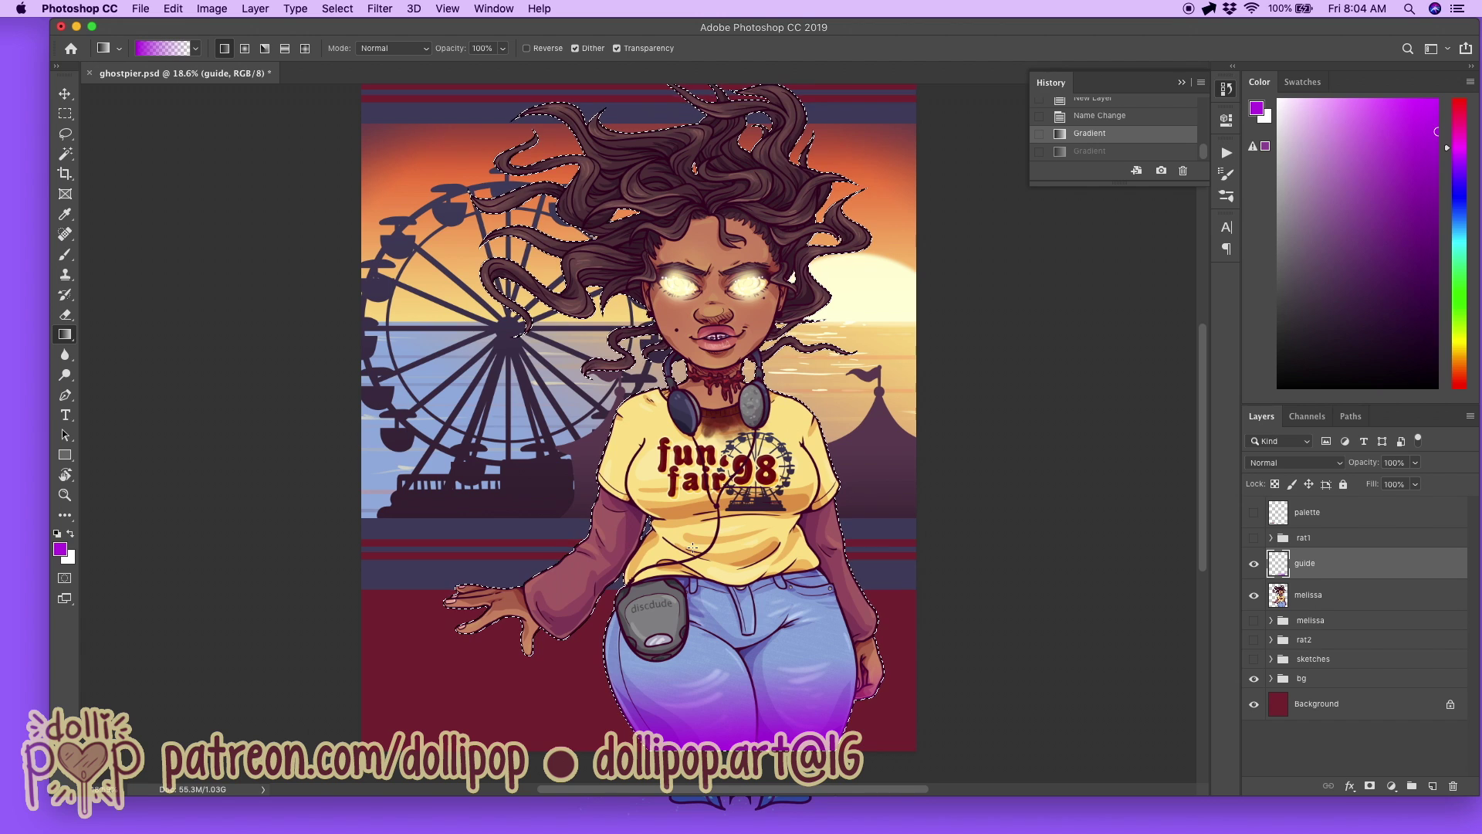
{"action": "left_click", "coordinate": [65, 134]}
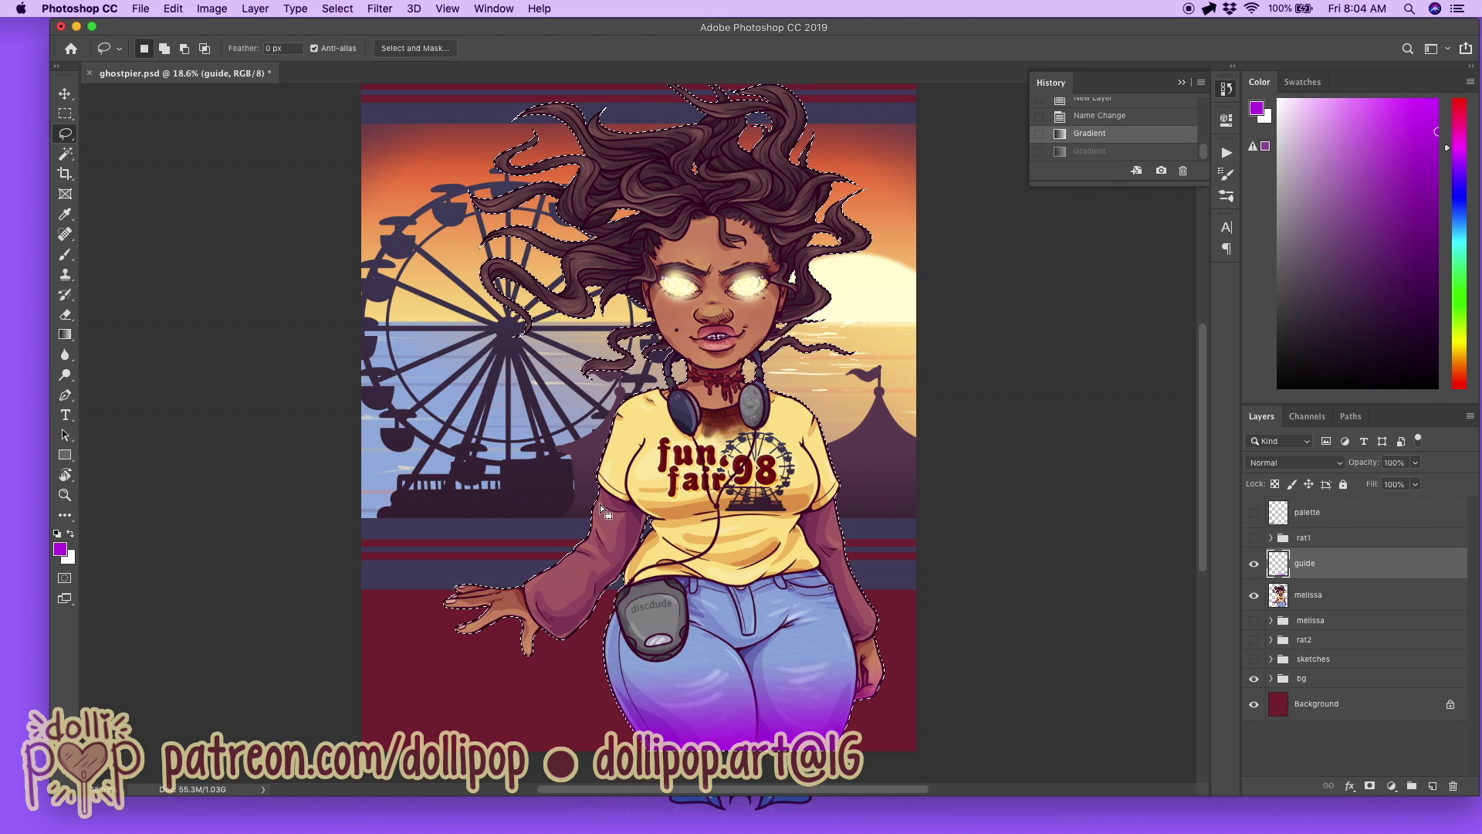
{"action": "left_click", "coordinate": [603, 612]}
{"action": "mouse_move", "coordinate": [603, 611]}
{"action": "left_mouse_down"}
{"action": "mouse_move", "coordinate": [632, 559]}
{"action": "mouse_move", "coordinate": [555, 513]}
{"action": "mouse_move", "coordinate": [407, 591]}
{"action": "mouse_move", "coordinate": [545, 704]}
{"action": "mouse_move", "coordinate": [604, 612]}
{"action": "left_mouse_up"}
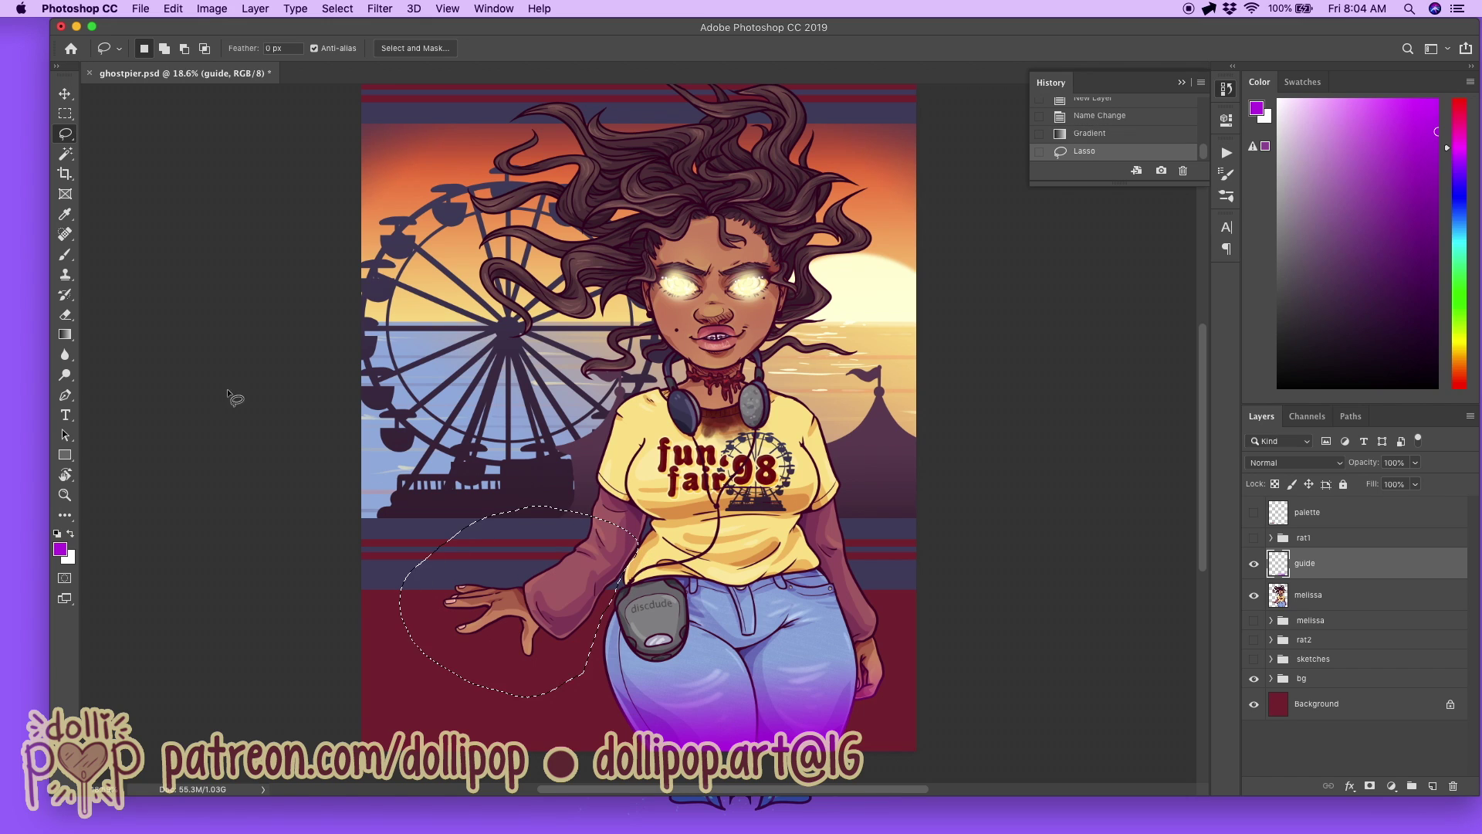
Step: Build purple gradients inside the lassoed area, fading inward from its outer edges toward the outstretched hand and sleeve
{"action": "left_click", "coordinate": [65, 335]}
{"action": "left_click_drag", "start_coordinate": [491, 683], "coordinate": [594, 625]}
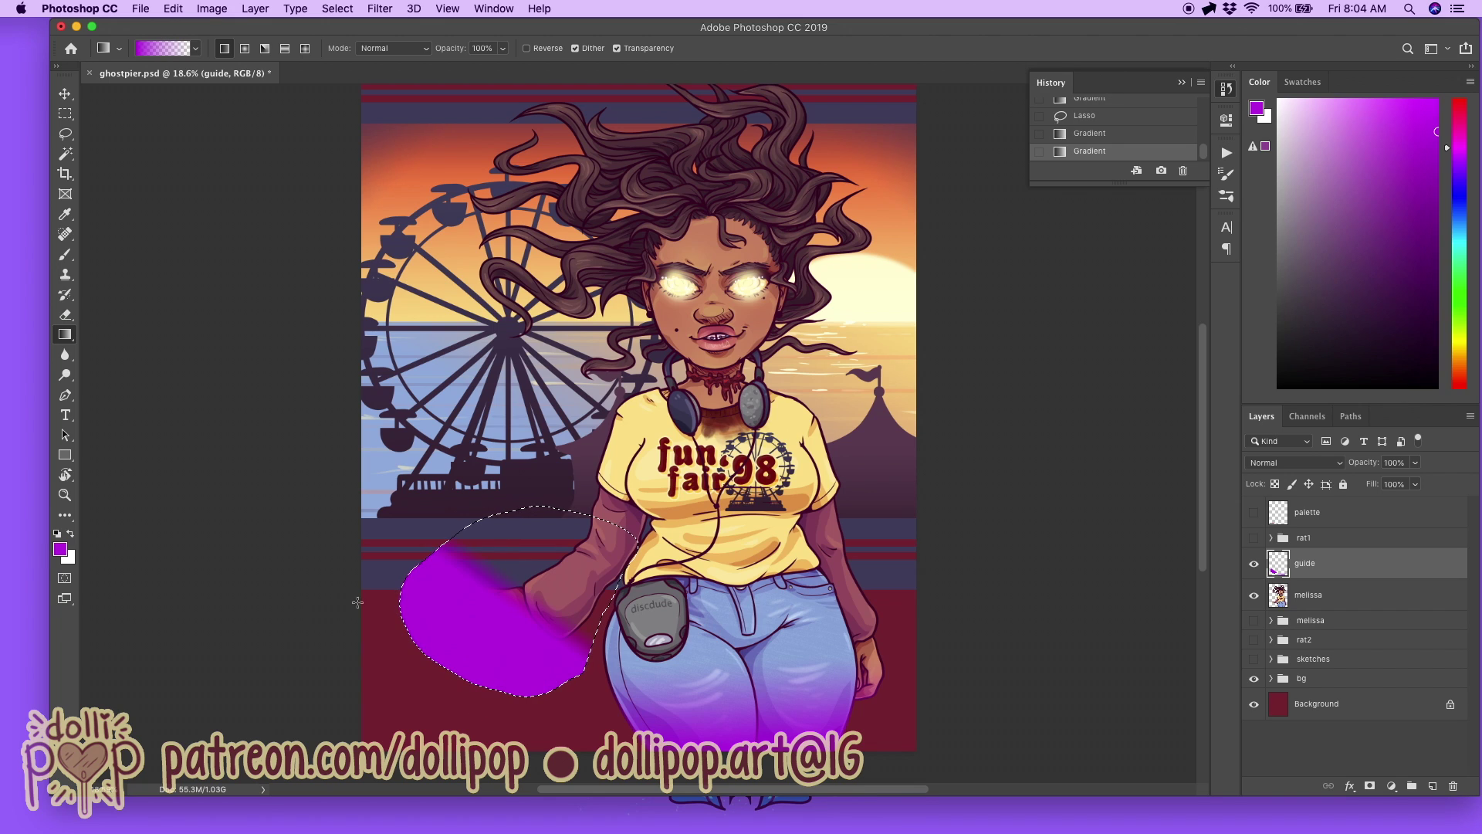
{"action": "key", "text": "ctrl+z"}
{"action": "left_click_drag", "start_coordinate": [437, 558], "coordinate": [474, 569]}
{"action": "left_click_drag", "start_coordinate": [552, 690], "coordinate": [569, 640]}
{"action": "left_click_drag", "start_coordinate": [476, 666], "coordinate": [521, 616]}
{"action": "left_click_drag", "start_coordinate": [597, 654], "coordinate": [598, 616]}
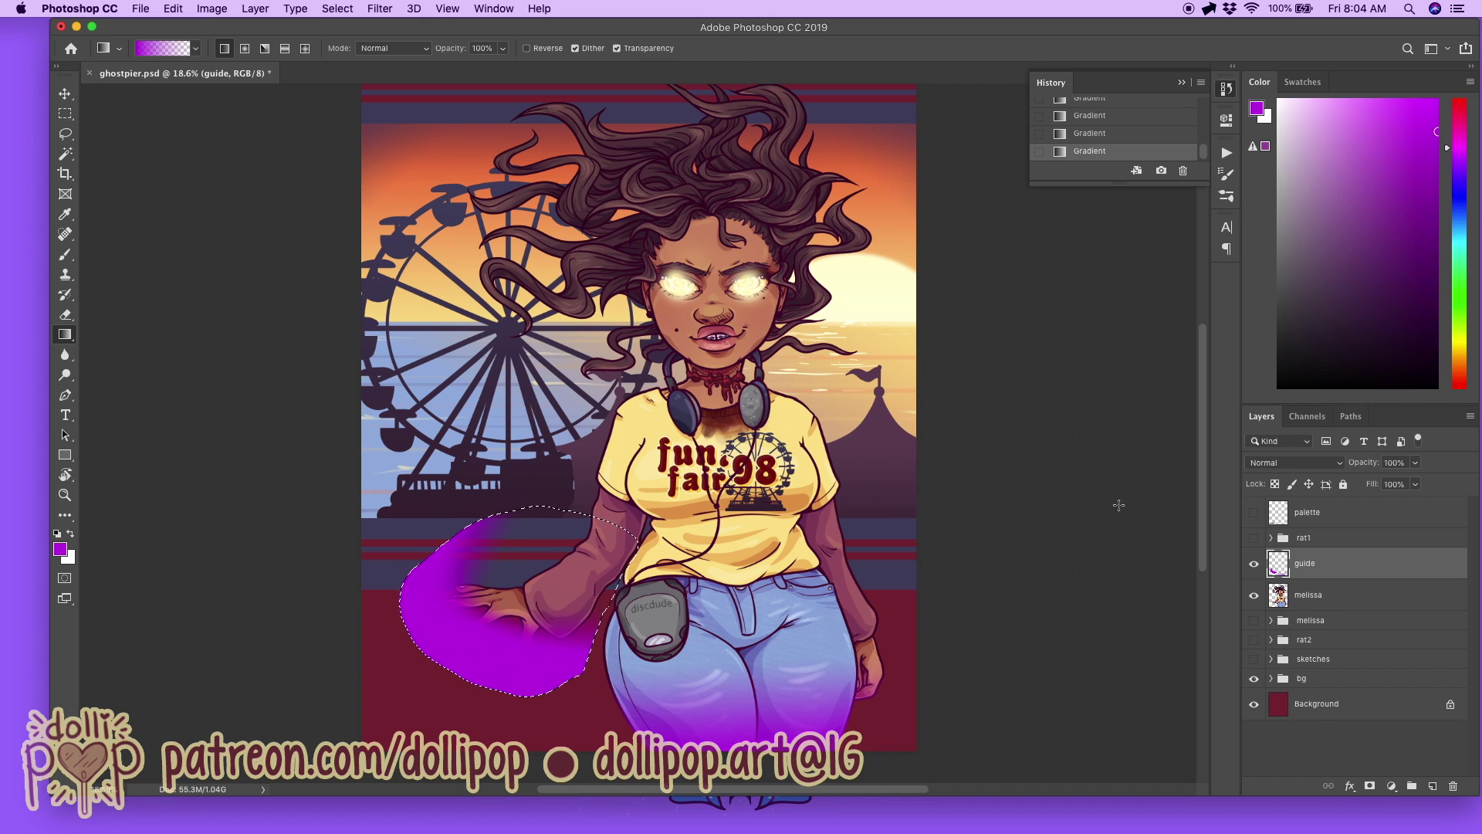
Step: Lasso an area around the lowered hand beside the hip and fade a purple gradient into it from the lower corner
{"action": "key", "text": "l"}
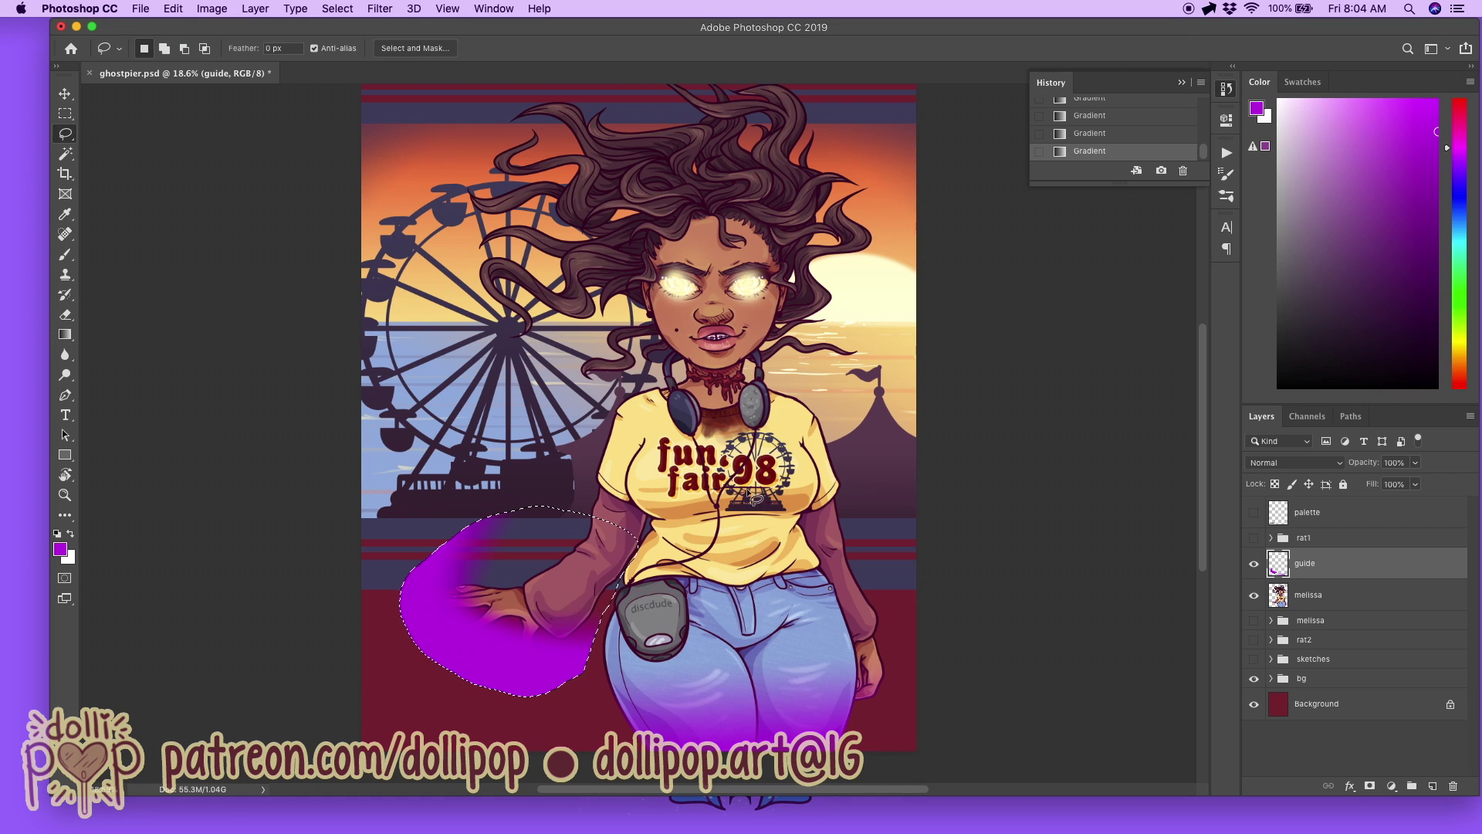
{"action": "key", "text": "super+d"}
{"action": "mouse_move", "coordinate": [855, 647]}
{"action": "left_mouse_down"}
{"action": "mouse_move", "coordinate": [885, 518]}
{"action": "mouse_move", "coordinate": [970, 716]}
{"action": "mouse_move", "coordinate": [896, 753]}
{"action": "left_mouse_up"}
{"action": "left_click", "coordinate": [64, 334]}
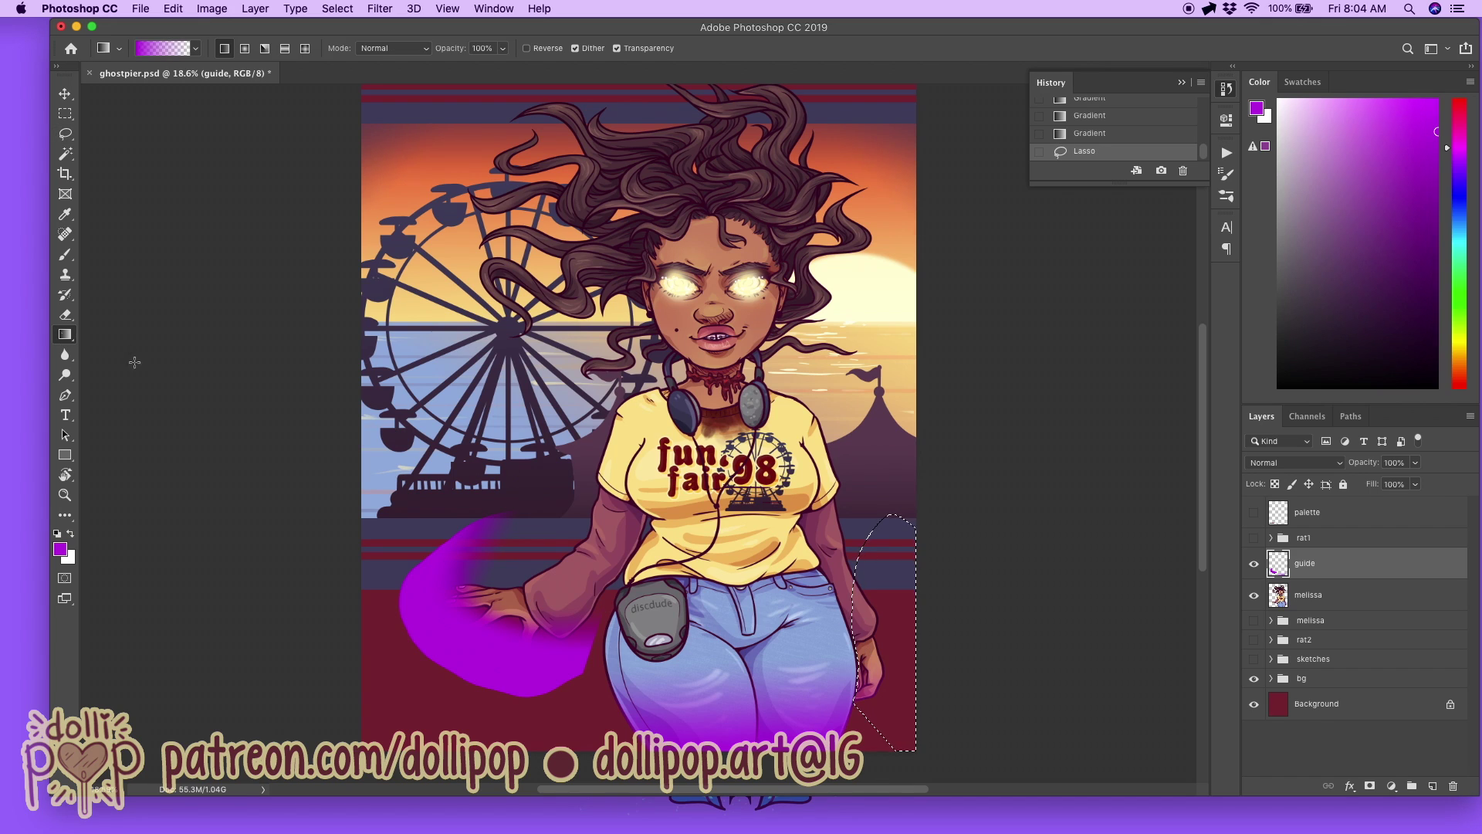
{"action": "left_click_drag", "start_coordinate": [893, 725], "coordinate": [893, 726]}
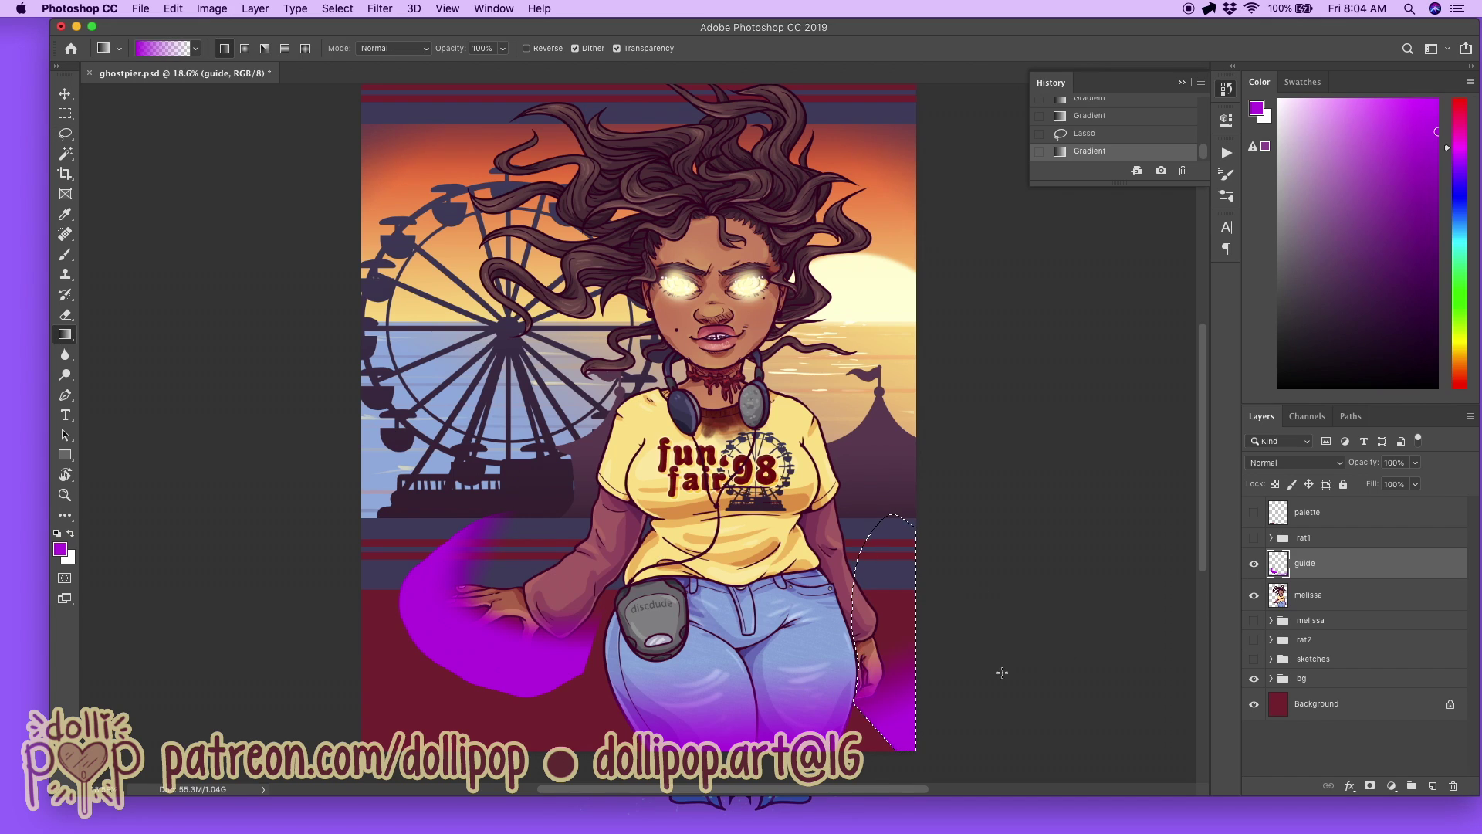
Step: Lasso the hair strands beside the neck above the ferris wheel side shoulder and fade purple gradients into them, undoing excess ones
{"action": "left_click", "coordinate": [65, 134]}
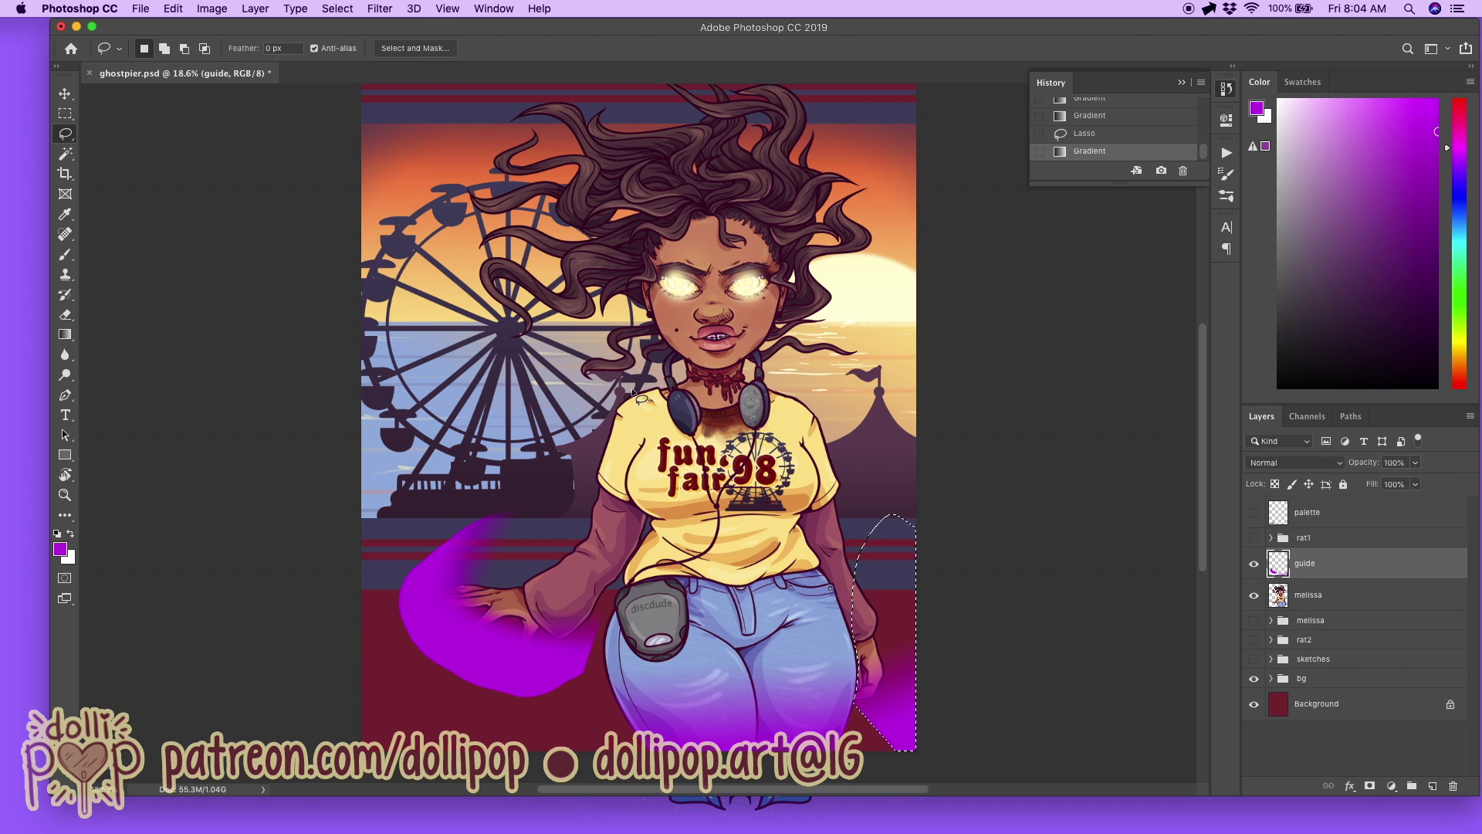
{"action": "left_click", "coordinate": [670, 354]}
{"action": "left_click_drag", "start_coordinate": [616, 402], "coordinate": [668, 369]}
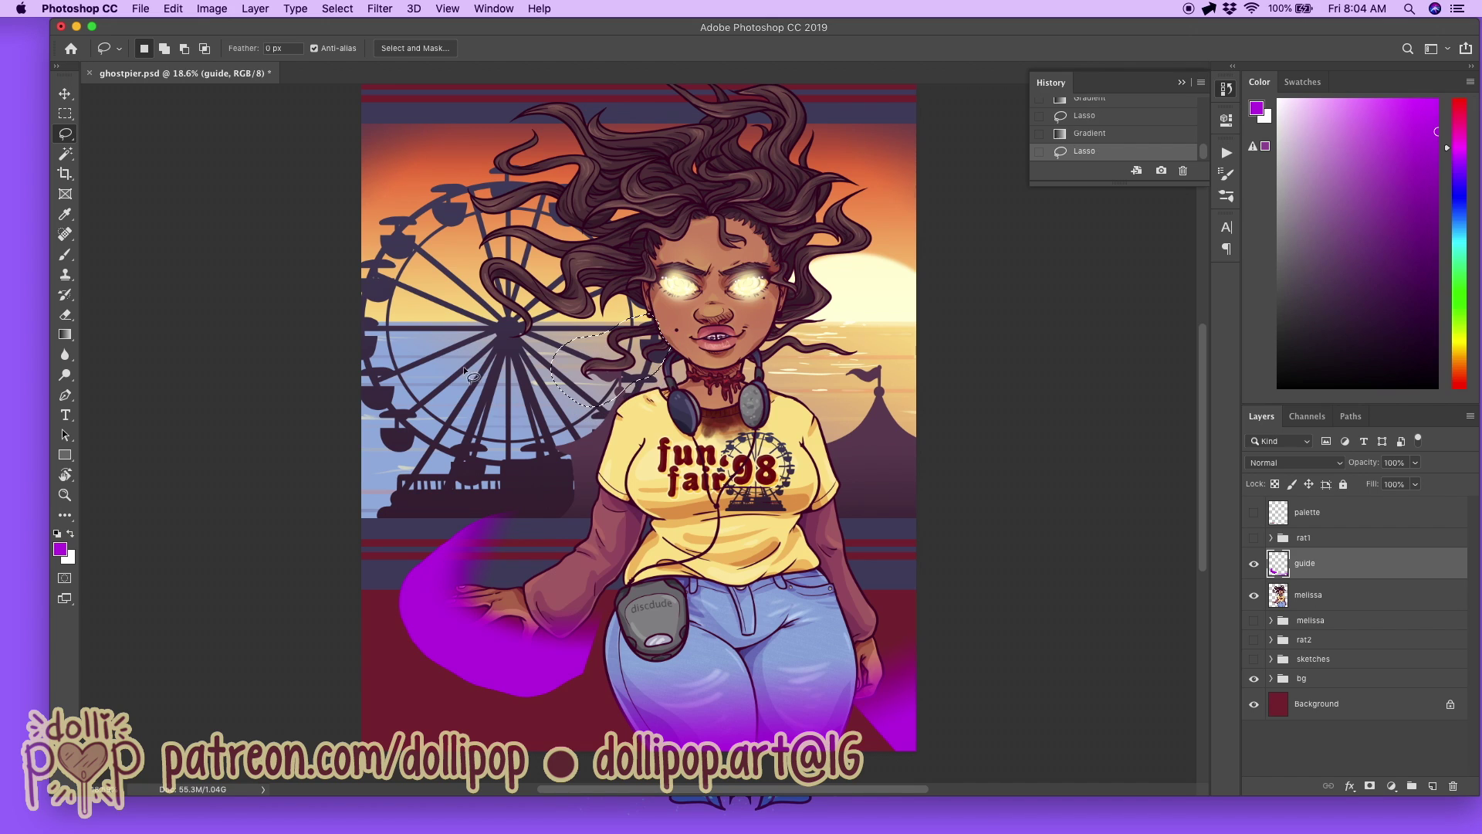
{"action": "left_click", "coordinate": [64, 337]}
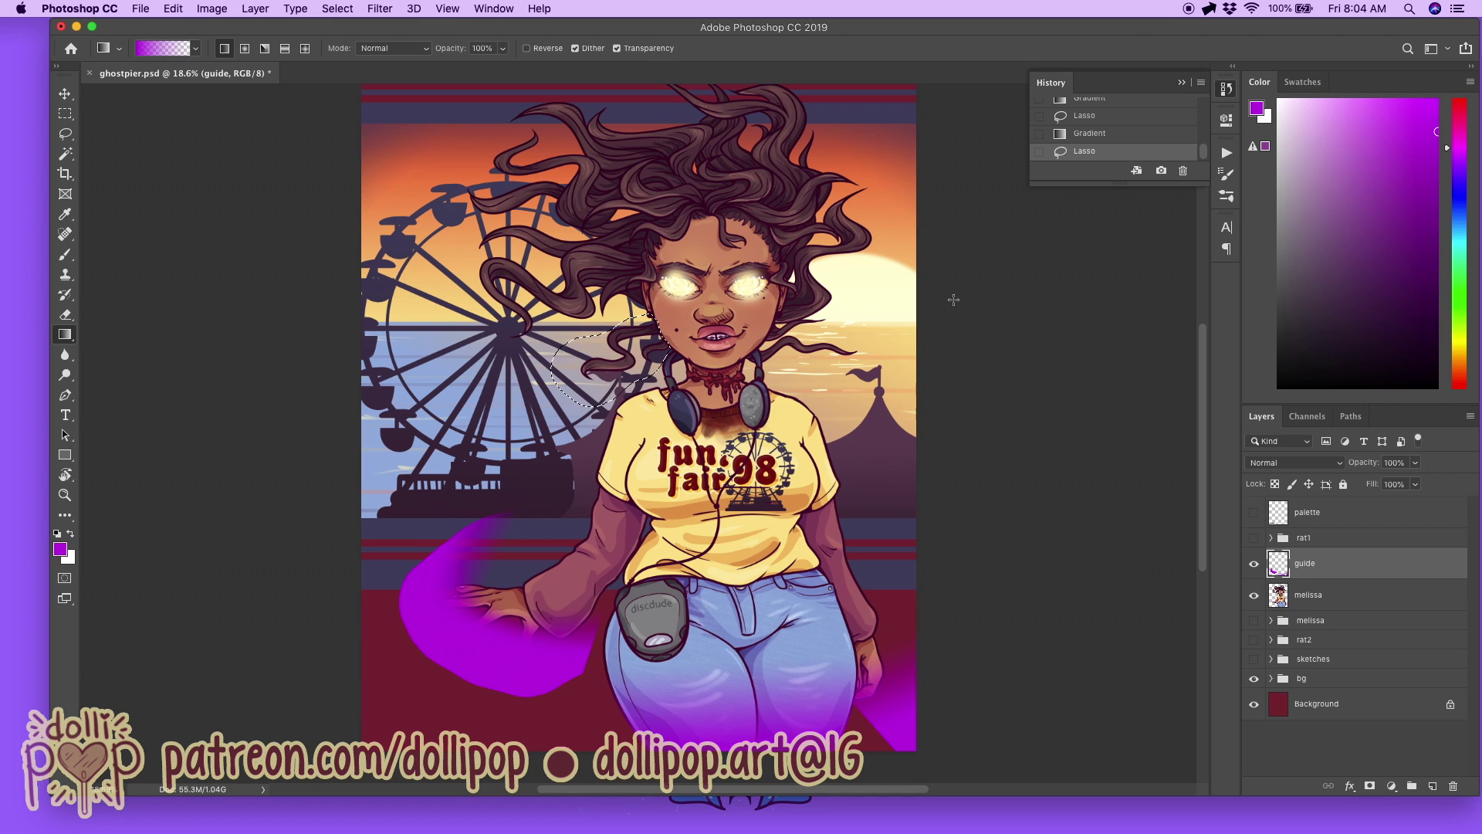
{"action": "left_click_drag", "start_coordinate": [587, 390], "coordinate": [665, 342]}
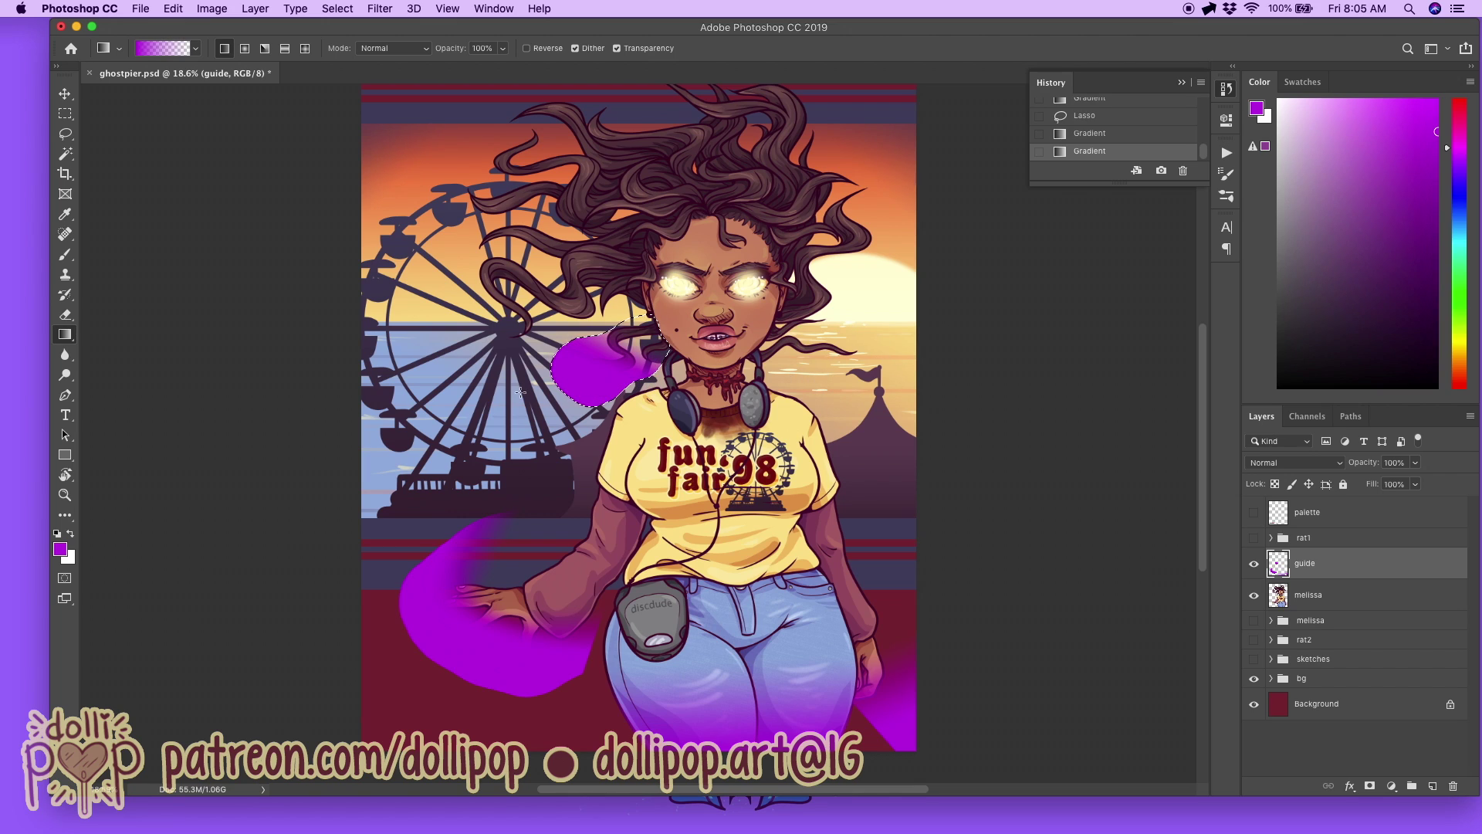
{"action": "key", "text": "super+z"}
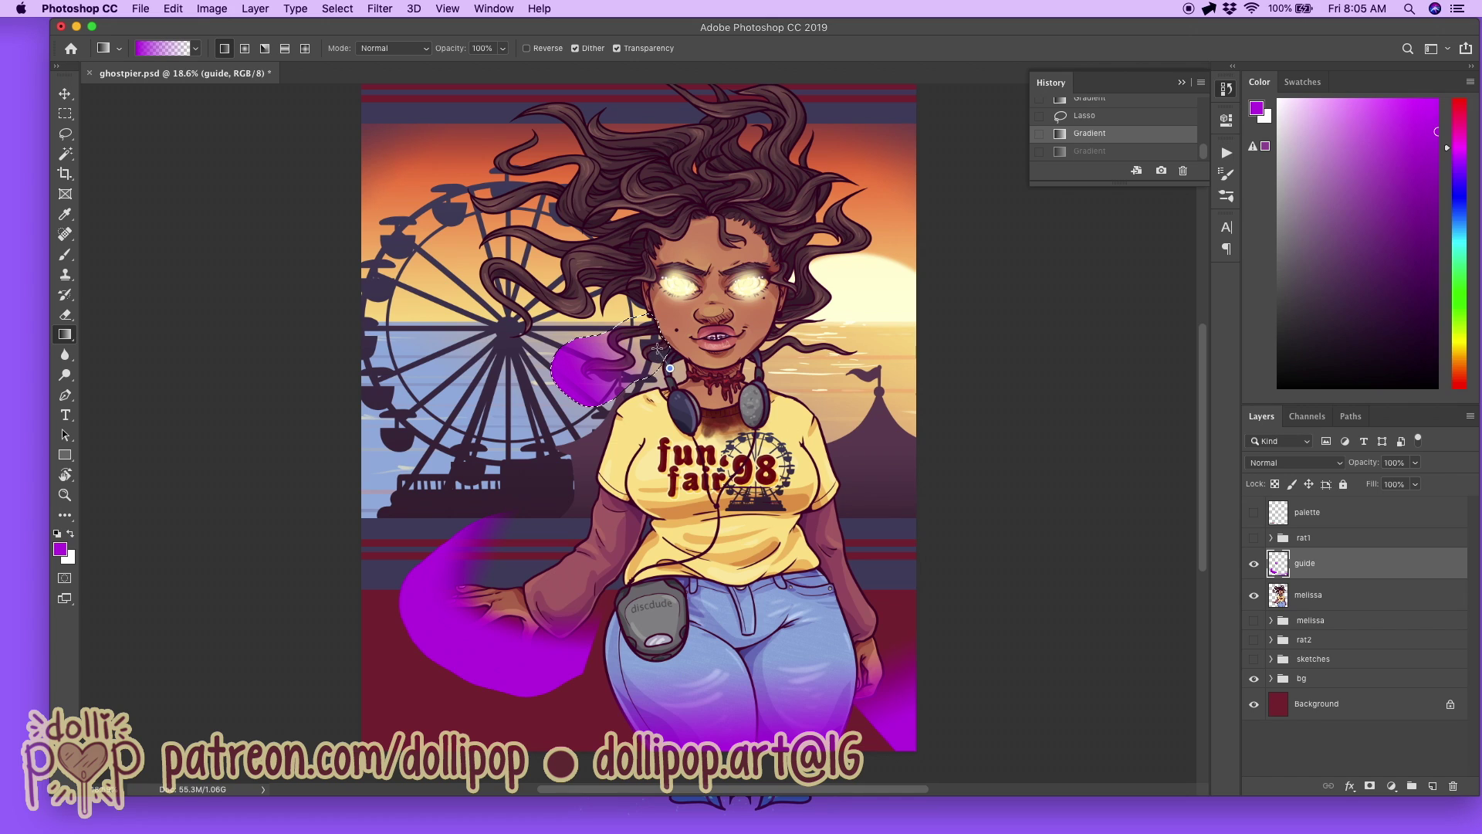
{"action": "left_click_drag", "start_coordinate": [657, 349], "coordinate": [656, 347]}
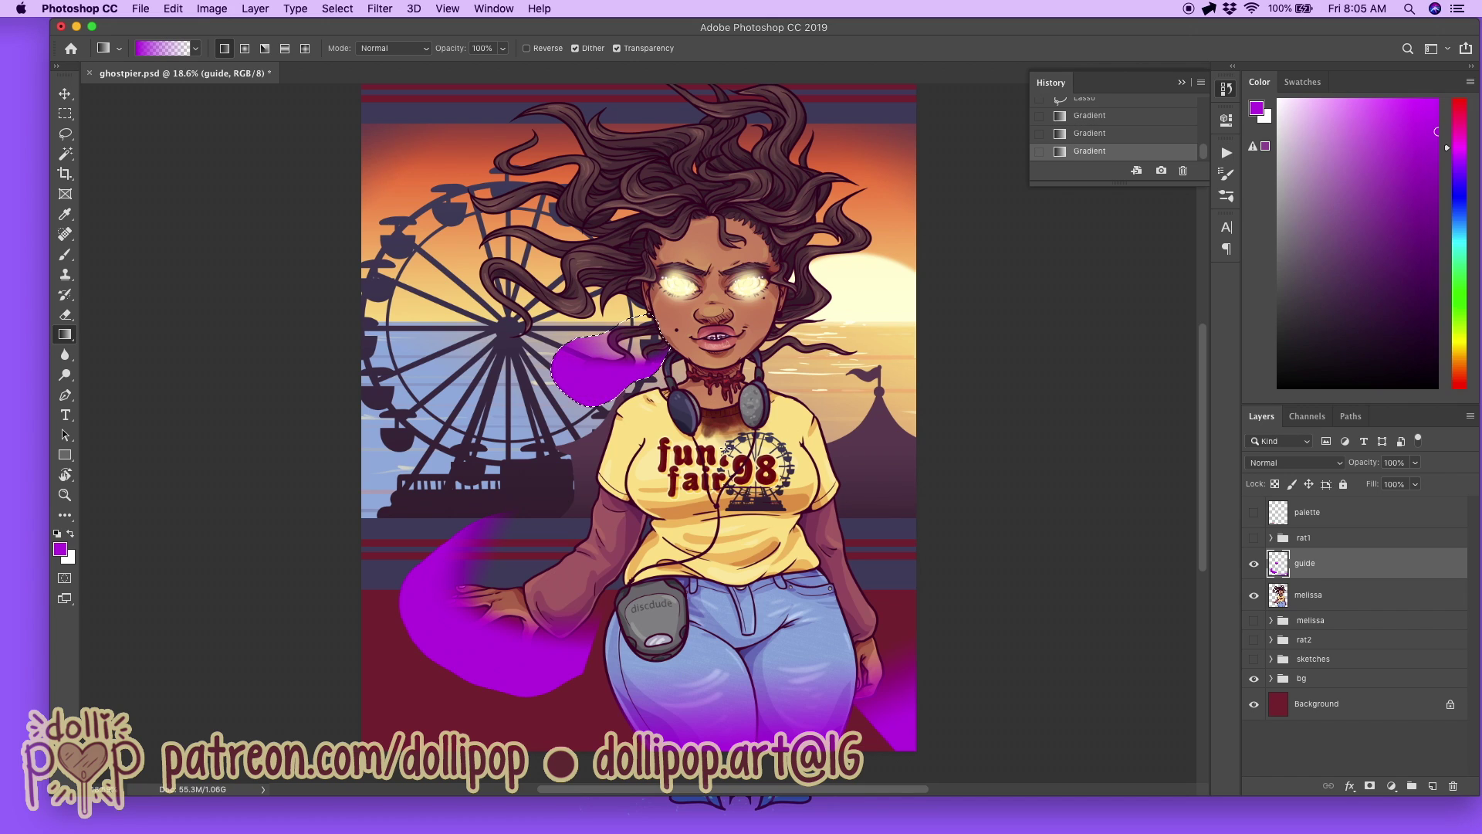
{"action": "key", "text": "super+z"}
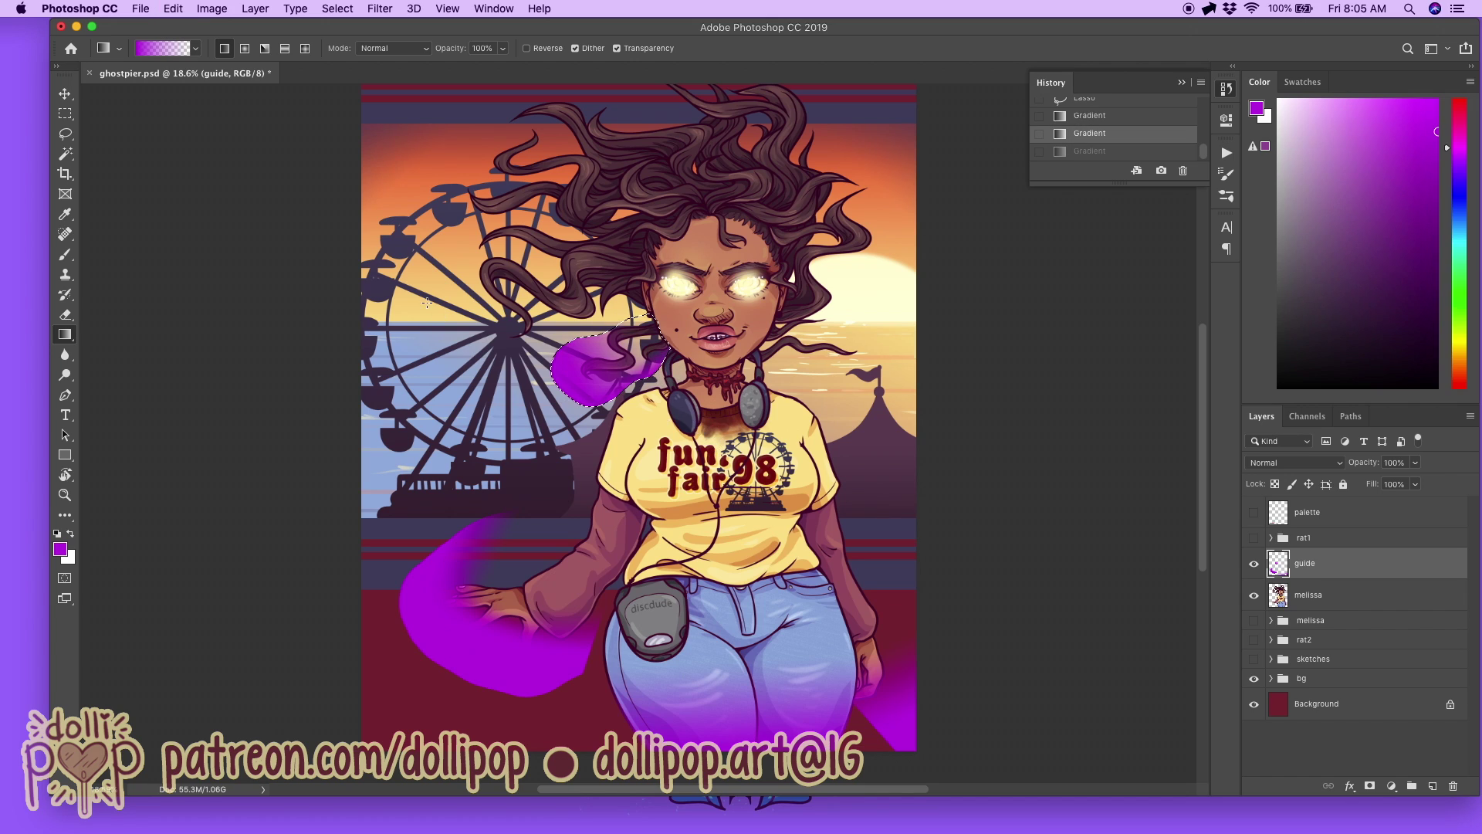
Step: Lasso the hair strand beside the neck on the sun side and fade purple gradients into it from its outer end
{"action": "left_click", "coordinate": [67, 135]}
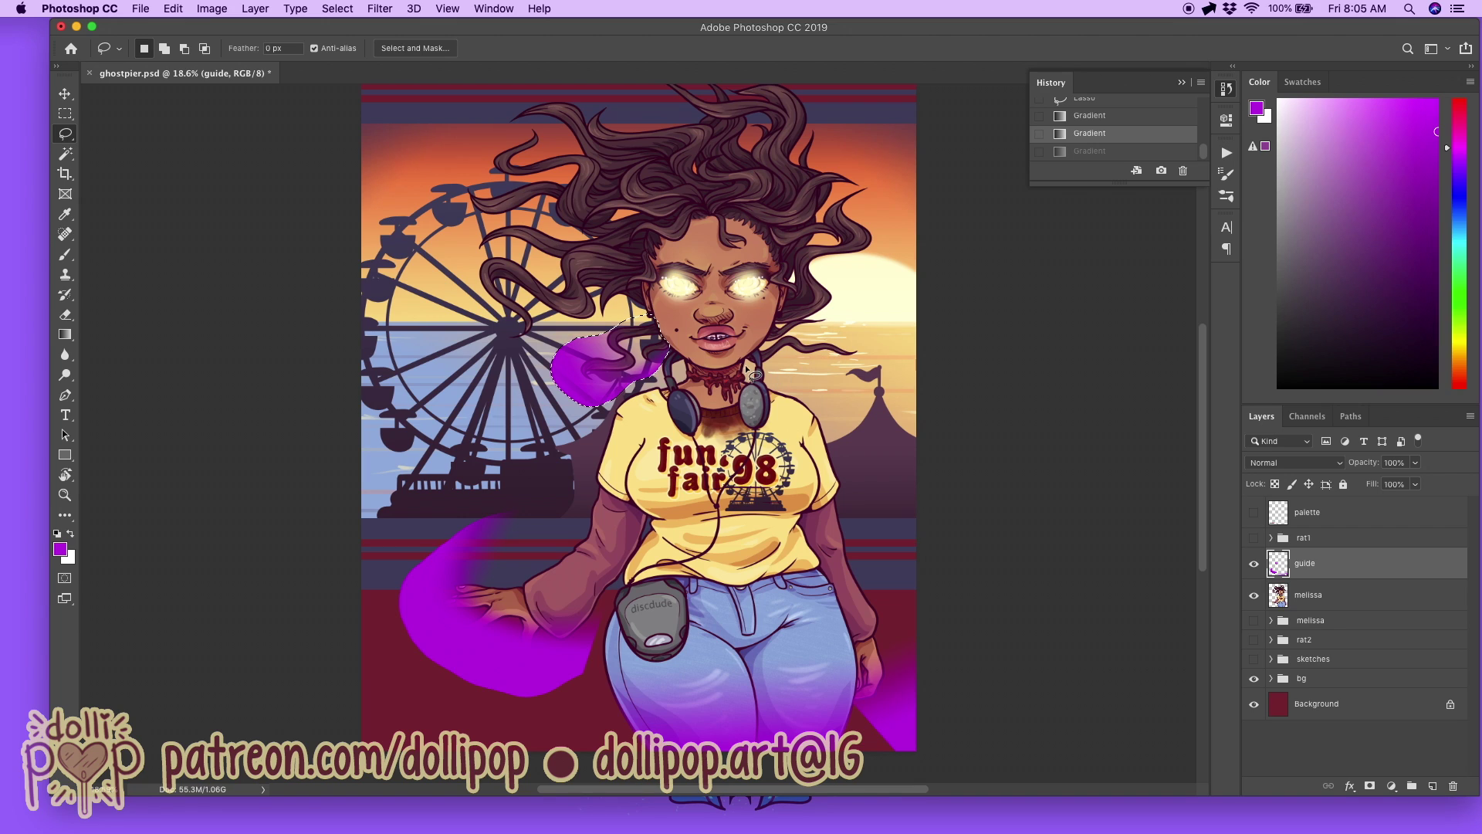
{"action": "mouse_move", "coordinate": [745, 360]}
{"action": "left_mouse_down"}
{"action": "mouse_move", "coordinate": [819, 321]}
{"action": "mouse_move", "coordinate": [850, 379]}
{"action": "mouse_move", "coordinate": [745, 386]}
{"action": "mouse_move", "coordinate": [776, 354]}
{"action": "left_mouse_up"}
{"action": "key", "text": "shift"}
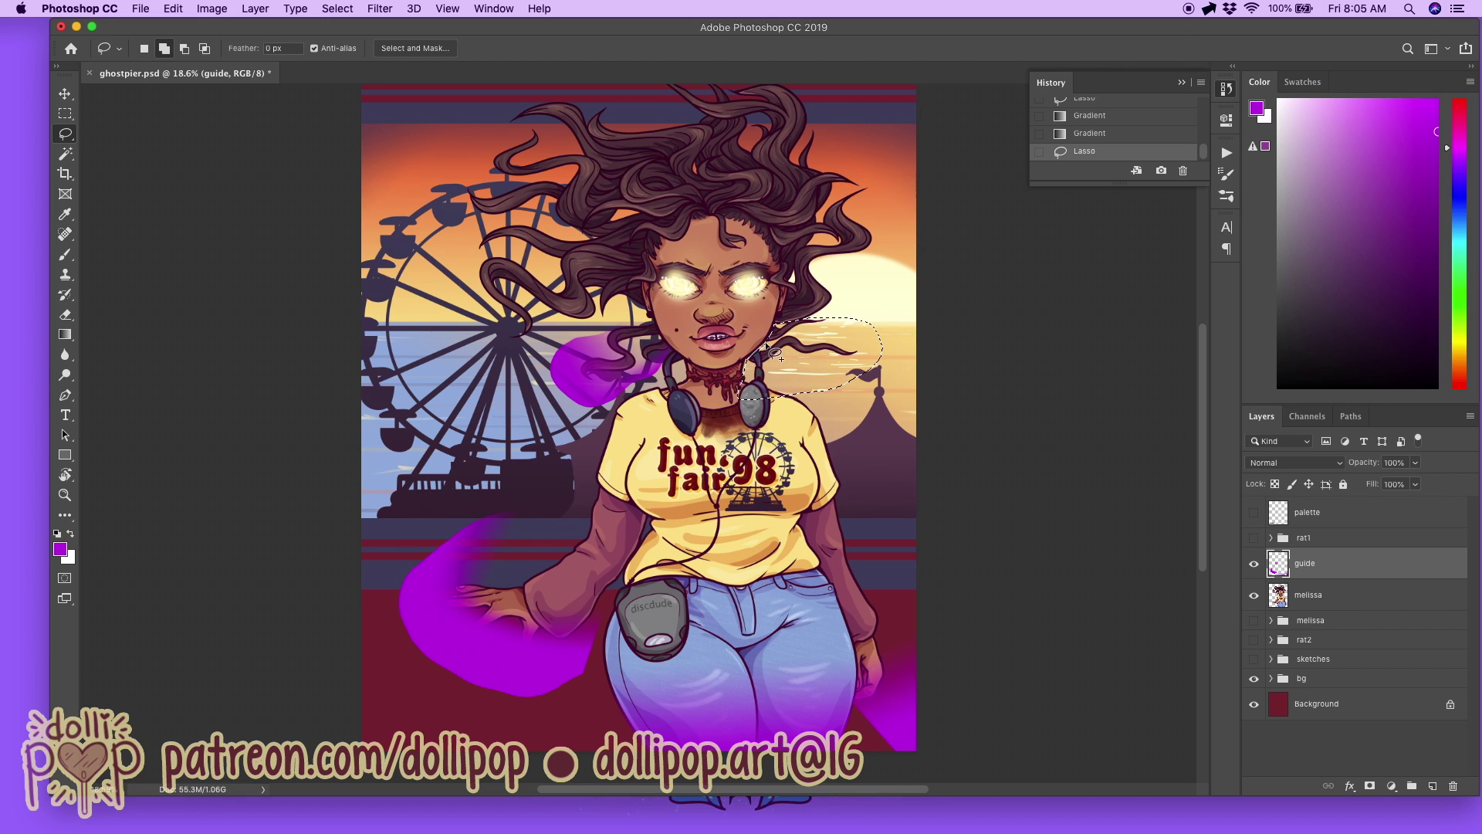
{"action": "mouse_move", "coordinate": [783, 338]}
{"action": "left_mouse_down"}
{"action": "mouse_move", "coordinate": [841, 322]}
{"action": "mouse_move", "coordinate": [868, 370]}
{"action": "left_mouse_up"}
{"action": "left_click", "coordinate": [64, 334]}
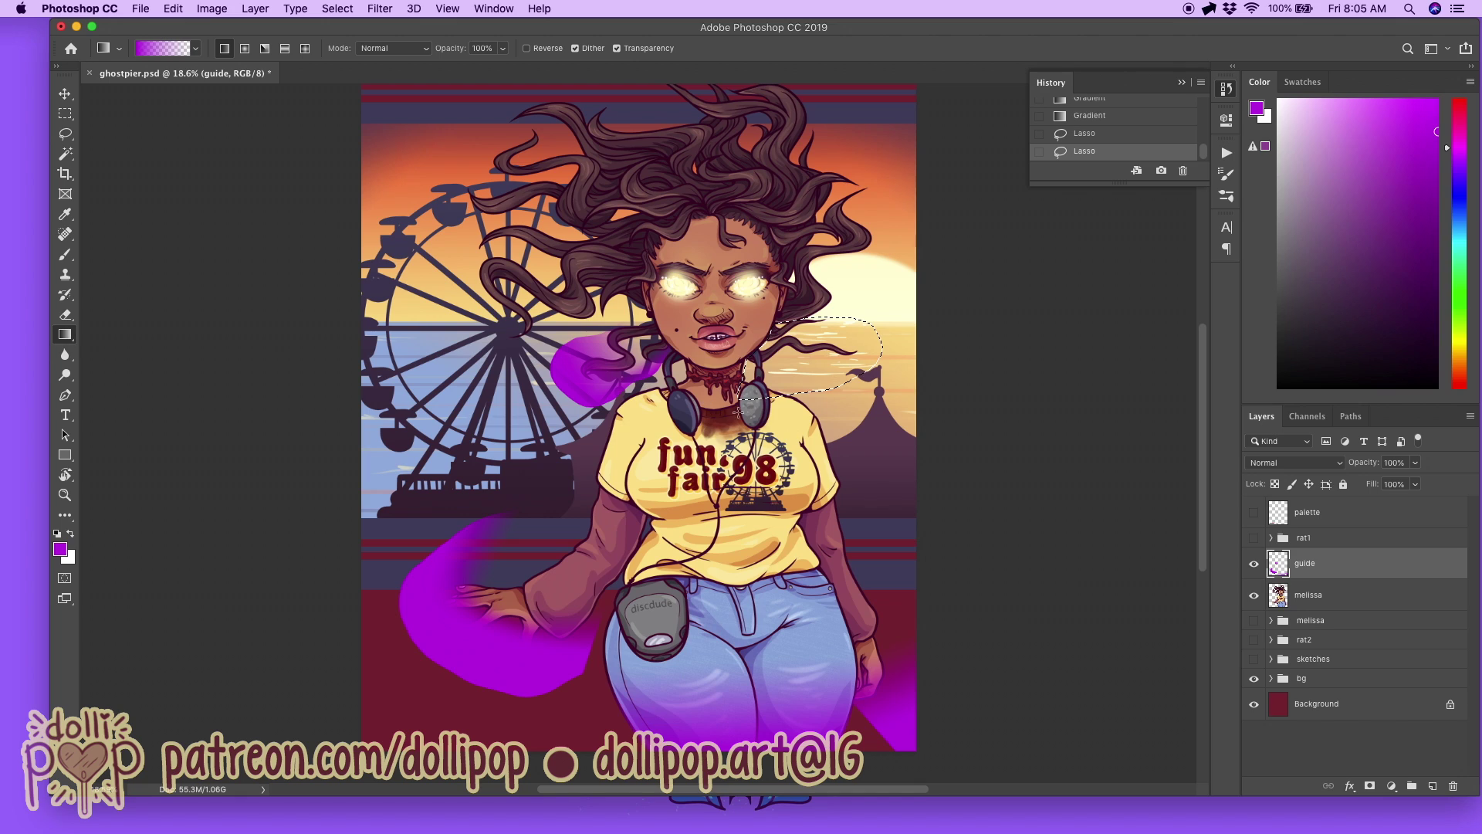
{"action": "left_click_drag", "start_coordinate": [857, 326], "coordinate": [803, 340]}
{"action": "mouse_move", "coordinate": [855, 285]}
{"action": "left_mouse_down"}
{"action": "mouse_move", "coordinate": [822, 325]}
{"action": "mouse_move", "coordinate": [821, 300]}
{"action": "mouse_move", "coordinate": [815, 325]}
{"action": "left_mouse_up"}
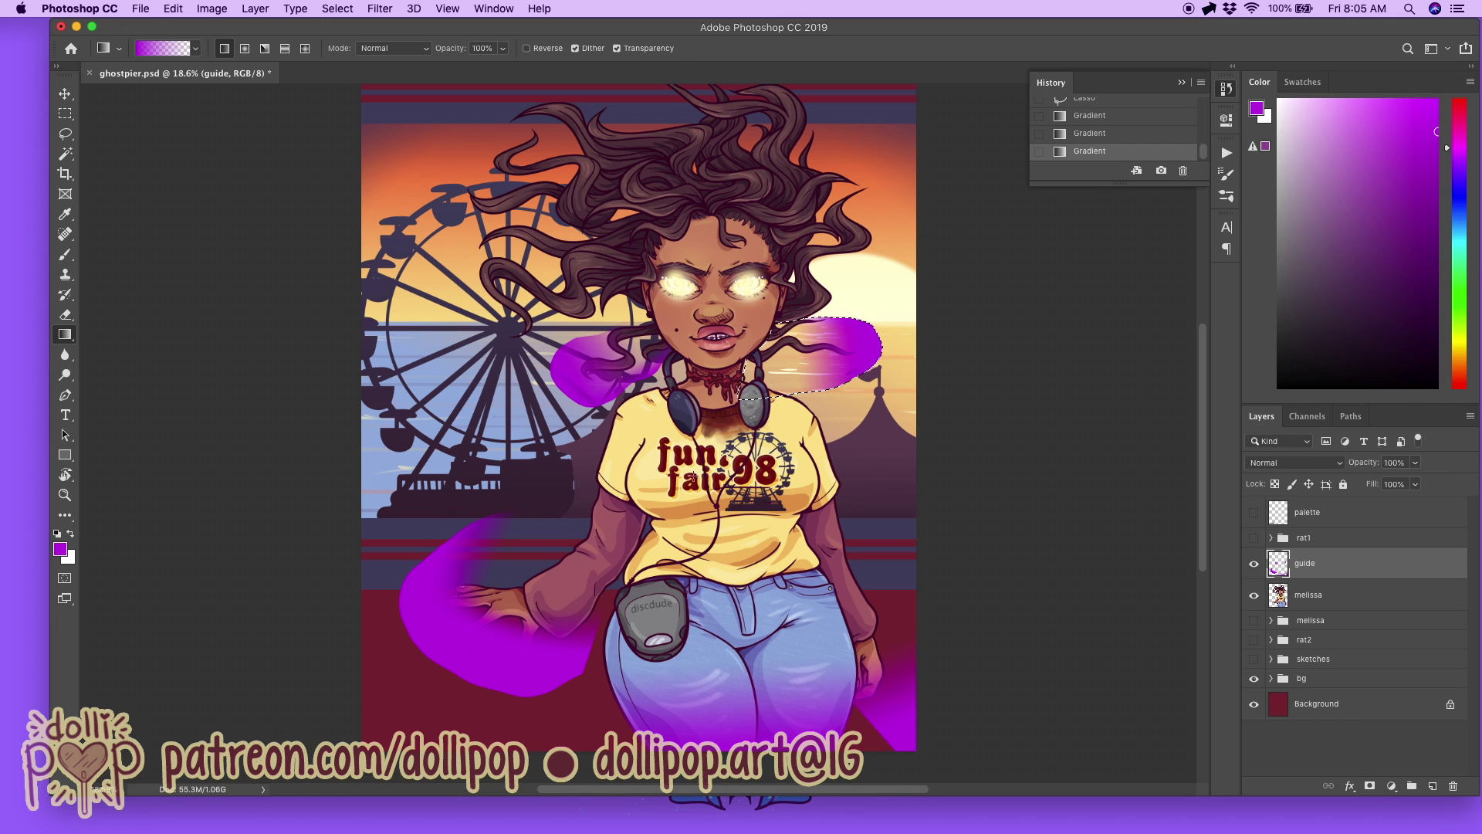
Step: Lasso the curled hair strands beside the sun and fade a purple gradient down from the area's upper edge, redoing the first attempt
{"action": "left_click", "coordinate": [65, 136]}
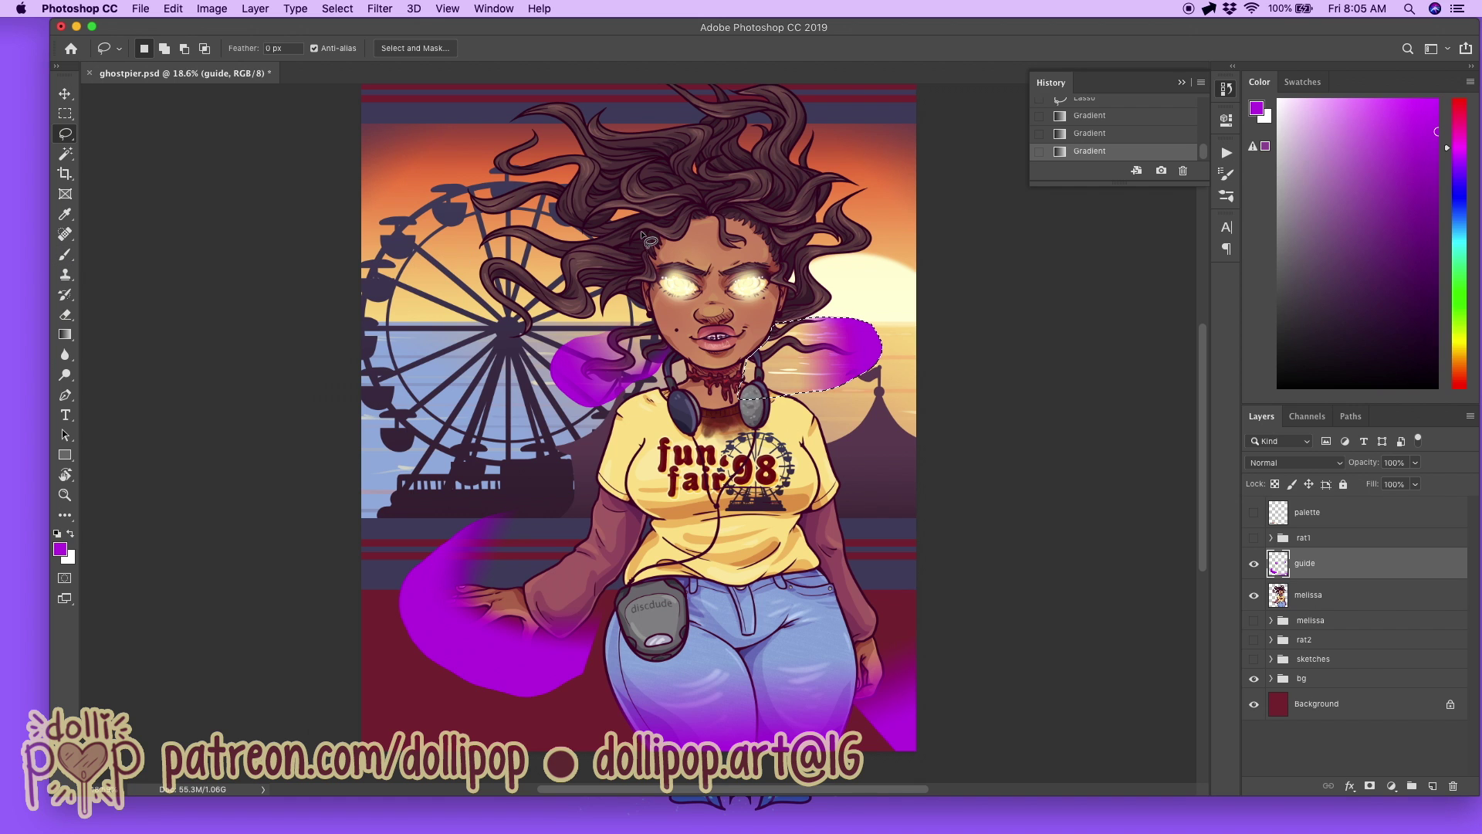
{"action": "scroll", "coordinate": [873, 256], "scroll_direction": "up", "scroll_amount": 3}
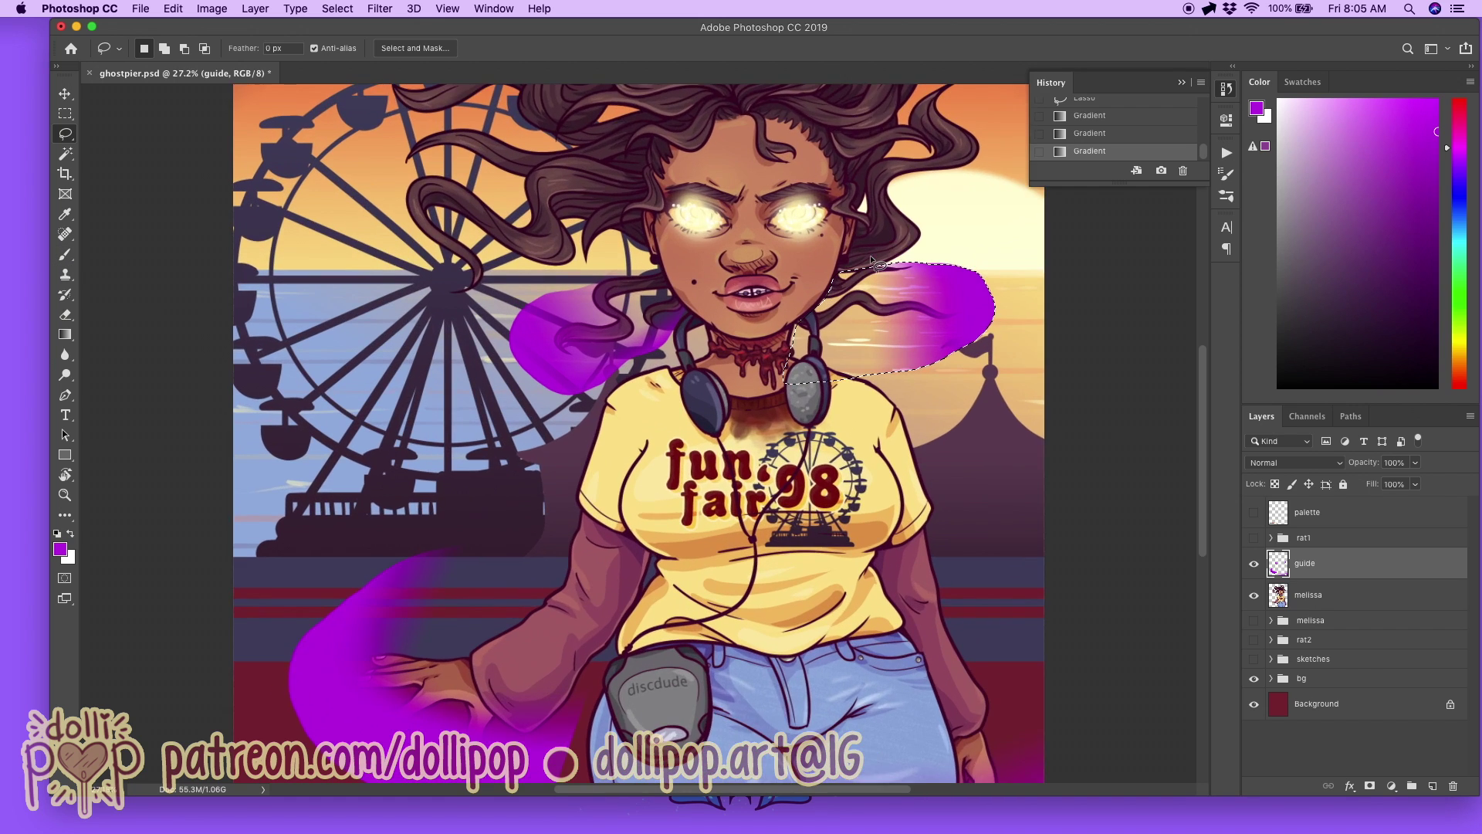
{"action": "scroll", "coordinate": [873, 278], "scroll_direction": "up", "scroll_amount": 2}
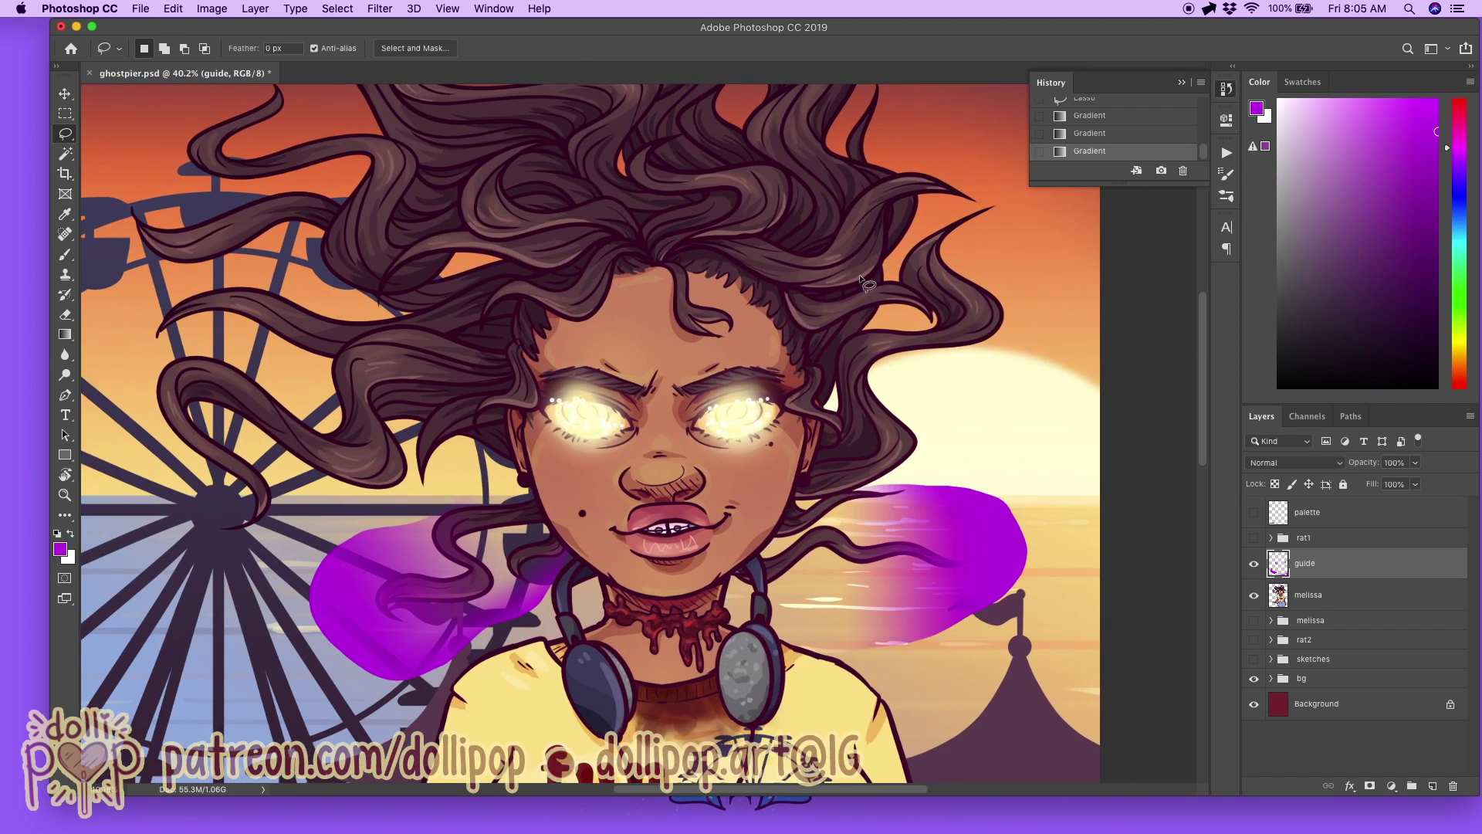
{"action": "key", "text": "super+d"}
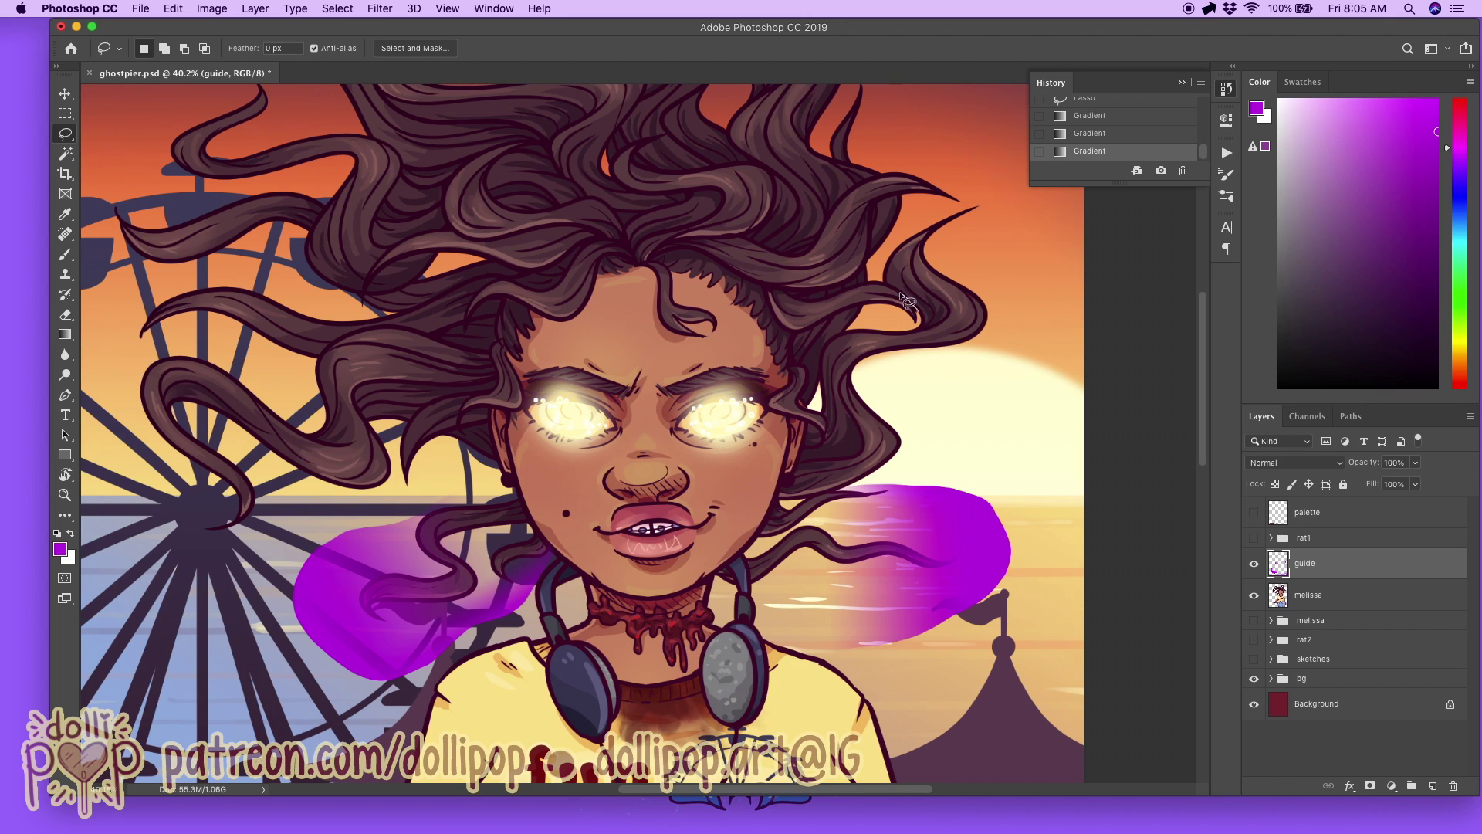
{"action": "mouse_move", "coordinate": [888, 292]}
{"action": "left_mouse_down"}
{"action": "mouse_move", "coordinate": [881, 250]}
{"action": "mouse_move", "coordinate": [952, 204]}
{"action": "mouse_move", "coordinate": [1003, 205]}
{"action": "mouse_move", "coordinate": [1051, 347]}
{"action": "mouse_move", "coordinate": [969, 387]}
{"action": "mouse_move", "coordinate": [902, 477]}
{"action": "mouse_move", "coordinate": [870, 493]}
{"action": "mouse_move", "coordinate": [822, 373]}
{"action": "left_mouse_up"}
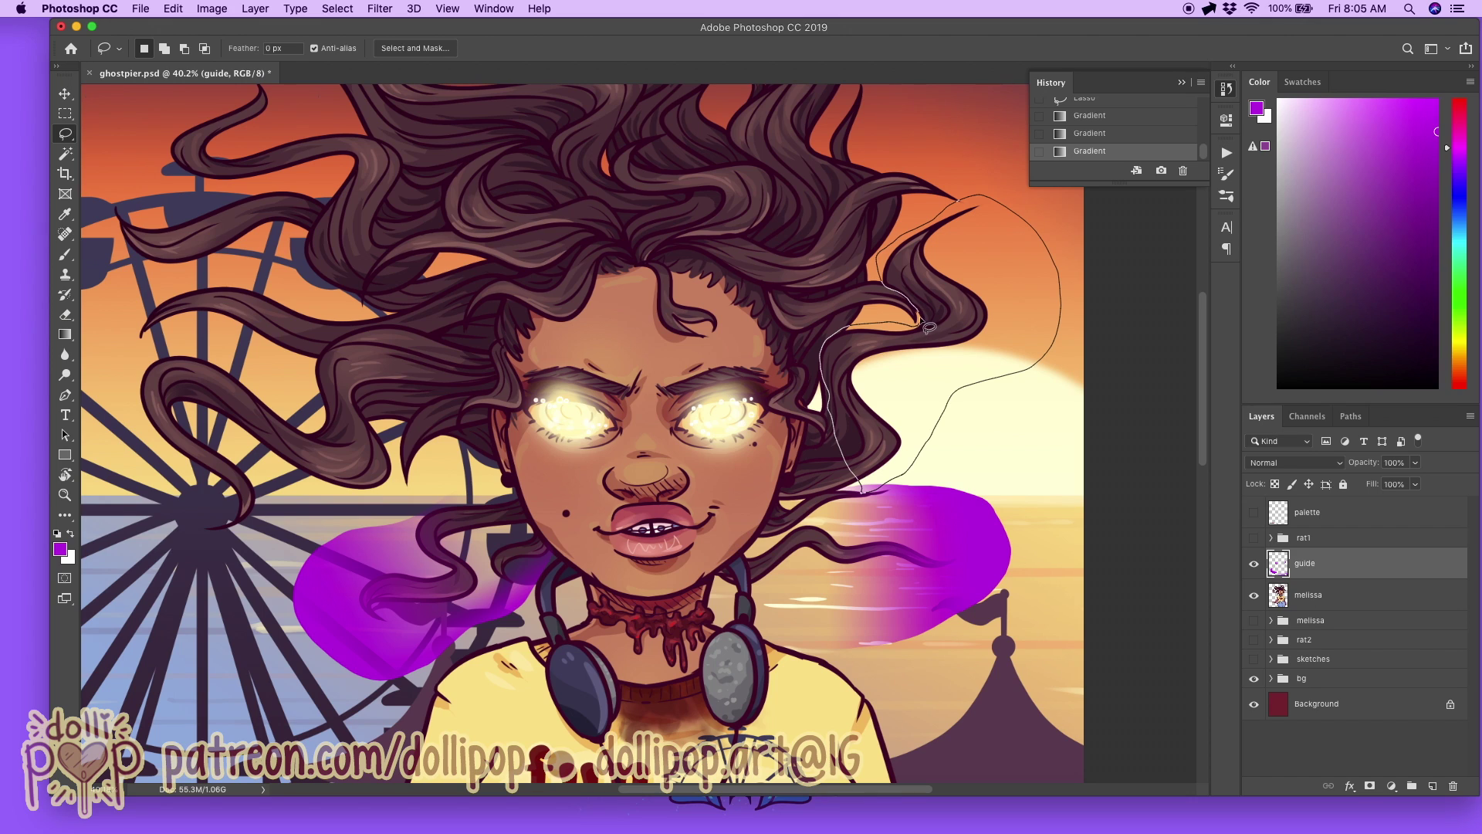
{"action": "left_click", "coordinate": [65, 335]}
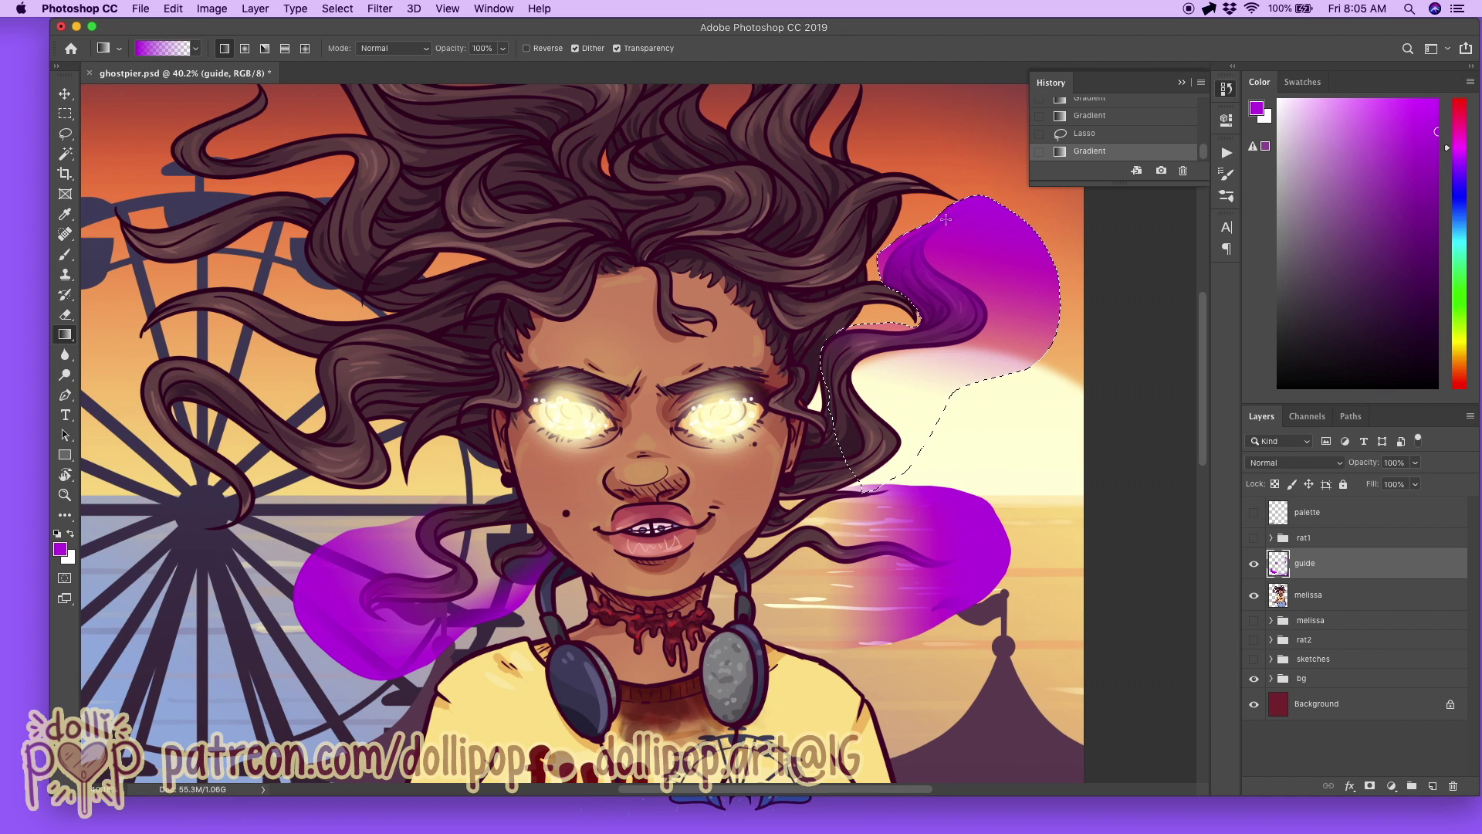
{"action": "key", "text": "super+z"}
{"action": "left_click_drag", "start_coordinate": [968, 207], "coordinate": [972, 328]}
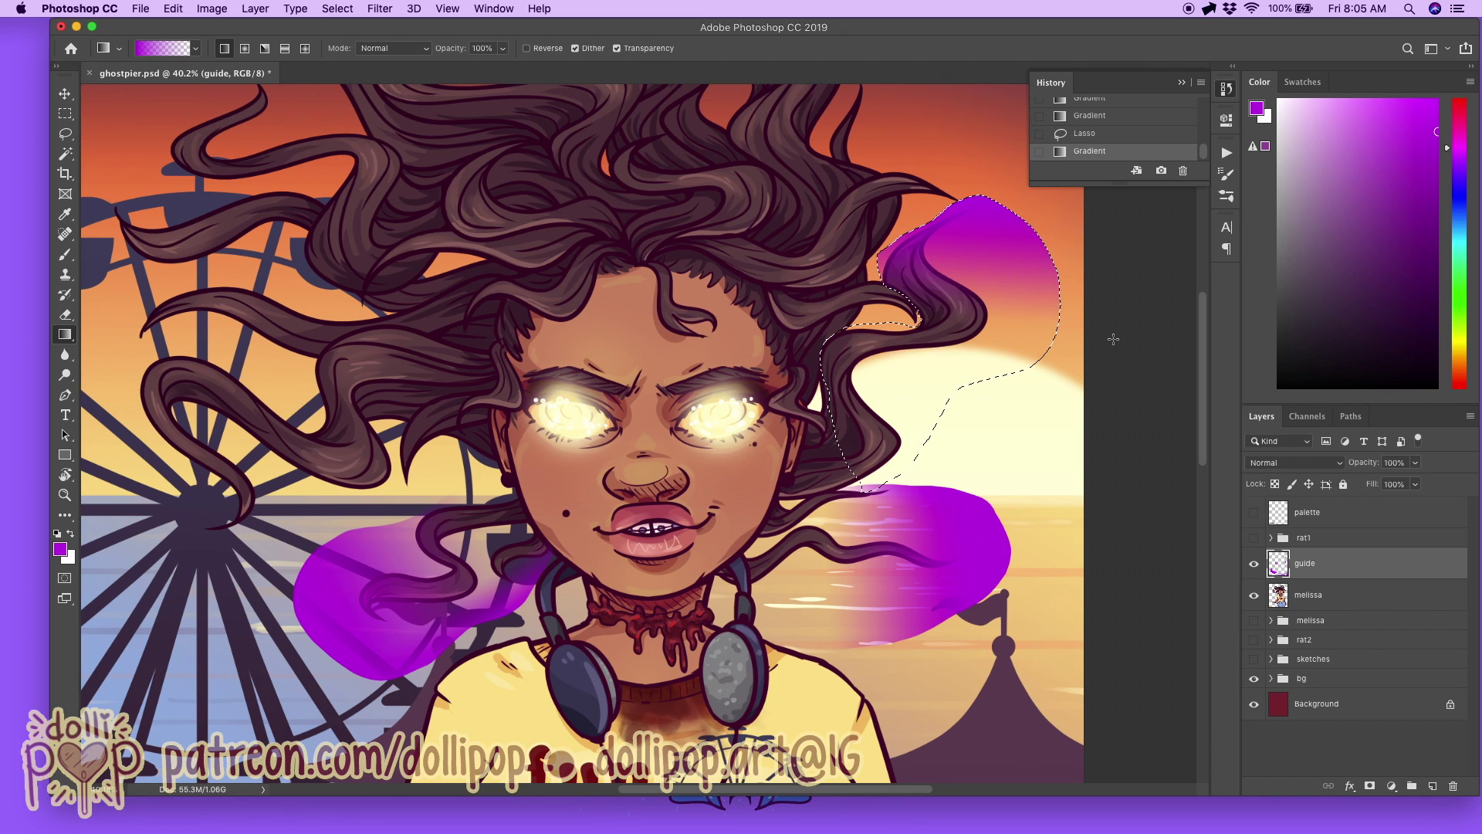
Step: Lasso the long looping hair strand over the ferris wheel hub and extend the selection along its upper edge
{"action": "left_click", "coordinate": [65, 134]}
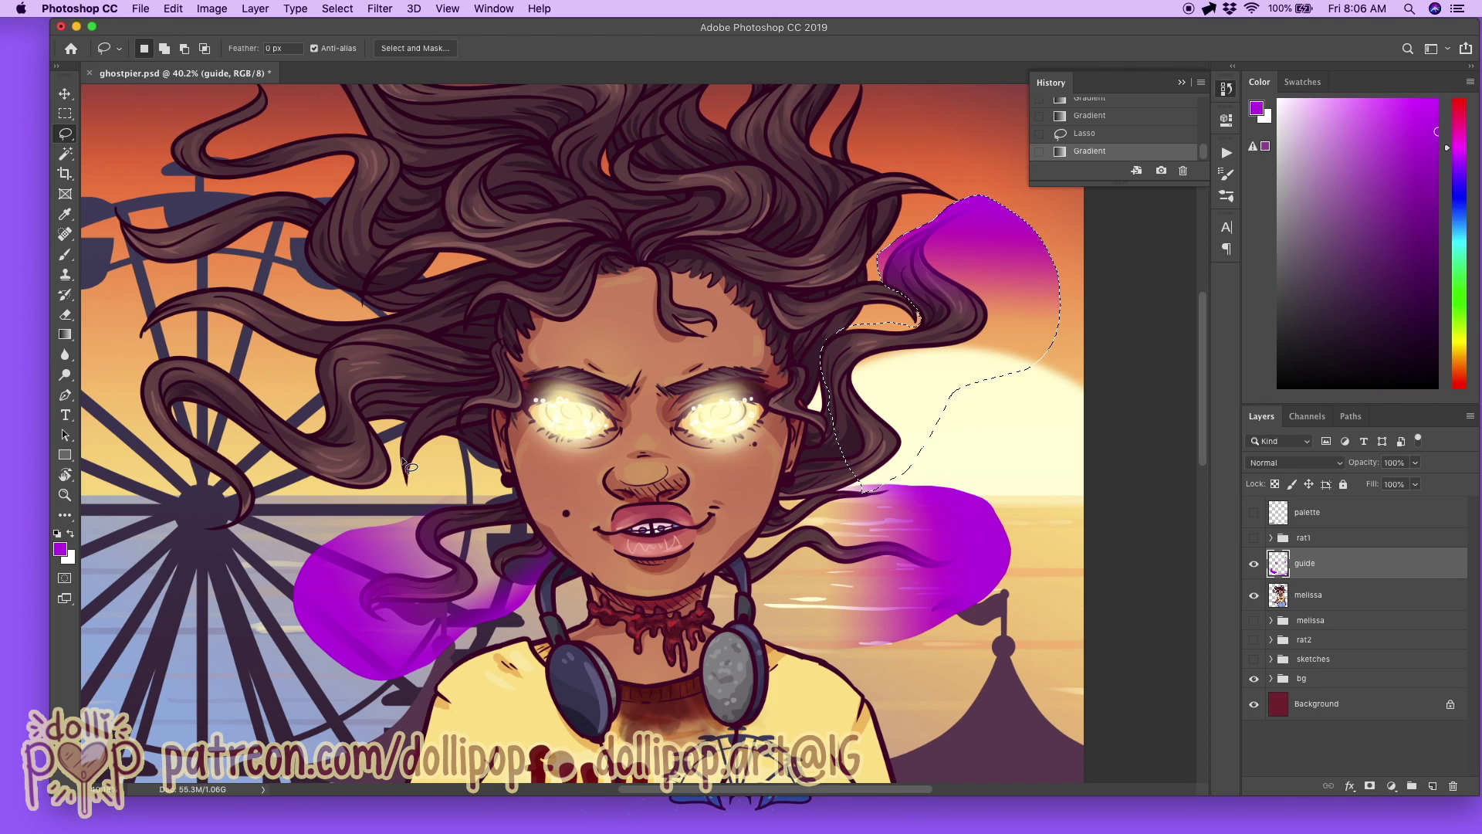
{"action": "left_click_drag", "start_coordinate": [212, 545], "coordinate": [377, 513]}
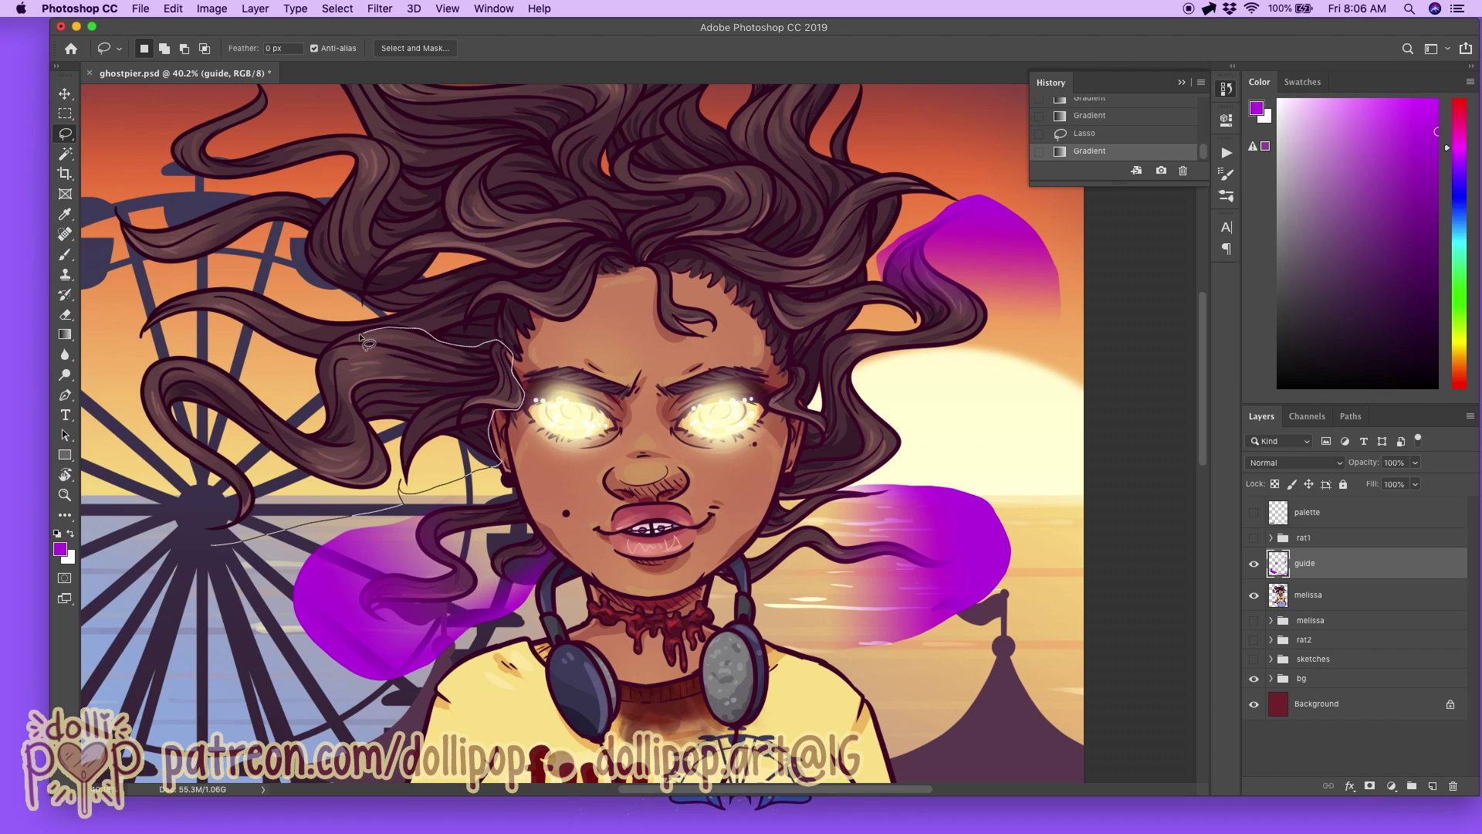
{"action": "mouse_move", "coordinate": [323, 357]}
{"action": "left_mouse_down"}
{"action": "mouse_move", "coordinate": [111, 376]}
{"action": "mouse_move", "coordinate": [170, 478]}
{"action": "mouse_move", "coordinate": [193, 508]}
{"action": "left_mouse_up"}
{"action": "key", "text": "shift"}
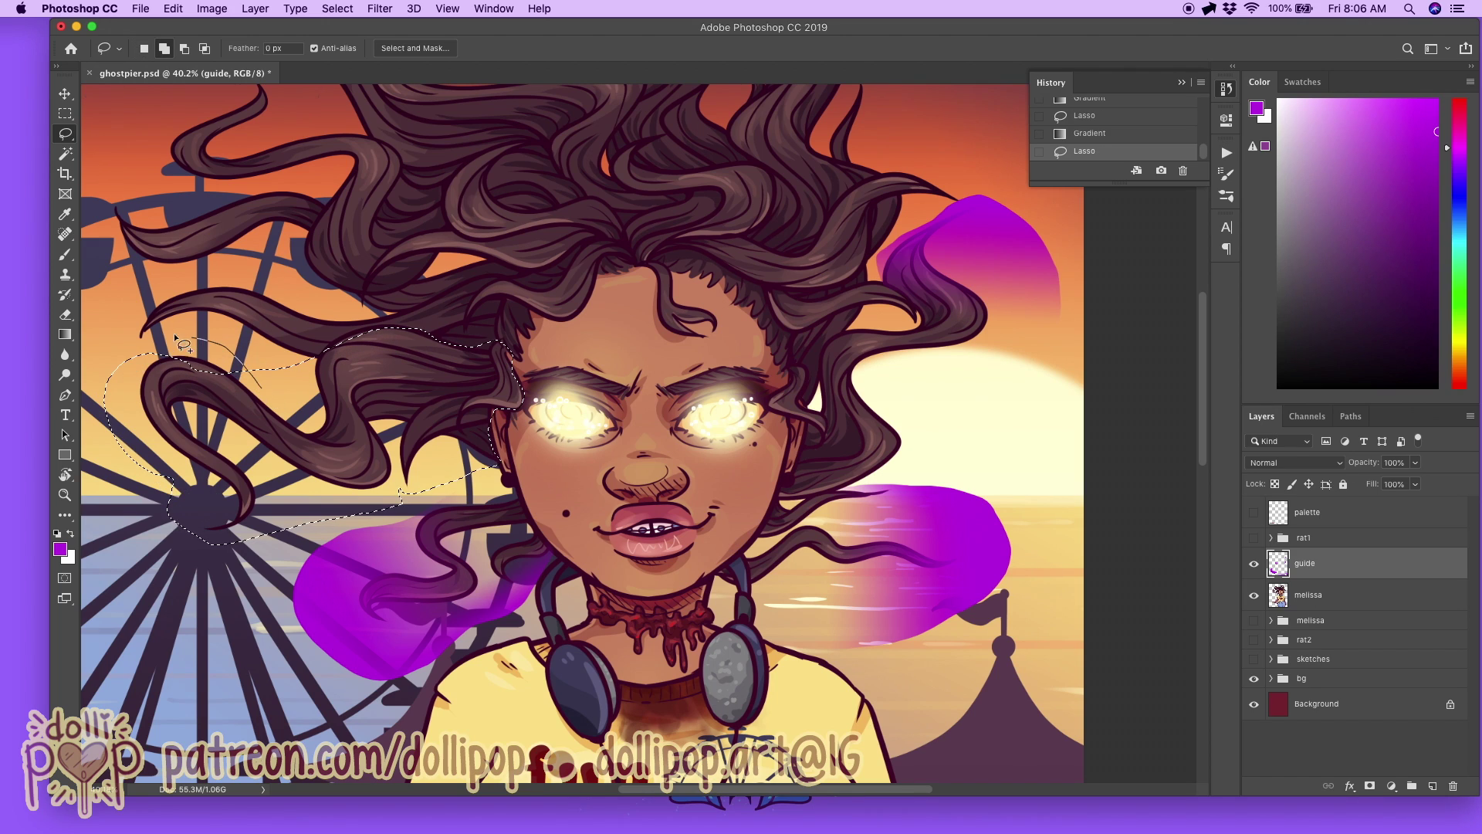
{"action": "left_click_drag", "start_coordinate": [139, 367], "coordinate": [142, 369]}
{"action": "key", "text": "g"}
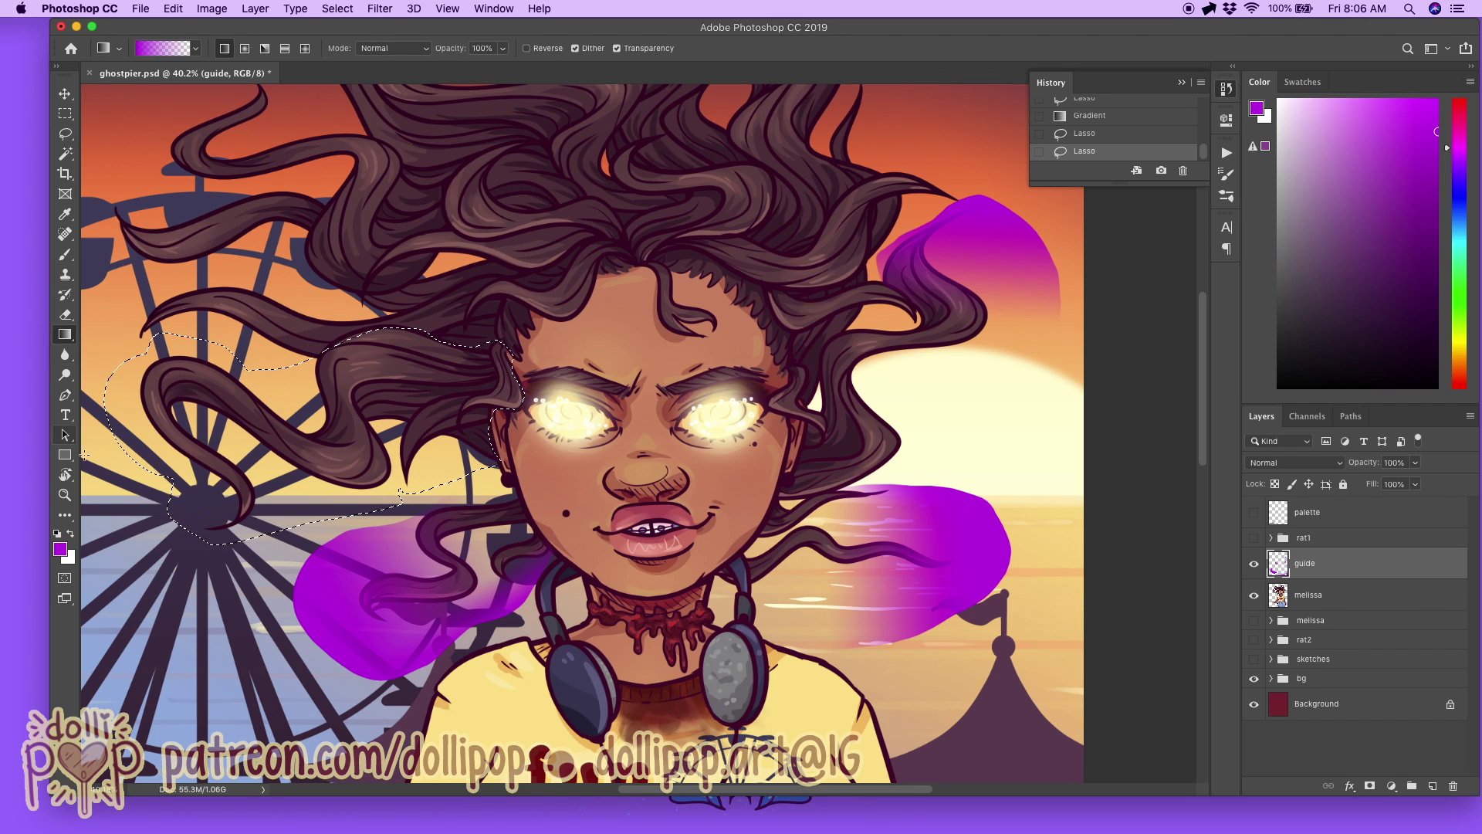
Step: Fade a purple gradient into the looping strand's area from its lower outer edge, undoing the excess gradients
{"action": "left_click_drag", "start_coordinate": [202, 472], "coordinate": [208, 424]}
{"action": "left_click_drag", "start_coordinate": [259, 561], "coordinate": [207, 438]}
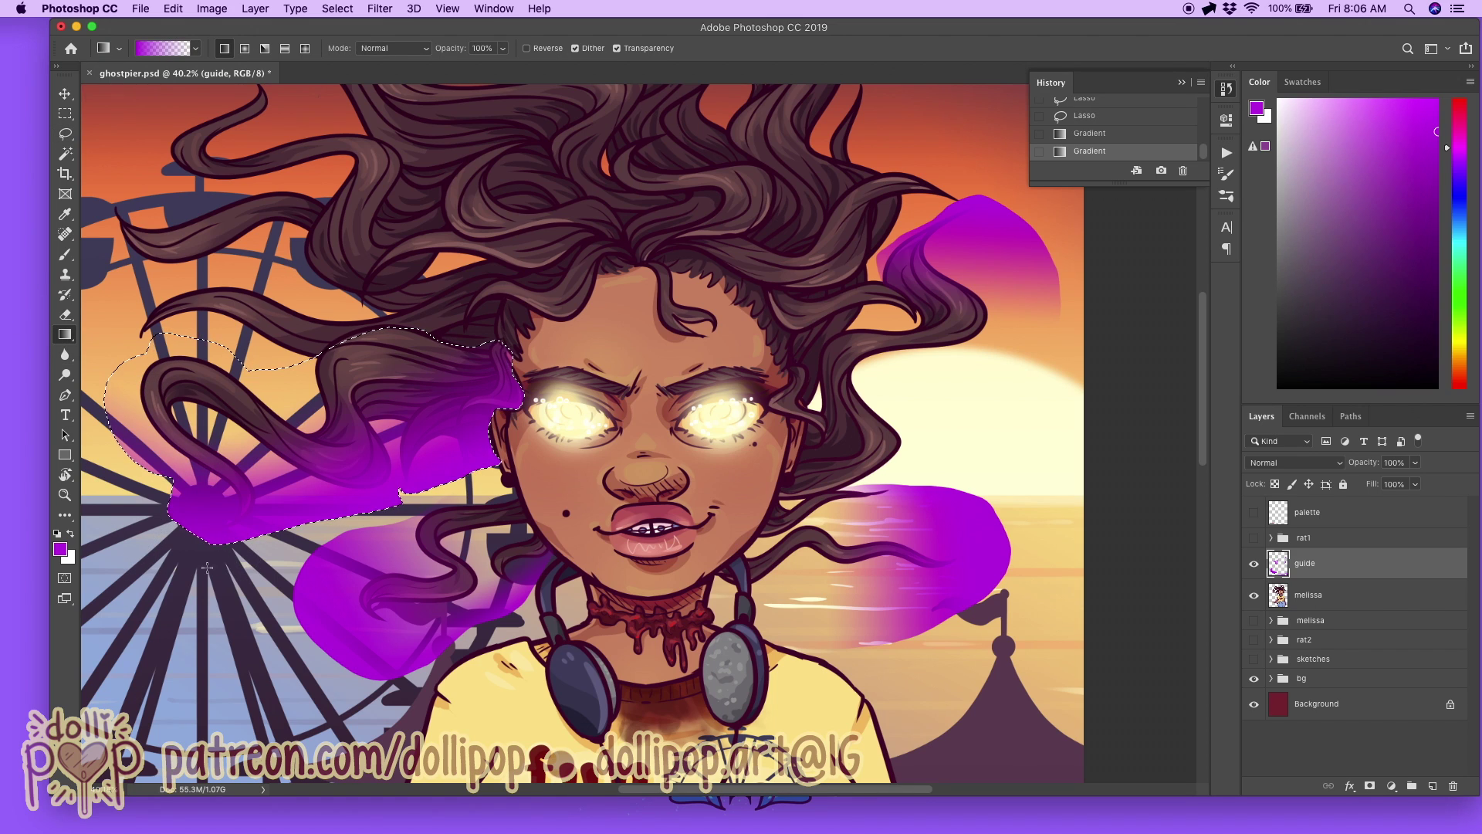
{"action": "key", "text": "super+z"}
{"action": "key", "text": "super+shift+z"}
{"action": "key", "text": "super+z"}
{"action": "key", "text": "super+shift+z"}
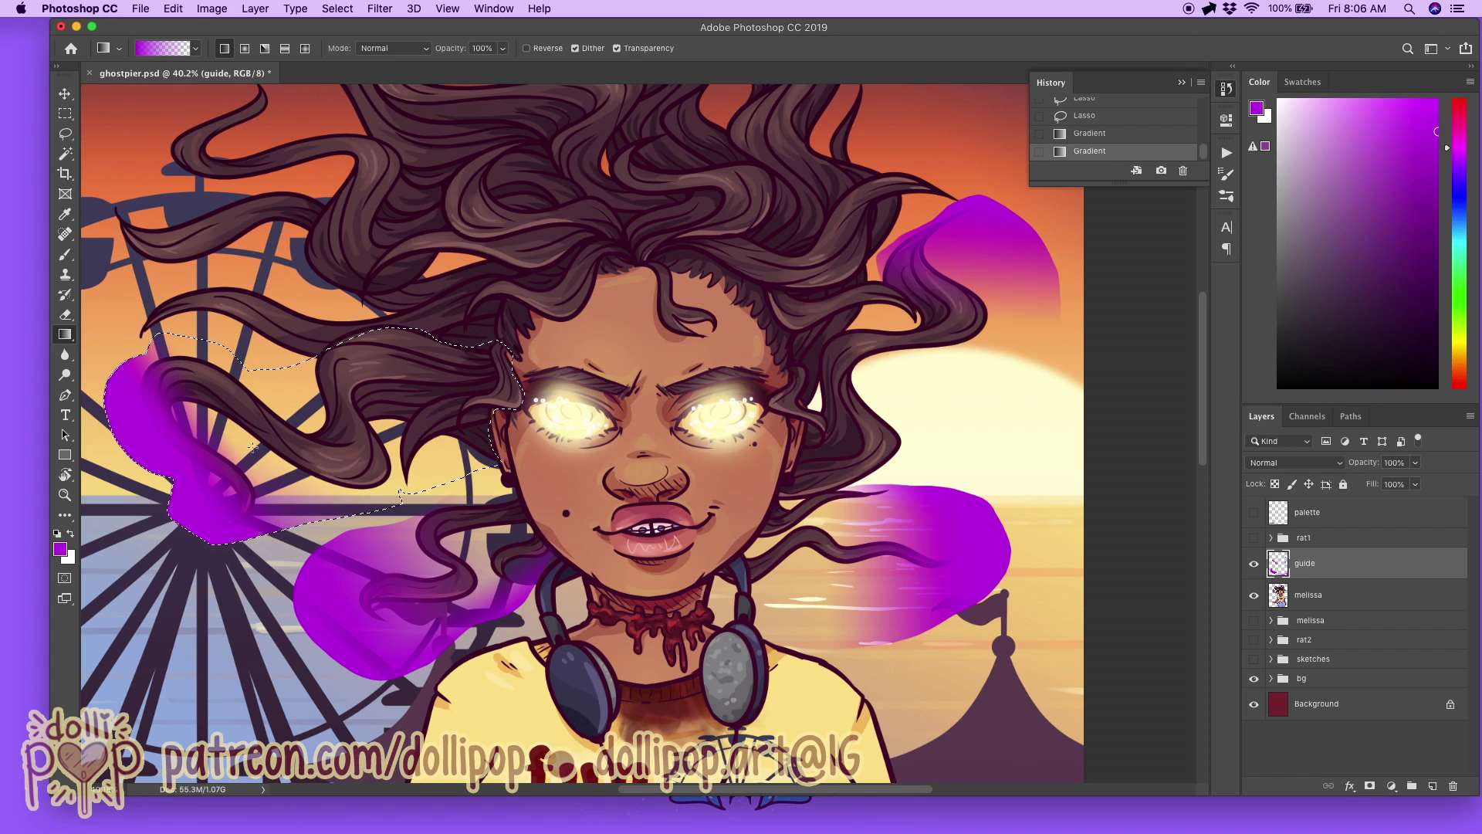
{"action": "key", "text": "super+z"}
Step: Lasso the hair strand just above the looping one and fade a purple gradient inward from its tip
{"action": "left_click", "coordinate": [65, 134]}
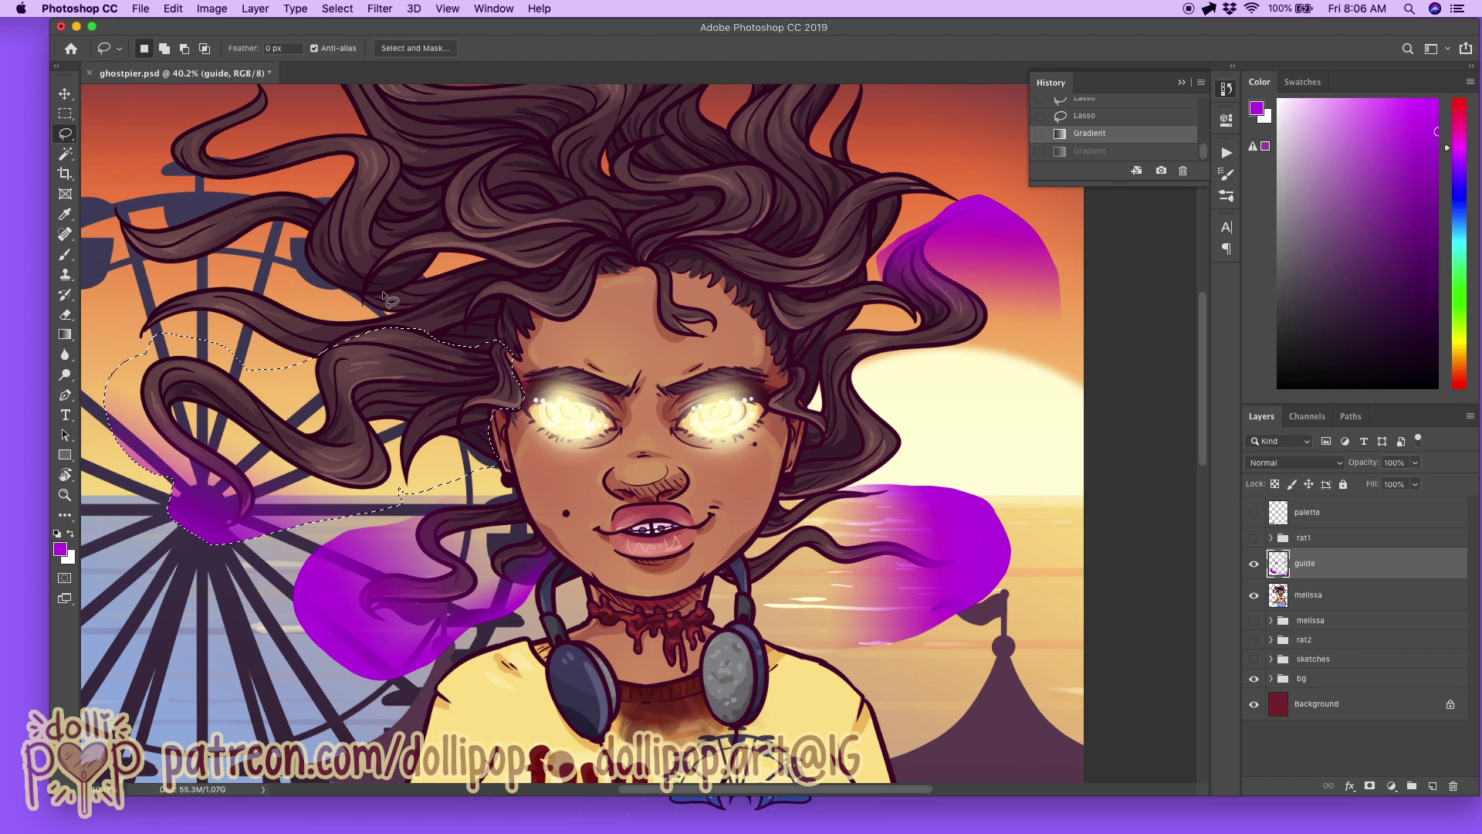
{"action": "left_click", "coordinate": [298, 358]}
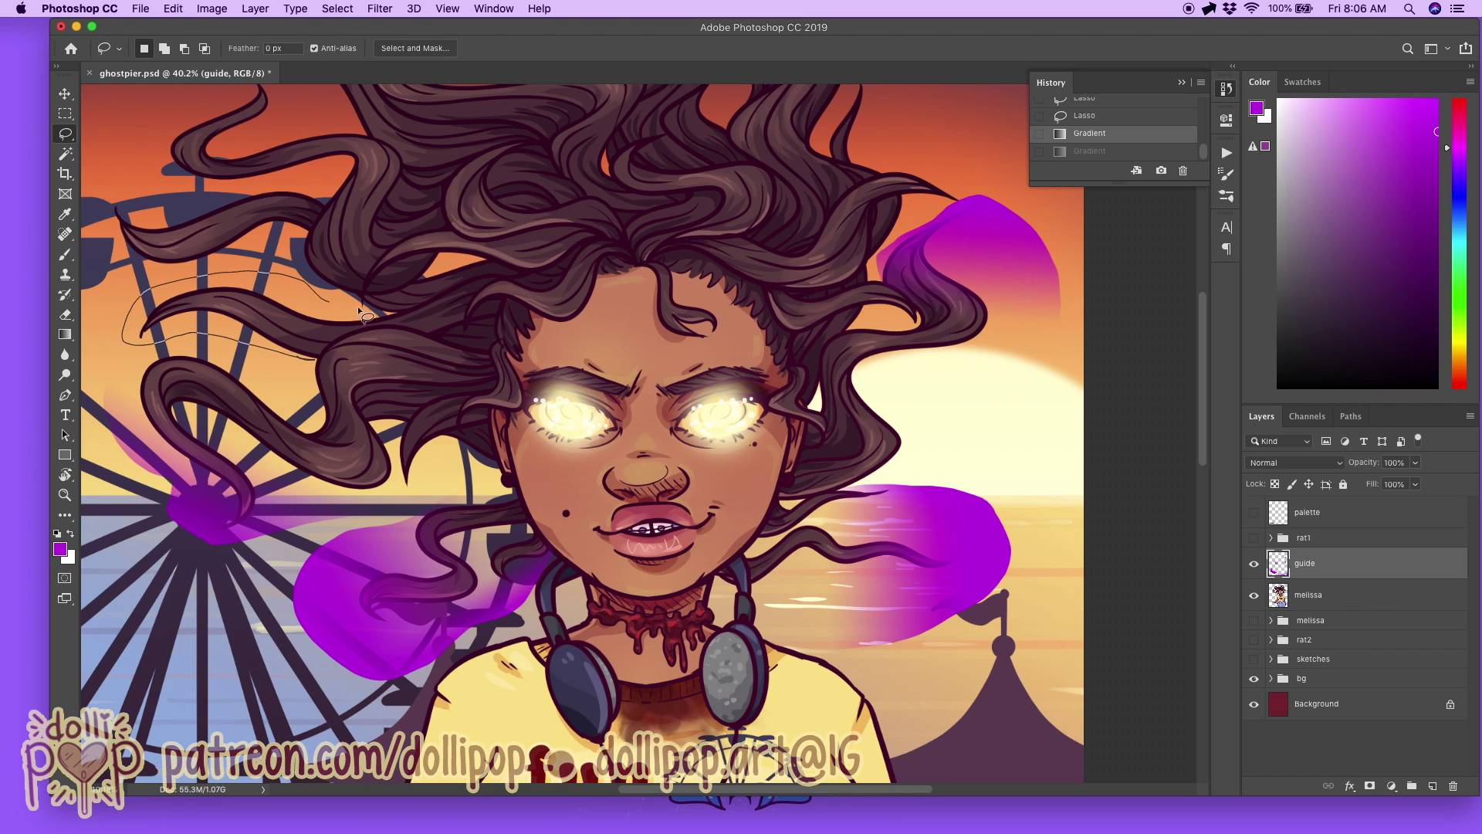
{"action": "left_click_drag", "start_coordinate": [359, 311], "coordinate": [386, 346]}
{"action": "left_click", "coordinate": [65, 334]}
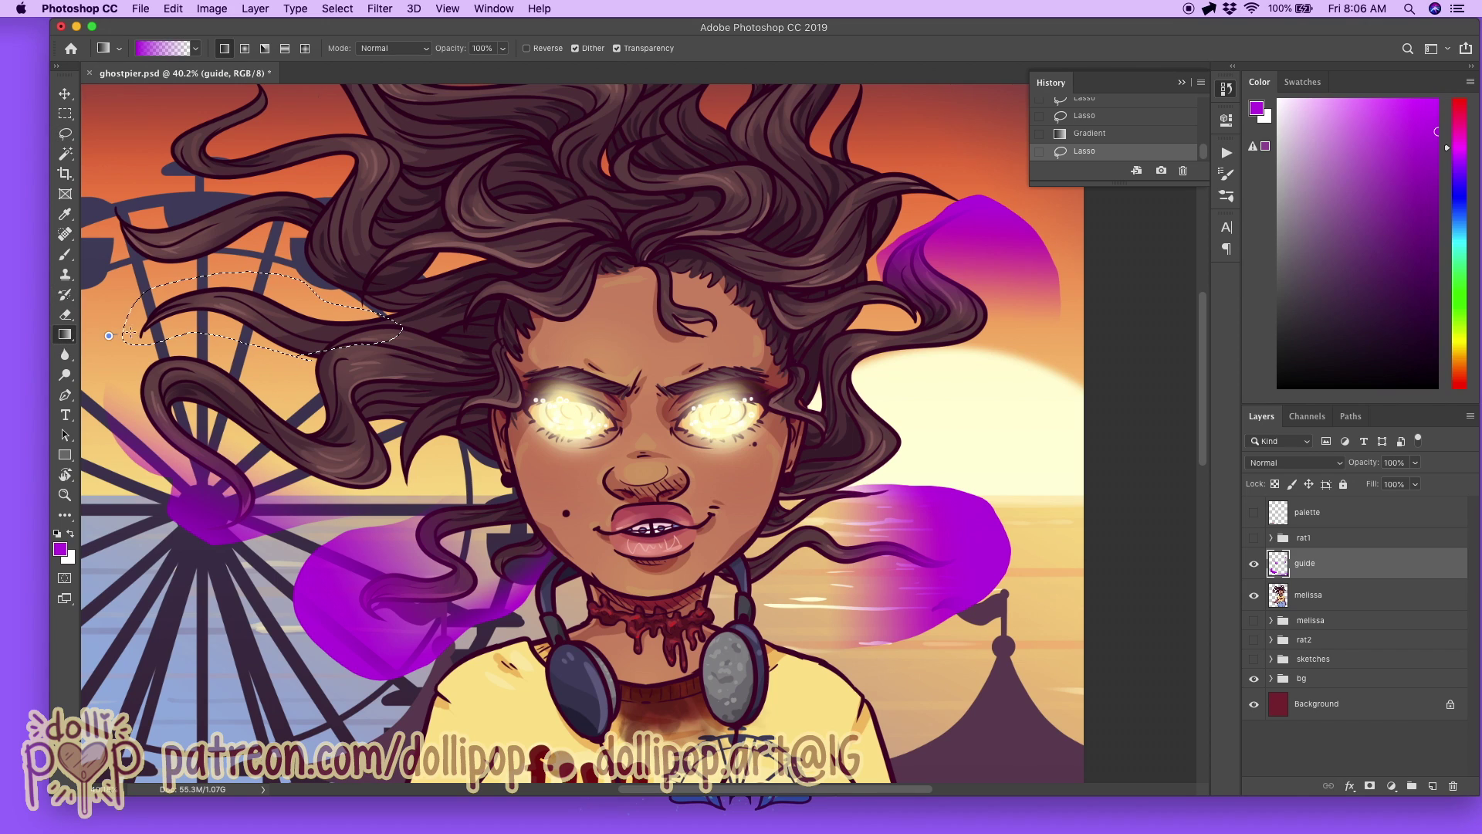
{"action": "left_click_drag", "start_coordinate": [109, 336], "coordinate": [232, 328]}
Step: Lasso the next hair strand up, over the top of the ferris wheel, and adjust the selection around its pointed tip
{"action": "left_click", "coordinate": [65, 134]}
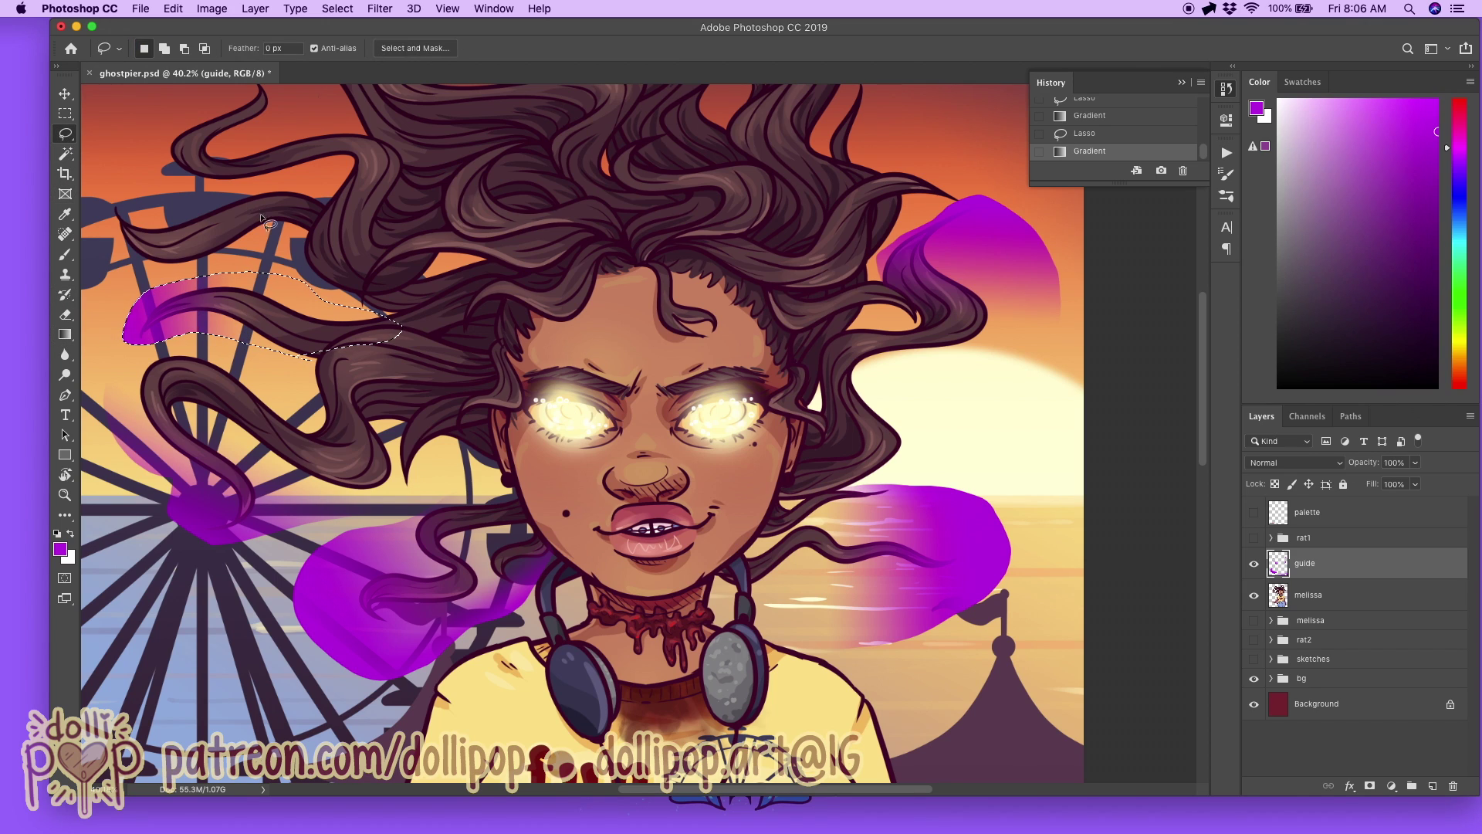
{"action": "left_click_drag", "start_coordinate": [308, 229], "coordinate": [232, 265]}
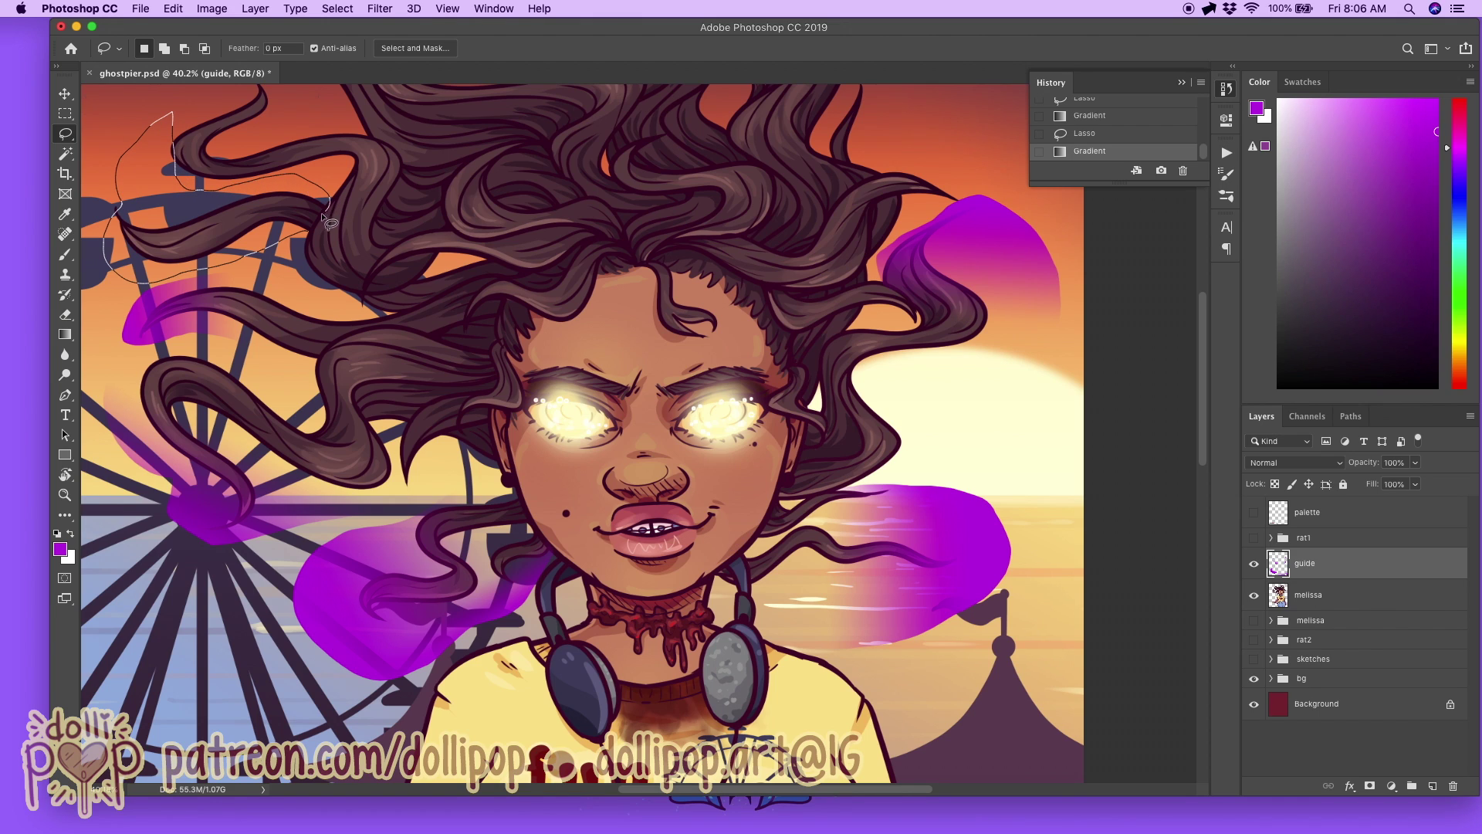
{"action": "left_click_drag", "start_coordinate": [313, 235], "coordinate": [311, 231]}
{"action": "left_click", "coordinate": [65, 335]}
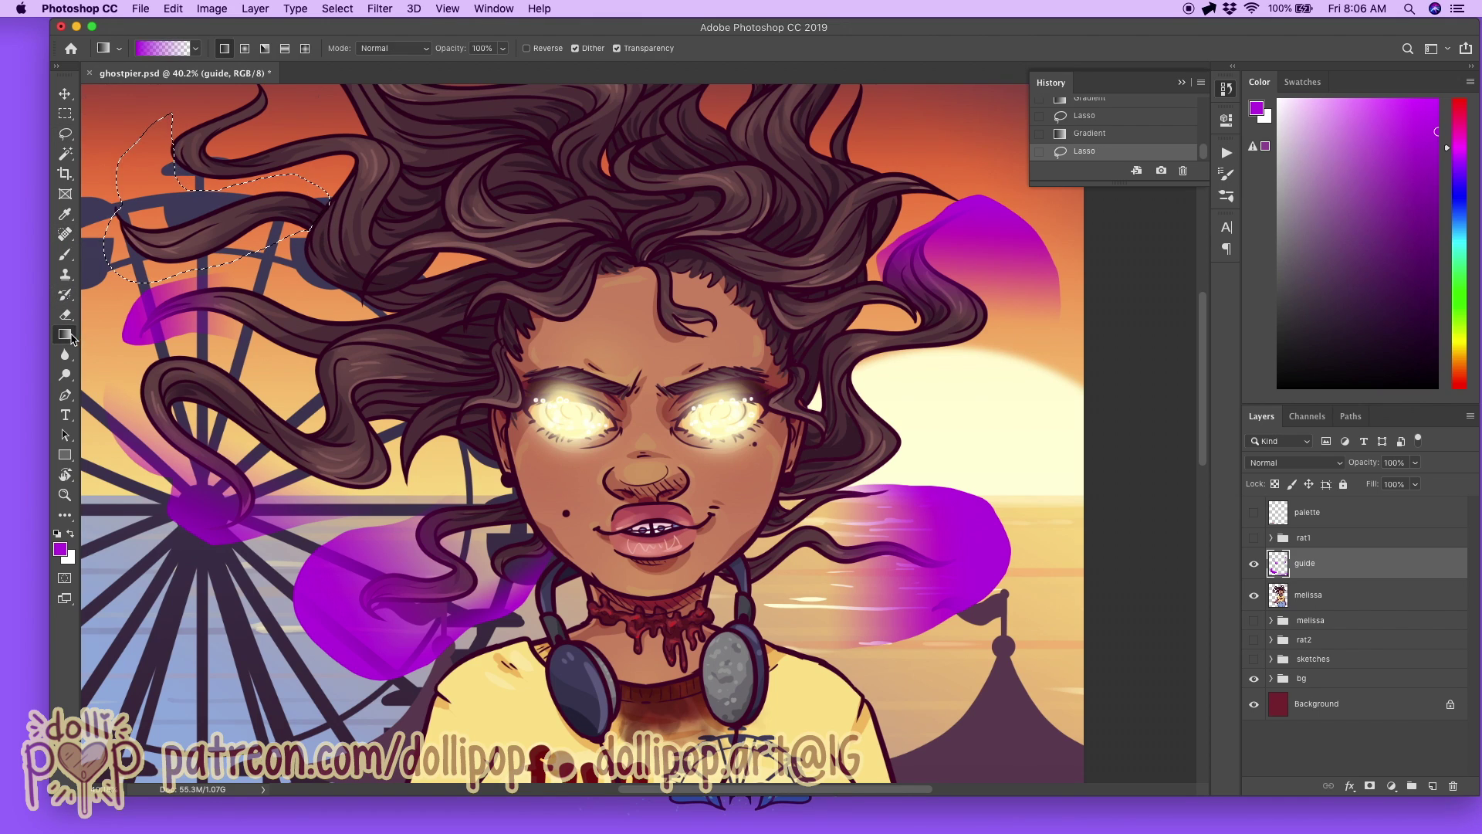
{"action": "left_click", "coordinate": [65, 134]}
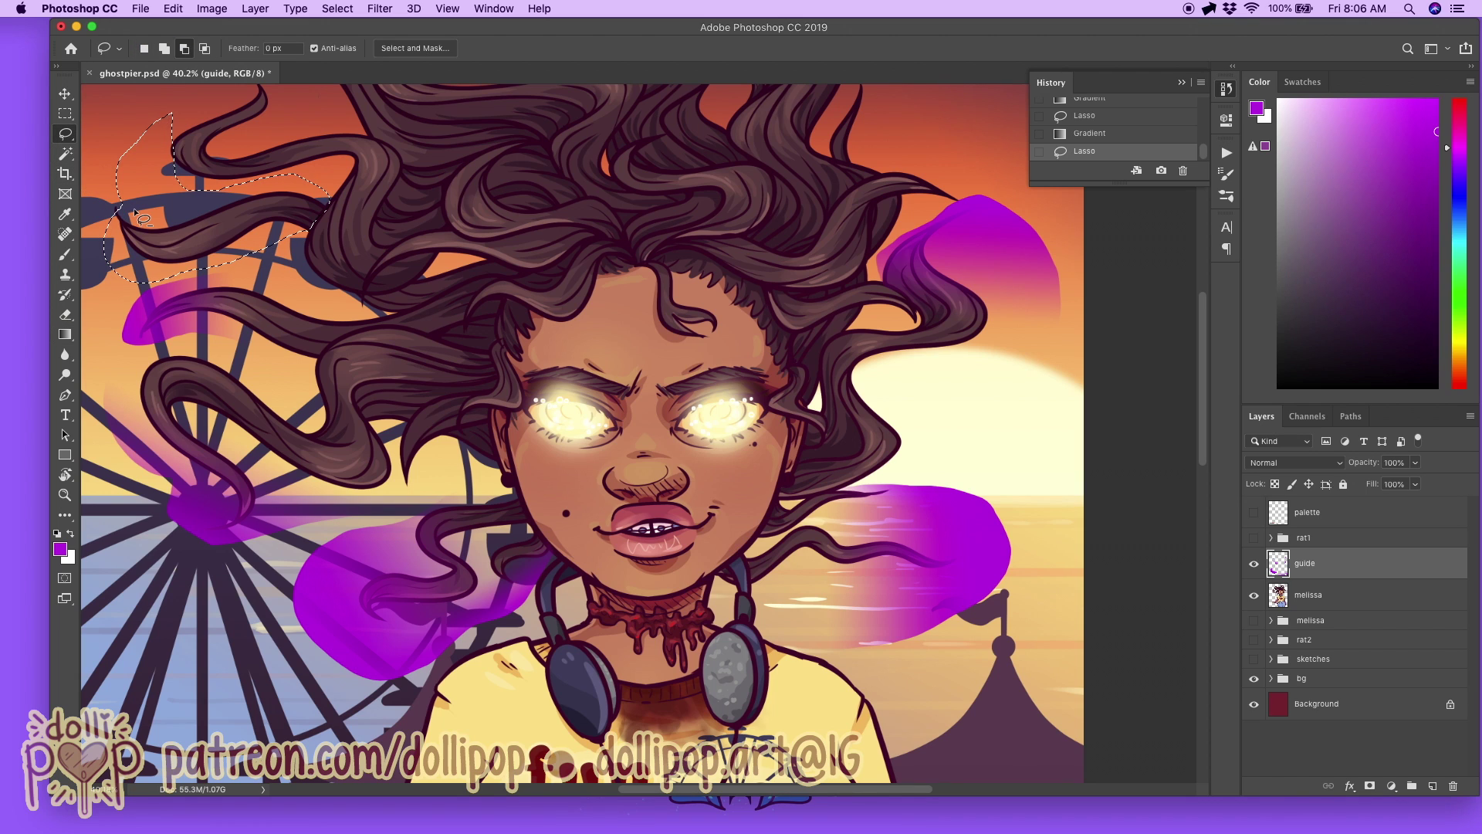
{"action": "left_click_drag", "start_coordinate": [118, 253], "coordinate": [204, 279]}
{"action": "mouse_move", "coordinate": [247, 231]}
{"action": "left_mouse_down"}
{"action": "mouse_move", "coordinate": [207, 225]}
{"action": "mouse_move", "coordinate": [184, 243]}
{"action": "left_mouse_up"}
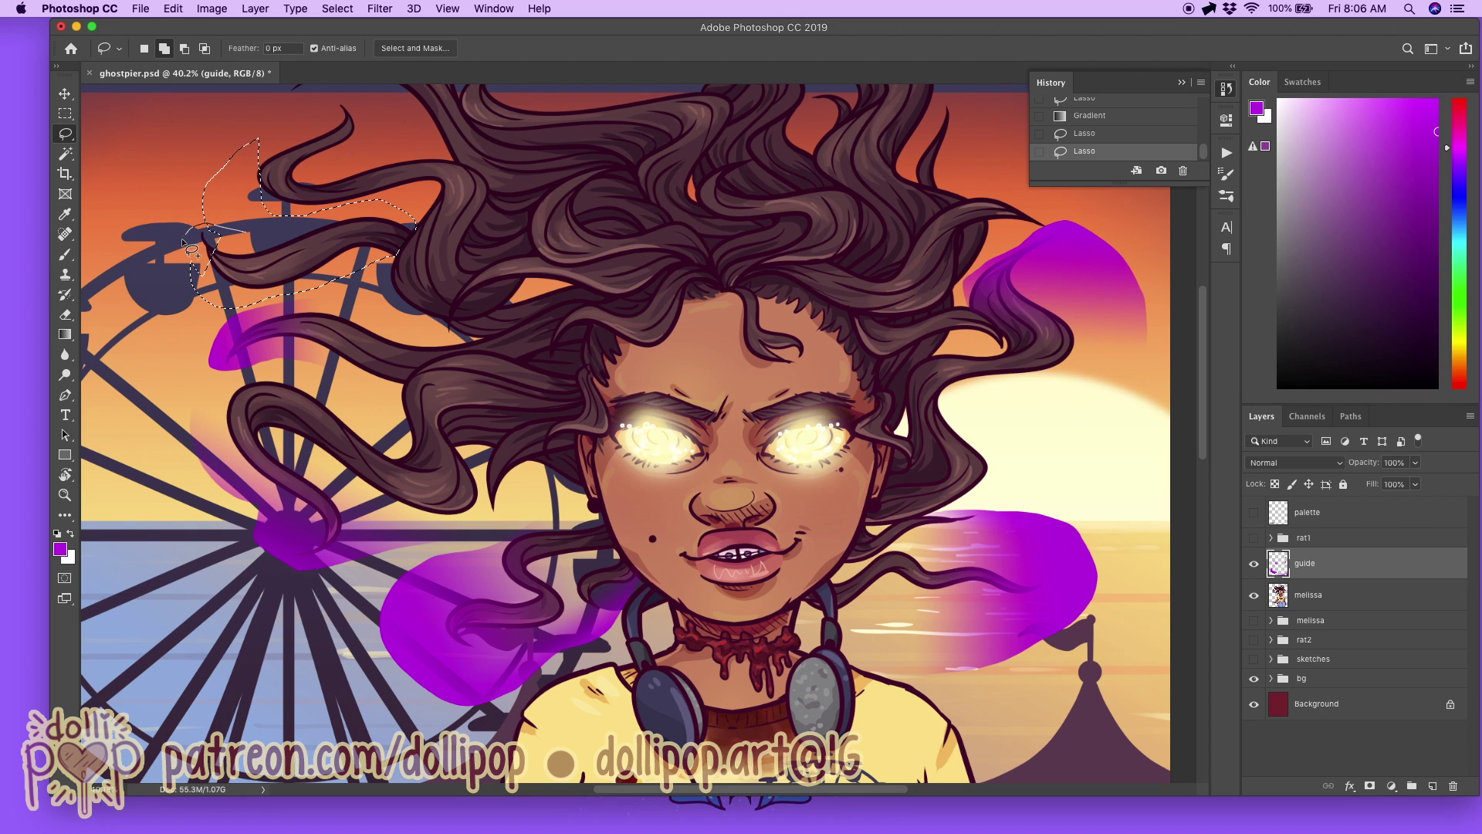
{"action": "left_click_drag", "start_coordinate": [211, 296], "coordinate": [213, 298]}
{"action": "key", "text": "g"}
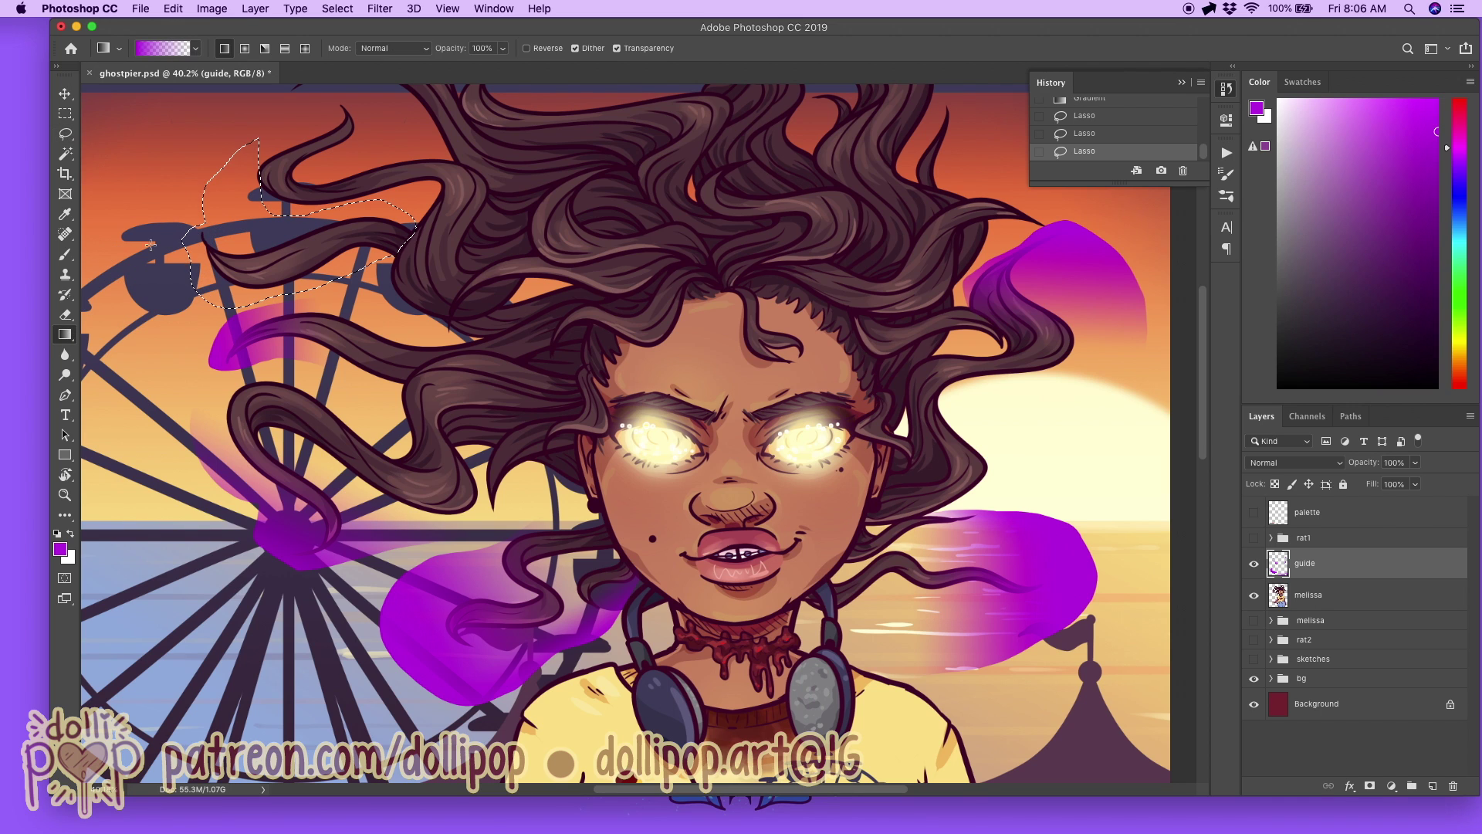
Step: Undo the trial gradient, trim the selection's upper point beside the curled strand, and fade purple inward from its outer edge again
{"action": "left_click_drag", "start_coordinate": [171, 228], "coordinate": [281, 267]}
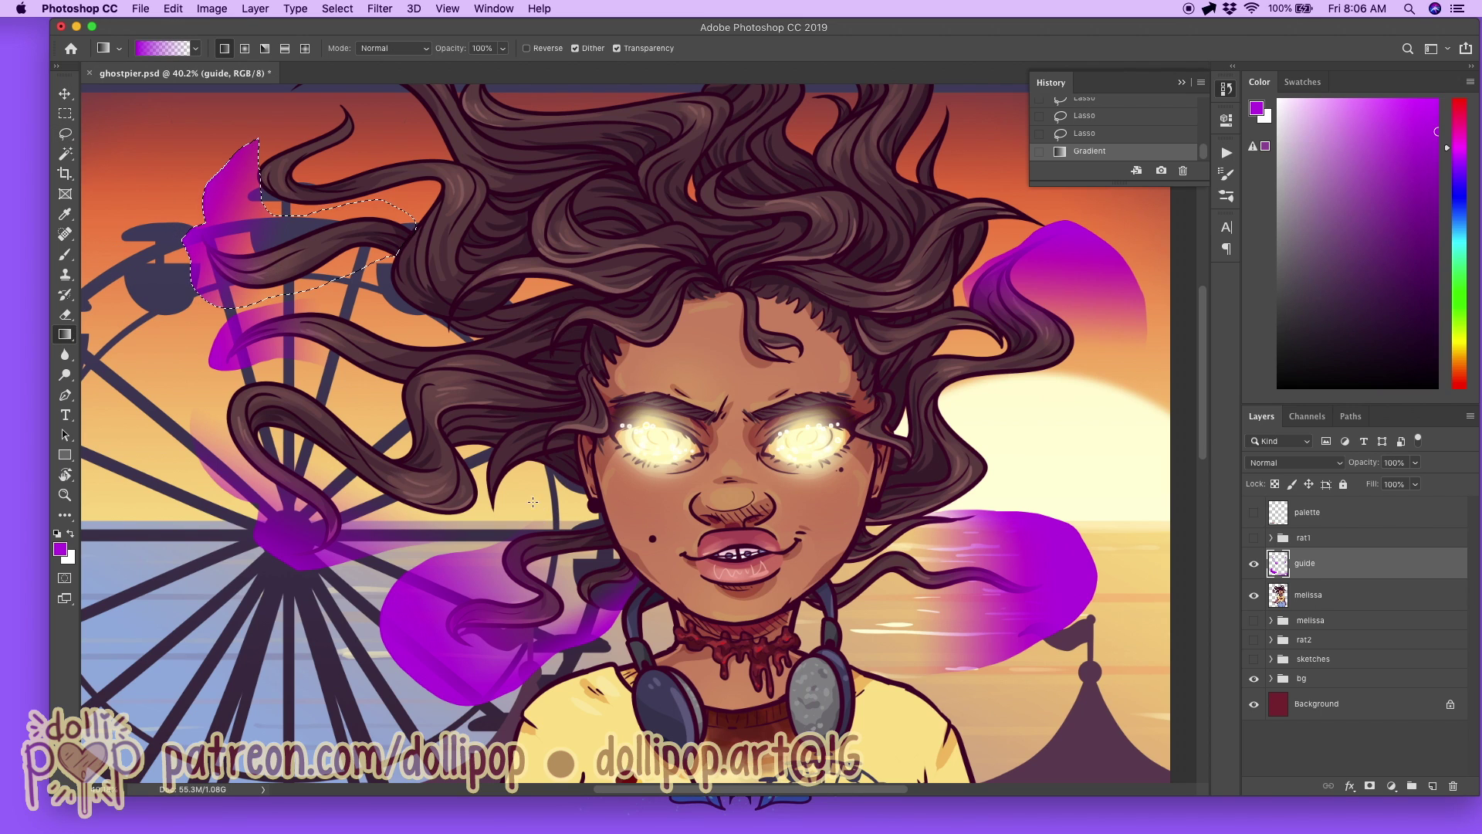
{"action": "scroll", "coordinate": [508, 492], "scroll_direction": "up", "scroll_amount": 5}
{"action": "scroll", "coordinate": [508, 492], "scroll_direction": "up", "scroll_amount": 2}
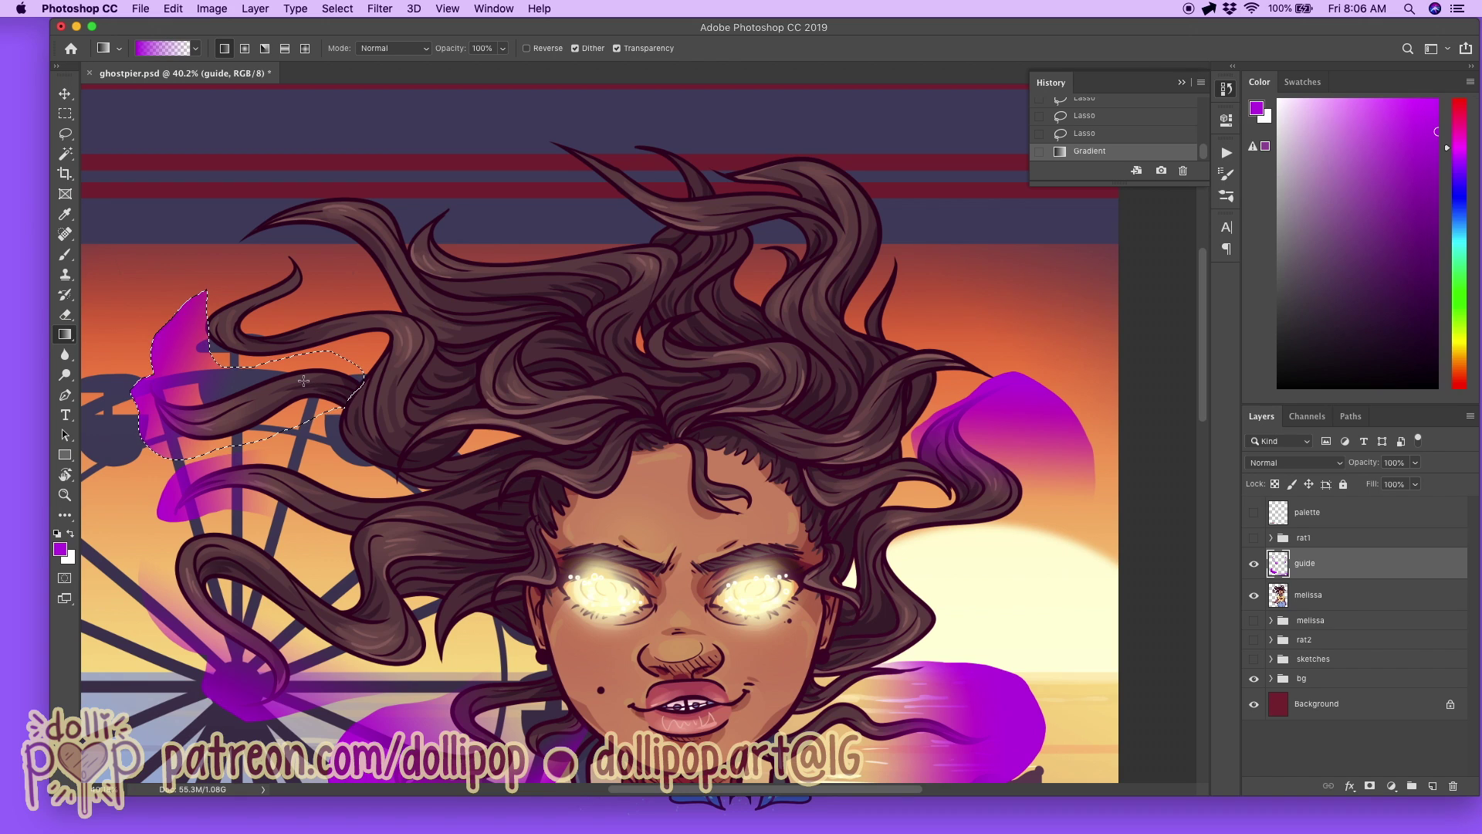
{"action": "key", "text": "super+z"}
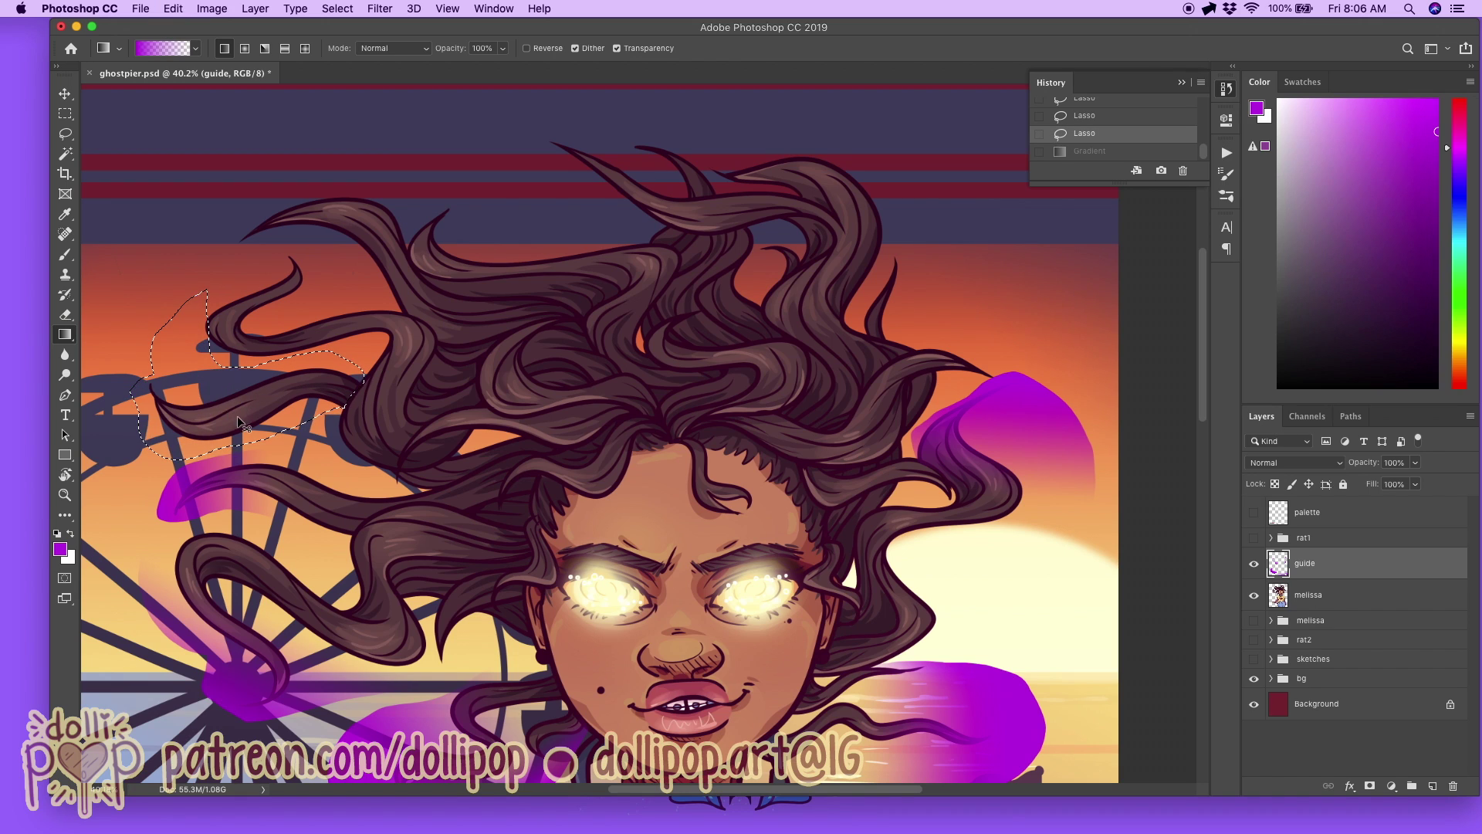
{"action": "left_click", "coordinate": [65, 134]}
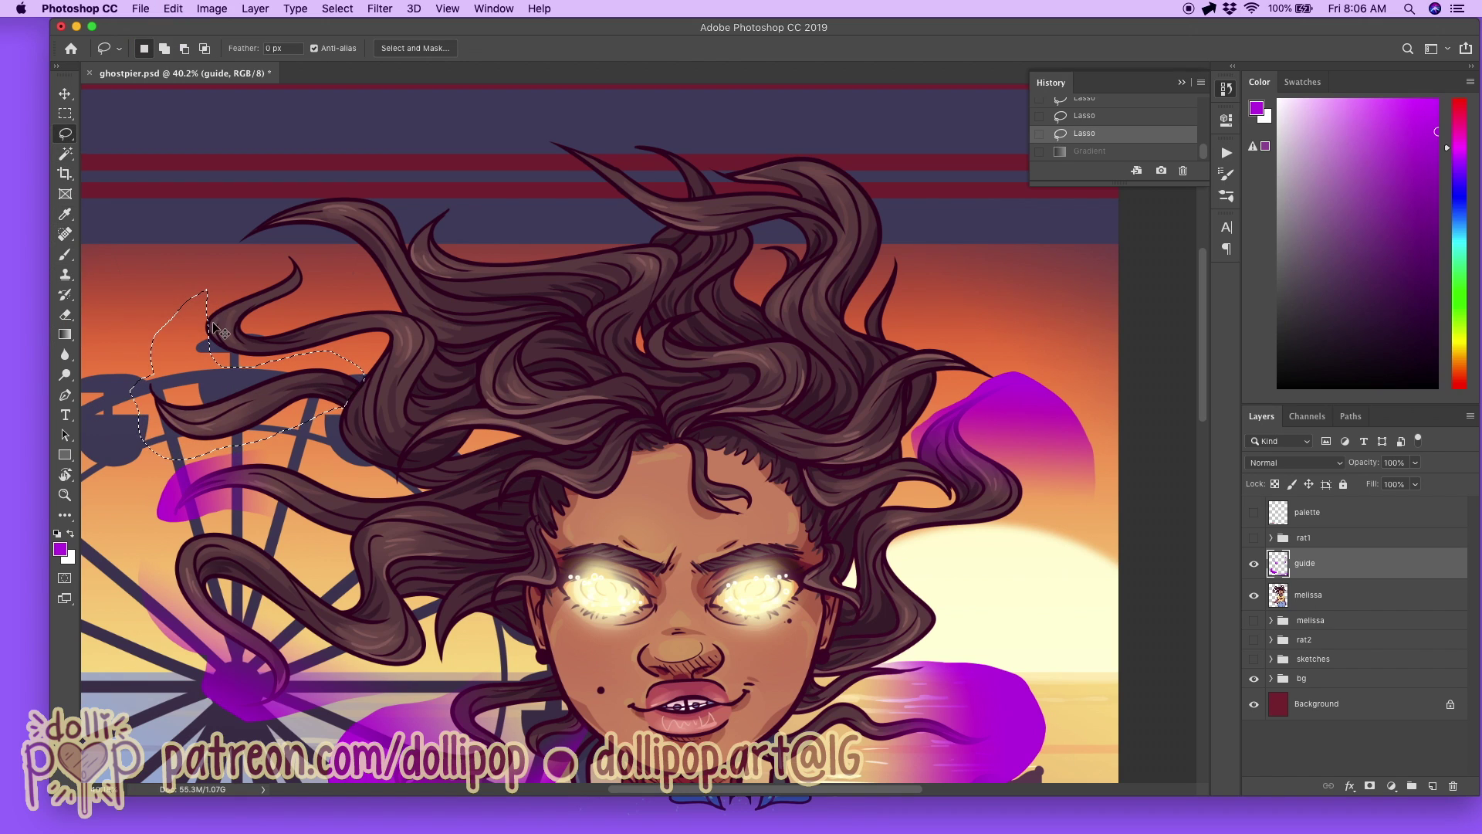
{"action": "mouse_move", "coordinate": [222, 341]}
{"action": "left_mouse_down"}
{"action": "mouse_move", "coordinate": [166, 324]}
{"action": "mouse_move", "coordinate": [202, 344]}
{"action": "left_mouse_up"}
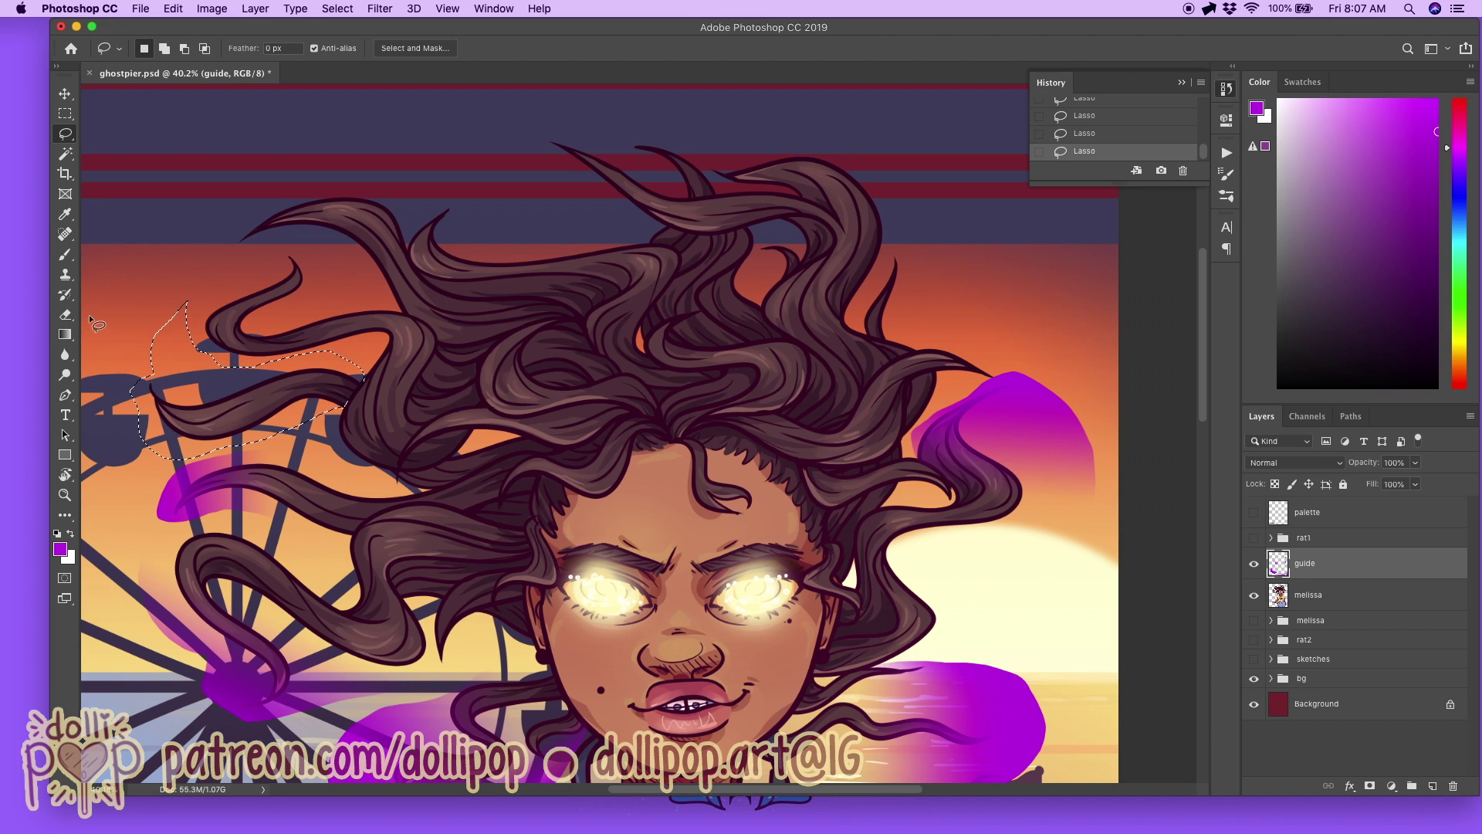
{"action": "left_click", "coordinate": [68, 333]}
{"action": "left_click_drag", "start_coordinate": [166, 379], "coordinate": [232, 417]}
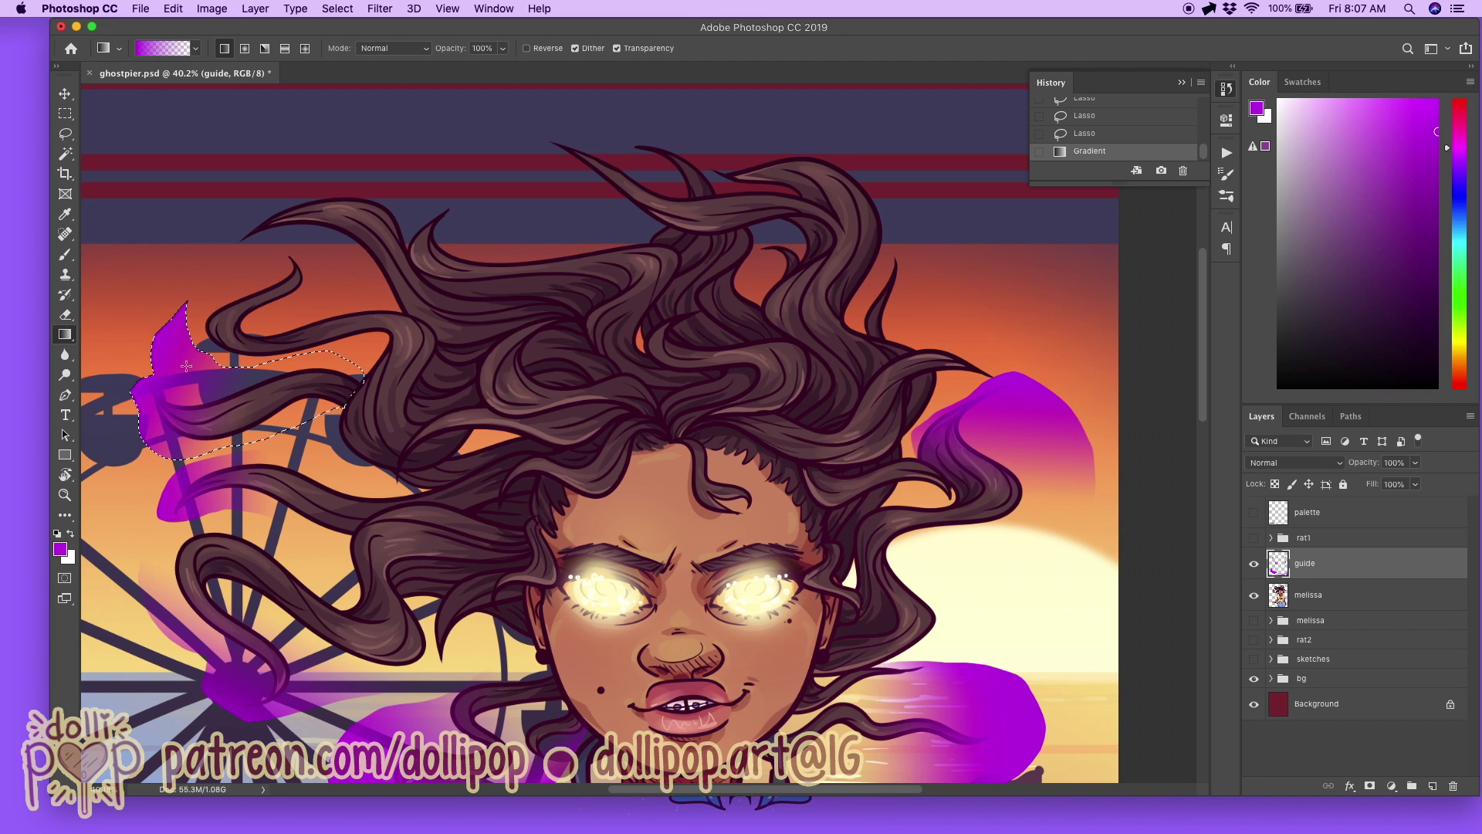
Step: Lasso the curled hair strand above the ferris wheel and fade a purple gradient down from the area's upper edge
{"action": "left_click", "coordinate": [65, 134]}
{"action": "left_click_drag", "start_coordinate": [286, 291], "coordinate": [305, 267]}
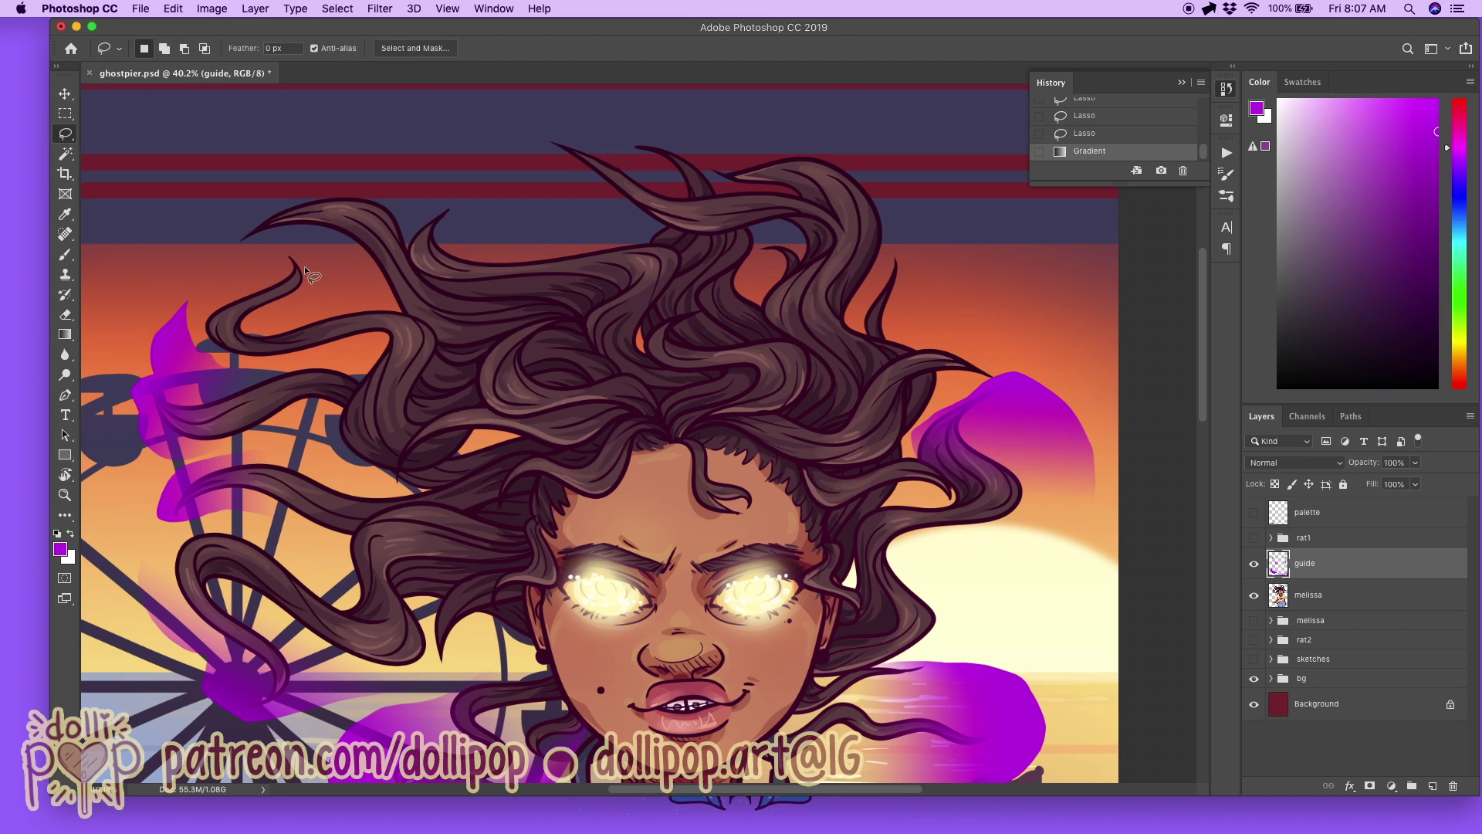
{"action": "left_click_drag", "start_coordinate": [405, 313], "coordinate": [429, 372]}
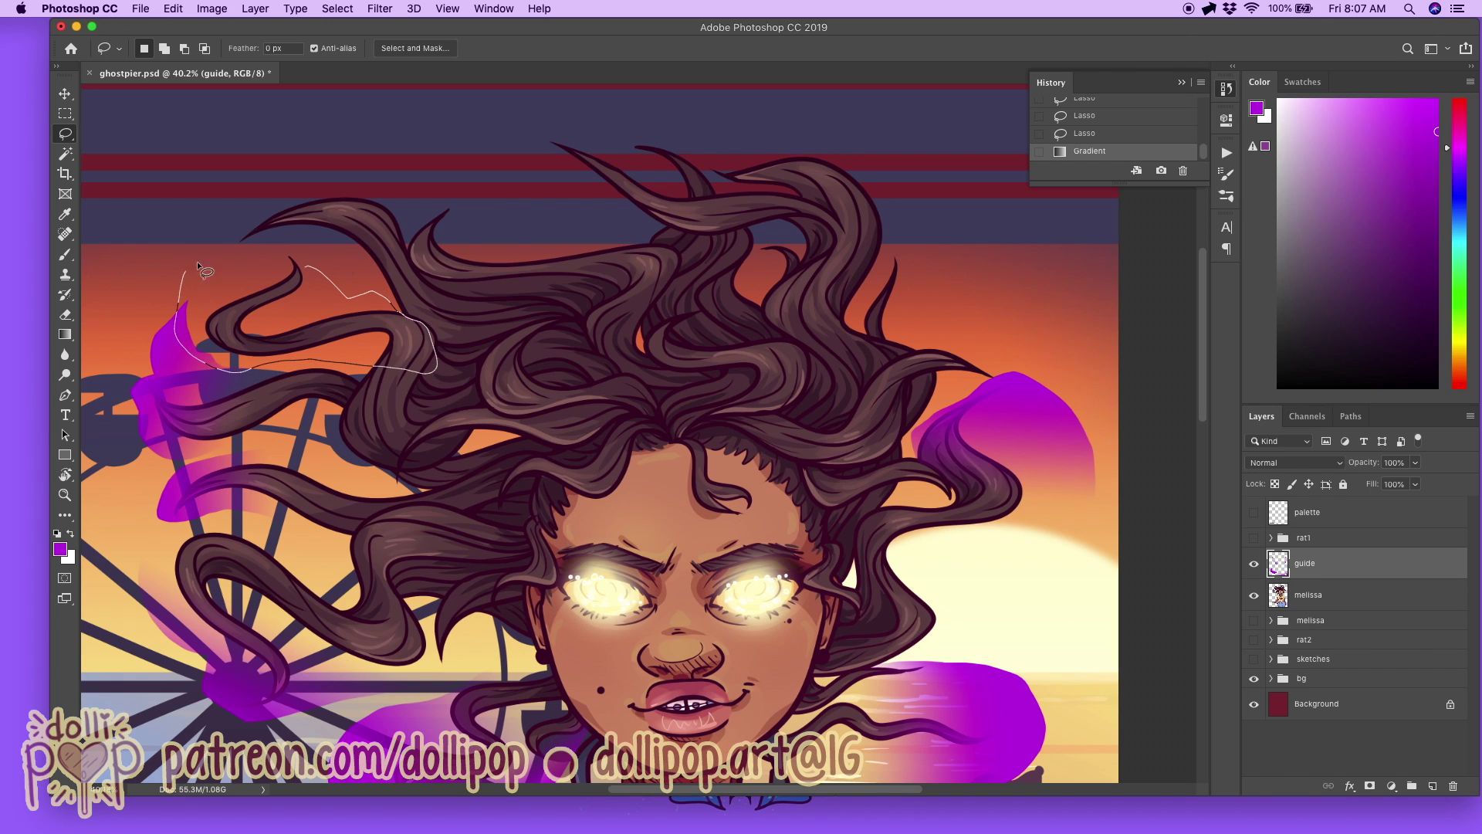
{"action": "left_click_drag", "start_coordinate": [296, 244], "coordinate": [282, 303]}
{"action": "key", "text": "g"}
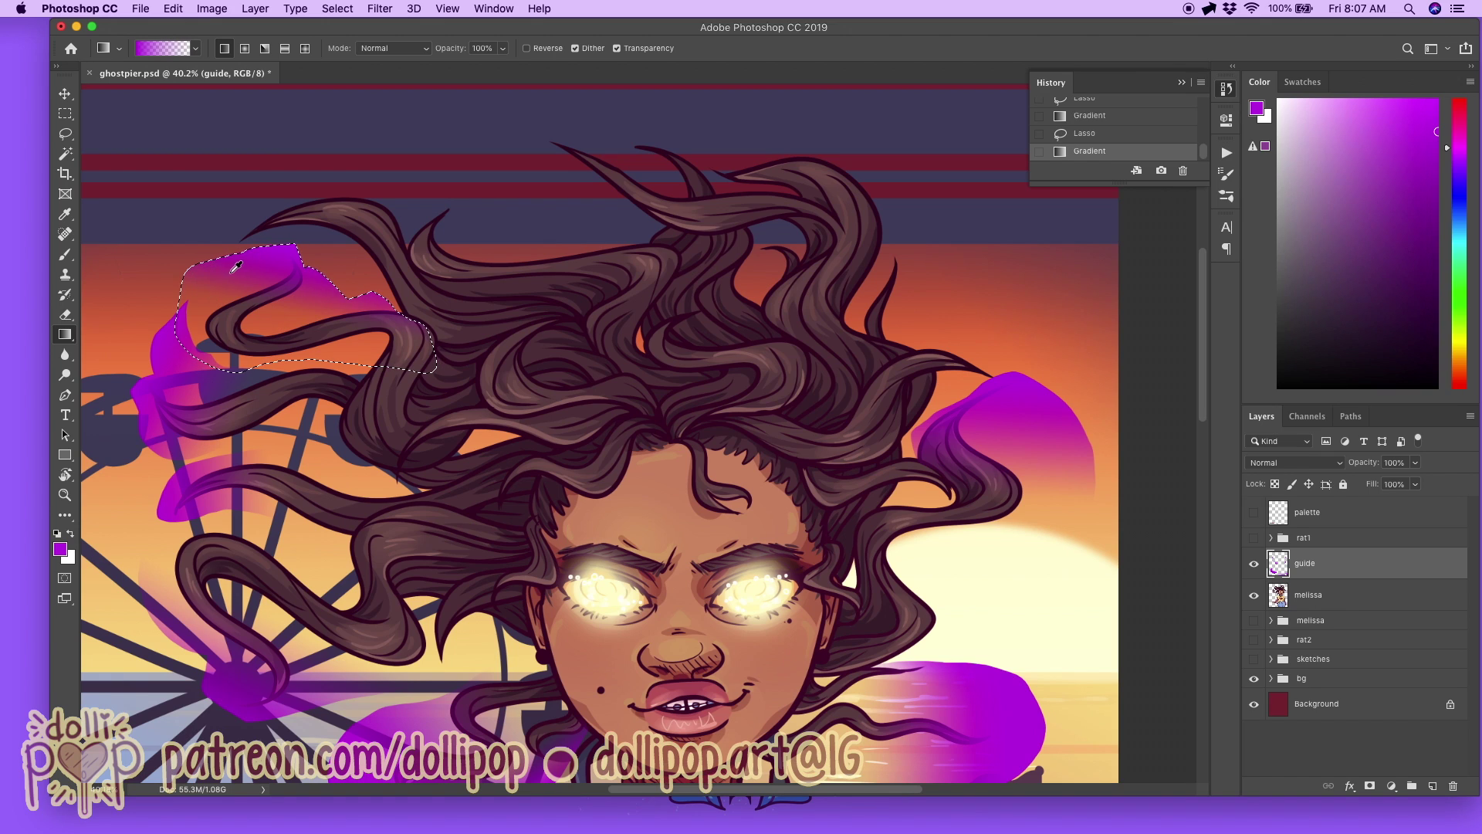
Step: Undo the gradient on the curled hair strand above the ferris wheel and redraw a purple fade down from the selection's upper edge
{"action": "key", "text": "super+z"}
{"action": "mouse_move", "coordinate": [259, 264]}
{"action": "left_mouse_down"}
{"action": "mouse_move", "coordinate": [306, 309]}
{"action": "mouse_move", "coordinate": [279, 320]}
{"action": "left_mouse_up"}
{"action": "key", "text": "super+z"}
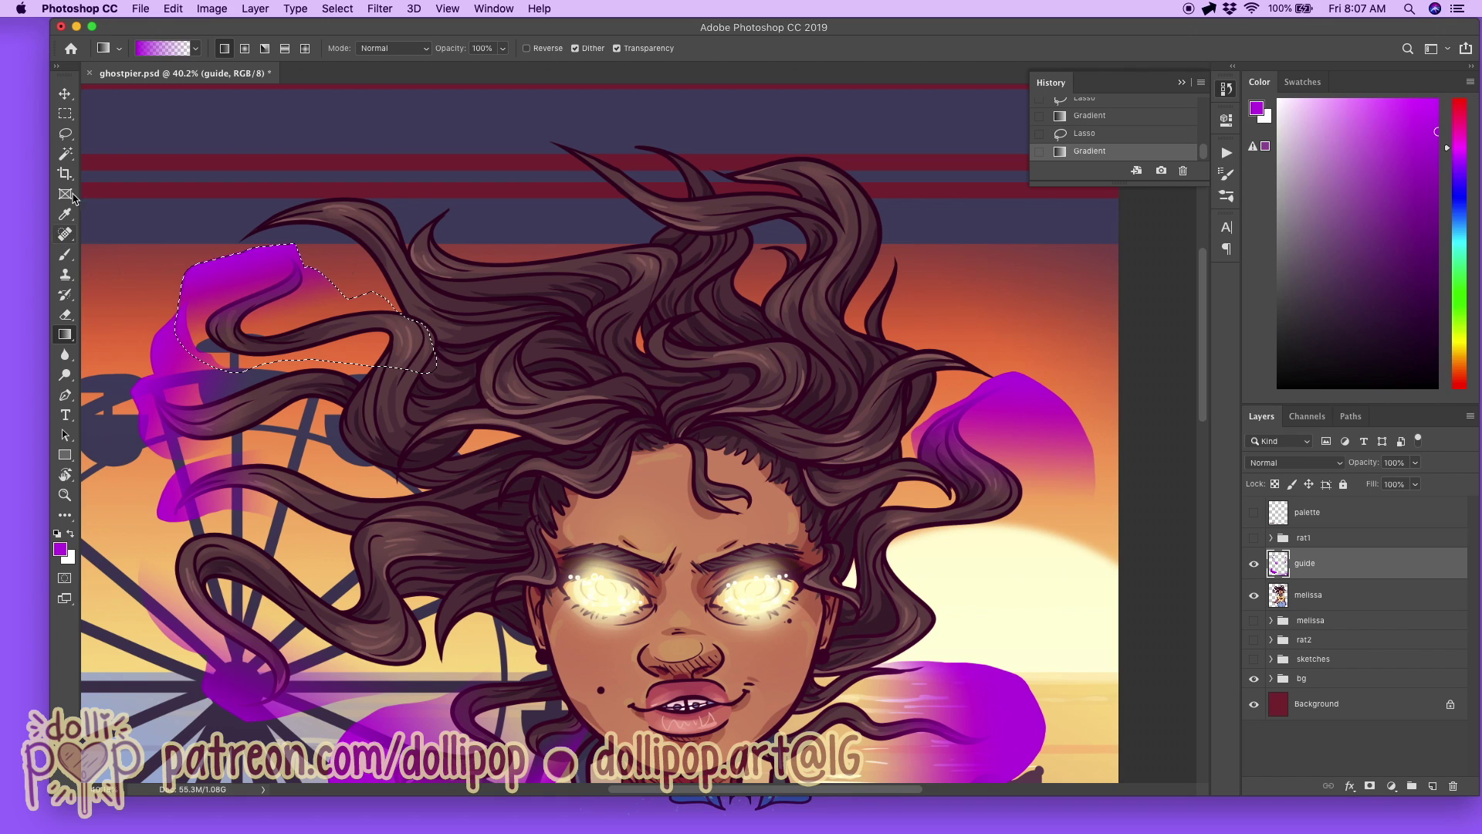
Step: Lasso the large hair strand above the curled one and fade a purple gradient downward from the selection's upper edge
{"action": "key", "text": "l"}
{"action": "mouse_move", "coordinate": [410, 317]}
{"action": "left_mouse_down"}
{"action": "mouse_move", "coordinate": [372, 265]}
{"action": "mouse_move", "coordinate": [260, 264]}
{"action": "mouse_move", "coordinate": [220, 243]}
{"action": "mouse_move", "coordinate": [264, 179]}
{"action": "mouse_move", "coordinate": [391, 146]}
{"action": "left_mouse_up"}
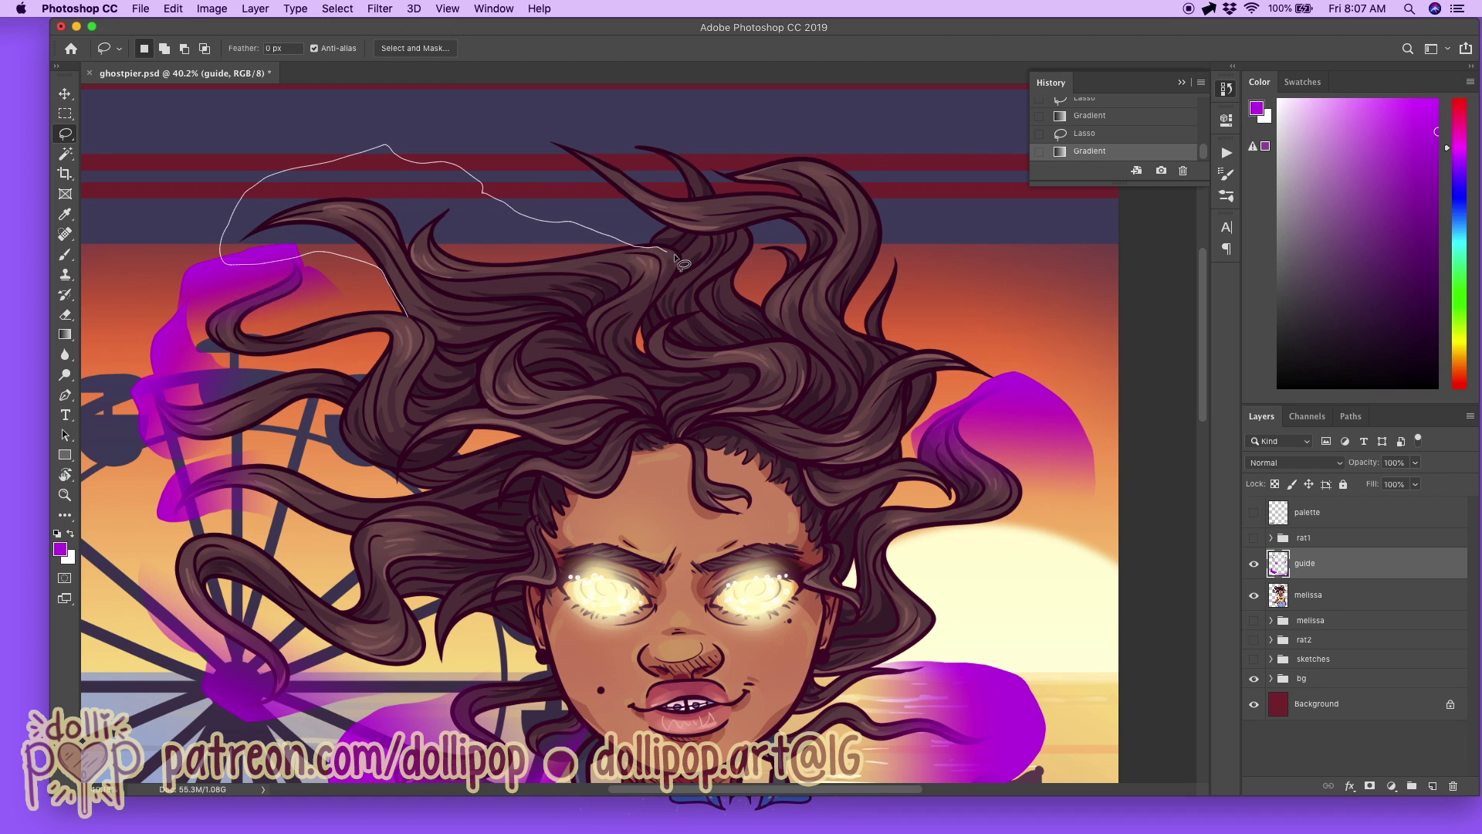
{"action": "mouse_move", "coordinate": [655, 300]}
{"action": "left_mouse_down"}
{"action": "mouse_move", "coordinate": [464, 328]}
{"action": "mouse_move", "coordinate": [410, 317]}
{"action": "left_mouse_up"}
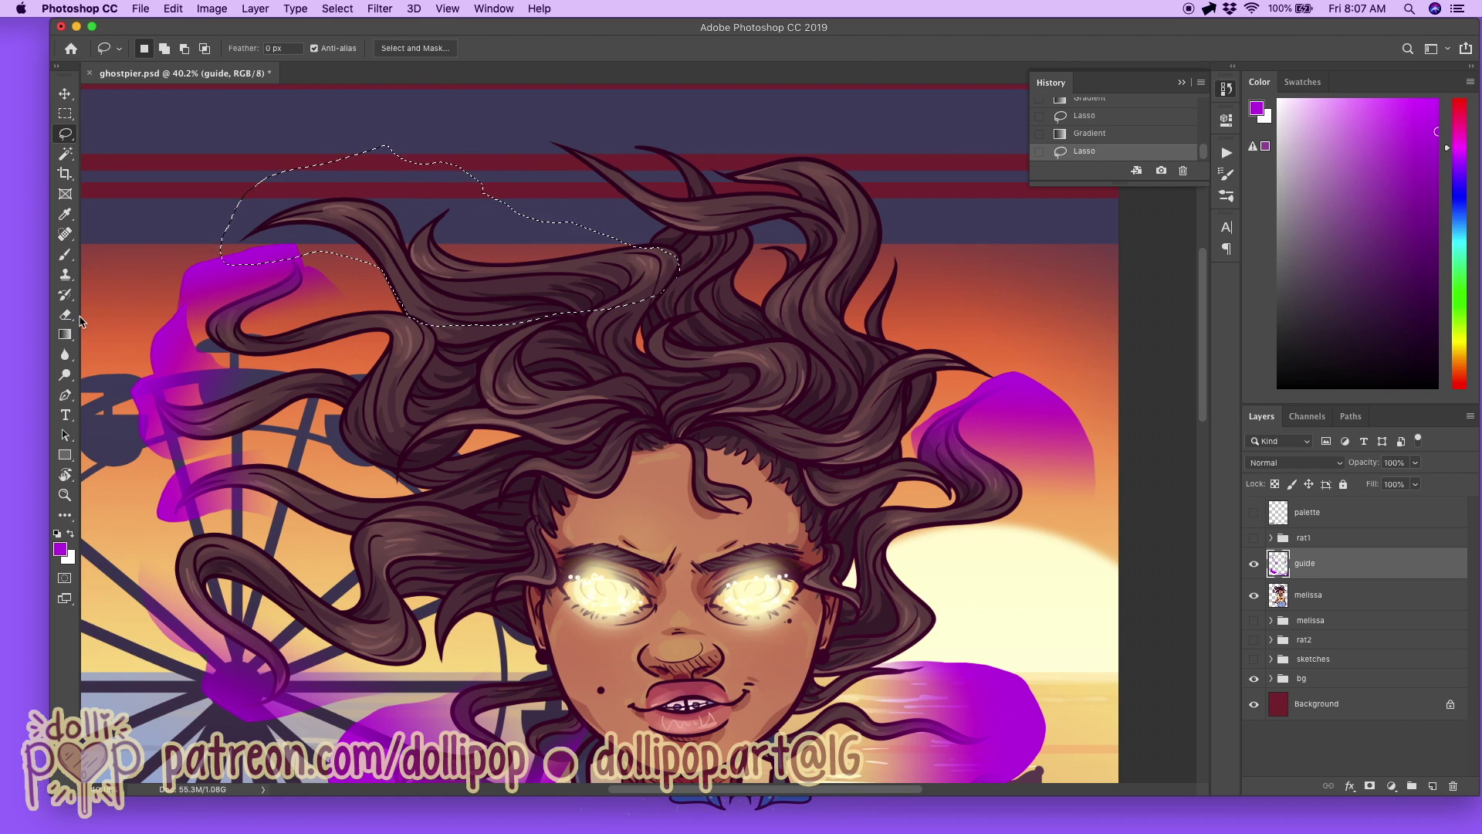
{"action": "left_click", "coordinate": [64, 337]}
{"action": "left_click_drag", "start_coordinate": [452, 237], "coordinate": [460, 250]}
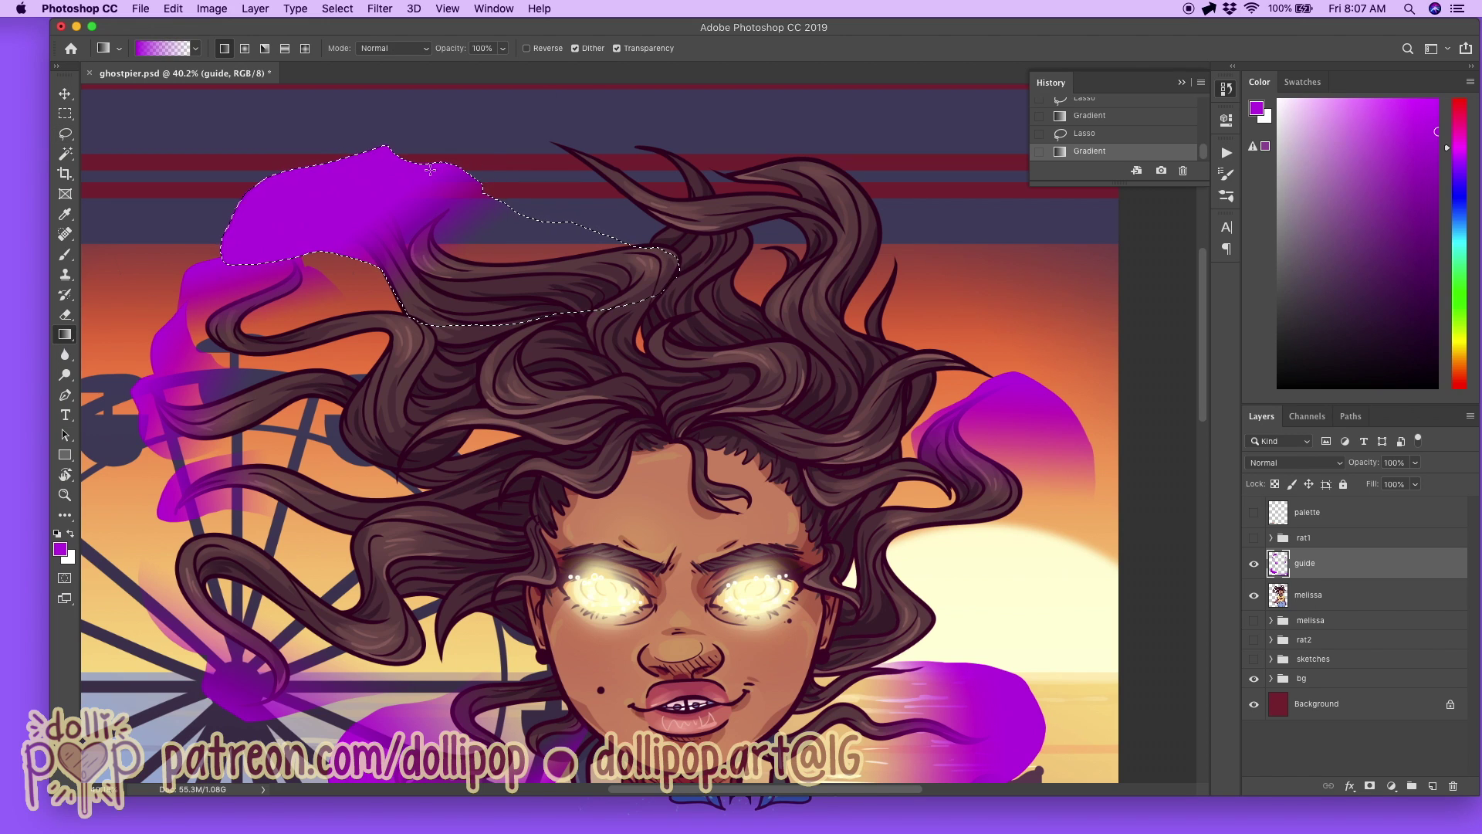
{"action": "key", "text": "ctrl+z"}
{"action": "left_click_drag", "start_coordinate": [439, 159], "coordinate": [446, 267]}
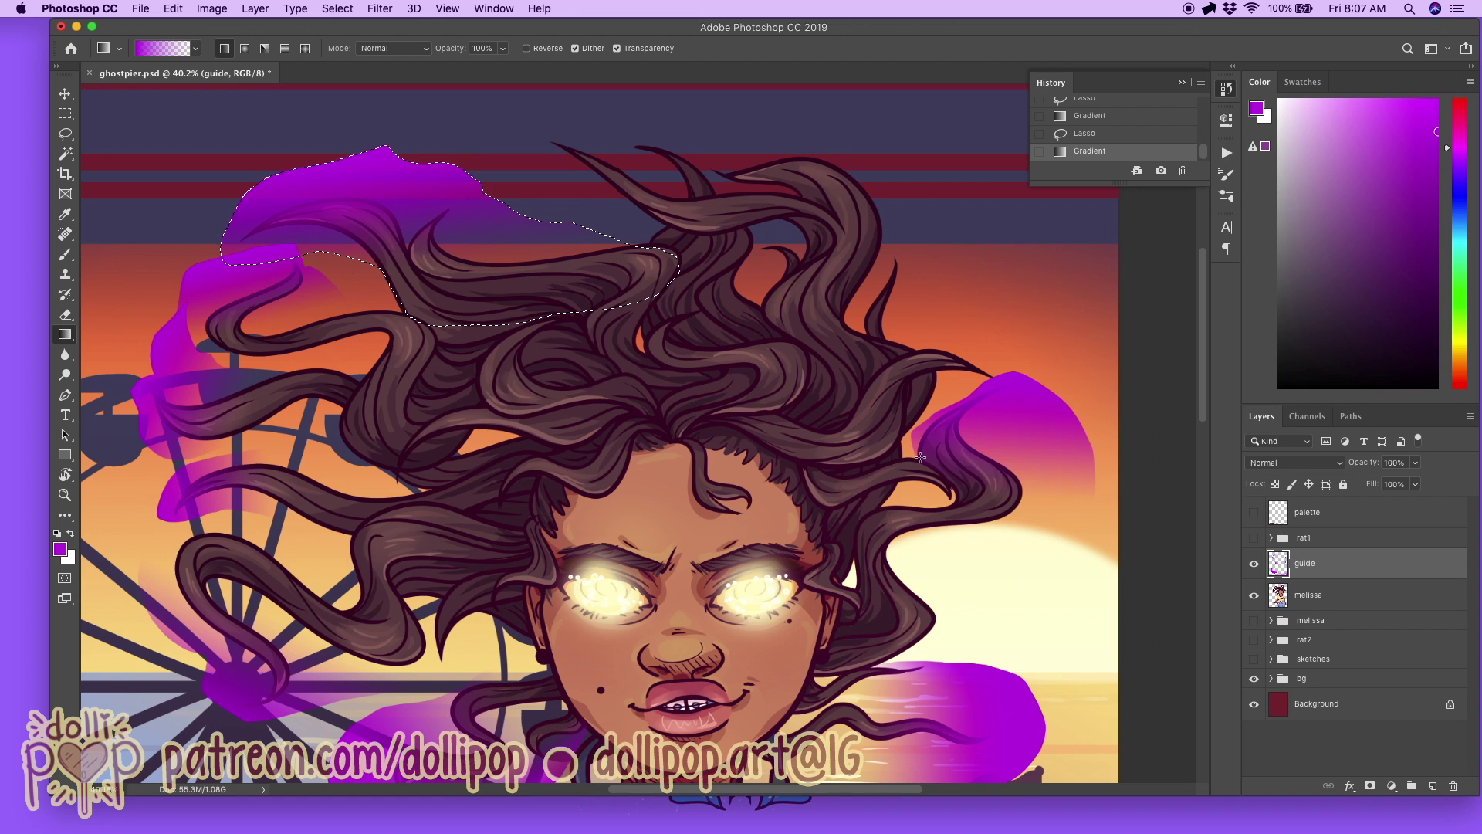
Step: Lasso the area around the outstretched hand beside the discdude player and clear the old purple gradient there
{"action": "scroll", "coordinate": [638, 342], "scroll_direction": "down", "scroll_amount": 10}
{"action": "scroll", "coordinate": [923, 446], "scroll_direction": "down", "scroll_amount": 10}
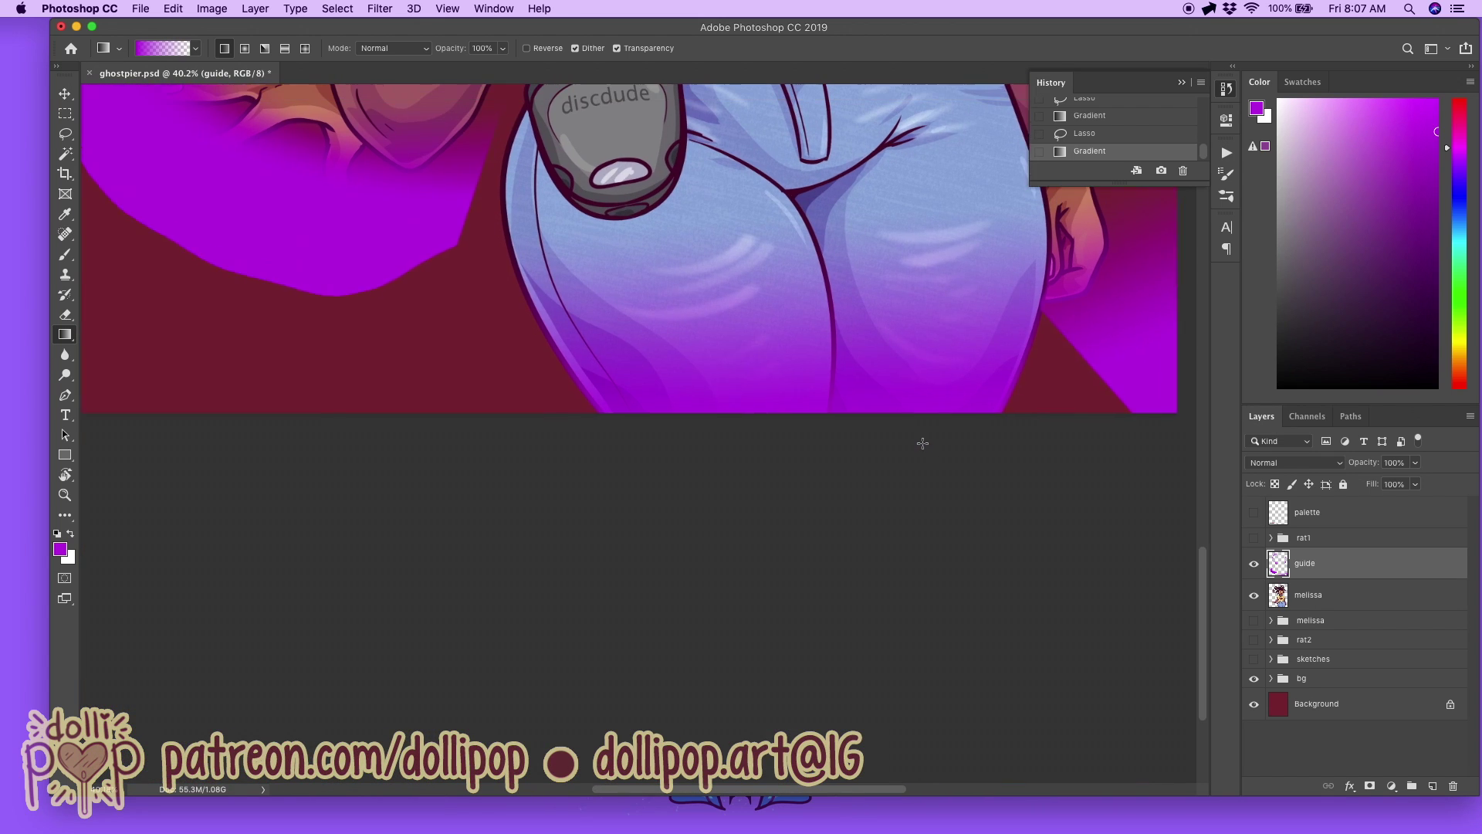
{"action": "scroll", "coordinate": [922, 443], "scroll_direction": "up", "scroll_amount": 2}
{"action": "scroll", "coordinate": [923, 442], "scroll_direction": "up", "scroll_amount": 3}
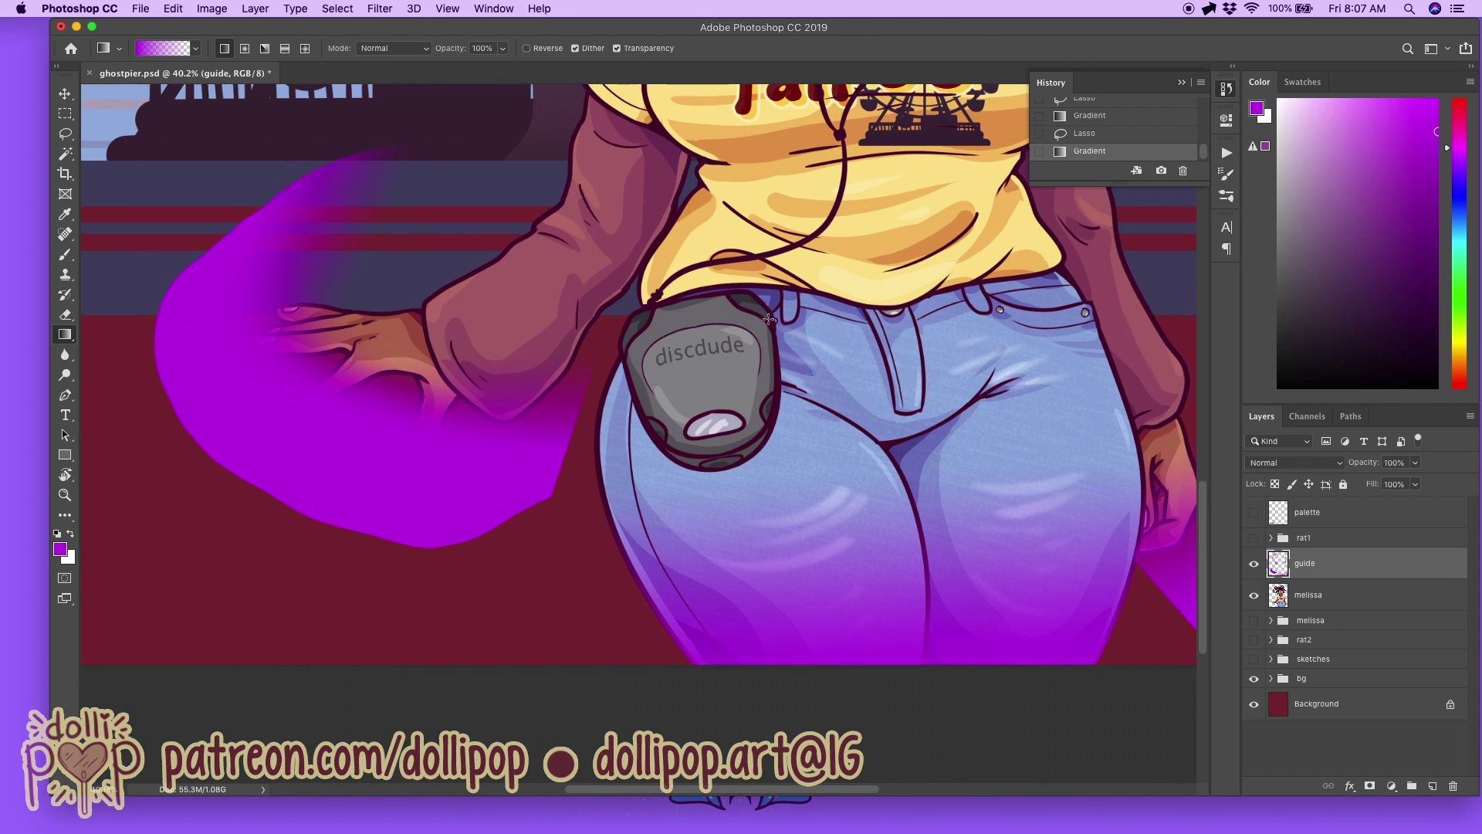
{"action": "scroll", "coordinate": [435, 527], "scroll_direction": "right", "scroll_amount": 5}
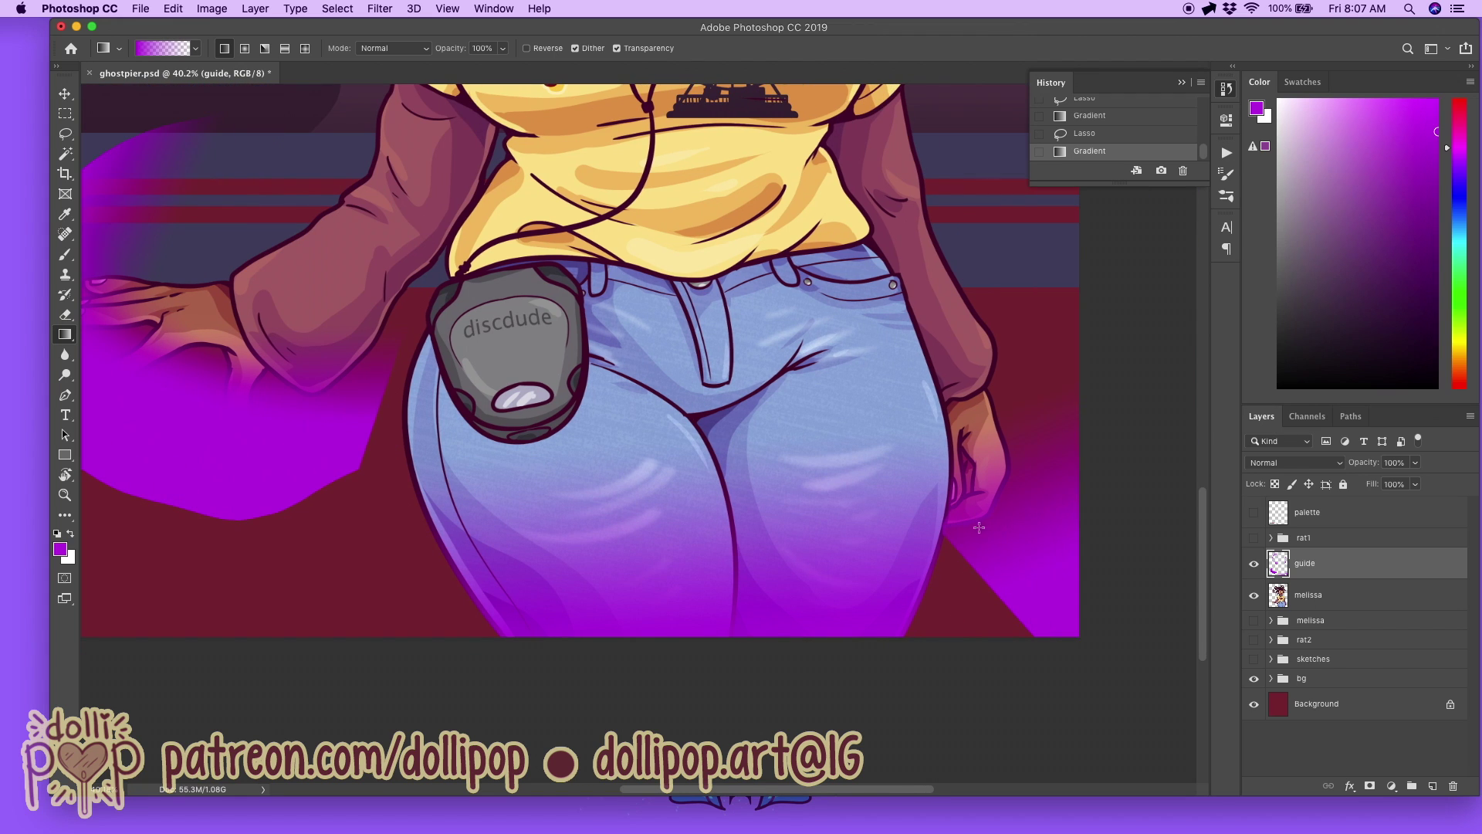
{"action": "scroll", "coordinate": [994, 521], "scroll_direction": "left", "scroll_amount": 3}
{"action": "scroll", "coordinate": [818, 501], "scroll_direction": "up", "scroll_amount": 2}
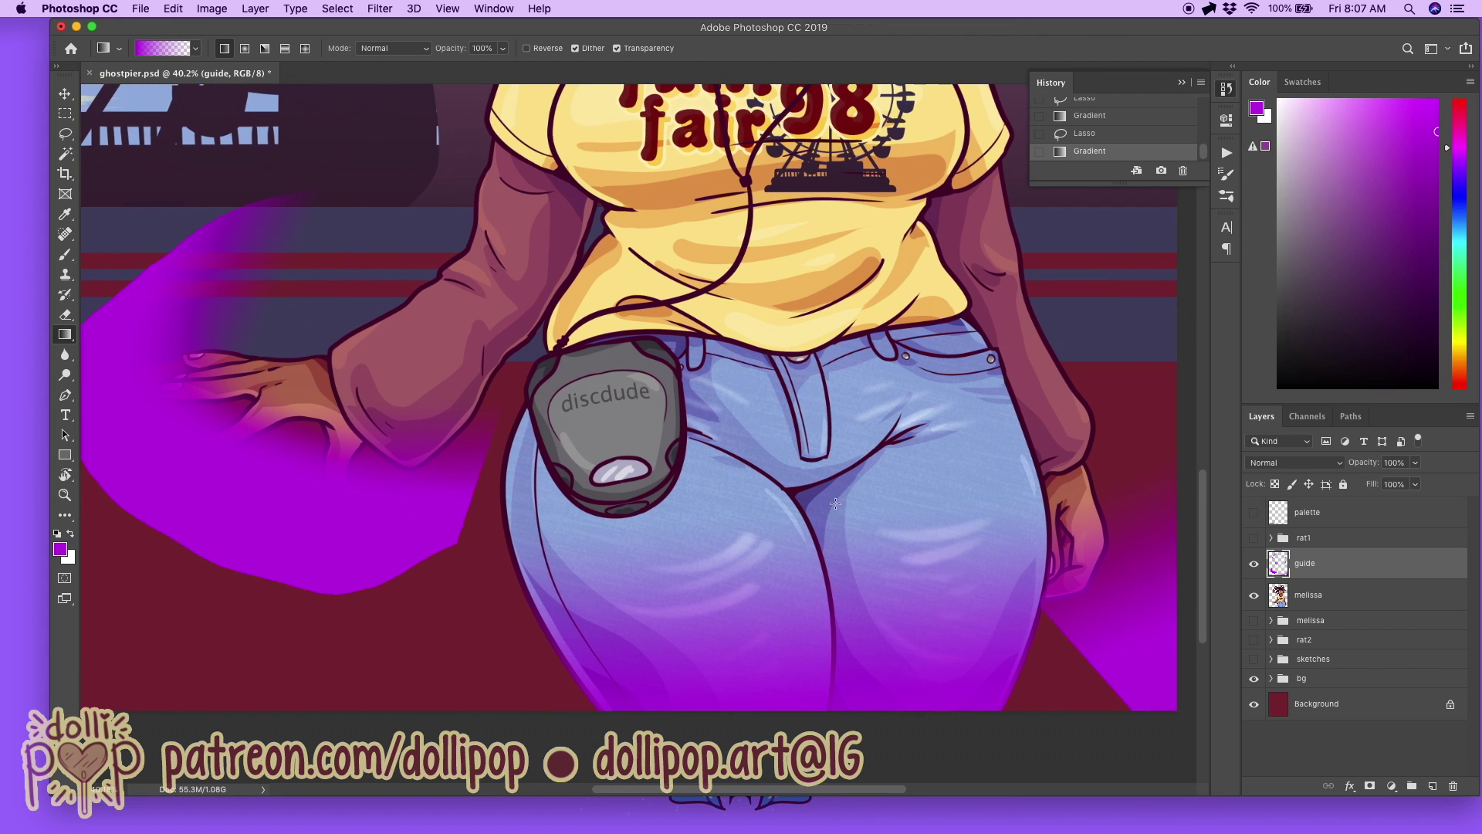
{"action": "scroll", "coordinate": [835, 503], "scroll_direction": "up", "scroll_amount": 2}
{"action": "scroll", "coordinate": [764, 486], "scroll_direction": "left", "scroll_amount": 3}
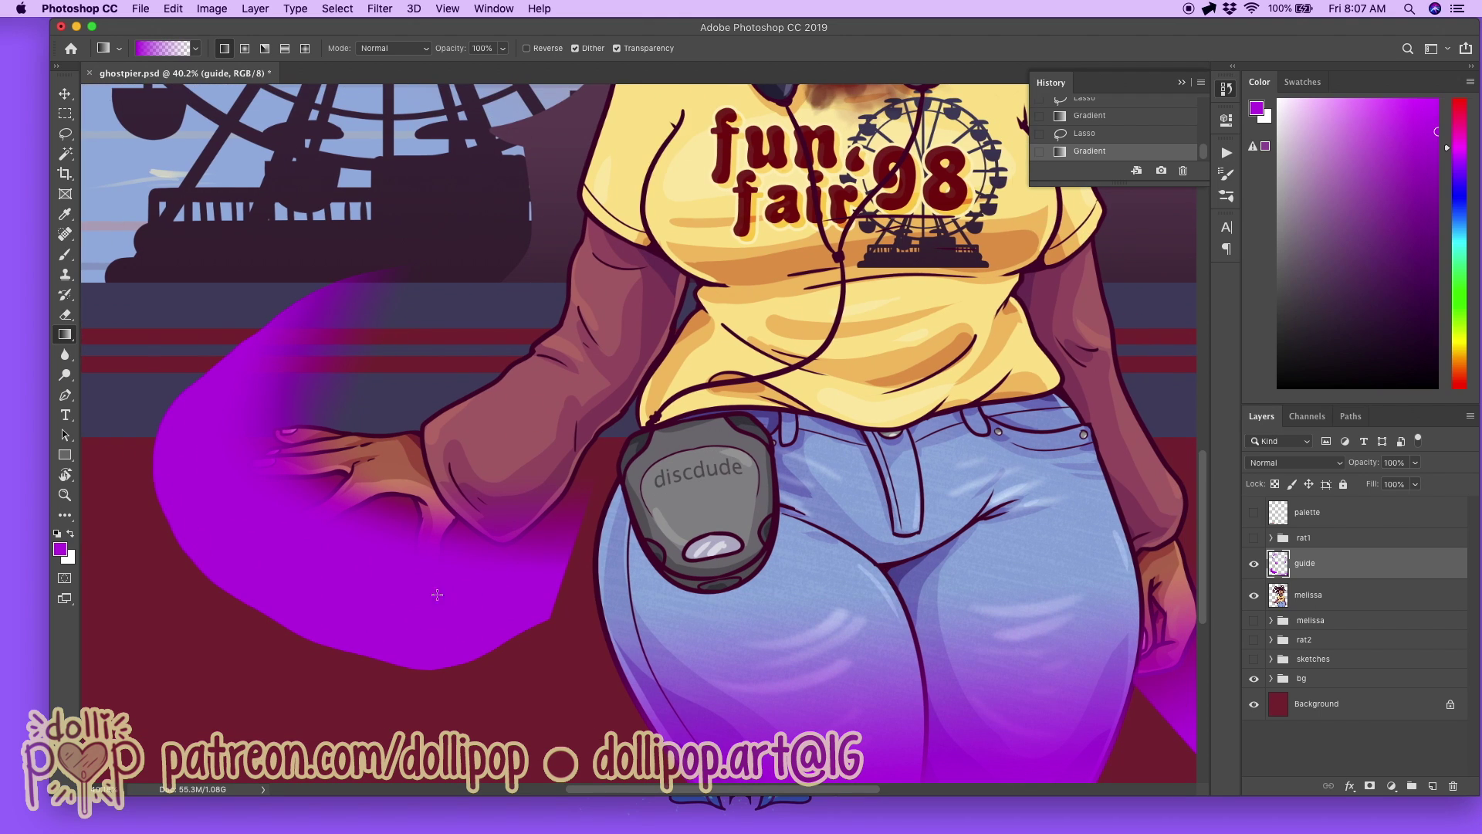
{"action": "left_click", "coordinate": [75, 136]}
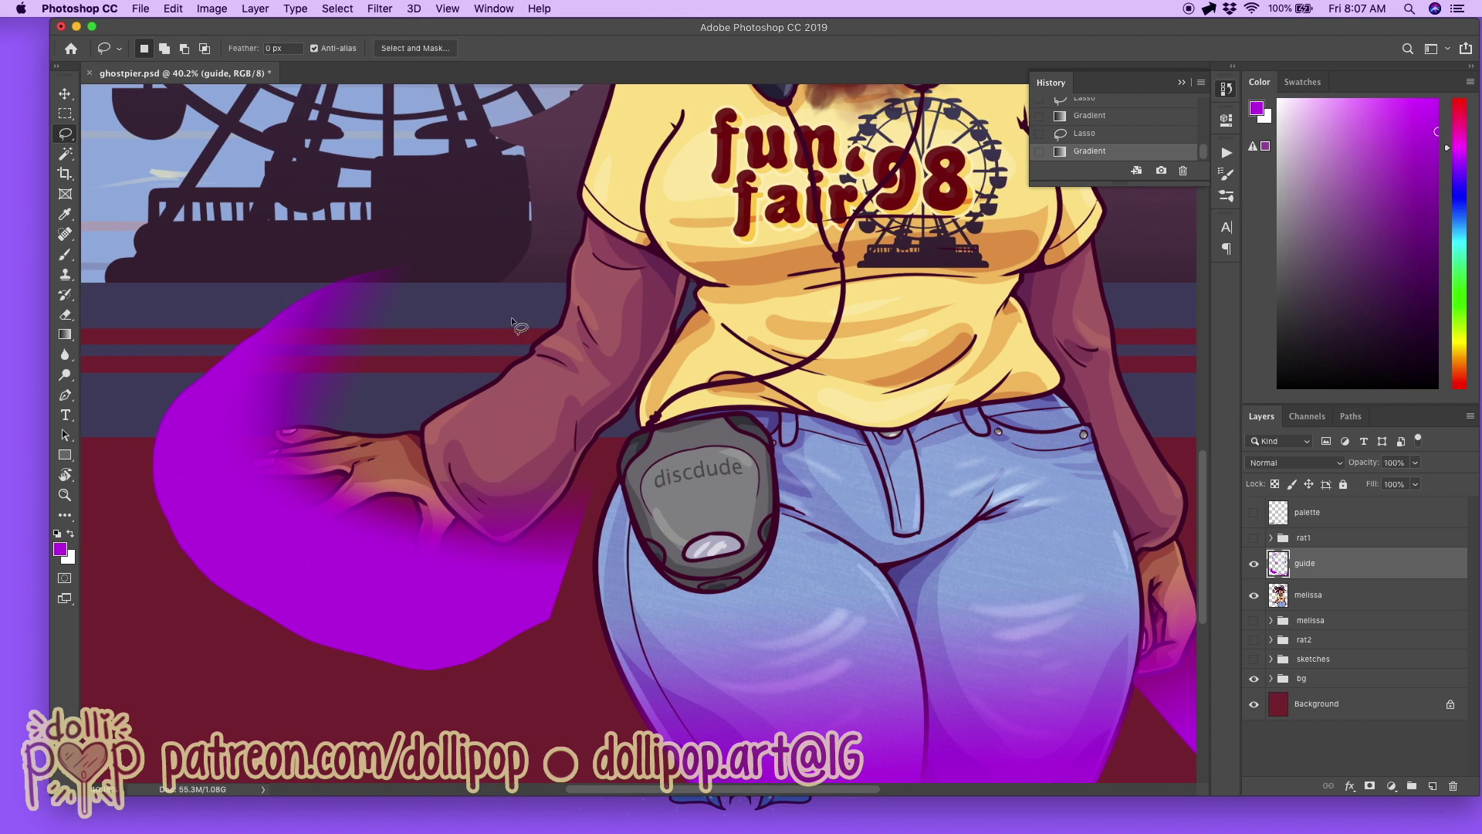
{"action": "mouse_move", "coordinate": [522, 720]}
{"action": "left_mouse_down"}
{"action": "mouse_move", "coordinate": [189, 711]}
{"action": "mouse_move", "coordinate": [122, 398]}
{"action": "mouse_move", "coordinate": [355, 246]}
{"action": "left_mouse_up"}
{"action": "key", "text": "Delete"}
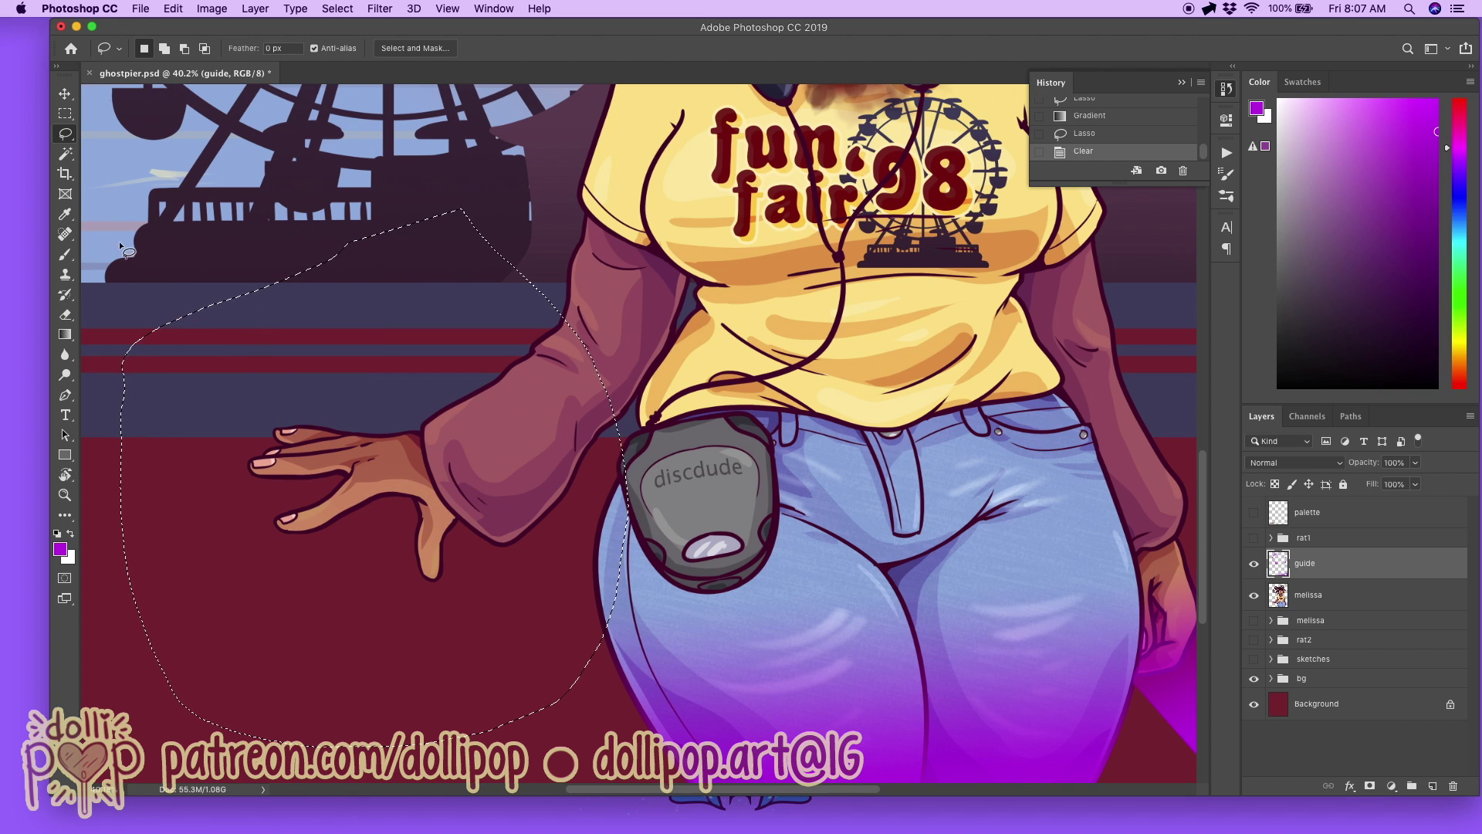
Step: Fade purple gradients across the cleared hand area, one inward from beyond the fingertips and one upward from below the hand
{"action": "left_click", "coordinate": [64, 335]}
{"action": "left_click_drag", "start_coordinate": [159, 424], "coordinate": [379, 426]}
{"action": "left_click_drag", "start_coordinate": [471, 663], "coordinate": [444, 514]}
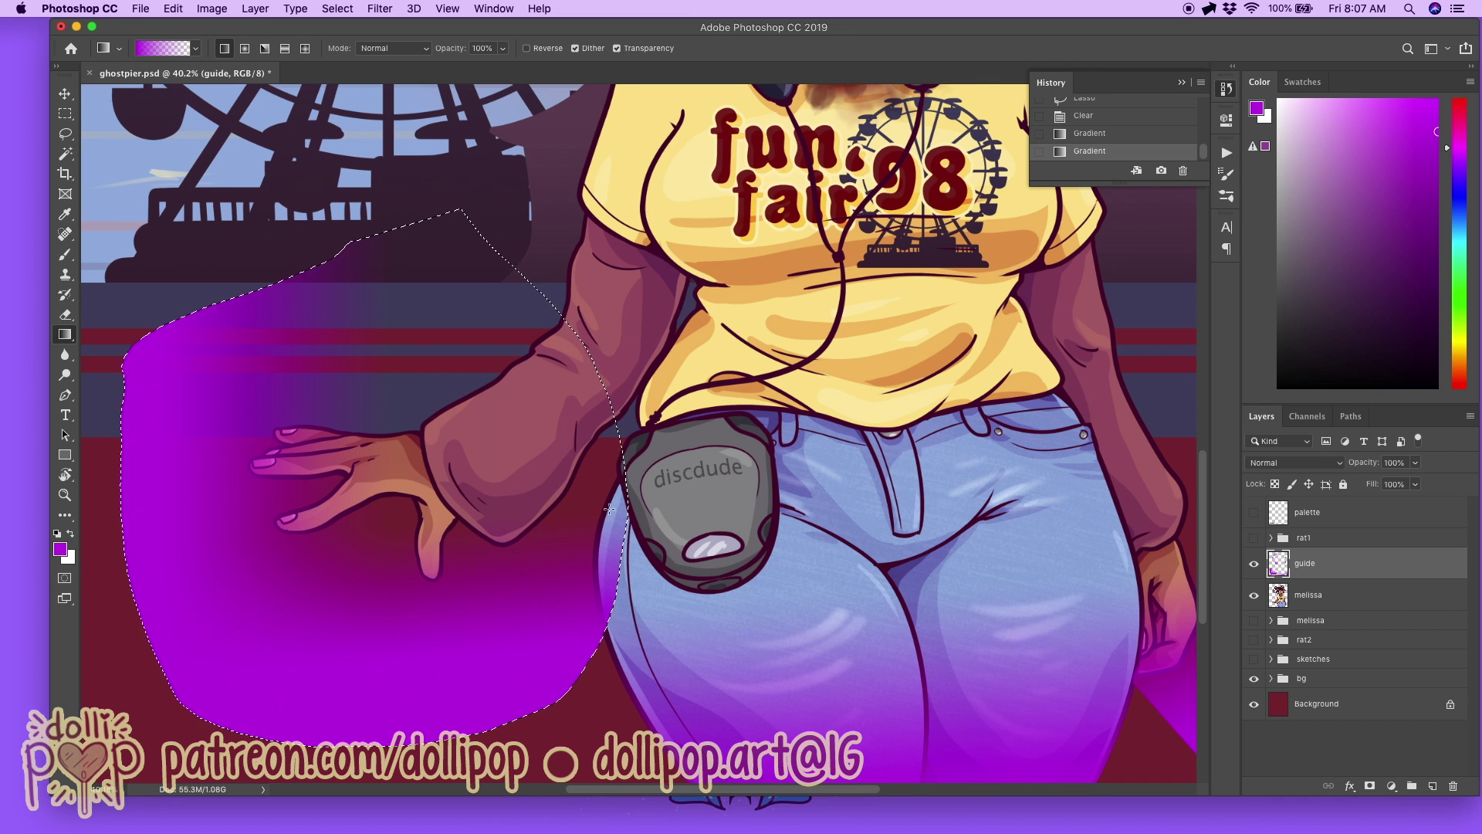
Step: Lasso the long pointed hair strand at the top of the head and fade a purple gradient inward from its tip
{"action": "scroll", "coordinate": [541, 526], "scroll_direction": "up", "scroll_amount": 10}
{"action": "scroll", "coordinate": [610, 510], "scroll_direction": "up", "scroll_amount": 5}
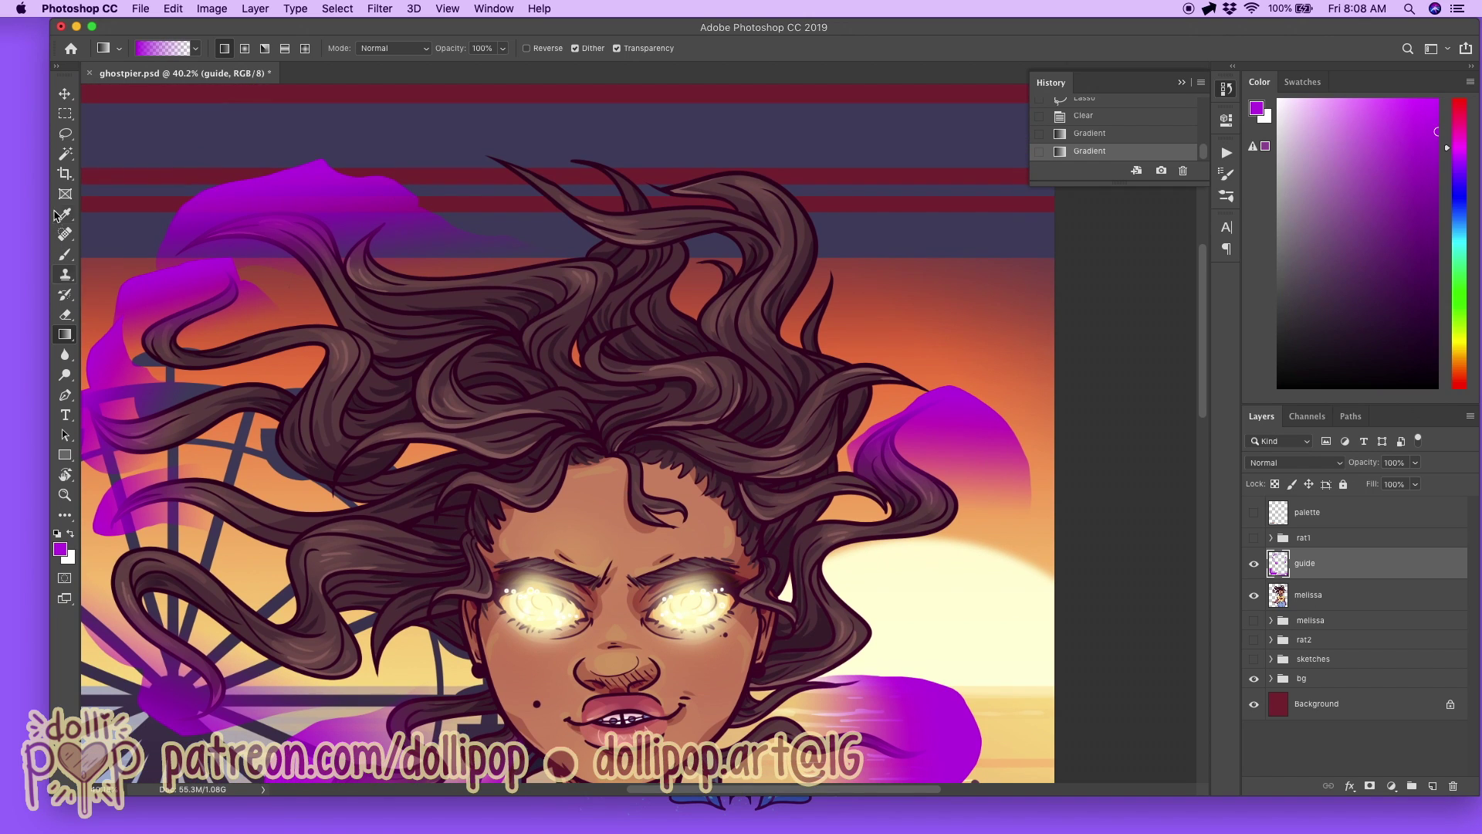
{"action": "left_click", "coordinate": [65, 133]}
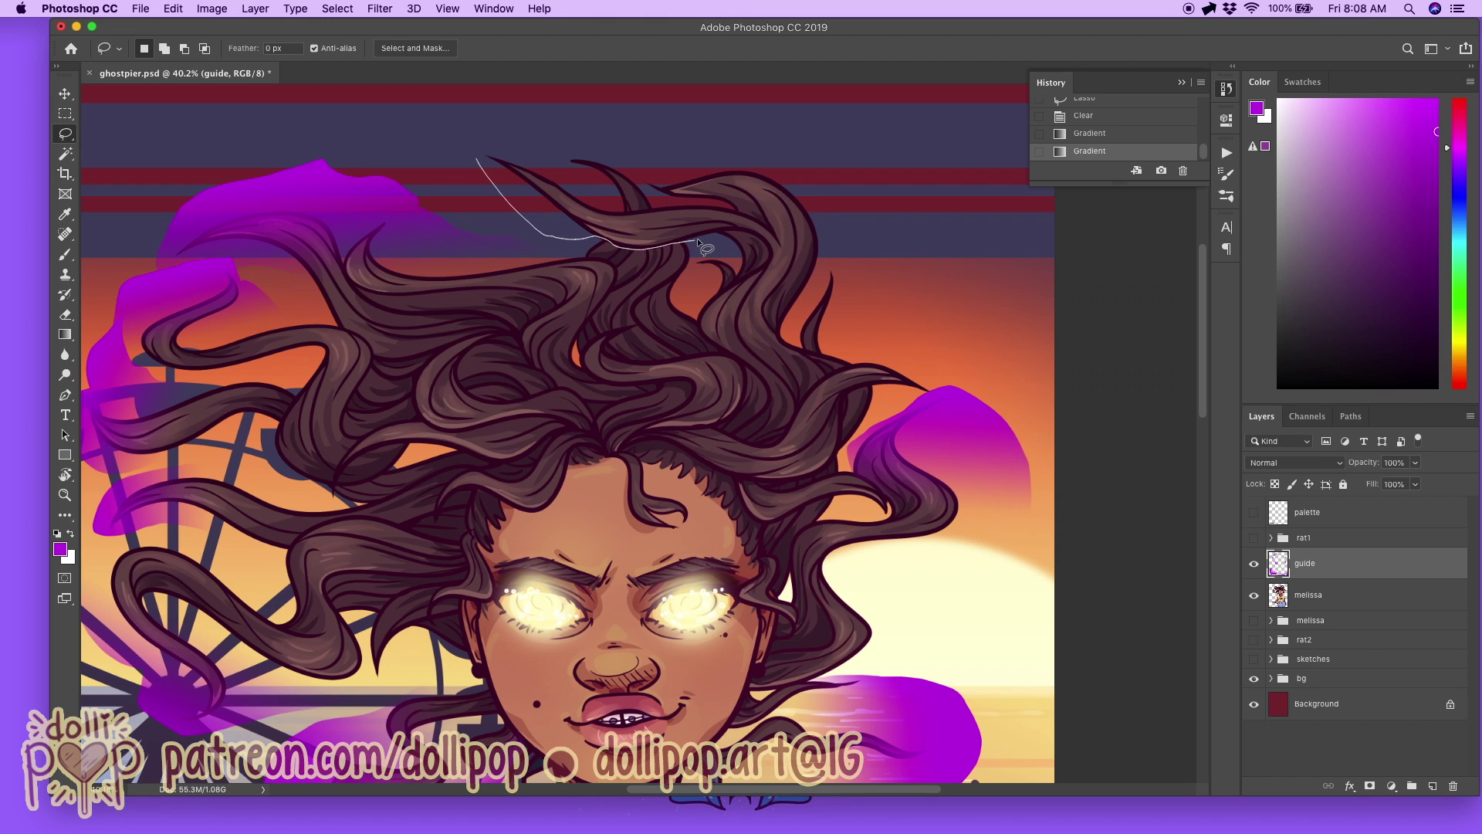
{"action": "left_click_drag", "start_coordinate": [715, 235], "coordinate": [725, 233]}
{"action": "mouse_move", "coordinate": [478, 158]}
{"action": "left_mouse_down"}
{"action": "mouse_move", "coordinate": [583, 208]}
{"action": "mouse_move", "coordinate": [741, 218]}
{"action": "mouse_move", "coordinate": [641, 230]}
{"action": "mouse_move", "coordinate": [563, 206]}
{"action": "mouse_move", "coordinate": [537, 180]}
{"action": "mouse_move", "coordinate": [630, 217]}
{"action": "left_mouse_up"}
{"action": "key", "text": "shift"}
{"action": "key", "text": "shift"}
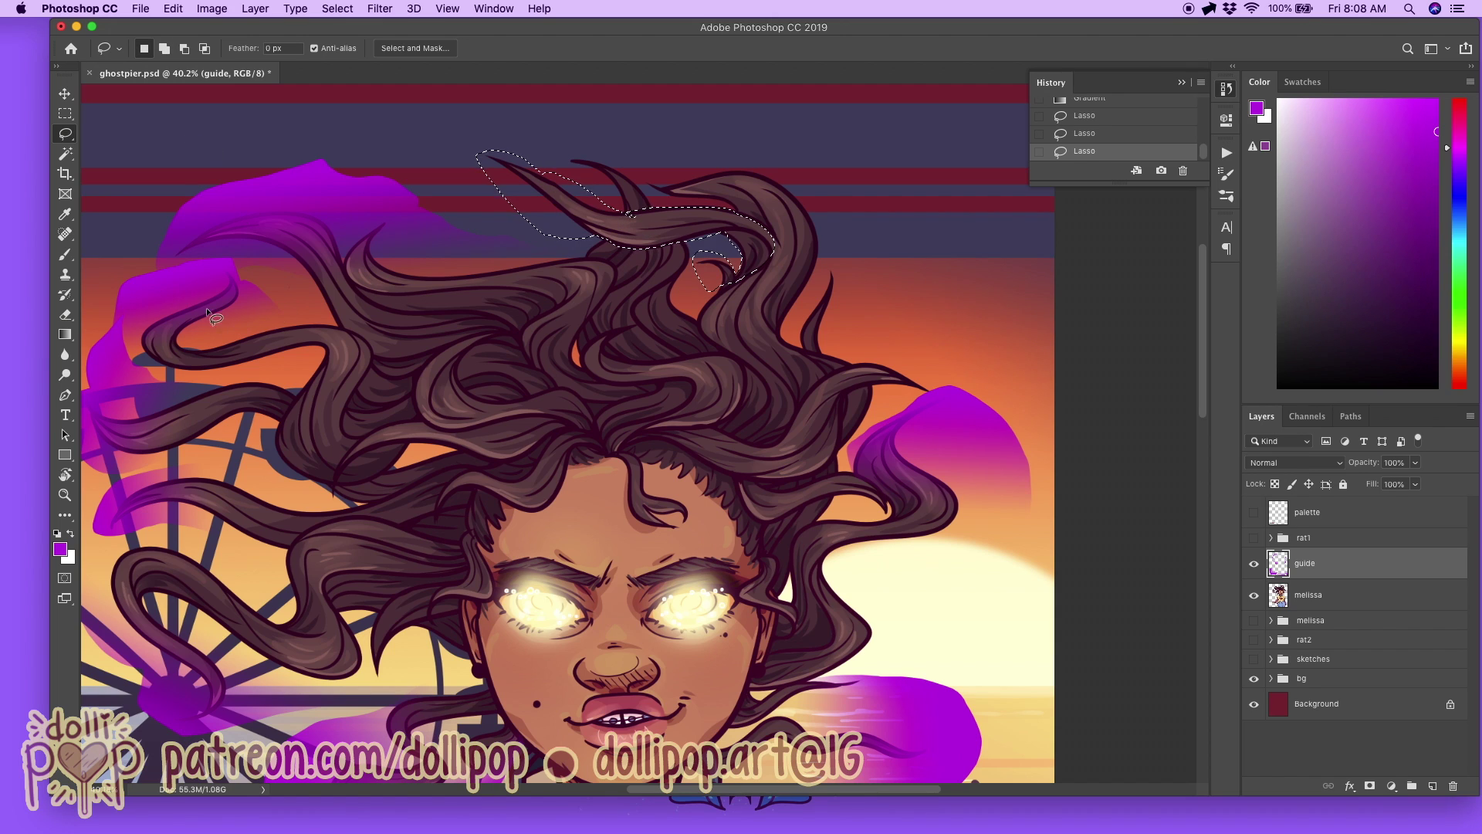
{"action": "left_click", "coordinate": [65, 335]}
{"action": "left_click_drag", "start_coordinate": [480, 148], "coordinate": [610, 215]}
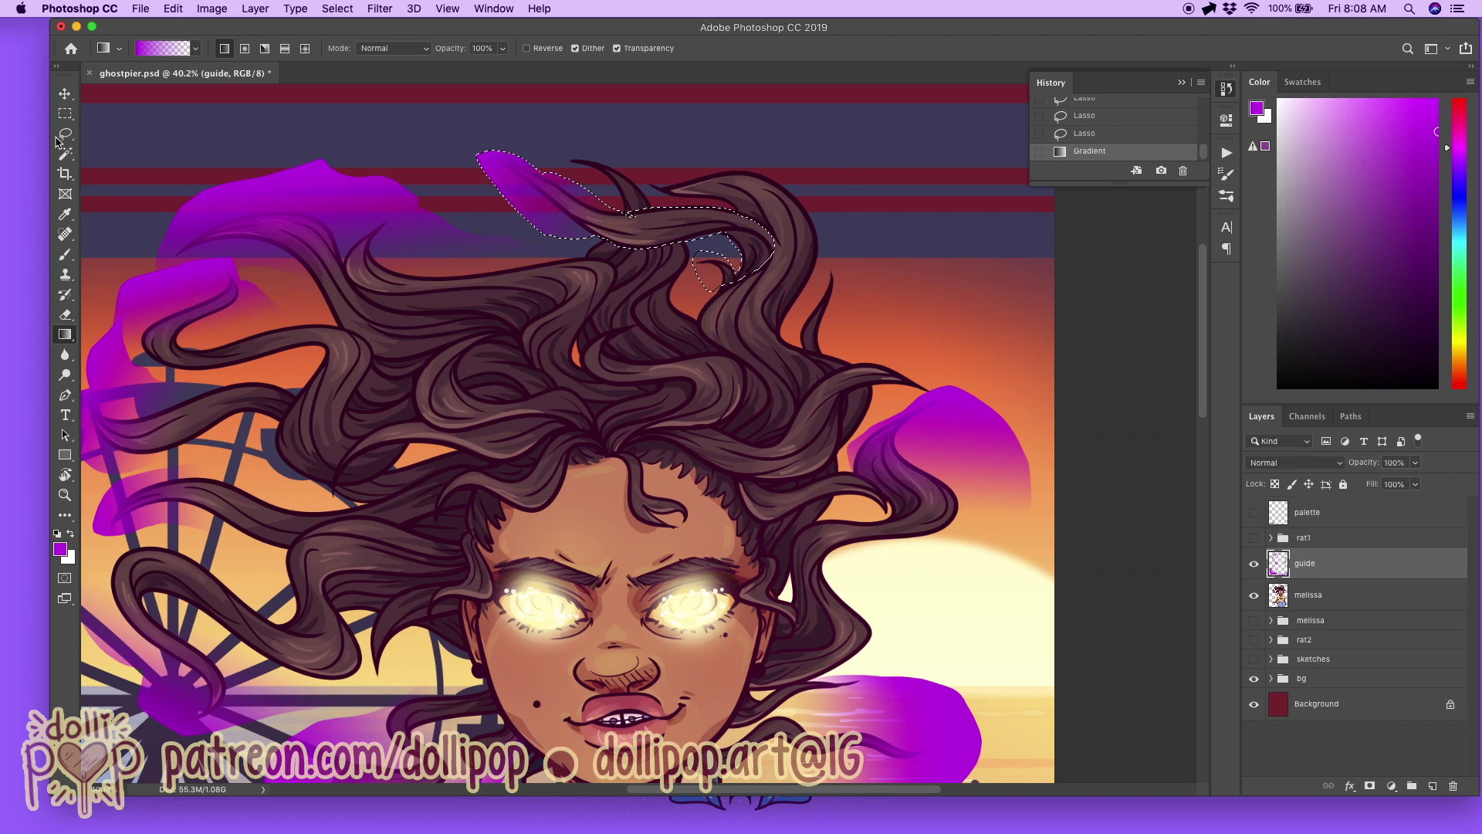
Step: Lasso the short hair tip beside the long pointed strand and fade purple diagonally down from above it
{"action": "key", "text": "l"}
{"action": "left_click_drag", "start_coordinate": [640, 165], "coordinate": [663, 200]}
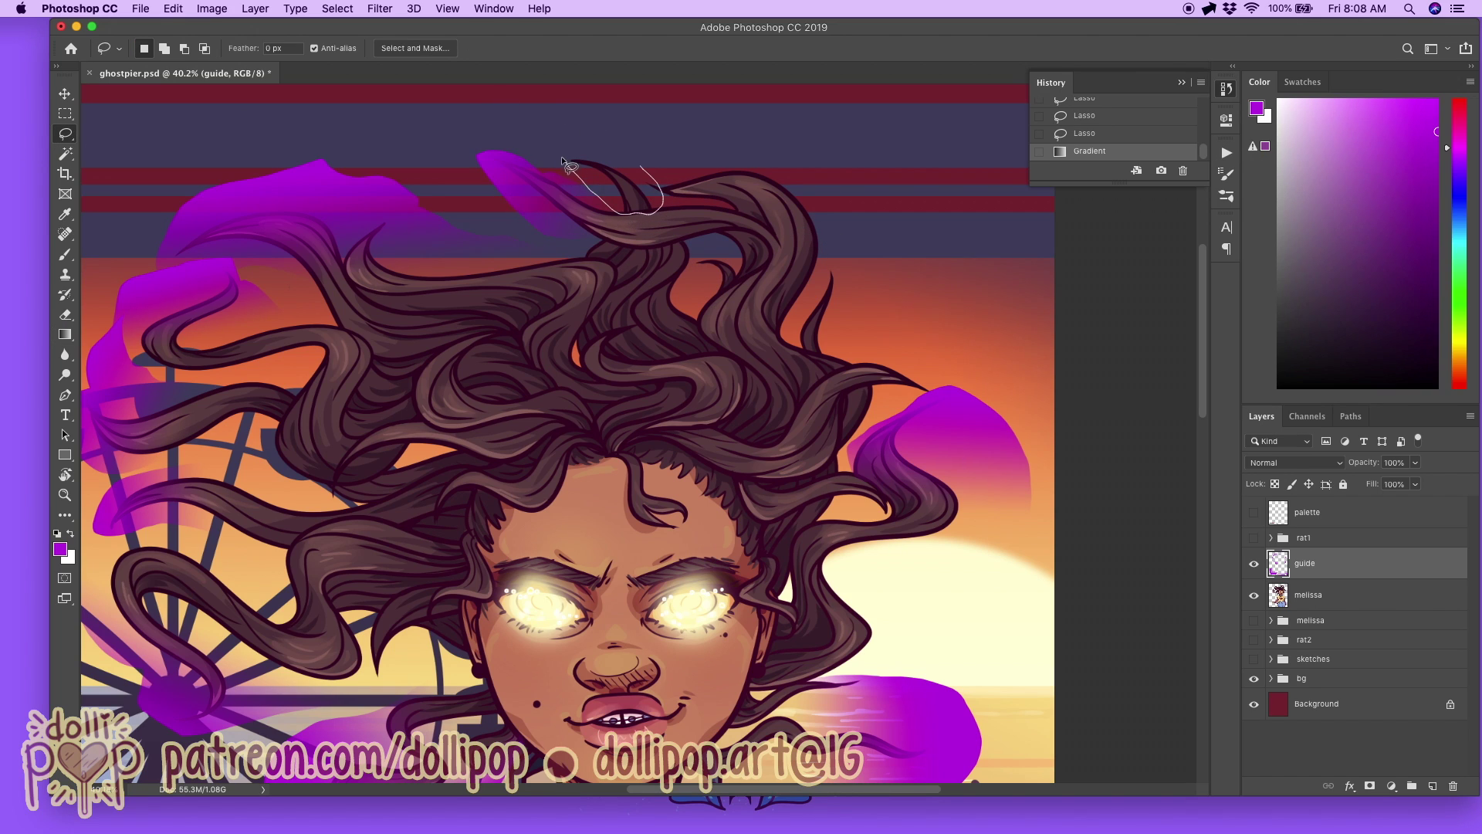
{"action": "left_click_drag", "start_coordinate": [647, 149], "coordinate": [666, 202]}
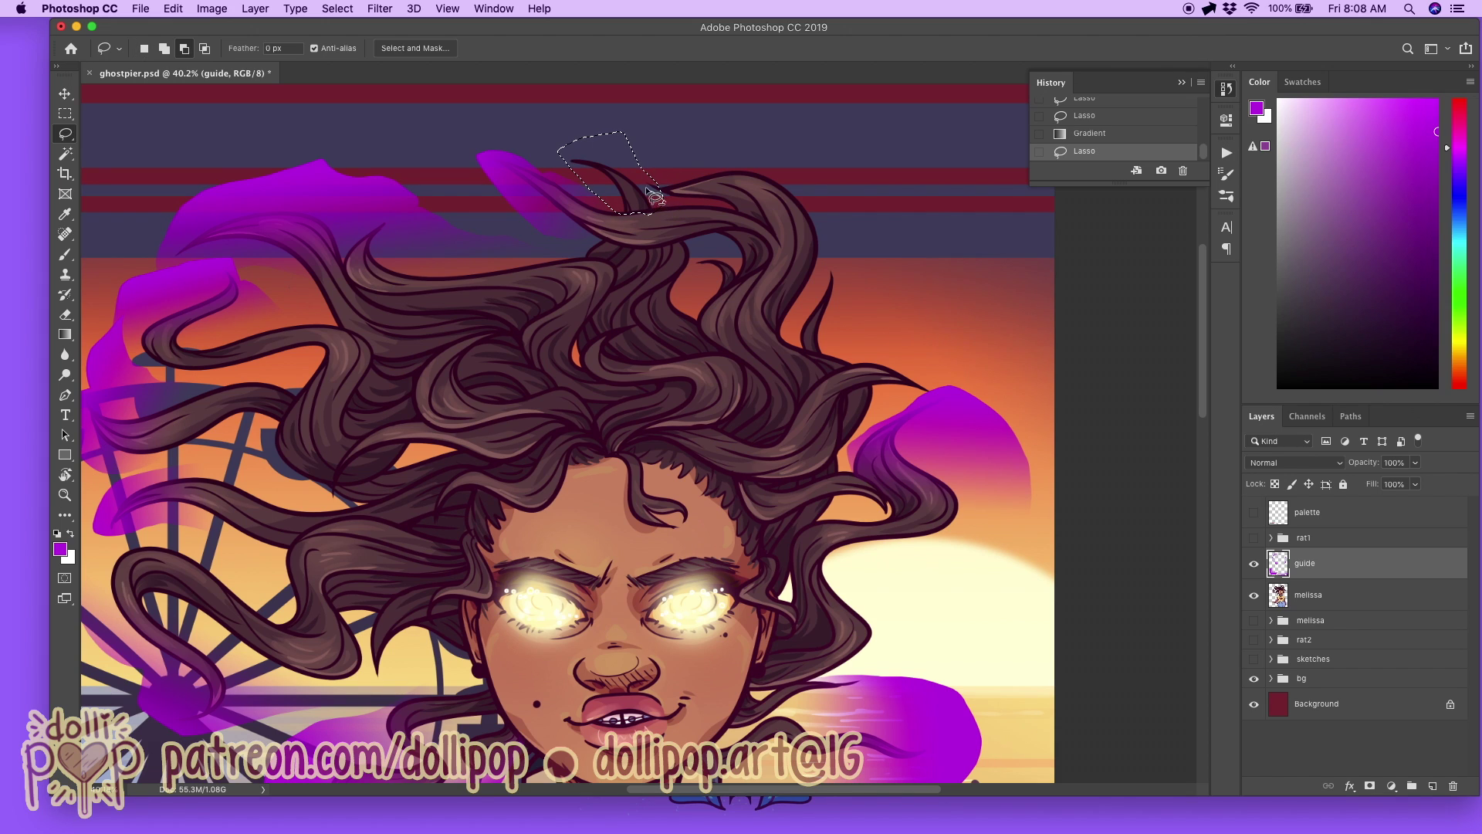
{"action": "key", "text": "g"}
{"action": "left_click_drag", "start_coordinate": [551, 105], "coordinate": [631, 184]}
Step: Lasso the next top hair strand, trim the selection along its lower edge, and fade purple inward from its tip
{"action": "key", "text": "l"}
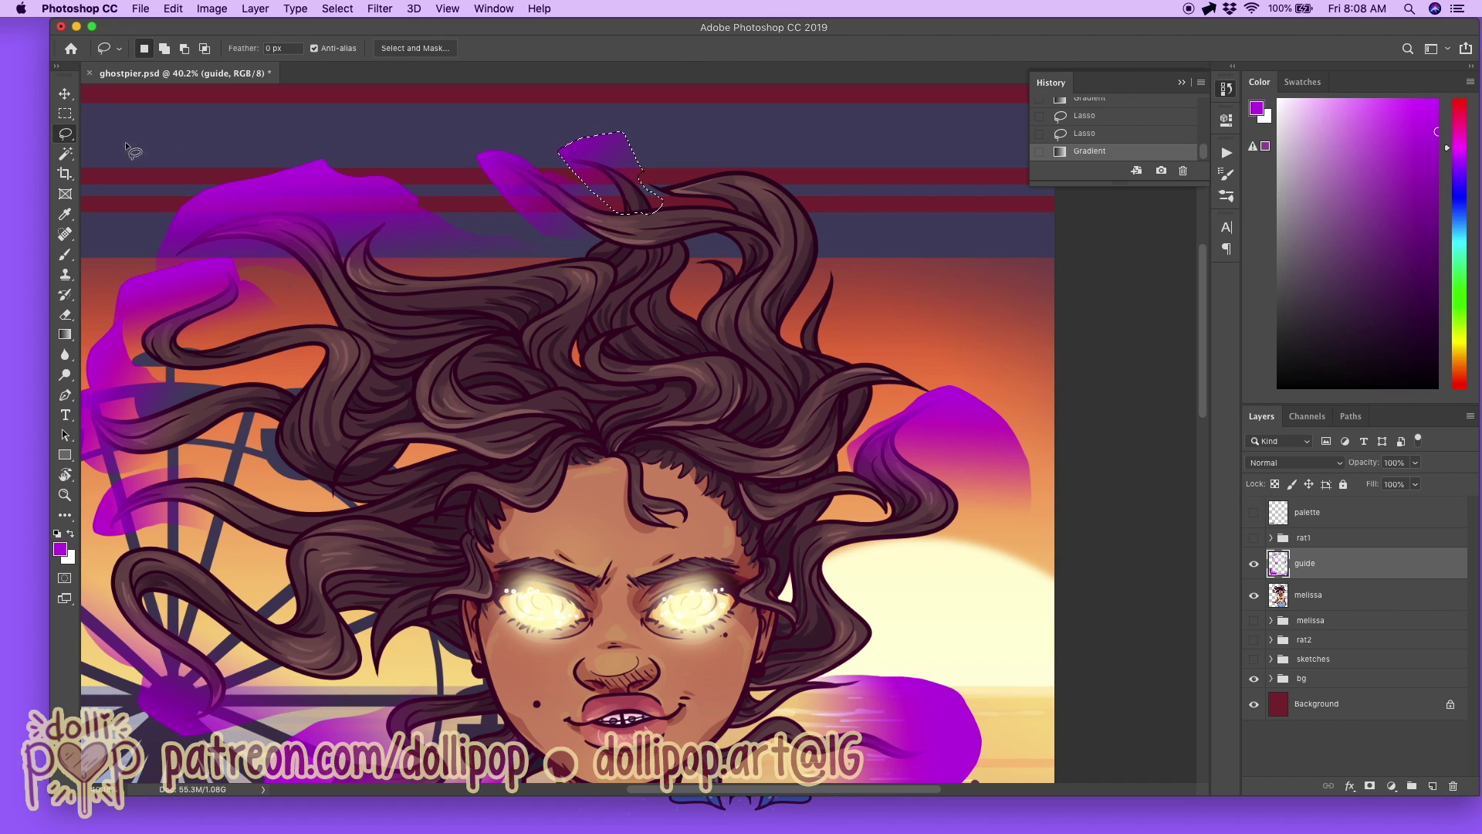
{"action": "mouse_move", "coordinate": [732, 215]}
{"action": "left_mouse_down"}
{"action": "mouse_move", "coordinate": [867, 225]}
{"action": "mouse_move", "coordinate": [756, 152]}
{"action": "mouse_move", "coordinate": [610, 147]}
{"action": "left_mouse_up"}
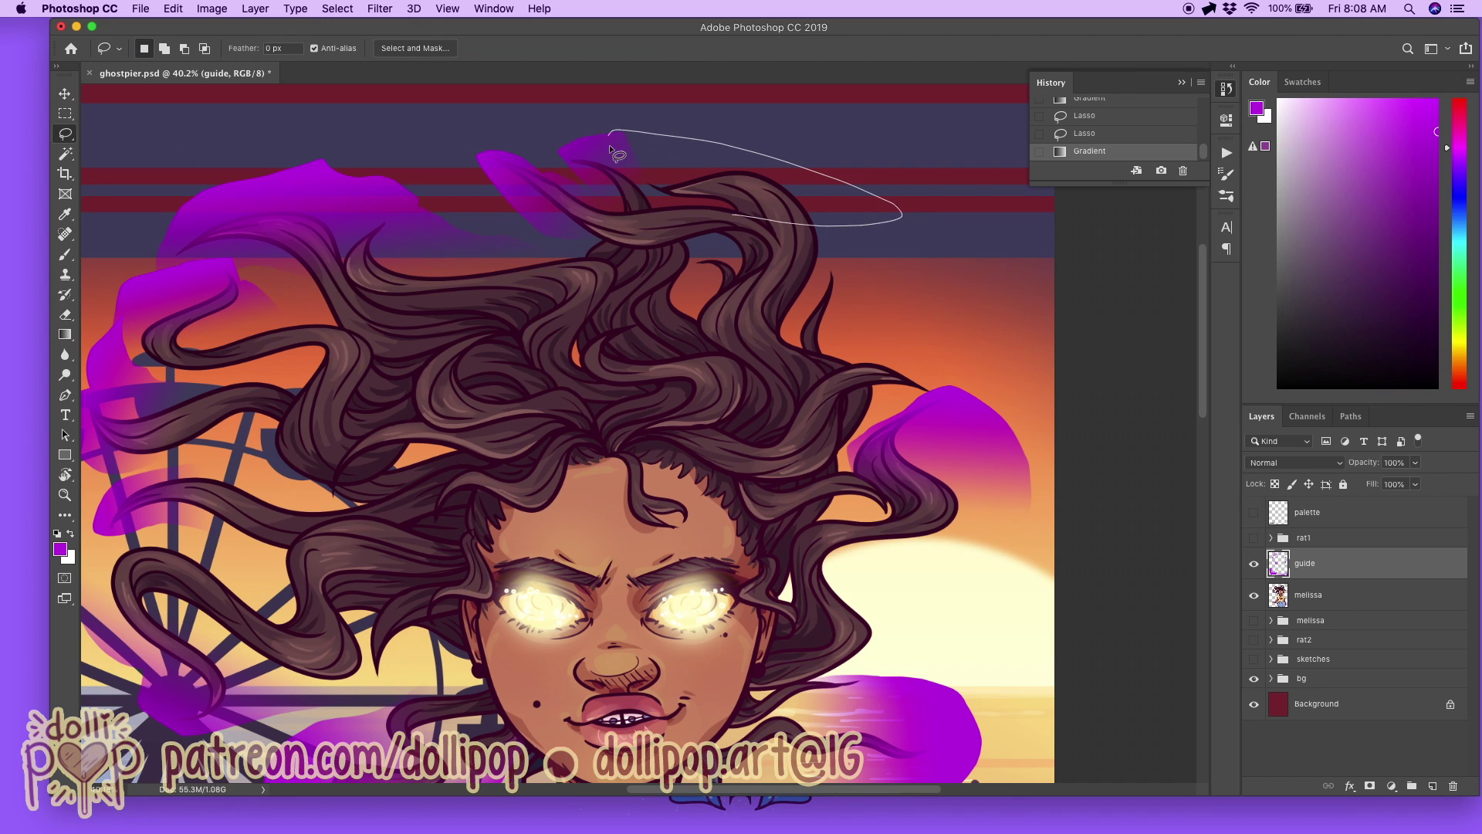
{"action": "left_click_drag", "start_coordinate": [735, 217], "coordinate": [734, 215]}
{"action": "key", "text": "alt"}
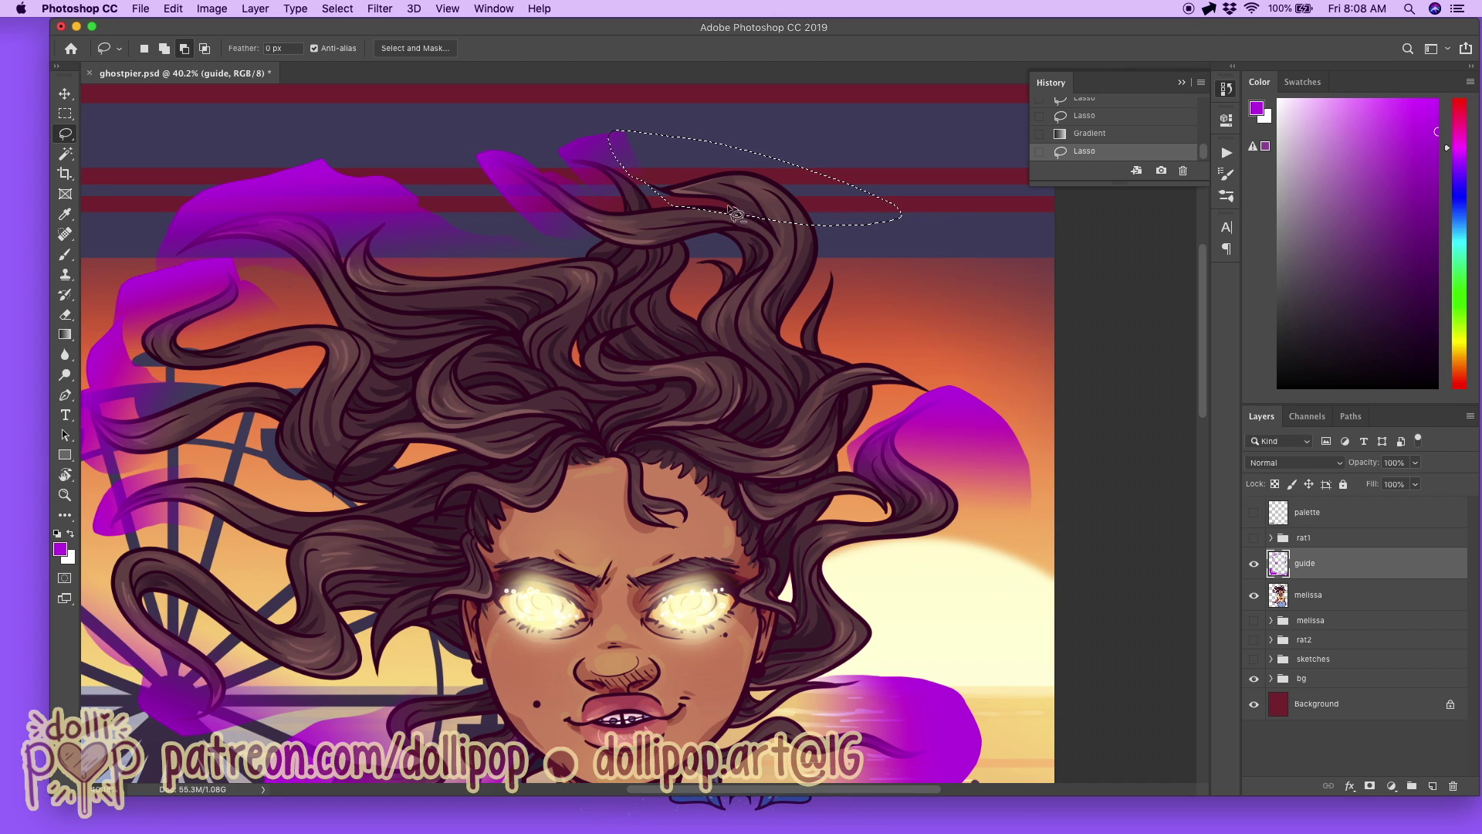
{"action": "left_click_drag", "start_coordinate": [679, 214], "coordinate": [673, 210]}
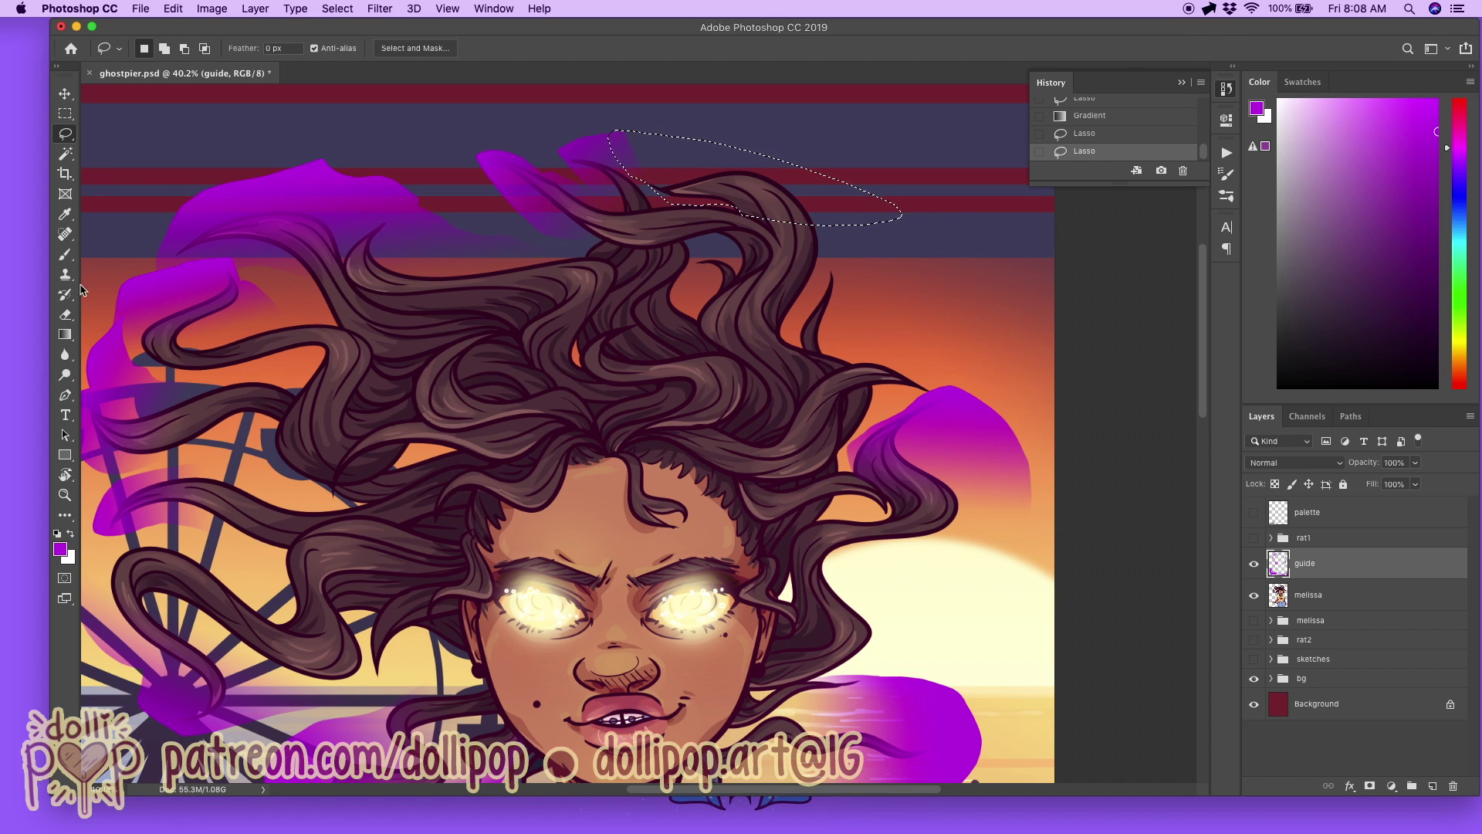
{"action": "left_click", "coordinate": [66, 335]}
{"action": "left_click_drag", "start_coordinate": [625, 150], "coordinate": [765, 181]}
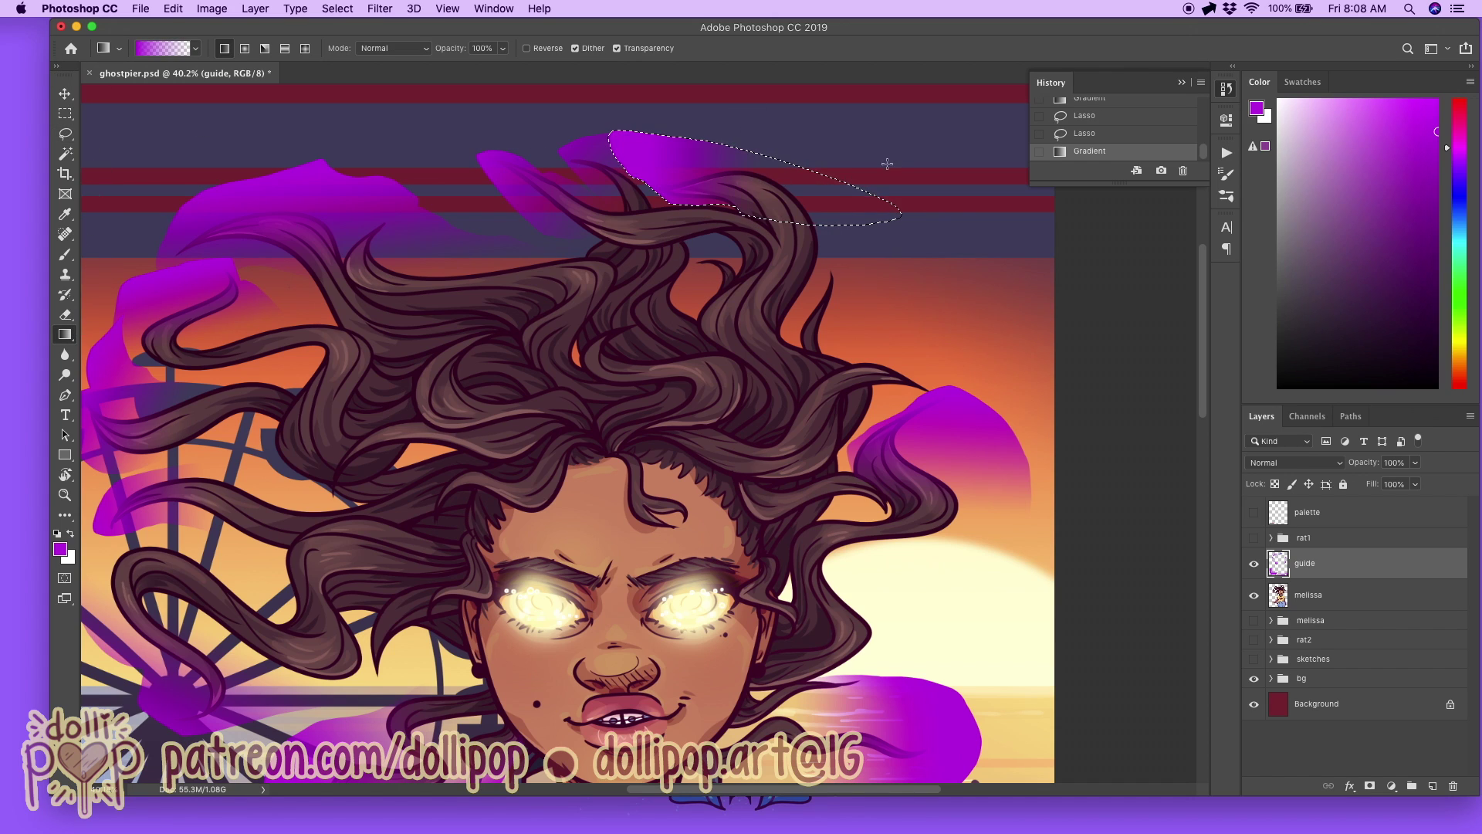
Step: Lasso the pointed hair strand just above the purple area over the sun and extend the selection past its tip
{"action": "left_click", "coordinate": [66, 134]}
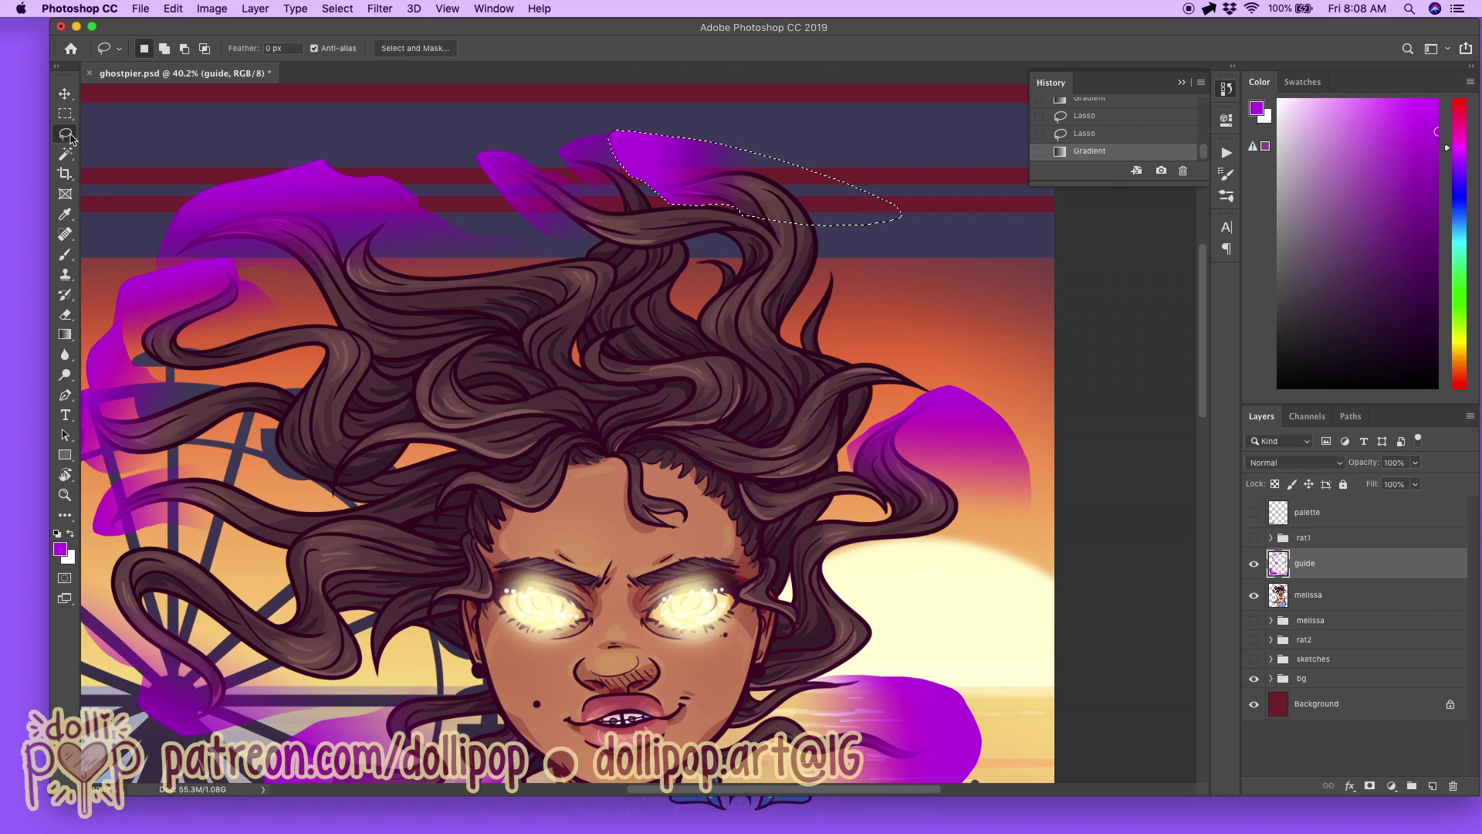
{"action": "left_click_drag", "start_coordinate": [932, 335], "coordinate": [934, 380]}
{"action": "mouse_move", "coordinate": [862, 369]}
{"action": "left_mouse_down"}
{"action": "mouse_move", "coordinate": [957, 351]}
{"action": "mouse_move", "coordinate": [936, 338]}
{"action": "left_mouse_up"}
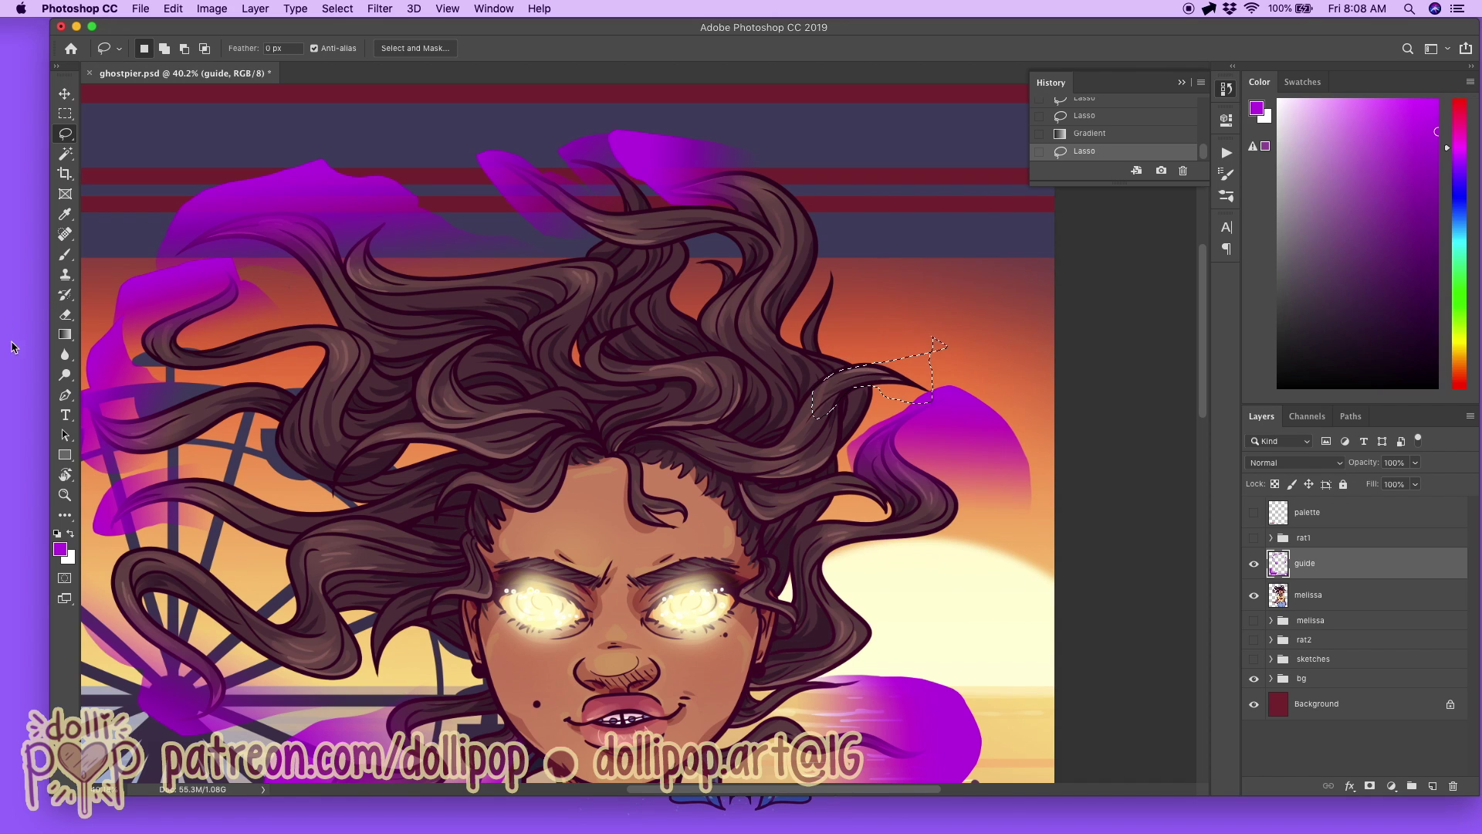
{"action": "left_click", "coordinate": [67, 335]}
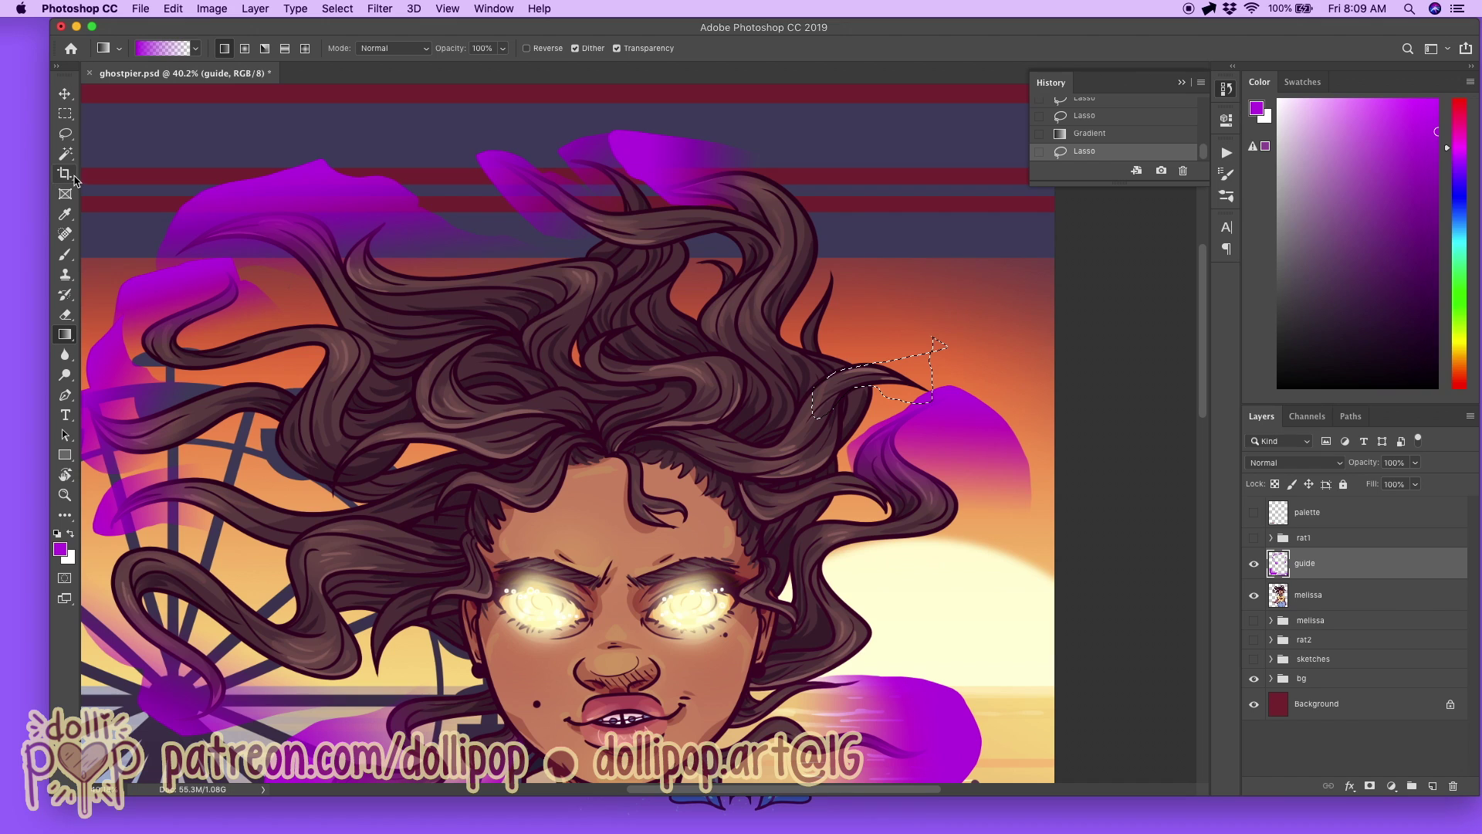
{"action": "left_click", "coordinate": [65, 133]}
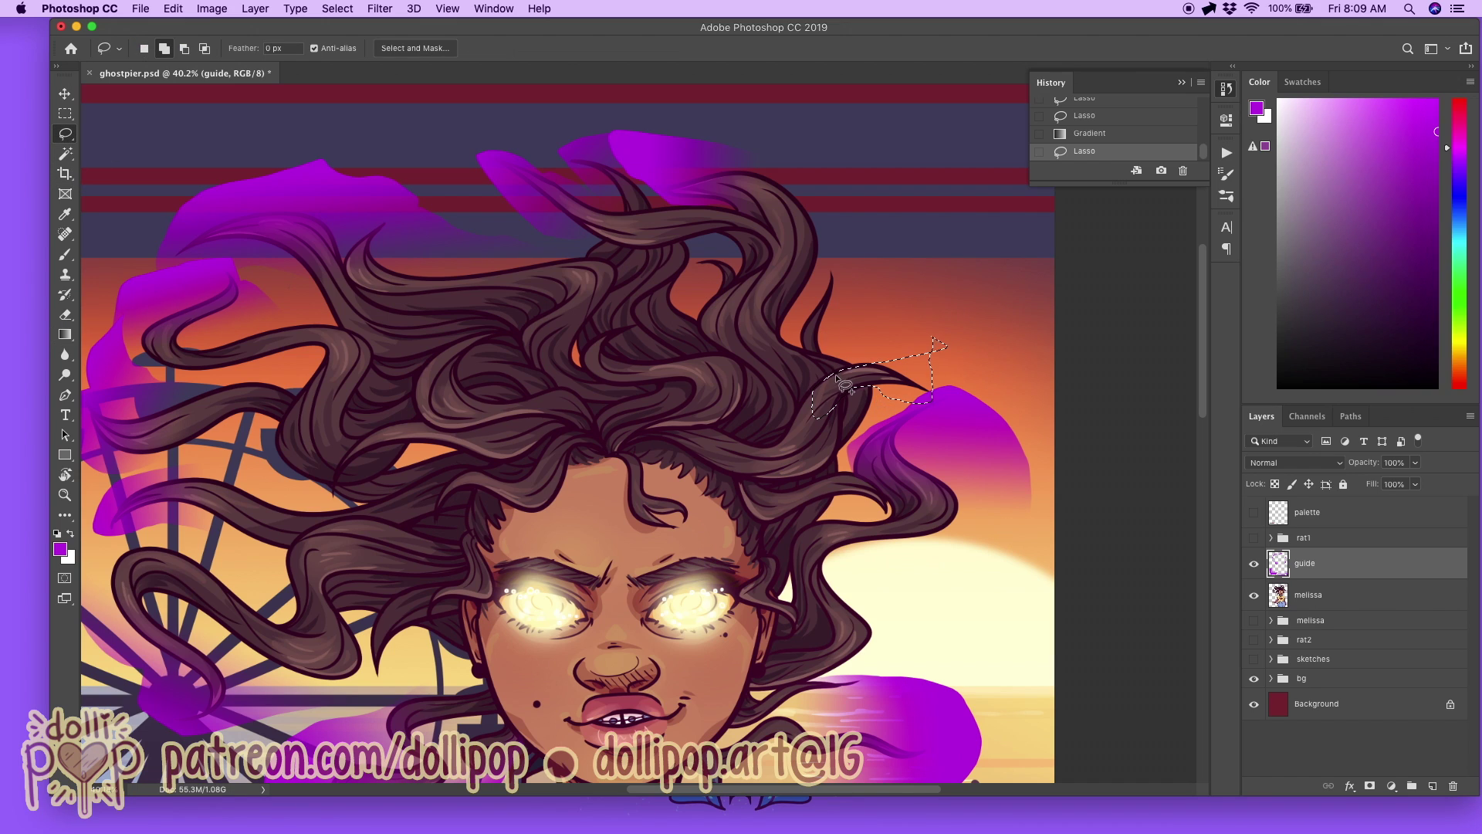
{"action": "left_click_drag", "start_coordinate": [826, 379], "coordinate": [934, 371]}
{"action": "mouse_move", "coordinate": [943, 383]}
{"action": "left_mouse_down"}
{"action": "mouse_move", "coordinate": [812, 395]}
{"action": "mouse_move", "coordinate": [850, 364]}
{"action": "mouse_move", "coordinate": [970, 381]}
{"action": "left_mouse_up"}
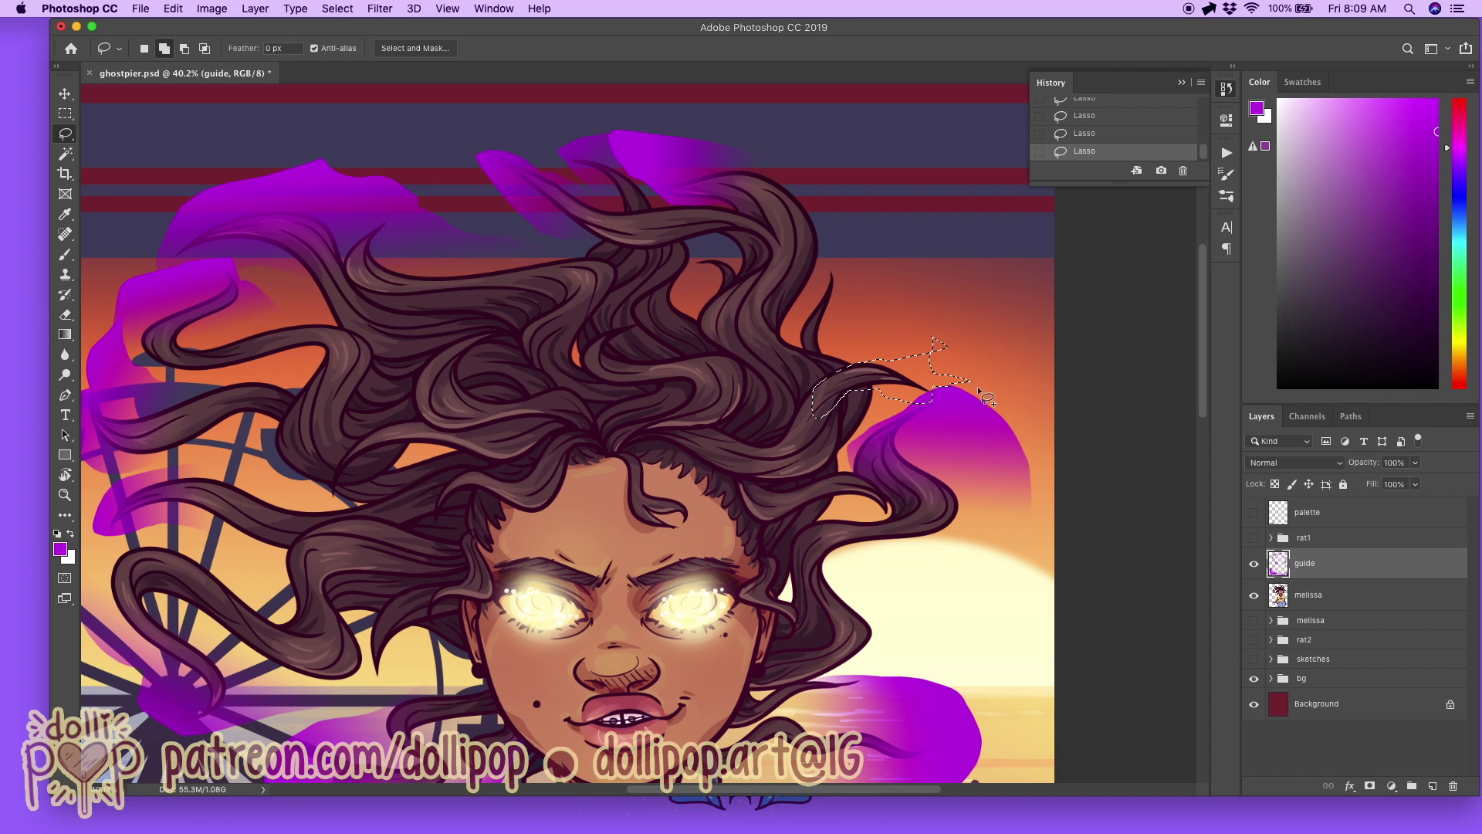
Step: Fade purple gradients inward from the tip of the selected strand above the sun, layering a second pass for stronger coverage
{"action": "left_click", "coordinate": [65, 334]}
{"action": "left_click_drag", "start_coordinate": [872, 389], "coordinate": [858, 392]}
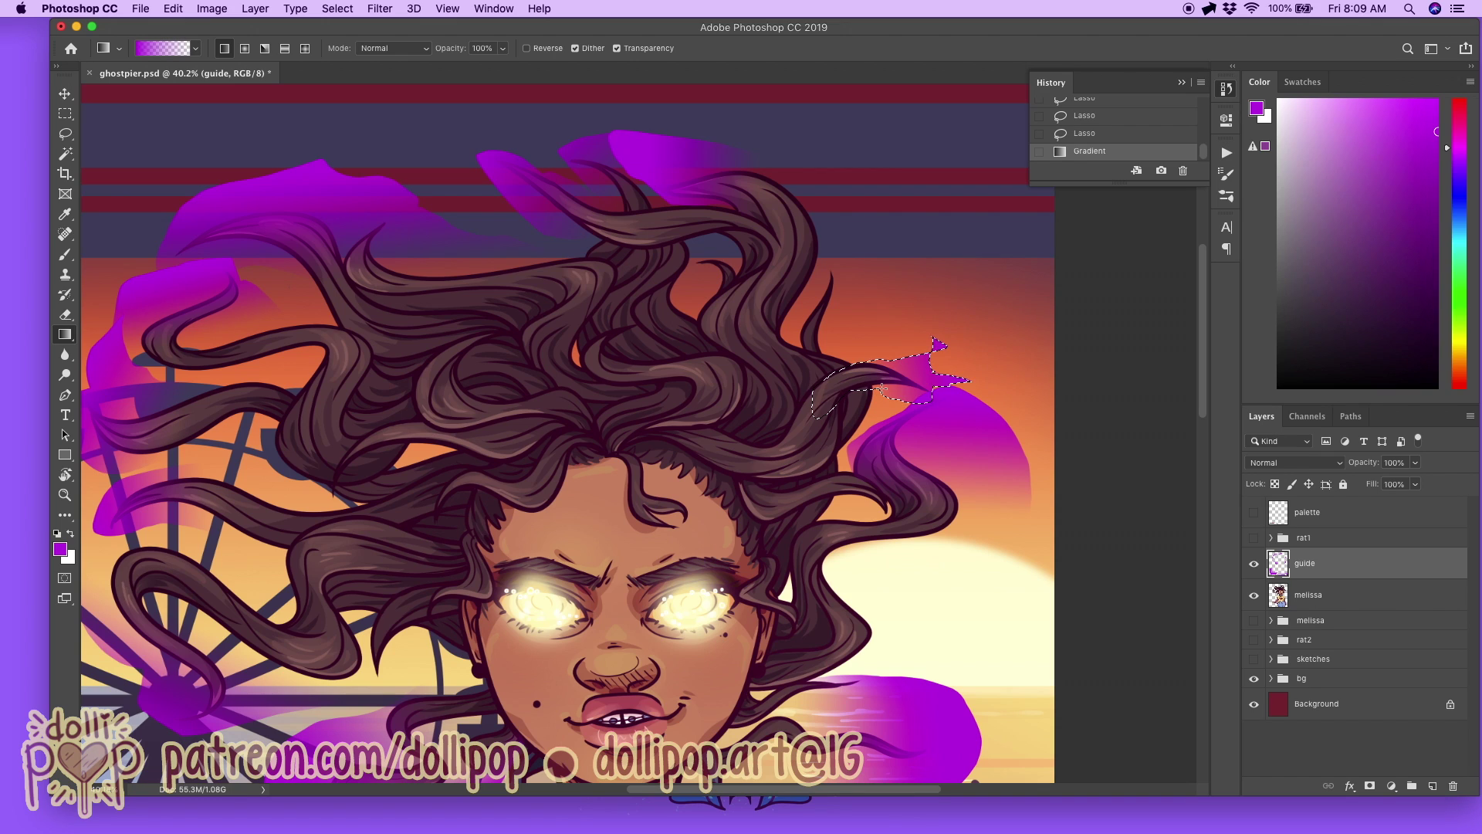
{"action": "left_click_drag", "start_coordinate": [959, 370], "coordinate": [872, 376]}
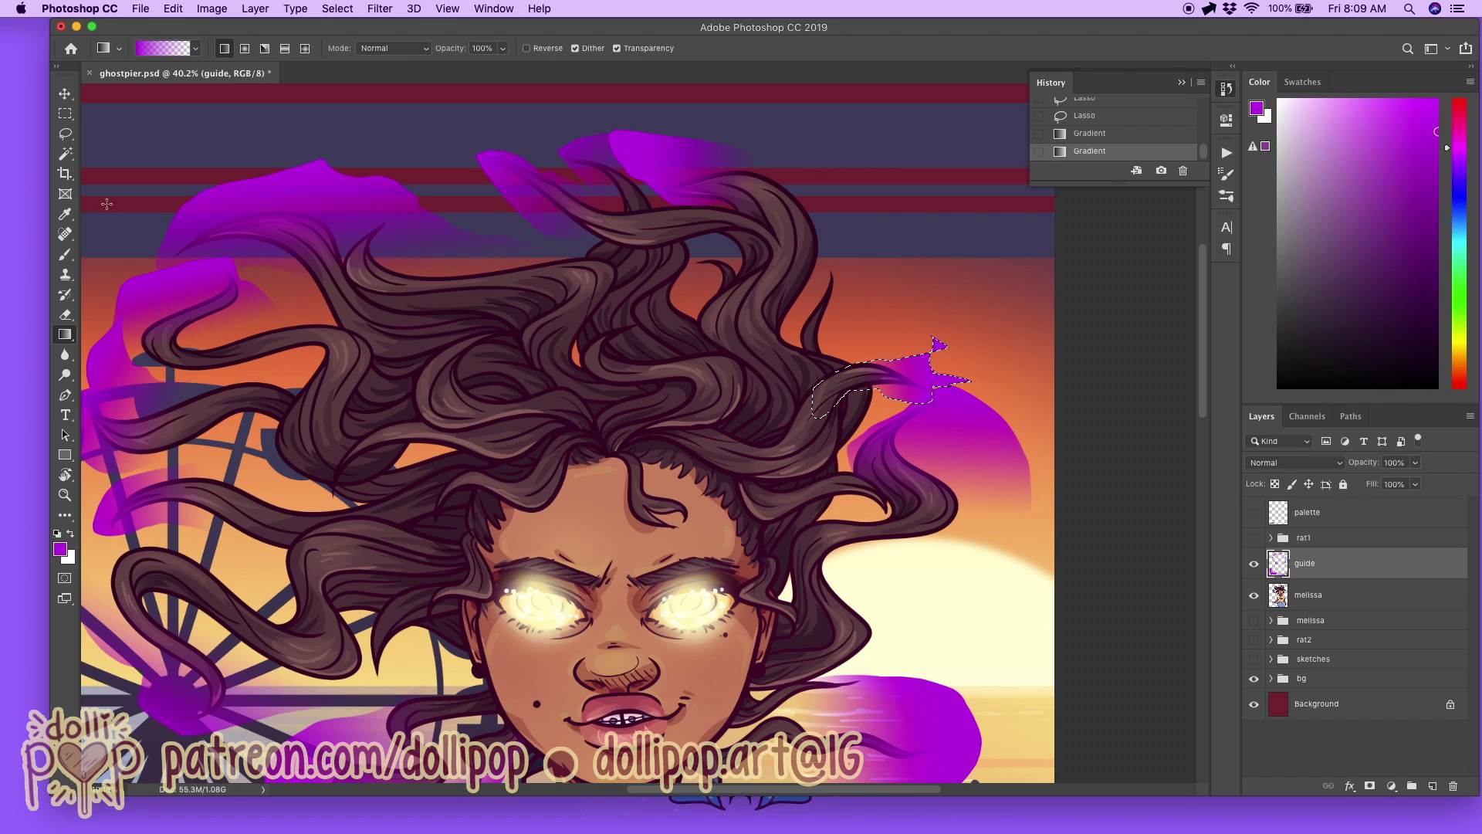
Step: Lasso the thin upright hair tip above the last strand and fade a purple gradient down from its point
{"action": "left_click", "coordinate": [65, 133]}
{"action": "left_click_drag", "start_coordinate": [852, 329], "coordinate": [806, 340]}
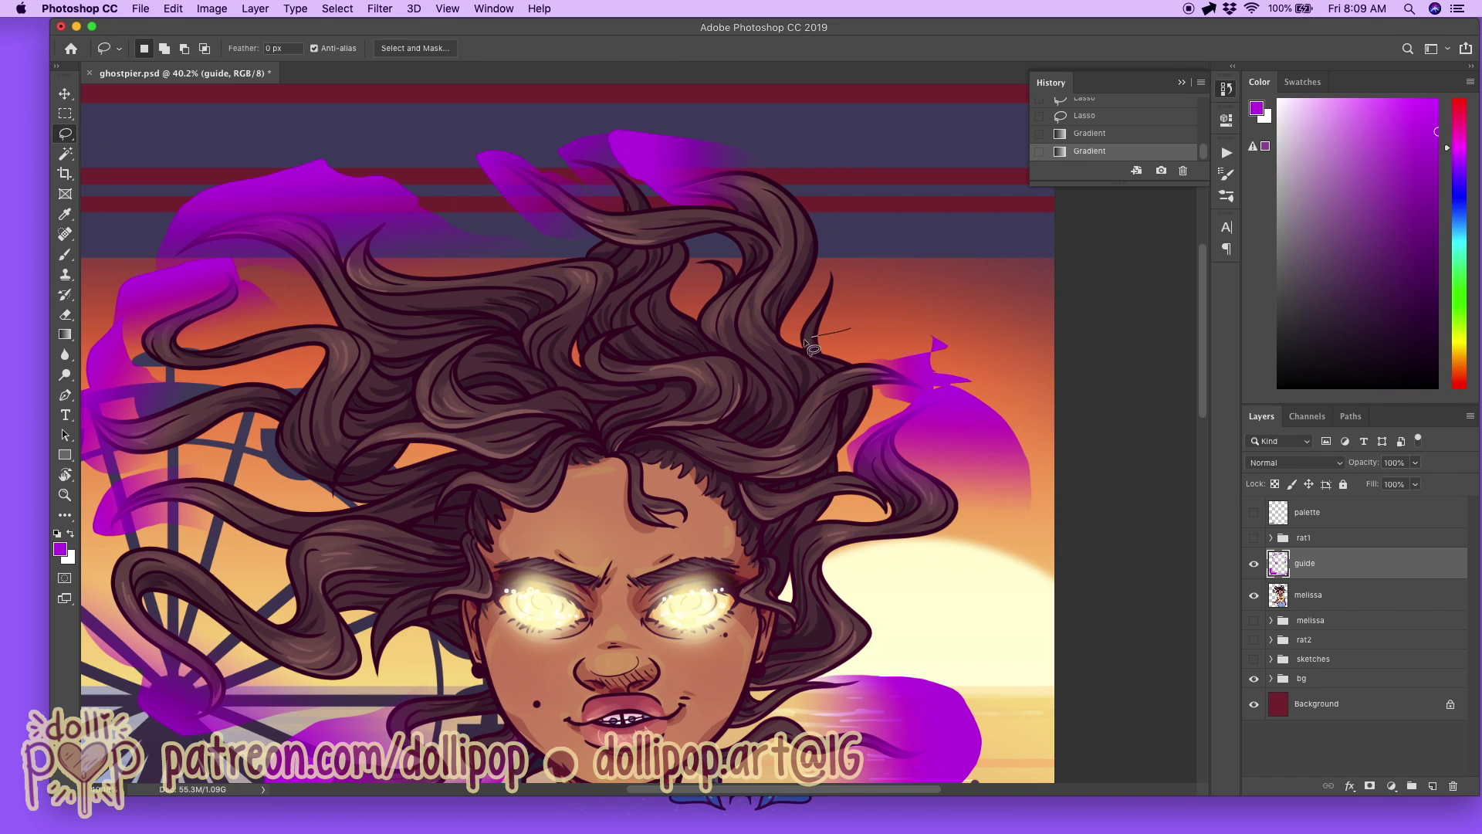
{"action": "left_click_drag", "start_coordinate": [835, 255], "coordinate": [885, 335]}
{"action": "key", "text": "g"}
{"action": "left_click_drag", "start_coordinate": [829, 255], "coordinate": [834, 312]}
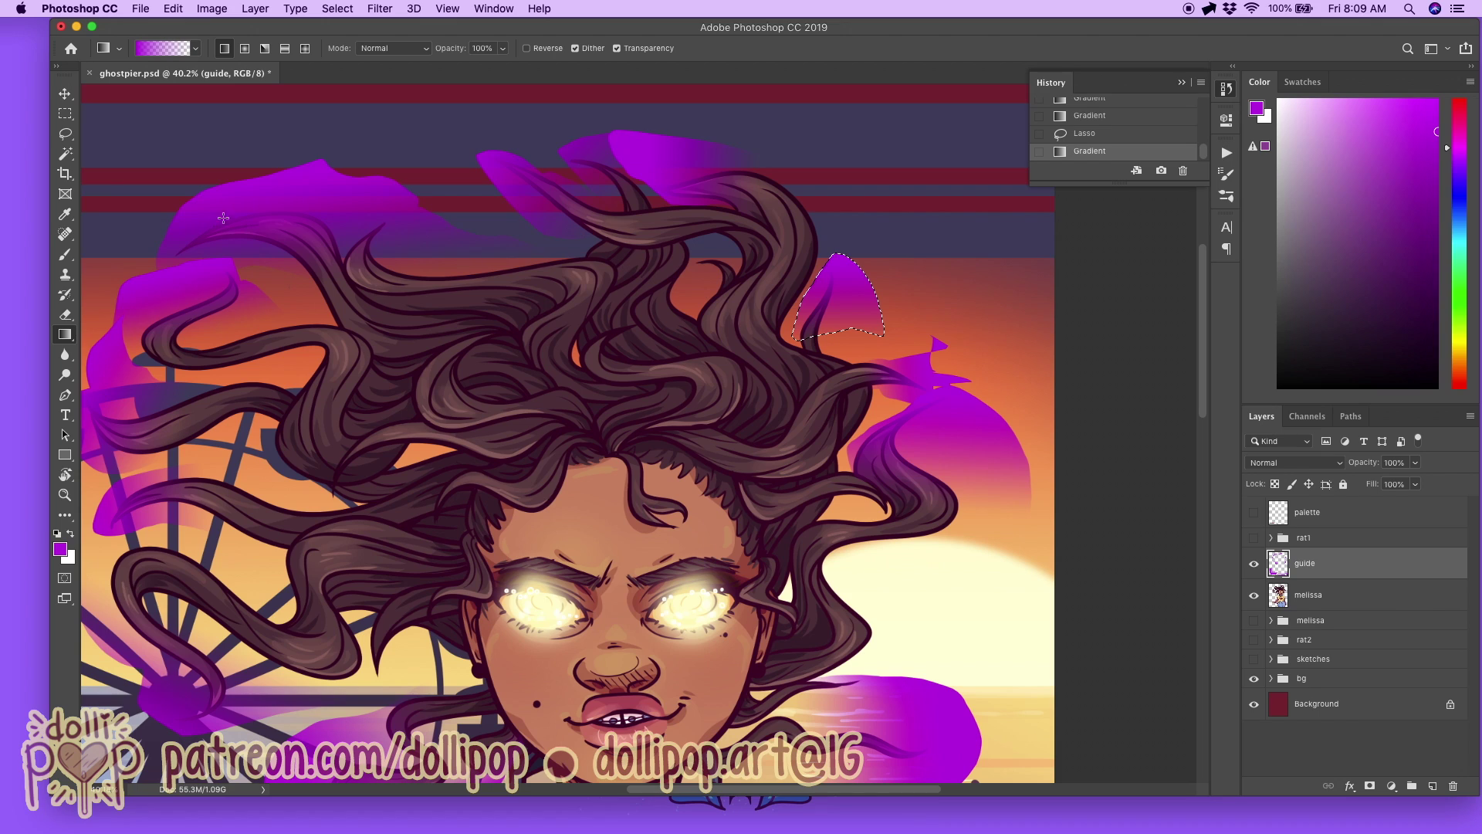
Step: Lasso the small curled hair tip in the gap beneath the top strand, fade a purple gradient into it, and deselect
{"action": "key", "text": "l"}
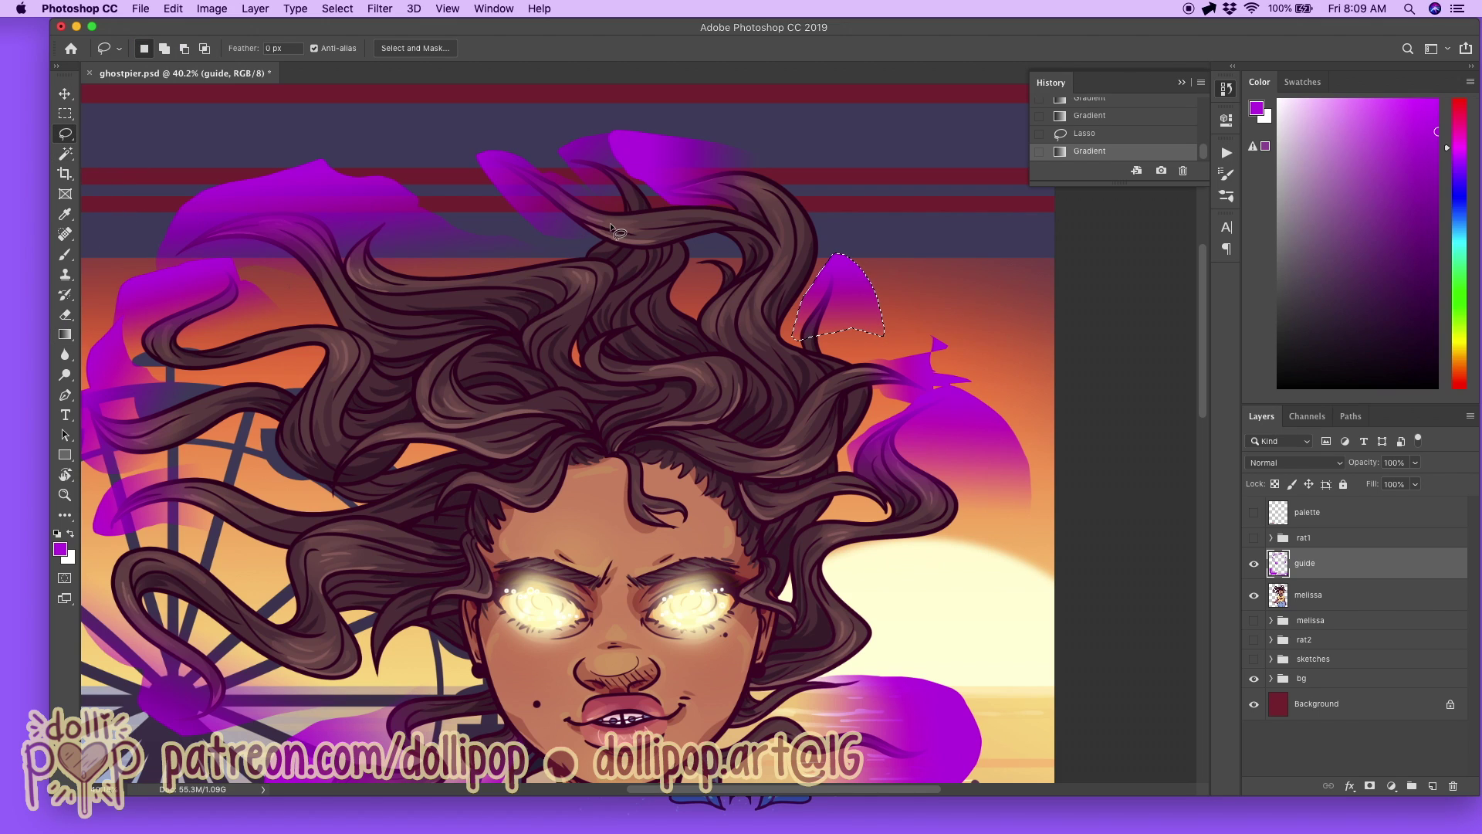
{"action": "mouse_move", "coordinate": [739, 286]}
{"action": "left_mouse_down"}
{"action": "mouse_move", "coordinate": [738, 272]}
{"action": "mouse_move", "coordinate": [731, 288]}
{"action": "left_mouse_up"}
{"action": "mouse_move", "coordinate": [728, 264]}
{"action": "left_mouse_down"}
{"action": "mouse_move", "coordinate": [658, 247]}
{"action": "mouse_move", "coordinate": [699, 272]}
{"action": "left_mouse_up"}
{"action": "left_click", "coordinate": [66, 335]}
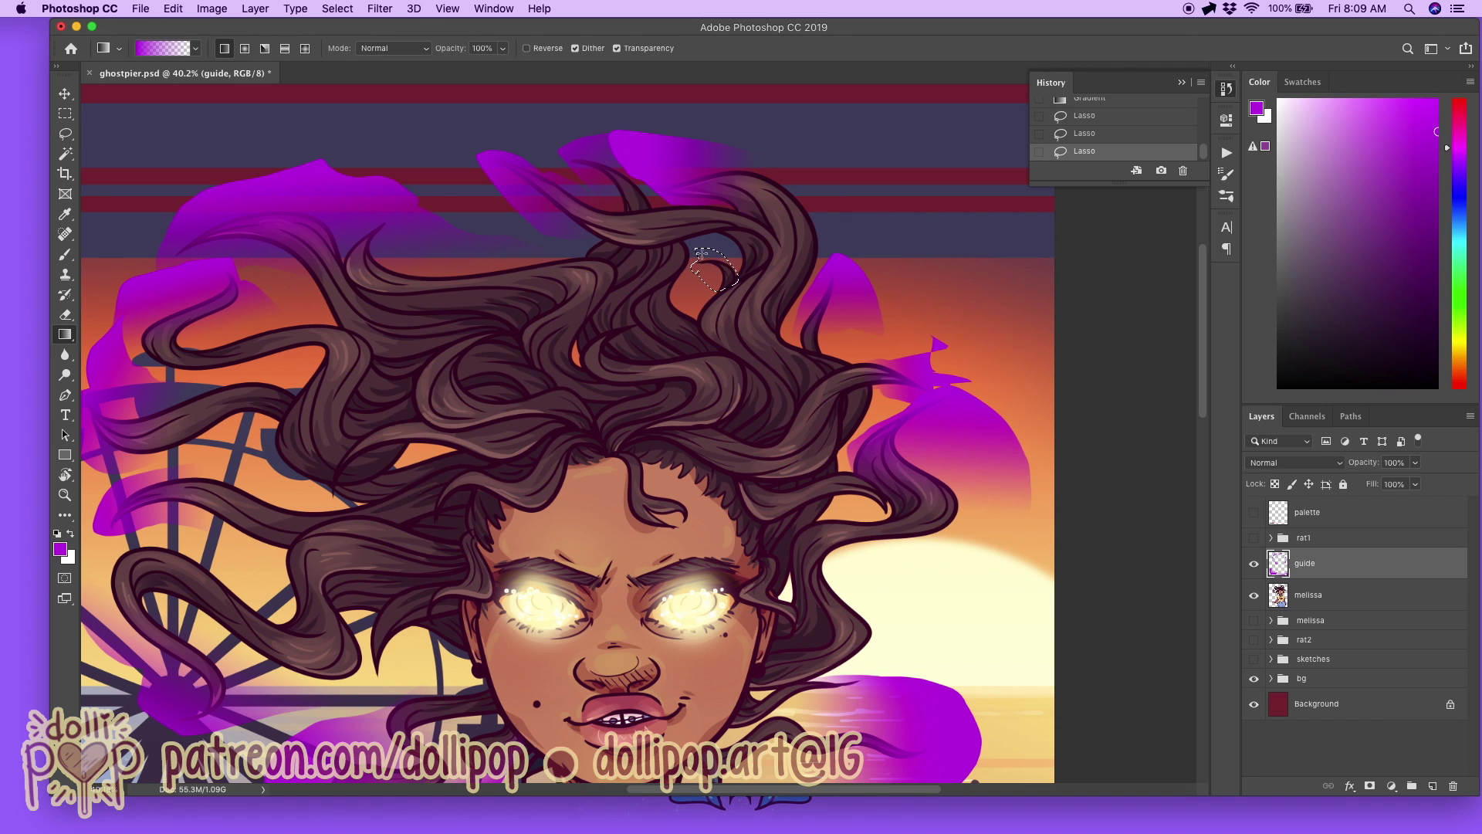
{"action": "left_click_drag", "start_coordinate": [720, 272], "coordinate": [721, 273]}
{"action": "scroll", "coordinate": [986, 314], "scroll_direction": "down", "scroll_amount": 3}
{"action": "key", "text": "super+d"}
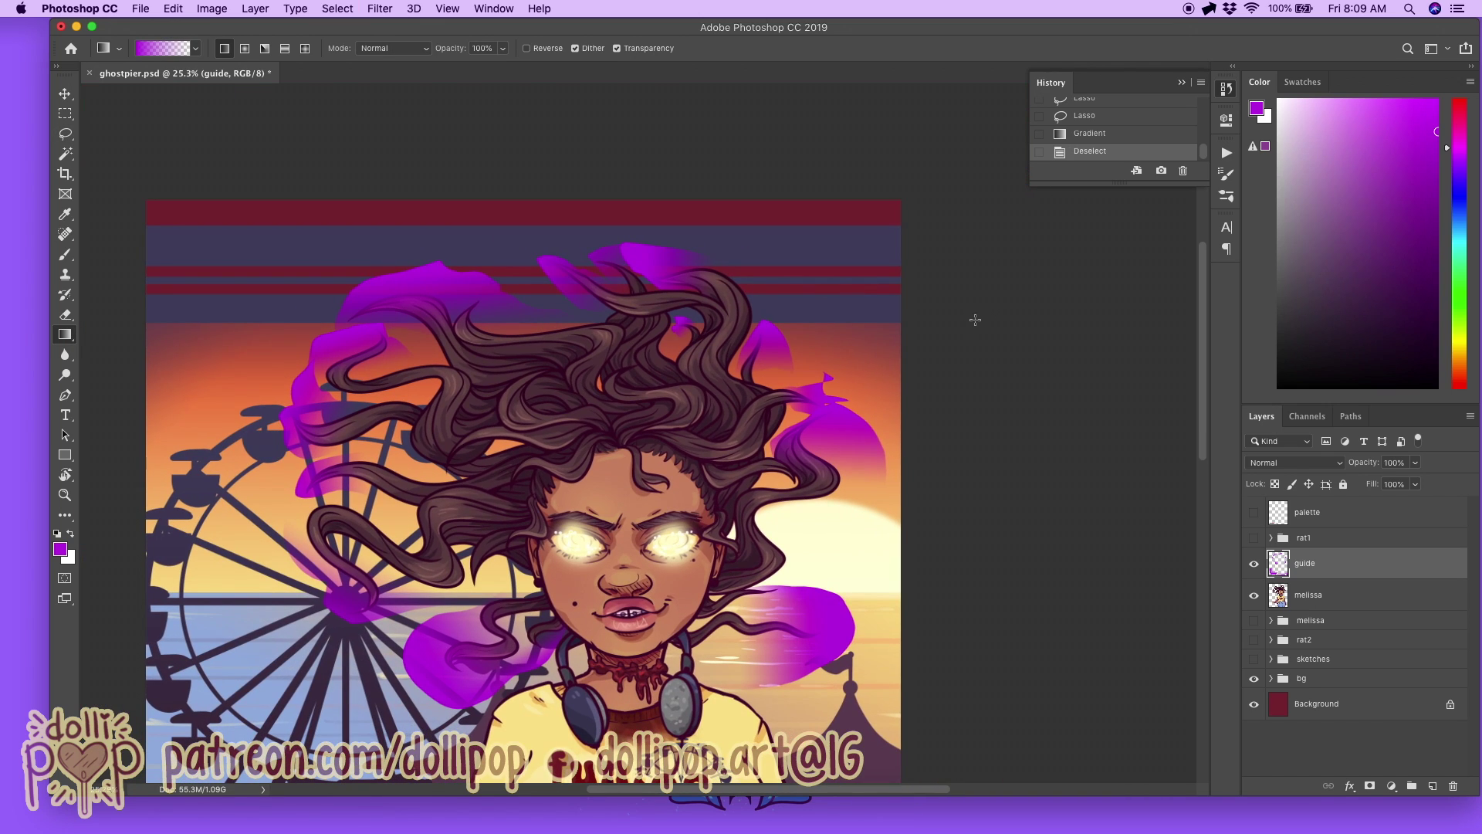
Step: Examine the guide gradients across the whole illustration, from the hair ends down to the hands and jeans
{"action": "scroll", "coordinate": [972, 318], "scroll_direction": "down", "scroll_amount": 4}
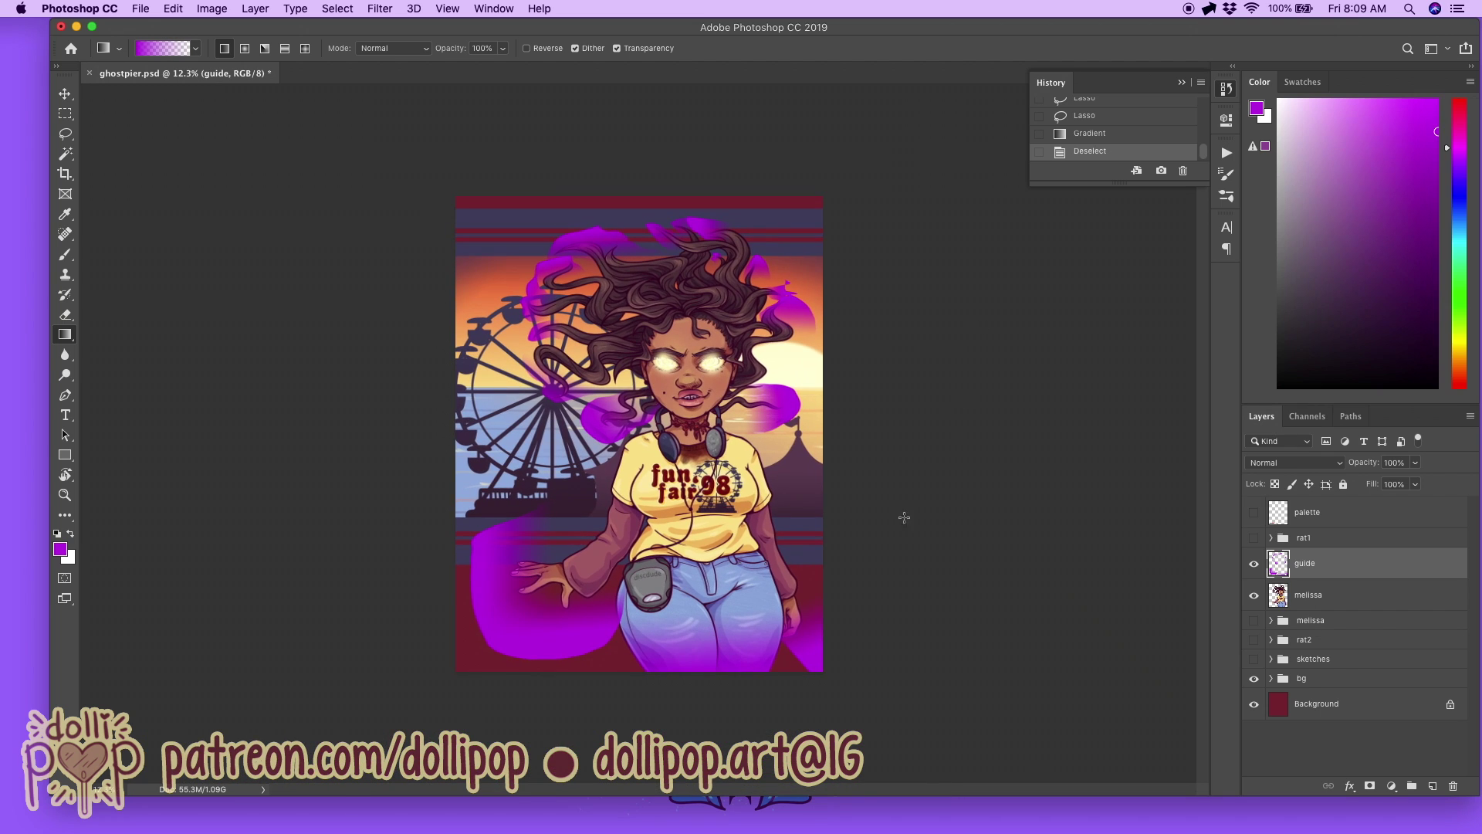
{"action": "scroll", "coordinate": [727, 573], "scroll_direction": "up", "scroll_amount": 3}
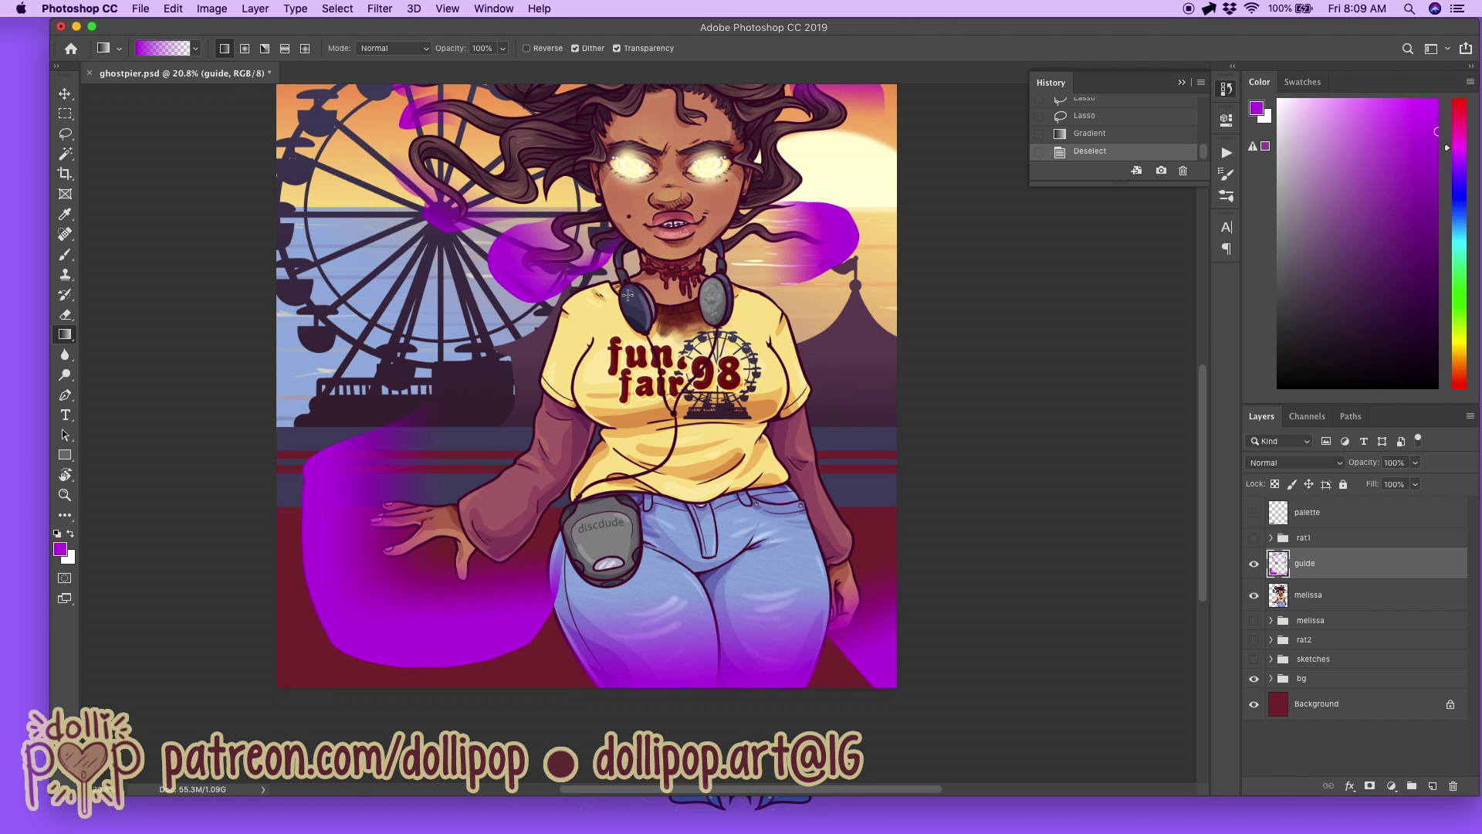
{"action": "left_click_drag", "start_coordinate": [627, 294], "coordinate": [650, 386]}
{"action": "scroll", "coordinate": [685, 371], "scroll_direction": "up", "scroll_amount": 3}
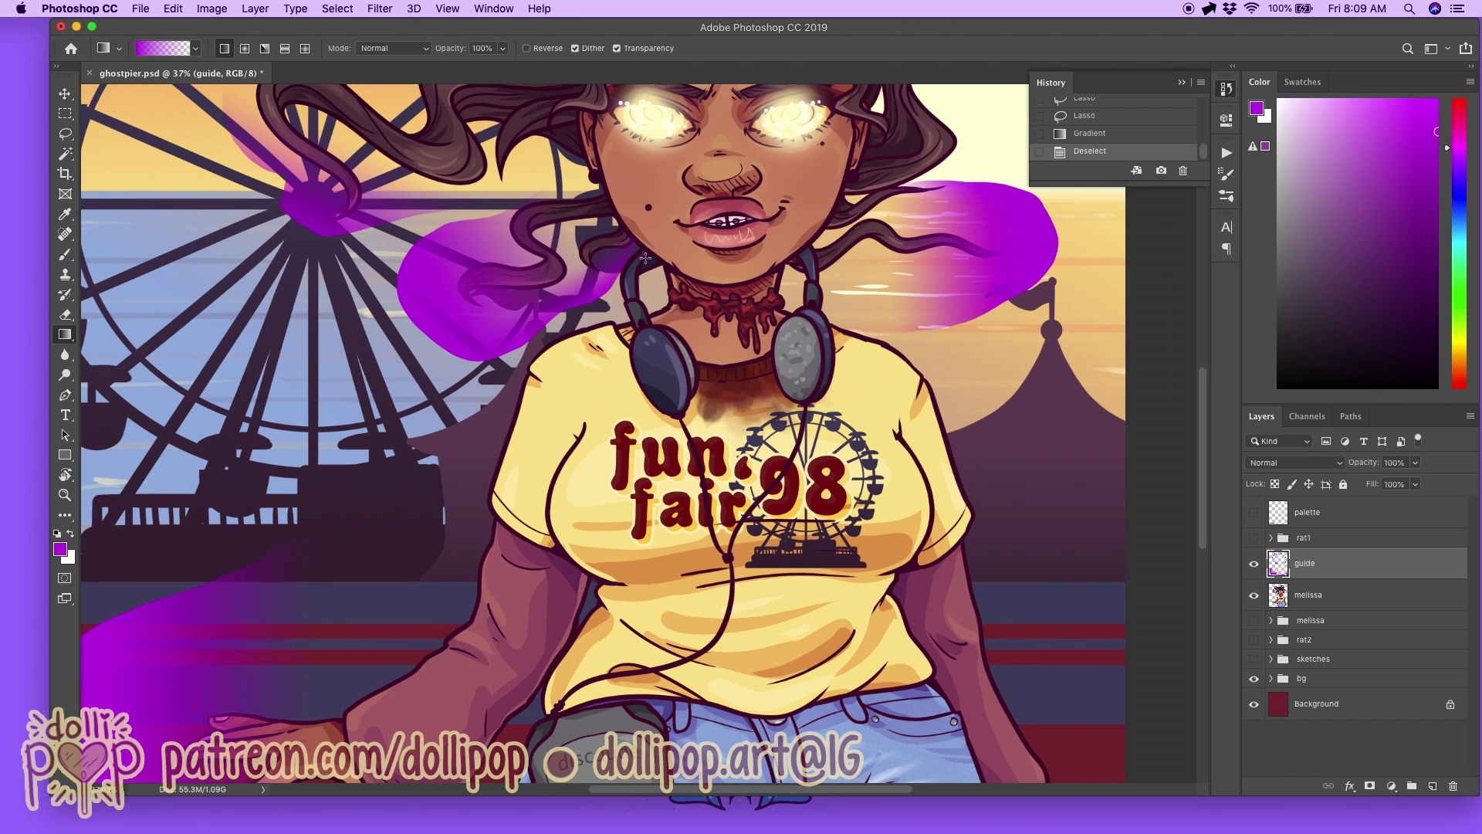
{"action": "scroll", "coordinate": [726, 423], "scroll_direction": "down", "scroll_amount": 3}
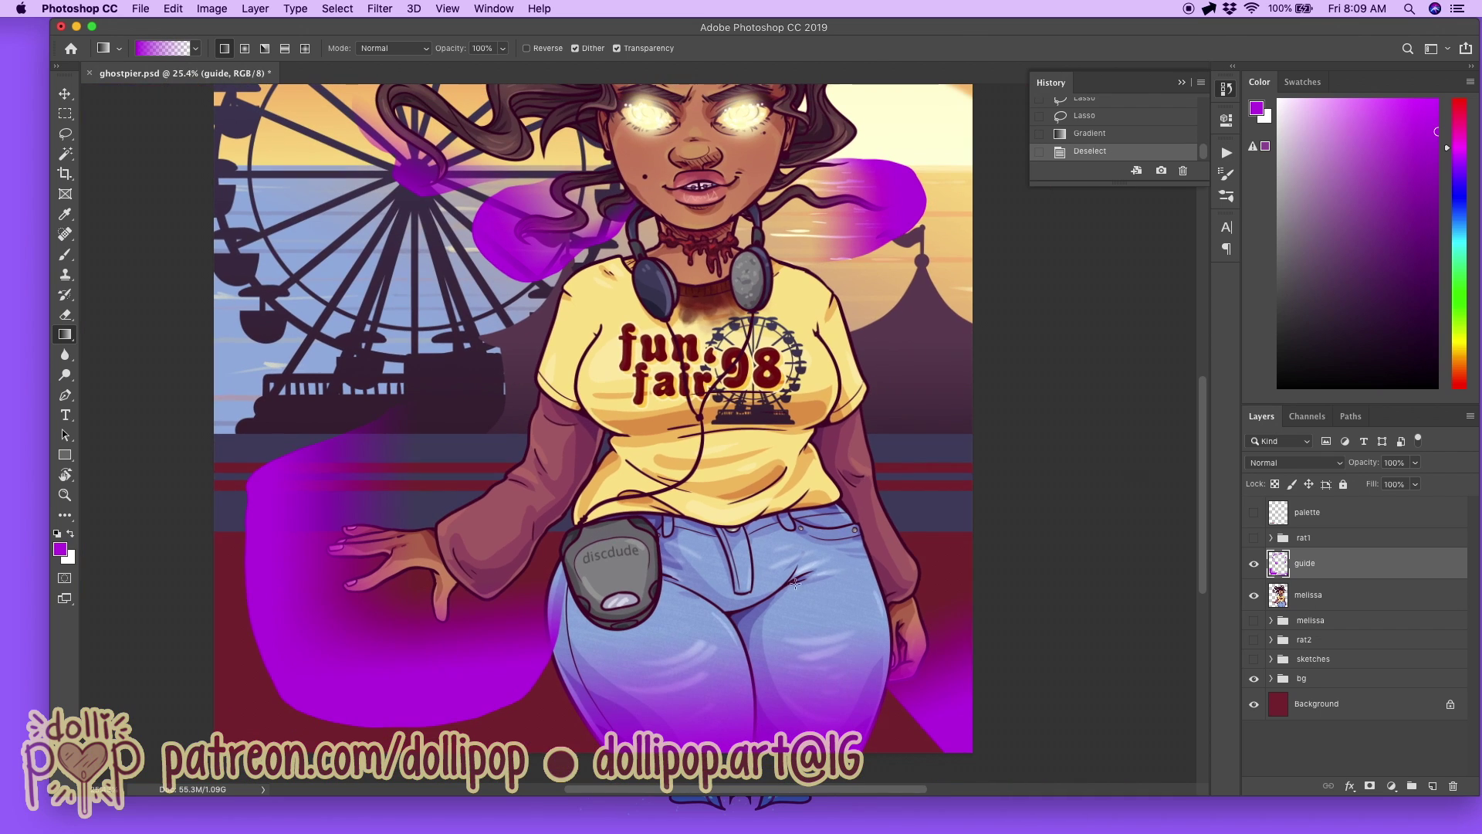
{"action": "scroll", "coordinate": [722, 483], "scroll_direction": "down", "scroll_amount": 3}
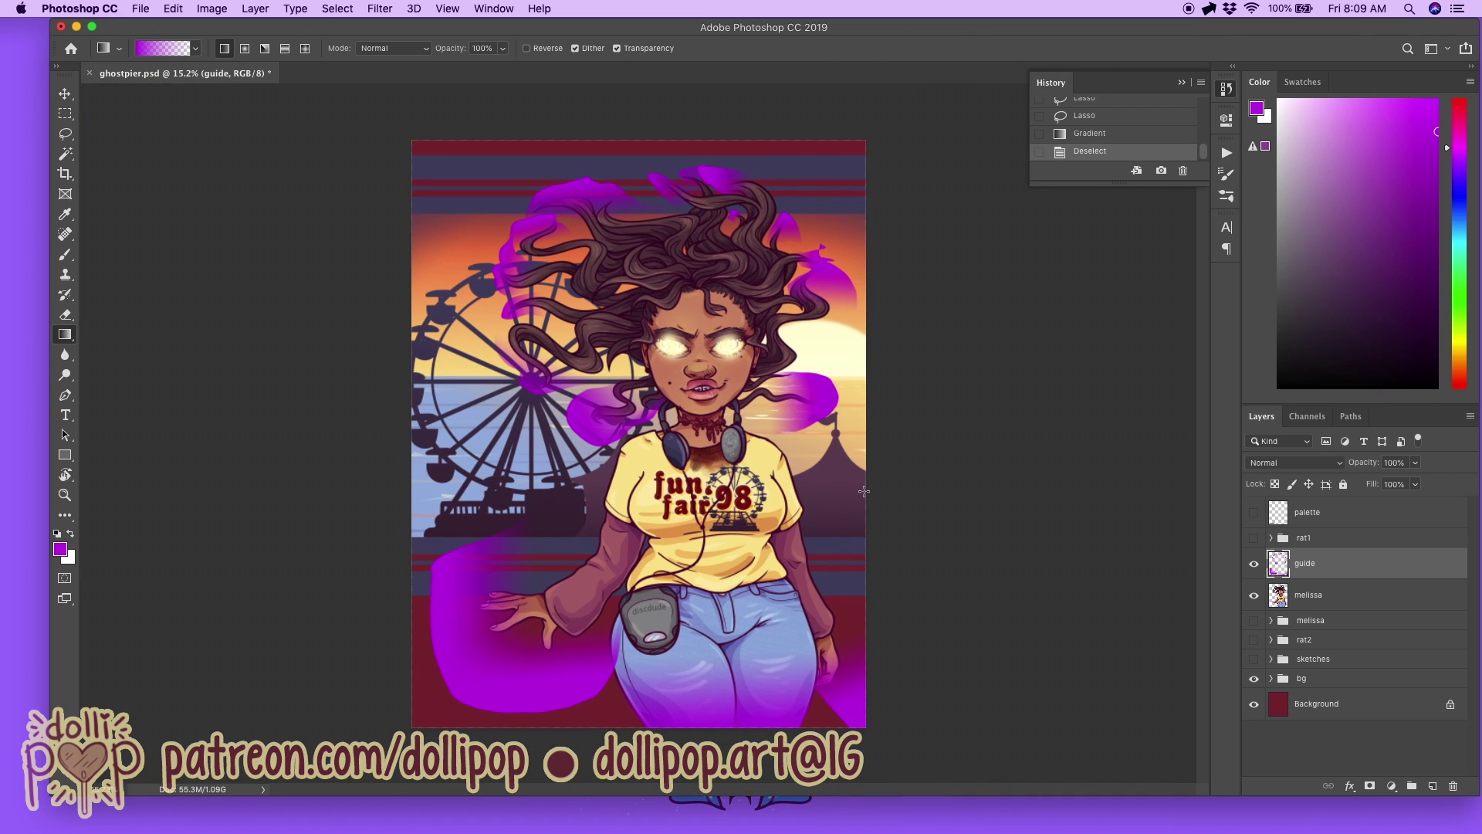
{"action": "scroll", "coordinate": [864, 491], "scroll_direction": "up", "scroll_amount": 2}
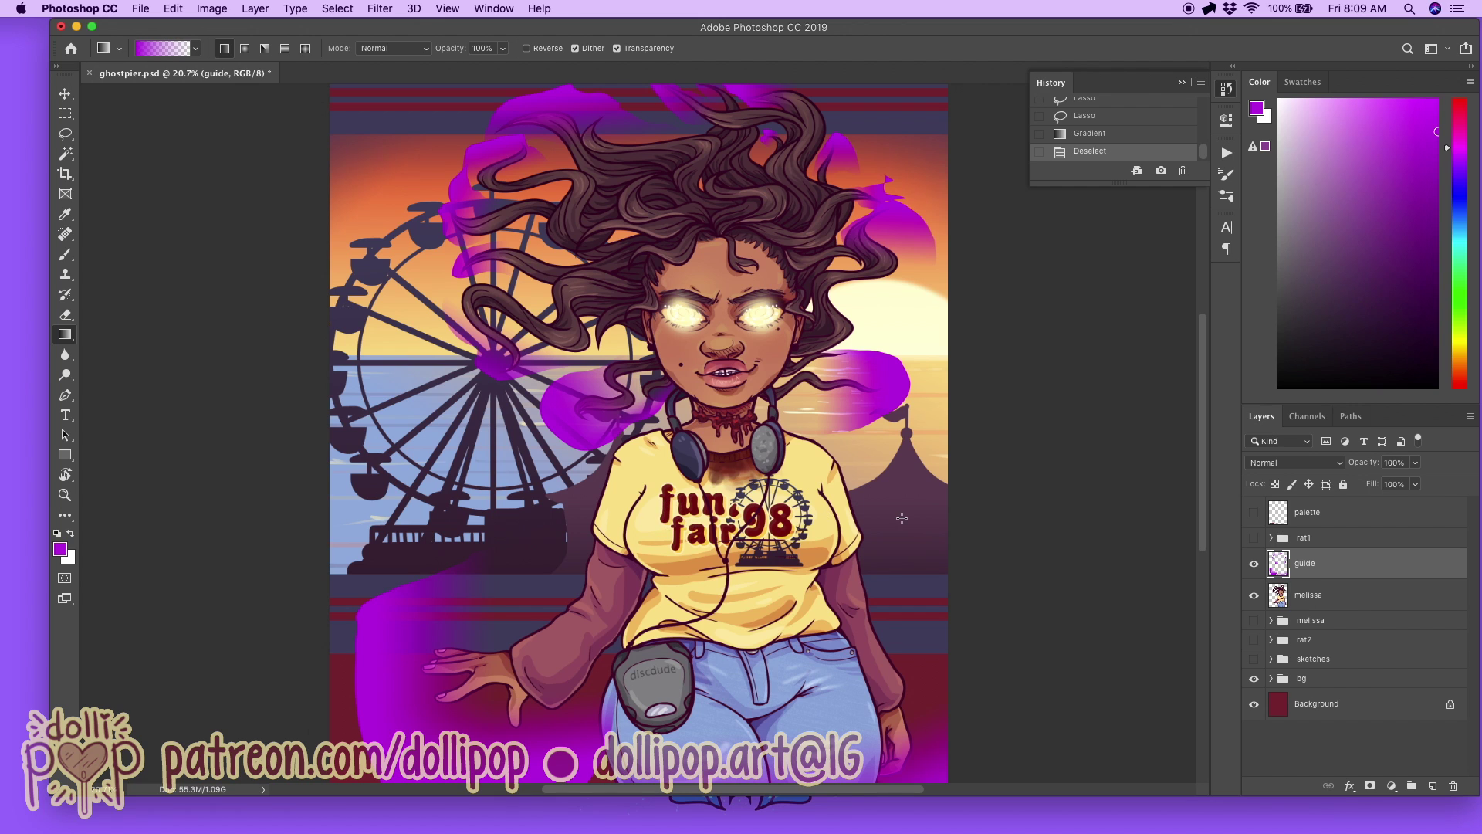
{"action": "scroll", "coordinate": [902, 518], "scroll_direction": "down", "scroll_amount": 3}
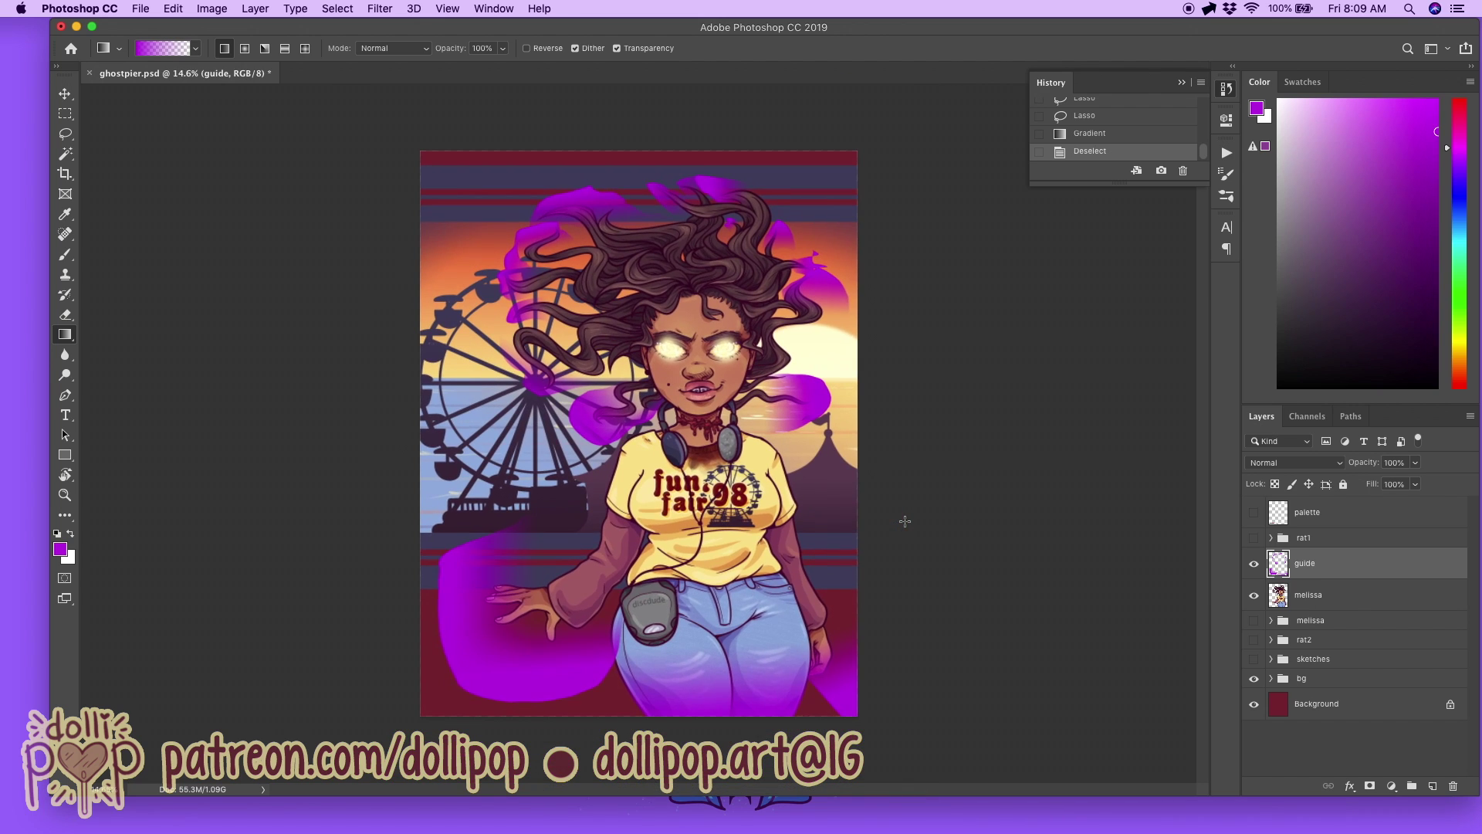
{"action": "scroll", "coordinate": [900, 524], "scroll_direction": "up", "scroll_amount": 1}
{"action": "scroll", "coordinate": [900, 525], "scroll_direction": "up", "scroll_amount": 2}
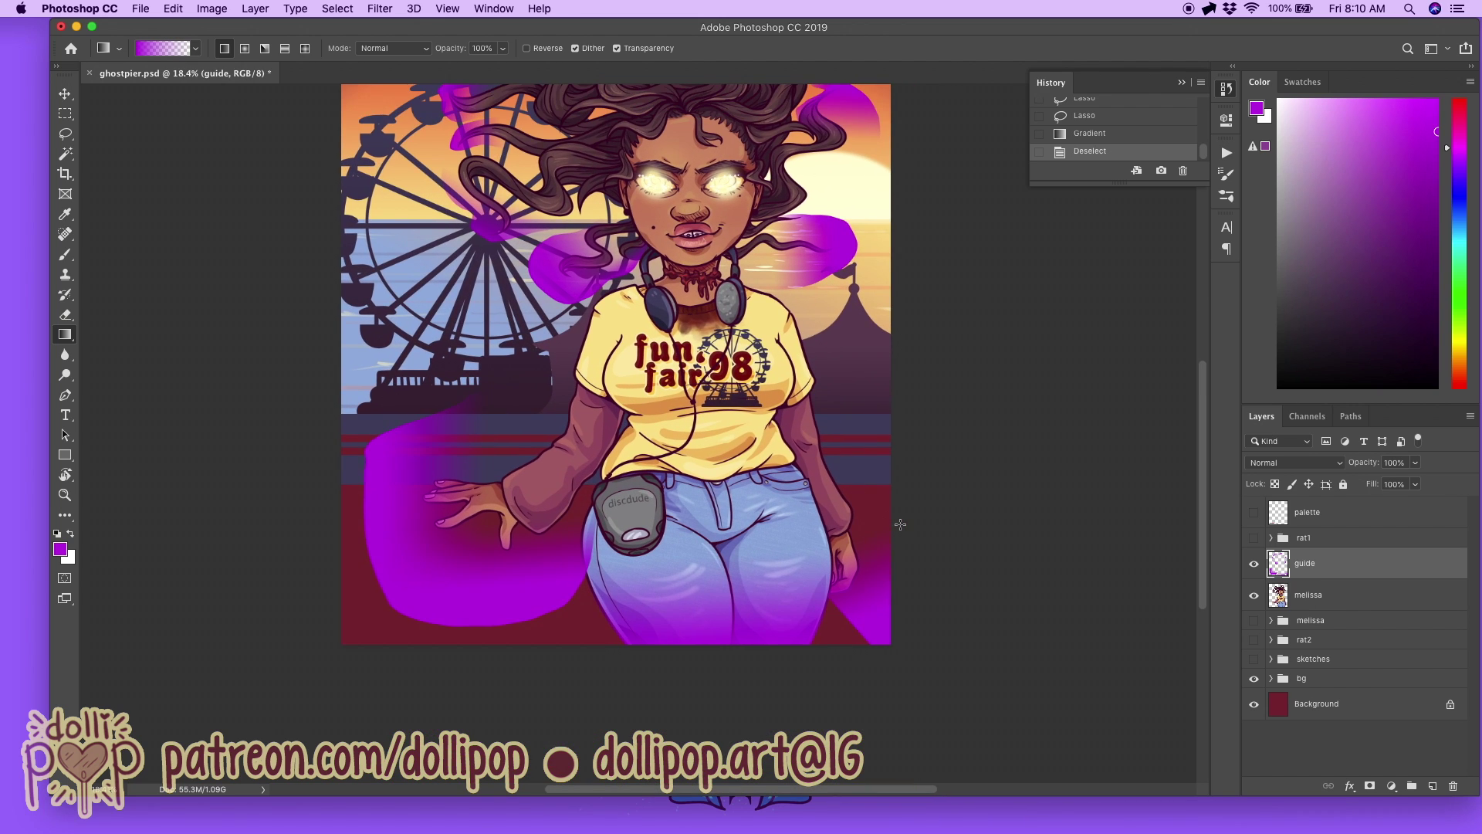
{"action": "scroll", "coordinate": [900, 524], "scroll_direction": "up", "scroll_amount": 1}
{"action": "scroll", "coordinate": [901, 524], "scroll_direction": "up", "scroll_amount": 3}
{"action": "scroll", "coordinate": [900, 525], "scroll_direction": "left", "scroll_amount": 1}
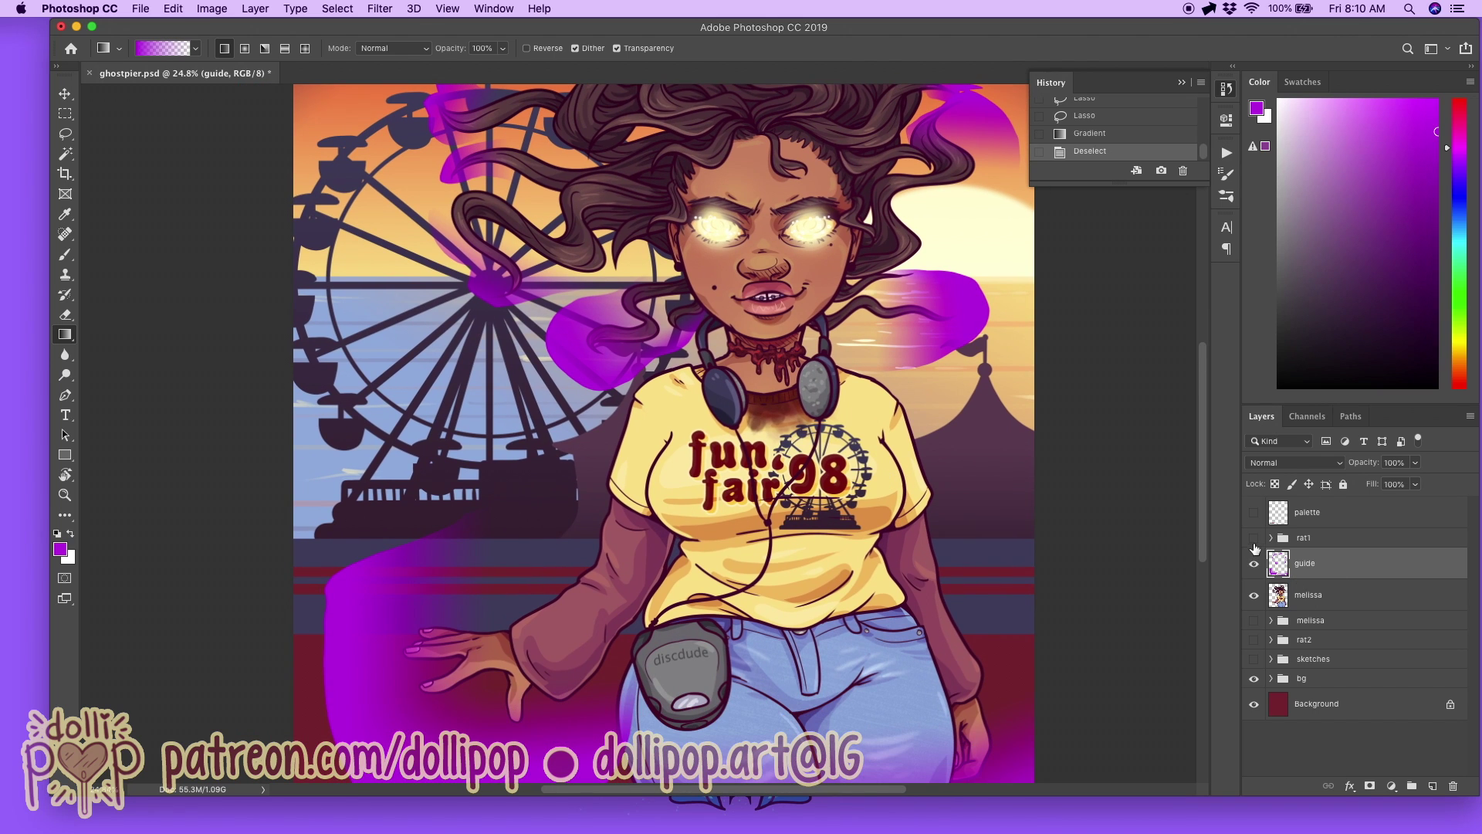
Step: Toggle the rat1 group's visibility on and off and check the figure for hair ends still lacking guide purple
{"action": "left_click", "coordinate": [1254, 538]}
{"action": "left_click", "coordinate": [1254, 538]}
{"action": "scroll", "coordinate": [970, 391], "scroll_direction": "down", "scroll_amount": 2}
{"action": "scroll", "coordinate": [969, 395], "scroll_direction": "down", "scroll_amount": 2}
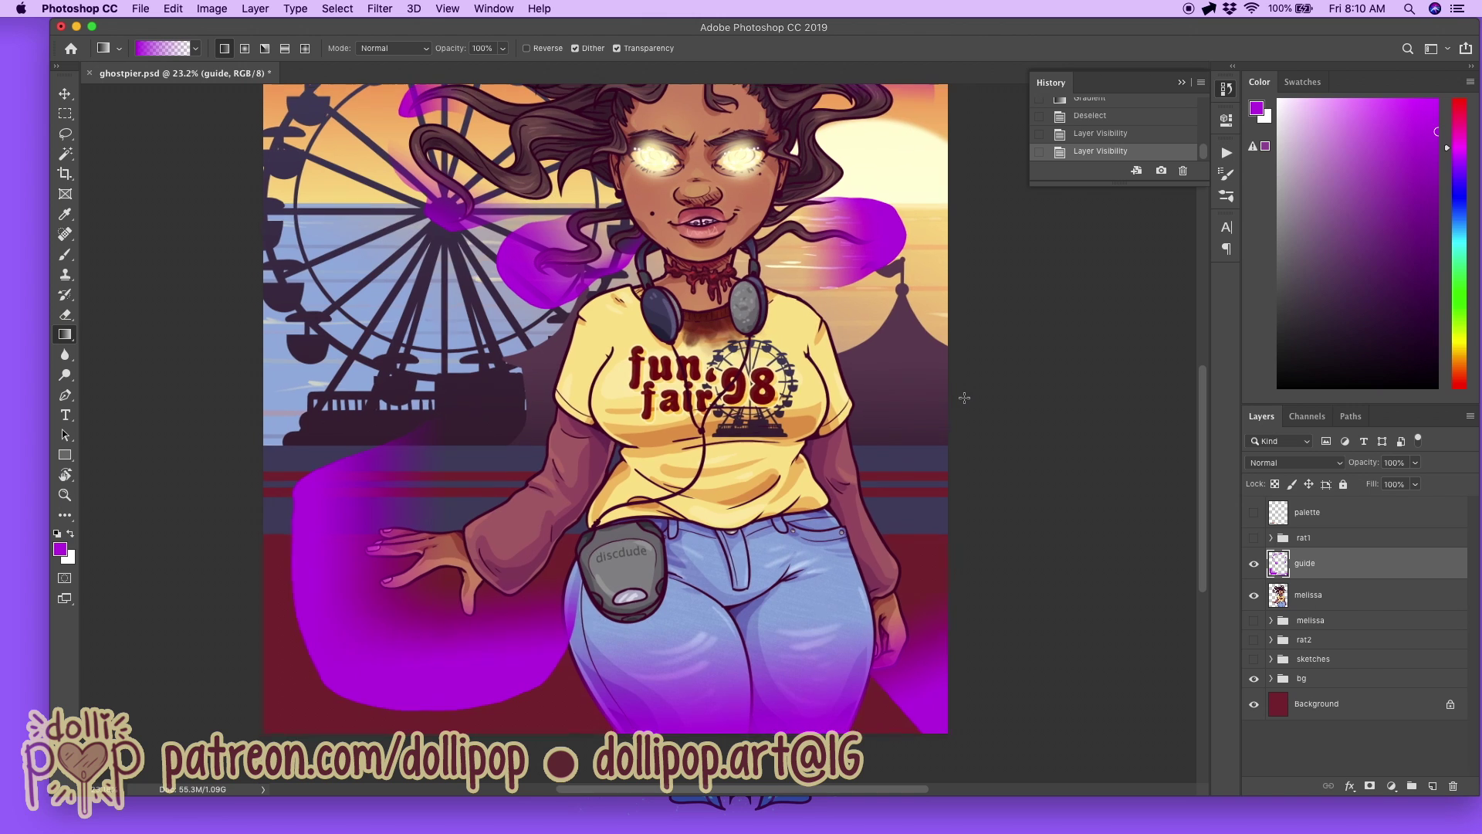
{"action": "scroll", "coordinate": [967, 400], "scroll_direction": "down", "scroll_amount": 1}
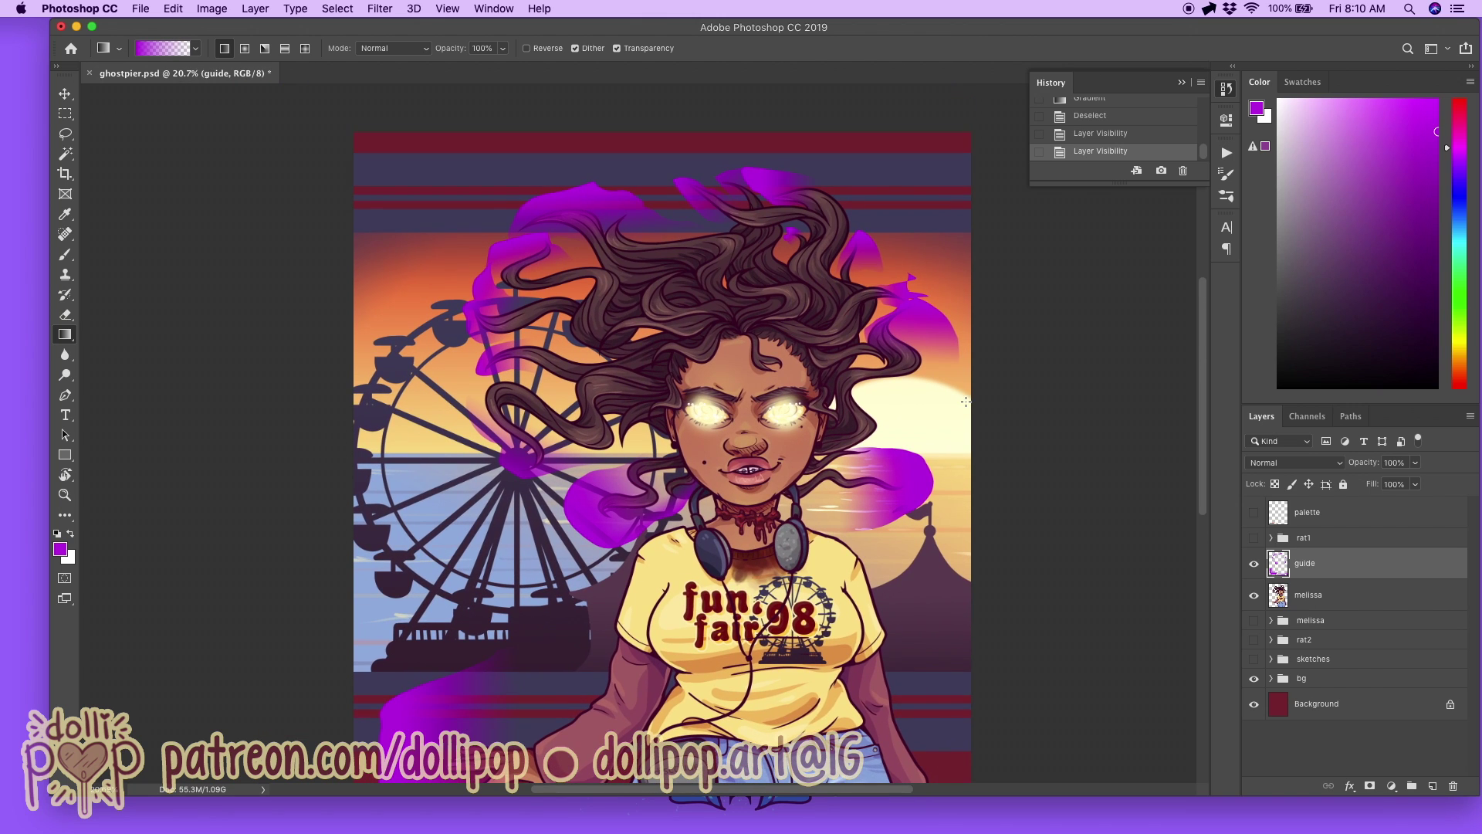
{"action": "scroll", "coordinate": [966, 402], "scroll_direction": "down", "scroll_amount": 5}
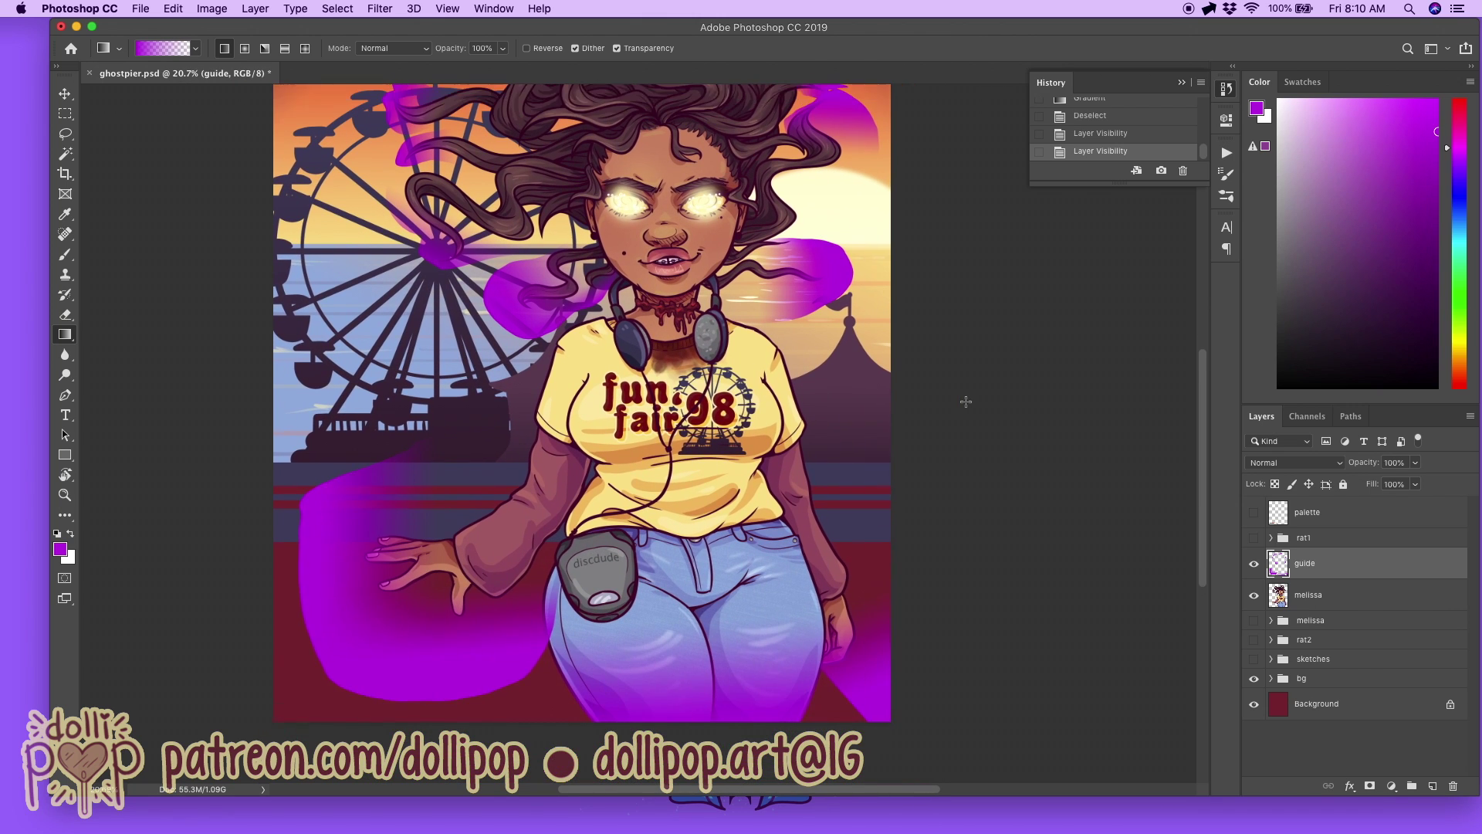
{"action": "scroll", "coordinate": [966, 401], "scroll_direction": "up", "scroll_amount": 5}
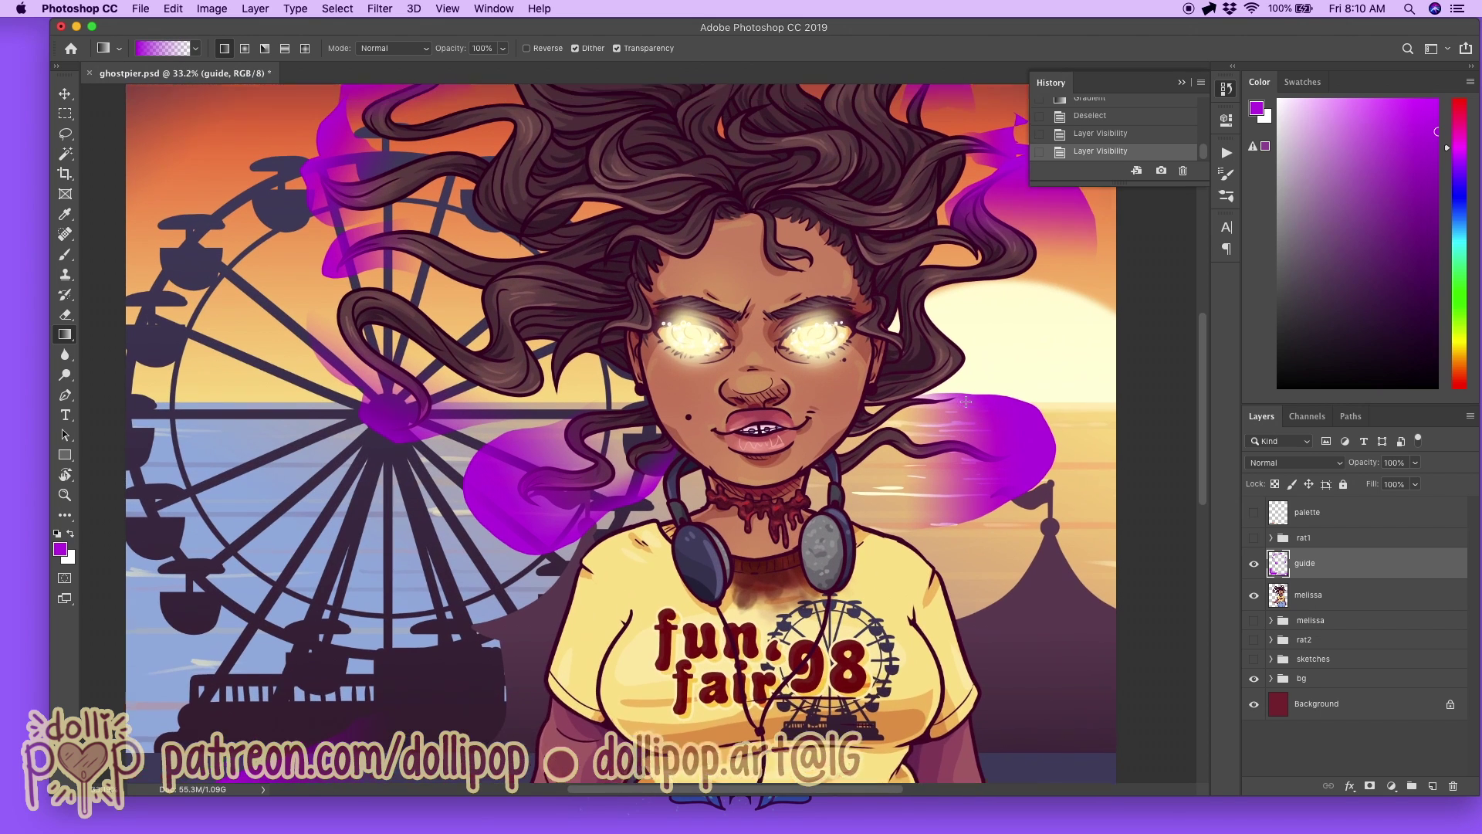
Step: Lasso the short hair strand between the jaw and the dark headphone and clear the guide purple inside the selection
{"action": "scroll", "coordinate": [966, 401], "scroll_direction": "up", "scroll_amount": 2}
{"action": "scroll", "coordinate": [861, 442], "scroll_direction": "up", "scroll_amount": 4}
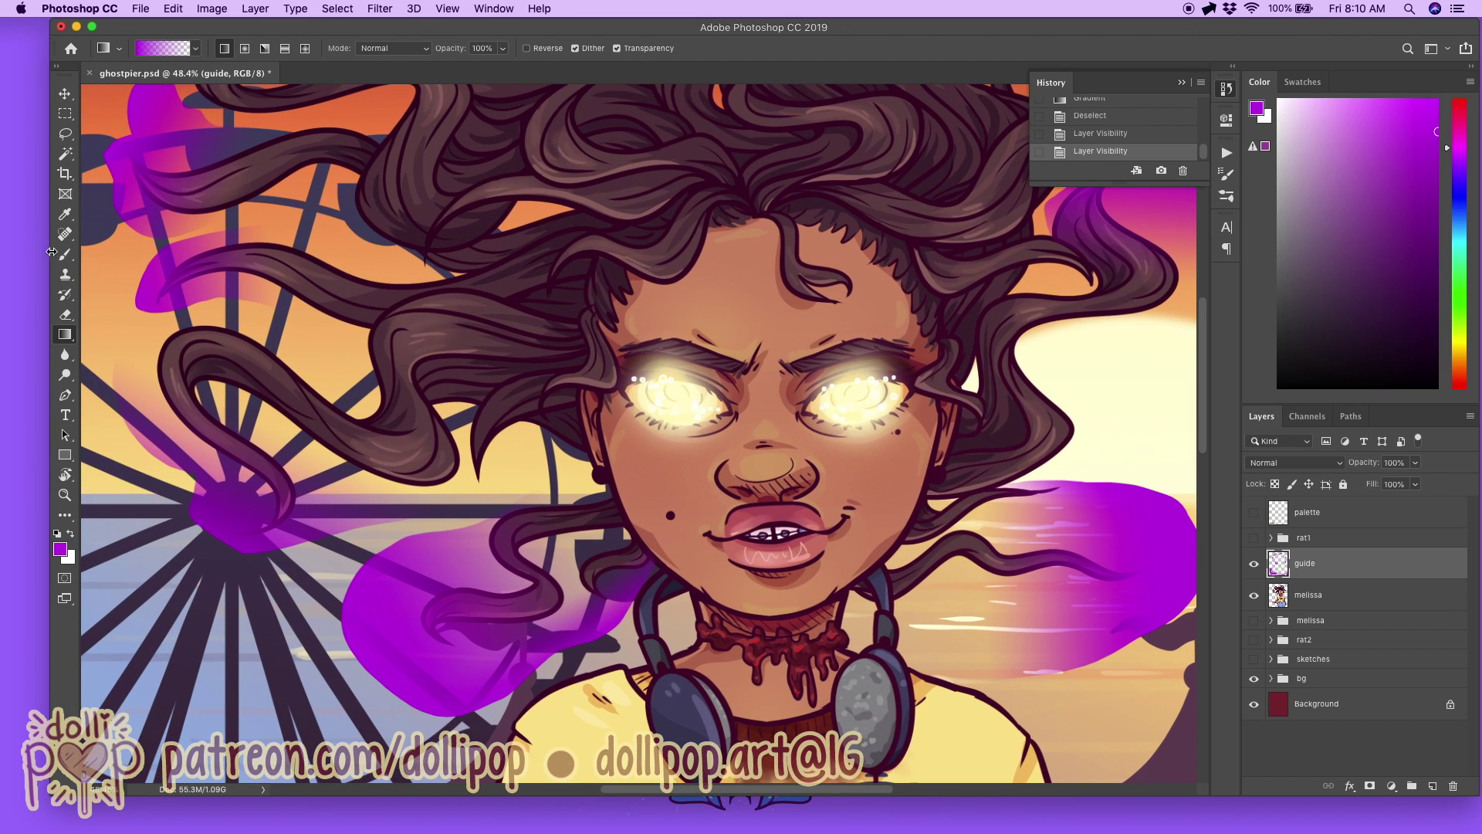
{"action": "left_click", "coordinate": [66, 137]}
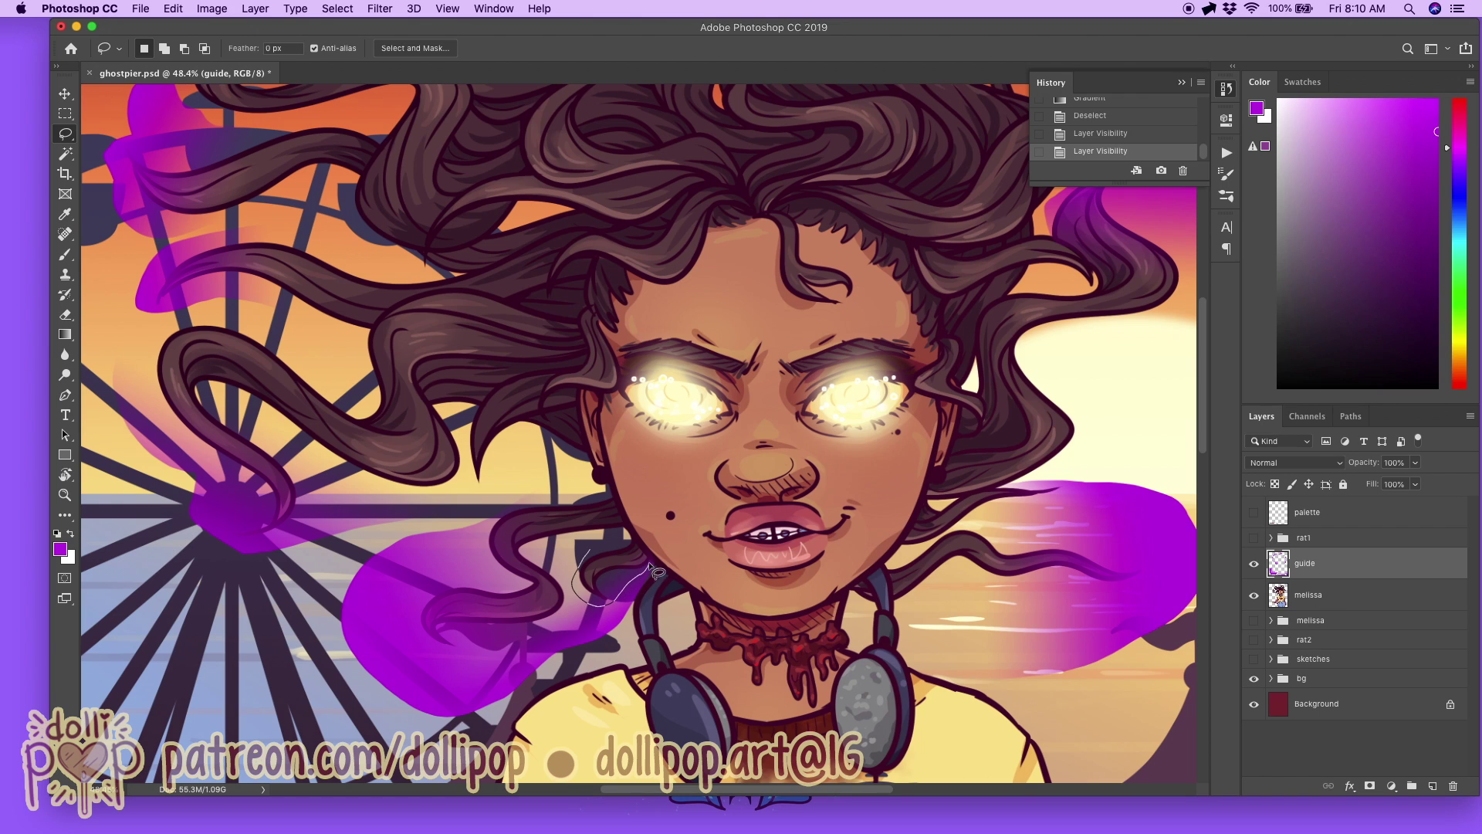
{"action": "left_click_drag", "start_coordinate": [593, 544], "coordinate": [593, 544]}
{"action": "key", "text": "Delete"}
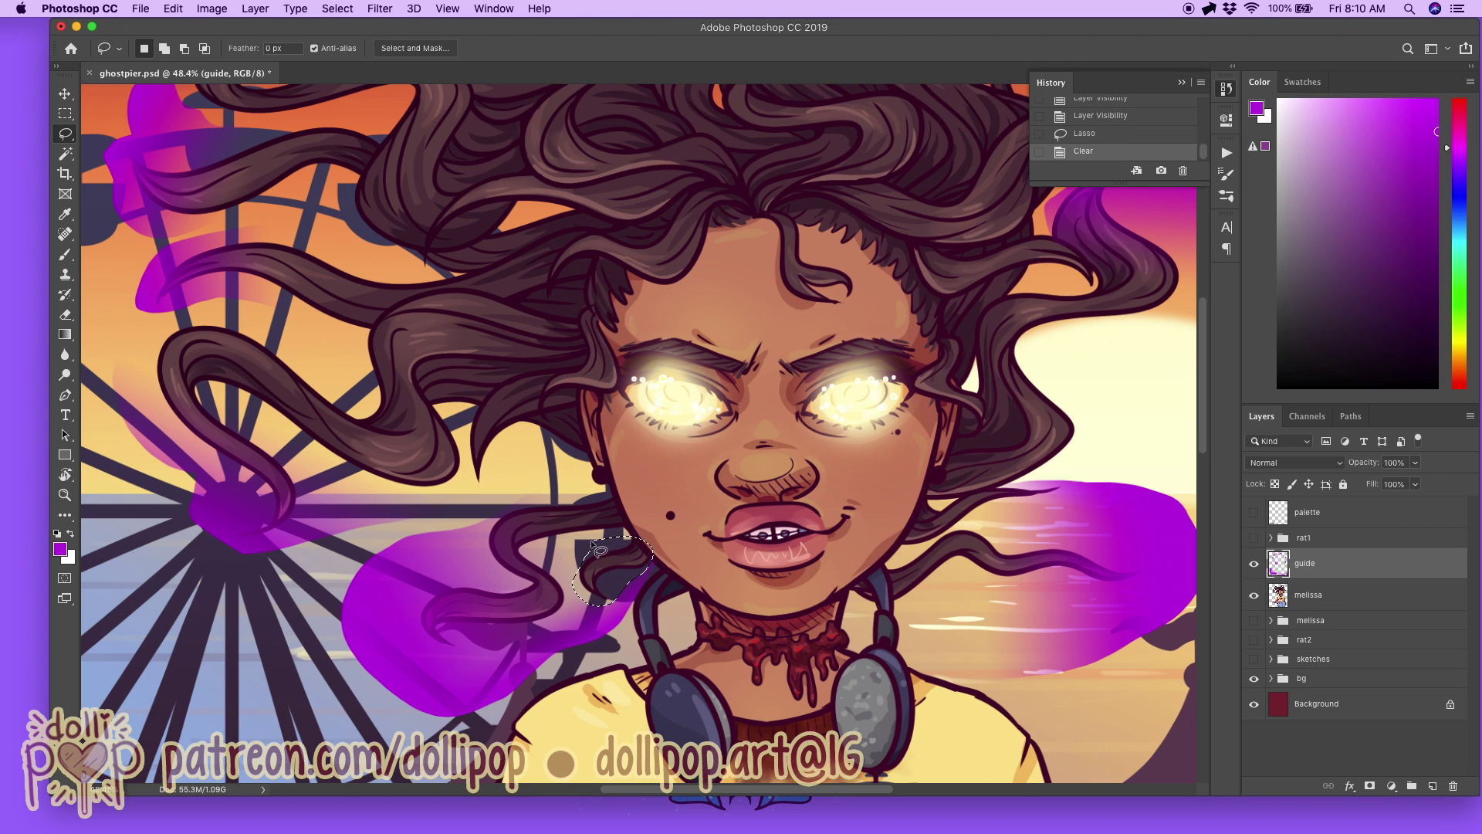
Step: Fade purple inward from the lower end of the cleared strand selection, undoing and redrawing the gradient for a softer fade
{"action": "left_click", "coordinate": [66, 336]}
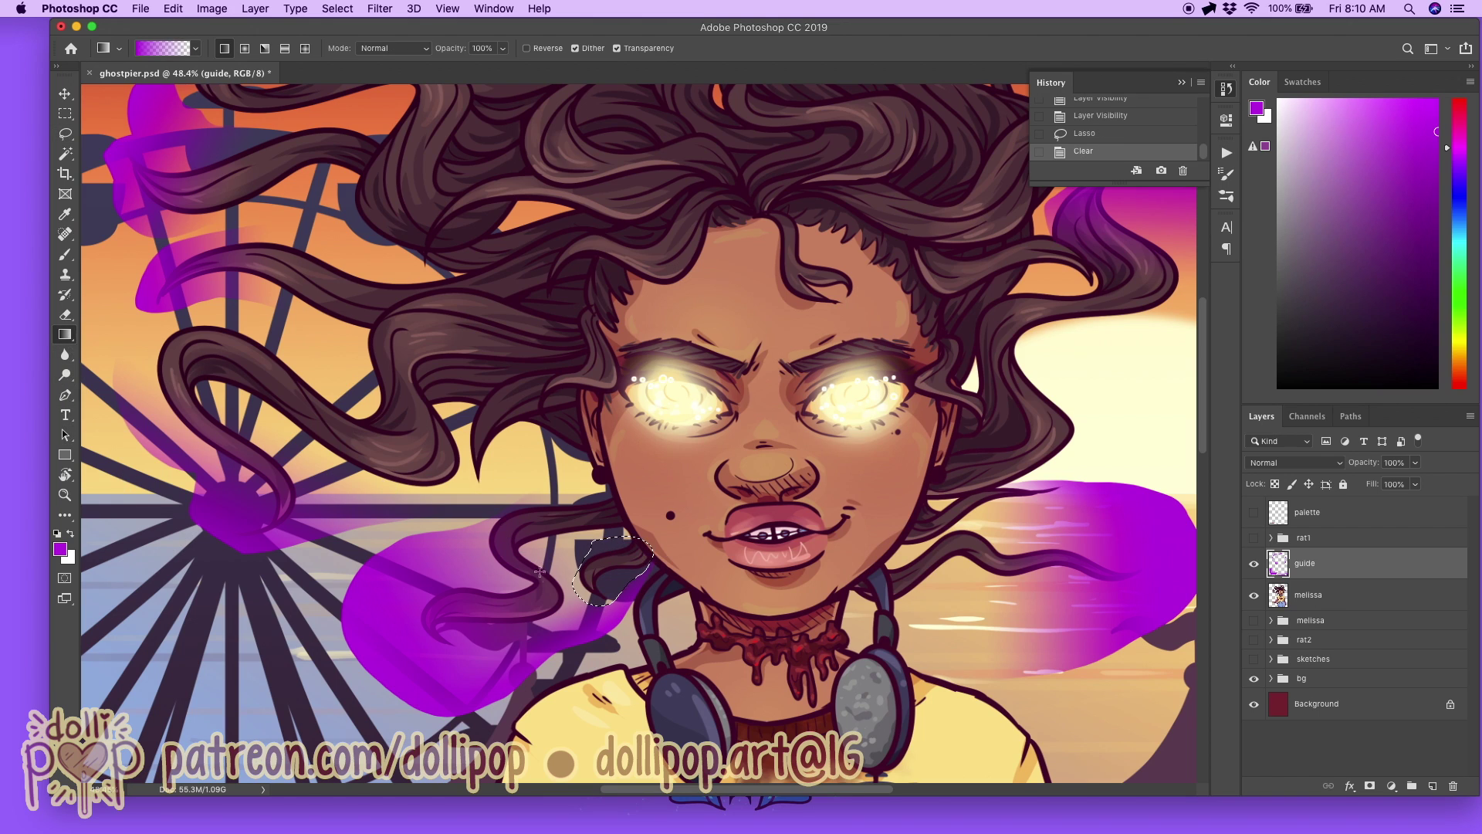
{"action": "left_click_drag", "start_coordinate": [586, 571], "coordinate": [609, 553]}
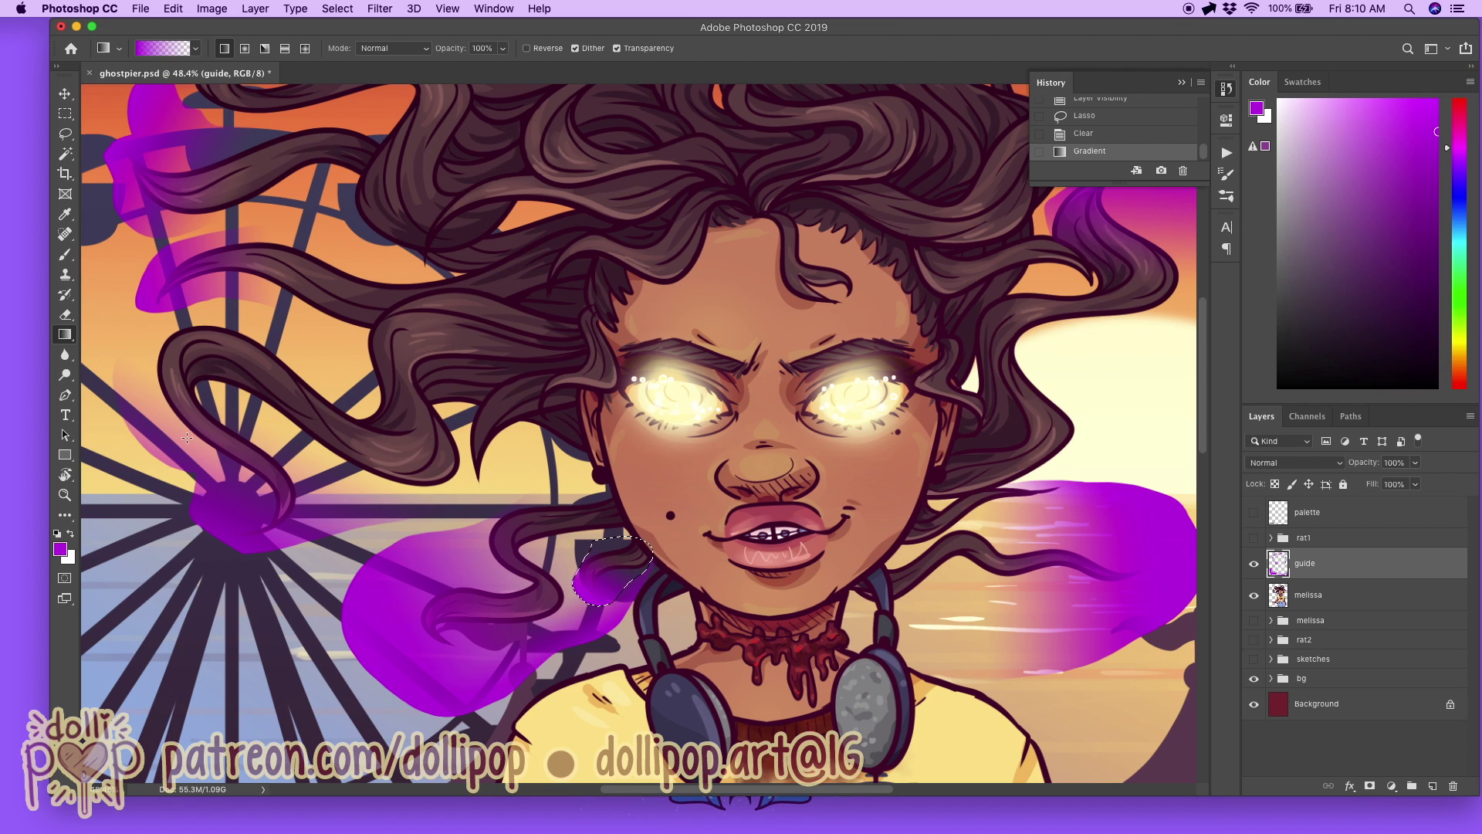
{"action": "key", "text": "super+z"}
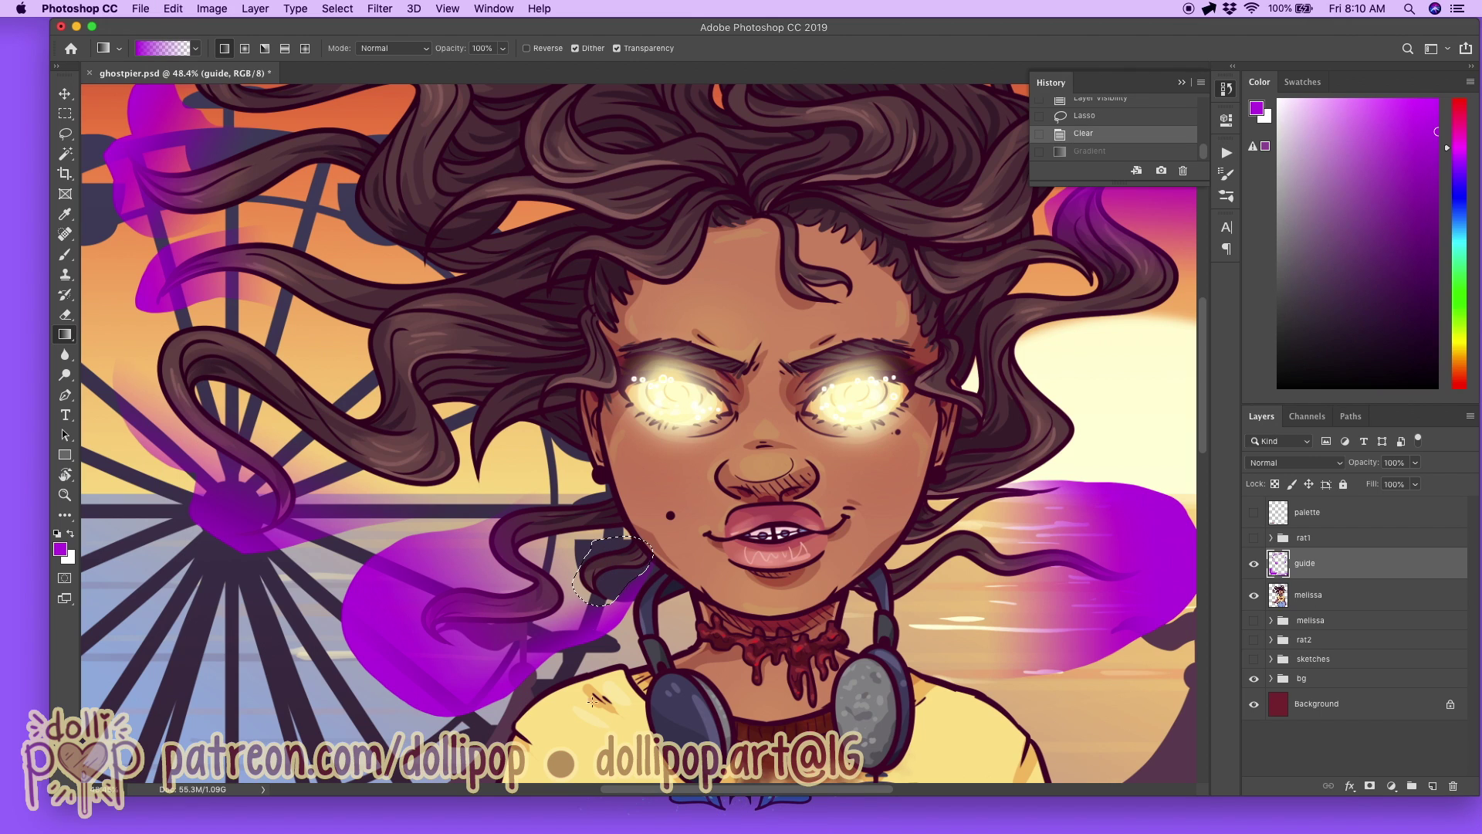
{"action": "left_click_drag", "start_coordinate": [616, 573], "coordinate": [606, 566]}
{"action": "key", "text": "super+z"}
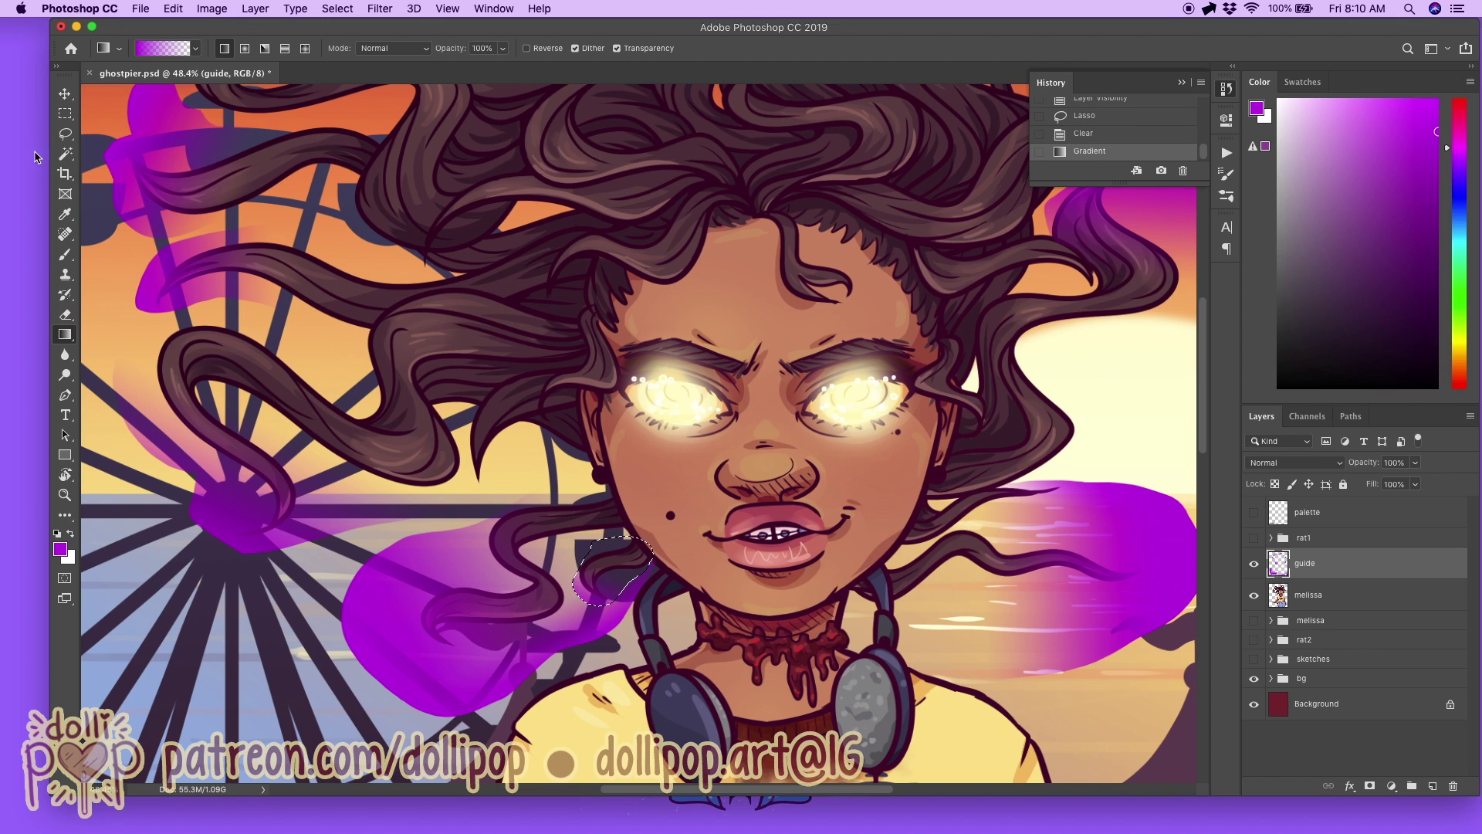
Step: Lasso the pointed strand hanging beside the ear near the Ferris wheel and refine the selection around its tip
{"action": "left_click", "coordinate": [65, 133]}
{"action": "mouse_move", "coordinate": [576, 407]}
{"action": "left_mouse_down"}
{"action": "mouse_move", "coordinate": [504, 429]}
{"action": "mouse_move", "coordinate": [472, 490]}
{"action": "mouse_move", "coordinate": [463, 429]}
{"action": "mouse_move", "coordinate": [481, 400]}
{"action": "mouse_move", "coordinate": [576, 367]}
{"action": "mouse_move", "coordinate": [564, 428]}
{"action": "left_mouse_up"}
{"action": "left_click_drag", "start_coordinate": [478, 484], "coordinate": [493, 461]}
Step: Fade purple upward from the hanging strand's tip, undo and redraw the gradient more softly, and deselect
{"action": "left_click", "coordinate": [72, 338]}
{"action": "left_click_drag", "start_coordinate": [481, 494], "coordinate": [498, 432]}
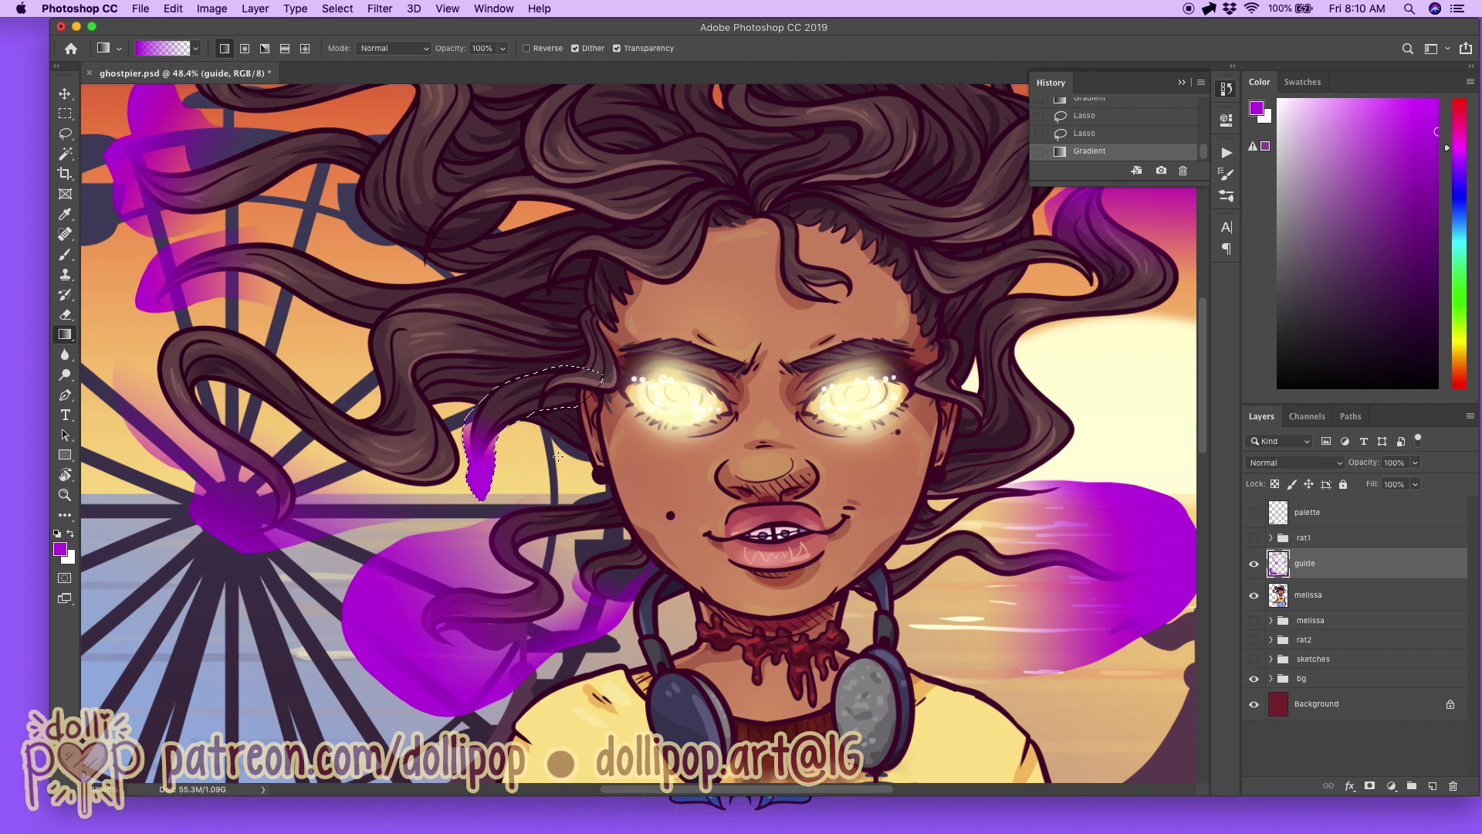
{"action": "key", "text": "super+z"}
{"action": "left_click_drag", "start_coordinate": [473, 501], "coordinate": [483, 421]}
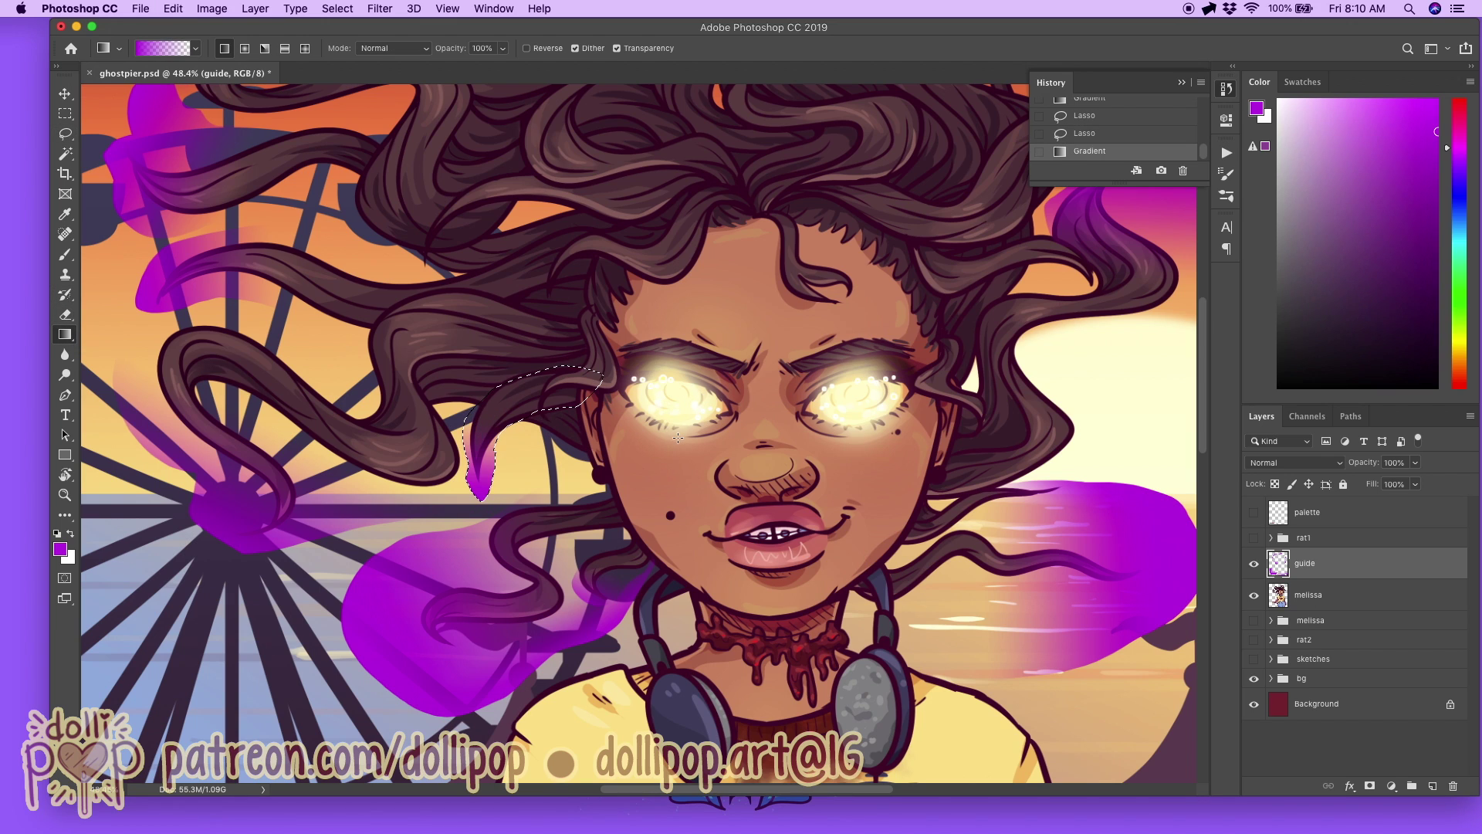
{"action": "key", "text": "super+d"}
{"action": "scroll", "coordinate": [1039, 566], "scroll_direction": "down", "scroll_amount": 10}
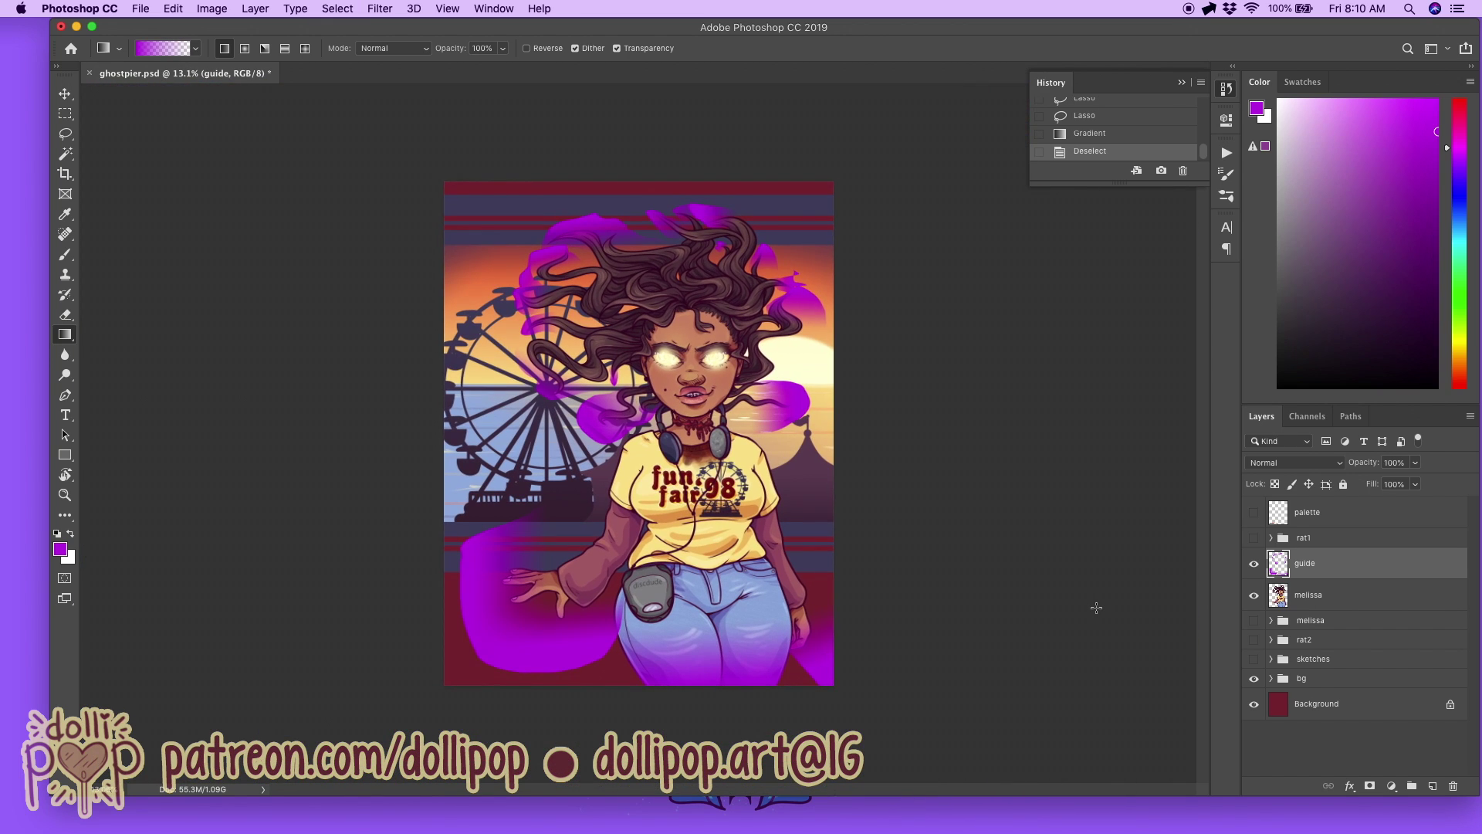
{"action": "scroll", "coordinate": [1096, 608], "scroll_direction": "up", "scroll_amount": 4}
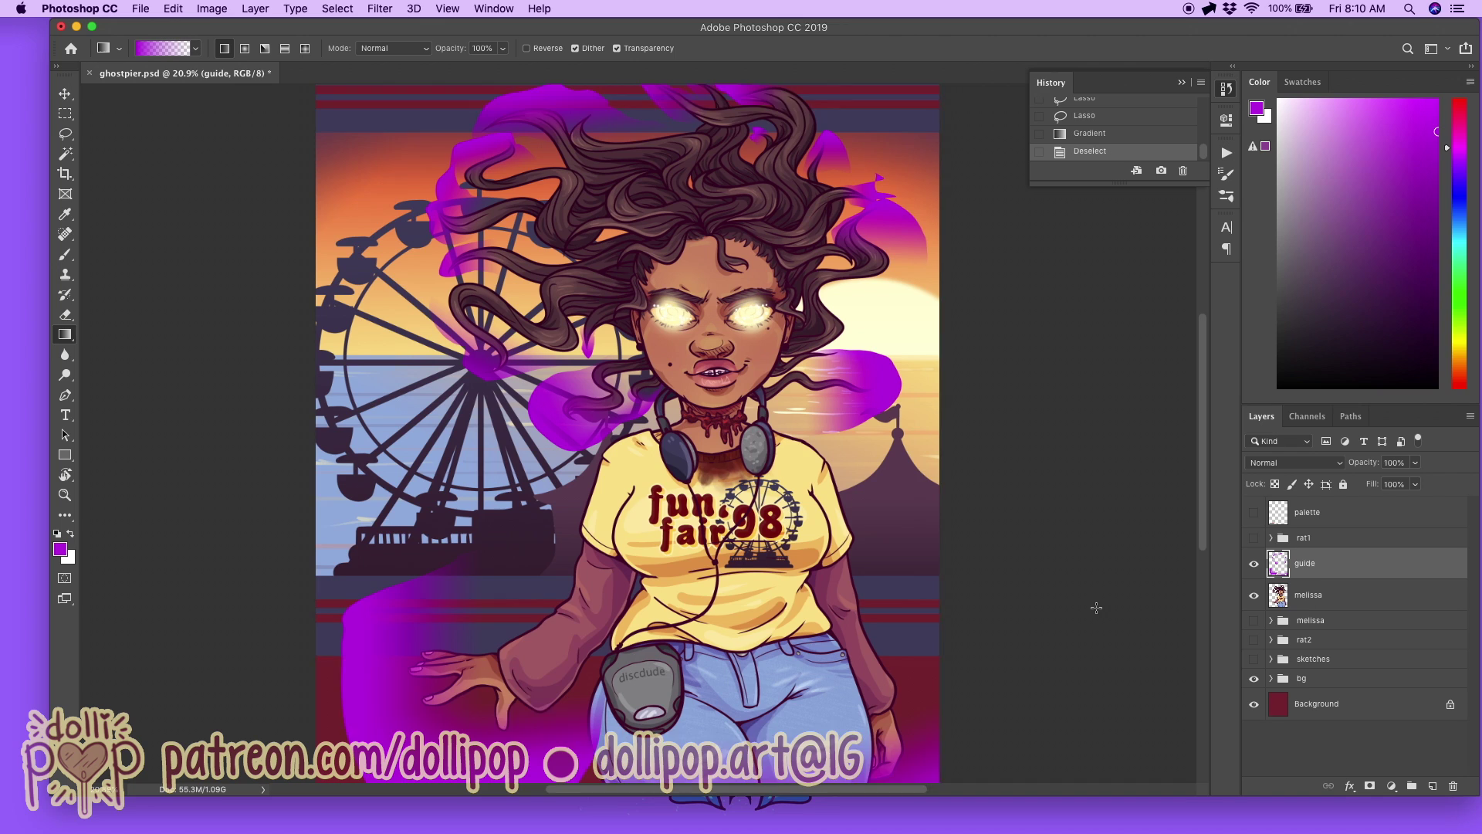
{"action": "scroll", "coordinate": [1096, 607], "scroll_direction": "down", "scroll_amount": 2}
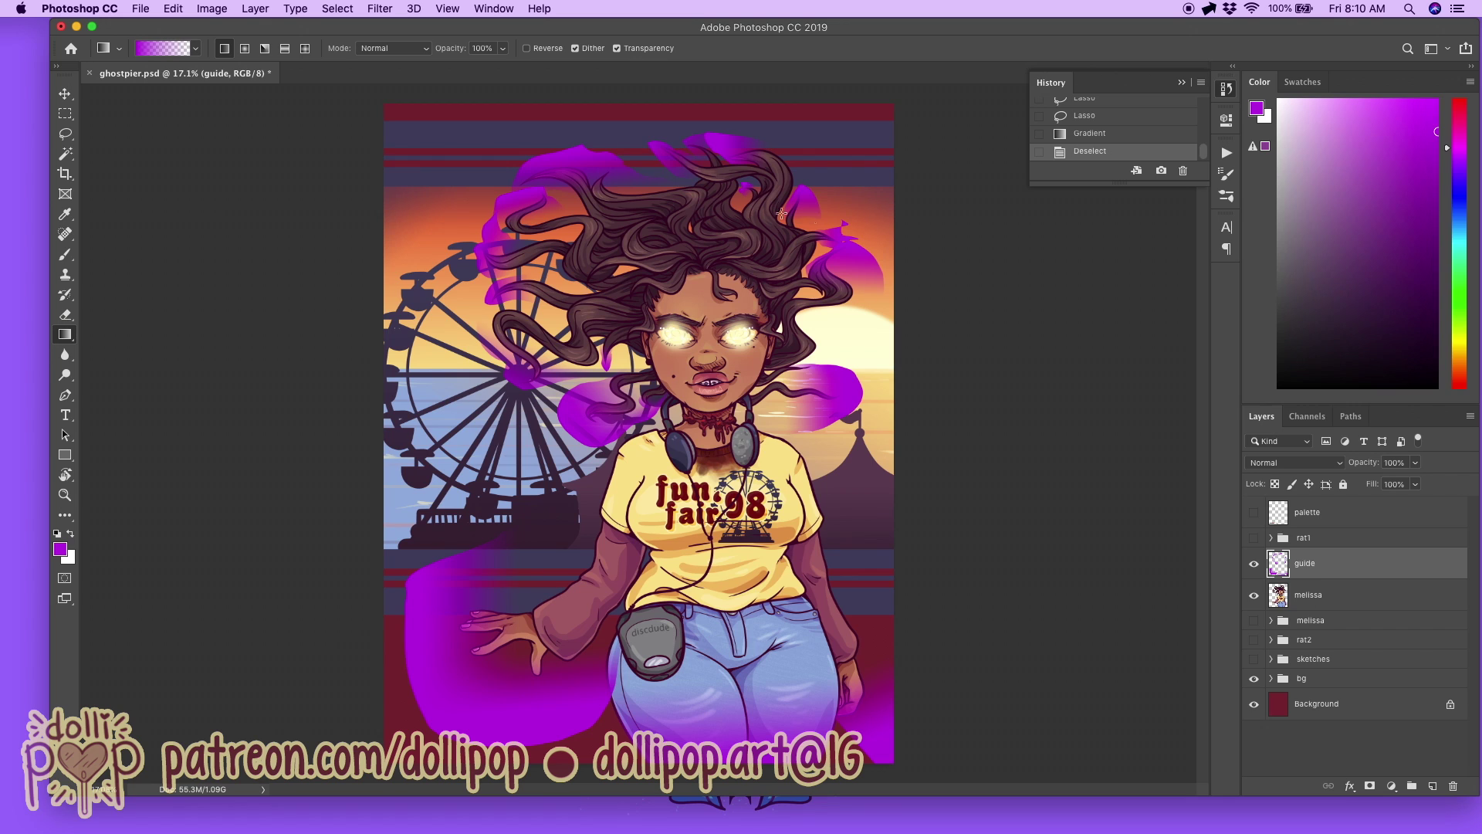
{"action": "scroll", "coordinate": [781, 214], "scroll_direction": "down", "scroll_amount": 1}
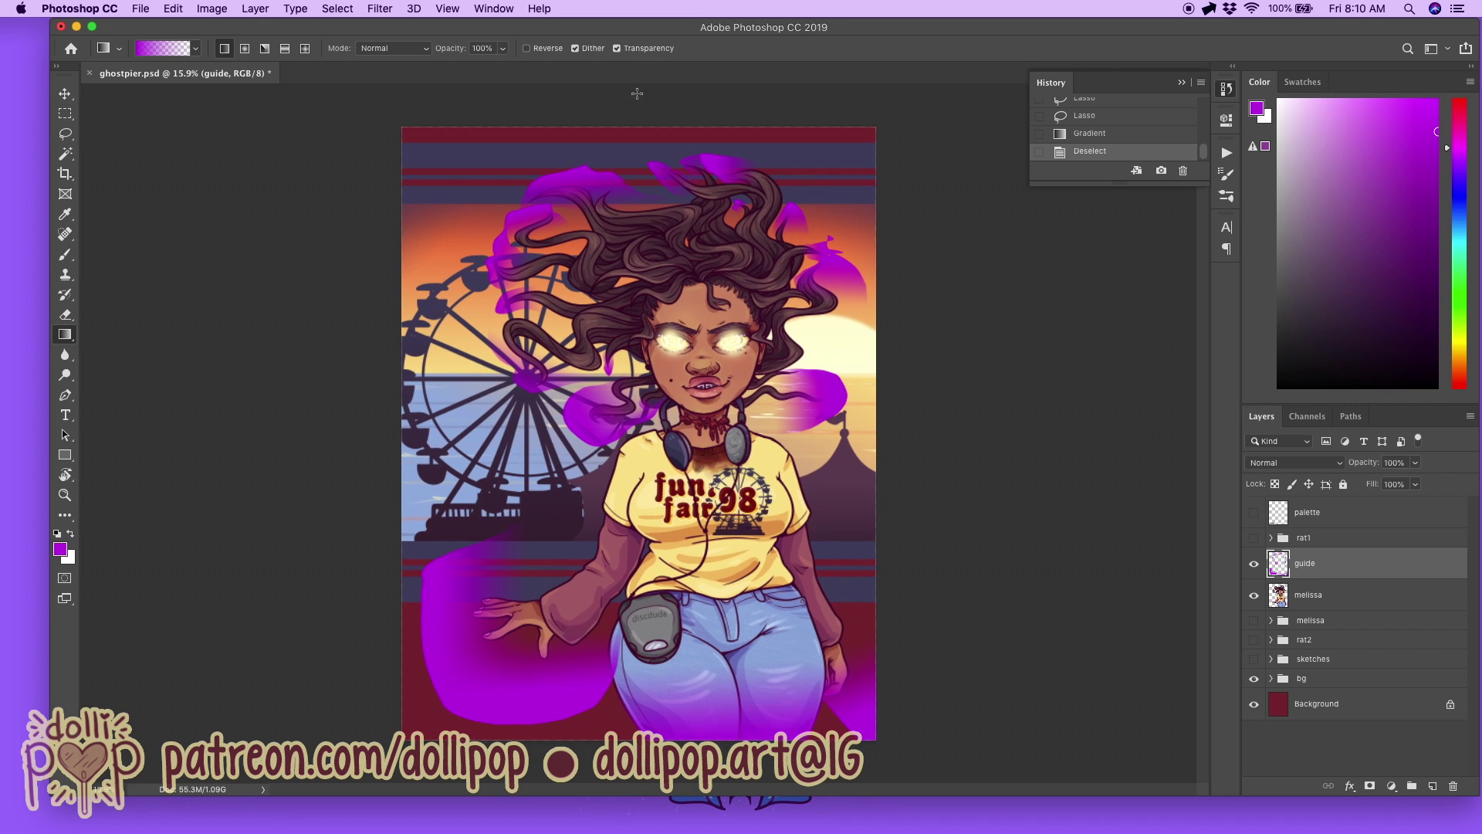
{"action": "left_click_drag", "start_coordinate": [655, 106], "coordinate": [692, 254]}
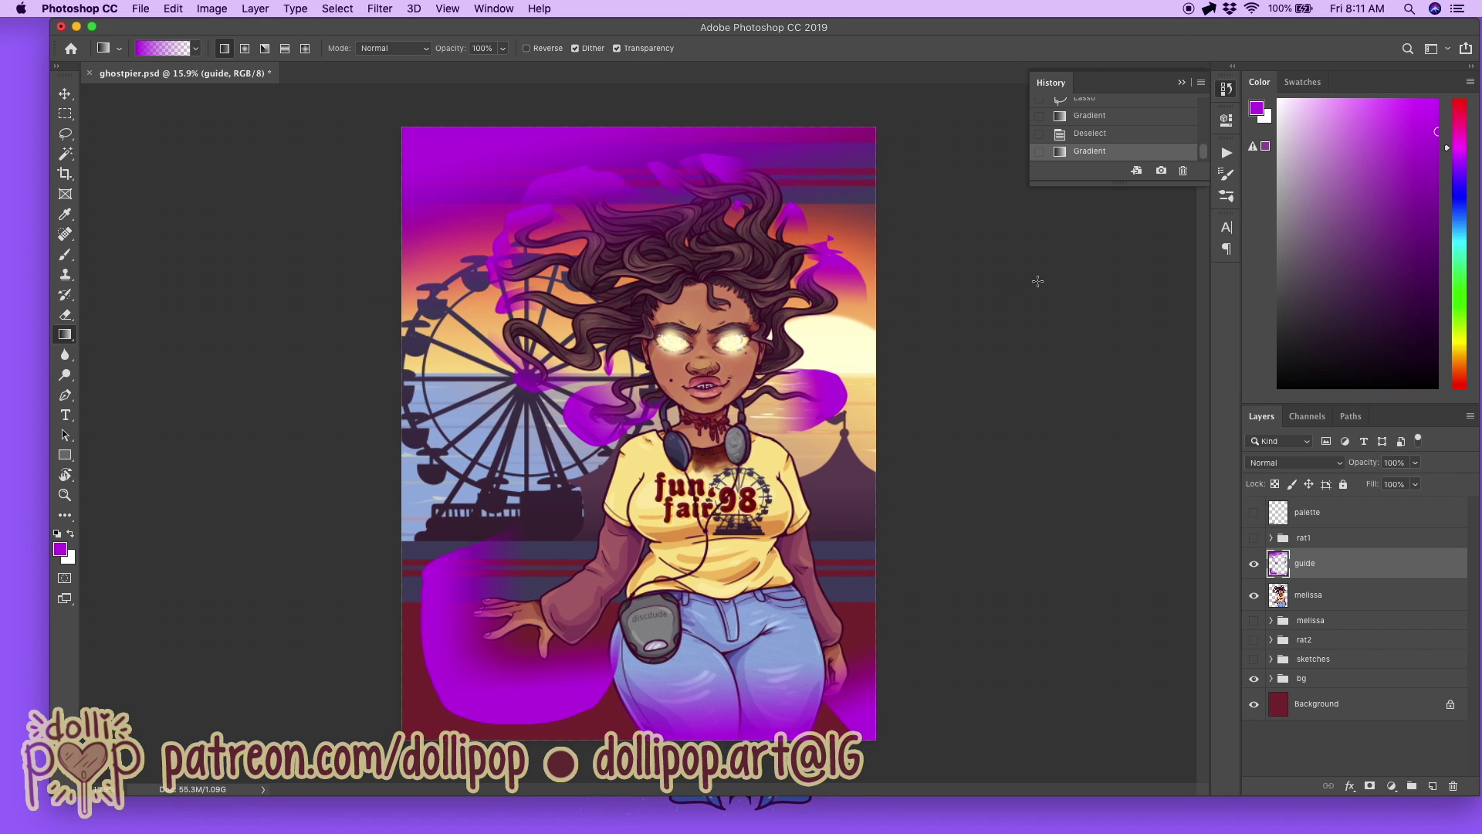
{"action": "key", "text": "super+z"}
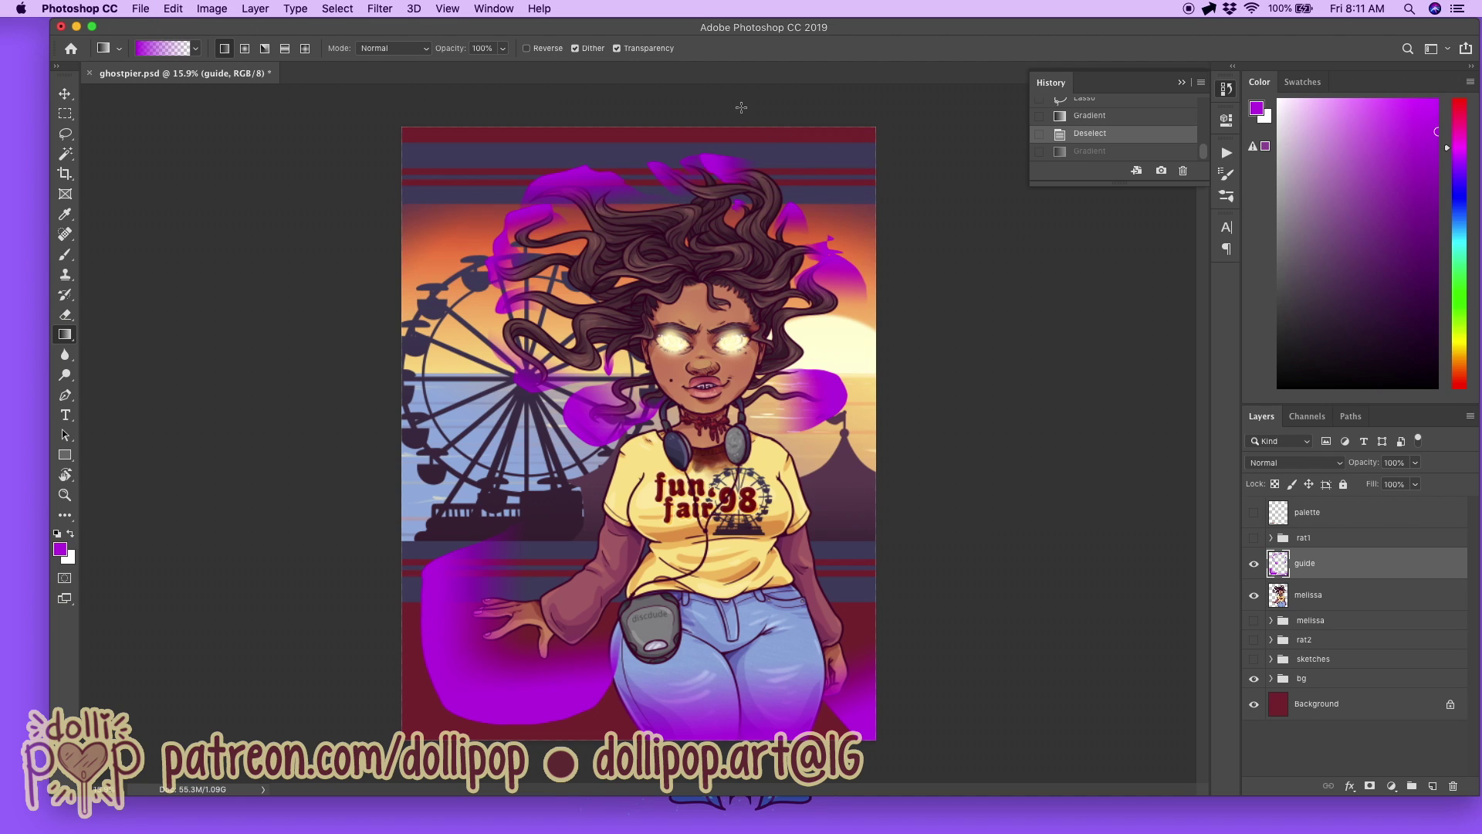
{"action": "left_click_drag", "start_coordinate": [709, 103], "coordinate": [746, 306]}
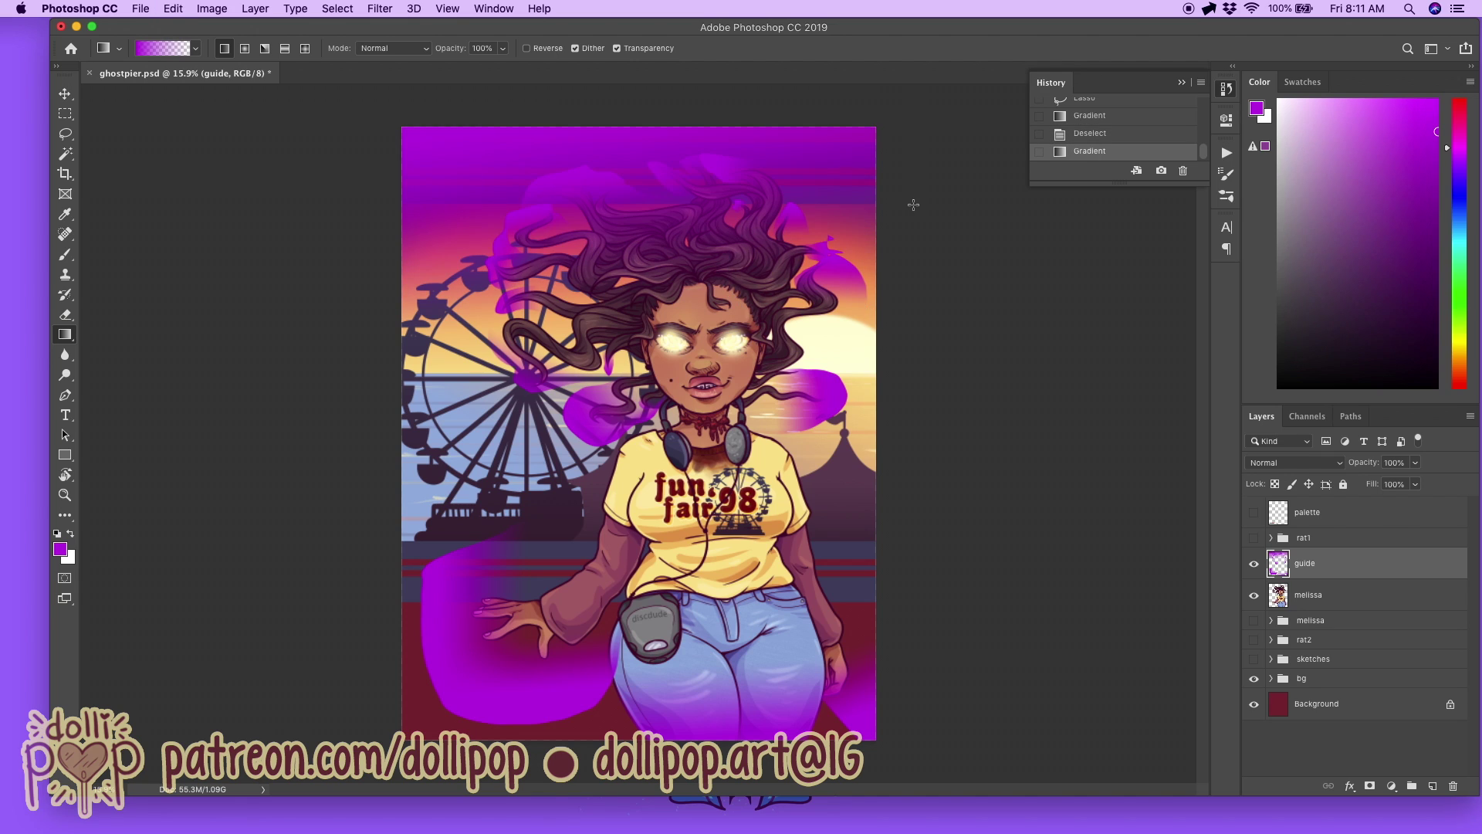
{"action": "key", "text": "super+z"}
Step: Fade purple gradients inward from the illustration's upper-left corner and upper-right side on the guide layer, correcting the last pass
{"action": "left_click_drag", "start_coordinate": [642, 102], "coordinate": [677, 170]}
{"action": "left_click_drag", "start_coordinate": [902, 103], "coordinate": [828, 235]}
{"action": "left_click_drag", "start_coordinate": [707, 101], "coordinate": [722, 190]}
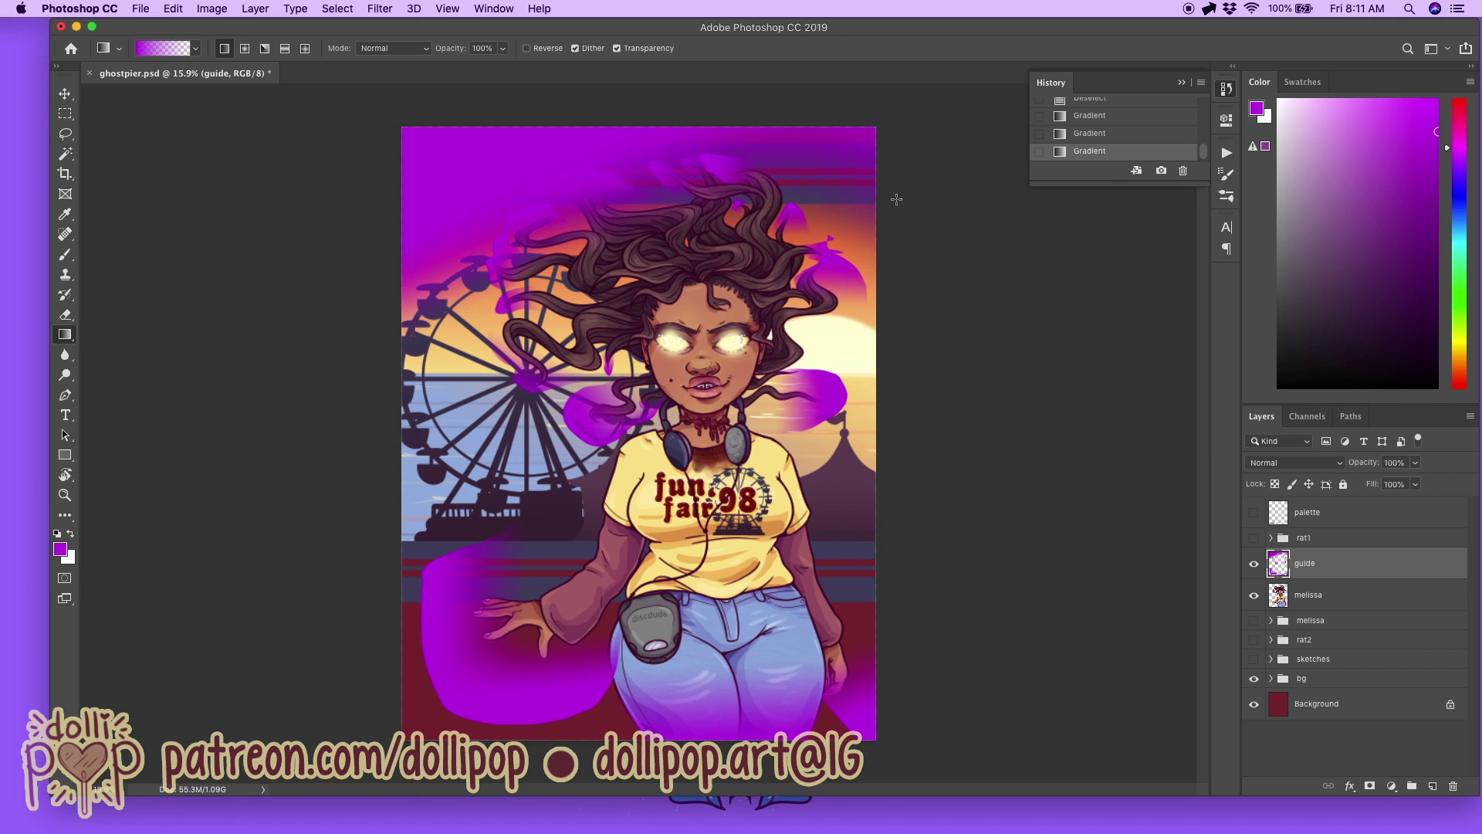
{"action": "key", "text": "super+z"}
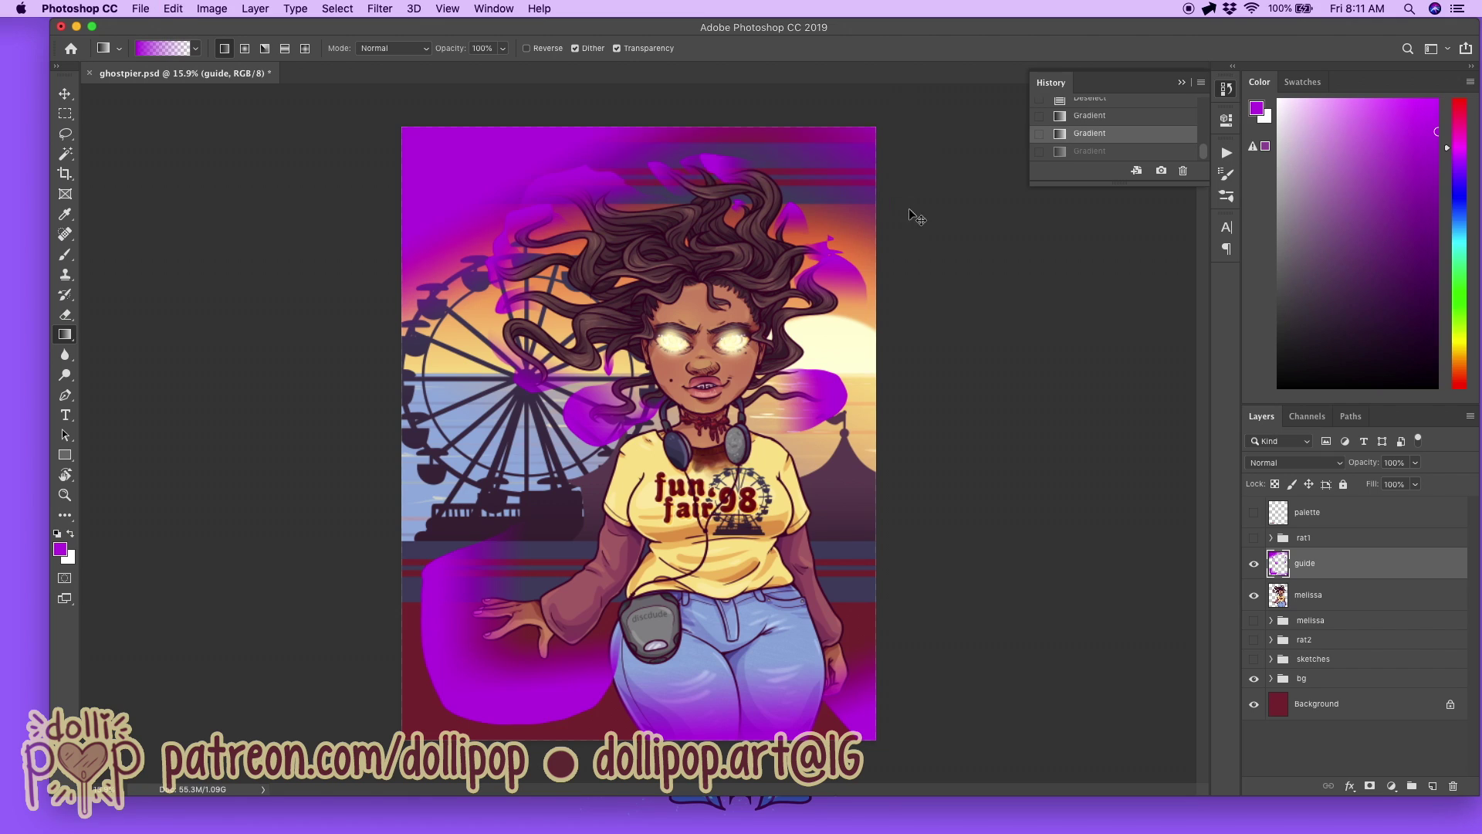
{"action": "key", "text": "super+shift+z"}
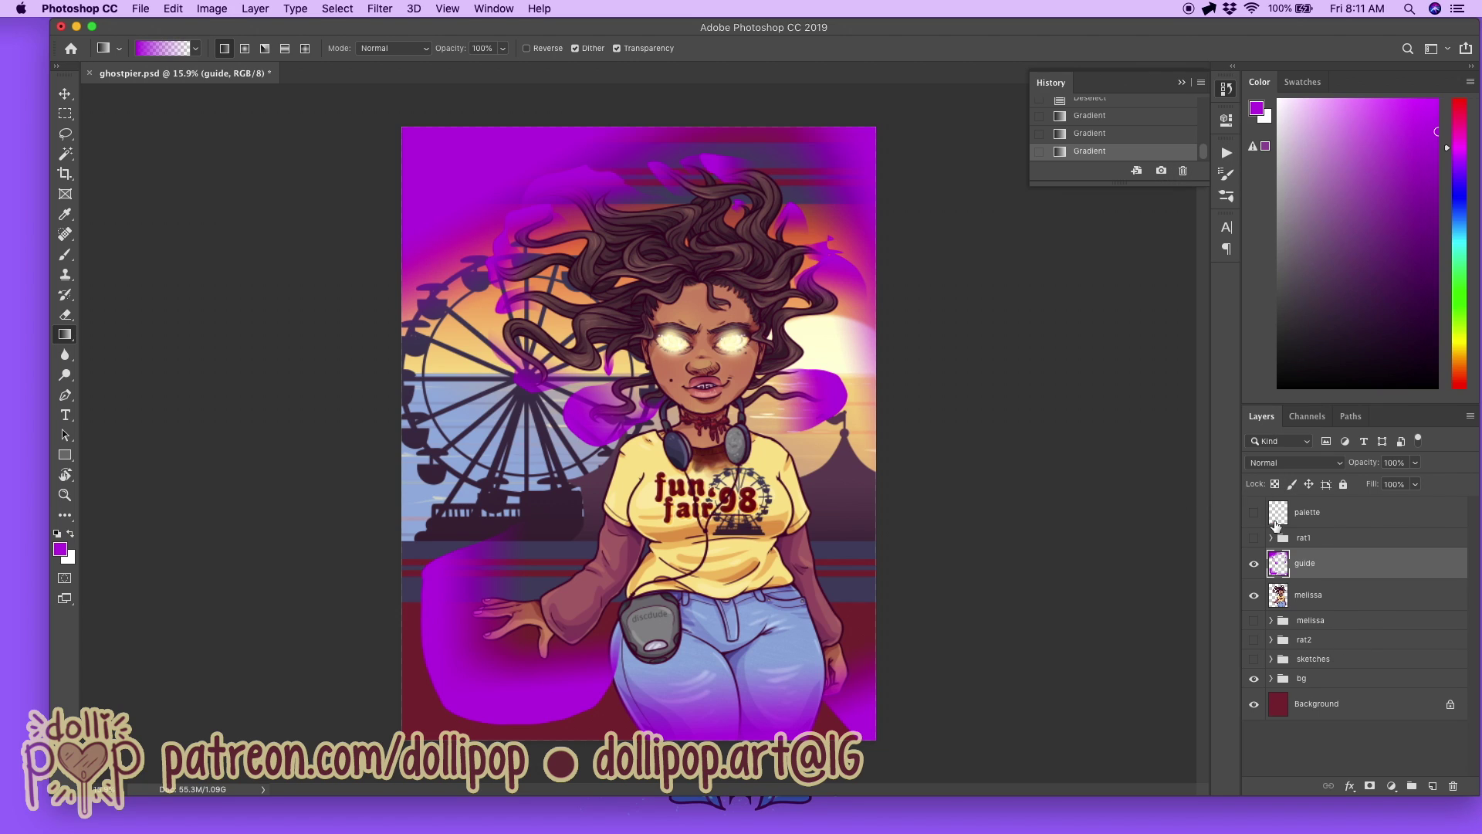
{"action": "left_click_drag", "start_coordinate": [1303, 589], "coordinate": [1282, 572]}
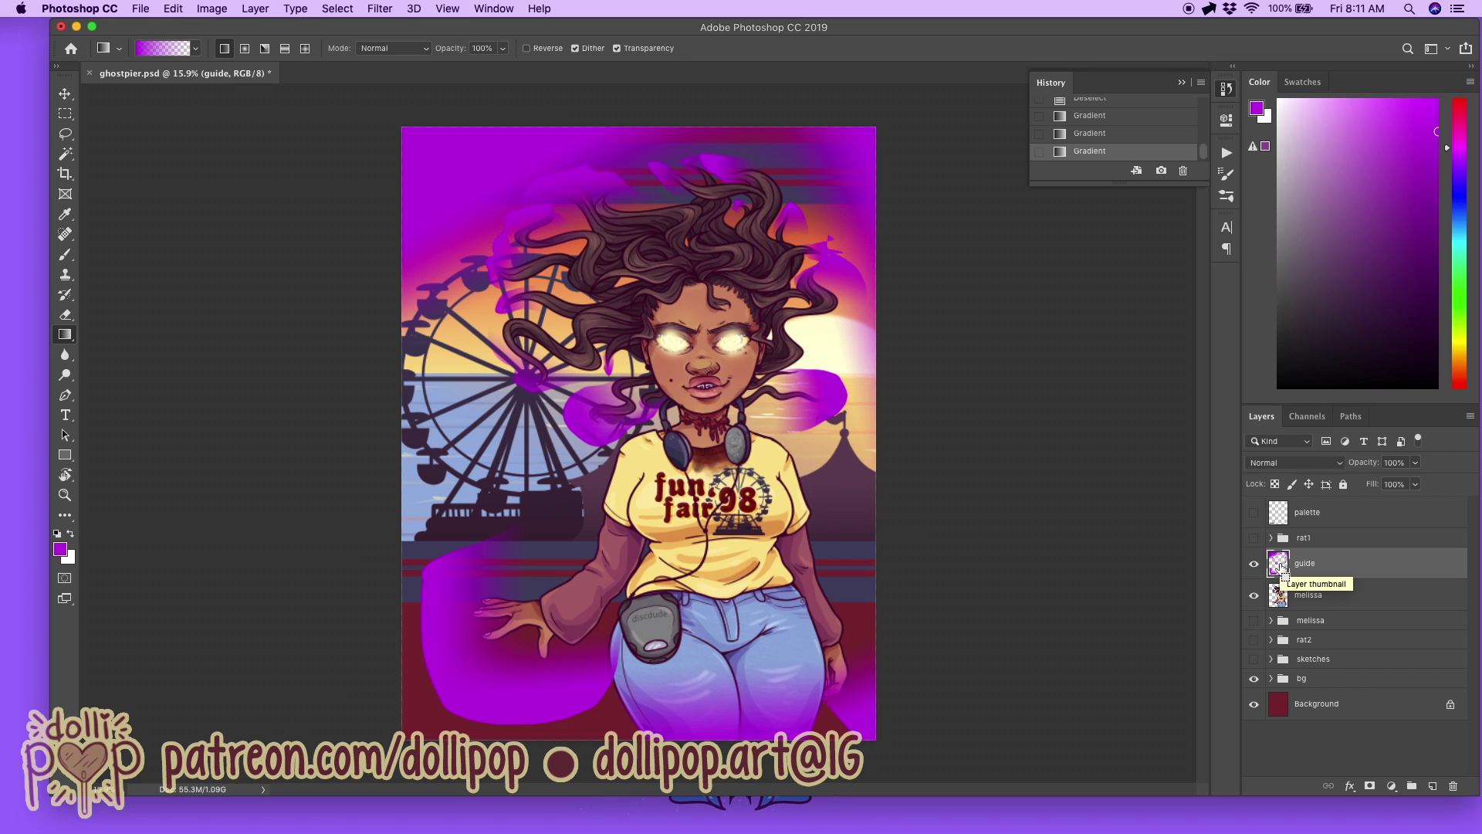
{"action": "left_click", "coordinate": [1282, 569], "text": "super"}
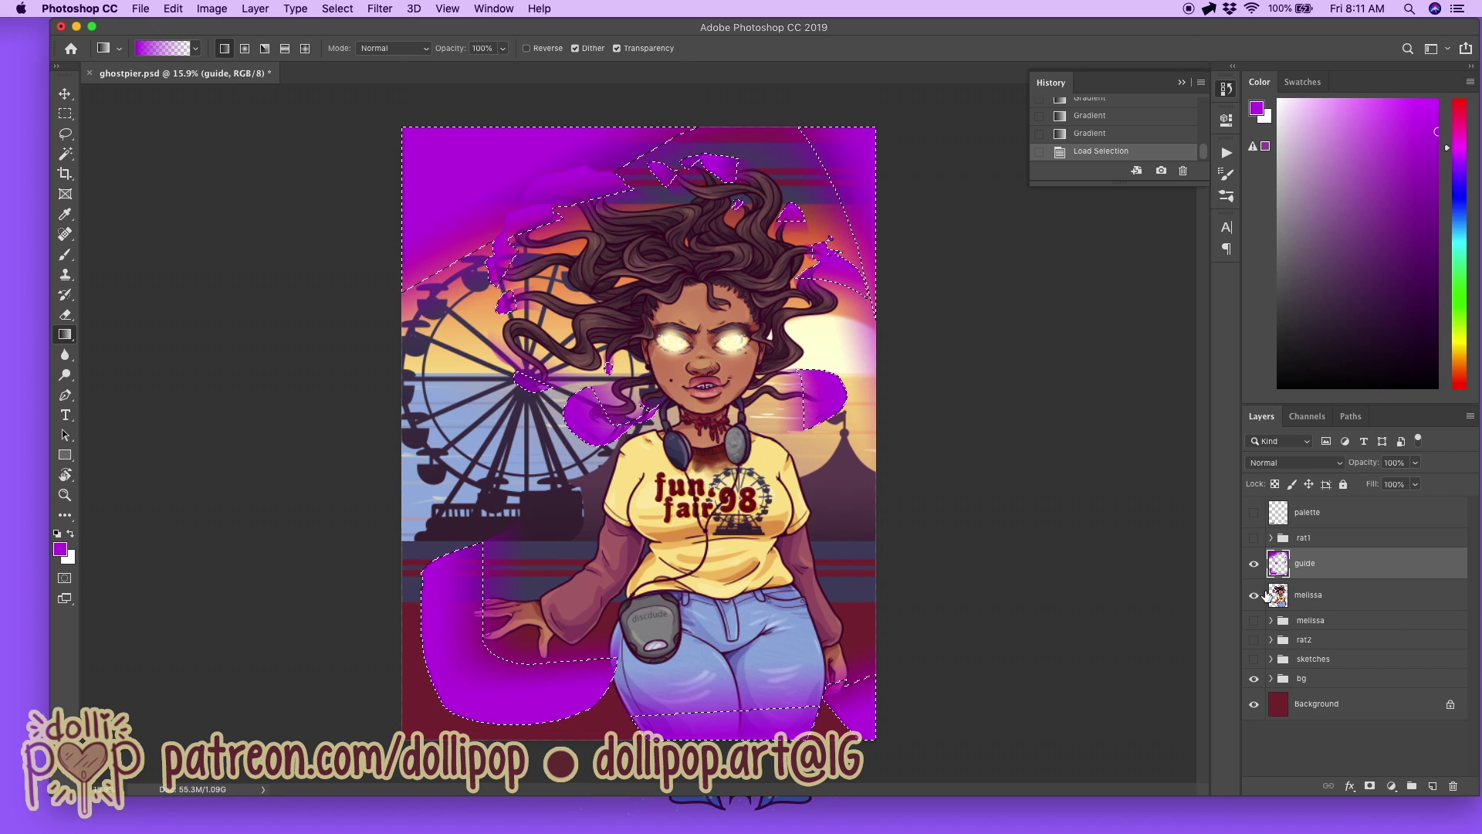
{"action": "left_click", "coordinate": [1254, 563]}
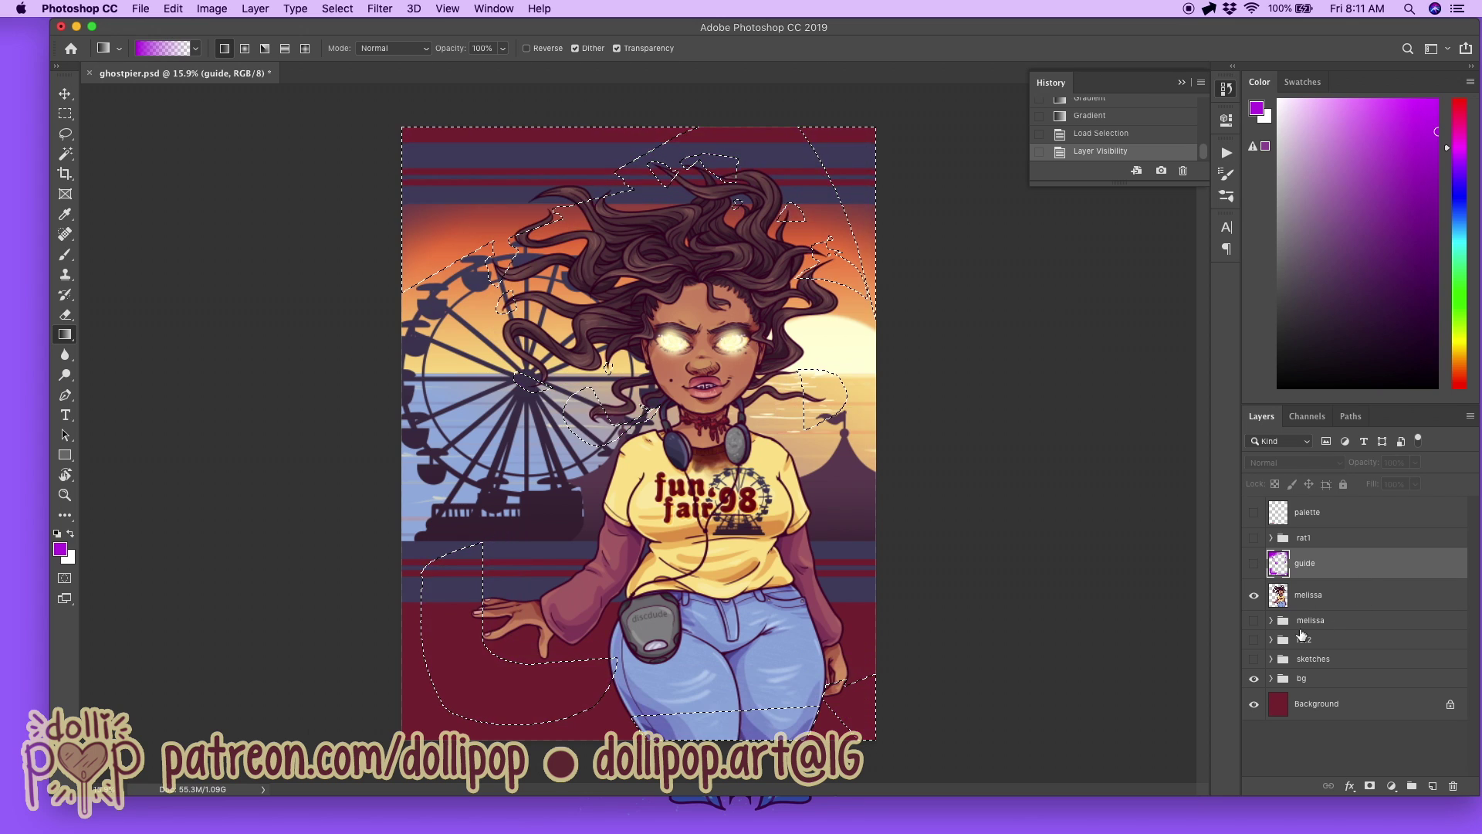
{"action": "left_click", "coordinate": [1426, 600]}
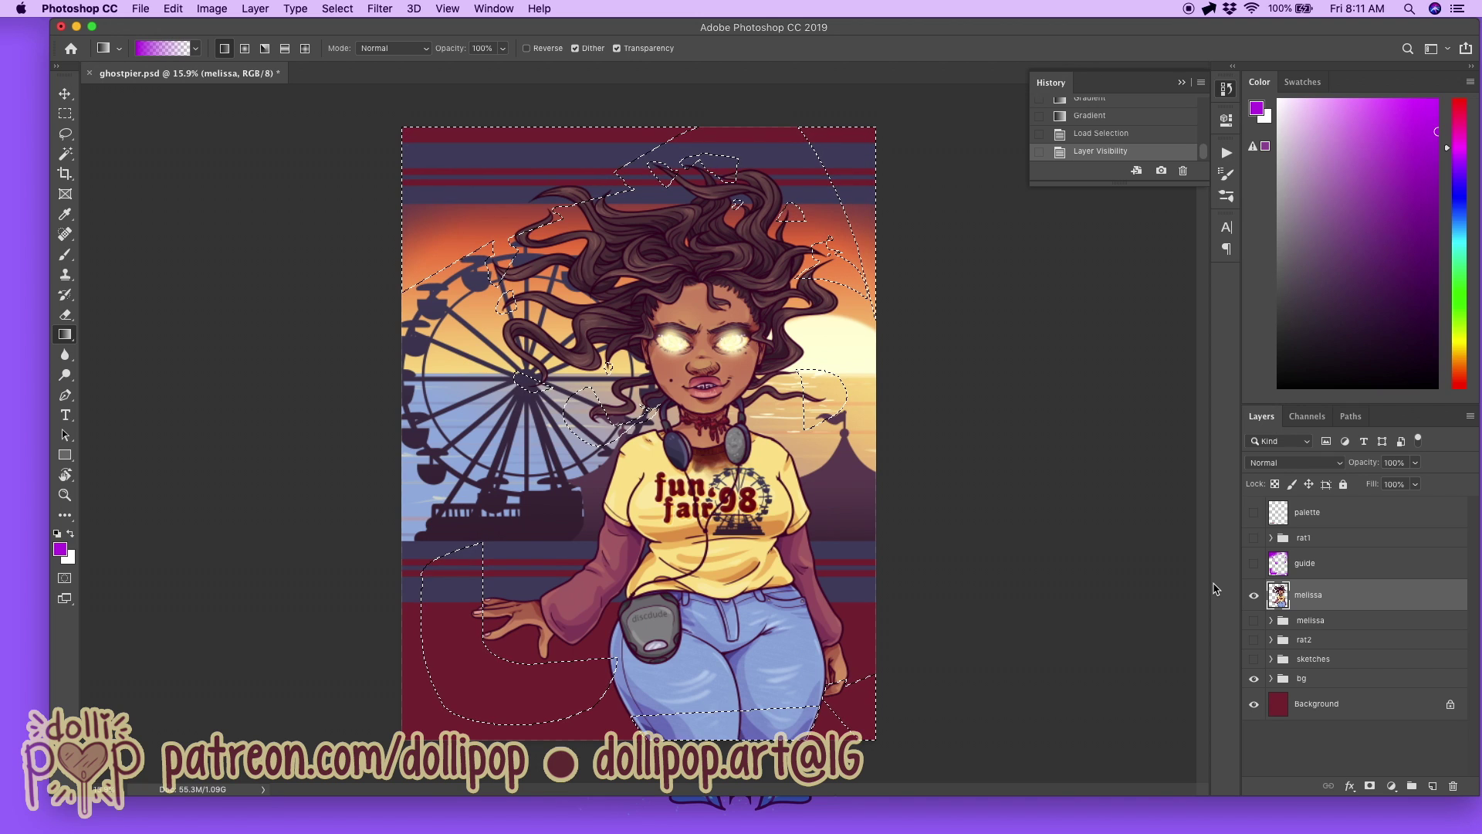
{"action": "left_click", "coordinate": [1254, 564]}
{"action": "left_click", "coordinate": [1344, 575]}
{"action": "key", "text": "super+d"}
Step: Lasso the purple overlapping the disc player at the hip, clear it from the guide layer, and deselect
{"action": "left_click", "coordinate": [65, 134]}
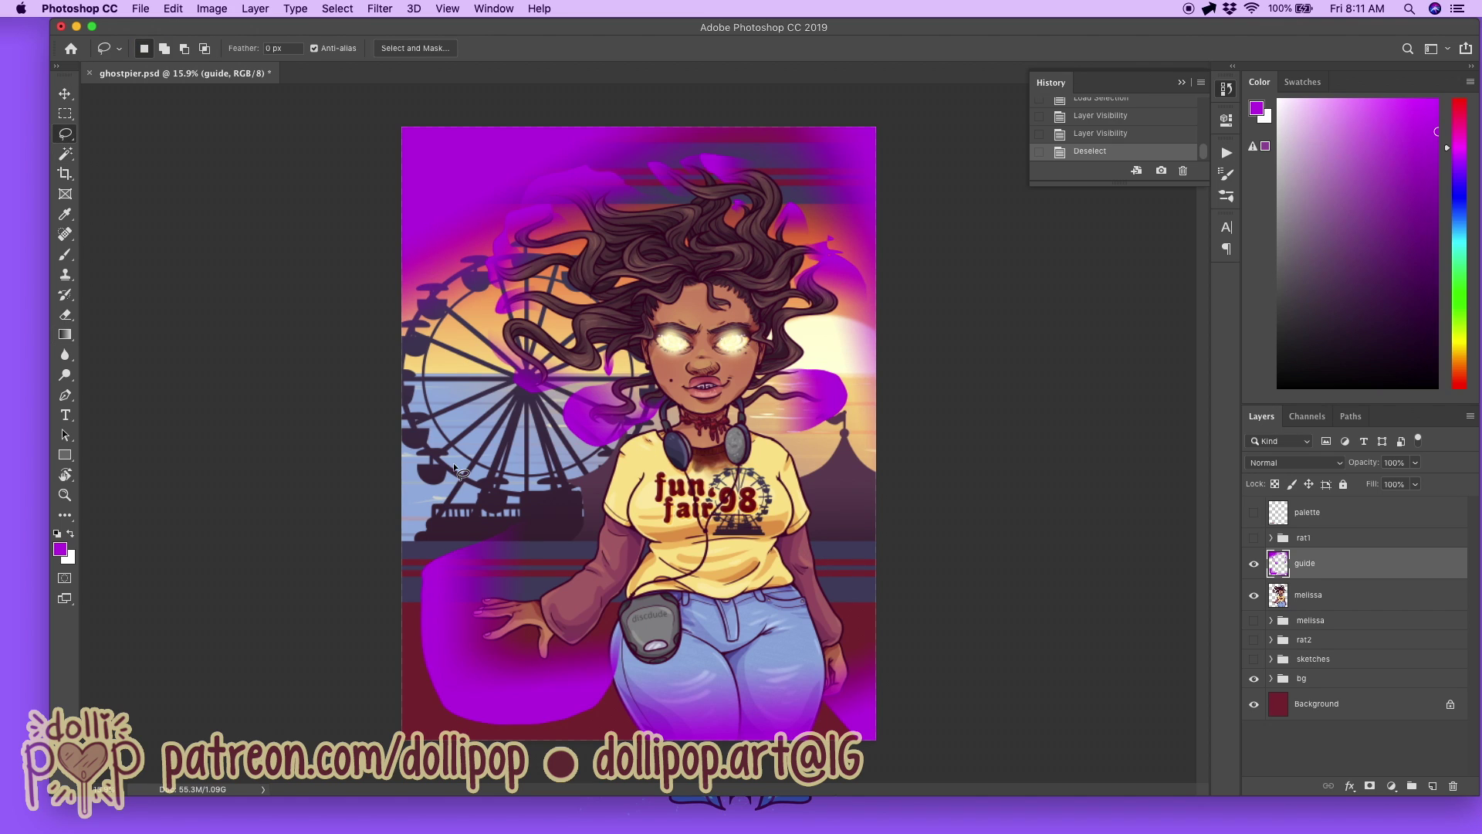
{"action": "mouse_move", "coordinate": [657, 644]}
{"action": "left_mouse_down"}
{"action": "mouse_move", "coordinate": [611, 690]}
{"action": "mouse_move", "coordinate": [590, 653]}
{"action": "mouse_move", "coordinate": [619, 609]}
{"action": "mouse_move", "coordinate": [649, 608]}
{"action": "mouse_move", "coordinate": [666, 645]}
{"action": "left_mouse_up"}
{"action": "key", "text": "Delete"}
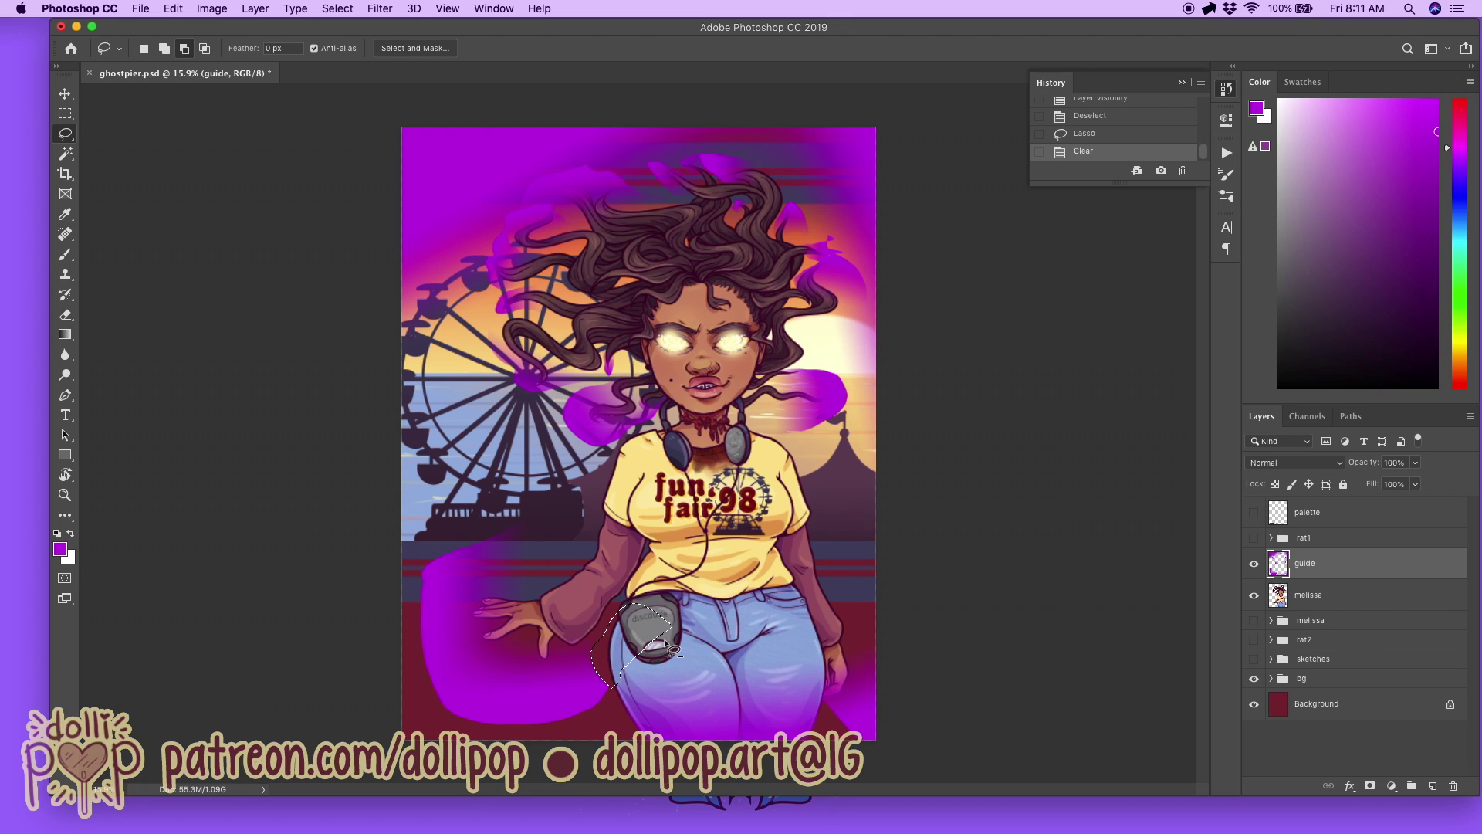
{"action": "key", "text": "super+d"}
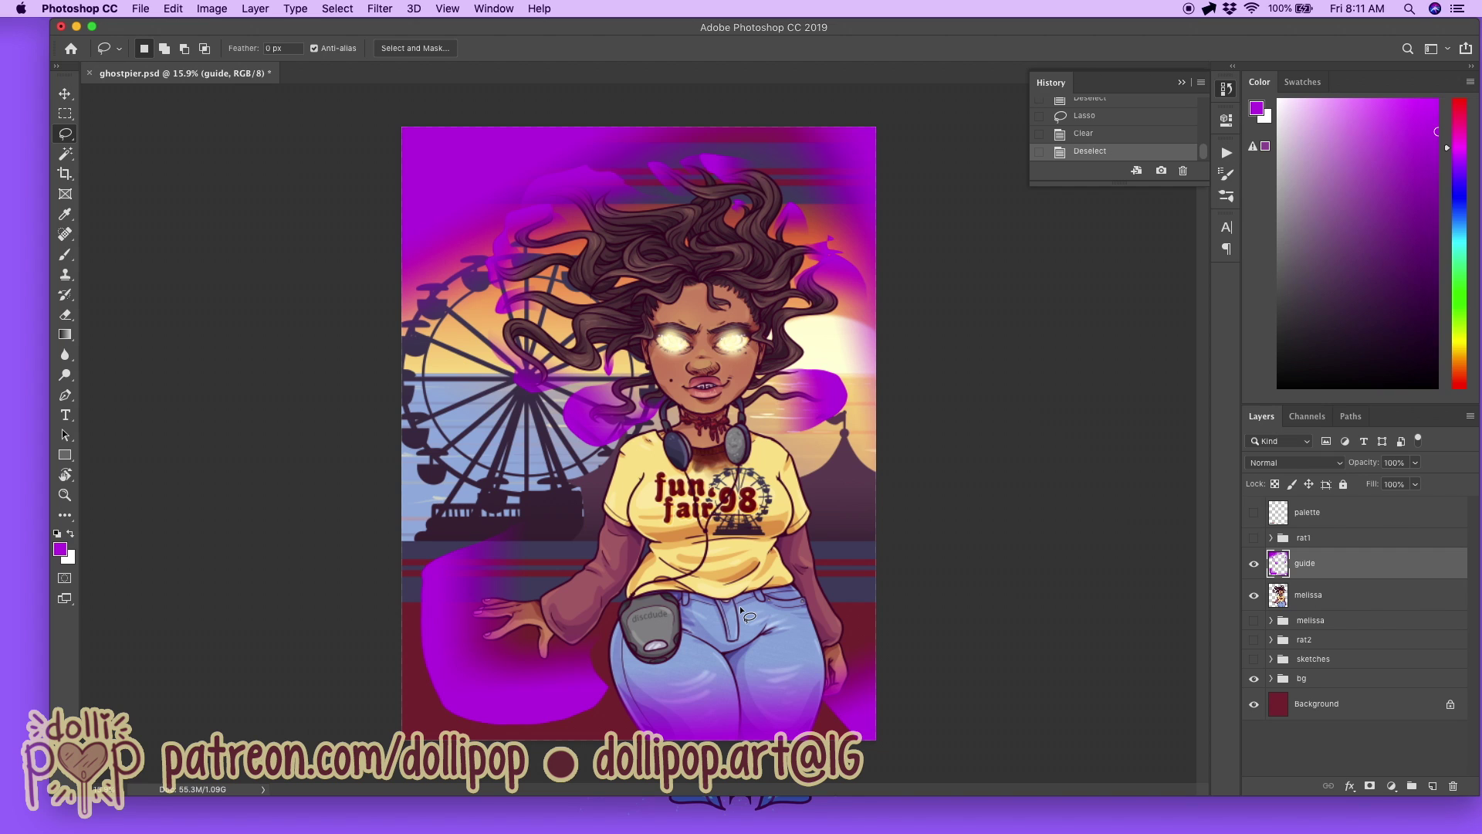
Step: Load the guide layer's contents as a selection, hide the guide, clear that area from the merged character layer, and deselect
{"action": "left_click", "coordinate": [1275, 564], "text": "super"}
{"action": "key", "text": "super+comma"}
{"action": "left_click", "coordinate": [1344, 607]}
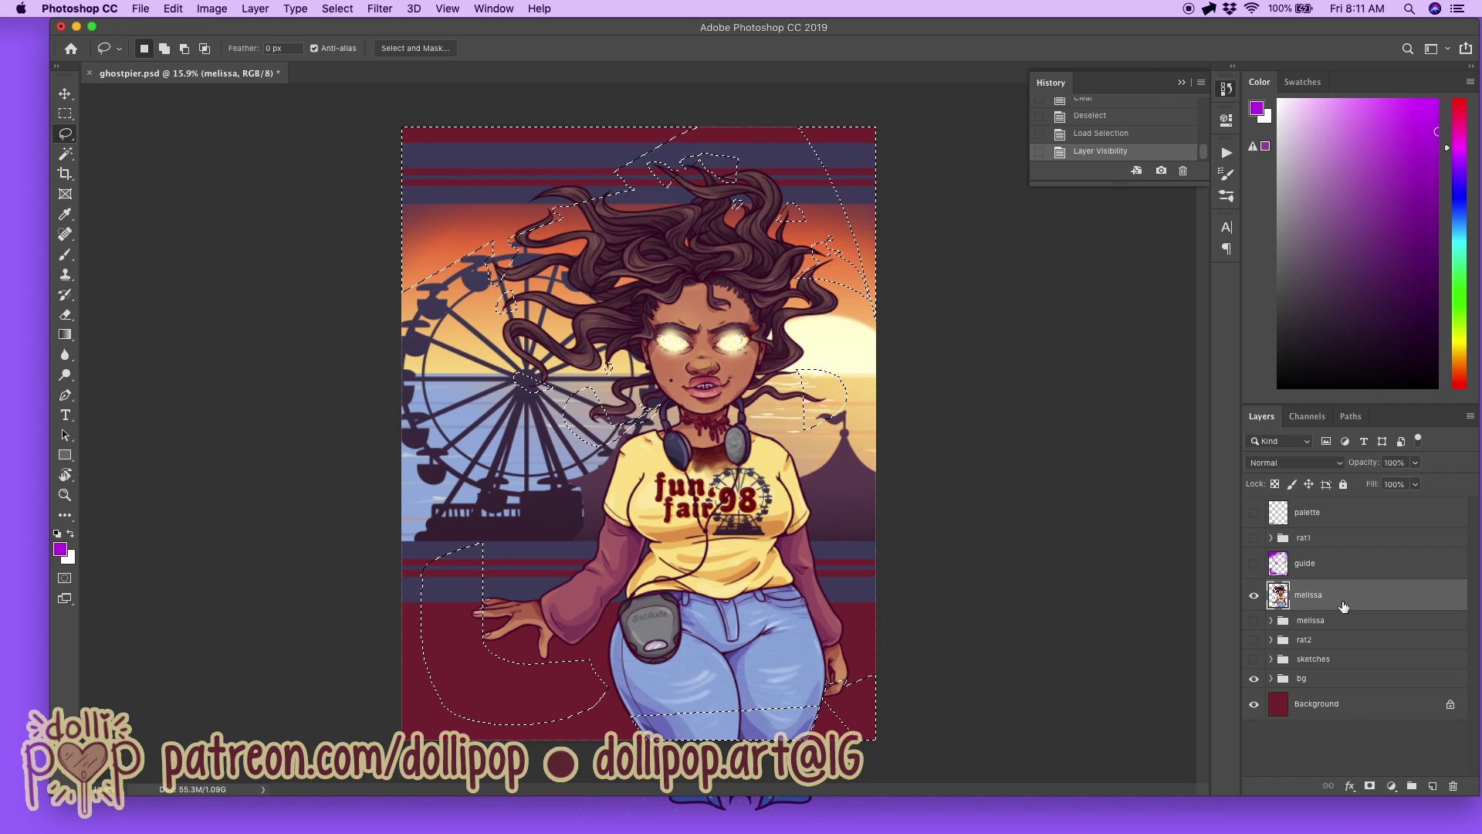
{"action": "key", "text": "Delete"}
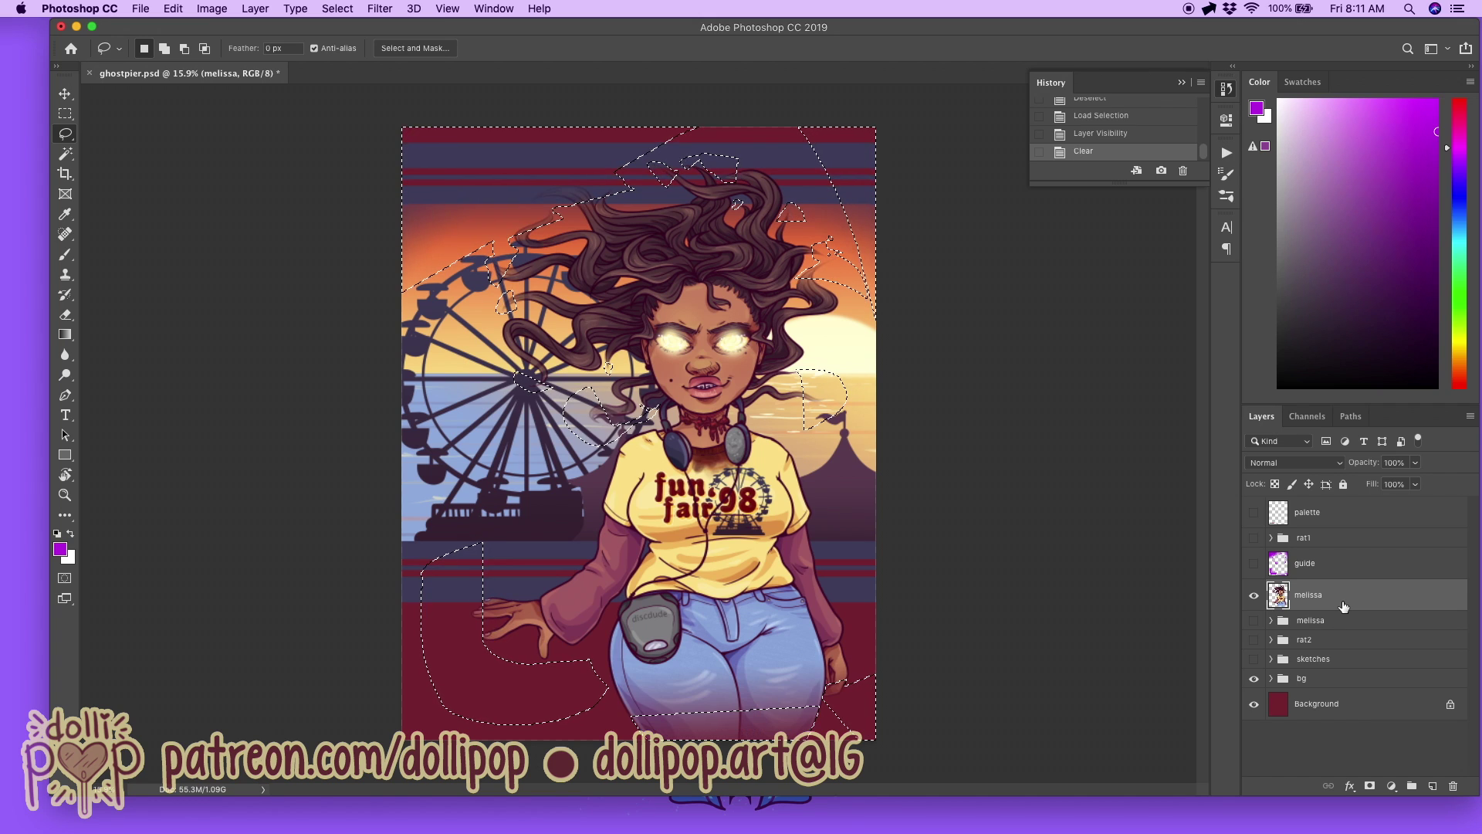
{"action": "key", "text": "super+d"}
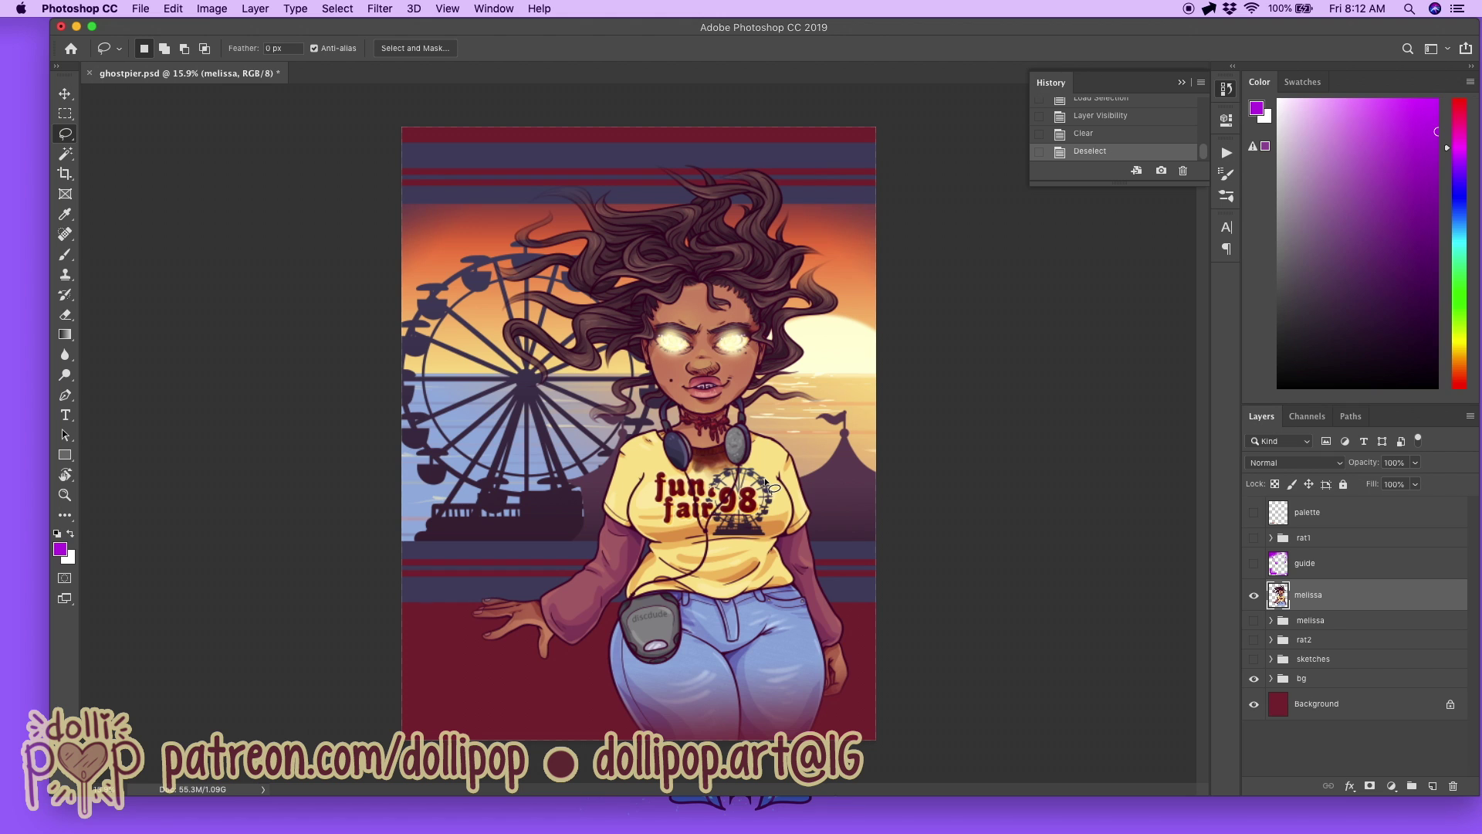
Step: Set the merged character layer's fill to 90% and inspect the faded hair and body against the background
{"action": "scroll", "coordinate": [766, 482], "scroll_direction": "up", "scroll_amount": 5}
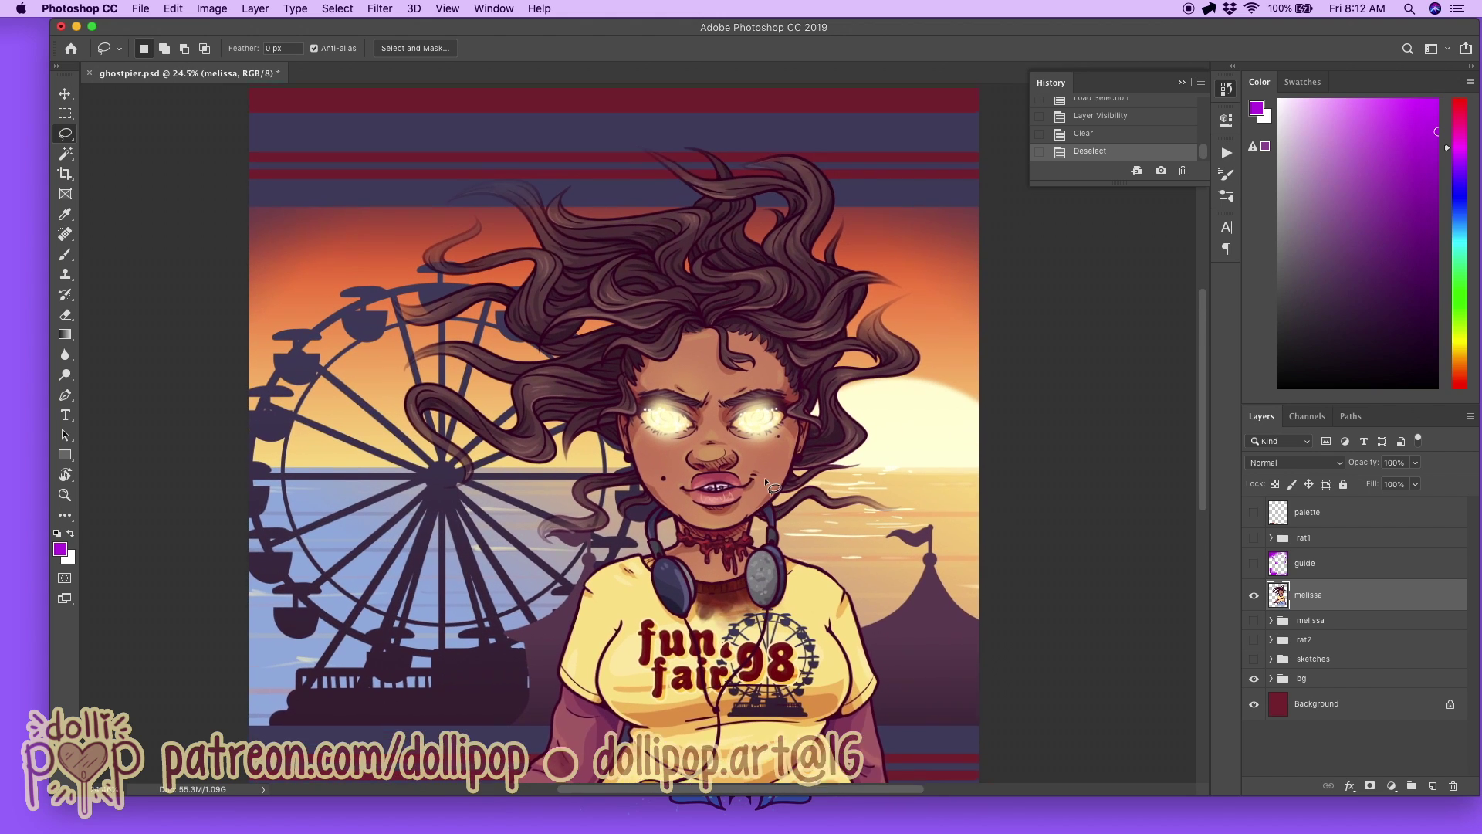
{"action": "scroll", "coordinate": [766, 483], "scroll_direction": "down", "scroll_amount": 4}
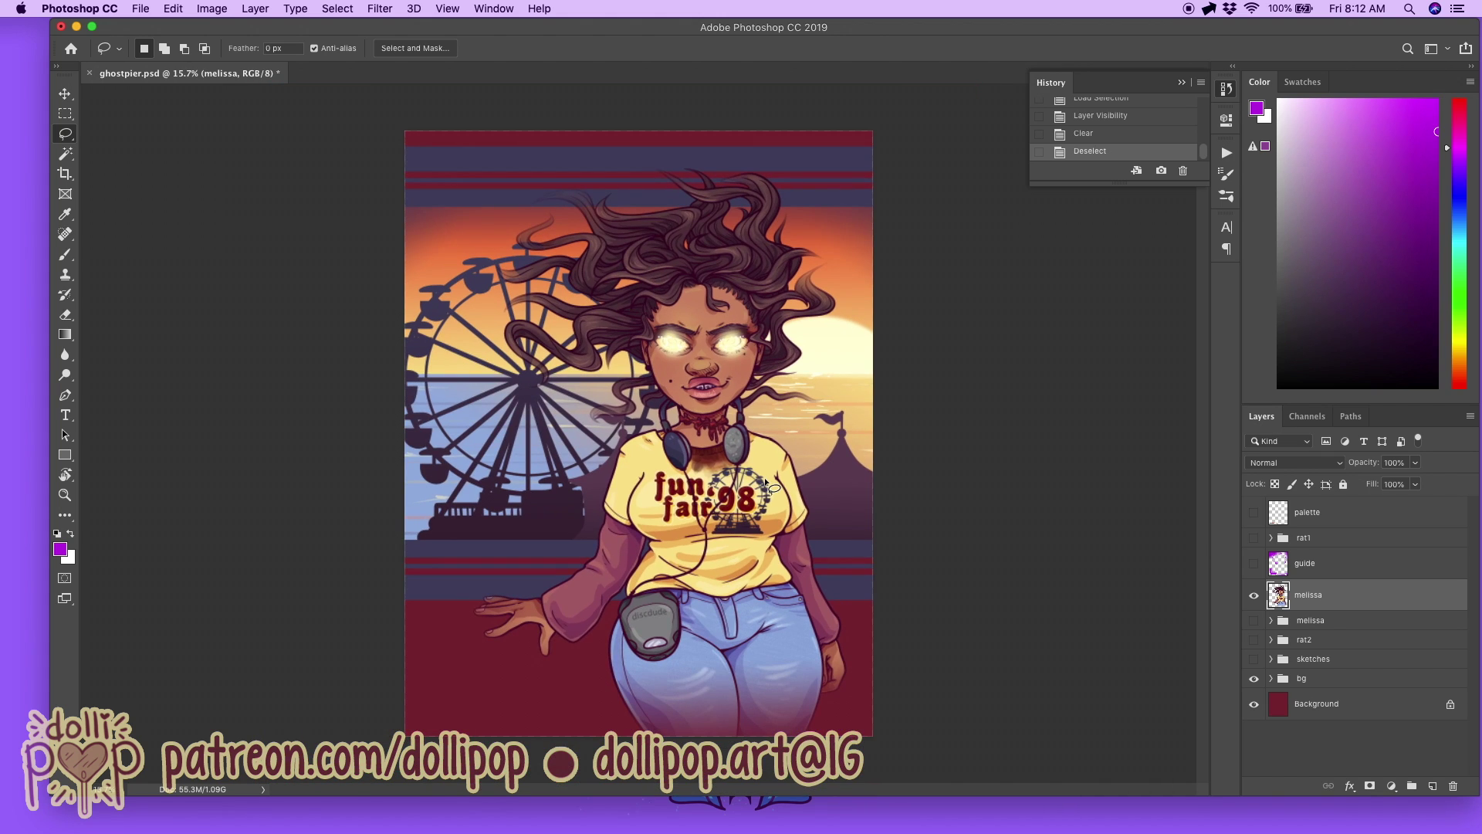
{"action": "scroll", "coordinate": [766, 483], "scroll_direction": "up", "scroll_amount": 2}
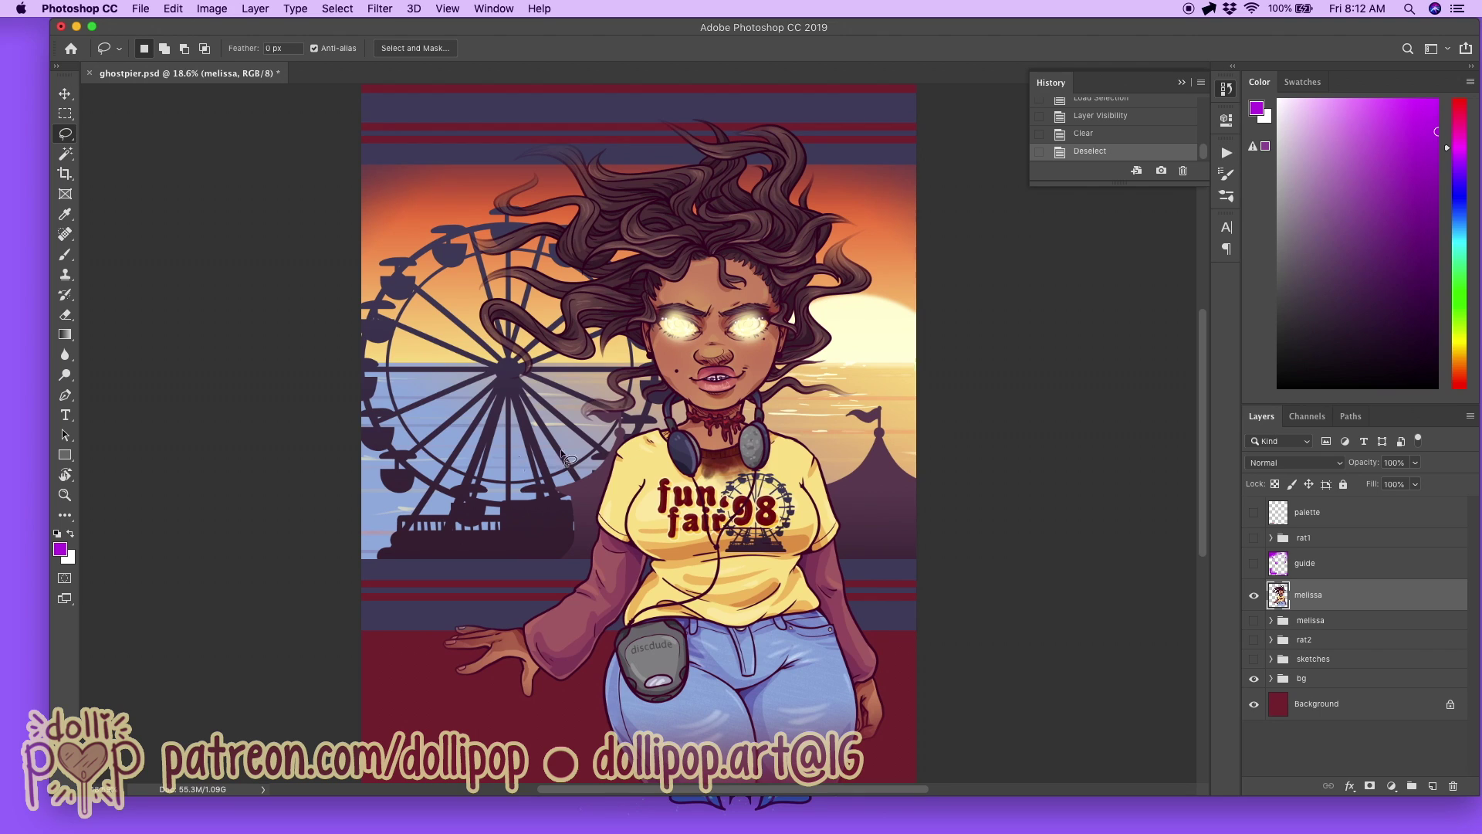
{"action": "left_click", "coordinate": [1391, 482]}
{"action": "type", "text": "90"}
{"action": "key", "text": "Return"}
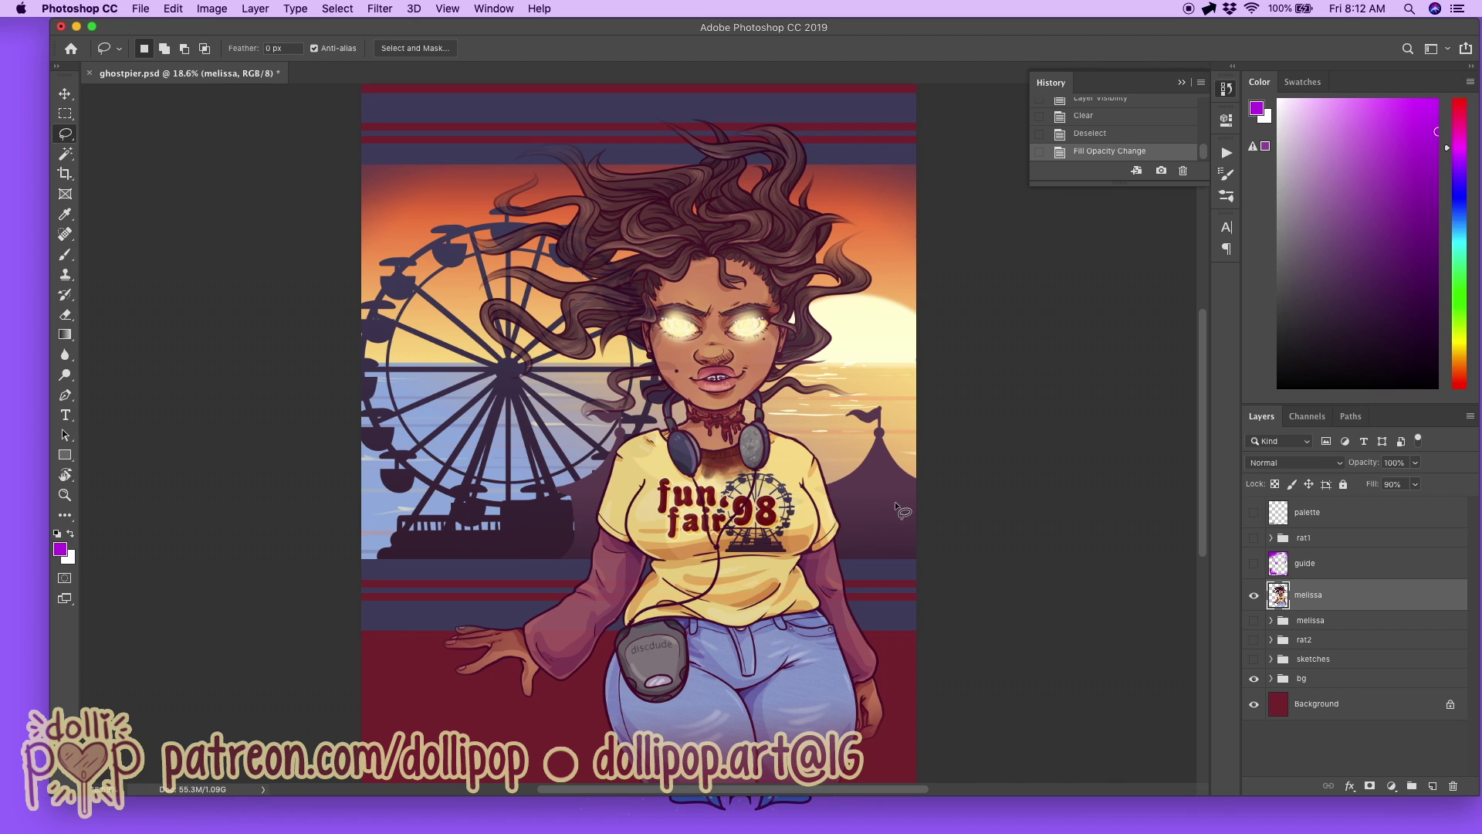
{"action": "scroll", "coordinate": [902, 511], "scroll_direction": "down", "scroll_amount": 3}
{"action": "scroll", "coordinate": [902, 511], "scroll_direction": "up", "scroll_amount": 3}
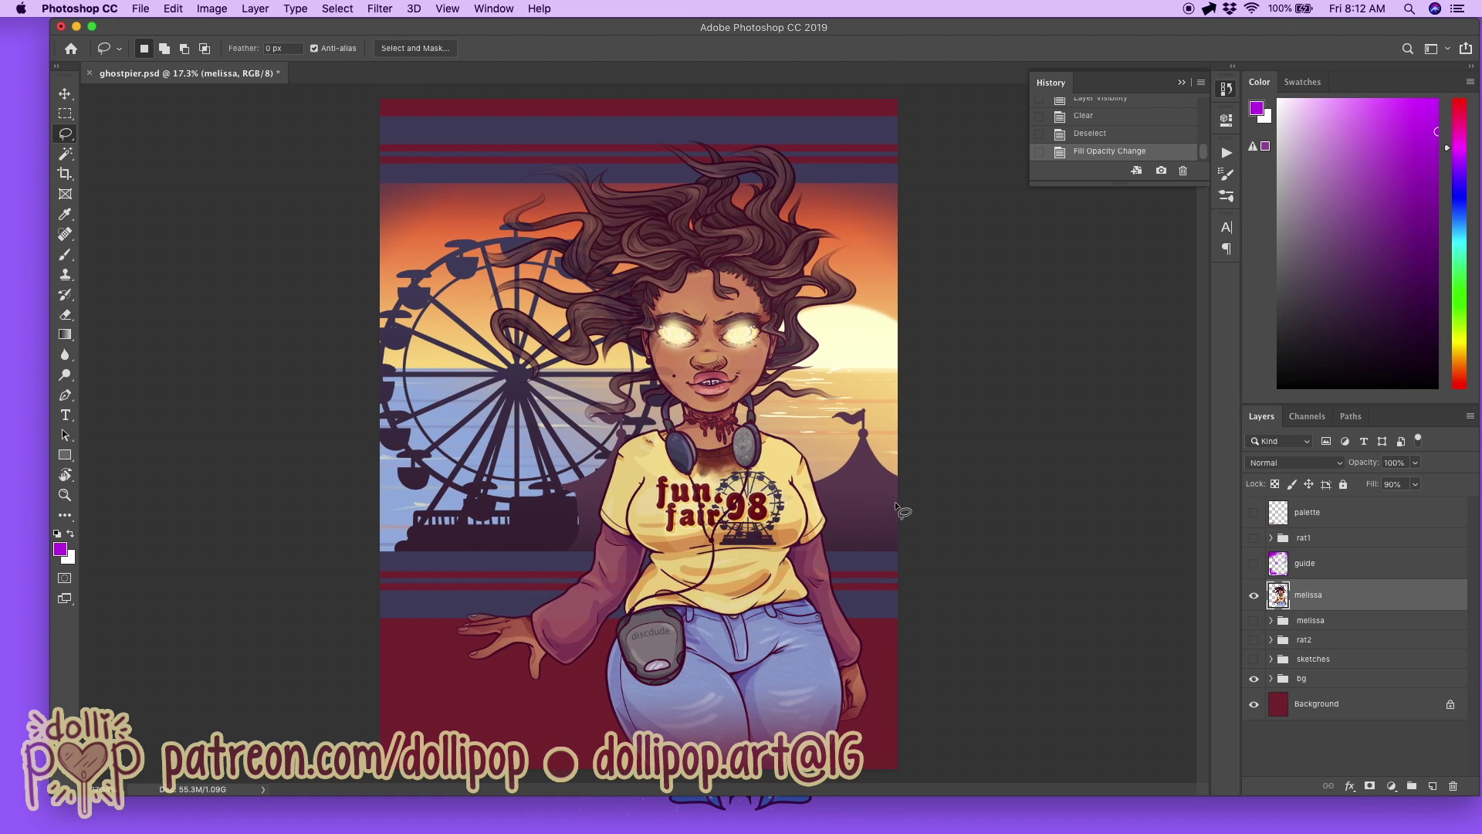
{"action": "scroll", "coordinate": [896, 504], "scroll_direction": "down", "scroll_amount": 2}
{"action": "scroll", "coordinate": [895, 503], "scroll_direction": "up", "scroll_amount": 5}
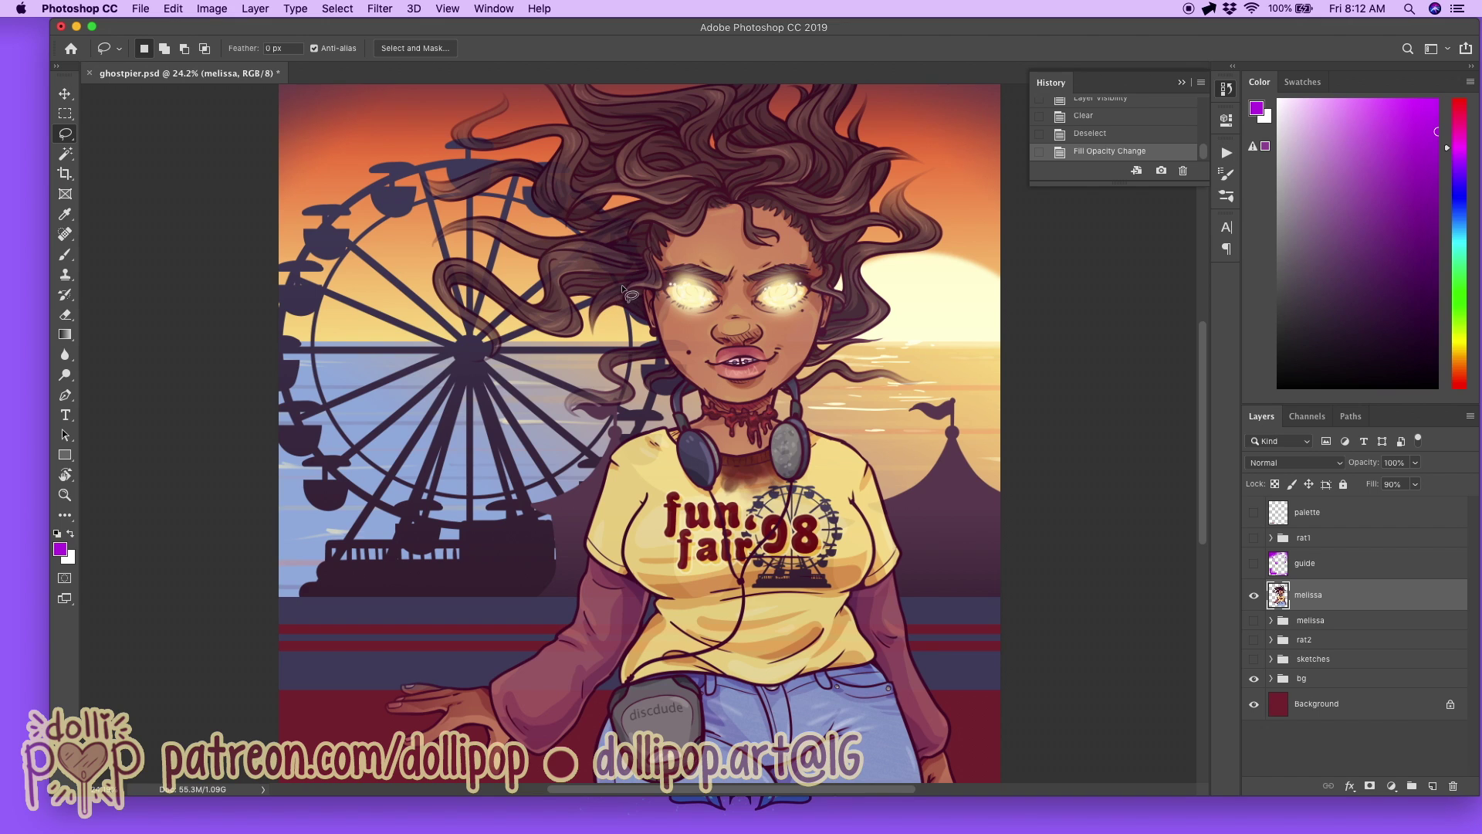
Step: Restore the character layer's fill to 100% and set its opacity to 90% to compare the transparency
{"action": "left_click_drag", "start_coordinate": [1418, 492], "coordinate": [1426, 509]}
{"action": "left_click", "coordinate": [1394, 463]}
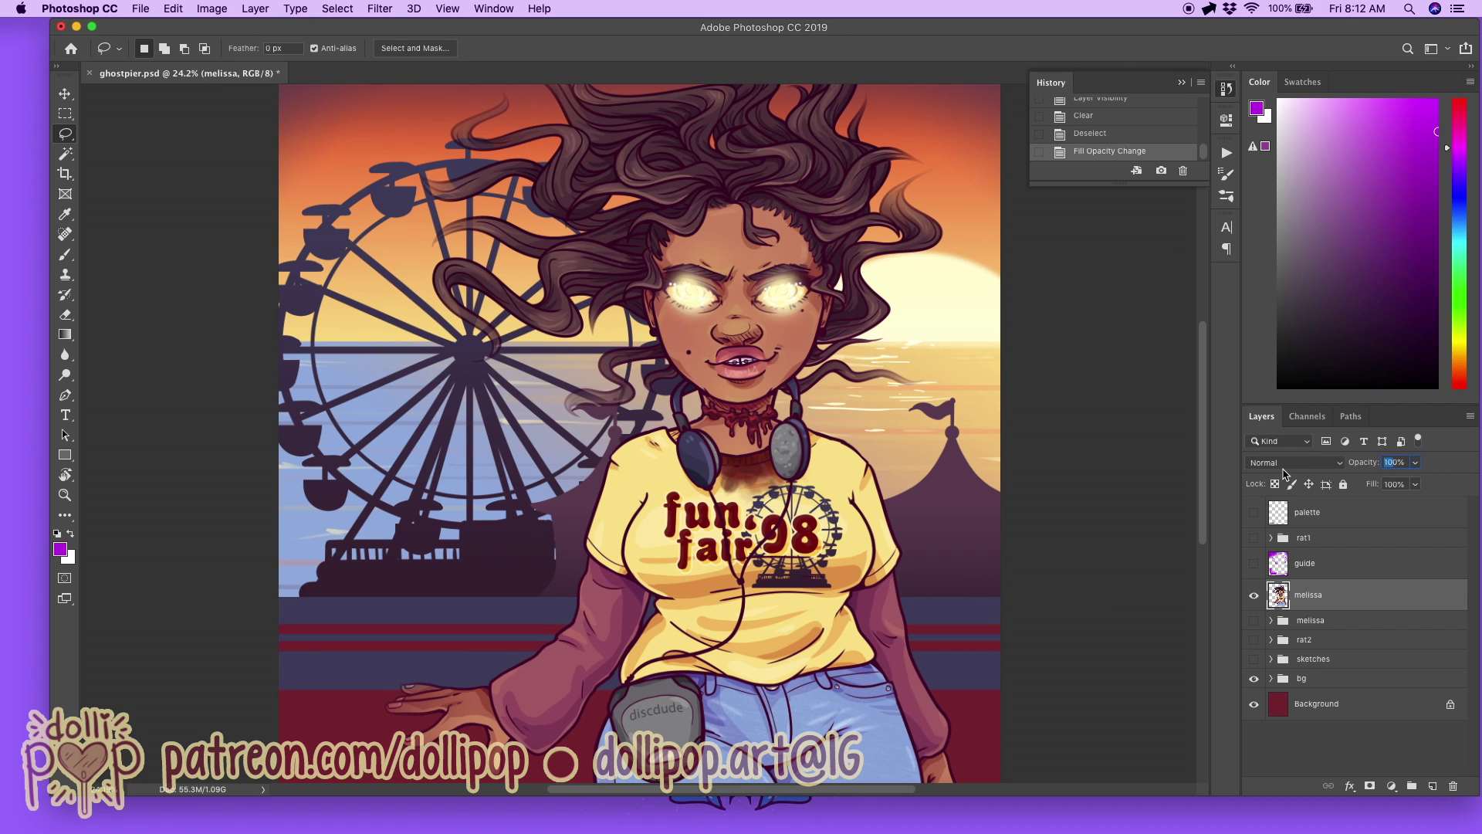
{"action": "type", "text": "90"}
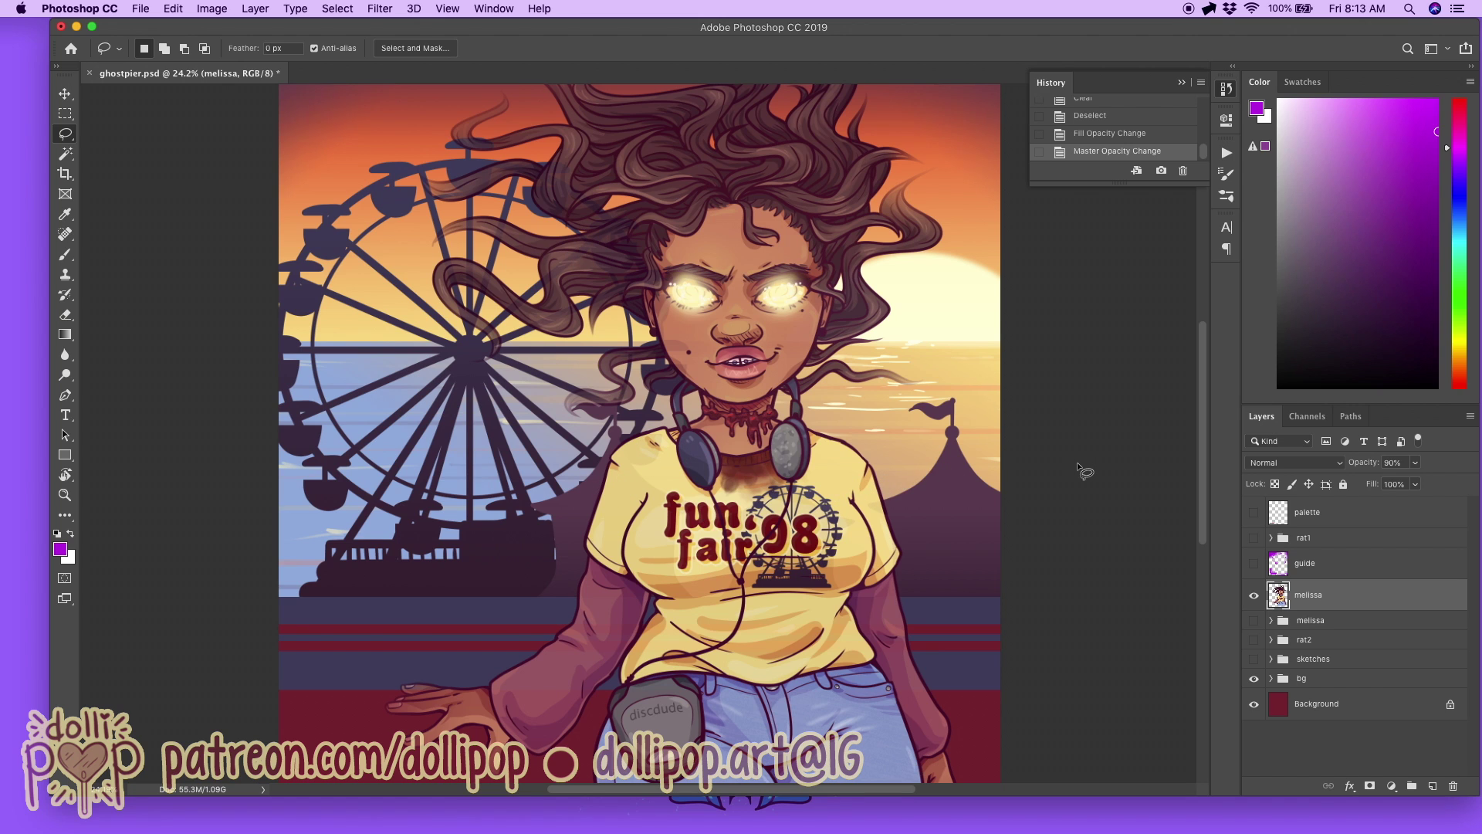
{"action": "scroll", "coordinate": [1077, 461], "scroll_direction": "down", "scroll_amount": 4}
{"action": "scroll", "coordinate": [1078, 469], "scroll_direction": "up", "scroll_amount": 3}
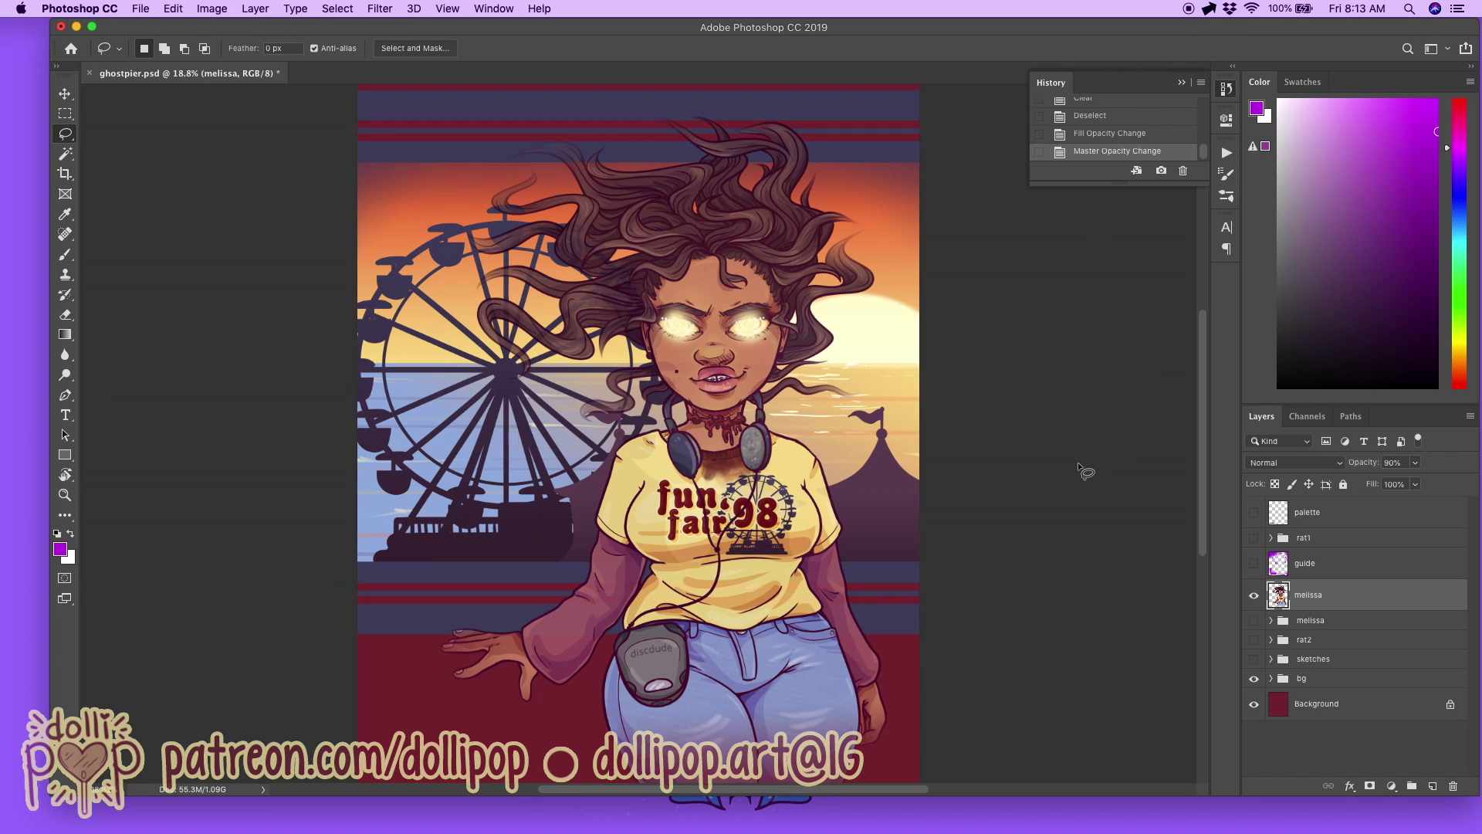
Step: Return the character layer's opacity to 100%, set its fill to 80%, and inspect the translucency
{"action": "left_click", "coordinate": [1415, 463]}
{"action": "left_click_drag", "start_coordinate": [1417, 484], "coordinate": [1443, 477]}
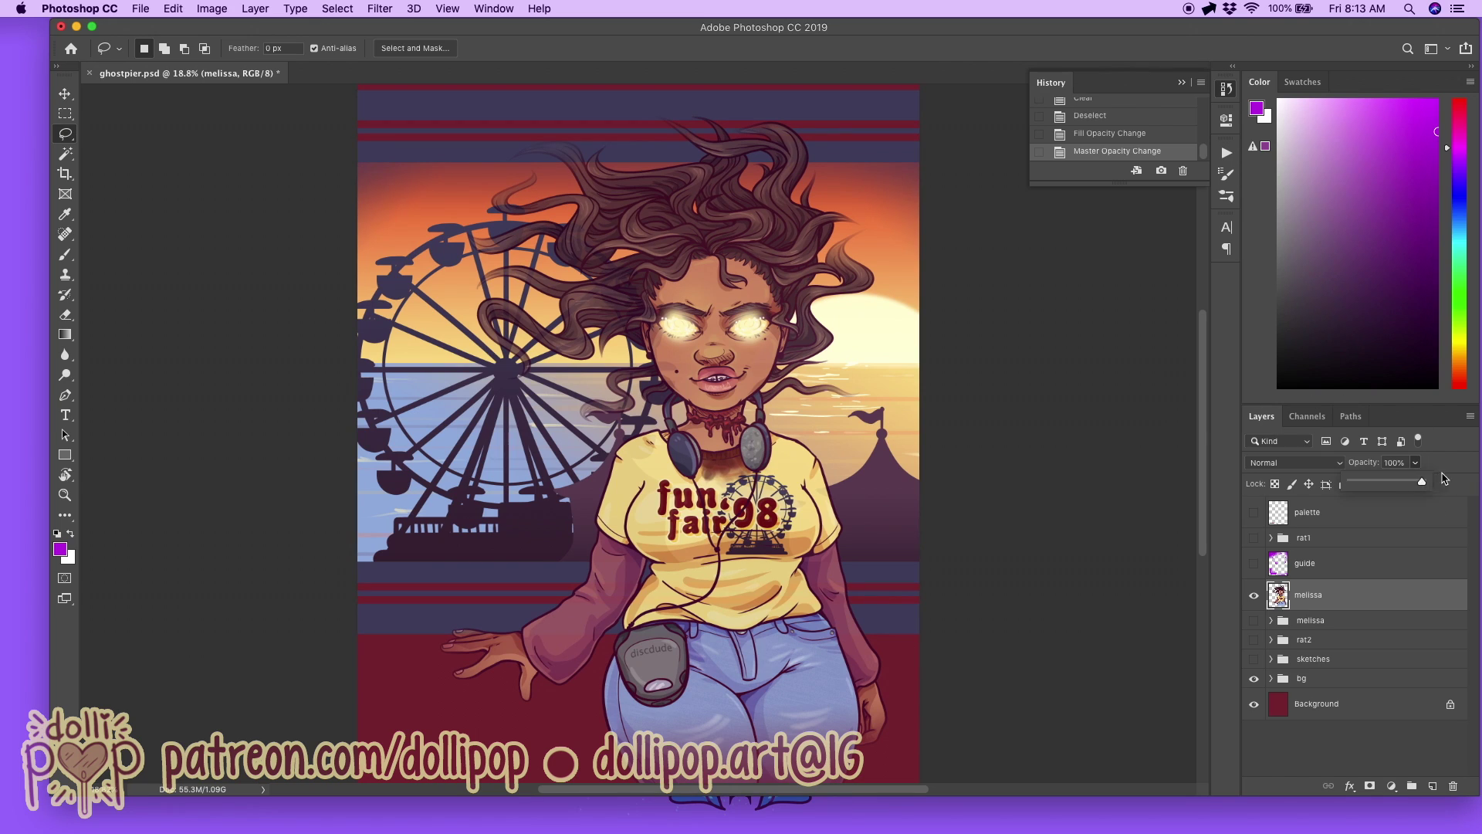
{"action": "left_click", "coordinate": [1457, 466]}
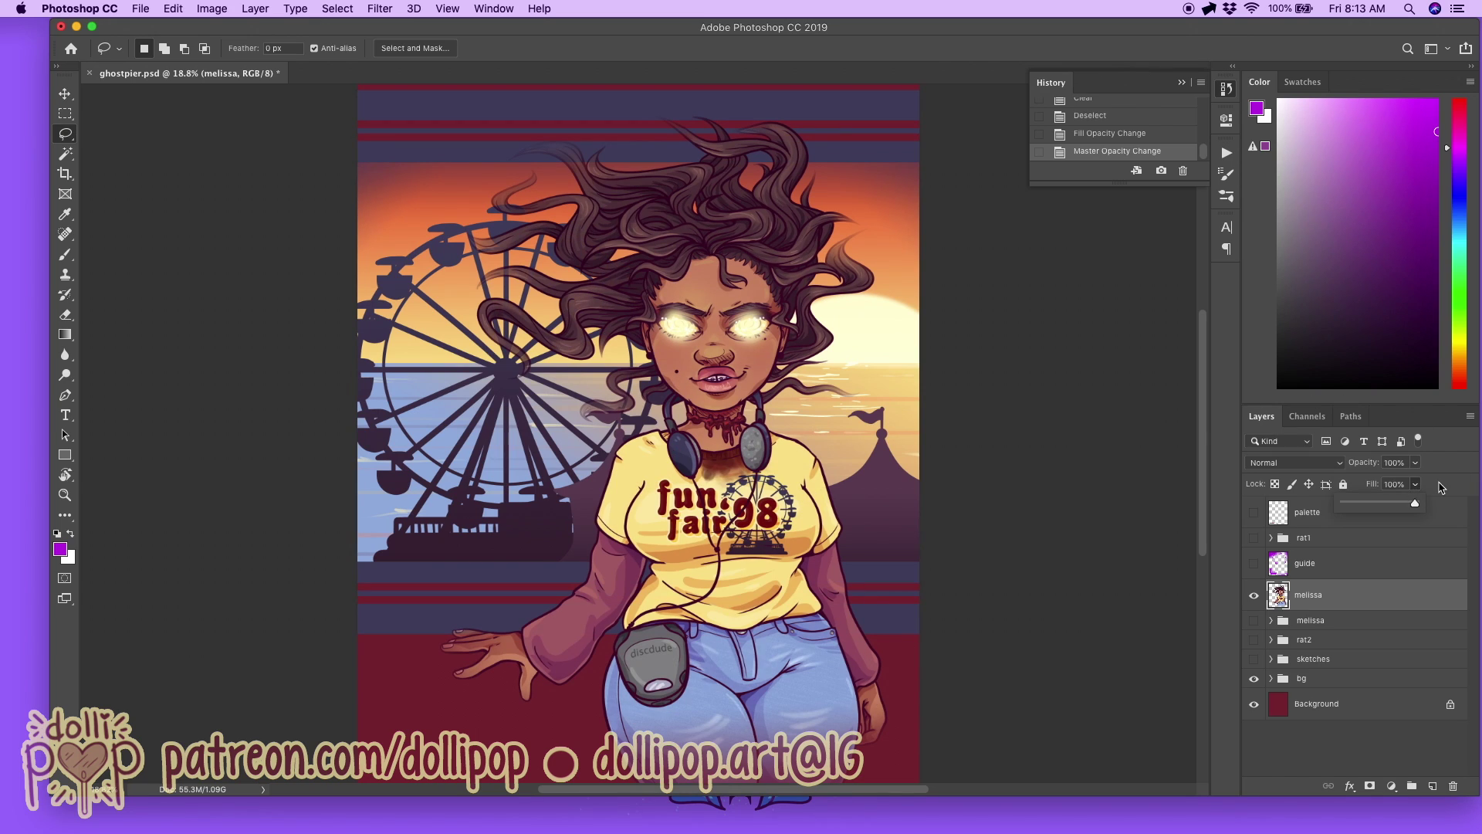
{"action": "left_click", "coordinate": [1392, 485]}
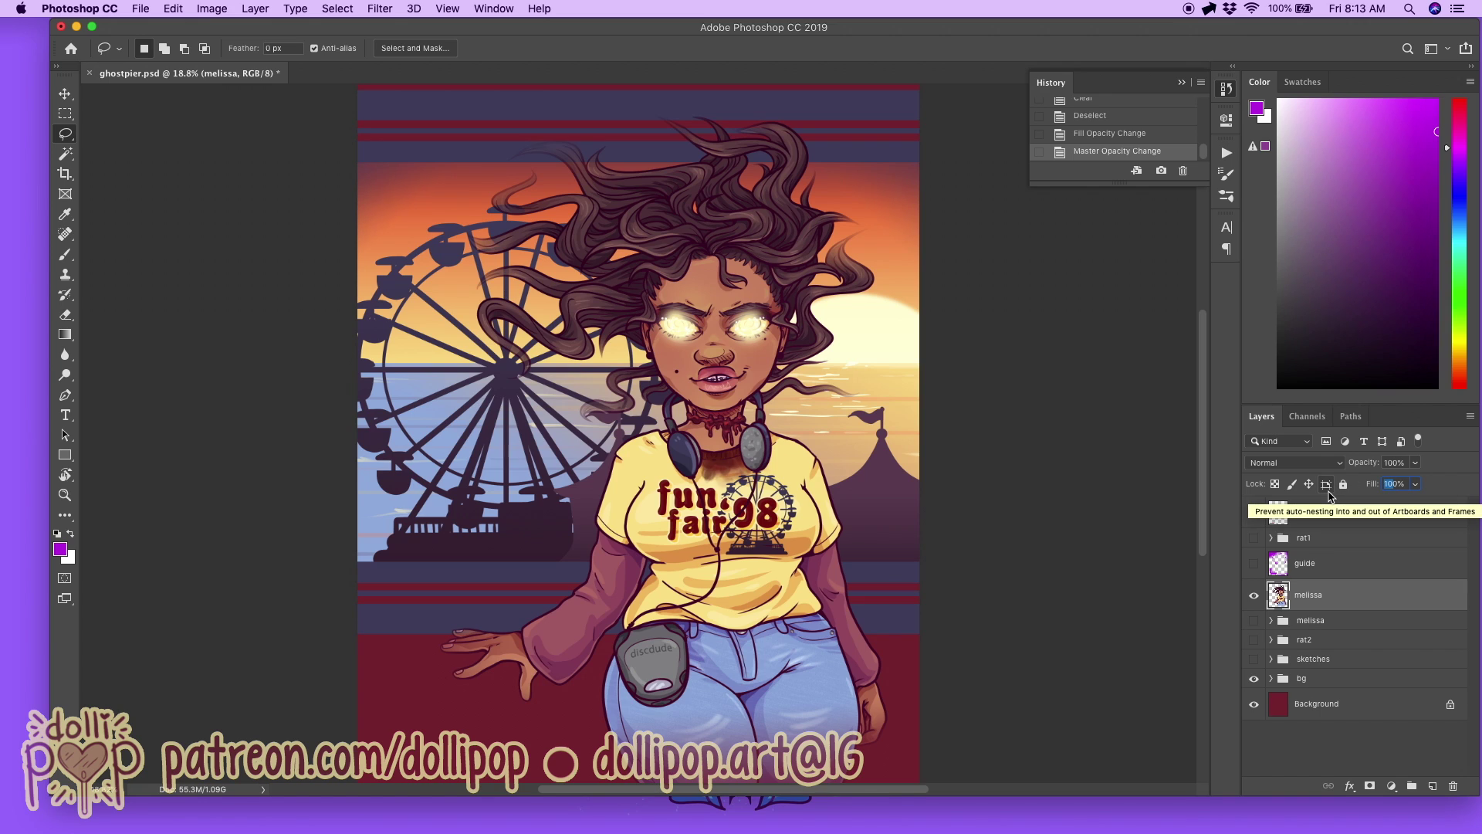
{"action": "type", "text": "80"}
{"action": "key", "text": "Return"}
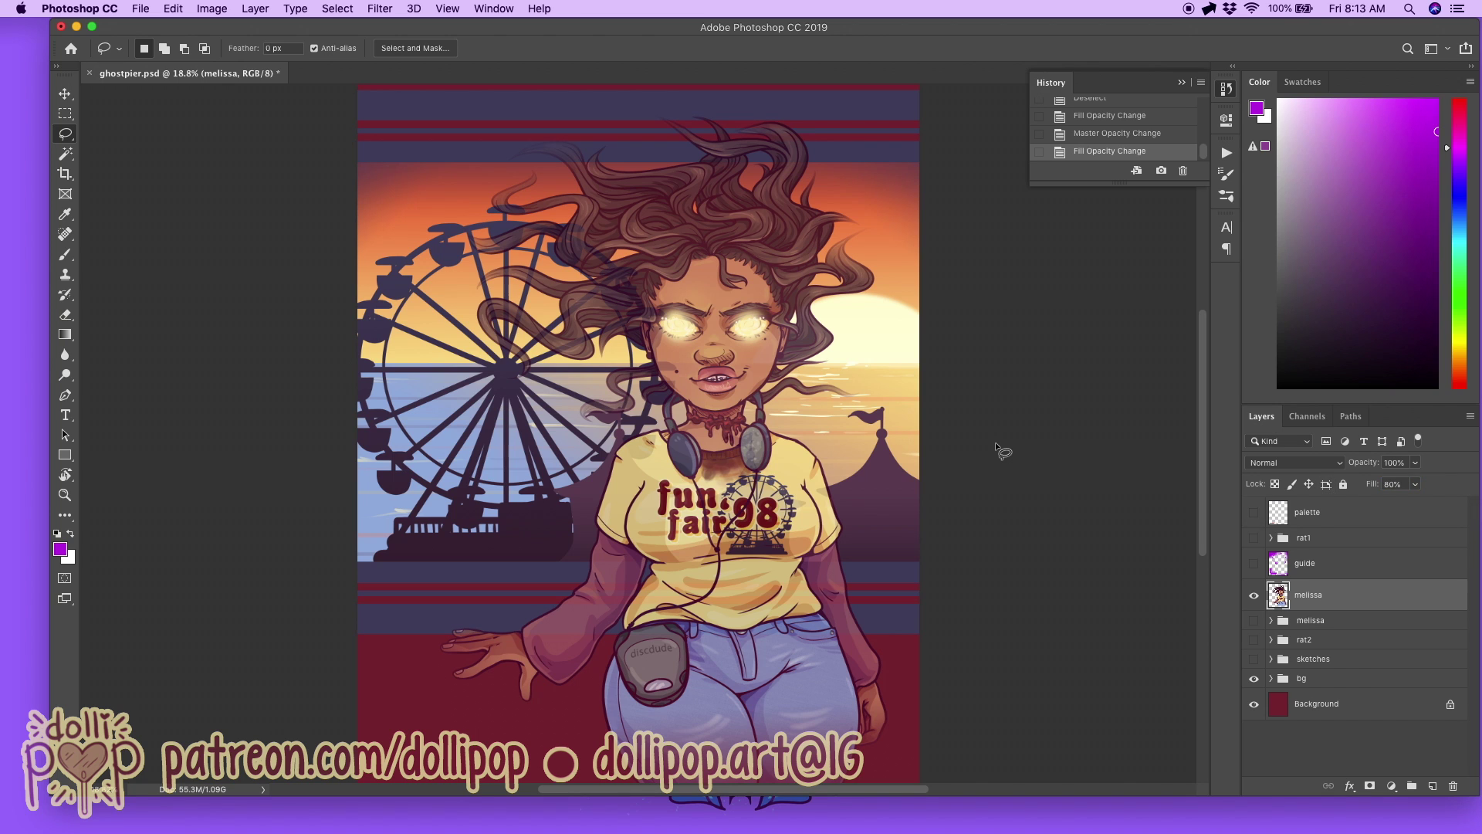
{"action": "scroll", "coordinate": [1003, 451], "scroll_direction": "up", "scroll_amount": 4}
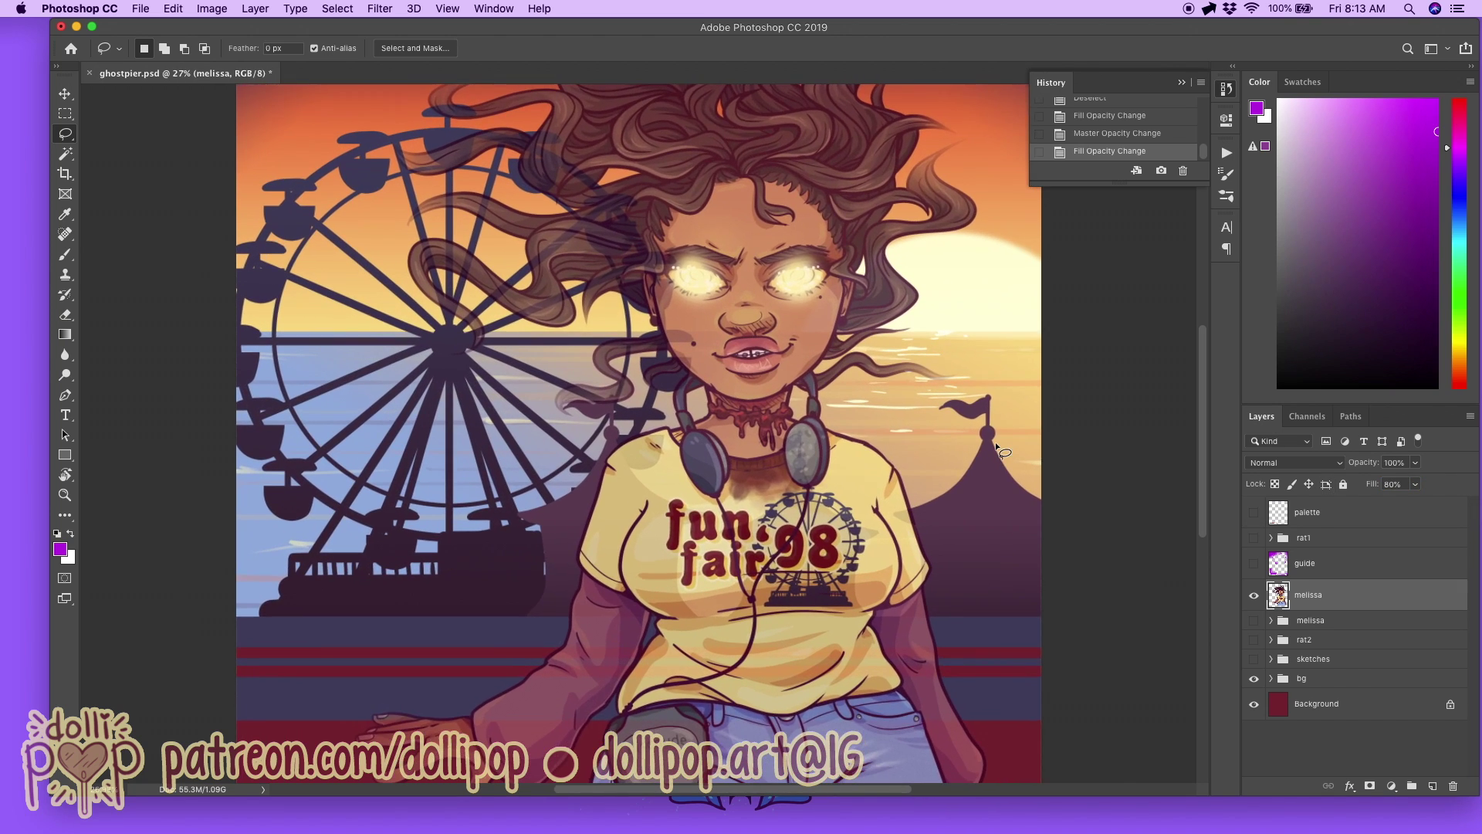
{"action": "scroll", "coordinate": [996, 444], "scroll_direction": "down", "scroll_amount": 4}
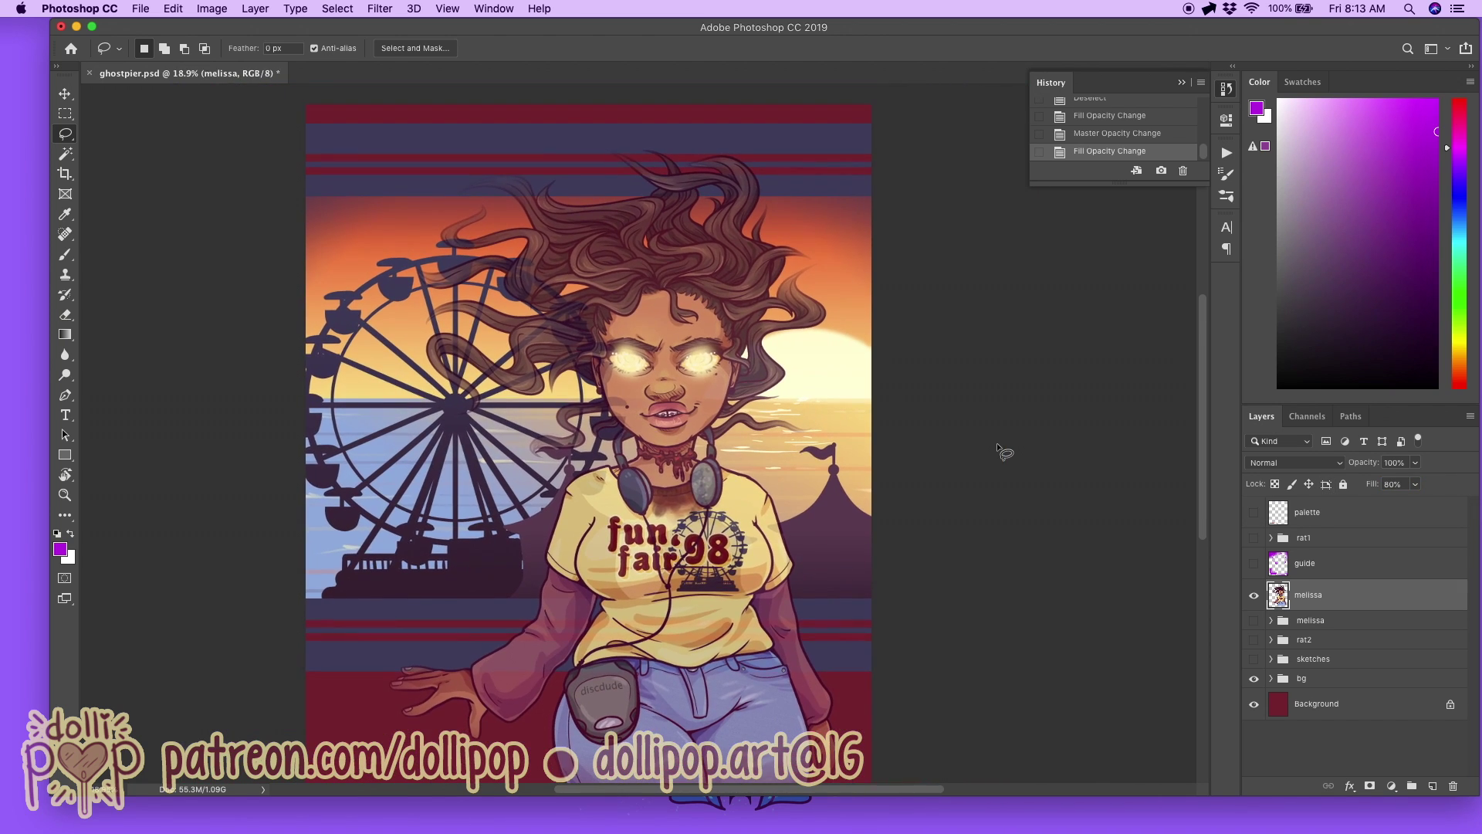
{"action": "scroll", "coordinate": [997, 443], "scroll_direction": "up", "scroll_amount": 2}
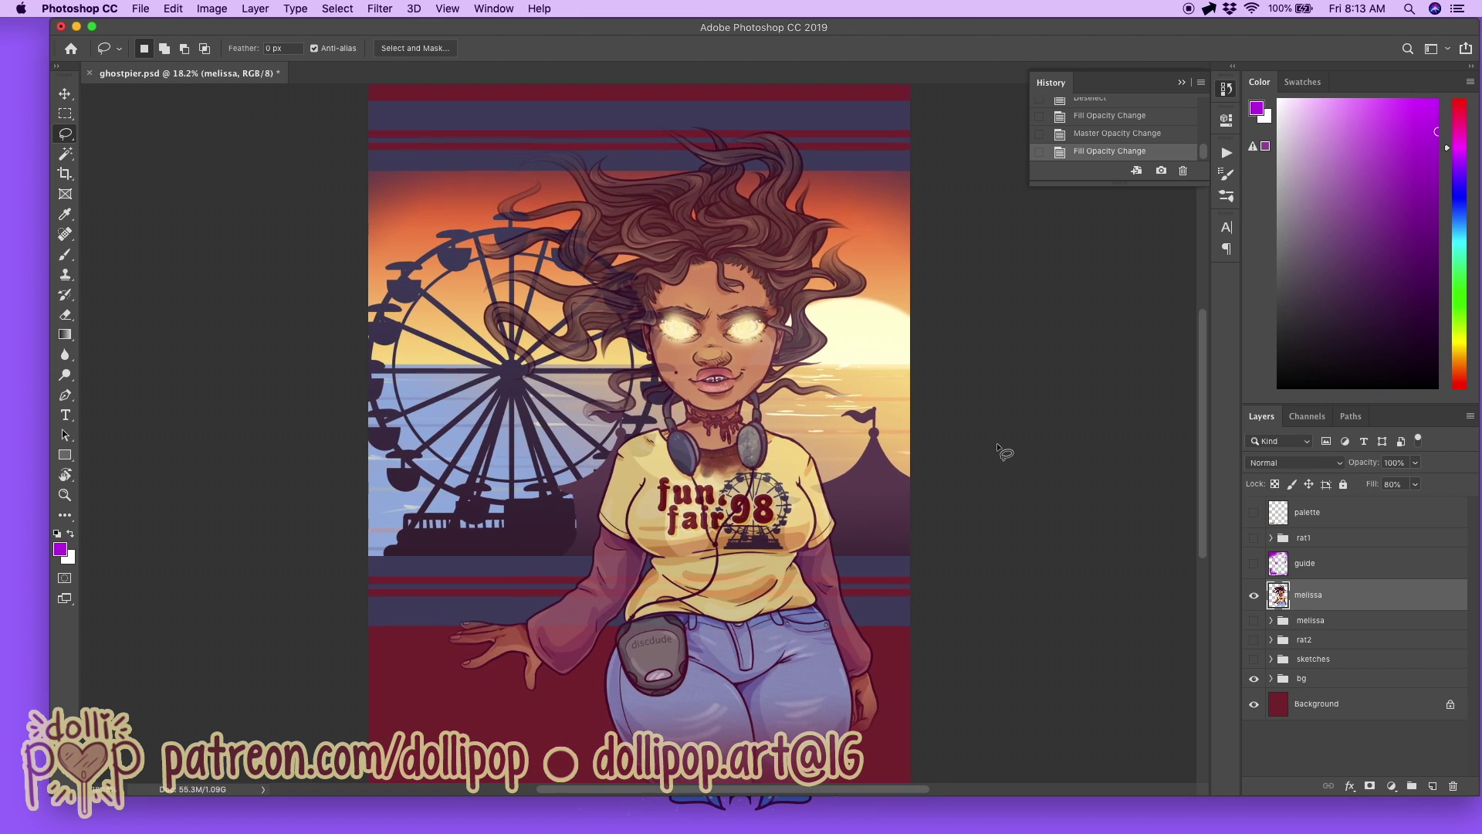
{"action": "scroll", "coordinate": [998, 442], "scroll_direction": "up", "scroll_amount": 2}
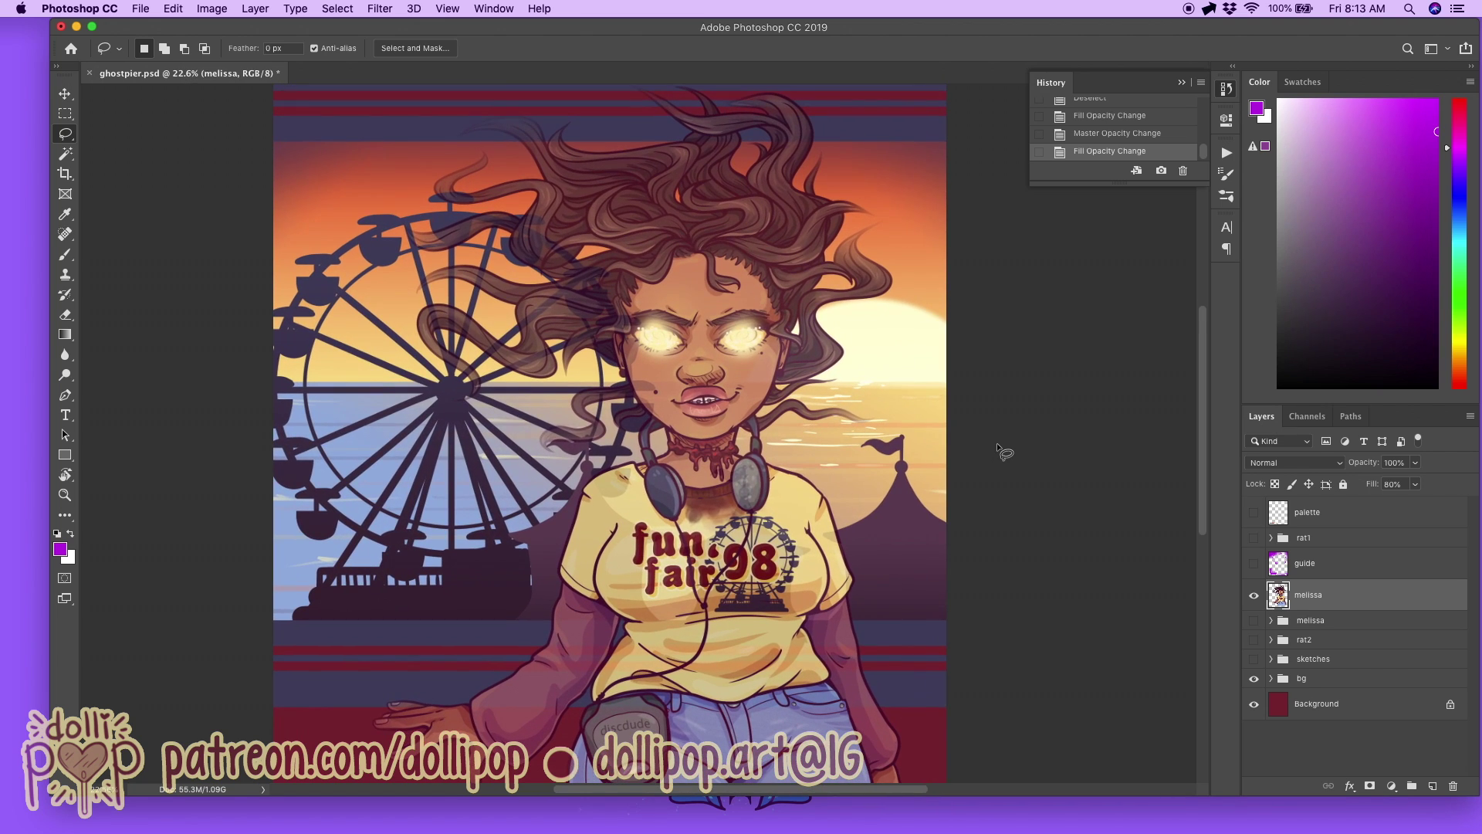
Step: Set the merged character layer's fill to 85% and check the whole illustration
{"action": "left_click", "coordinate": [1398, 486]}
{"action": "key", "text": "BackSpace"}
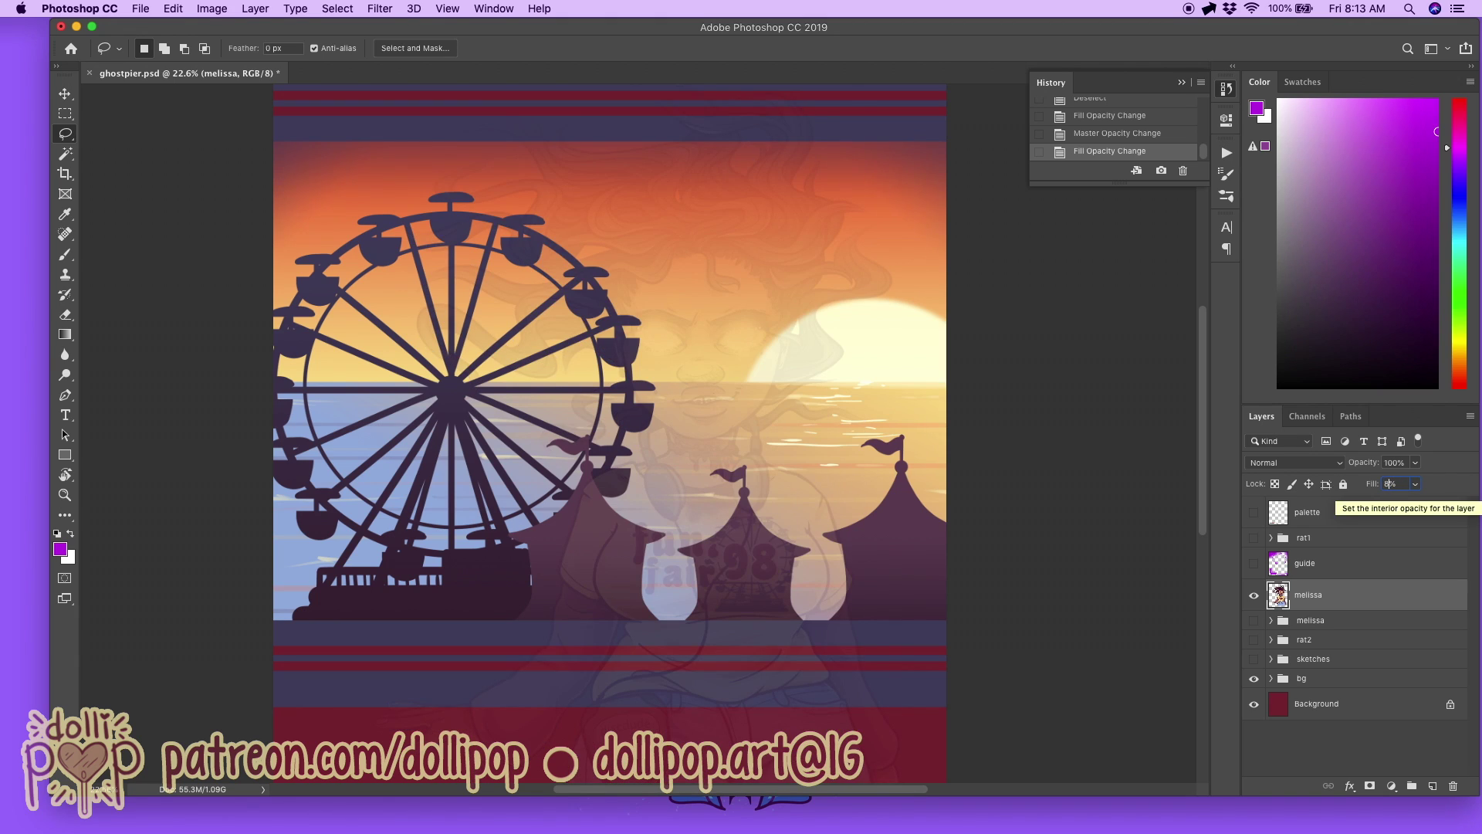
{"action": "type", "text": "5"}
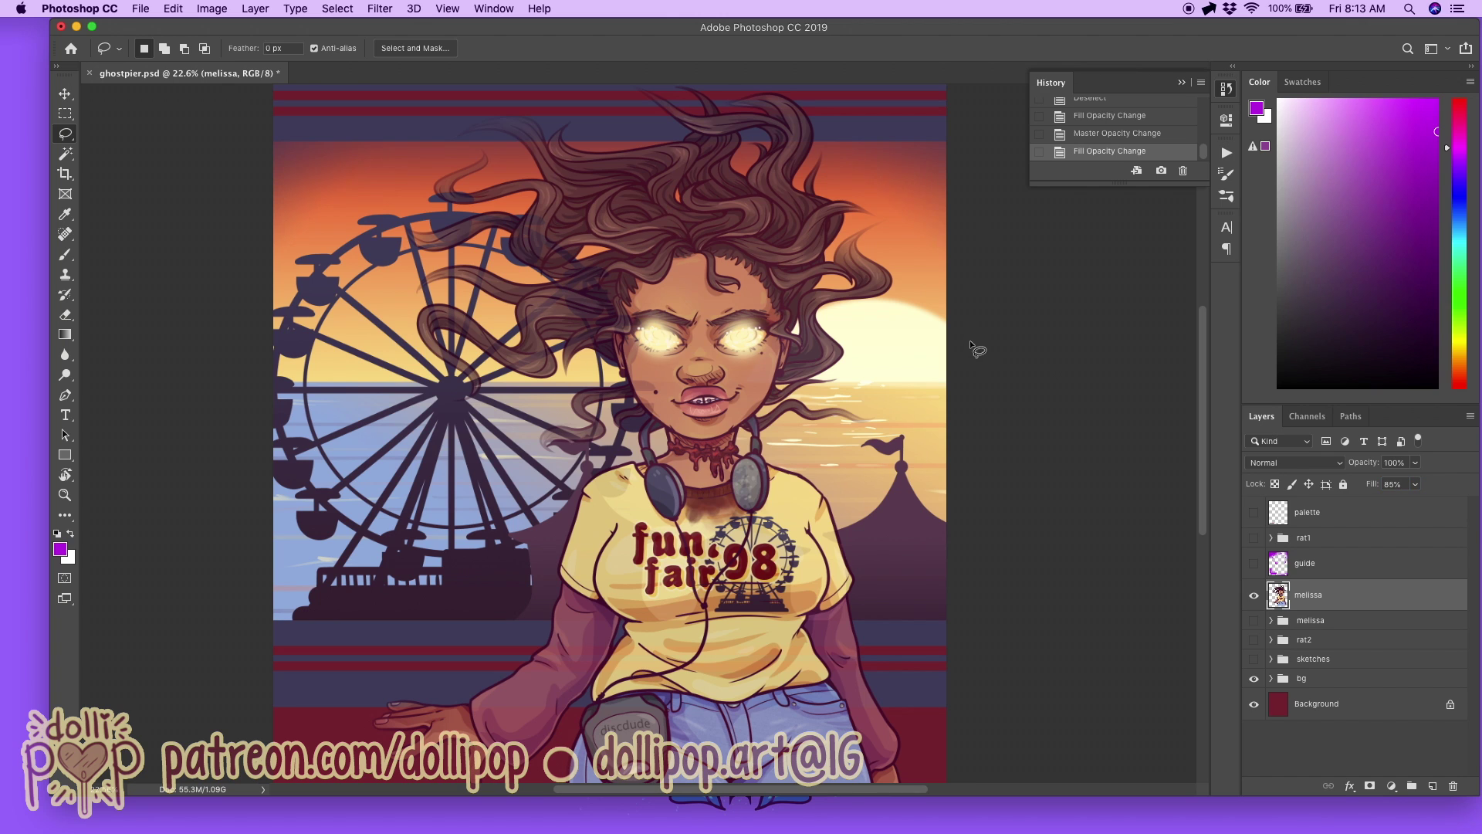
{"action": "key", "text": "super+minus"}
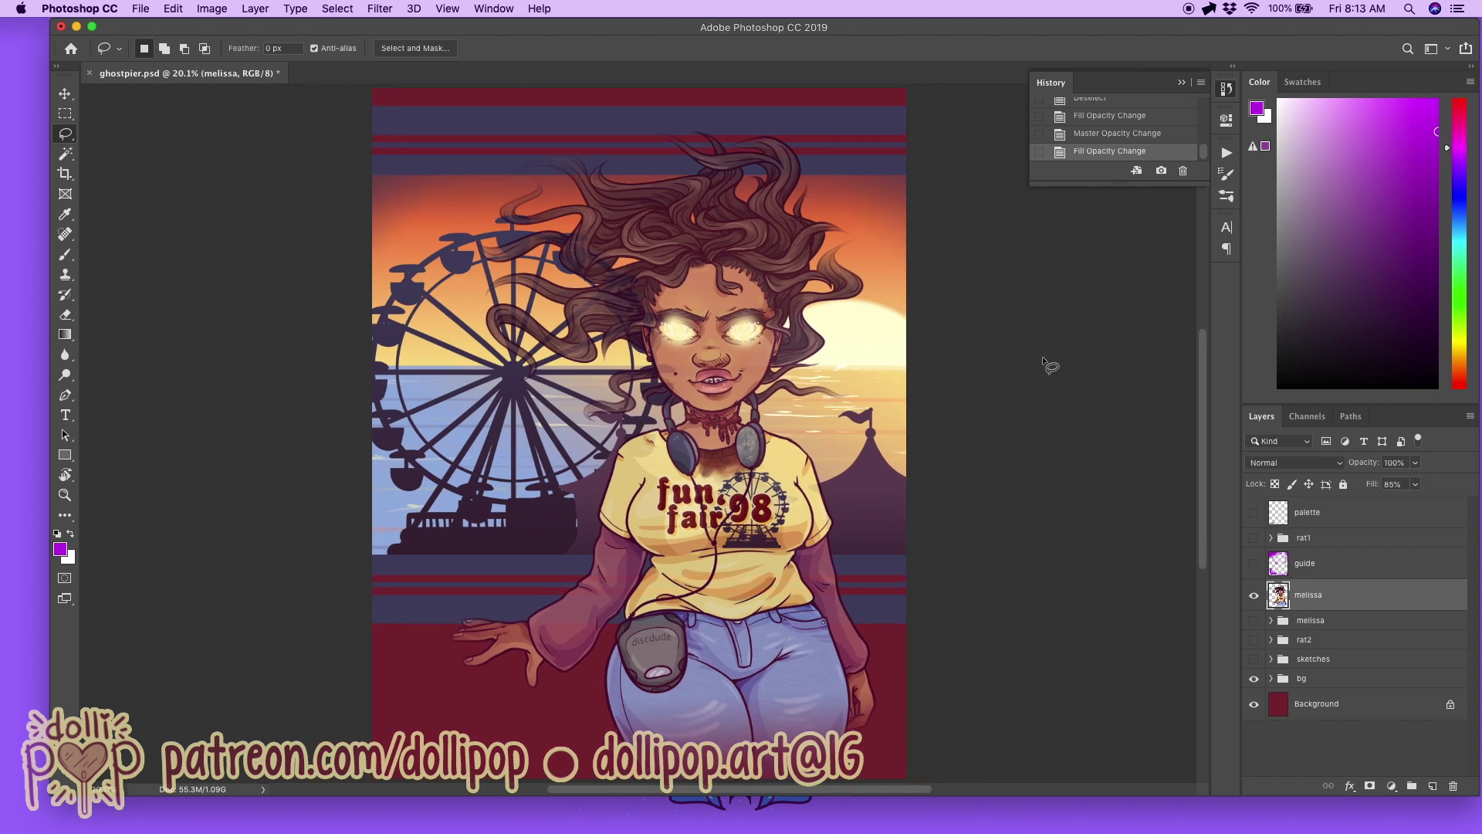
{"action": "key", "text": "super+0"}
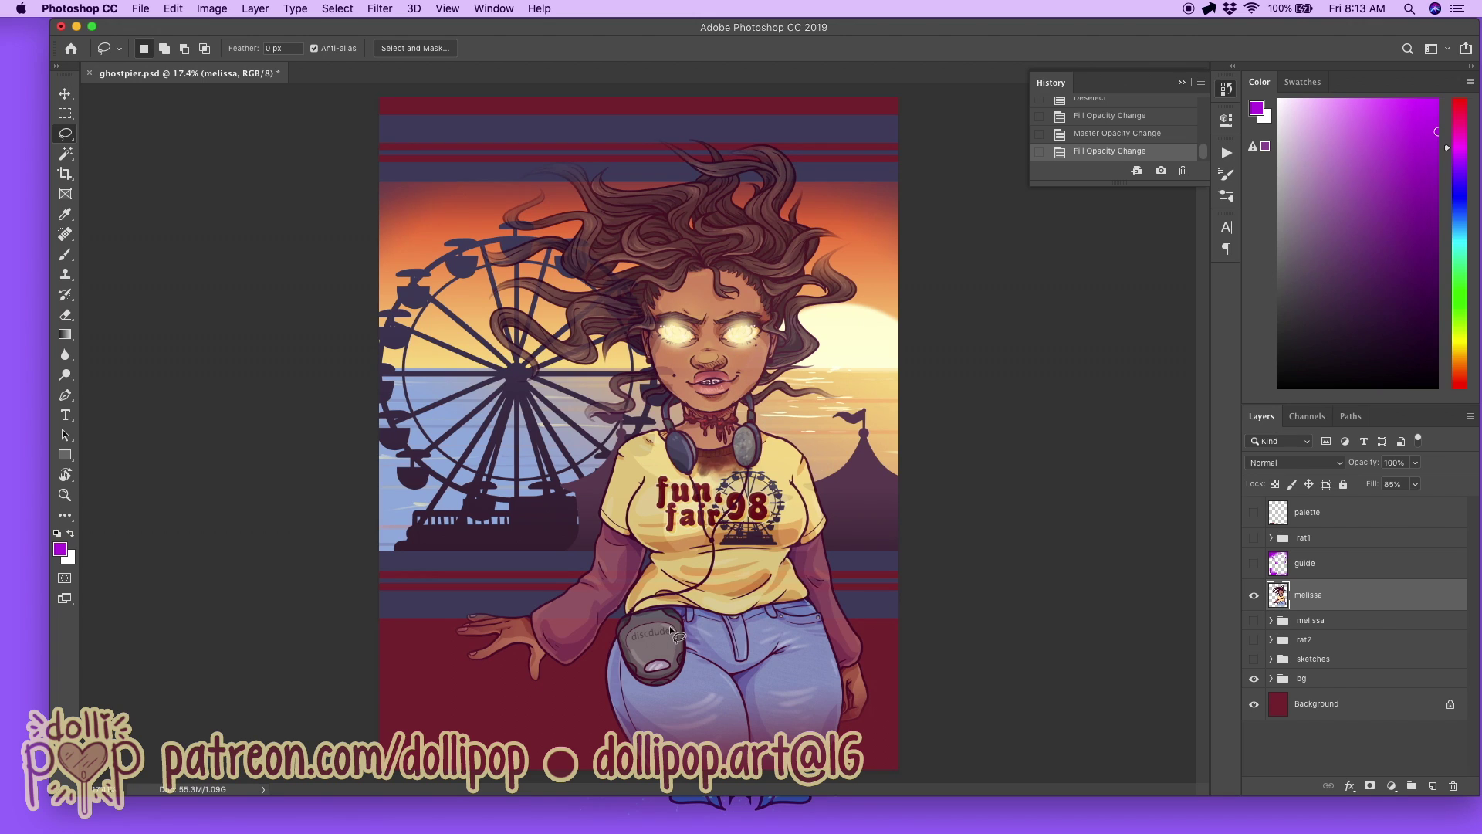
{"action": "key", "text": "super+minus"}
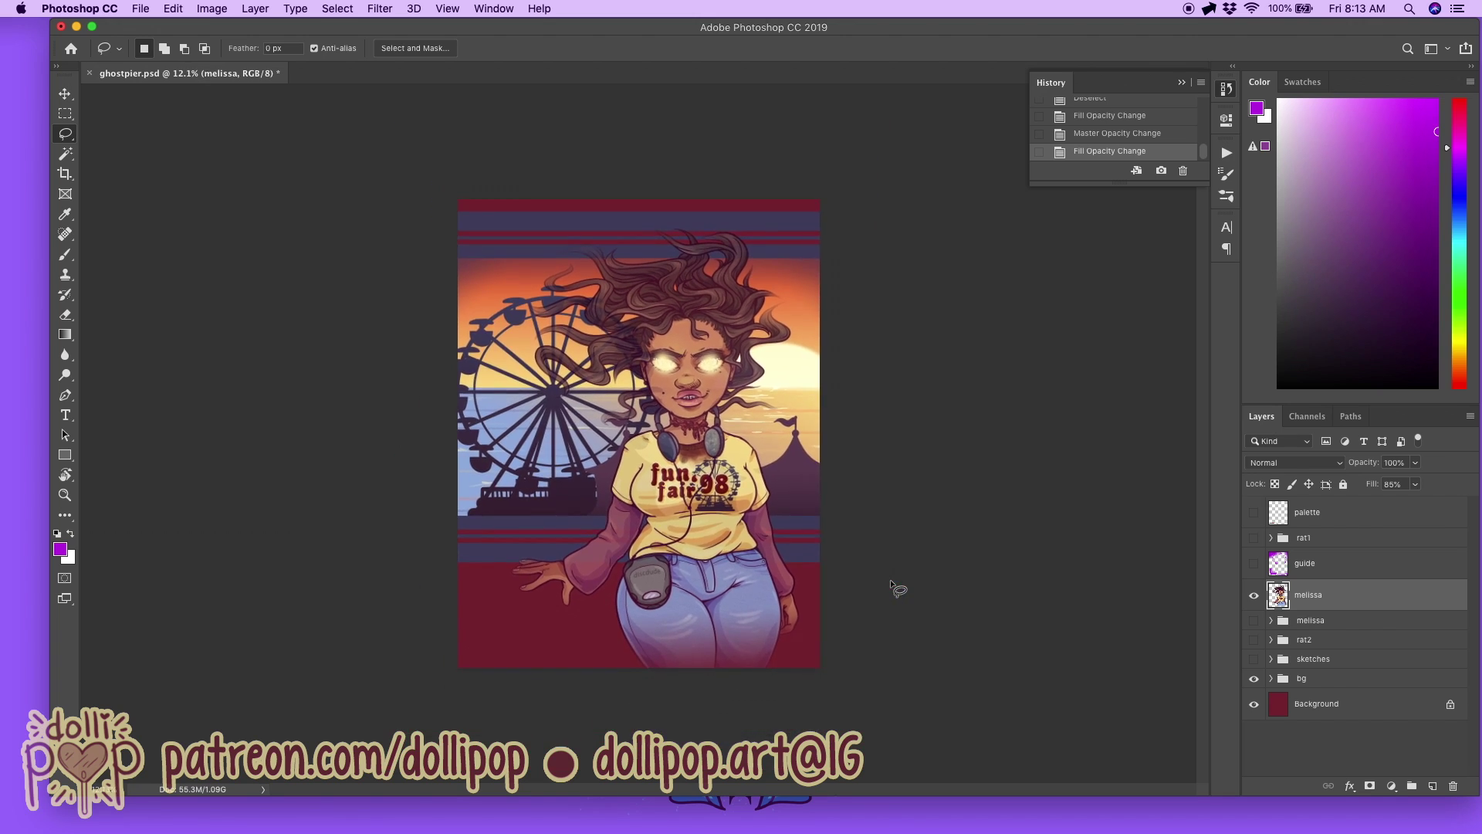
{"action": "key", "text": "super+plus"}
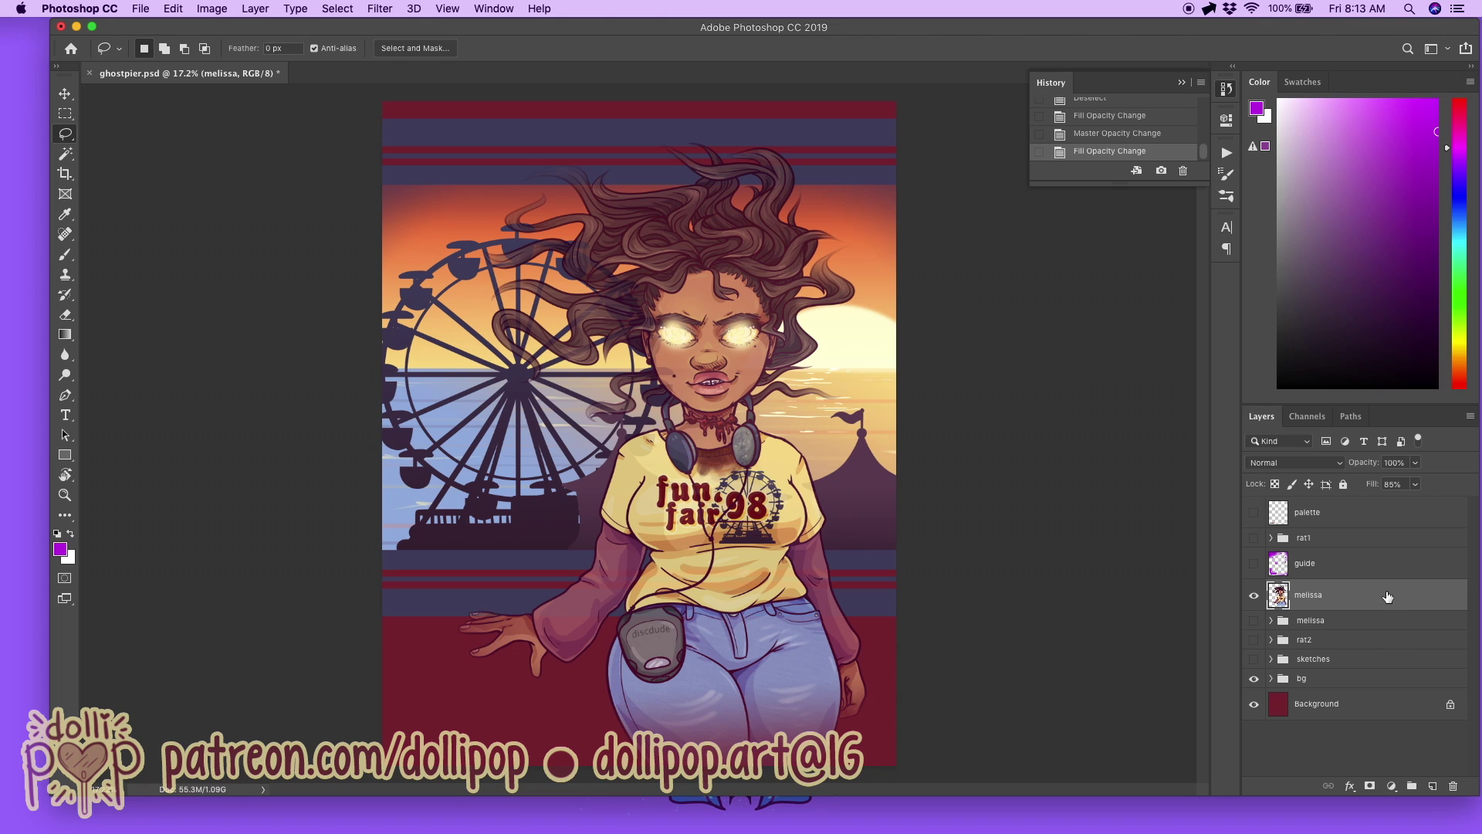
Step: Duplicate the faded character layer and hide the original
{"action": "key", "text": "super+j"}
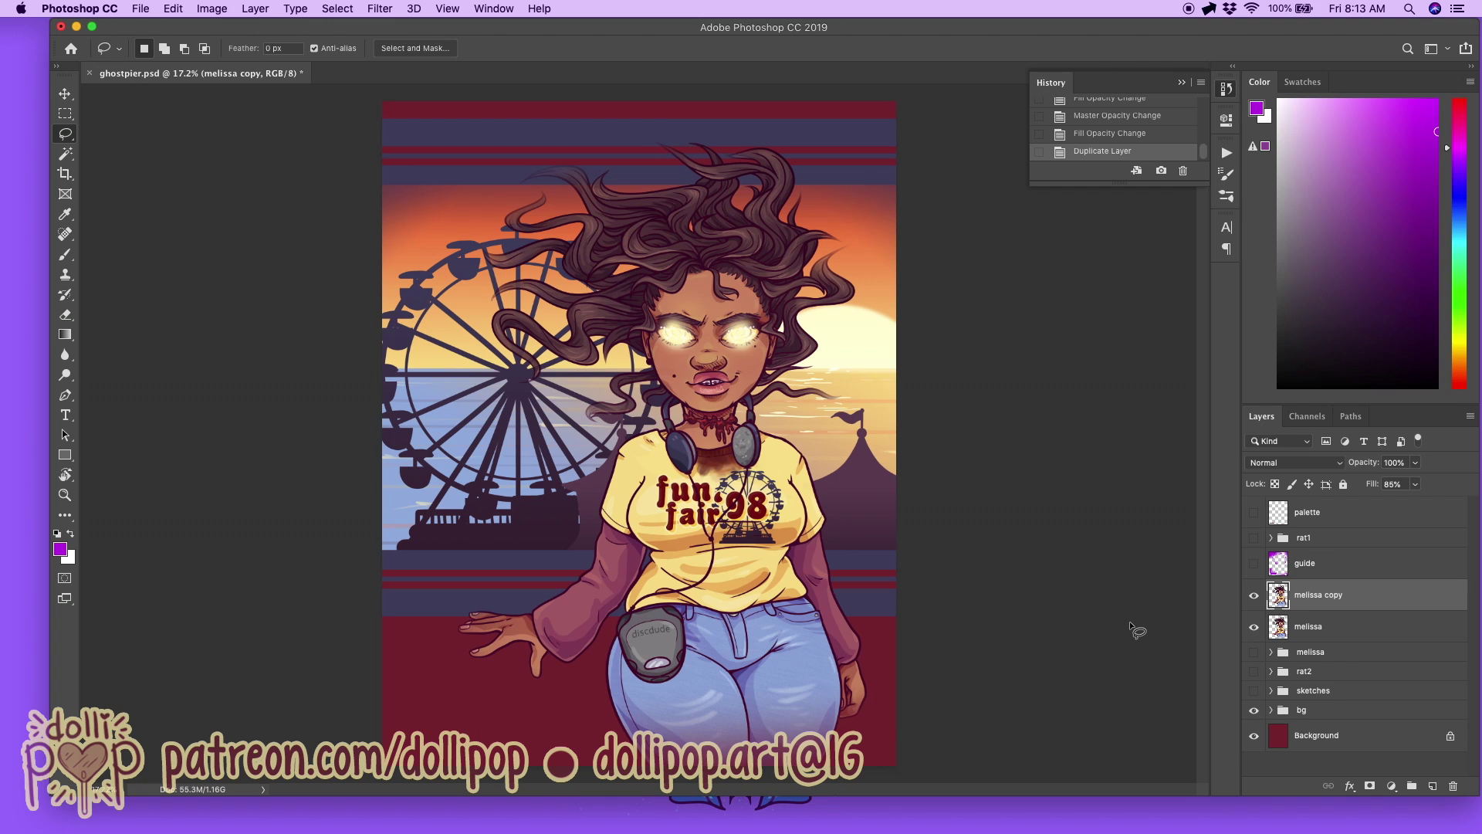
{"action": "left_click", "coordinate": [1253, 627]}
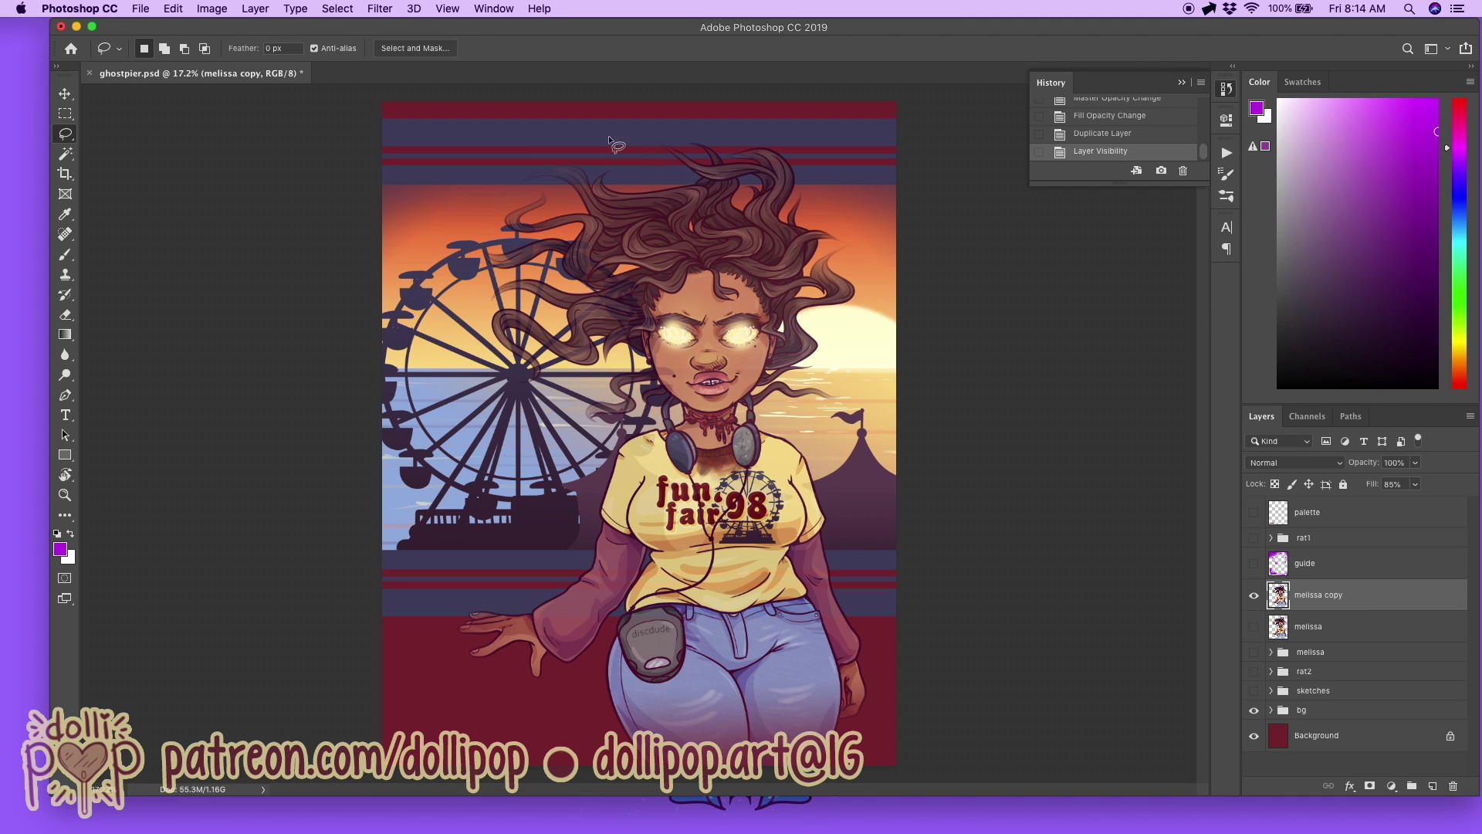
{"action": "left_click", "coordinate": [380, 9]}
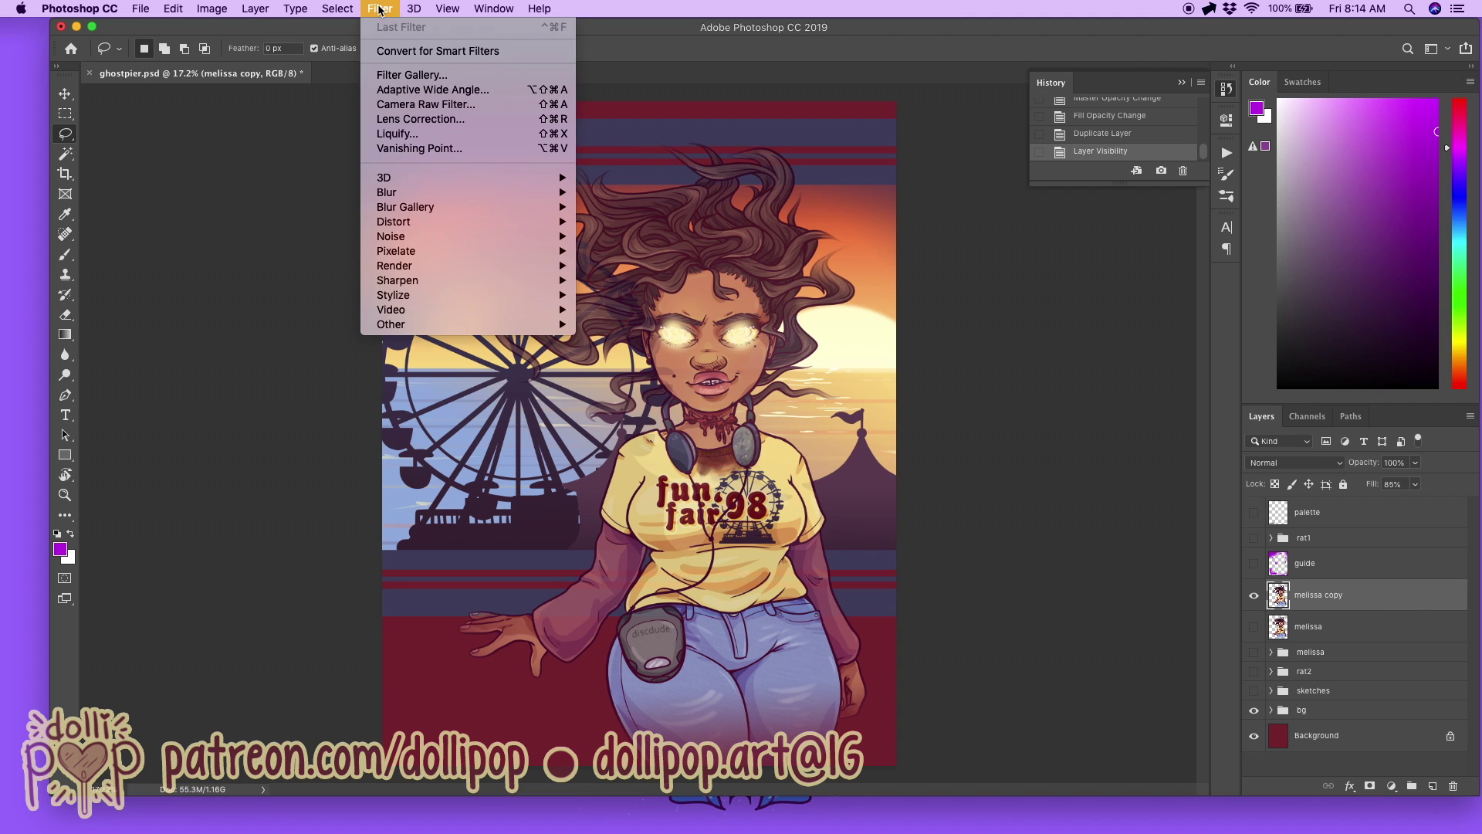
{"action": "mouse_move", "coordinate": [508, 195]}
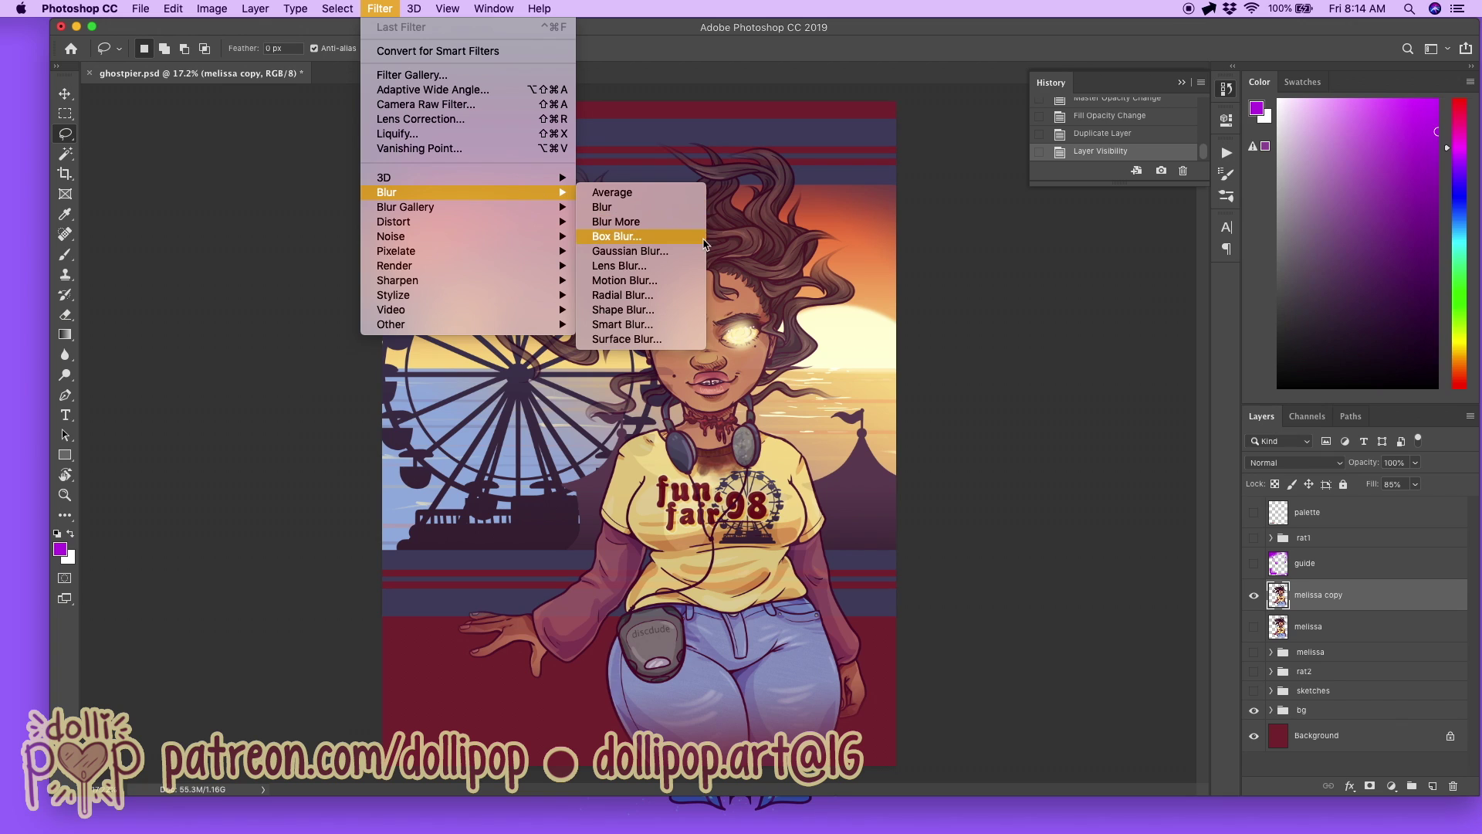
{"action": "left_click", "coordinate": [617, 251]}
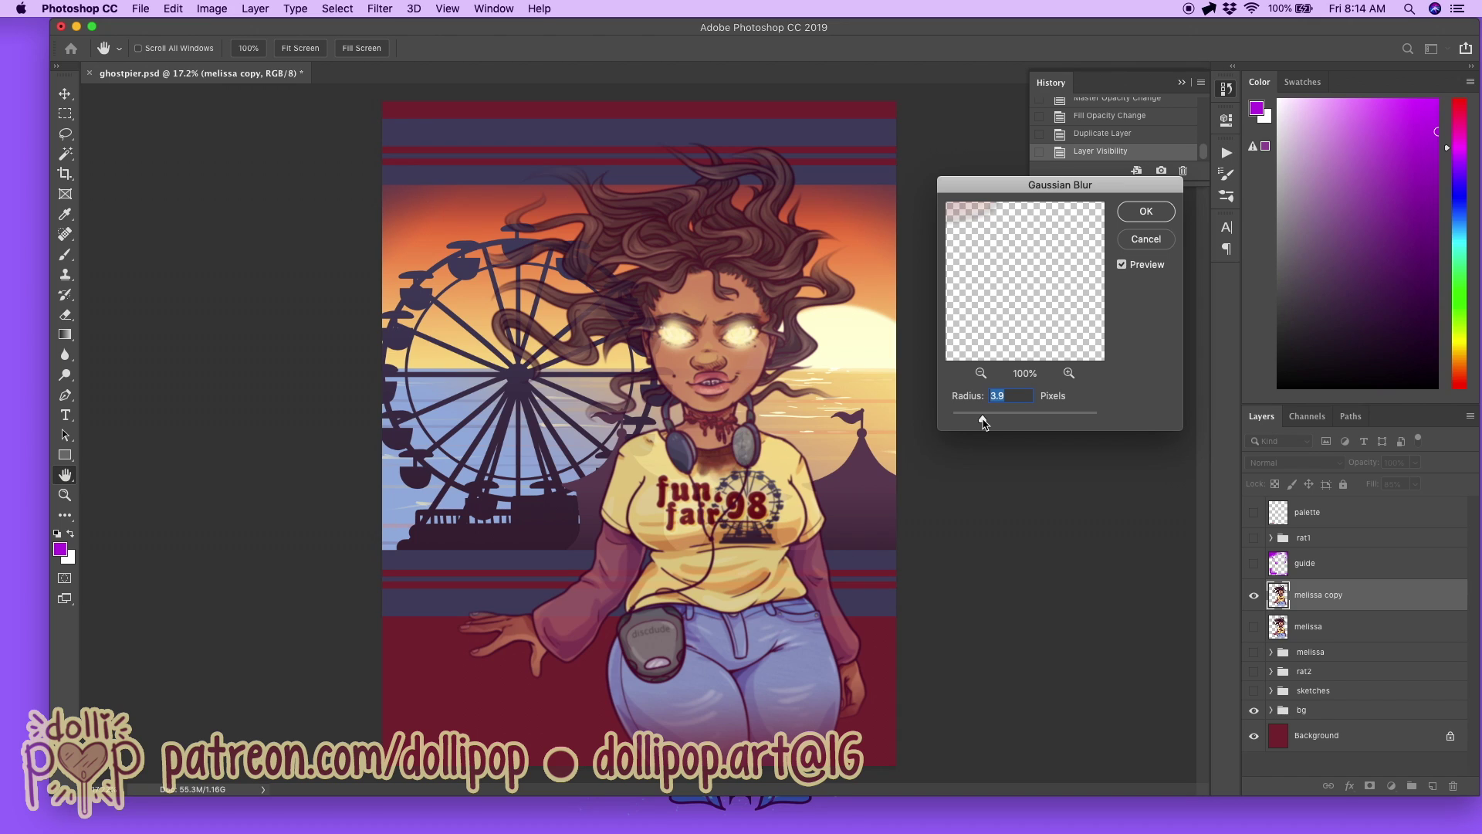
{"action": "left_click", "coordinate": [1146, 240]}
Step: Open the Box Blur filter settings for the duplicated character layer
{"action": "left_click", "coordinate": [338, 9]}
{"action": "mouse_move", "coordinate": [380, 8]}
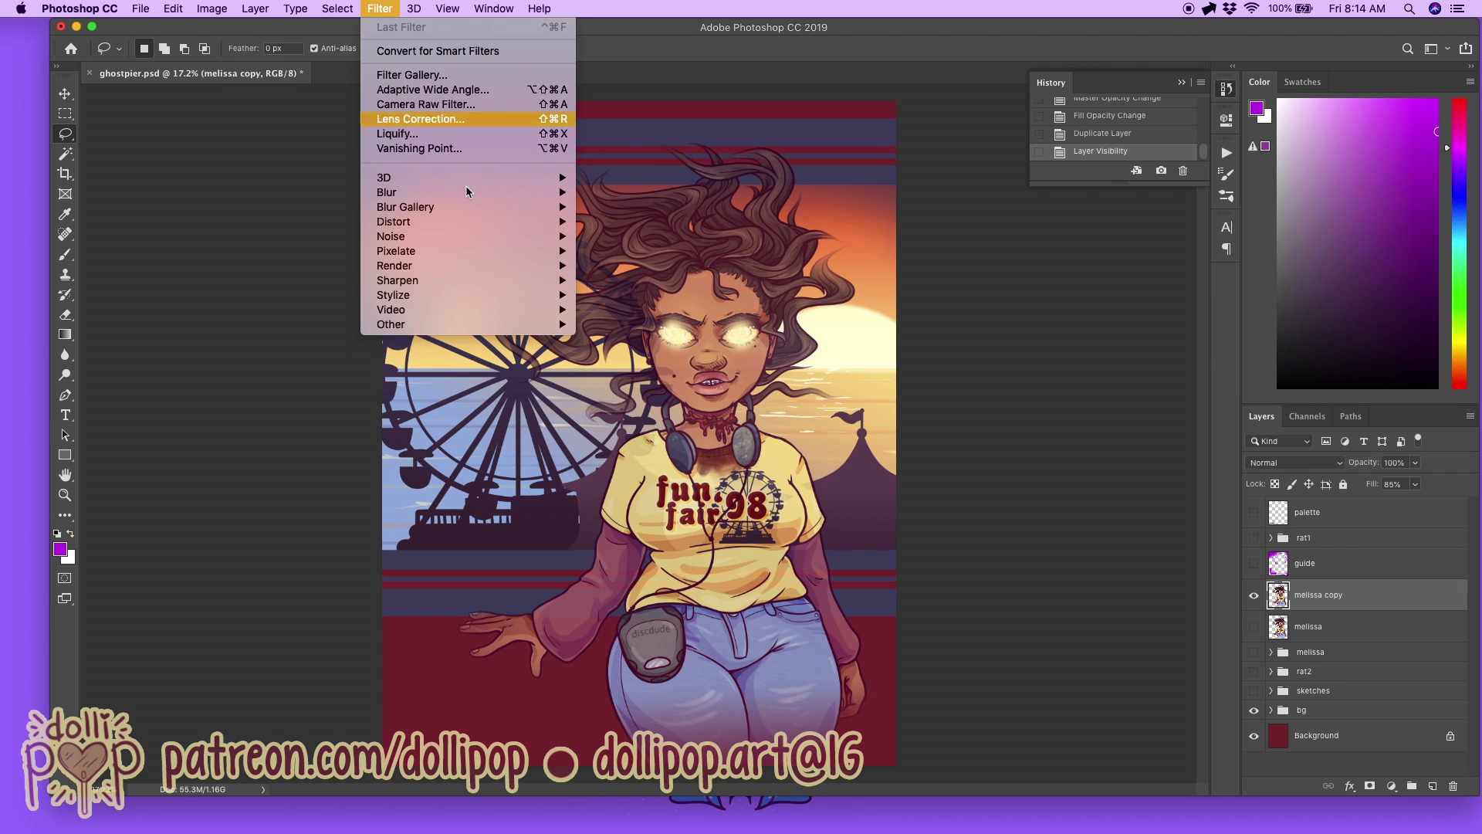
{"action": "mouse_move", "coordinate": [497, 191]}
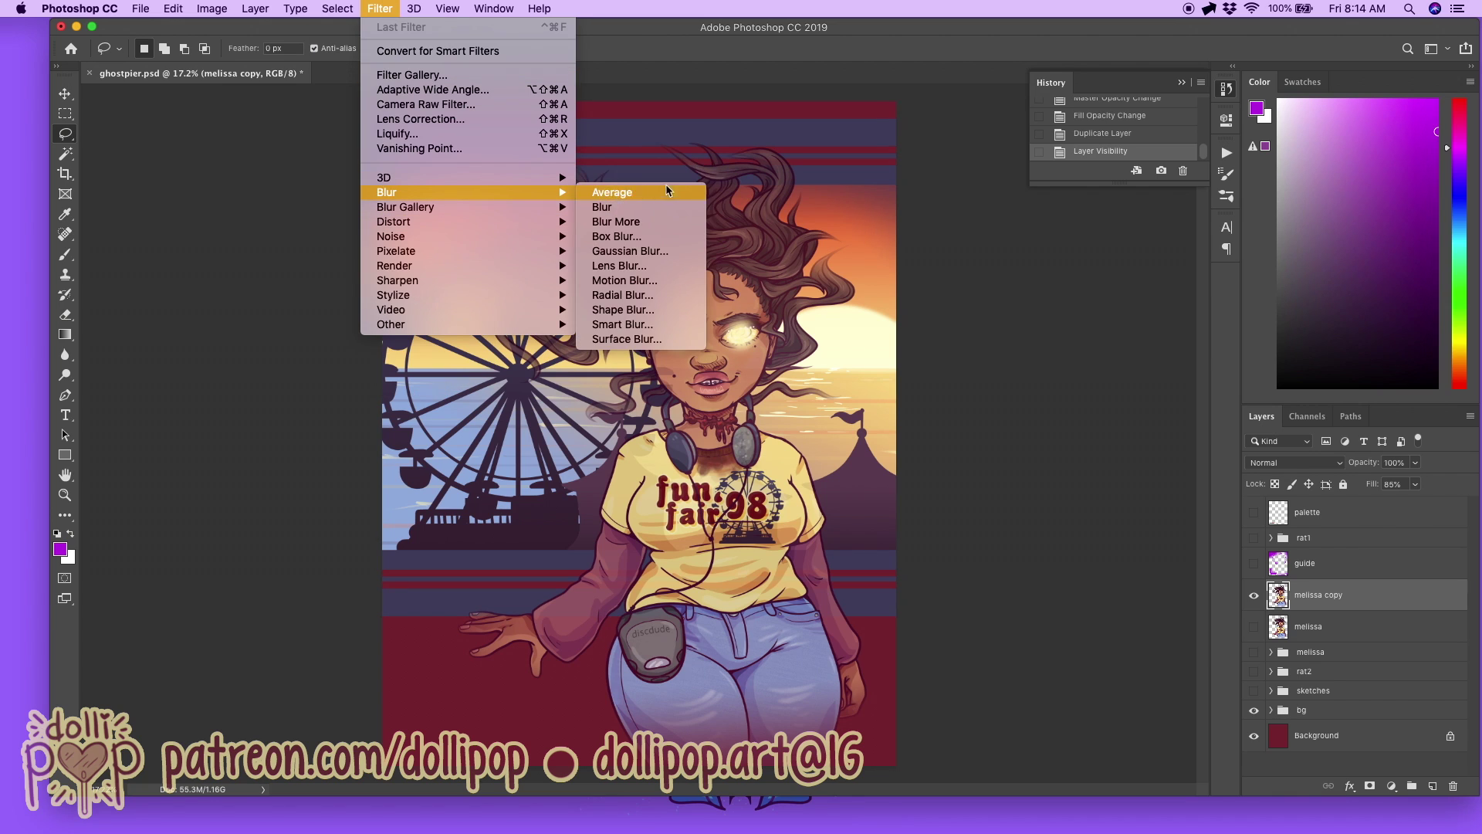
{"action": "left_click", "coordinate": [664, 237]}
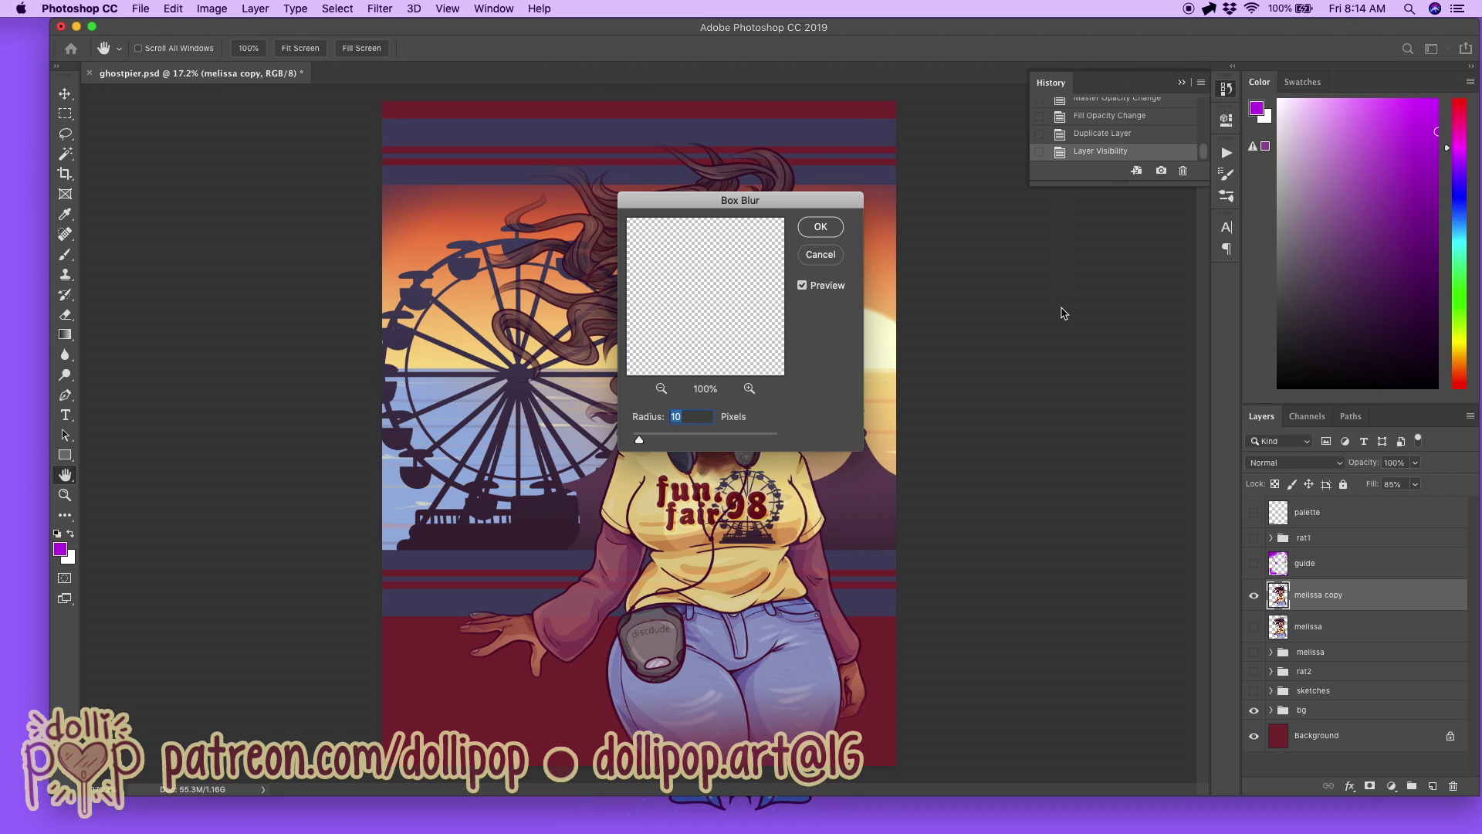
{"action": "left_click_drag", "start_coordinate": [772, 202], "coordinate": [1043, 206]}
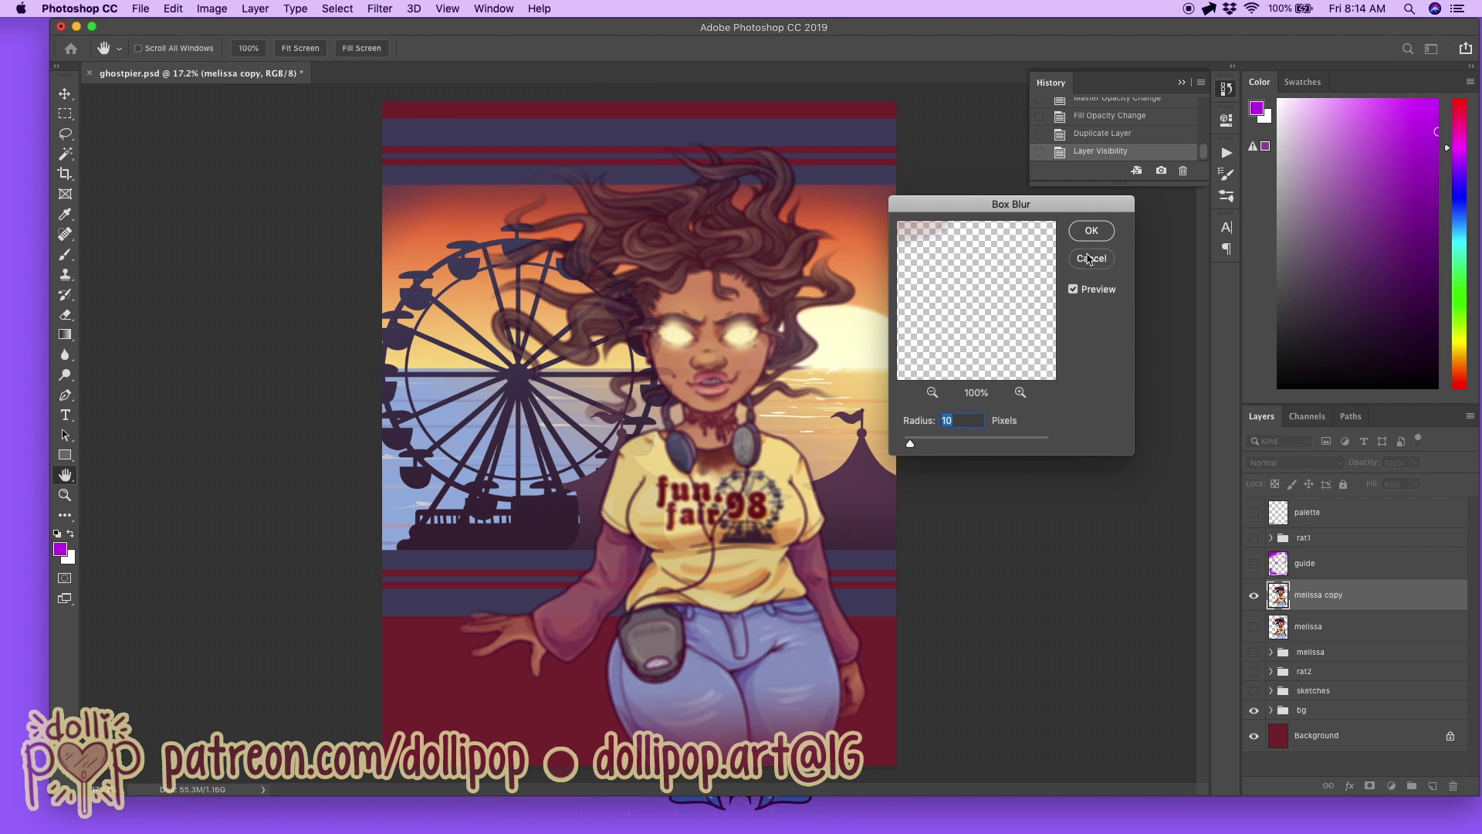
{"action": "left_click", "coordinate": [1089, 259]}
{"action": "left_click", "coordinate": [380, 8]}
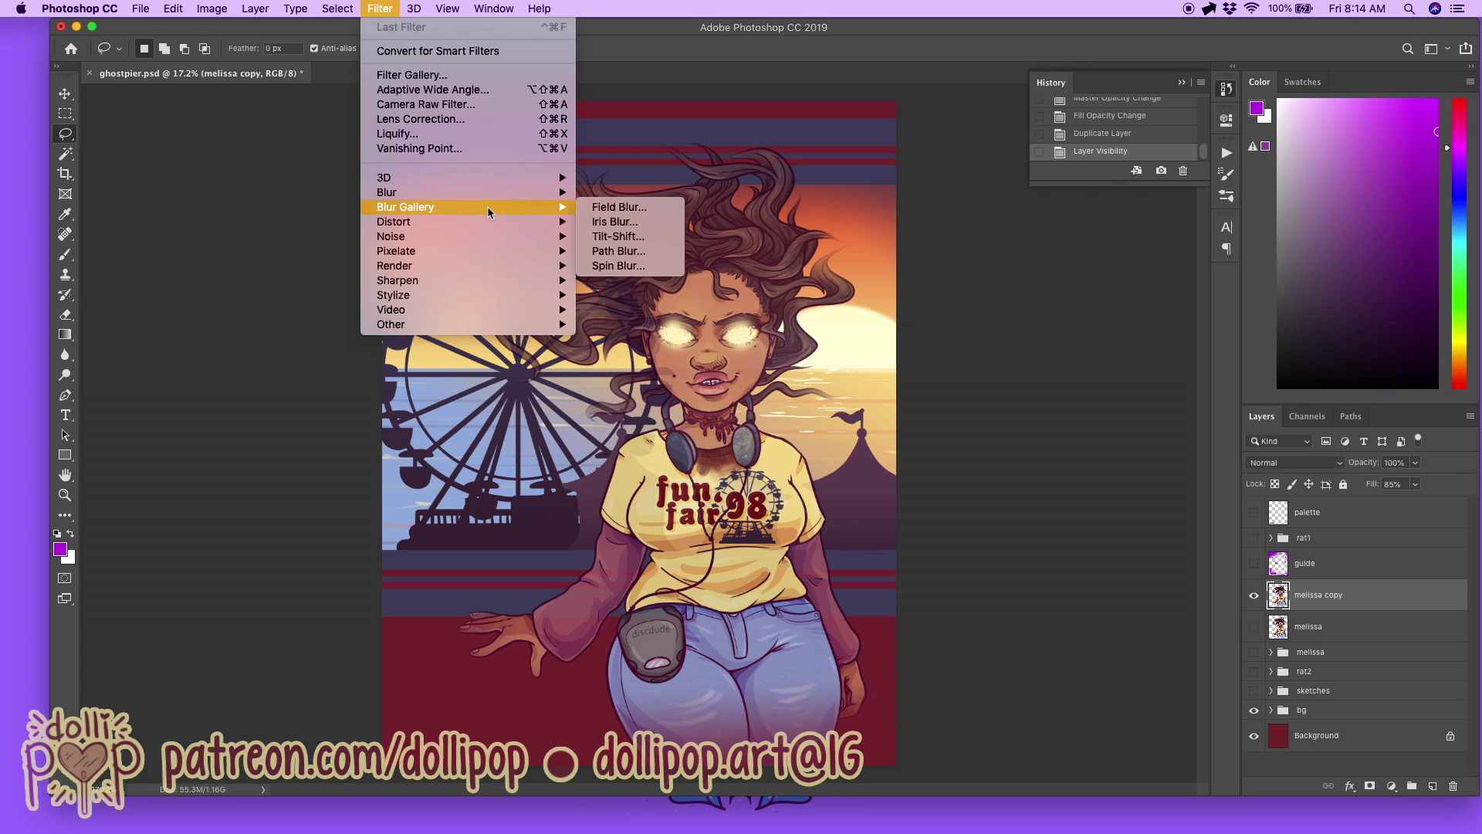
{"action": "mouse_move", "coordinate": [486, 193]}
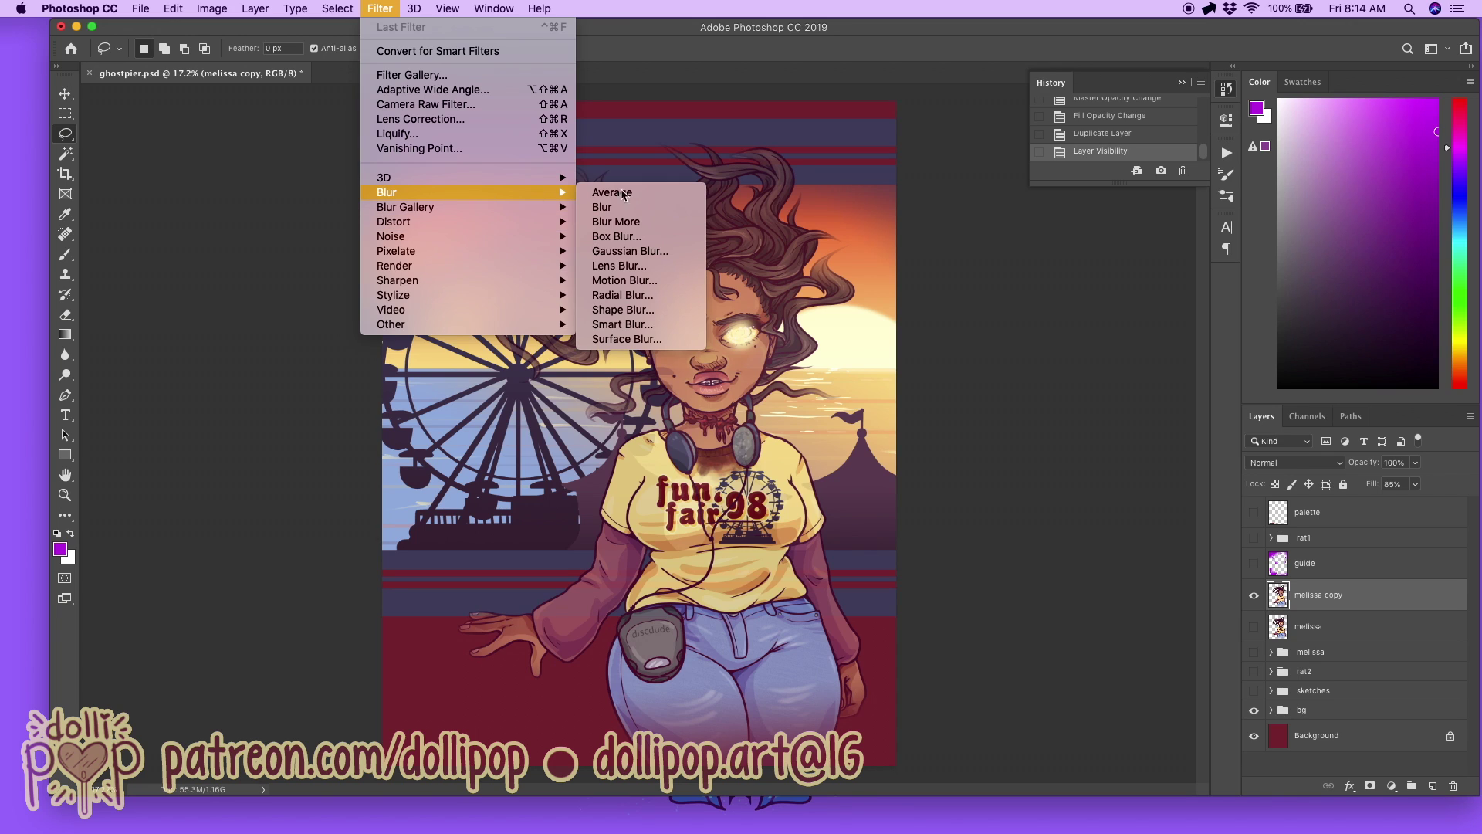
Step: Duplicate the melissa copy layer and load the duplicate's figure outline as a selection
{"action": "left_click", "coordinate": [1432, 587]}
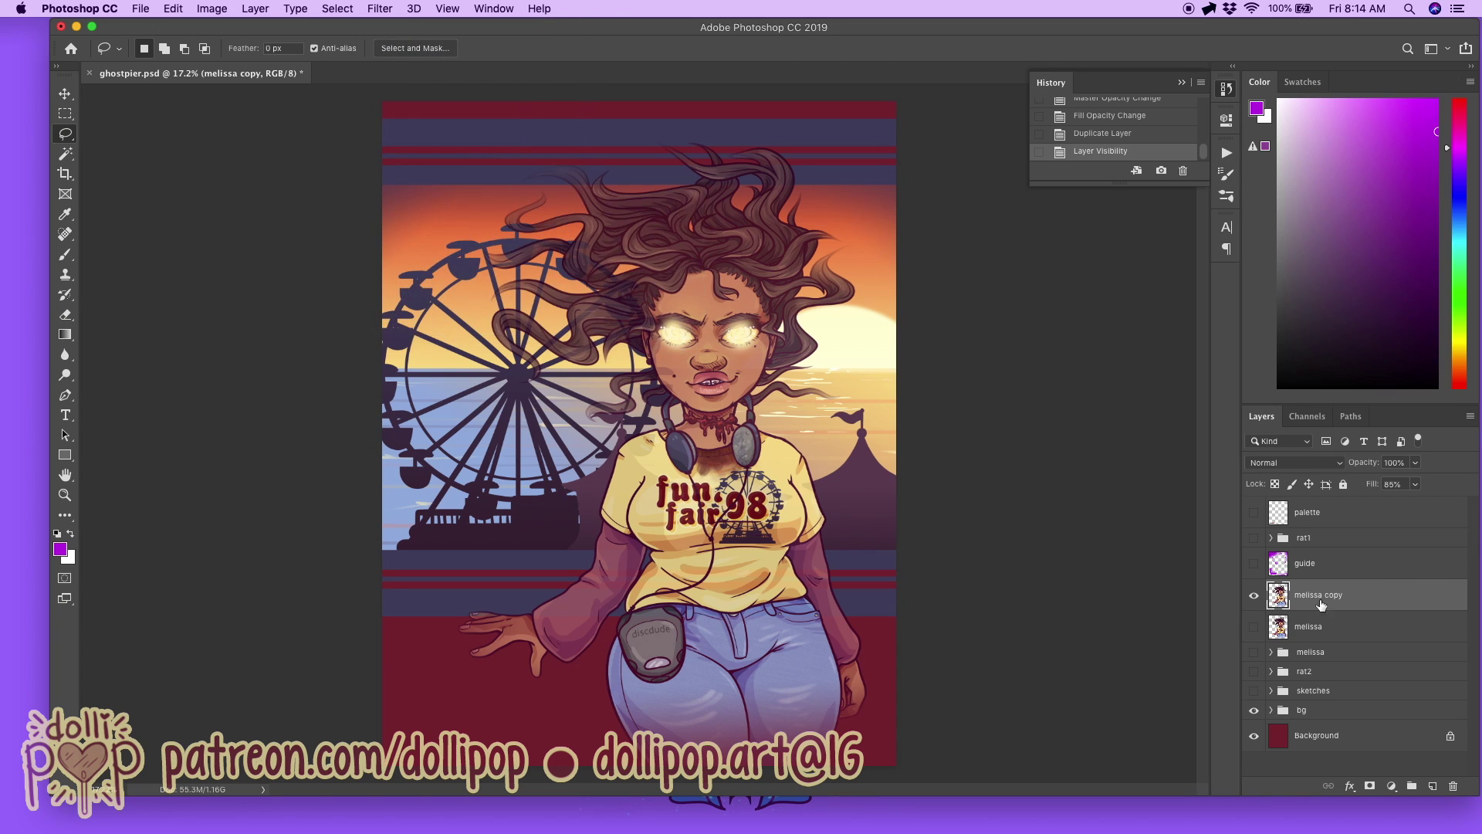
{"action": "left_click_drag", "start_coordinate": [1346, 609], "coordinate": [1431, 785]}
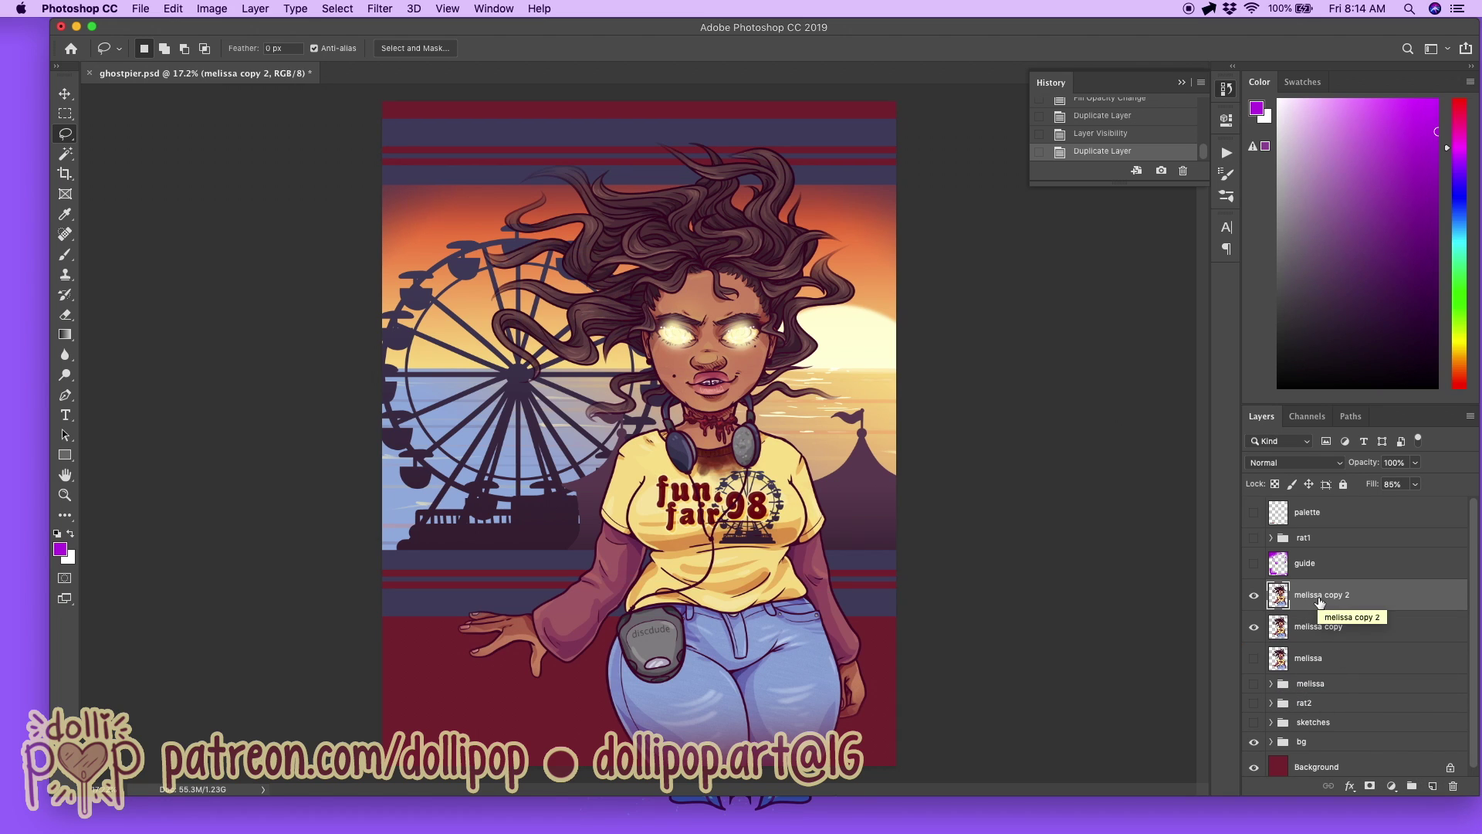
{"action": "left_click", "coordinate": [1279, 598], "text": "super"}
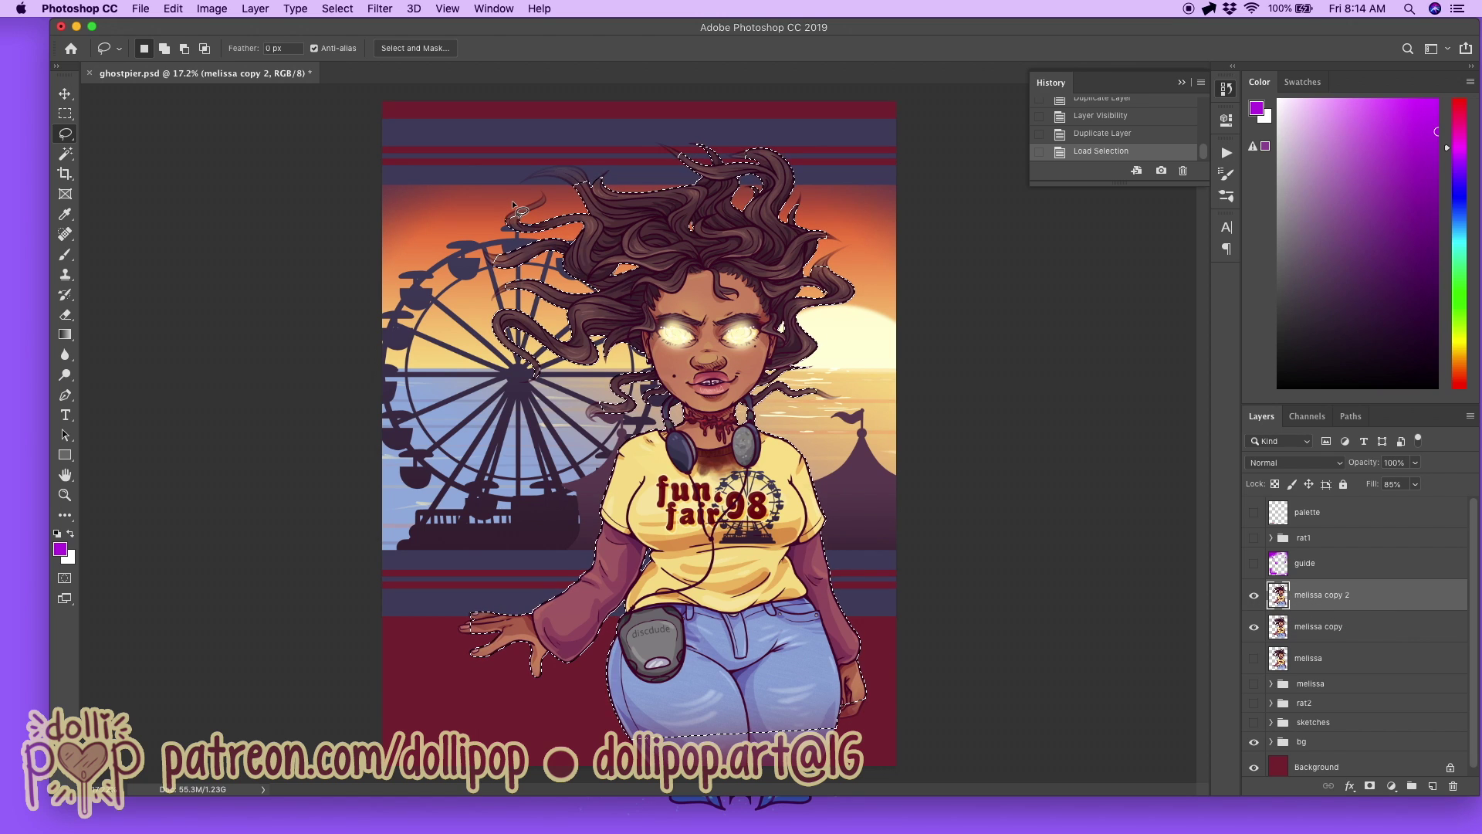
Step: Contract the figure selection by 35 pixels
{"action": "left_click", "coordinate": [382, 9]}
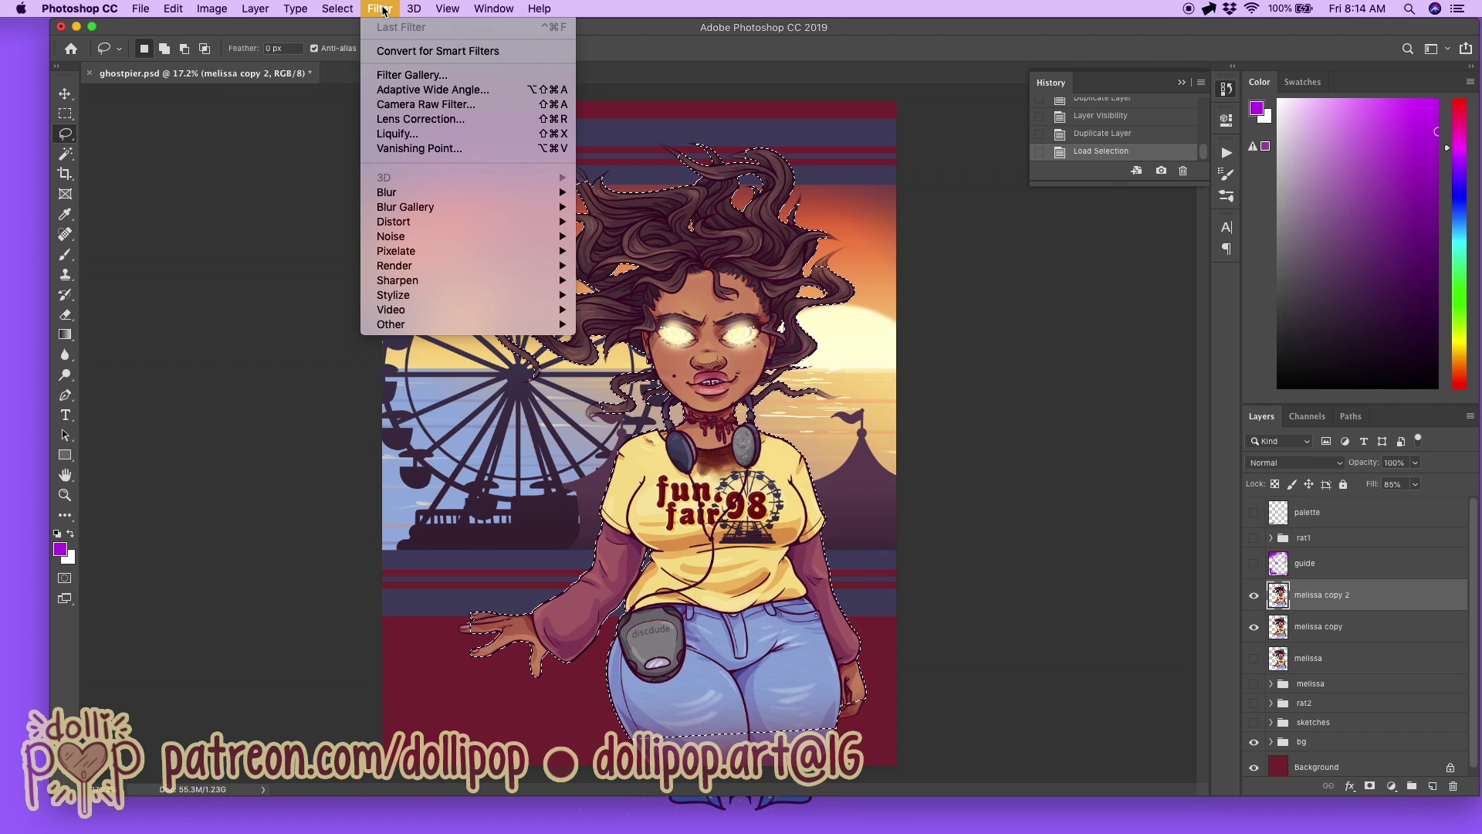
{"action": "mouse_move", "coordinate": [517, 195]}
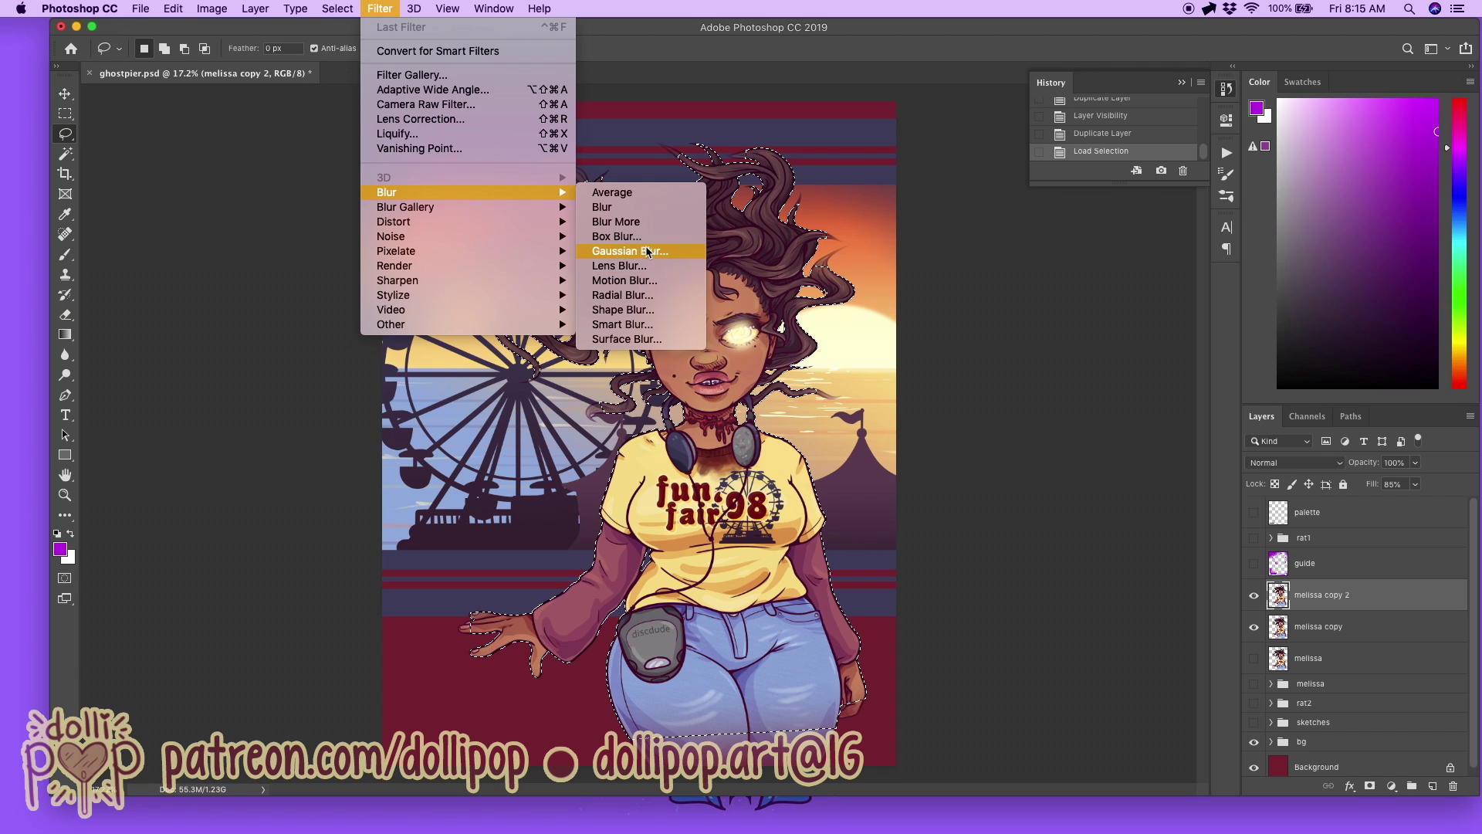
{"action": "mouse_move", "coordinate": [338, 8]}
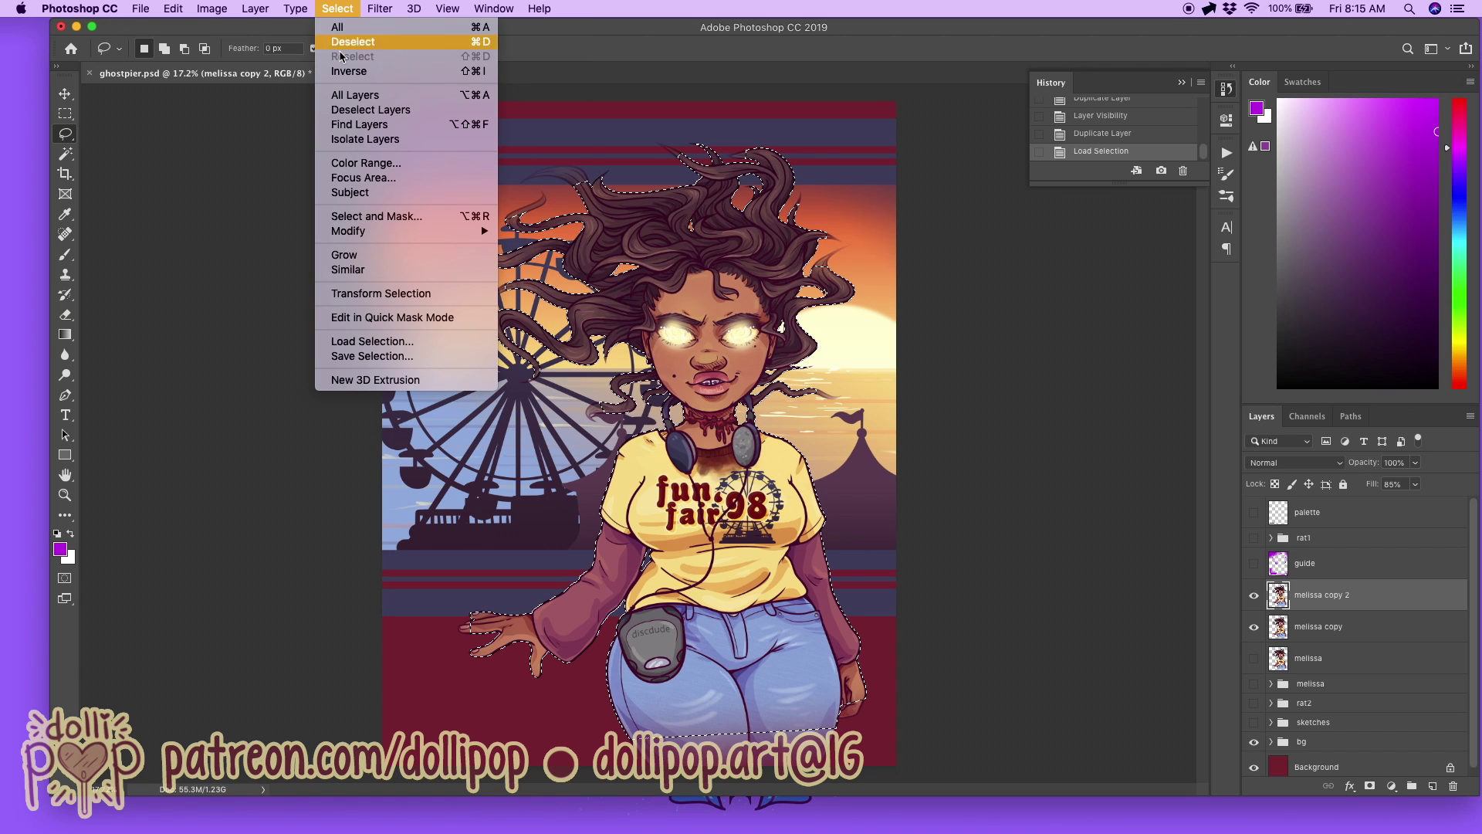
{"action": "mouse_move", "coordinate": [400, 231]}
{"action": "left_click", "coordinate": [585, 285]}
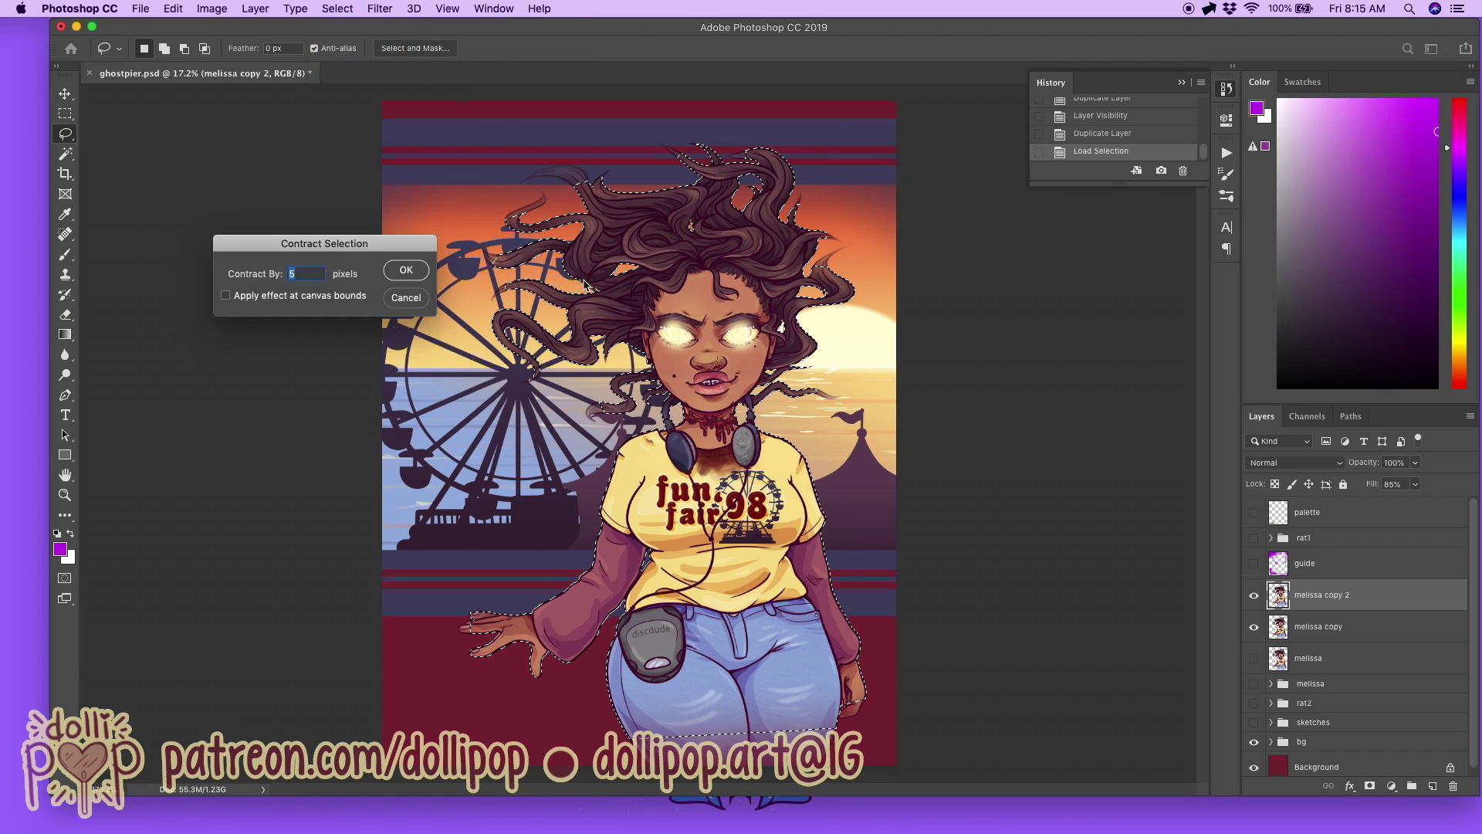
{"action": "left_click_drag", "start_coordinate": [316, 246], "coordinate": [940, 247]}
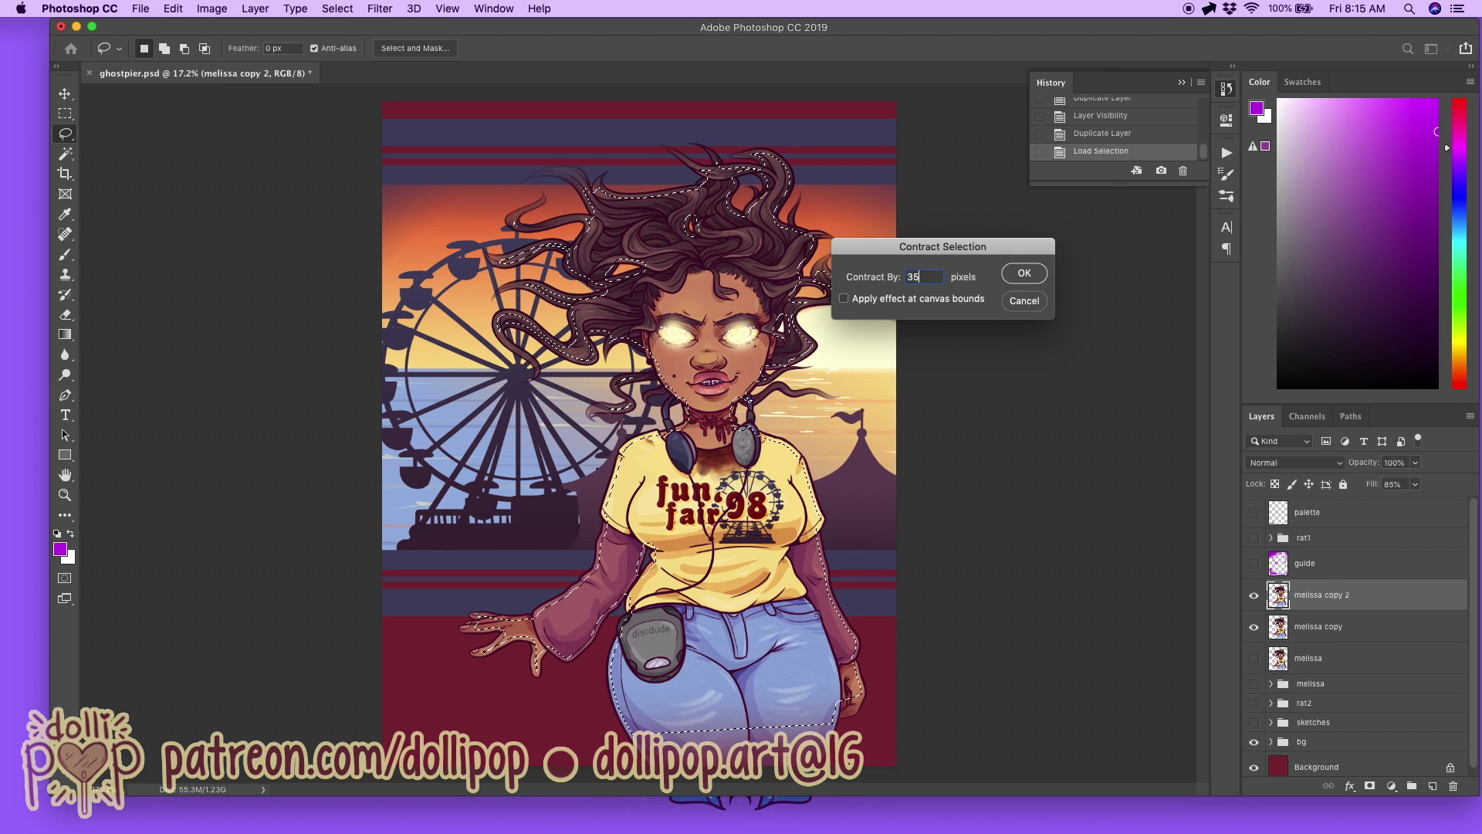
{"action": "key", "text": "Return"}
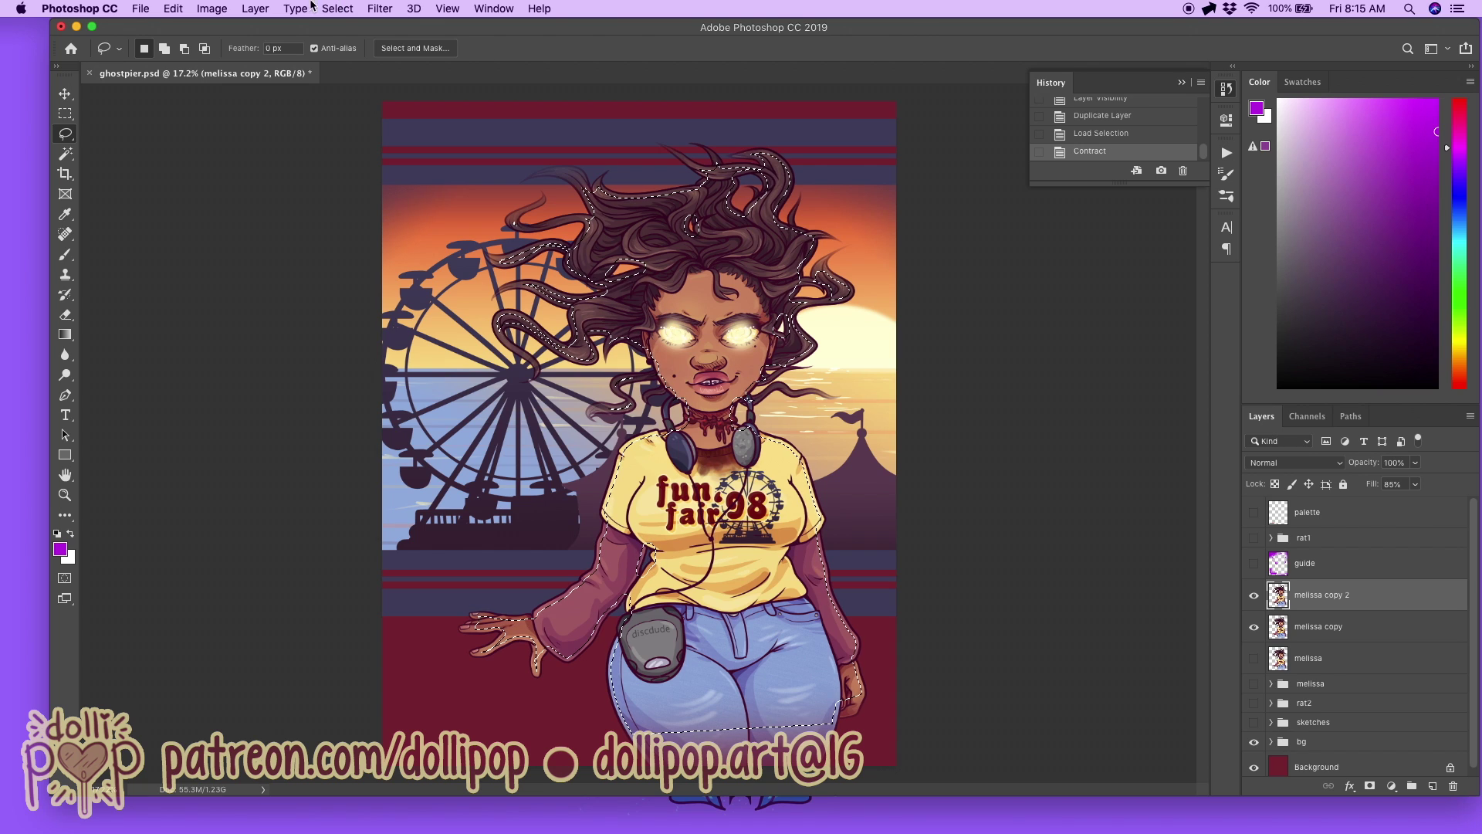
Step: Try to invert the contracted selection
{"action": "left_click", "coordinate": [342, 12]}
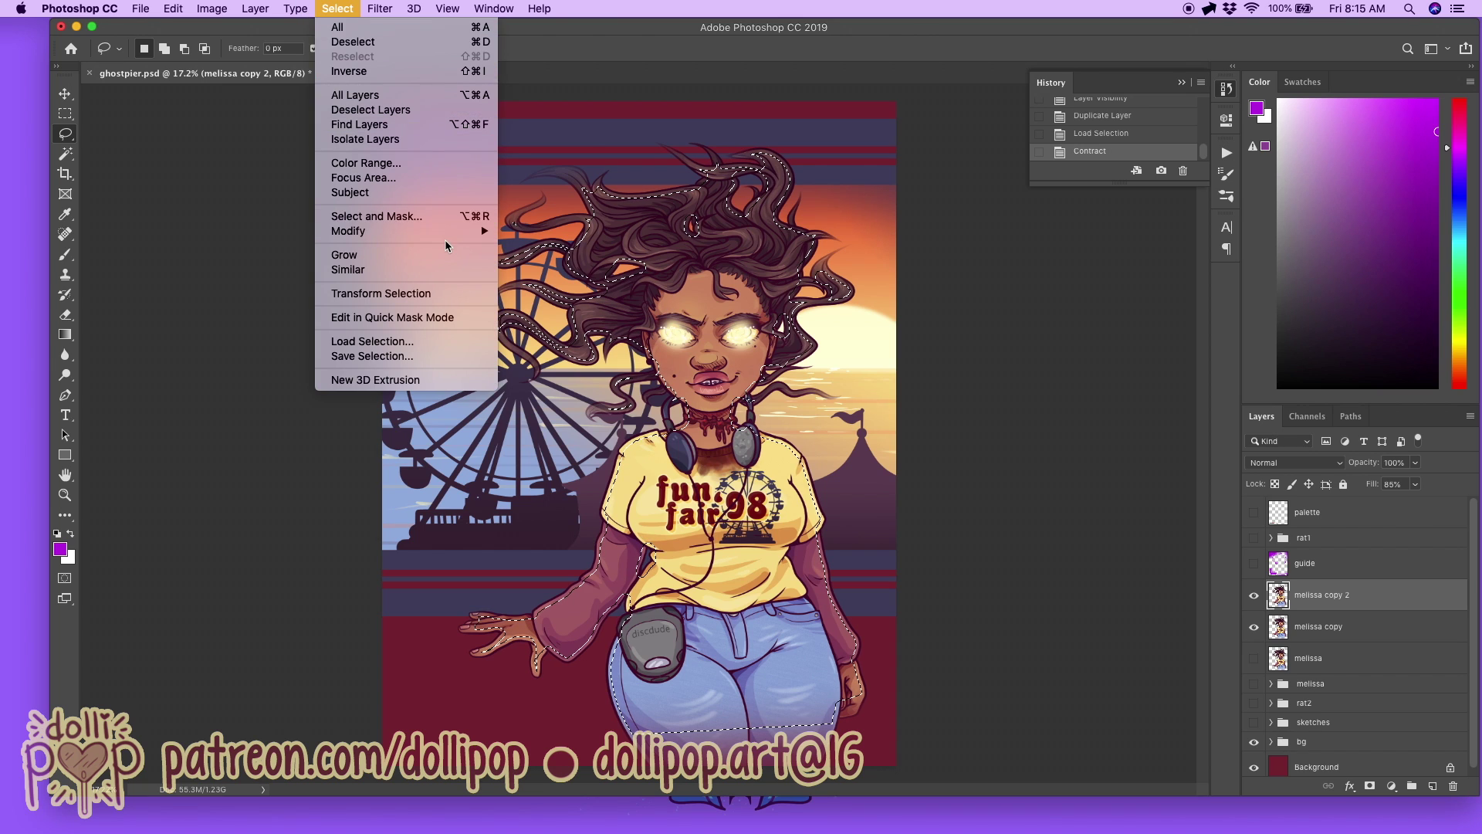
{"action": "mouse_move", "coordinate": [468, 231]}
{"action": "left_click", "coordinate": [349, 71]}
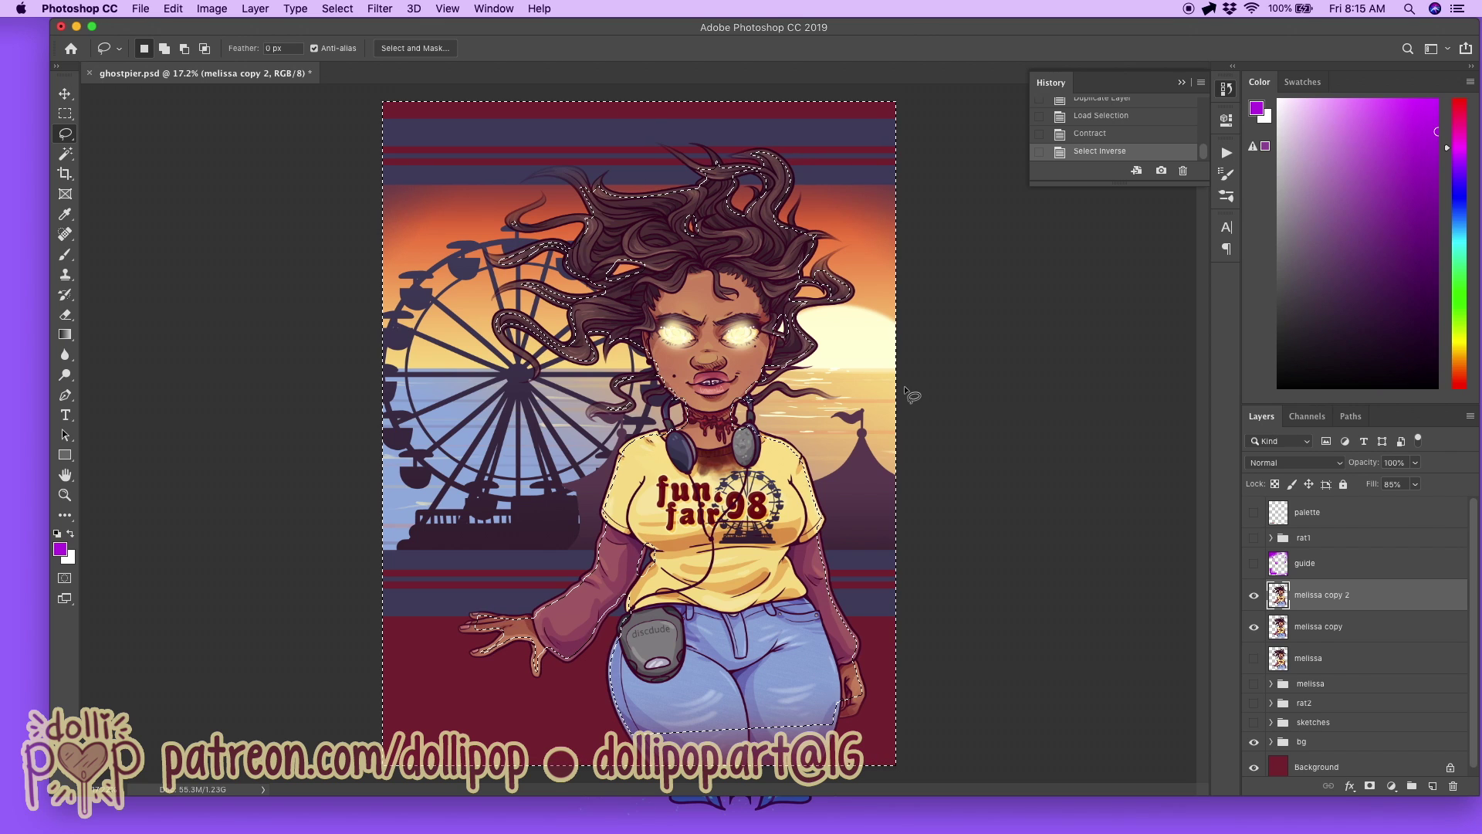
{"action": "key", "text": "super+z"}
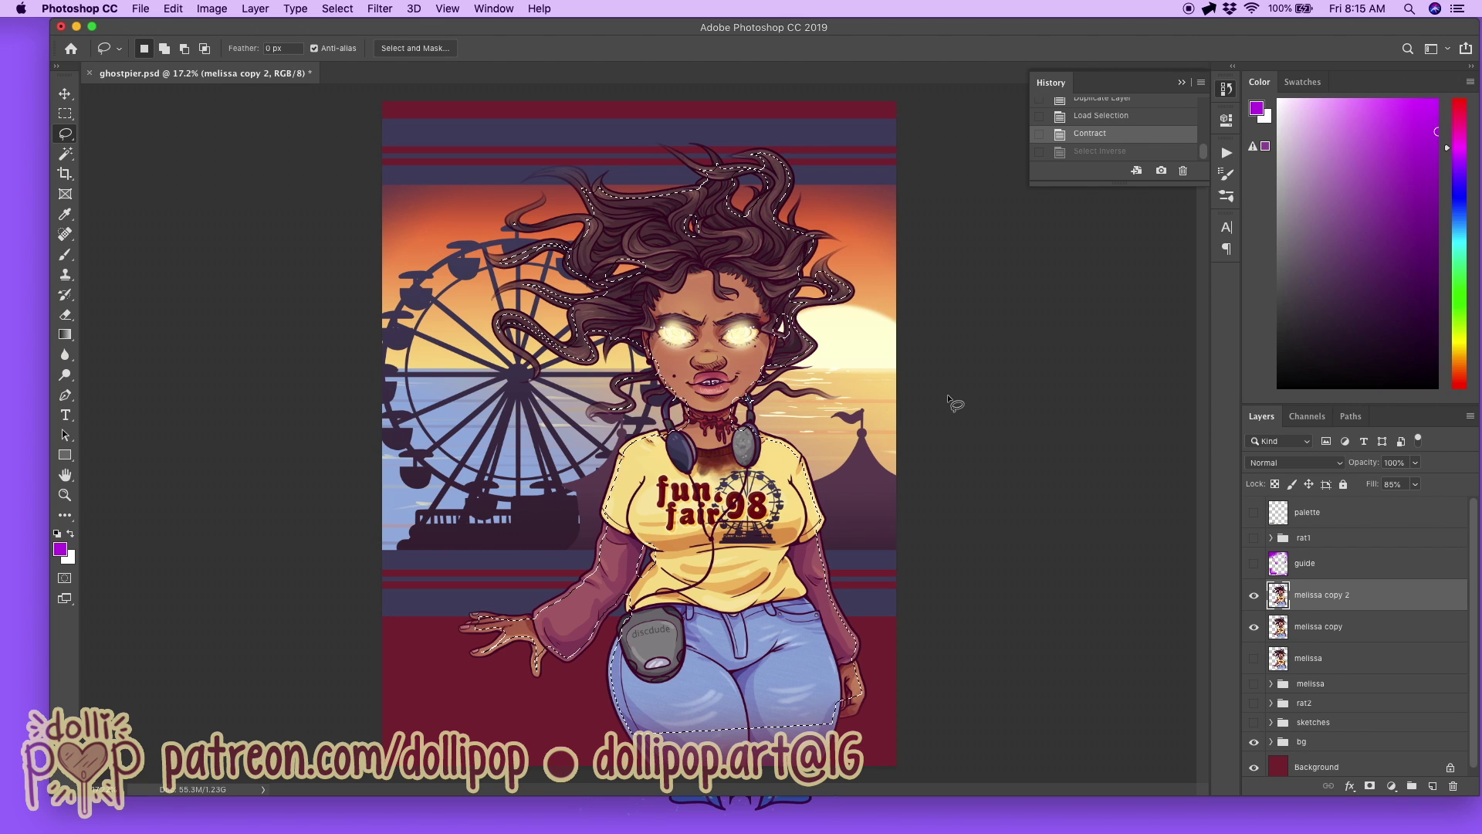
Step: Clear the selected interior of the figure on the melissa copy 2 layer and deselect
{"action": "key", "text": "Delete"}
{"action": "key", "text": "super+d"}
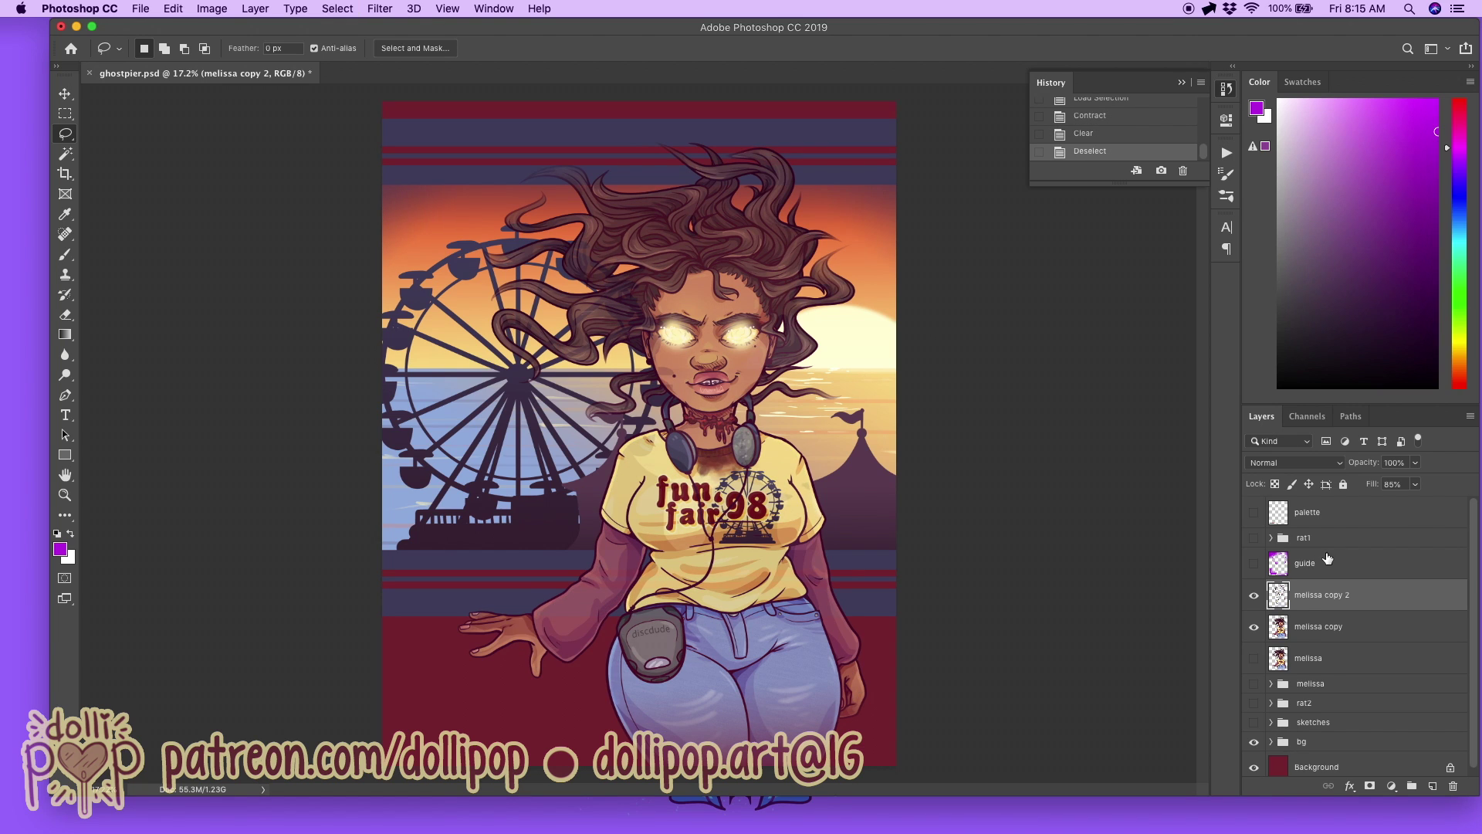
Step: Compare the artwork with the melissa copy 2 layer hidden and shown
{"action": "left_click", "coordinate": [1253, 599]}
{"action": "left_click", "coordinate": [1253, 598]}
{"action": "left_click", "coordinate": [1254, 598]}
{"action": "left_click", "coordinate": [1253, 599]}
{"action": "left_click", "coordinate": [1253, 599]}
{"action": "left_click", "coordinate": [1253, 599]}
{"action": "left_click", "coordinate": [1254, 599]}
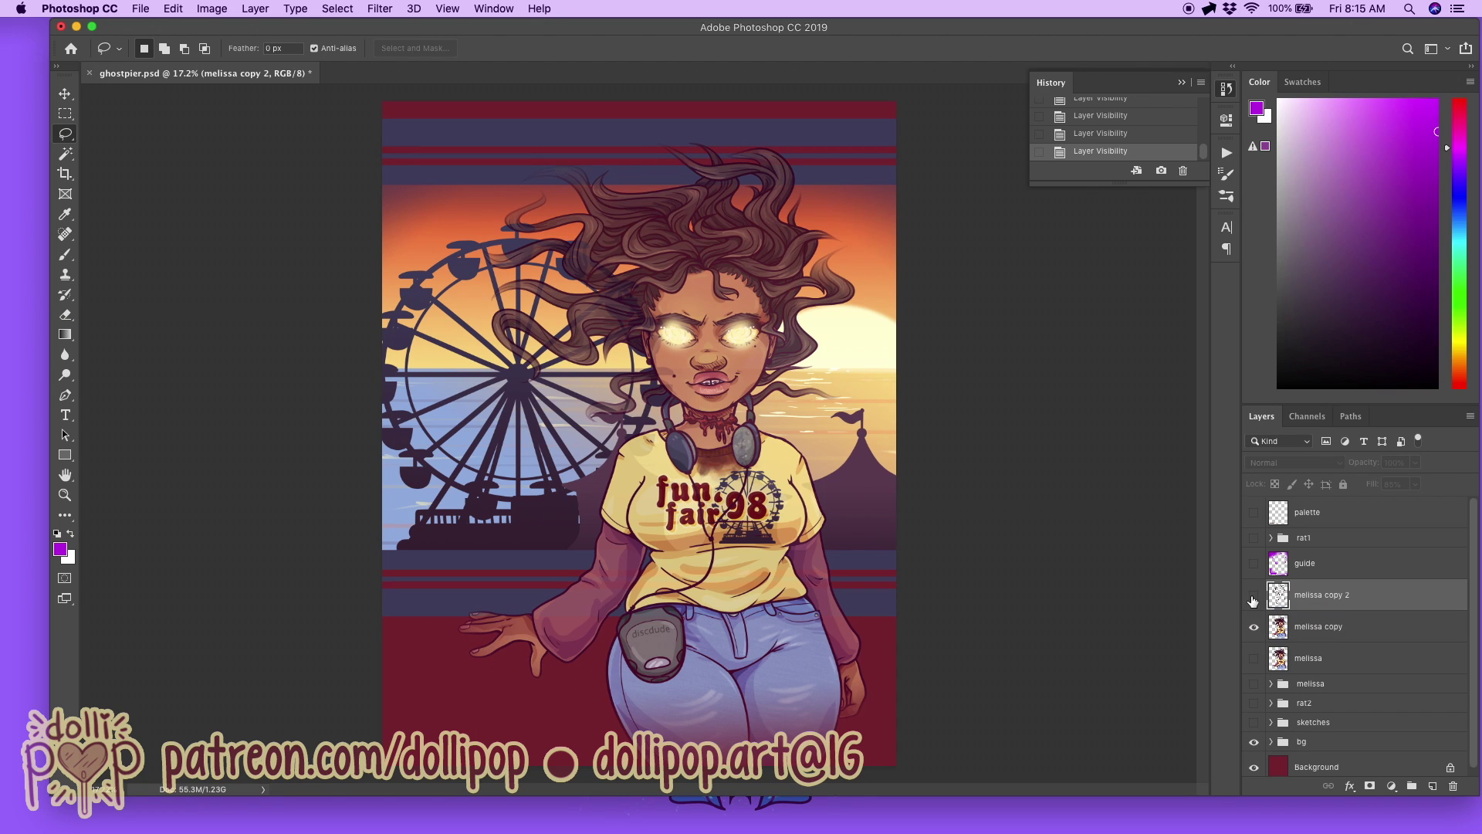
{"action": "left_click", "coordinate": [1253, 599]}
{"action": "left_click", "coordinate": [1253, 599]}
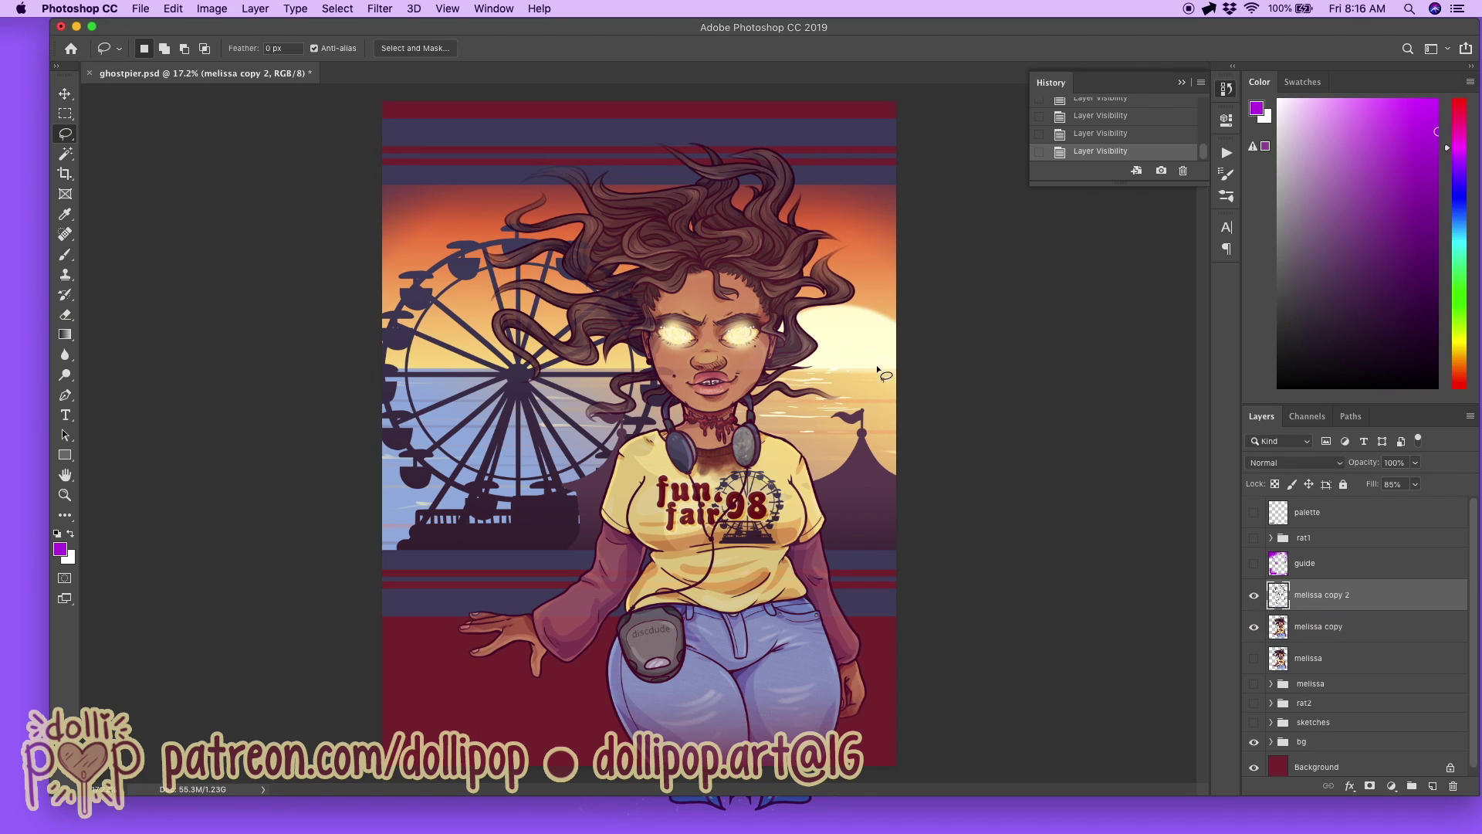
Step: Apply a Gaussian Blur with a 13.4-pixel radius to the melissa copy 2 layer
{"action": "left_click", "coordinate": [379, 9]}
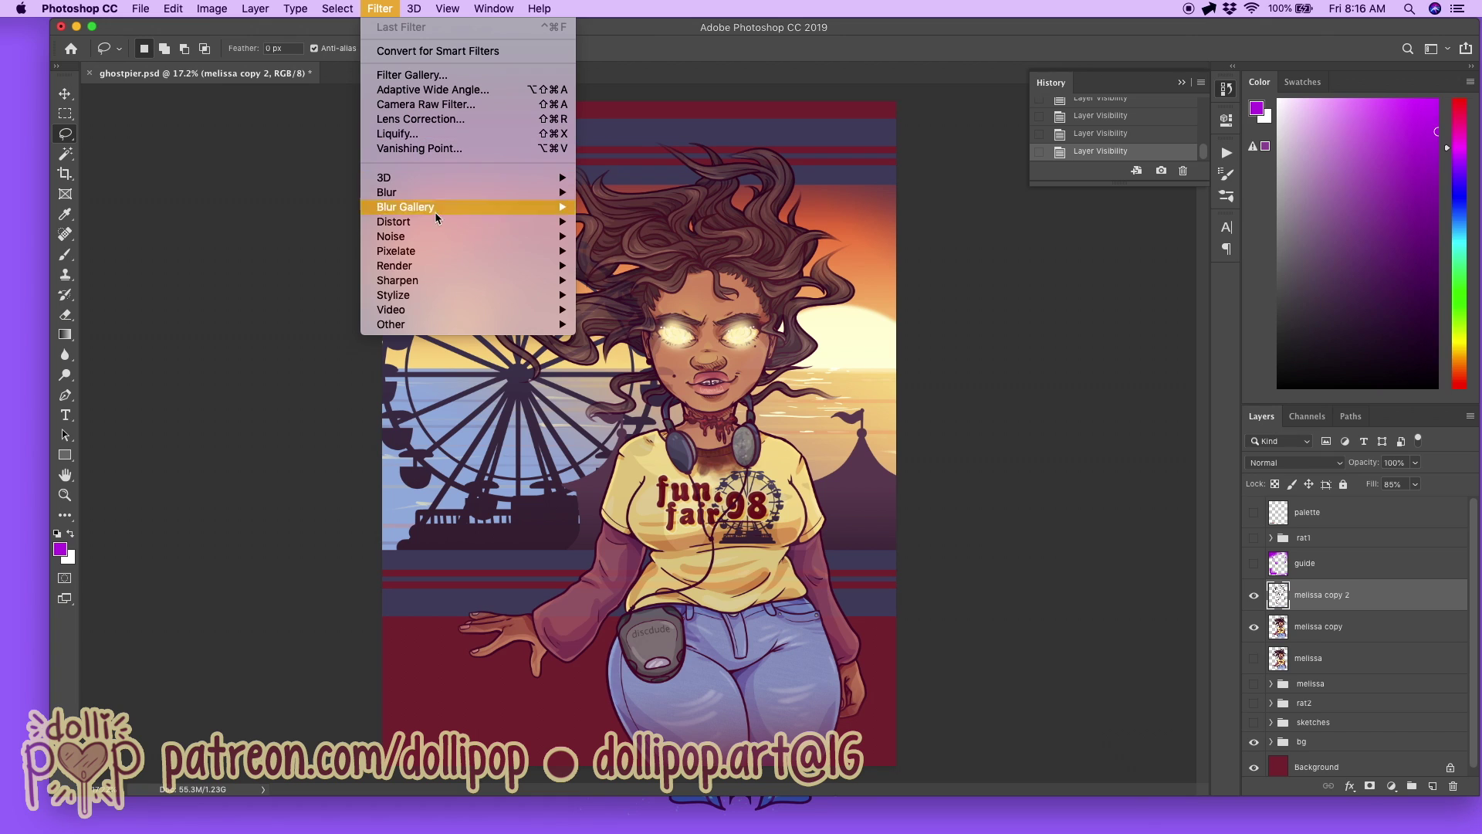
{"action": "mouse_move", "coordinate": [452, 192]}
{"action": "left_click", "coordinate": [683, 251]}
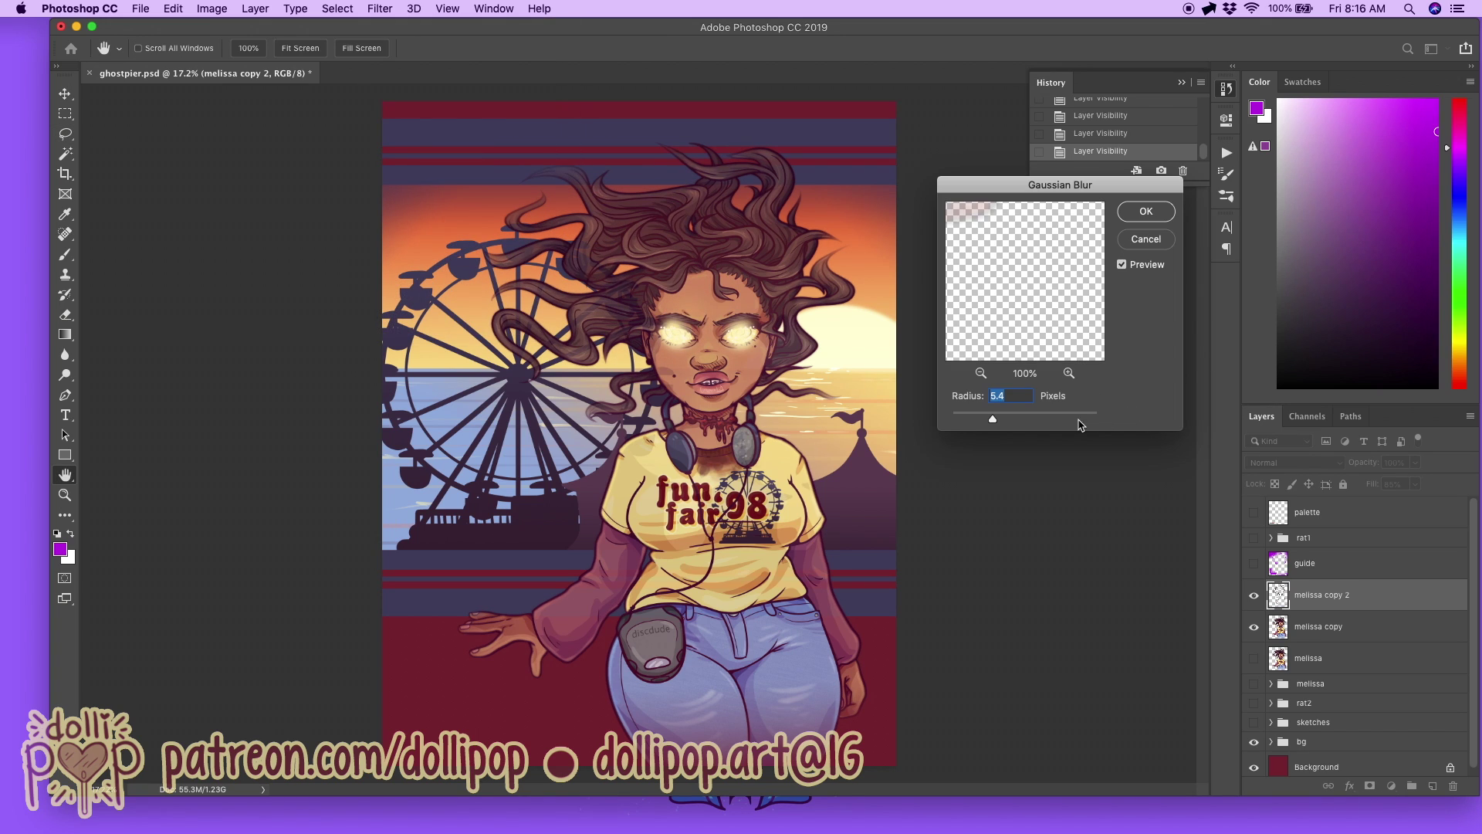
{"action": "left_click_drag", "start_coordinate": [993, 423], "coordinate": [1012, 425]}
{"action": "left_click_drag", "start_coordinate": [1012, 423], "coordinate": [1013, 424]}
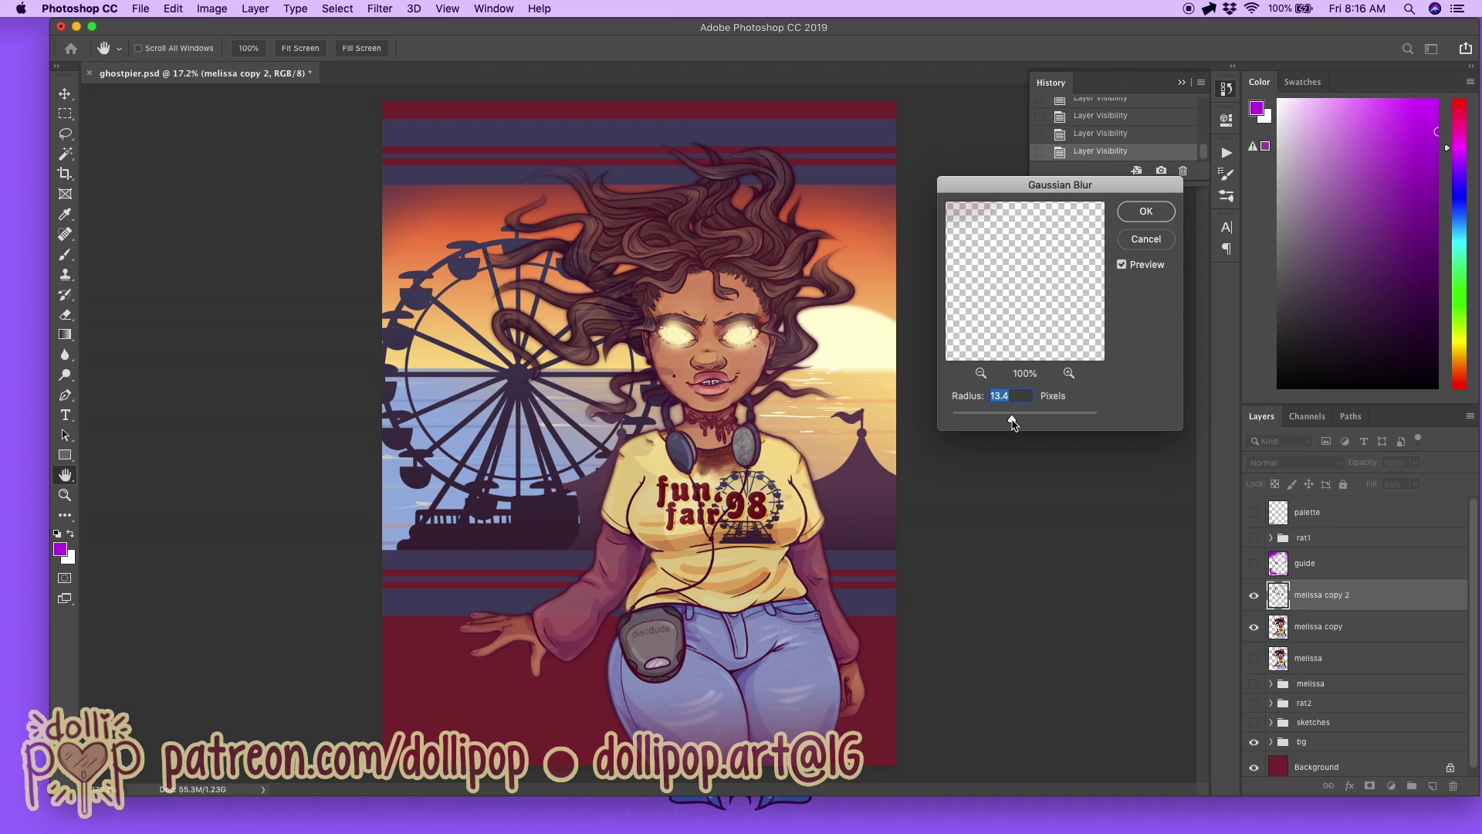
{"action": "left_click", "coordinate": [1146, 212]}
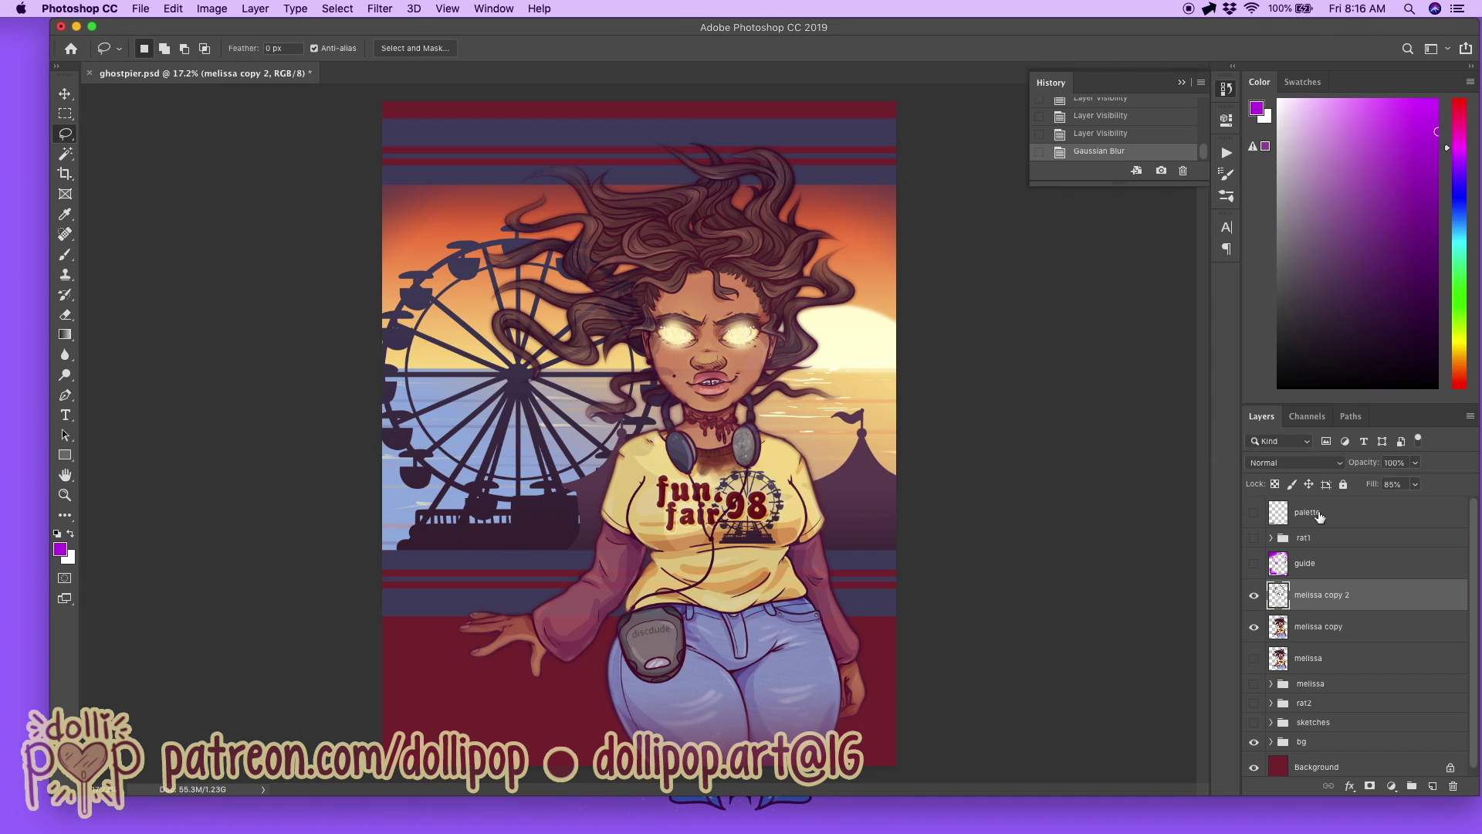
Step: Move the blurred melissa copy 2 layer below melissa copy and compare the artwork with it hidden and shown
{"action": "left_click_drag", "start_coordinate": [1349, 601], "coordinate": [1379, 626]}
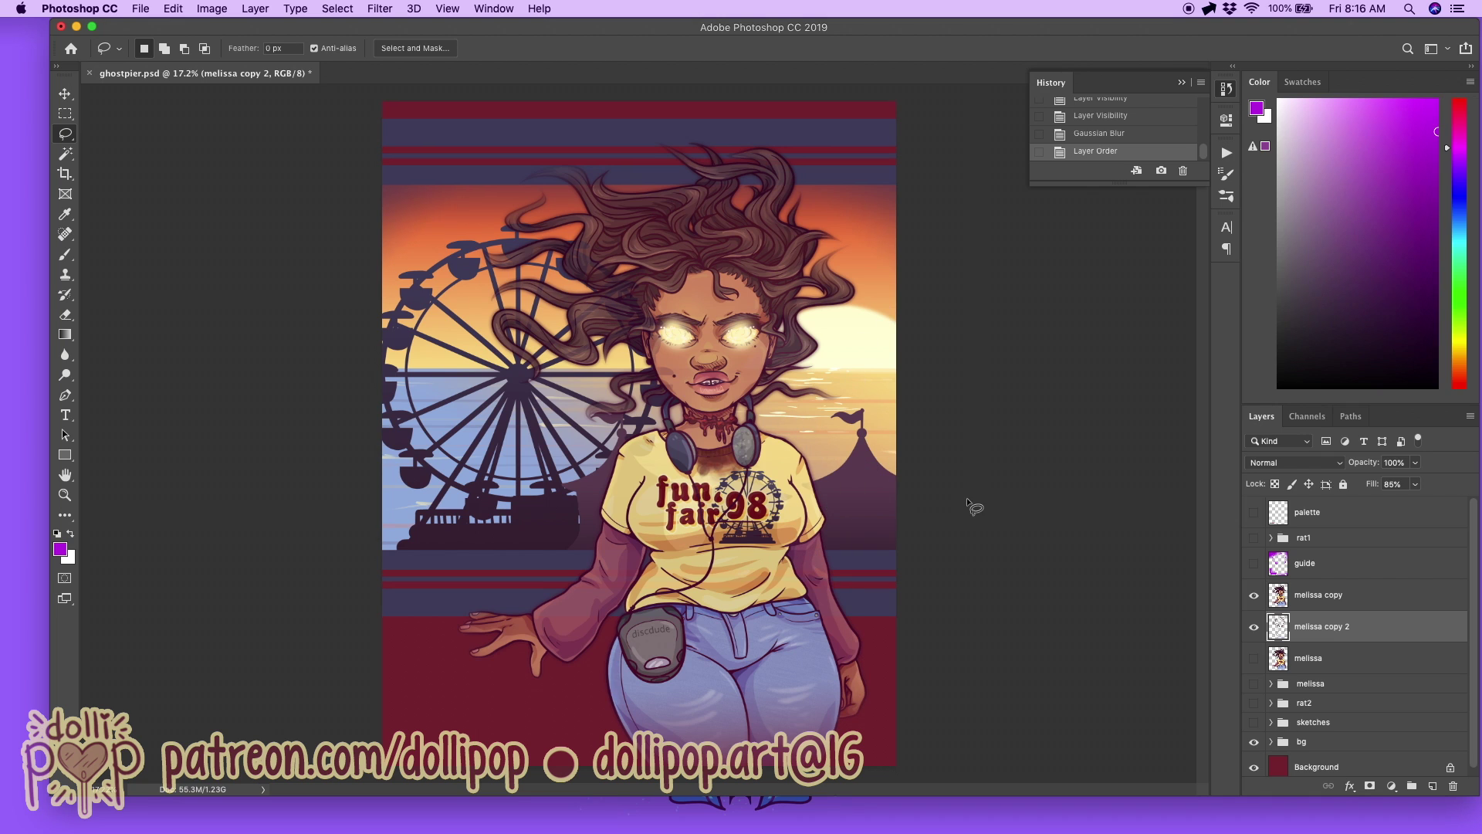
{"action": "scroll", "coordinate": [872, 491], "scroll_direction": "up", "scroll_amount": 3}
{"action": "scroll", "coordinate": [872, 492], "scroll_direction": "down", "scroll_amount": 5}
{"action": "scroll", "coordinate": [873, 492], "scroll_direction": "down", "scroll_amount": 2}
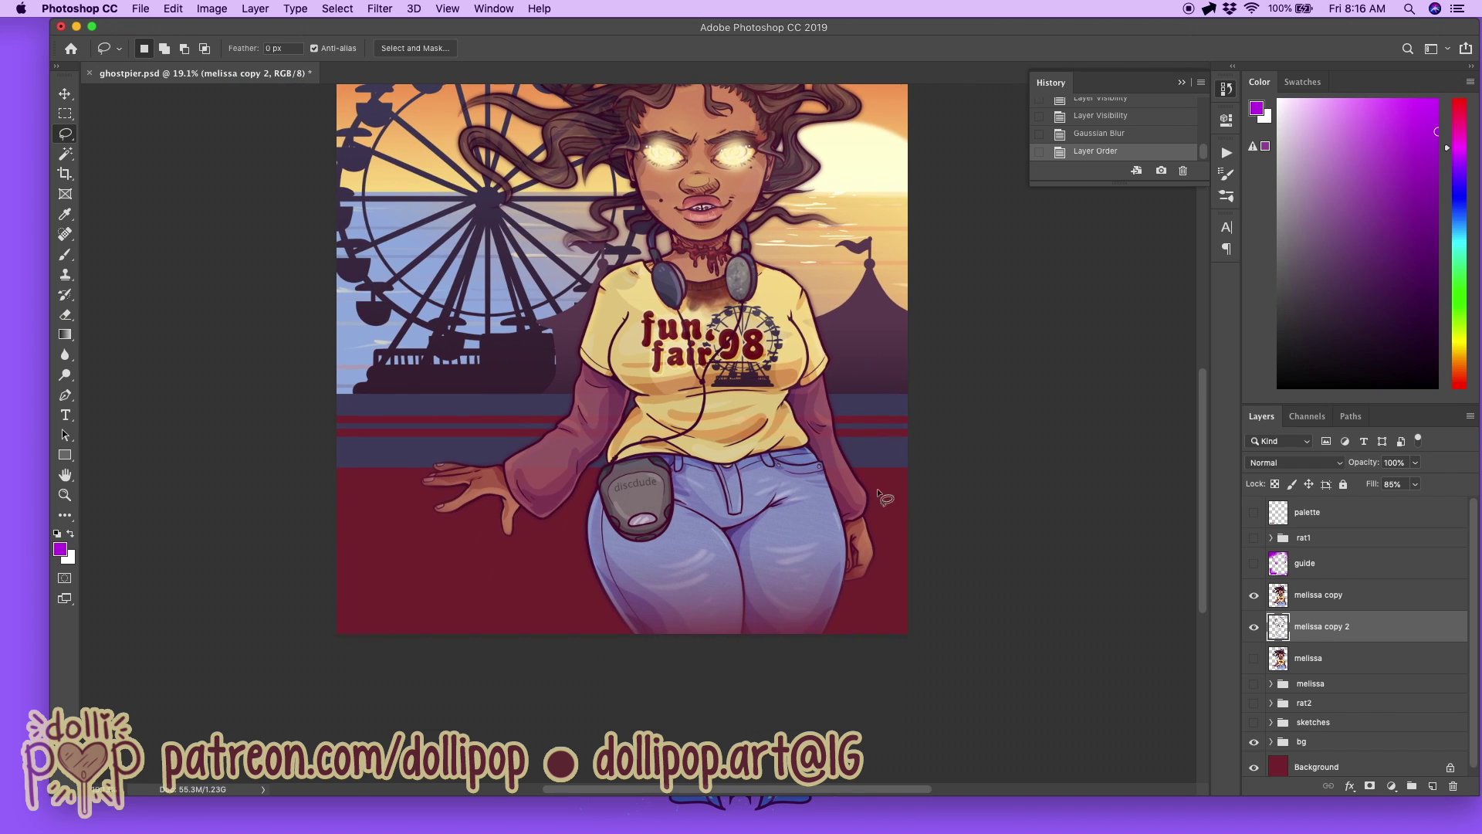
{"action": "scroll", "coordinate": [877, 488], "scroll_direction": "up", "scroll_amount": 4}
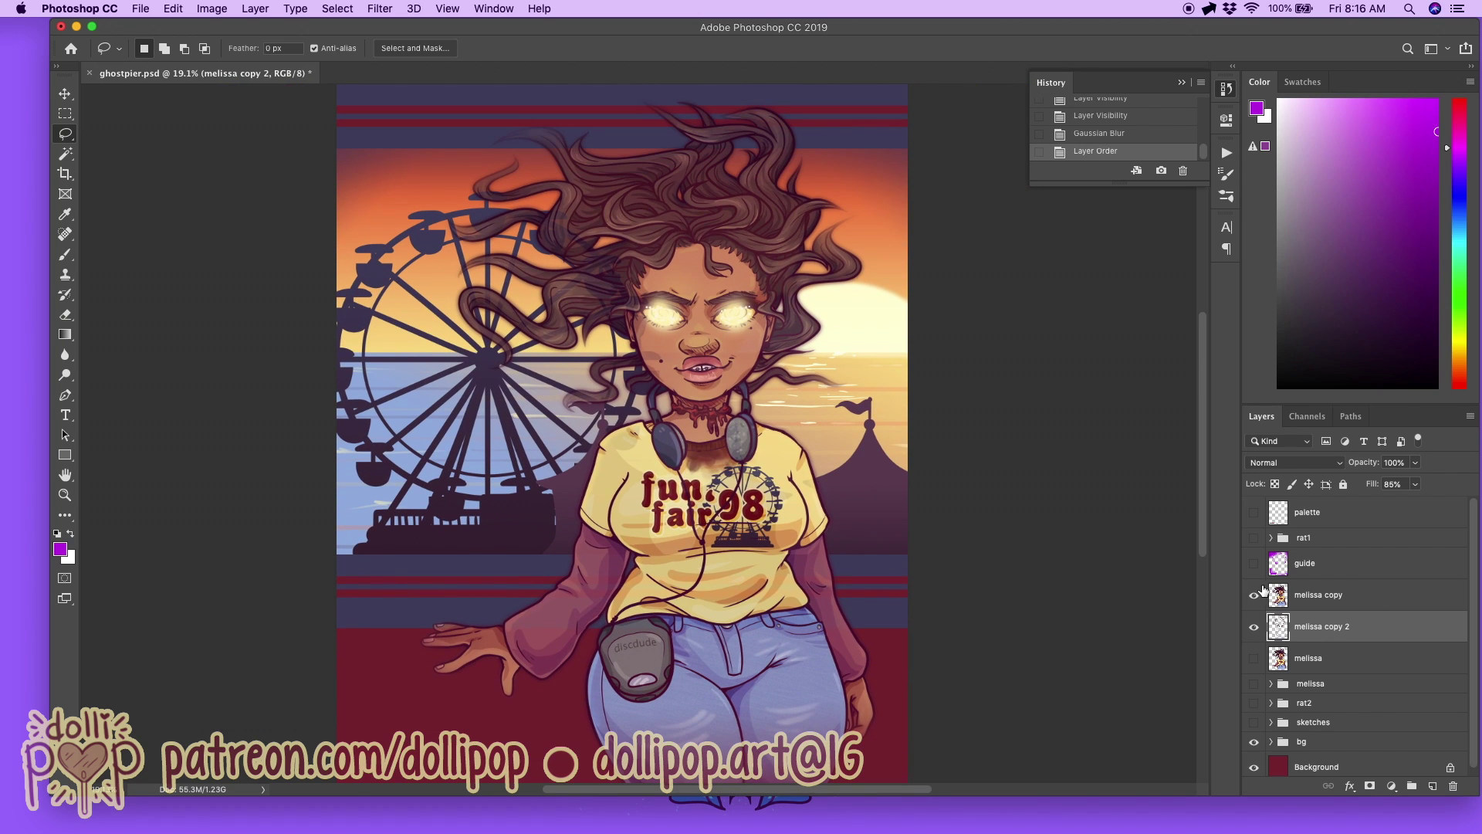
{"action": "left_click", "coordinate": [1254, 627]}
{"action": "left_click", "coordinate": [1255, 627]}
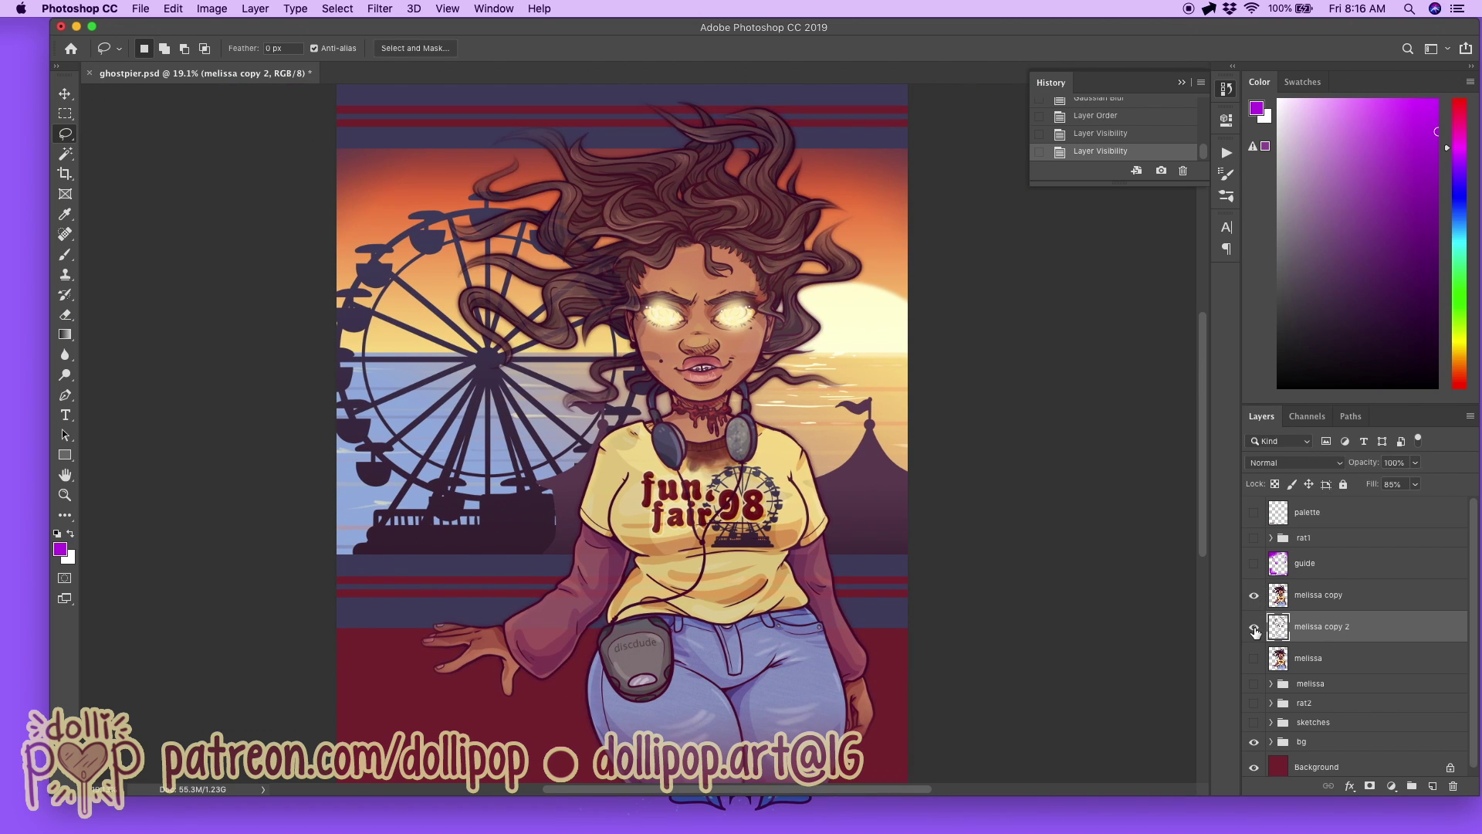
{"action": "scroll", "coordinate": [1017, 587], "scroll_direction": "down", "scroll_amount": 2}
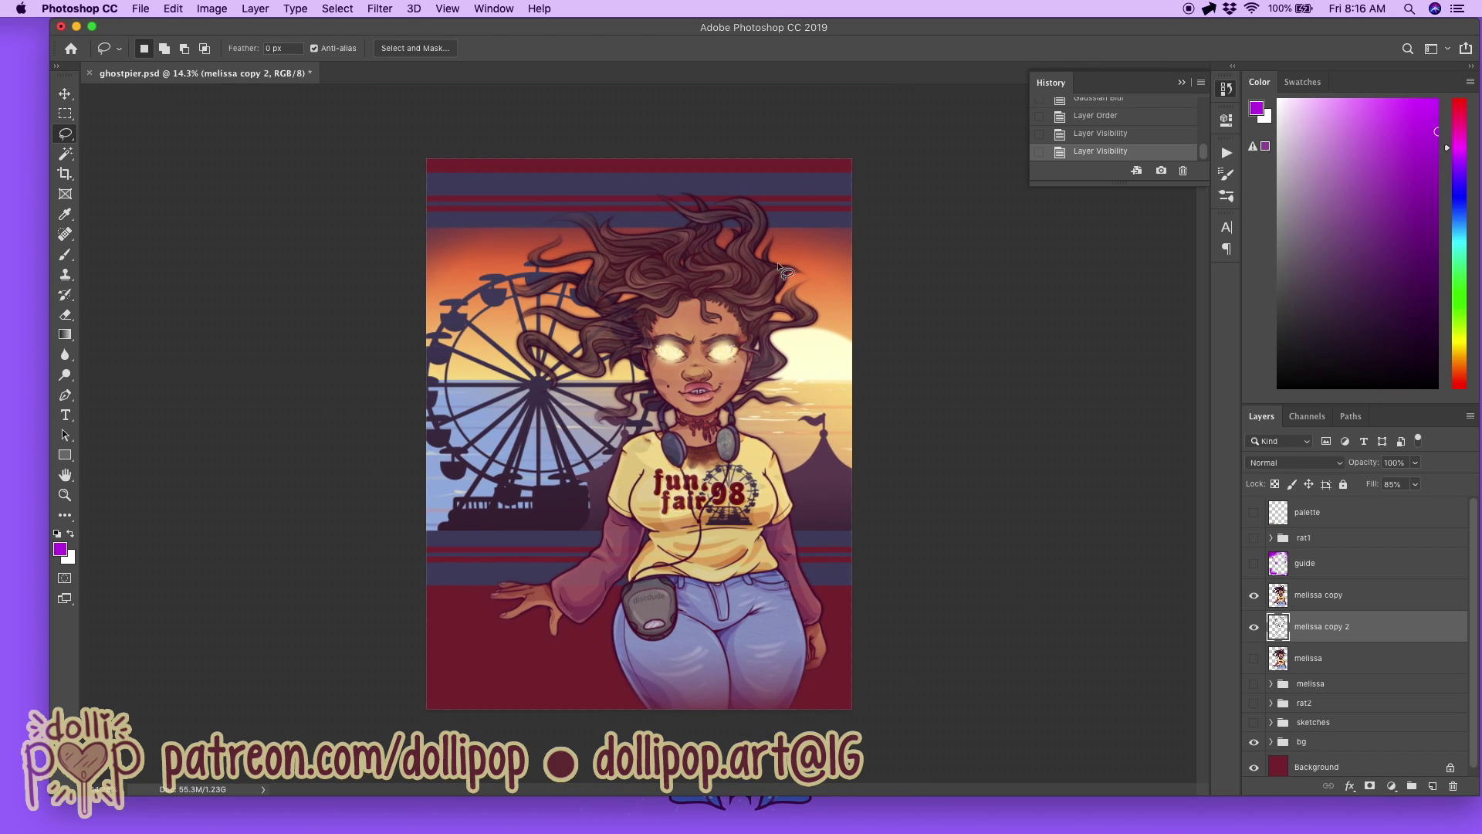
{"action": "left_click", "coordinate": [1256, 632]}
{"action": "left_click", "coordinate": [1256, 631]}
Step: Reduce the fill of the melissa copy 2 layer to 50%
{"action": "left_click", "coordinate": [1415, 484]}
{"action": "left_click_drag", "start_coordinate": [1418, 506], "coordinate": [1395, 507]}
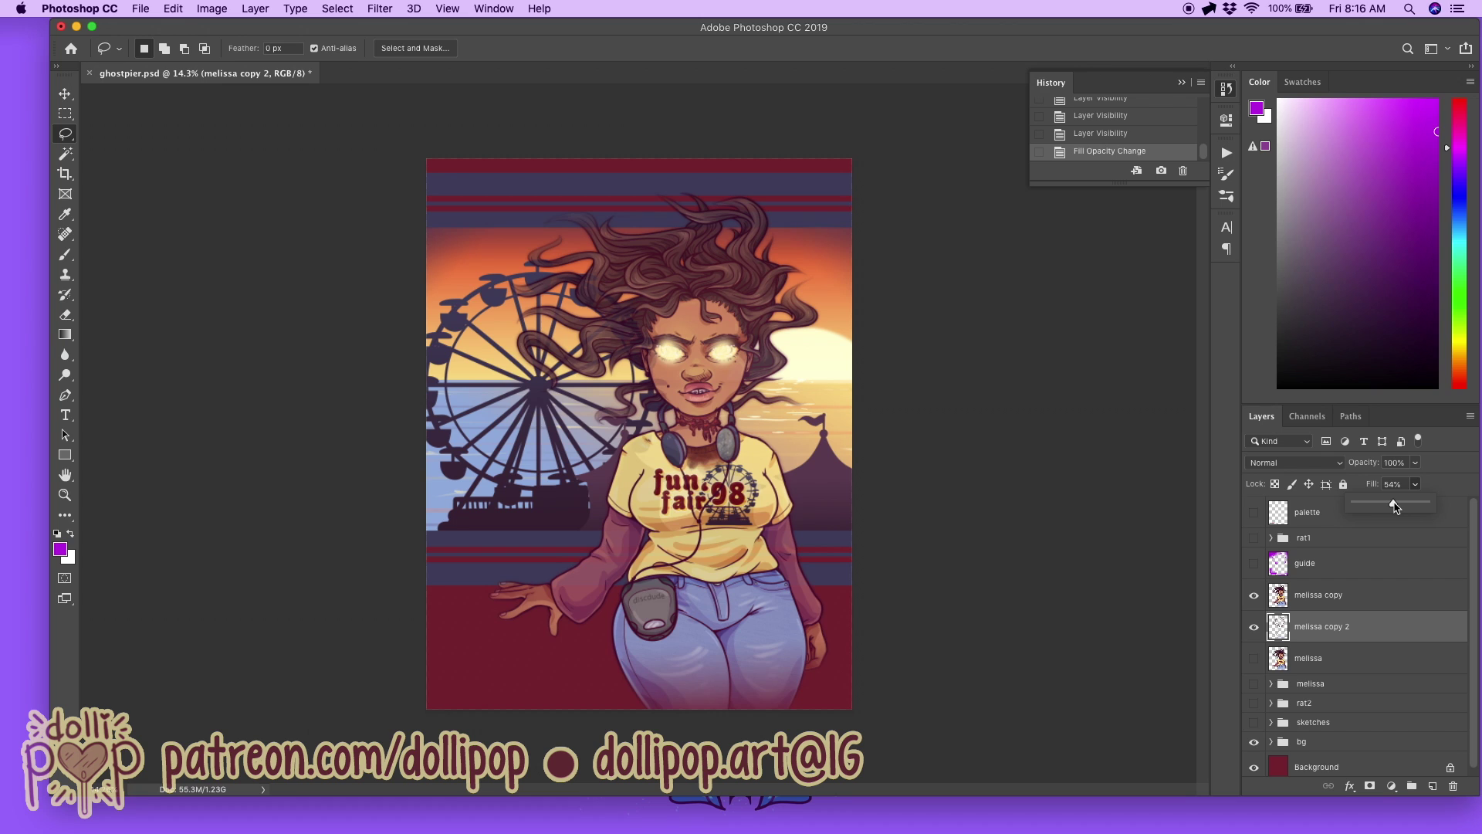
{"action": "left_click", "coordinate": [1394, 485]}
{"action": "type", "text": "50"}
Step: Examine the softened glow around the figure at several magnifications with the melissa copy 2 layer on and off
{"action": "scroll", "coordinate": [987, 404], "scroll_direction": "up", "scroll_amount": 4}
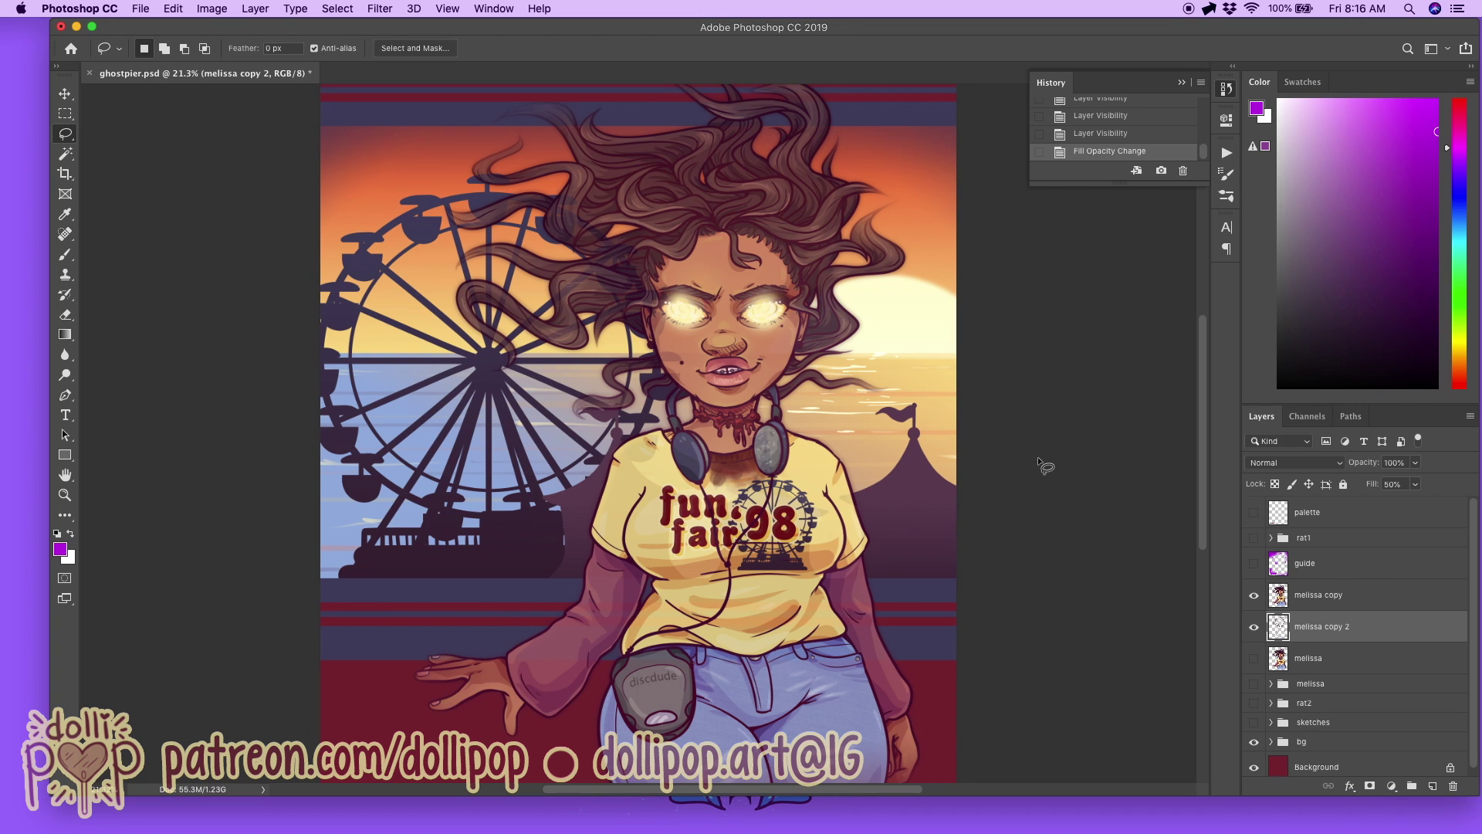
{"action": "scroll", "coordinate": [1050, 467], "scroll_direction": "down", "scroll_amount": 1}
{"action": "left_click", "coordinate": [1254, 626]}
{"action": "left_click", "coordinate": [1254, 627]}
{"action": "scroll", "coordinate": [836, 524], "scroll_direction": "down", "scroll_amount": 4}
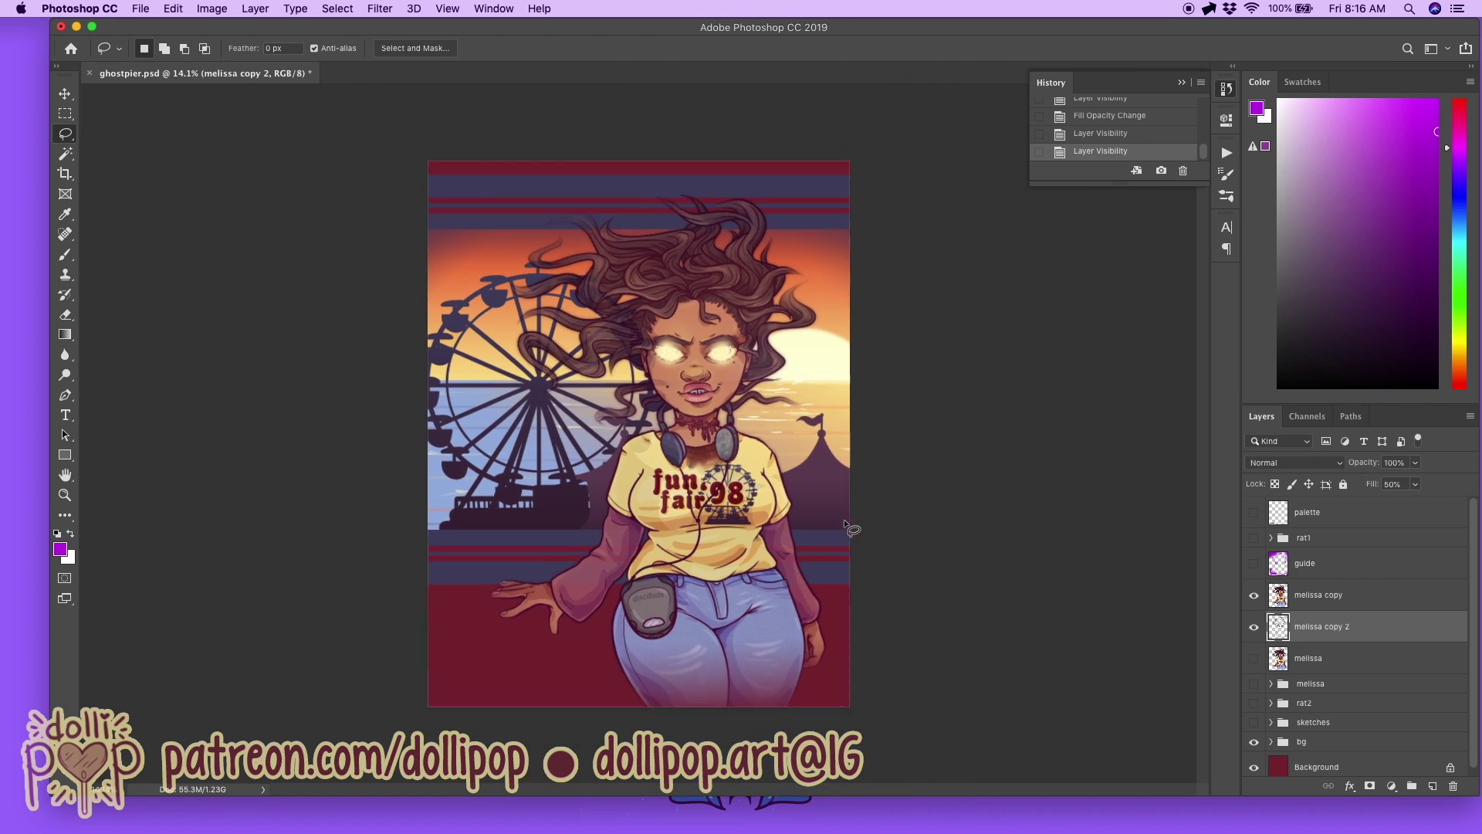
{"action": "left_click", "coordinate": [1256, 632]}
{"action": "left_click", "coordinate": [1257, 631]}
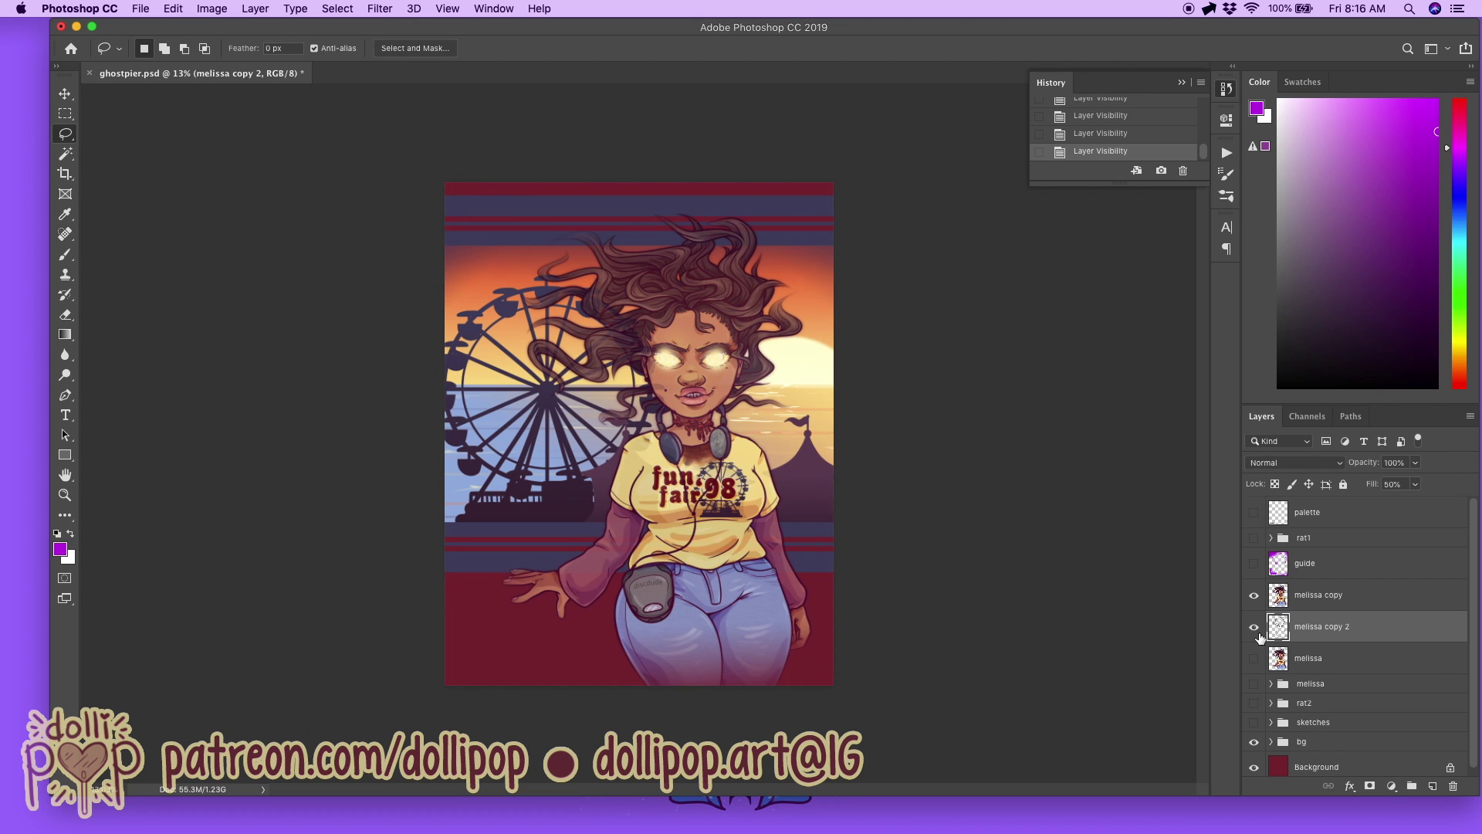
{"action": "left_click", "coordinate": [1256, 630]}
{"action": "left_click", "coordinate": [1256, 630]}
{"action": "scroll", "coordinate": [1160, 595], "scroll_direction": "up", "scroll_amount": 2}
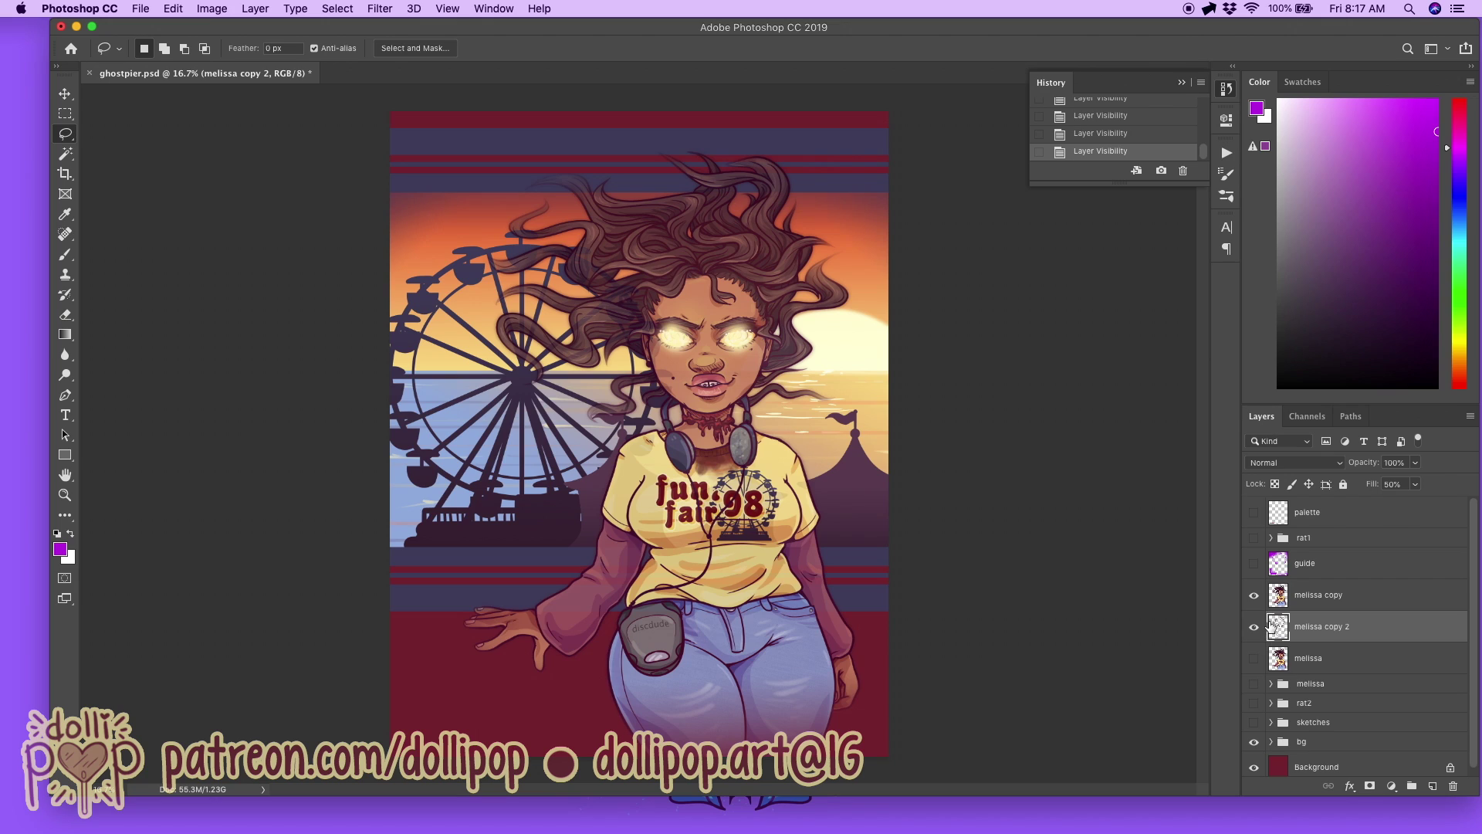
Step: Show the rat2 layer group and make it the active group
{"action": "left_click", "coordinate": [1254, 703]}
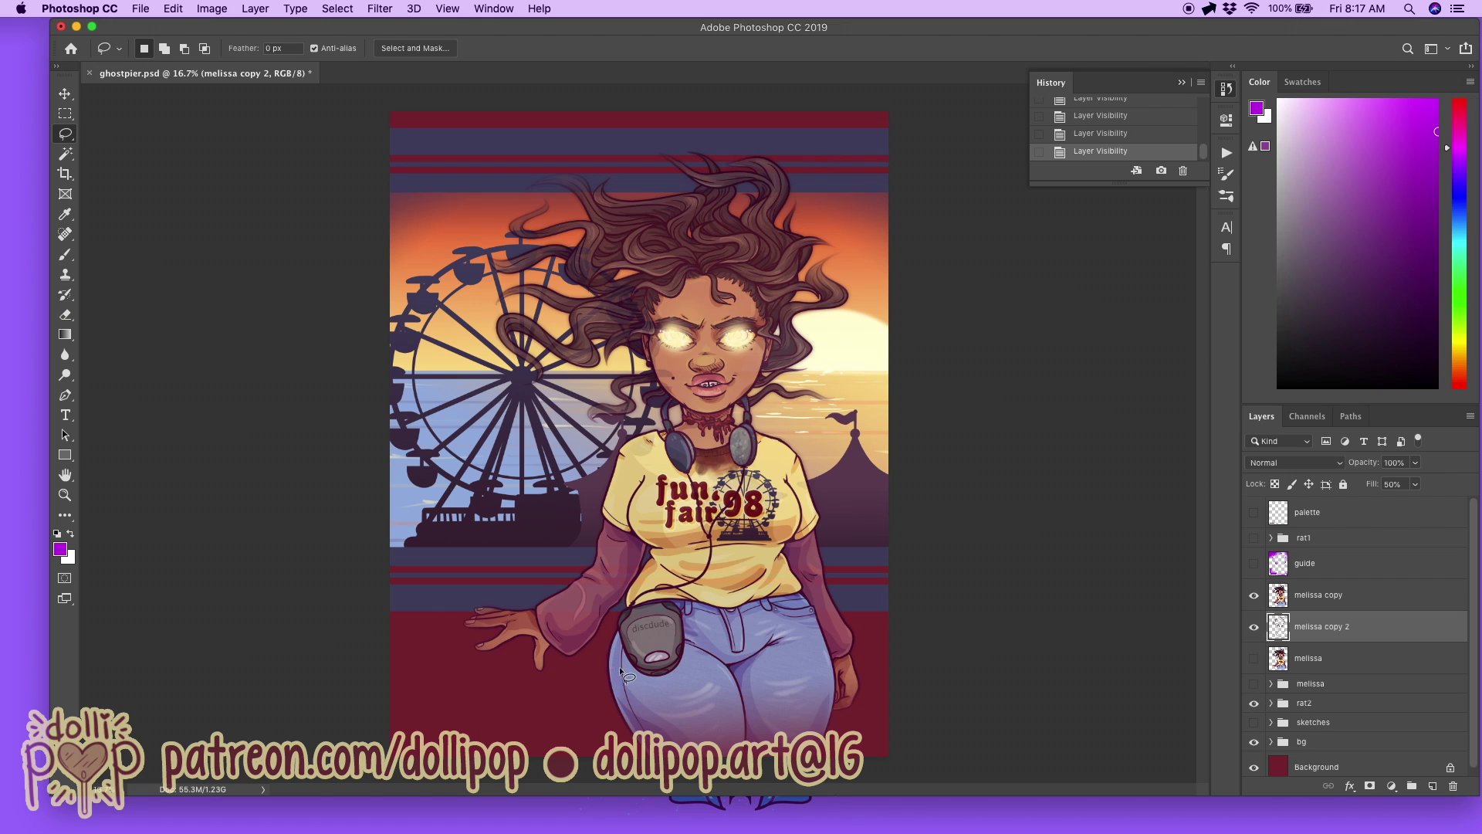
{"action": "left_click", "coordinate": [1303, 704]}
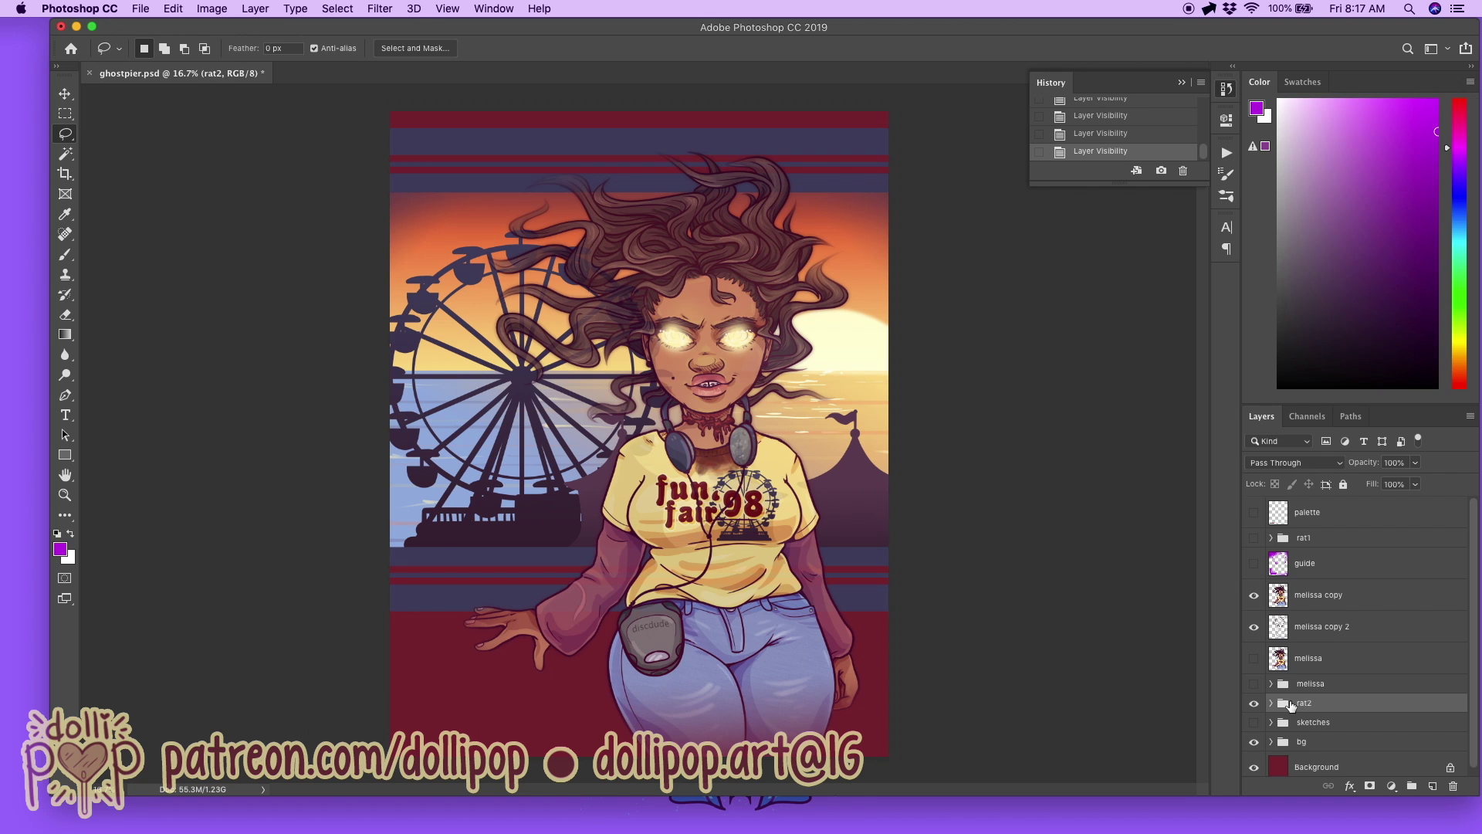
{"action": "scroll", "coordinate": [857, 568], "scroll_direction": "up", "scroll_amount": 2}
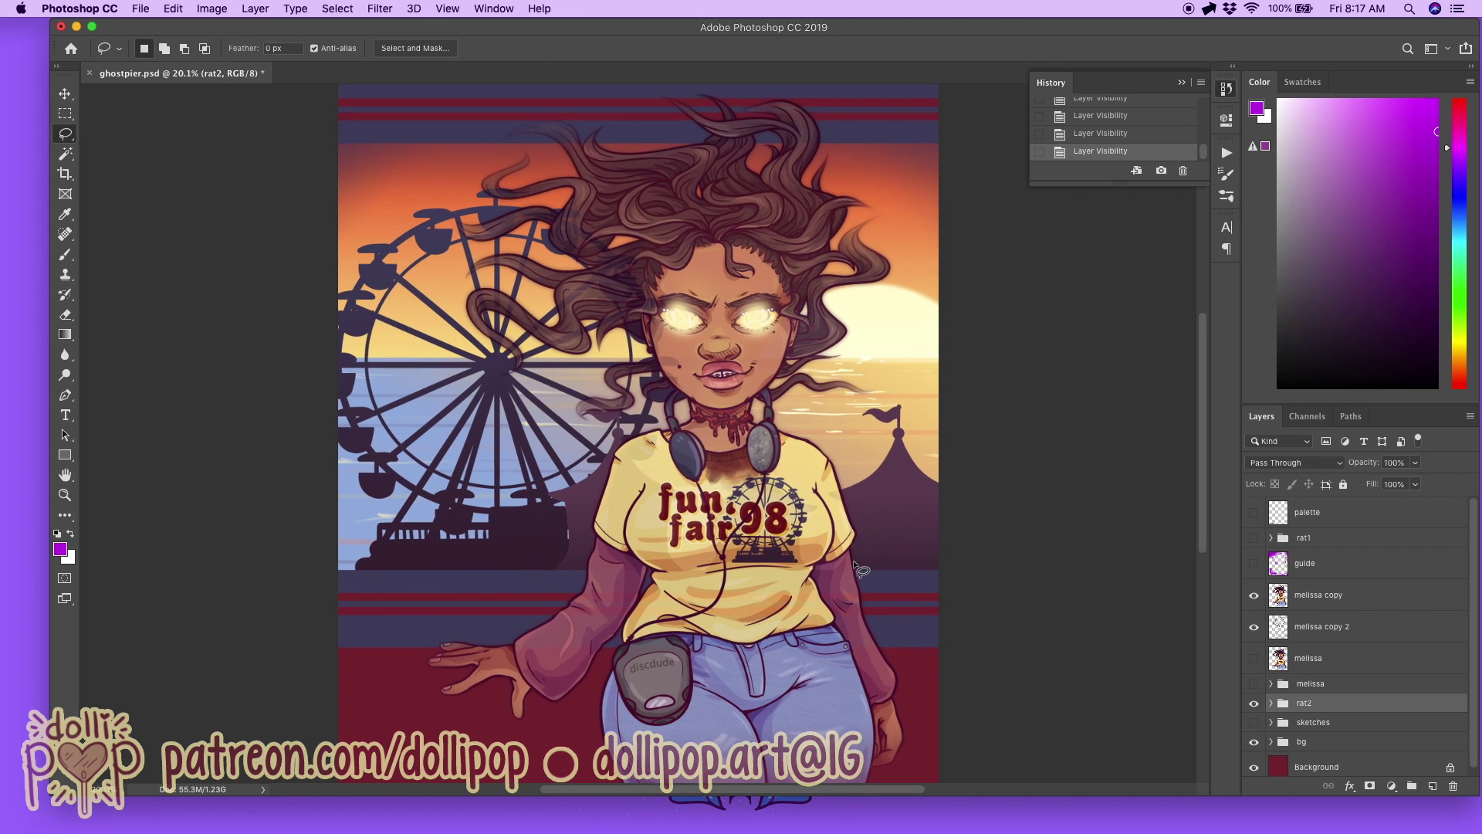
{"action": "scroll", "coordinate": [857, 569], "scroll_direction": "up", "scroll_amount": 2}
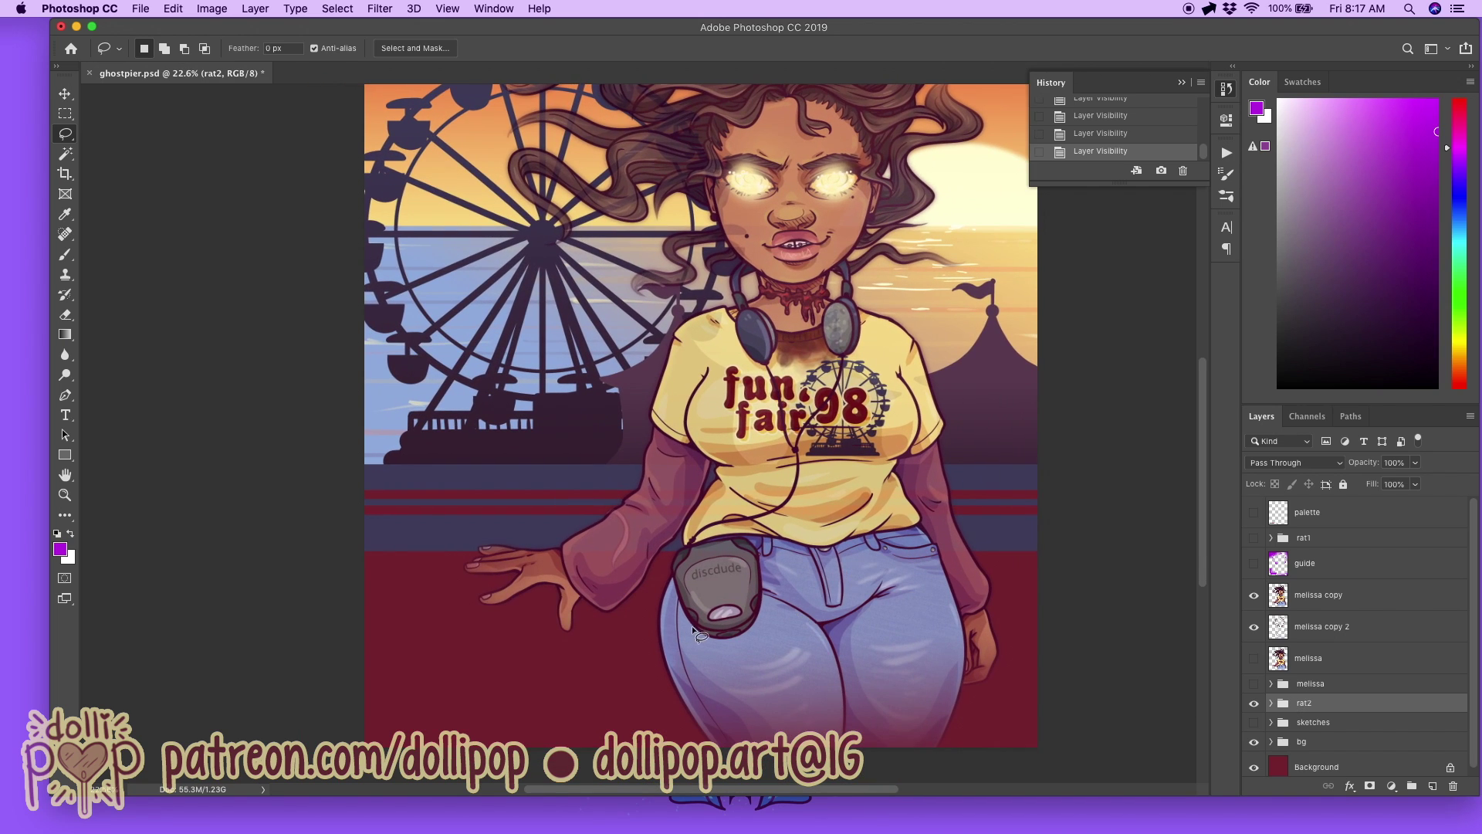
{"action": "left_click", "coordinate": [1417, 484]}
{"action": "left_click", "coordinate": [1400, 507]}
{"action": "left_click_drag", "start_coordinate": [1400, 507], "coordinate": [1449, 502]}
{"action": "left_click", "coordinate": [1400, 617]}
{"action": "left_click_drag", "start_coordinate": [1297, 703], "coordinate": [1436, 785]}
{"action": "key", "text": "super+z"}
Step: Duplicate the tail lines and tail layers inside the rat2 group within ghostpier.psd
{"action": "left_click", "coordinate": [1272, 702]}
{"action": "scroll", "coordinate": [1394, 719], "scroll_direction": "down", "scroll_amount": 1}
{"action": "left_click", "coordinate": [1365, 708]}
{"action": "left_click", "coordinate": [1355, 737], "text": "shift"}
{"action": "right_click", "coordinate": [1358, 714]}
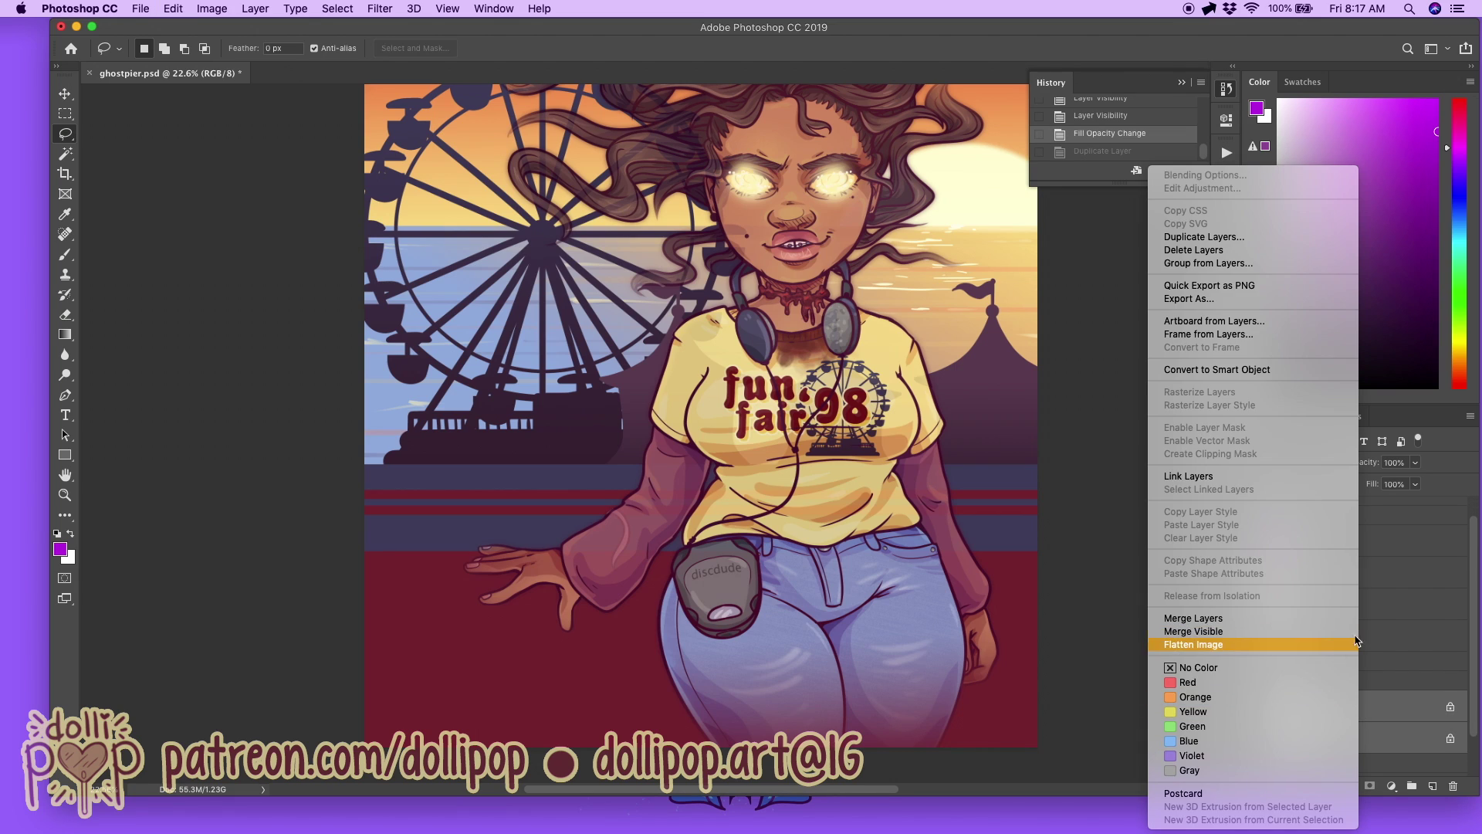
{"action": "left_click", "coordinate": [1246, 236]}
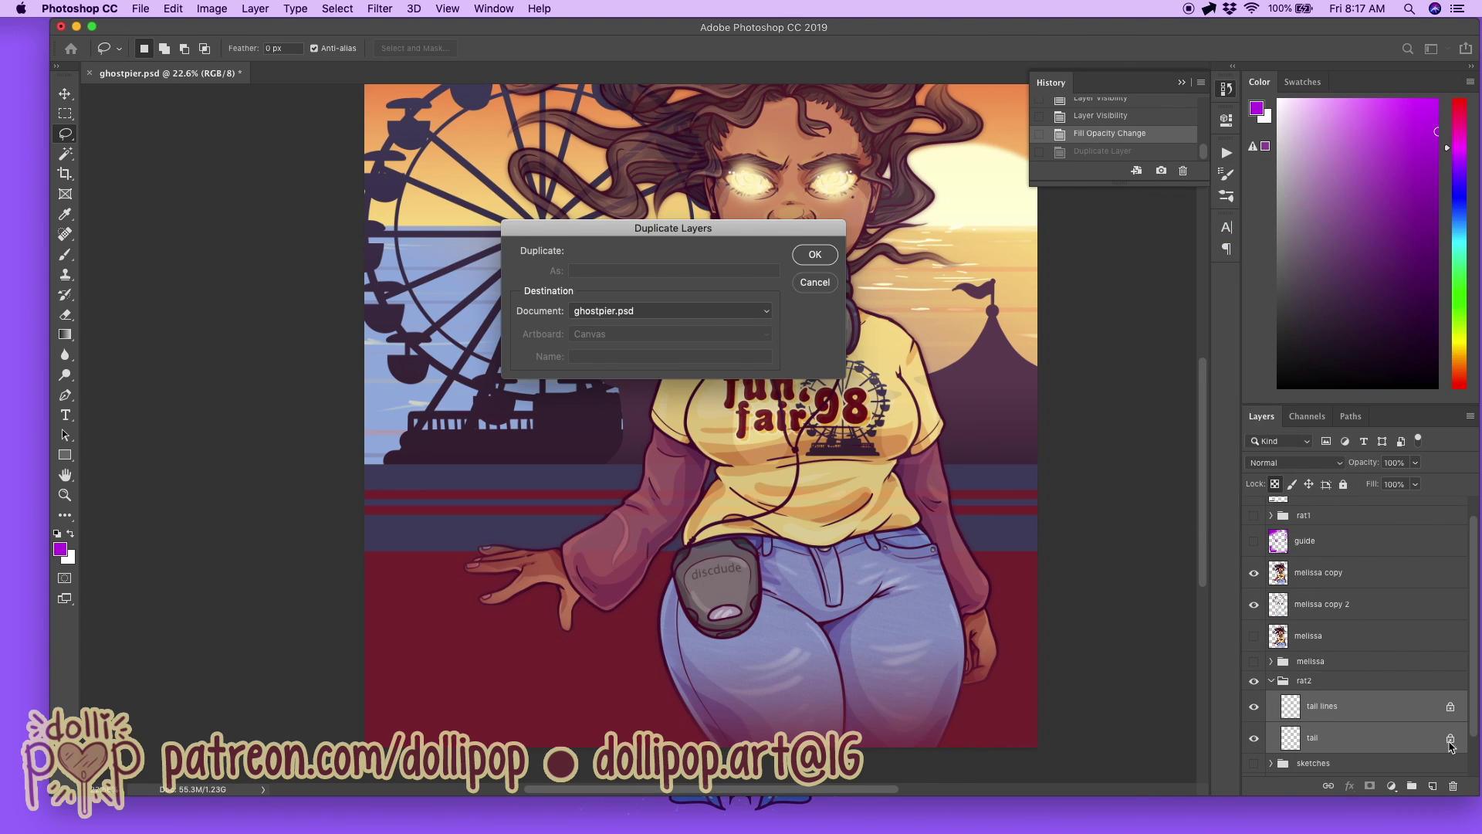
{"action": "key", "text": "Return"}
Step: Merge the tail lines copy and tail copy layers into one layer and rename it rat2
{"action": "scroll", "coordinate": [1349, 711], "scroll_direction": "down", "scroll_amount": 2}
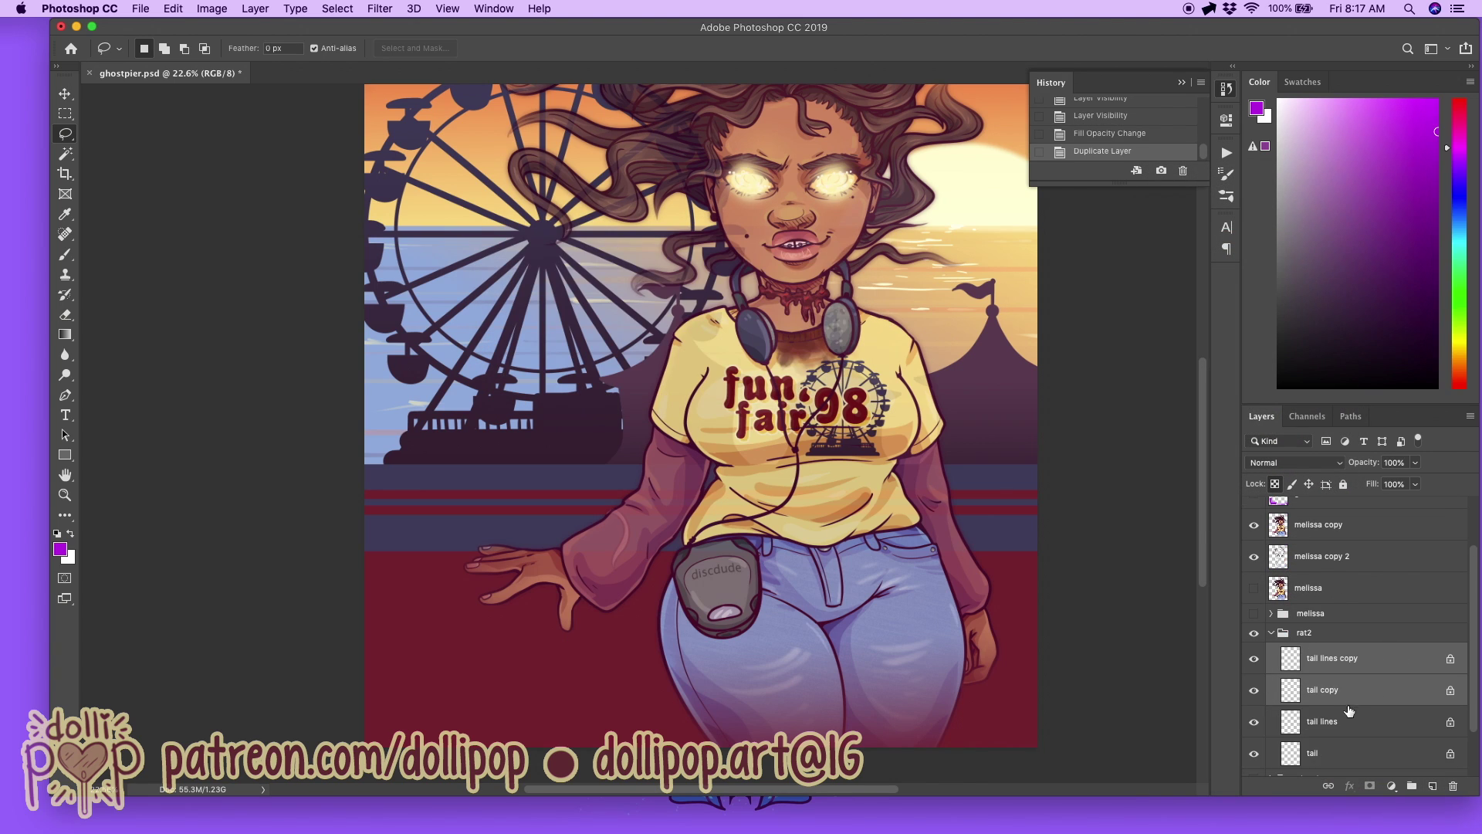
{"action": "right_click", "coordinate": [1340, 661]}
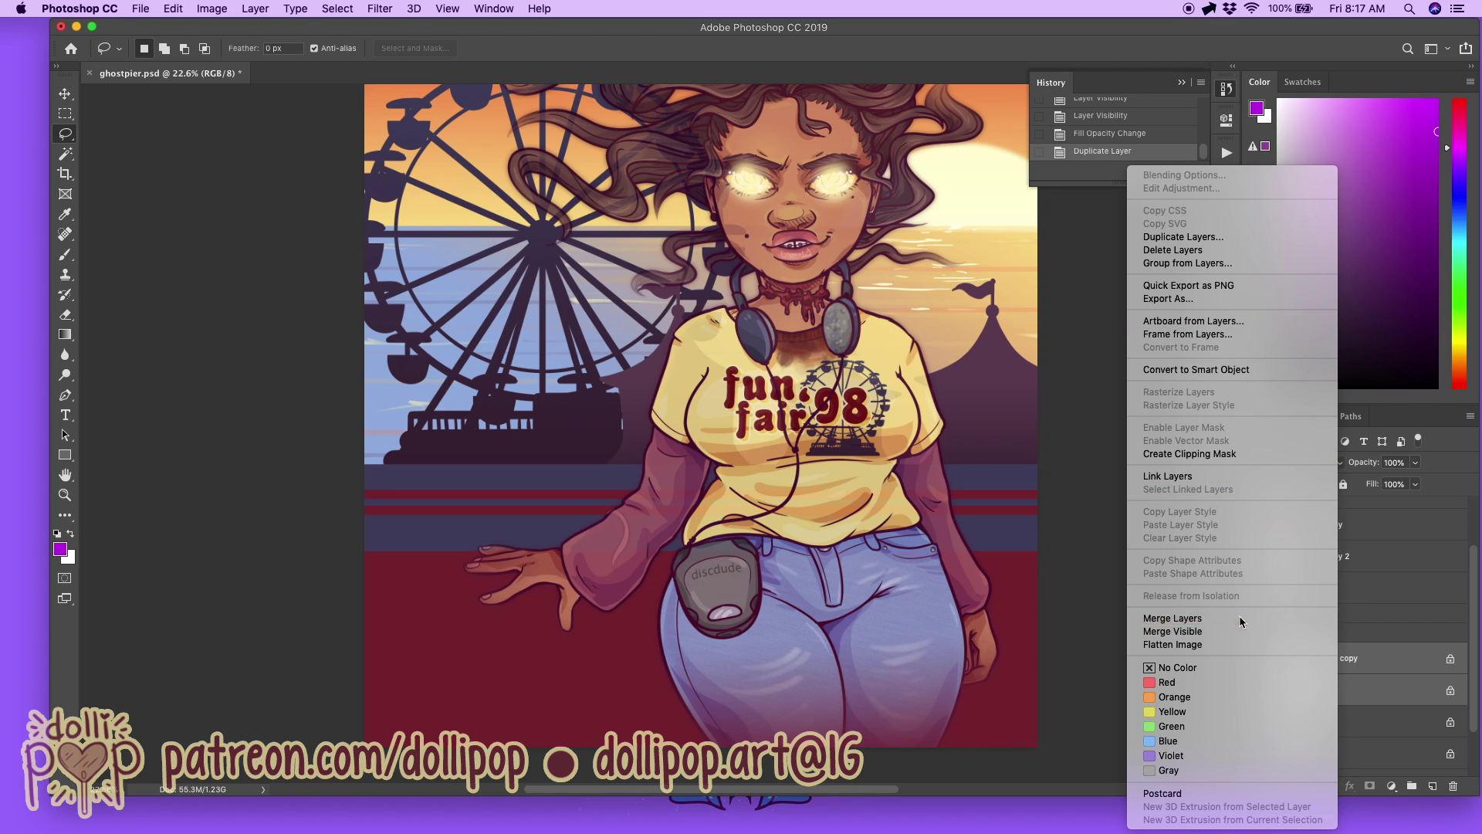
{"action": "left_click", "coordinate": [1241, 620]}
{"action": "double_click", "coordinate": [1340, 658]}
{"action": "type", "text": "t"}
{"action": "key", "text": "Return"}
Step: Move the merged rat2 layer out of its group to just below melissa copy 2, and collapse and hide the rat2 group
{"action": "left_click_drag", "start_coordinate": [1354, 656], "coordinate": [1335, 584]}
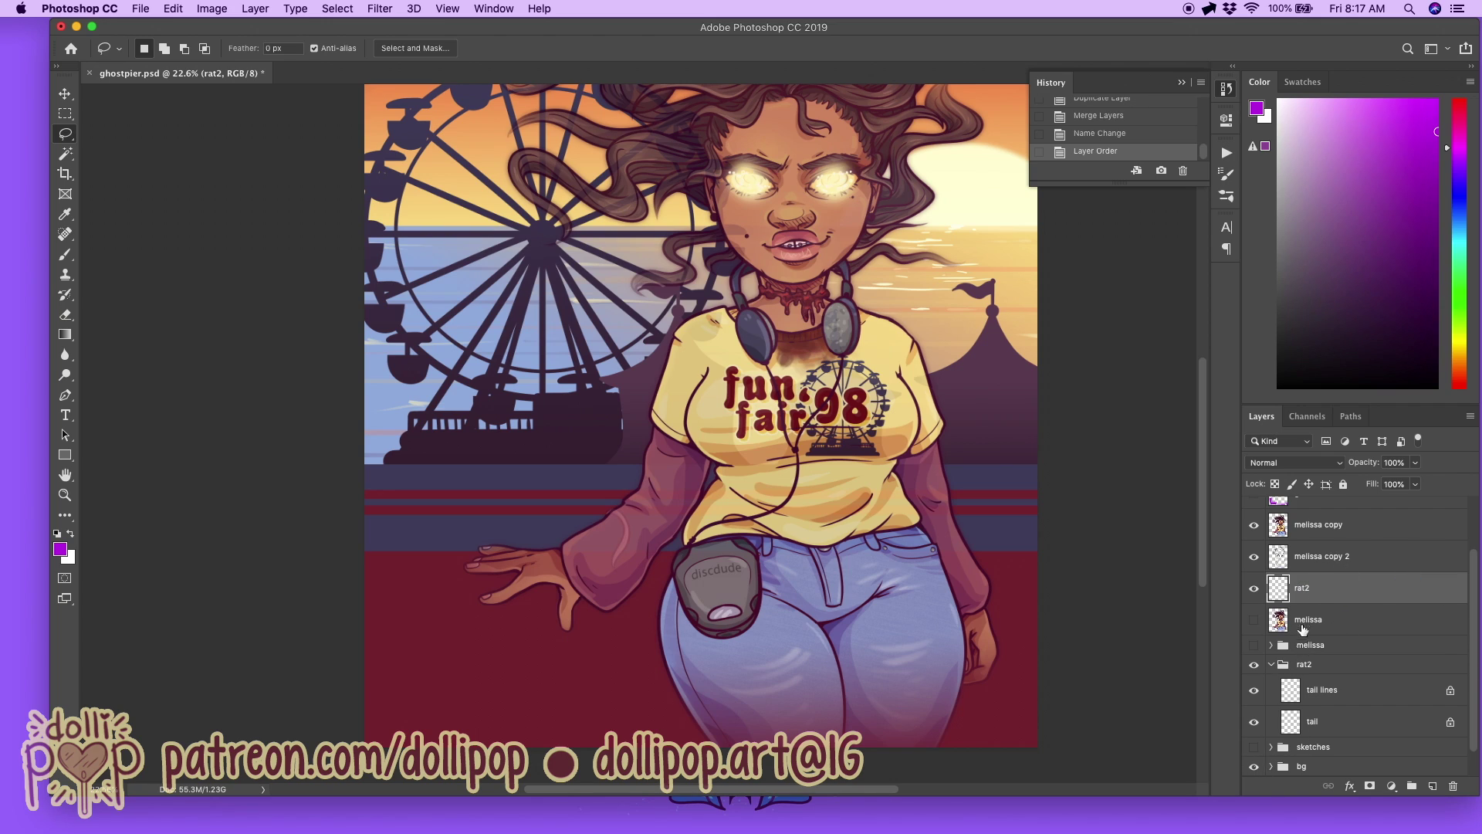
{"action": "left_click", "coordinate": [1278, 666]}
{"action": "left_click", "coordinate": [1270, 665]}
{"action": "left_click", "coordinate": [1253, 695]}
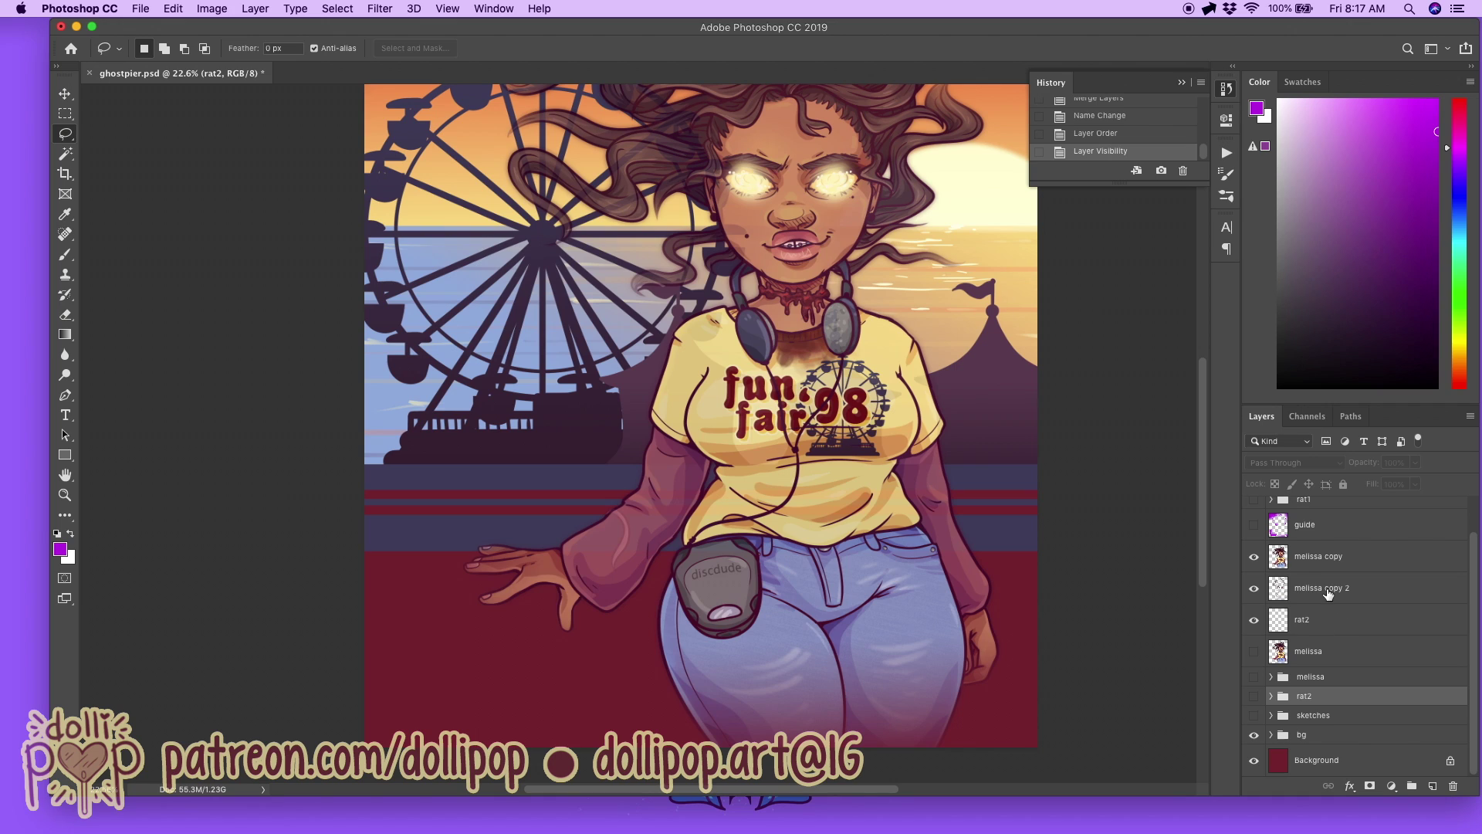
Step: Rename the melissa copy layer as final melissa
{"action": "double_click", "coordinate": [1317, 556]}
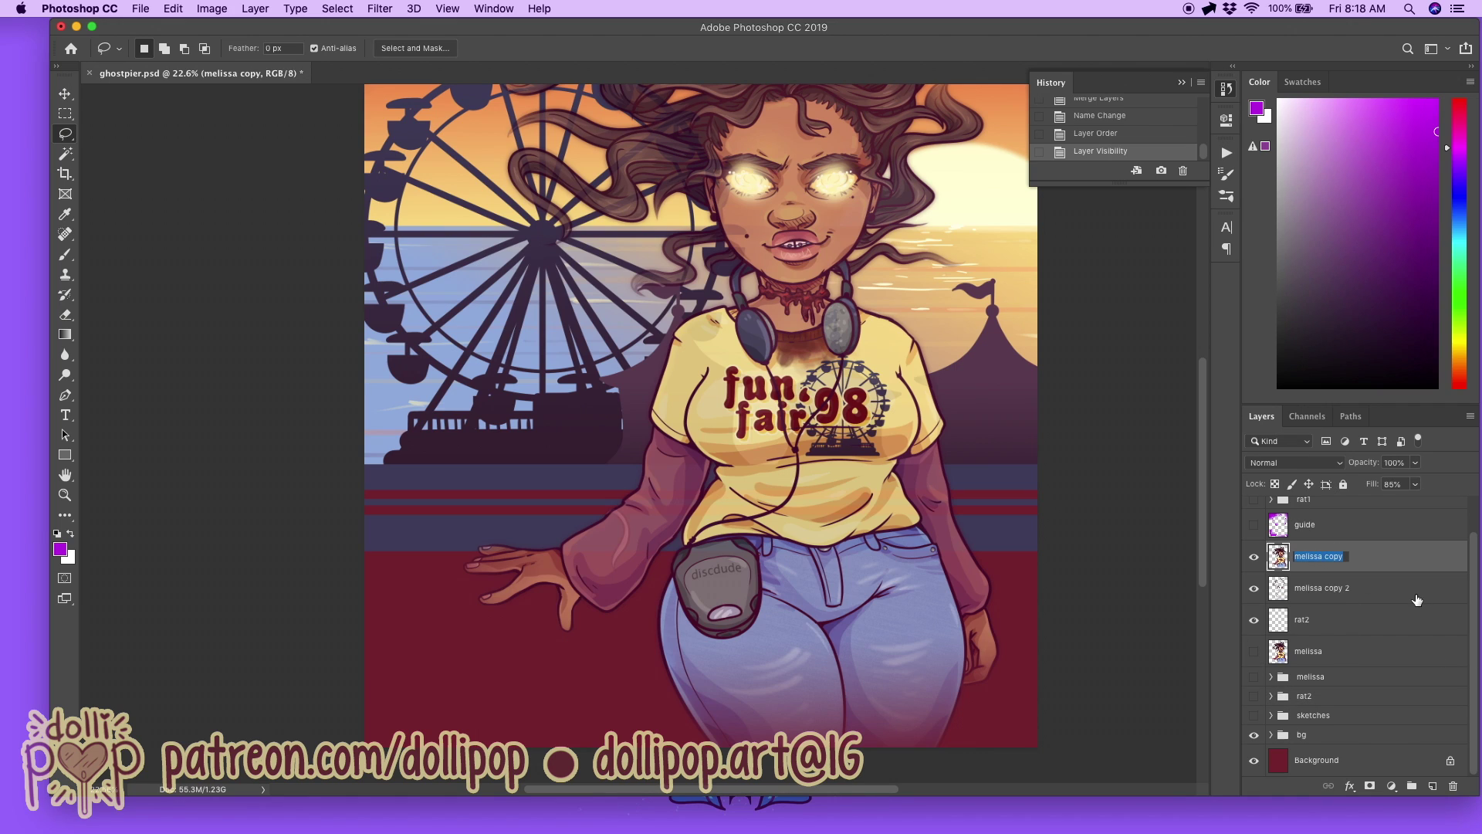
{"action": "type", "text": "final melissa"}
{"action": "key", "text": "Return"}
Step: Examine the whole figure from hair to hips against the funfair background, with melissa copy 2 as the active layer
{"action": "scroll", "coordinate": [985, 481], "scroll_direction": "up", "scroll_amount": 2}
{"action": "scroll", "coordinate": [1085, 463], "scroll_direction": "up", "scroll_amount": 8}
{"action": "scroll", "coordinate": [1081, 478], "scroll_direction": "down", "scroll_amount": 4}
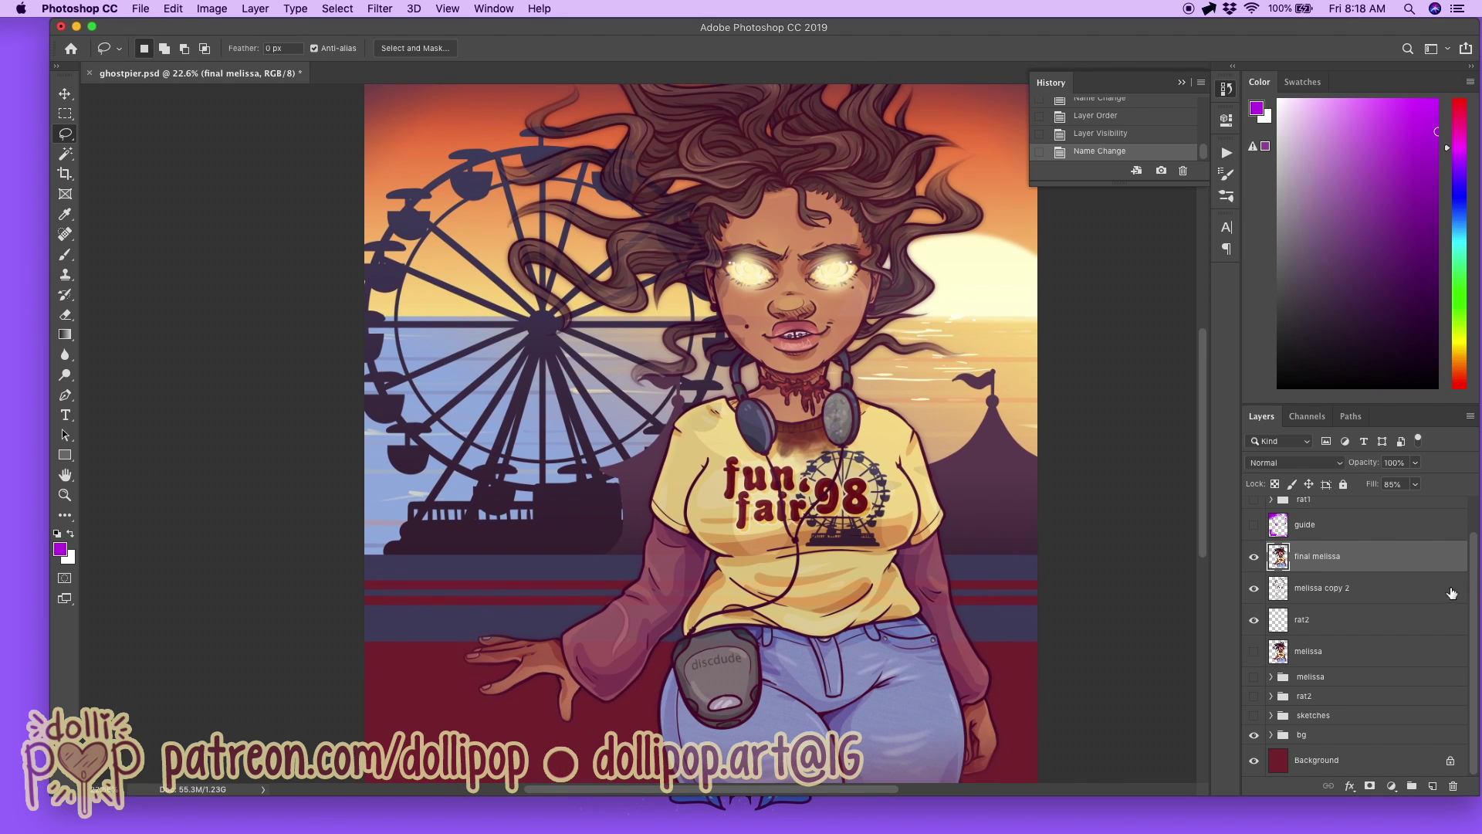
{"action": "left_click", "coordinate": [1342, 592]}
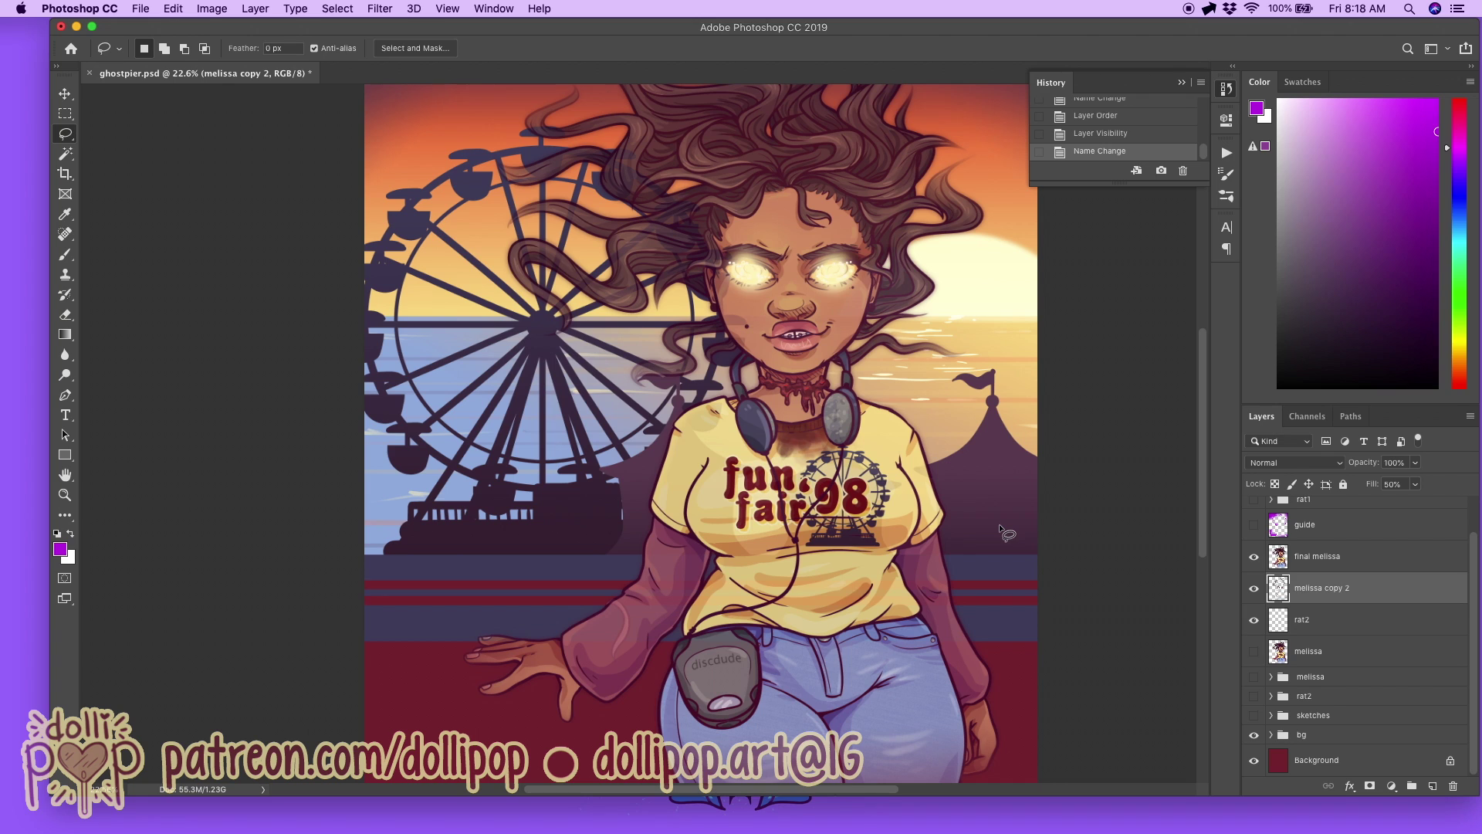
{"action": "scroll", "coordinate": [1004, 533], "scroll_direction": "up", "scroll_amount": 4}
{"action": "scroll", "coordinate": [1004, 533], "scroll_direction": "down", "scroll_amount": 7}
{"action": "scroll", "coordinate": [1004, 533], "scroll_direction": "up", "scroll_amount": 7}
{"action": "scroll", "coordinate": [1105, 509], "scroll_direction": "down", "scroll_amount": 6}
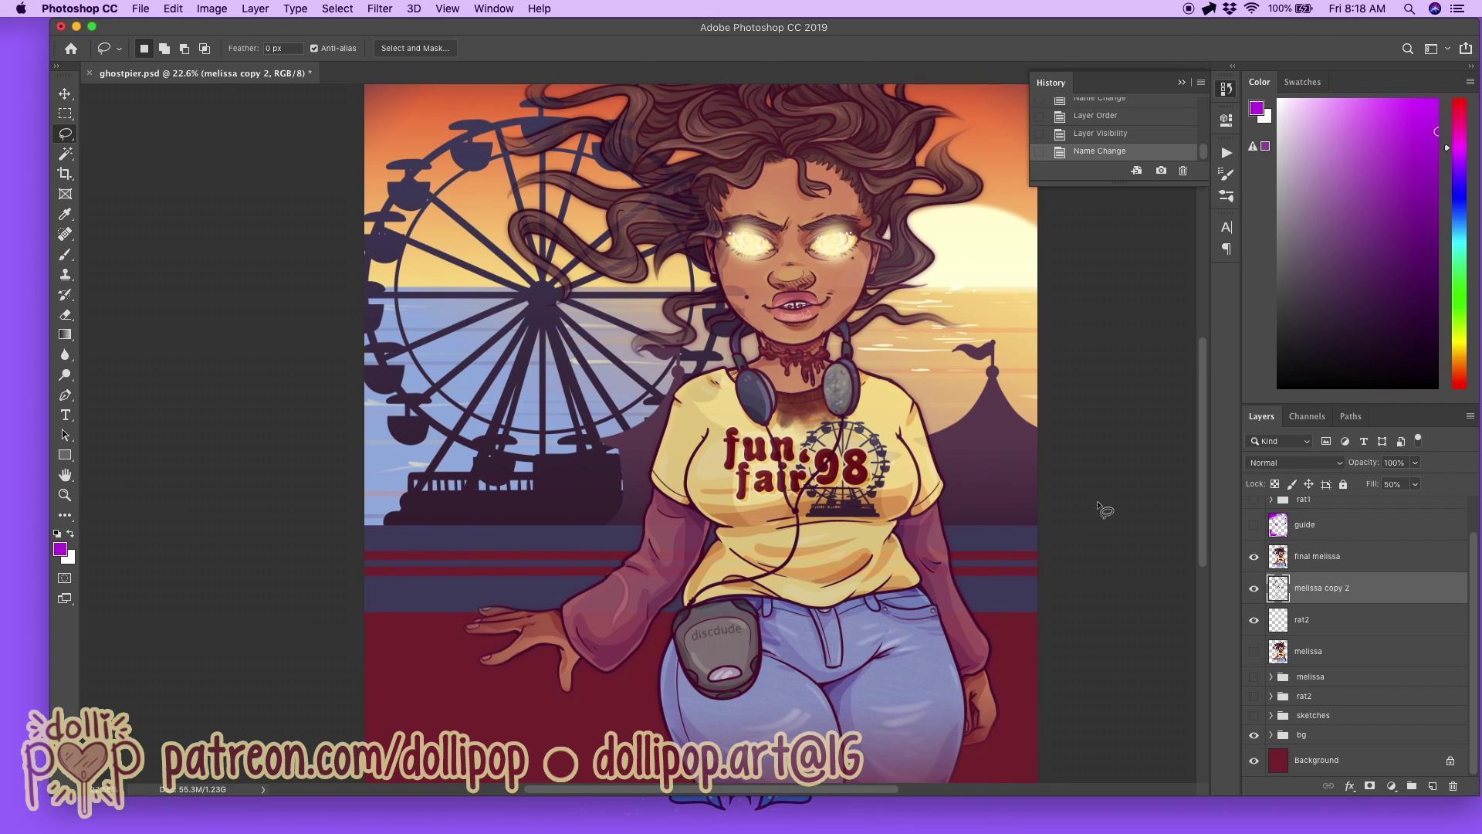
{"action": "scroll", "coordinate": [1105, 509], "scroll_direction": "up", "scroll_amount": 4}
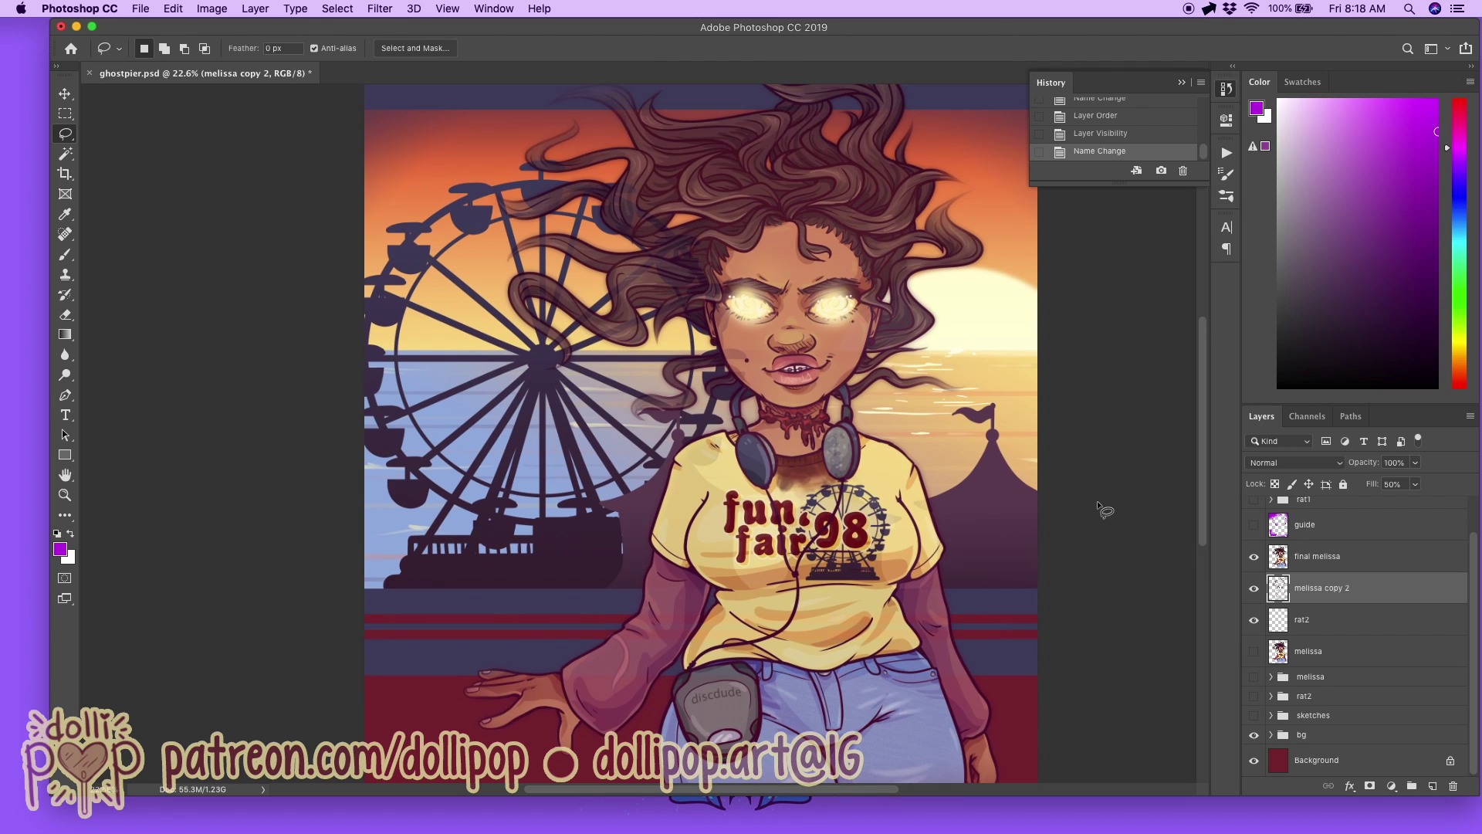
{"action": "scroll", "coordinate": [1105, 510], "scroll_direction": "down", "scroll_amount": 1}
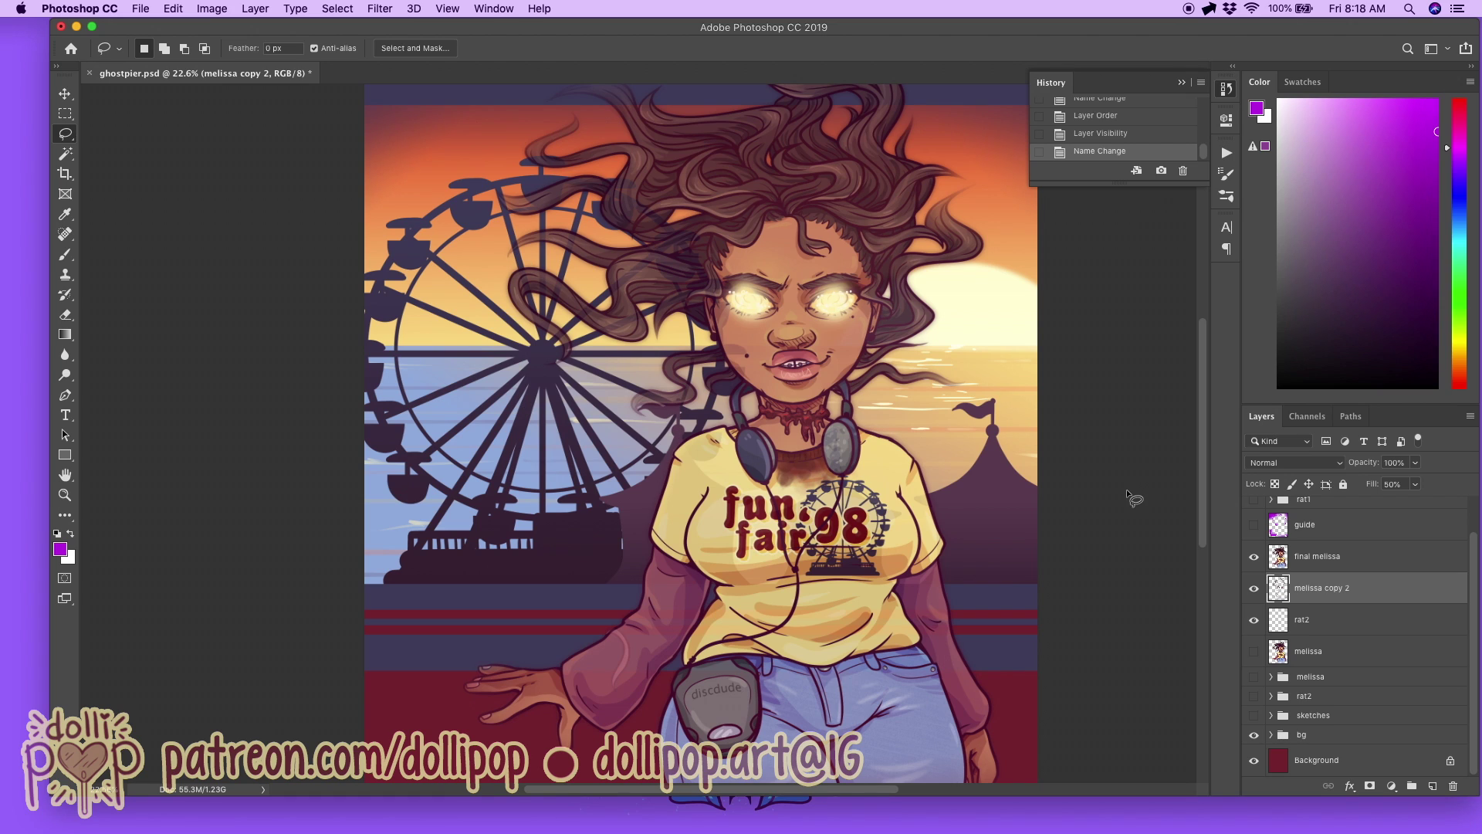
{"action": "scroll", "coordinate": [1127, 488], "scroll_direction": "up", "scroll_amount": 3}
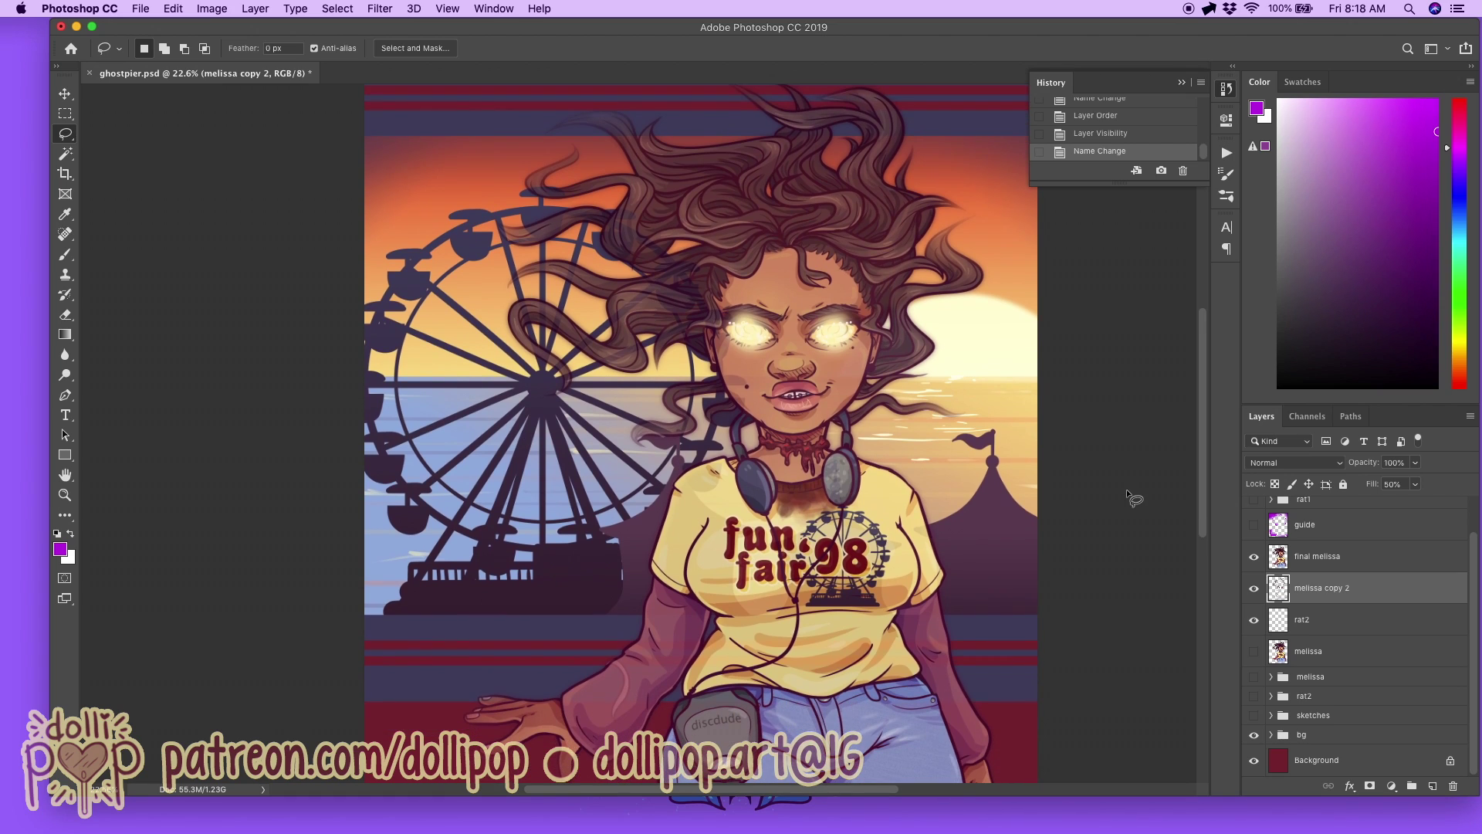
{"action": "scroll", "coordinate": [1127, 489], "scroll_direction": "down", "scroll_amount": 2}
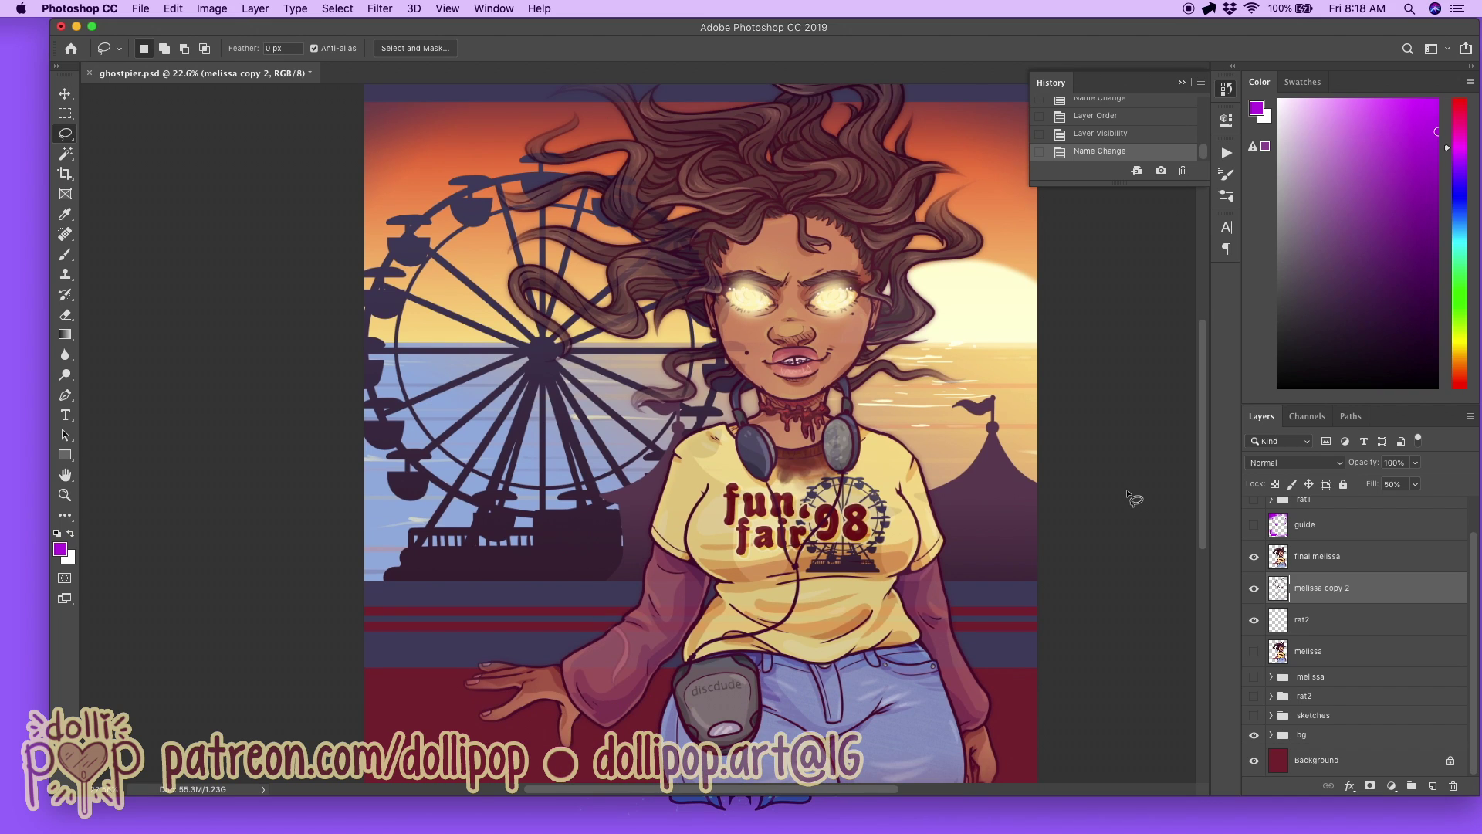
{"action": "scroll", "coordinate": [1128, 495], "scroll_direction": "down", "scroll_amount": 2}
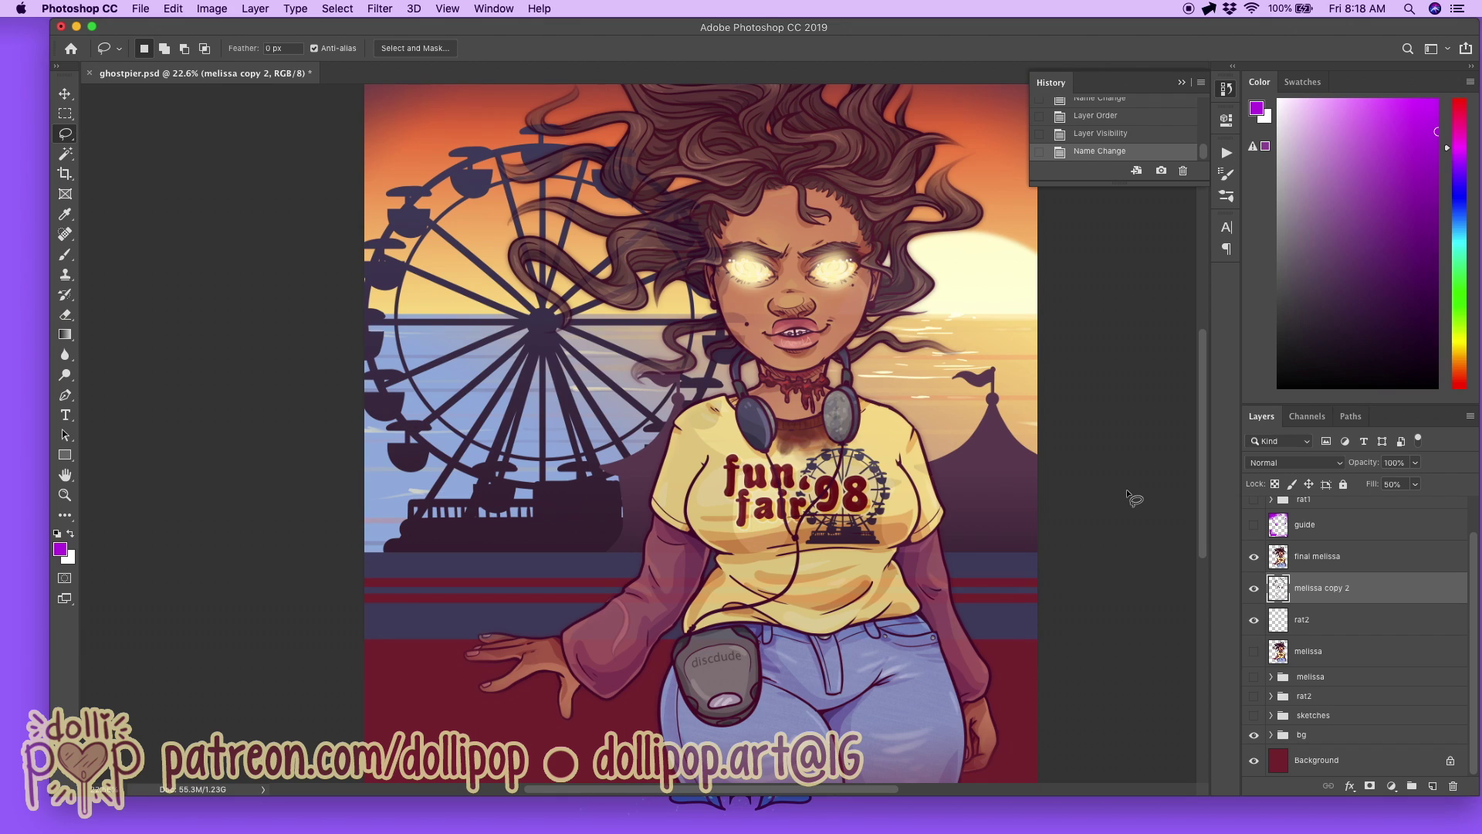
{"action": "scroll", "coordinate": [1127, 488], "scroll_direction": "up", "scroll_amount": 1}
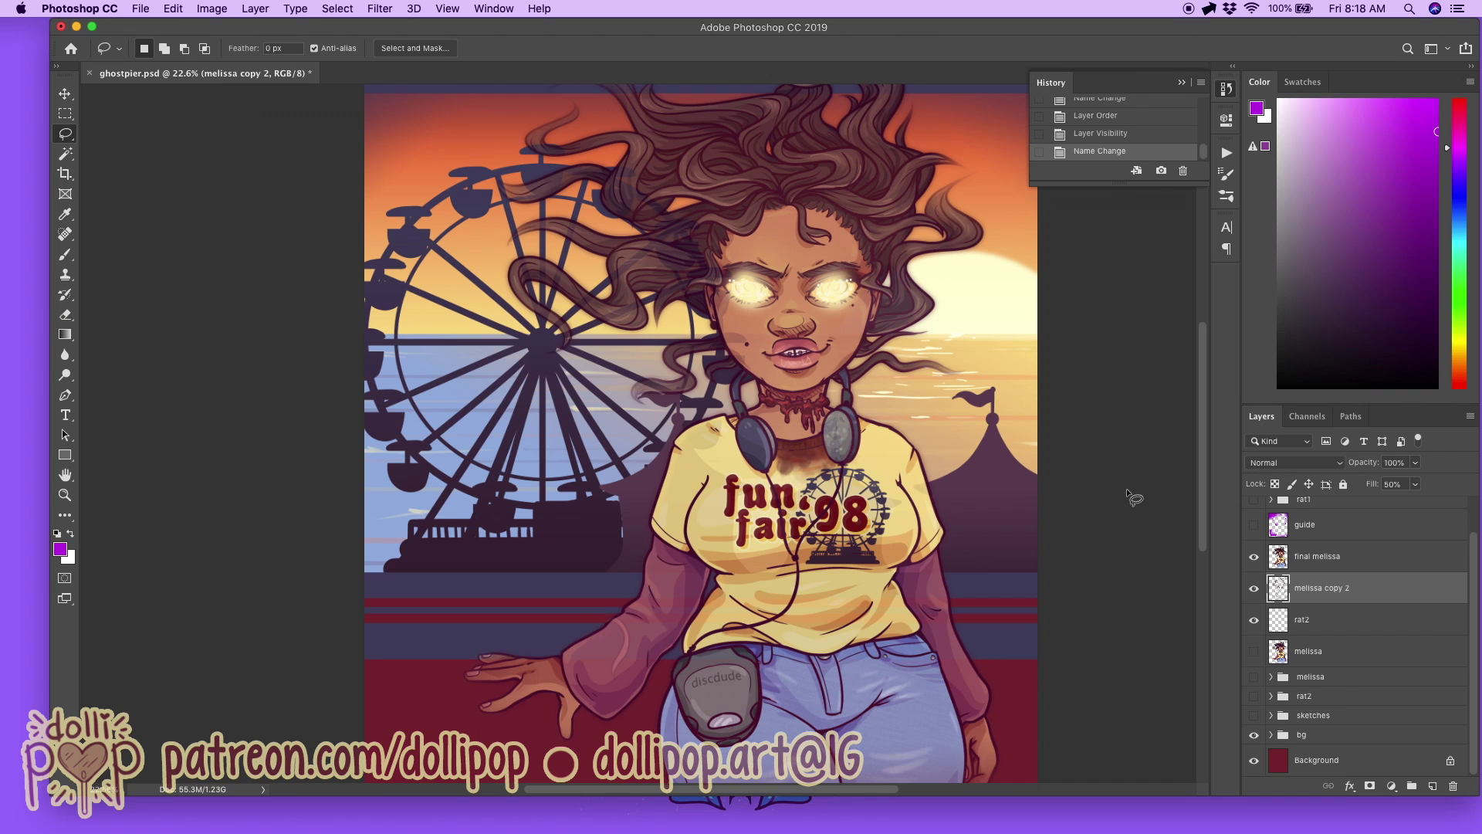
{"action": "scroll", "coordinate": [1128, 488], "scroll_direction": "up", "scroll_amount": 3}
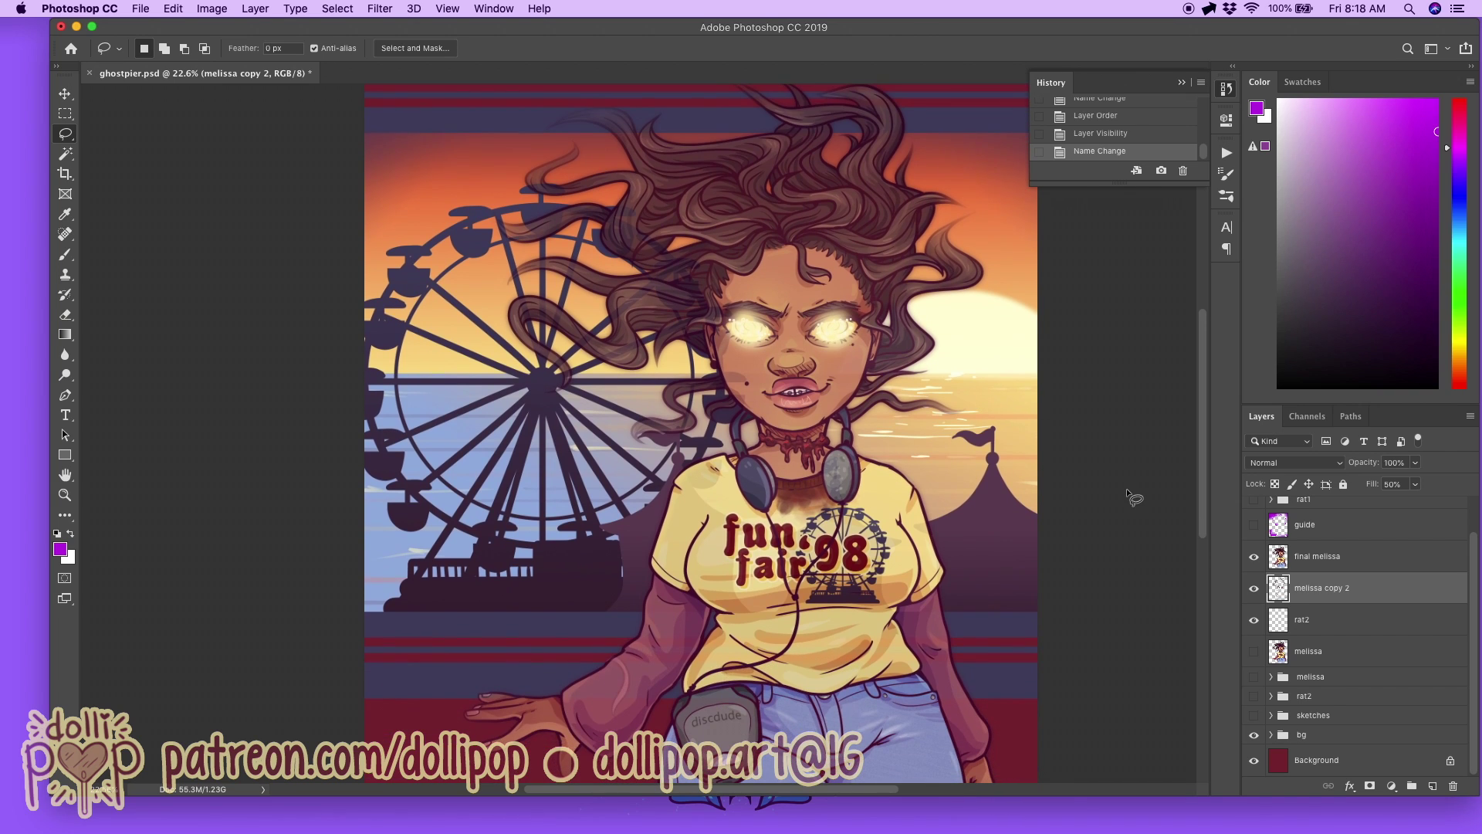
{"action": "scroll", "coordinate": [1127, 488], "scroll_direction": "down", "scroll_amount": 4}
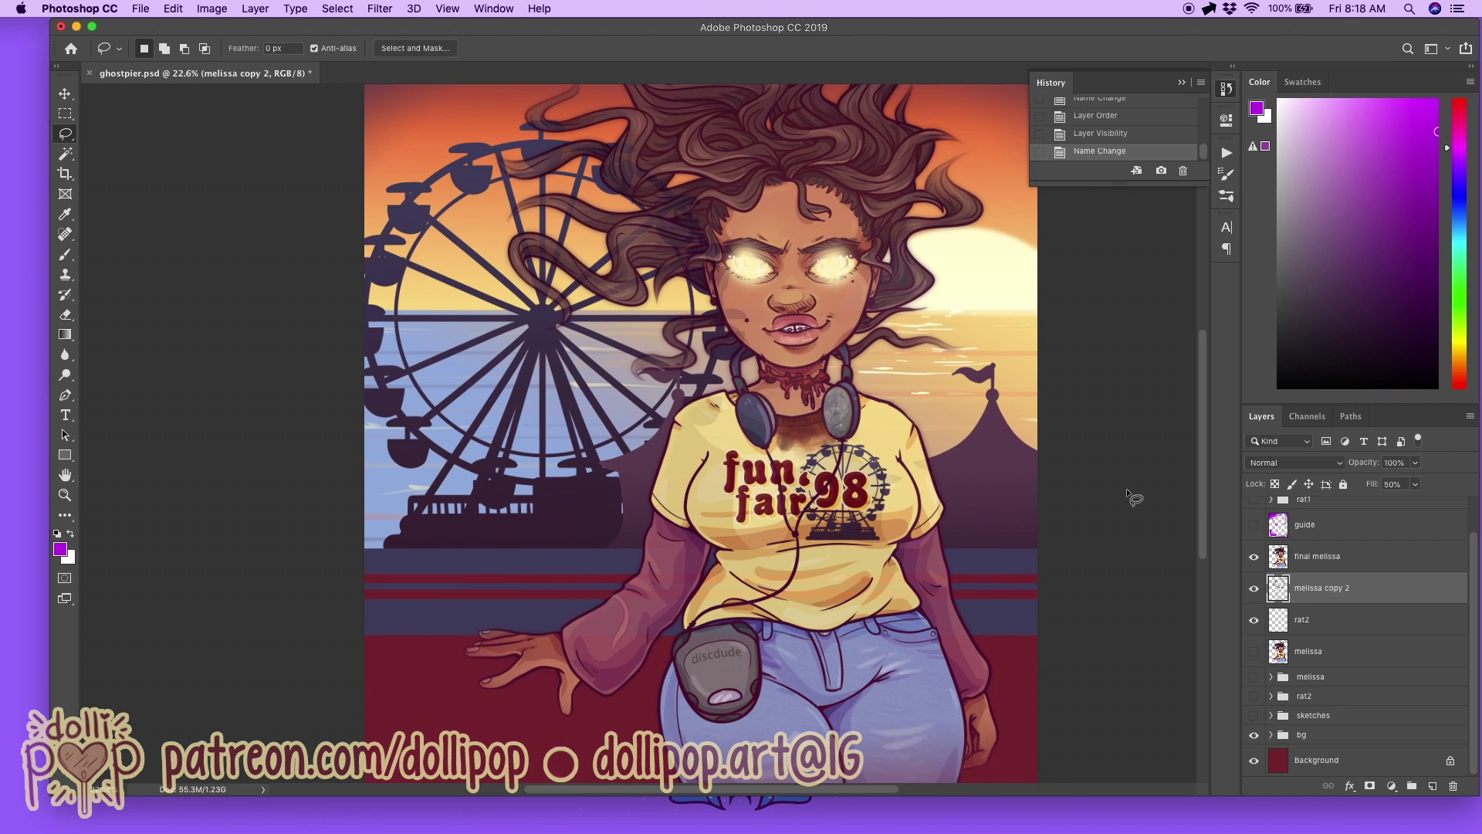
{"action": "scroll", "coordinate": [1126, 488], "scroll_direction": "up", "scroll_amount": 4}
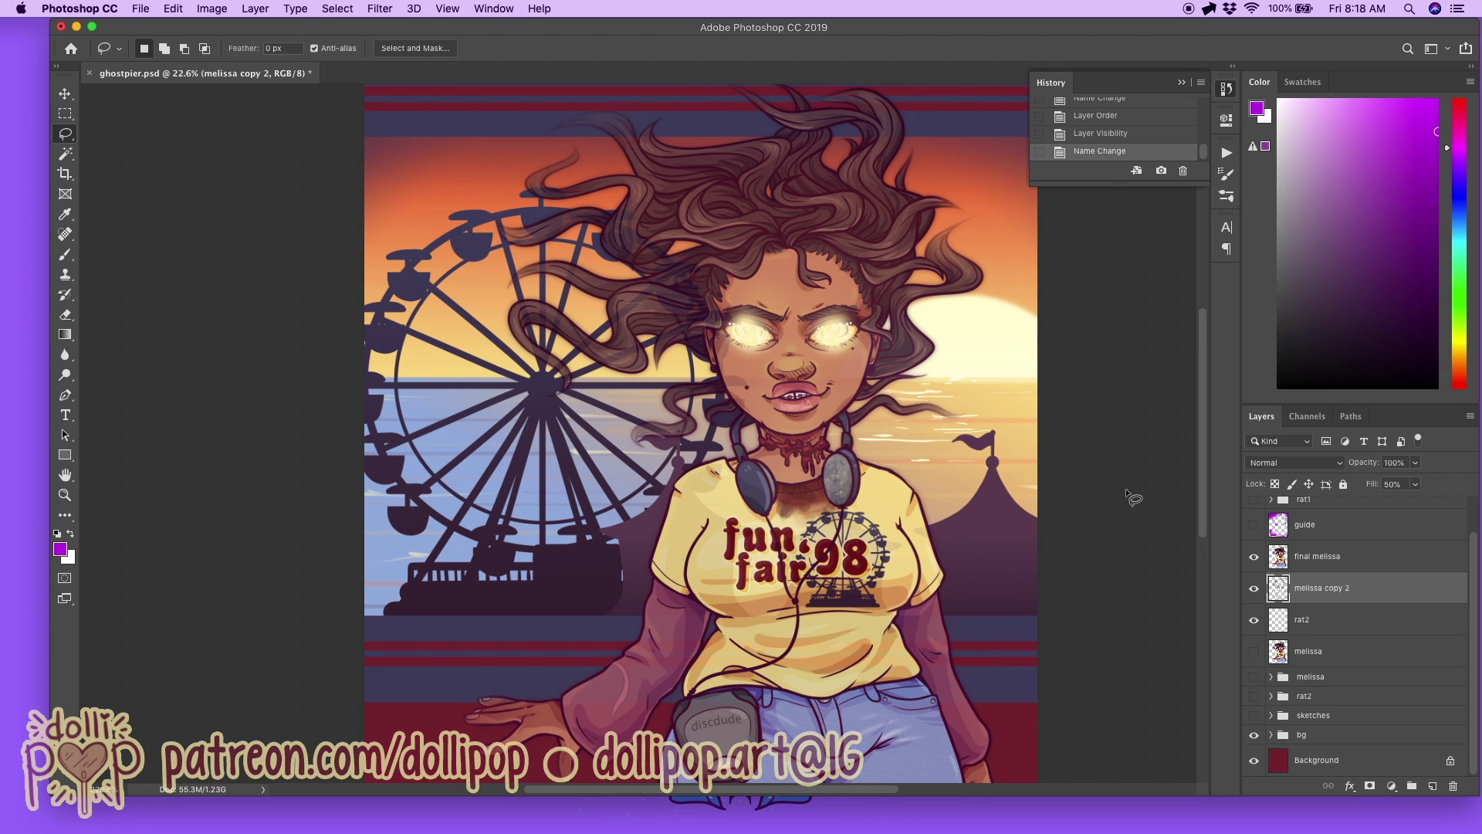
{"action": "scroll", "coordinate": [1126, 487], "scroll_direction": "down", "scroll_amount": 2}
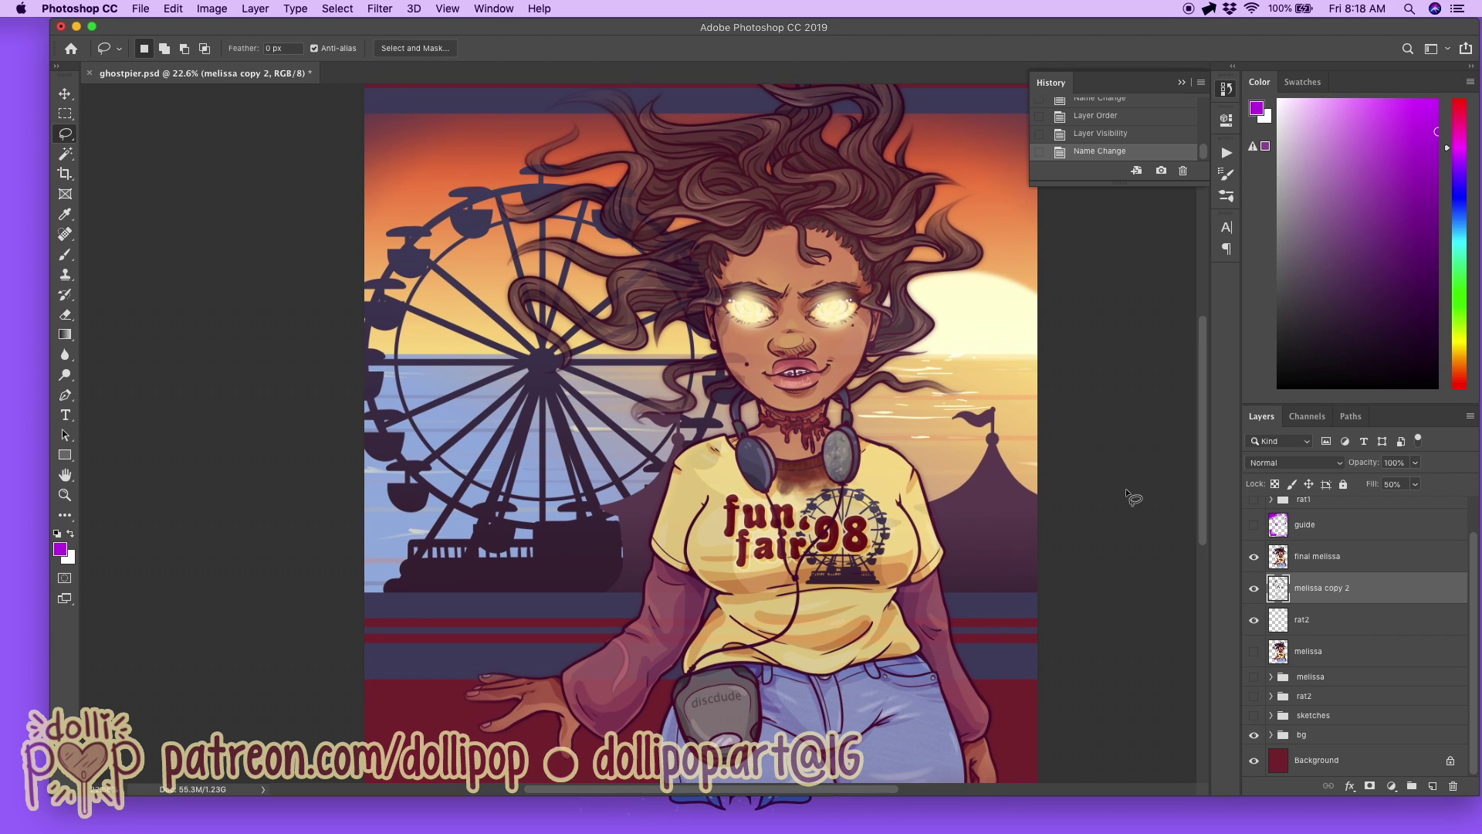
{"action": "scroll", "coordinate": [1147, 490], "scroll_direction": "down", "scroll_amount": 1}
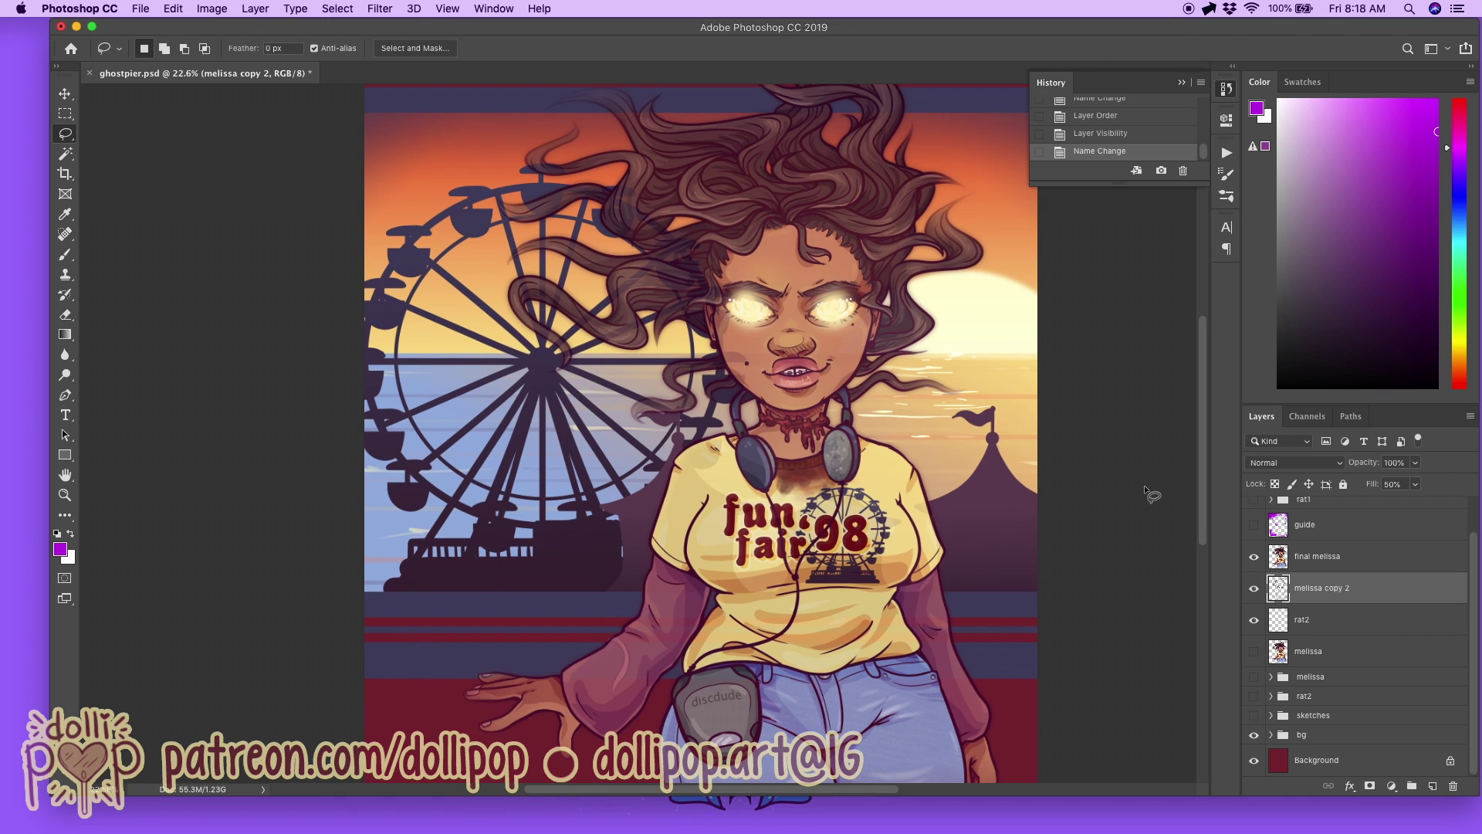
{"action": "scroll", "coordinate": [1150, 494], "scroll_direction": "down", "scroll_amount": 1}
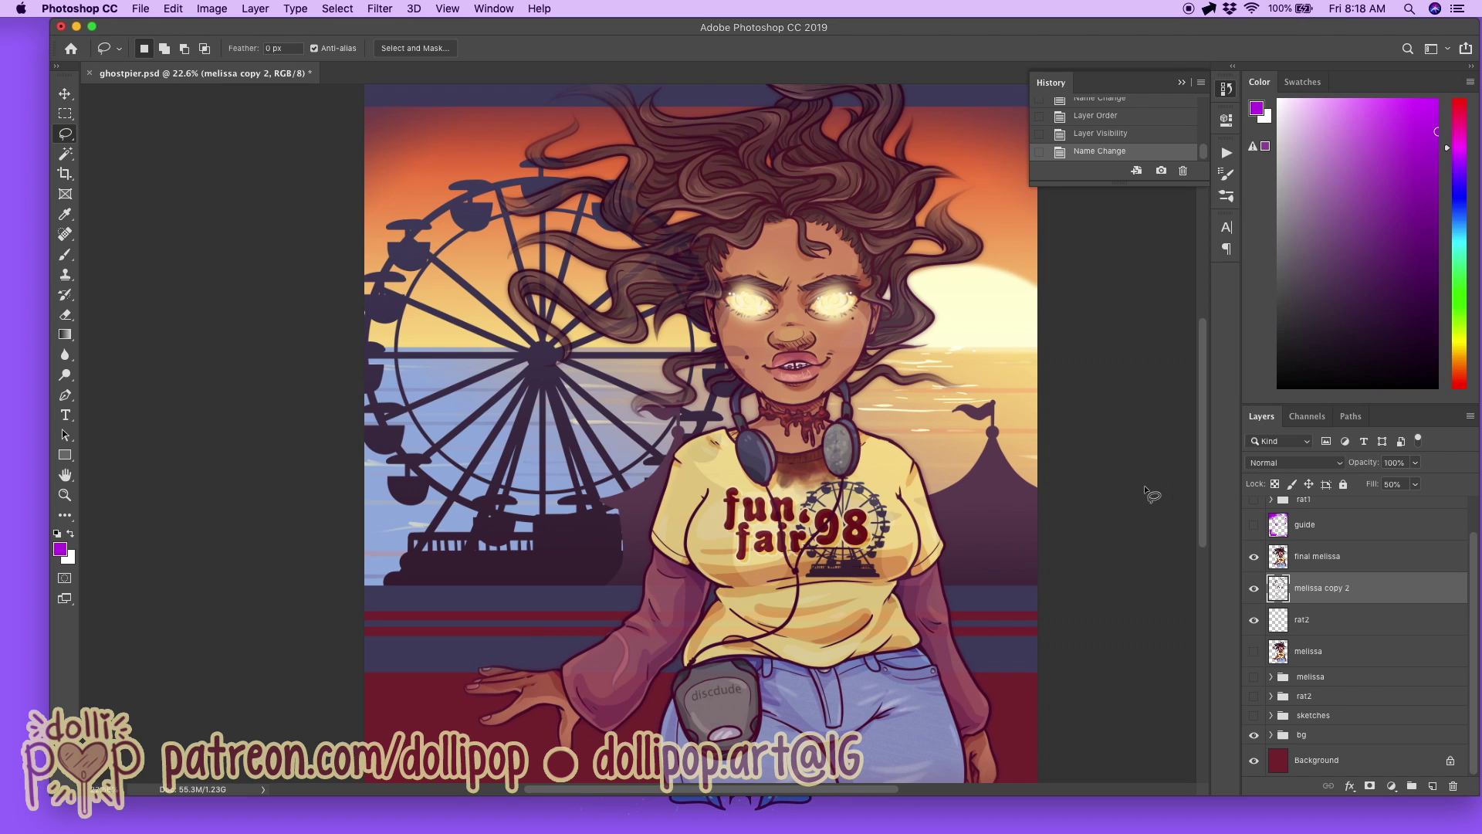
{"action": "scroll", "coordinate": [1150, 495], "scroll_direction": "up", "scroll_amount": 3}
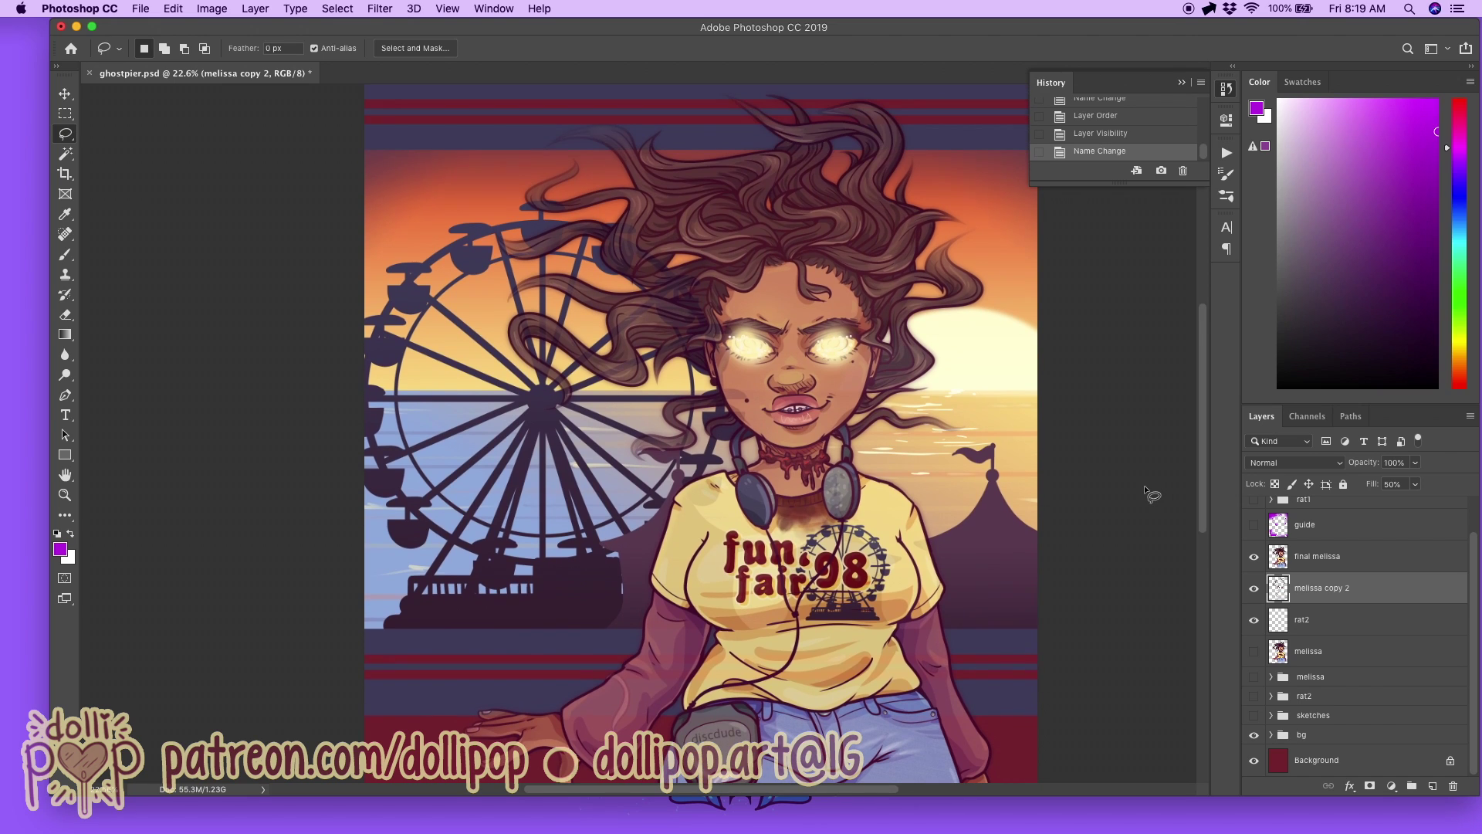
{"action": "scroll", "coordinate": [1151, 494], "scroll_direction": "down", "scroll_amount": 4}
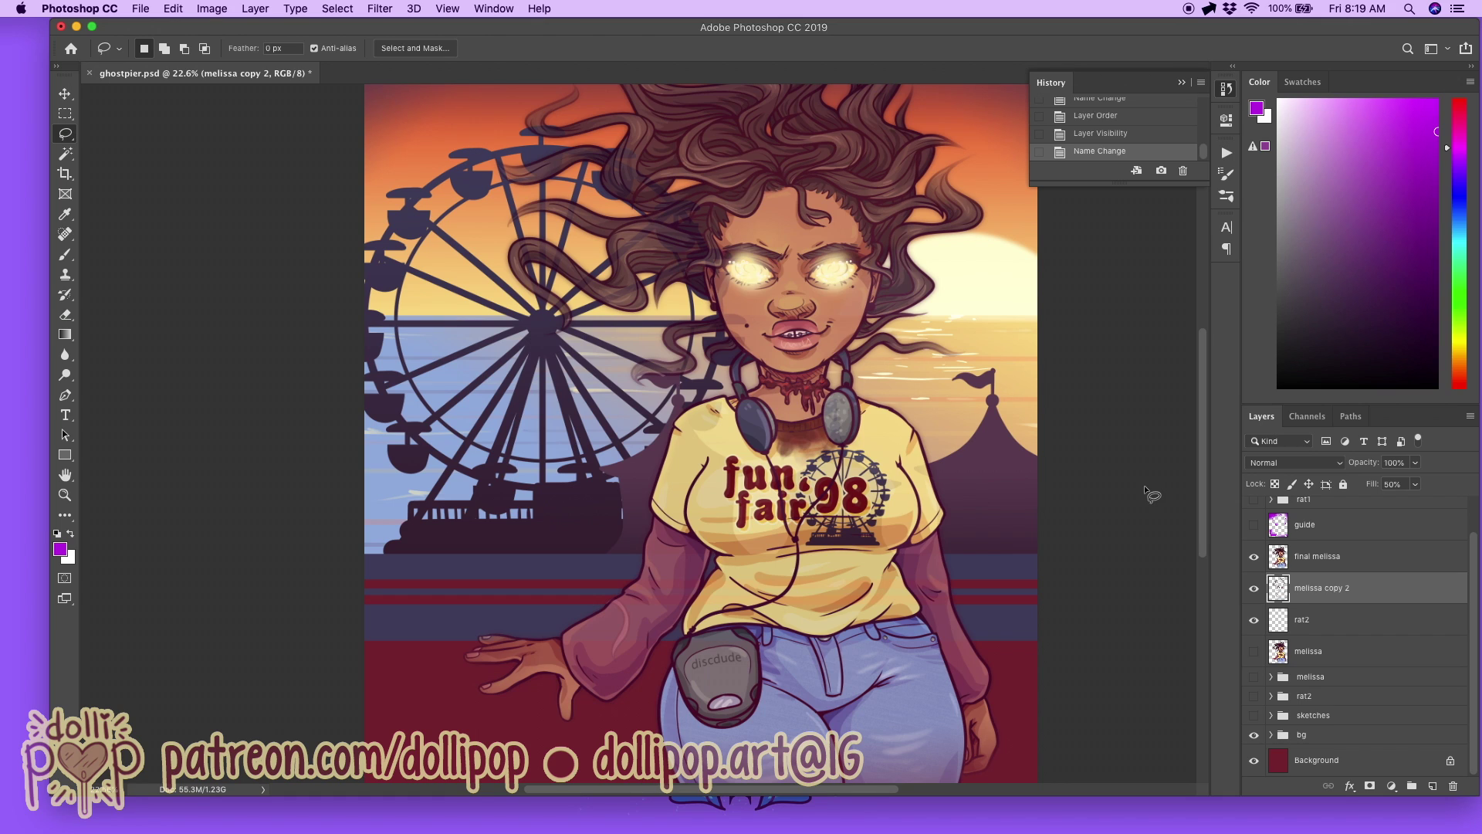
{"action": "scroll", "coordinate": [1150, 494], "scroll_direction": "up", "scroll_amount": 2}
{"action": "scroll", "coordinate": [1150, 494], "scroll_direction": "down", "scroll_amount": 1}
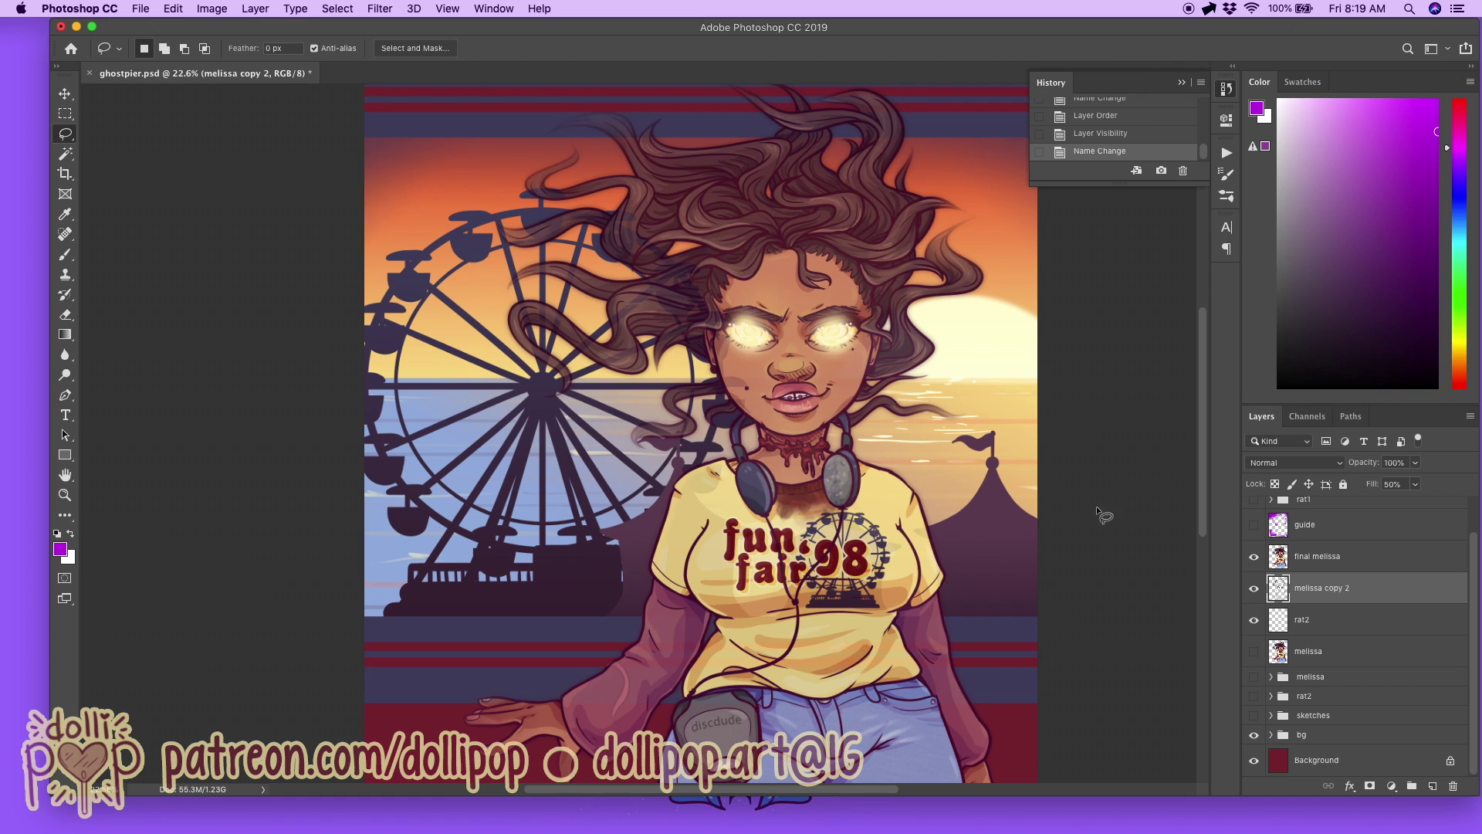
{"action": "scroll", "coordinate": [1098, 494], "scroll_direction": "down", "scroll_amount": 3}
{"action": "scroll", "coordinate": [1096, 525], "scroll_direction": "down", "scroll_amount": 3}
{"action": "scroll", "coordinate": [1105, 524], "scroll_direction": "up", "scroll_amount": 3}
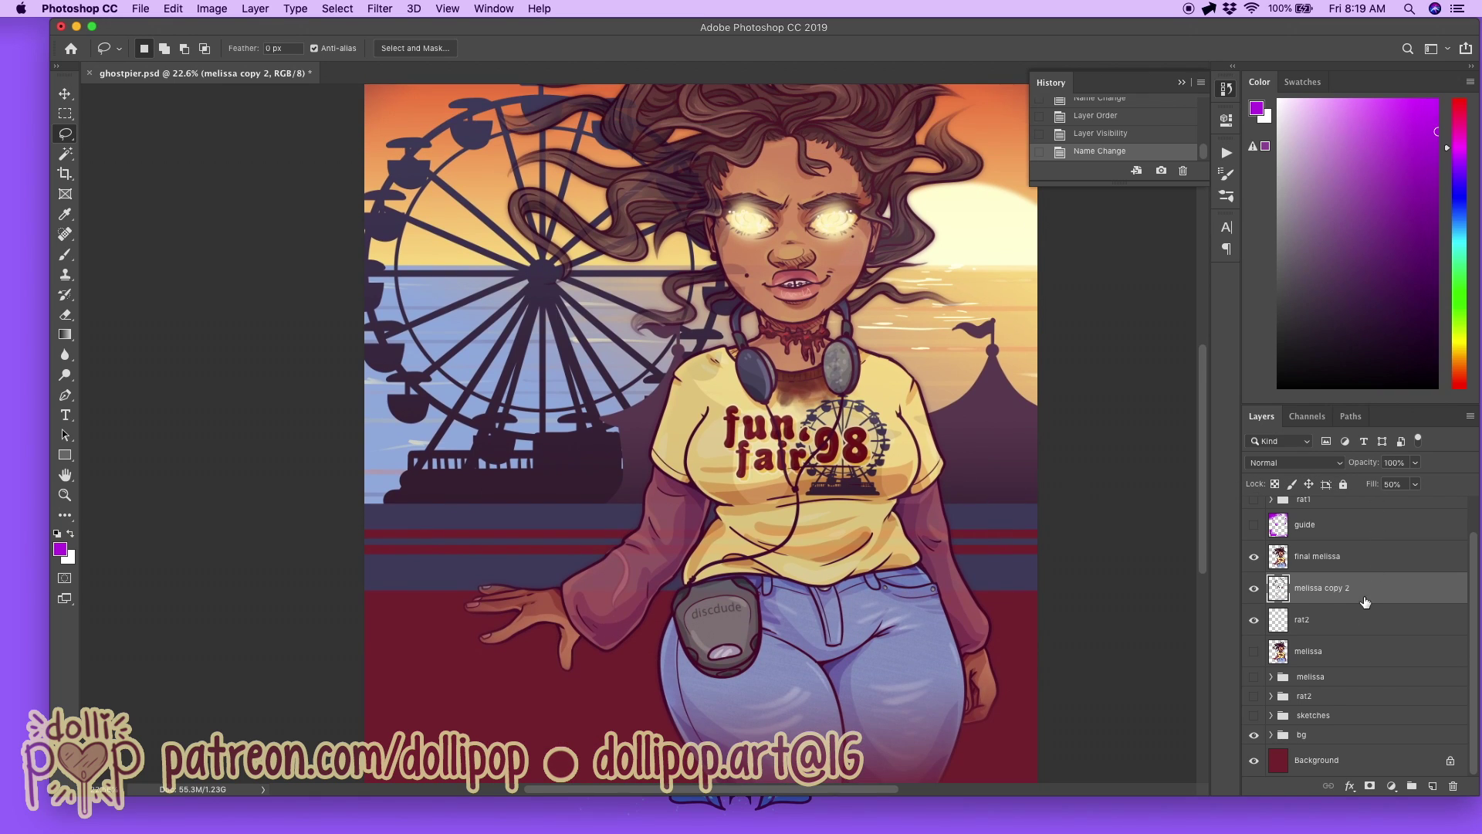
{"action": "scroll", "coordinate": [1038, 618], "scroll_direction": "up", "scroll_amount": 1}
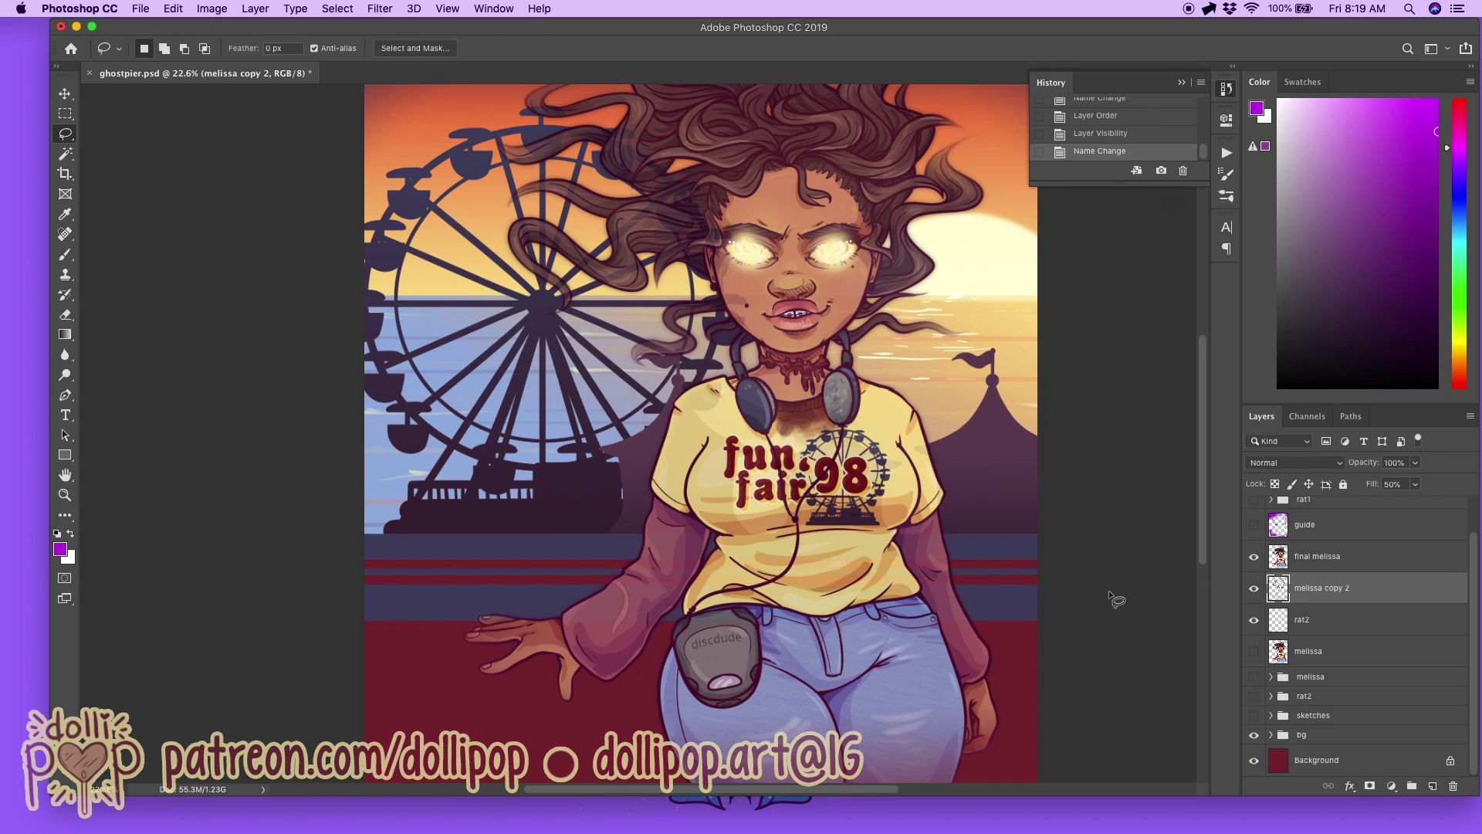
Step: Rename the melissa copy 2 layer as blur
{"action": "scroll", "coordinate": [1112, 588], "scroll_direction": "up", "scroll_amount": 2}
{"action": "double_click", "coordinate": [1319, 588]}
{"action": "type", "text": "blu"}
{"action": "key", "text": "Return"}
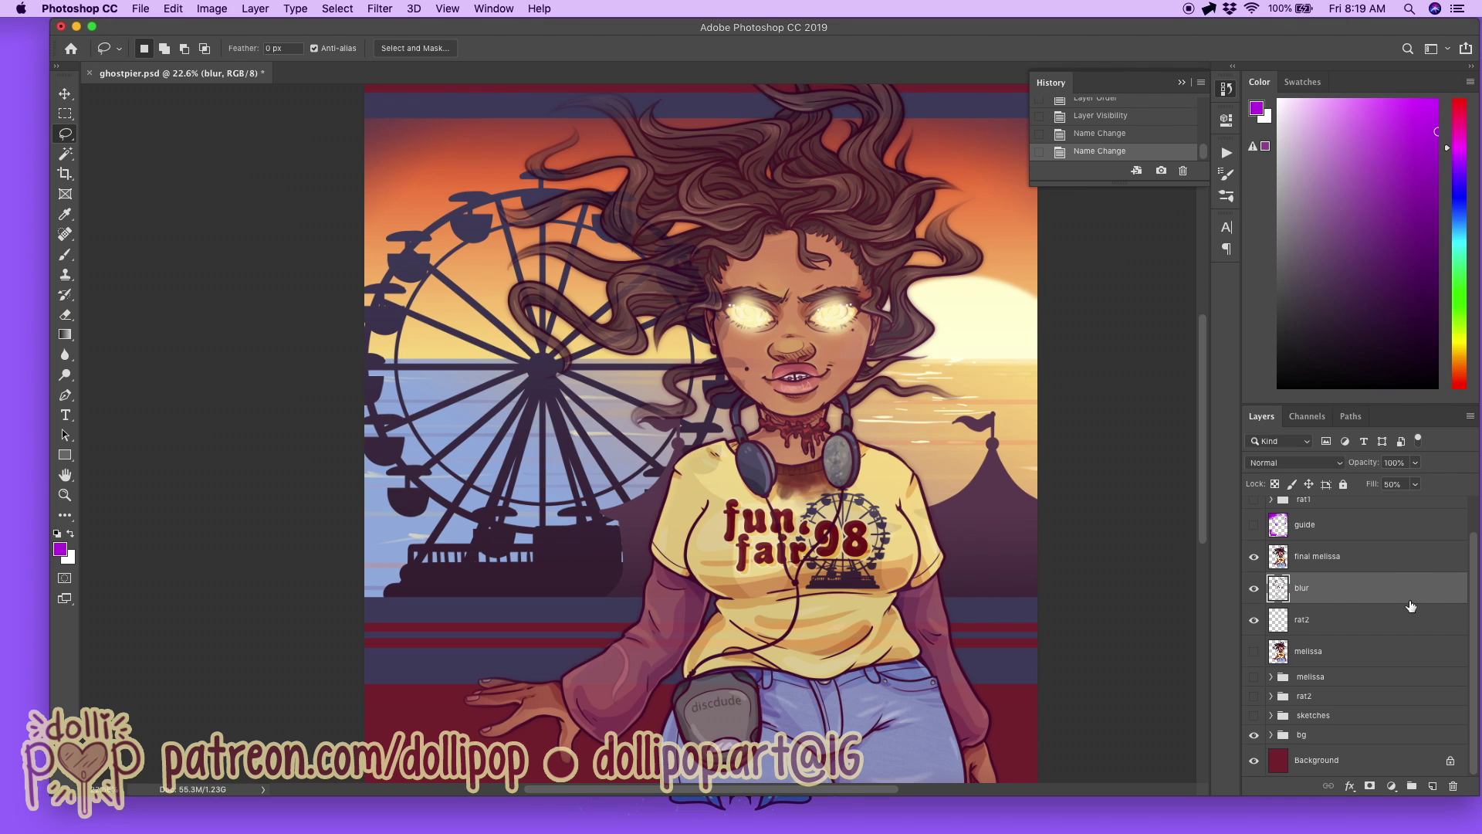
Step: Show the rat1 layer group and expand it to list its layers
{"action": "scroll", "coordinate": [1413, 587], "scroll_direction": "up", "scroll_amount": 2}
{"action": "left_click", "coordinate": [1373, 664]}
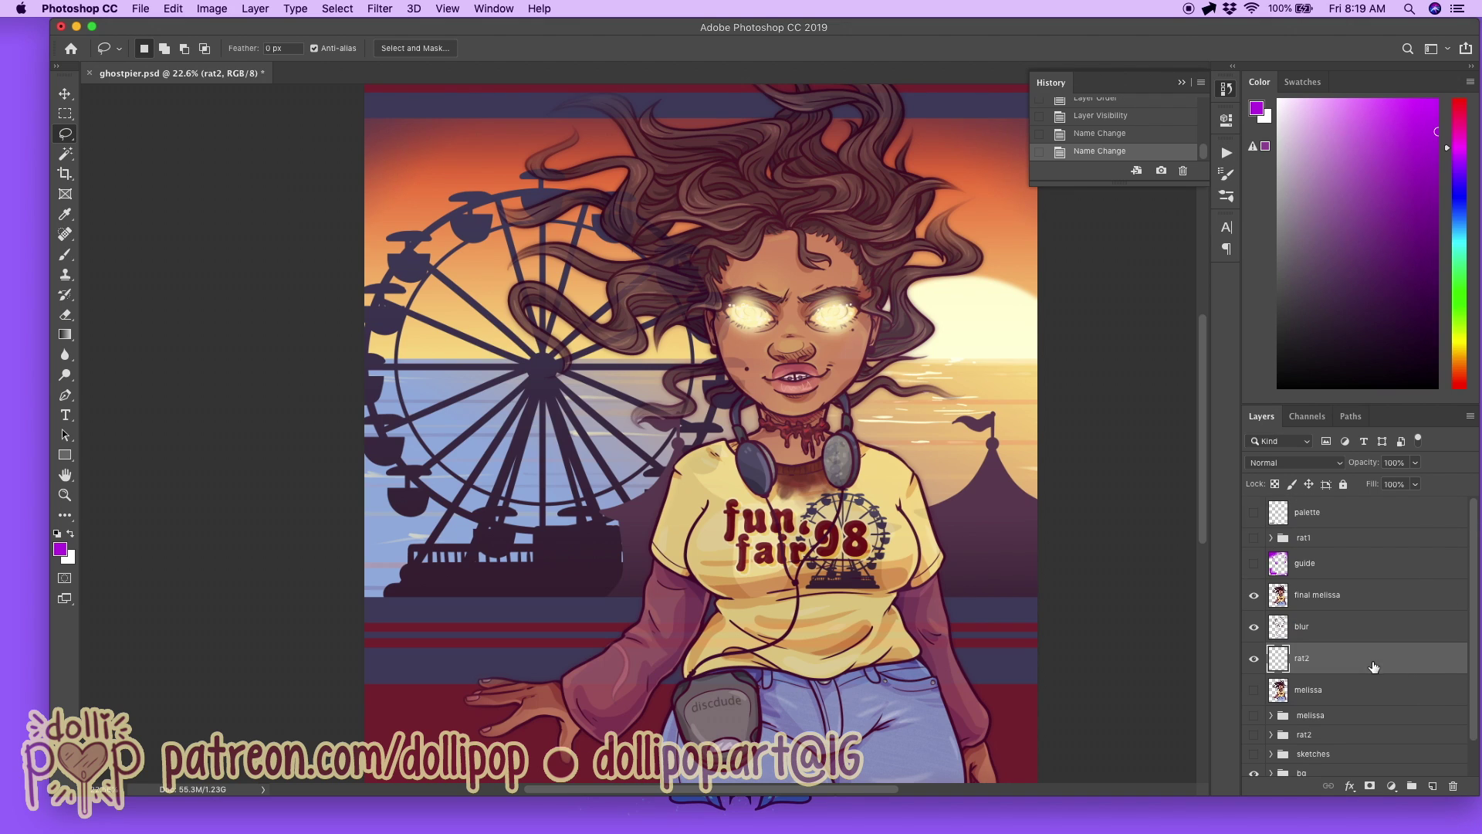
{"action": "scroll", "coordinate": [1035, 644], "scroll_direction": "down", "scroll_amount": 3}
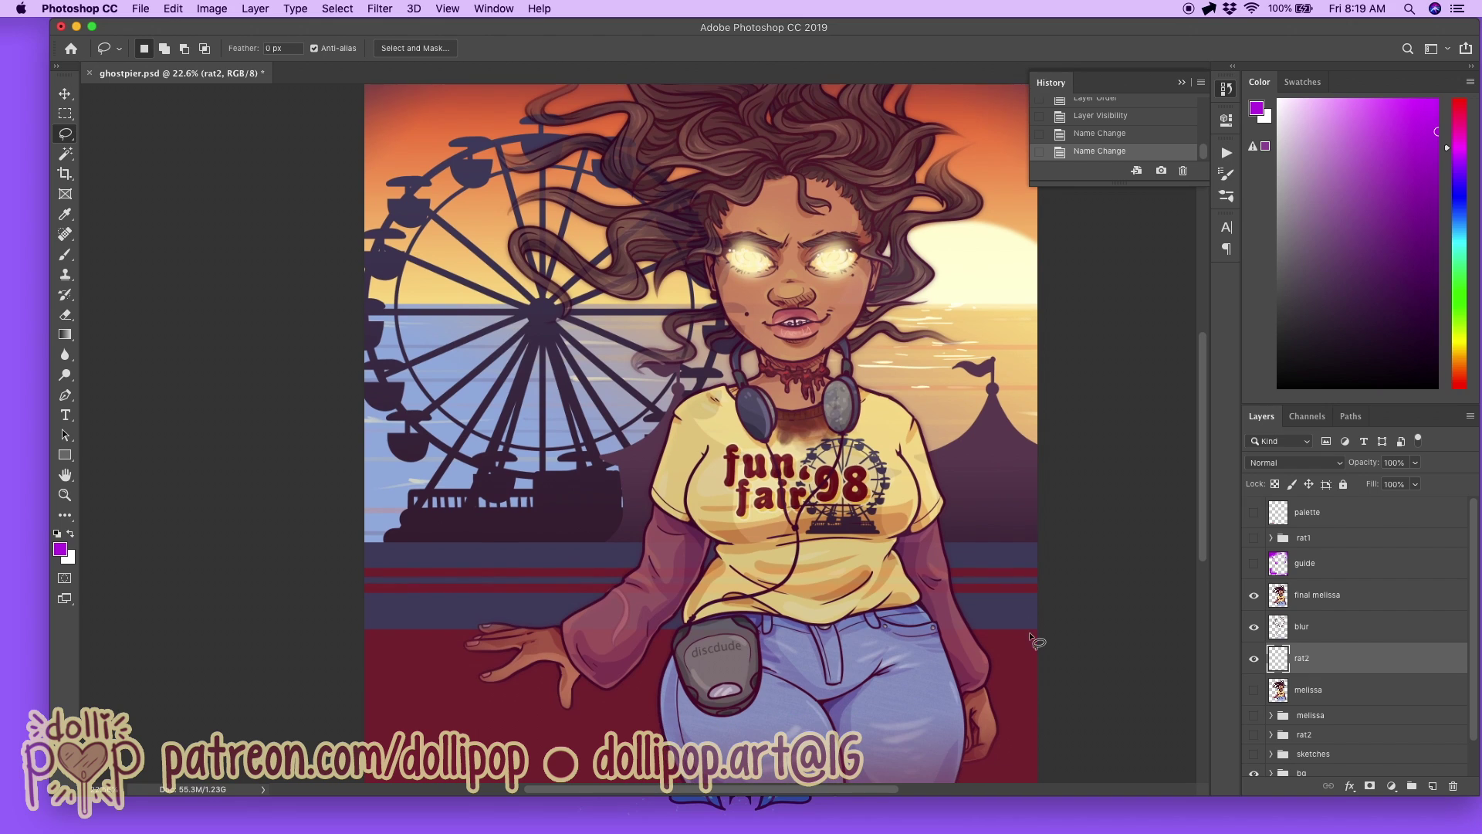
{"action": "left_click", "coordinate": [1310, 540]}
{"action": "left_click", "coordinate": [1254, 539]}
{"action": "left_click", "coordinate": [1271, 538]}
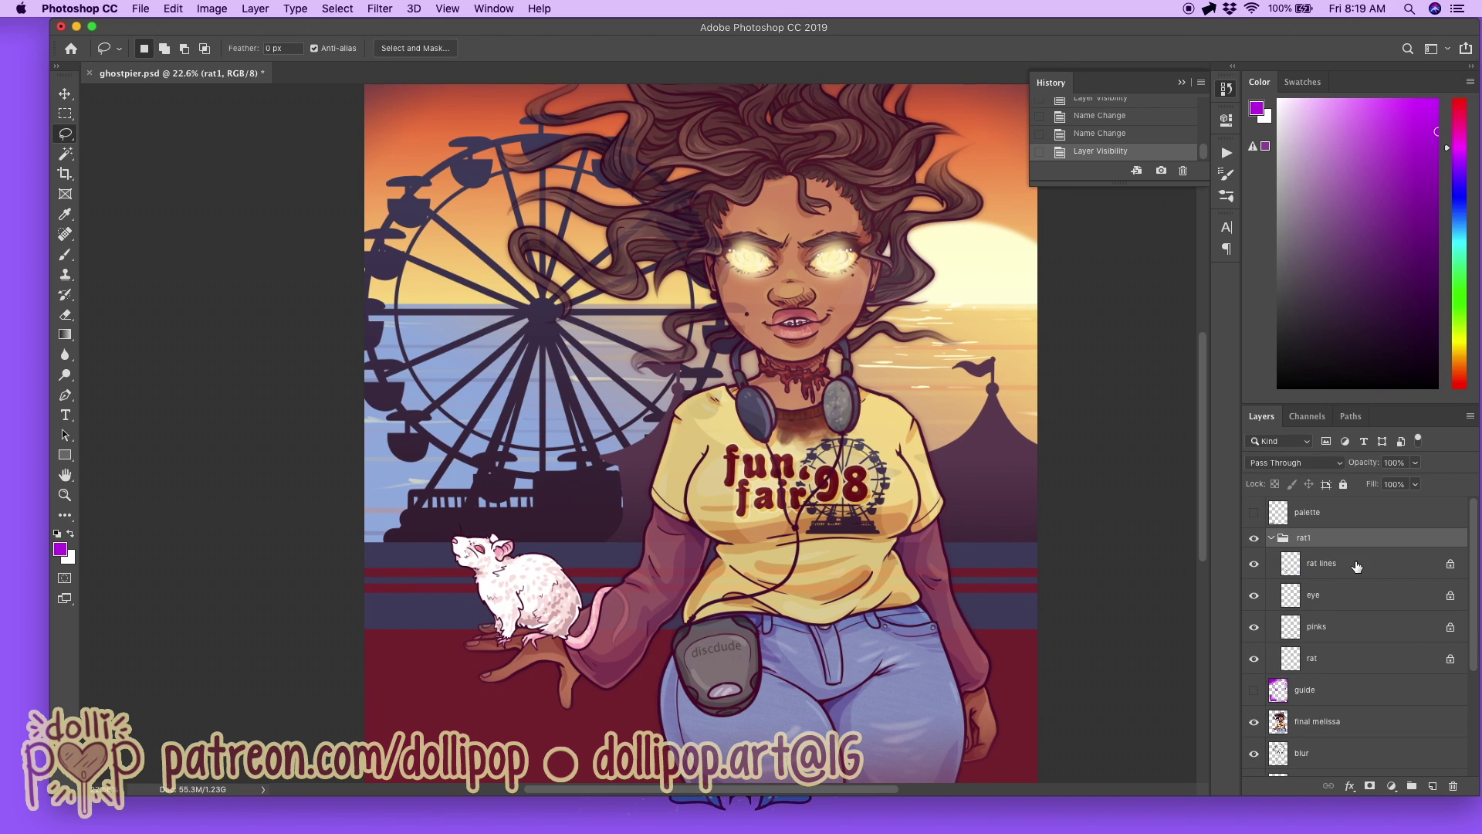
Step: Duplicate the four layers from rat lines through rat inside the rat1 group
{"action": "left_click", "coordinate": [1357, 566]}
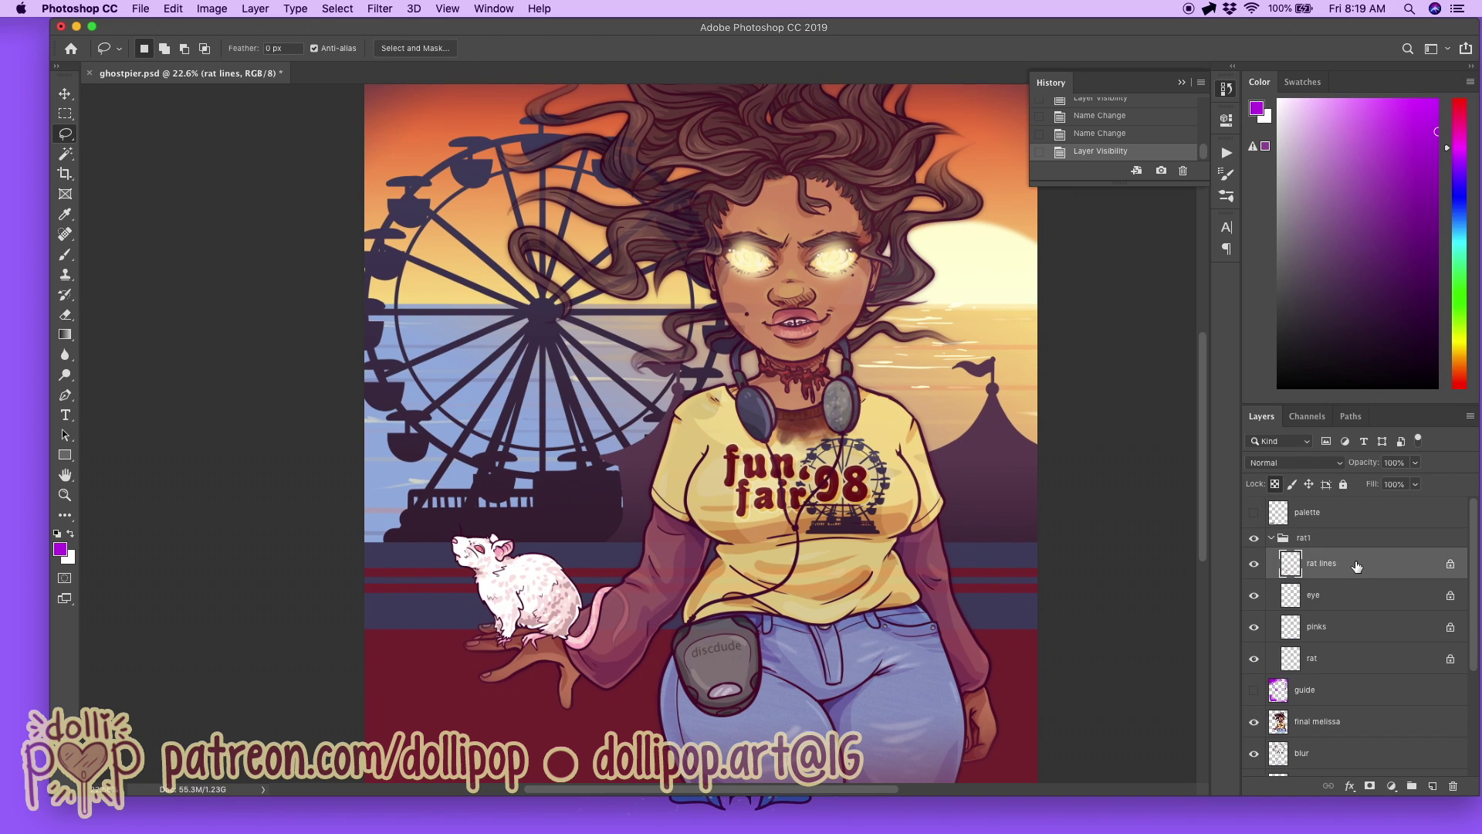
{"action": "left_click", "coordinate": [1343, 662], "text": "shift"}
{"action": "left_click_drag", "start_coordinate": [1344, 663], "coordinate": [1434, 786]}
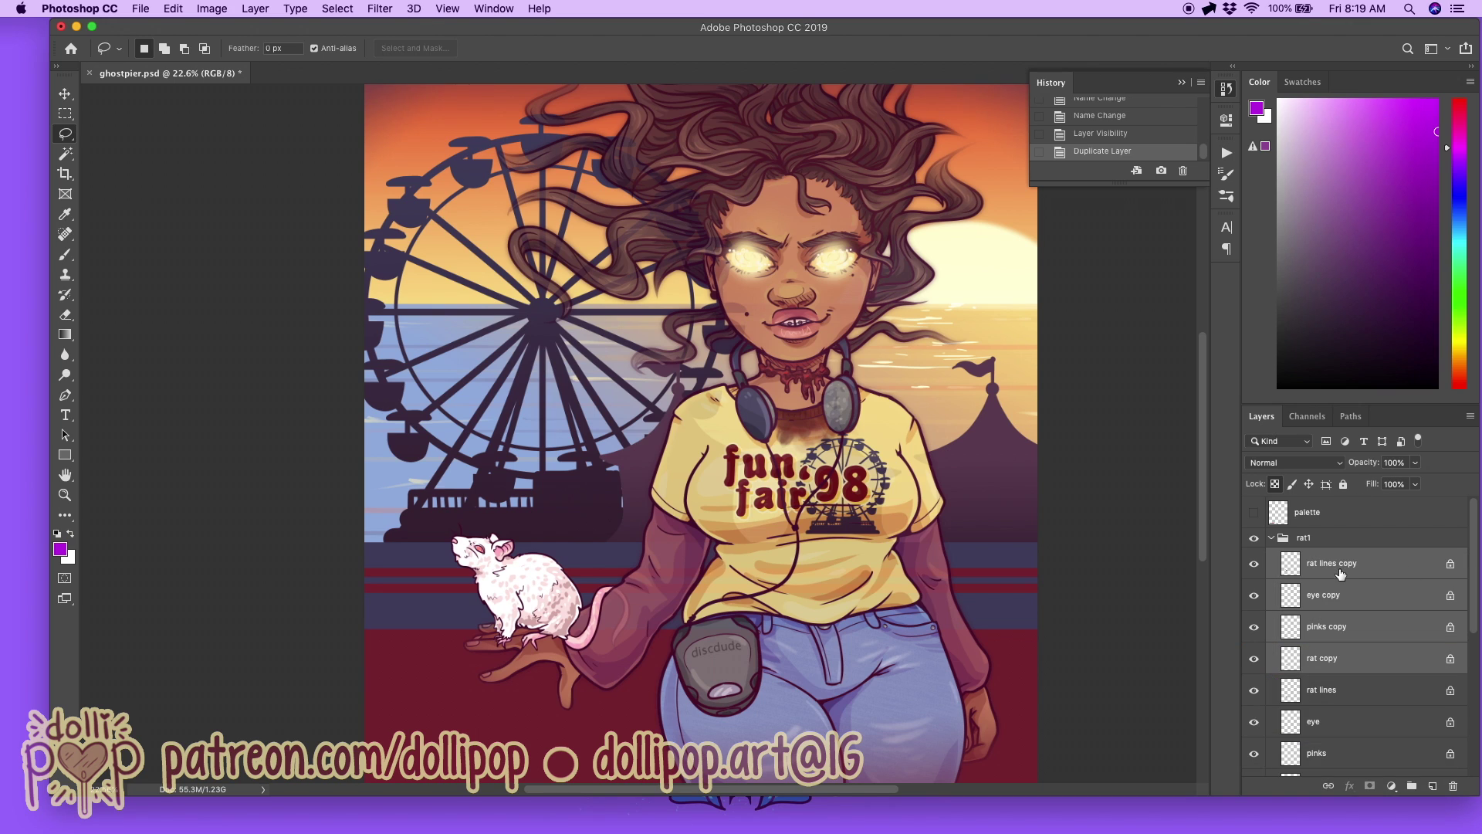
Step: Merge the four duplicated rat layers into one layer and rename it rat 1
{"action": "right_click", "coordinate": [1347, 564]}
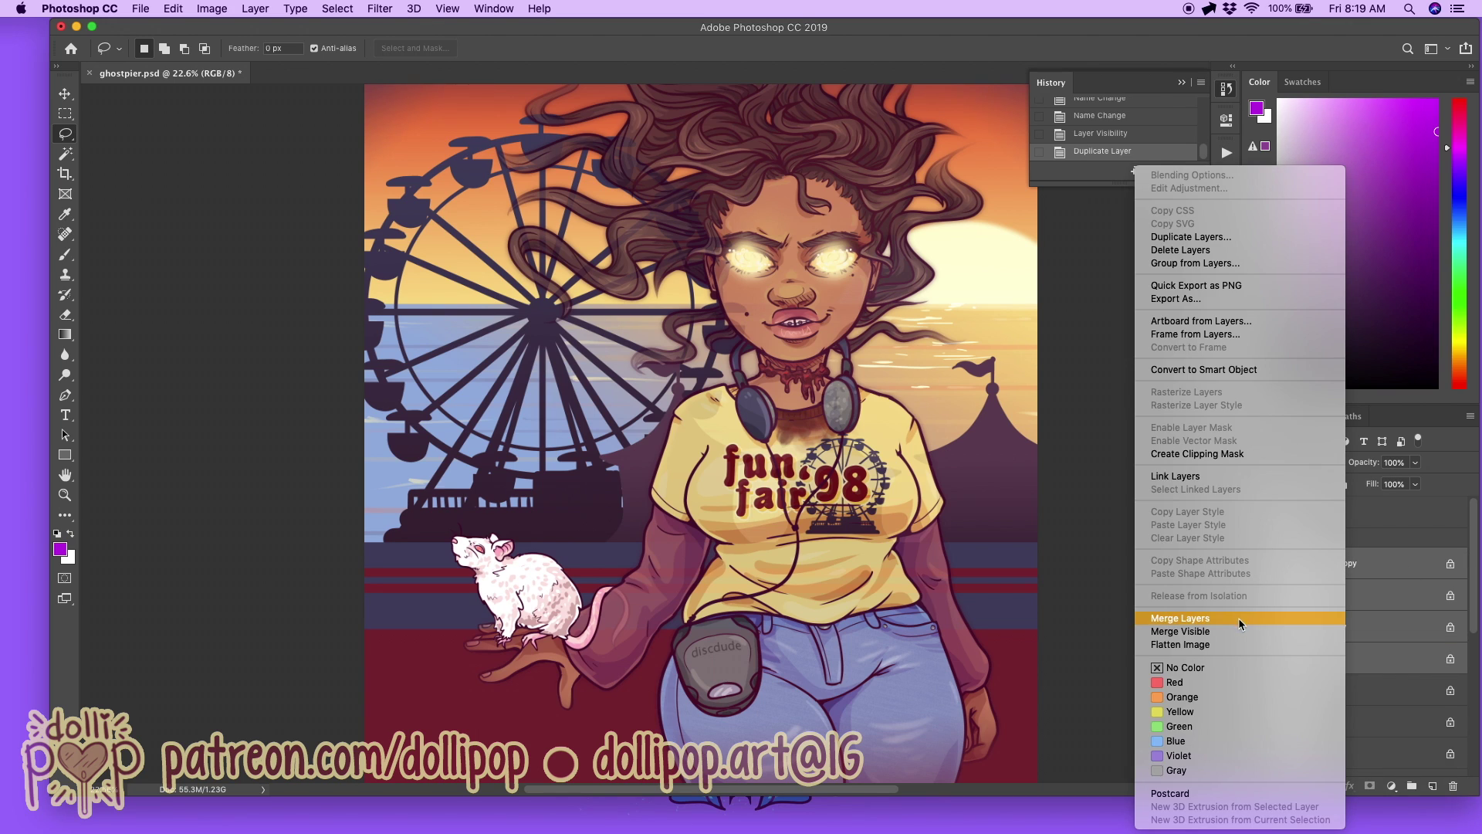
{"action": "left_click", "coordinate": [1239, 618]}
{"action": "double_click", "coordinate": [1336, 565]}
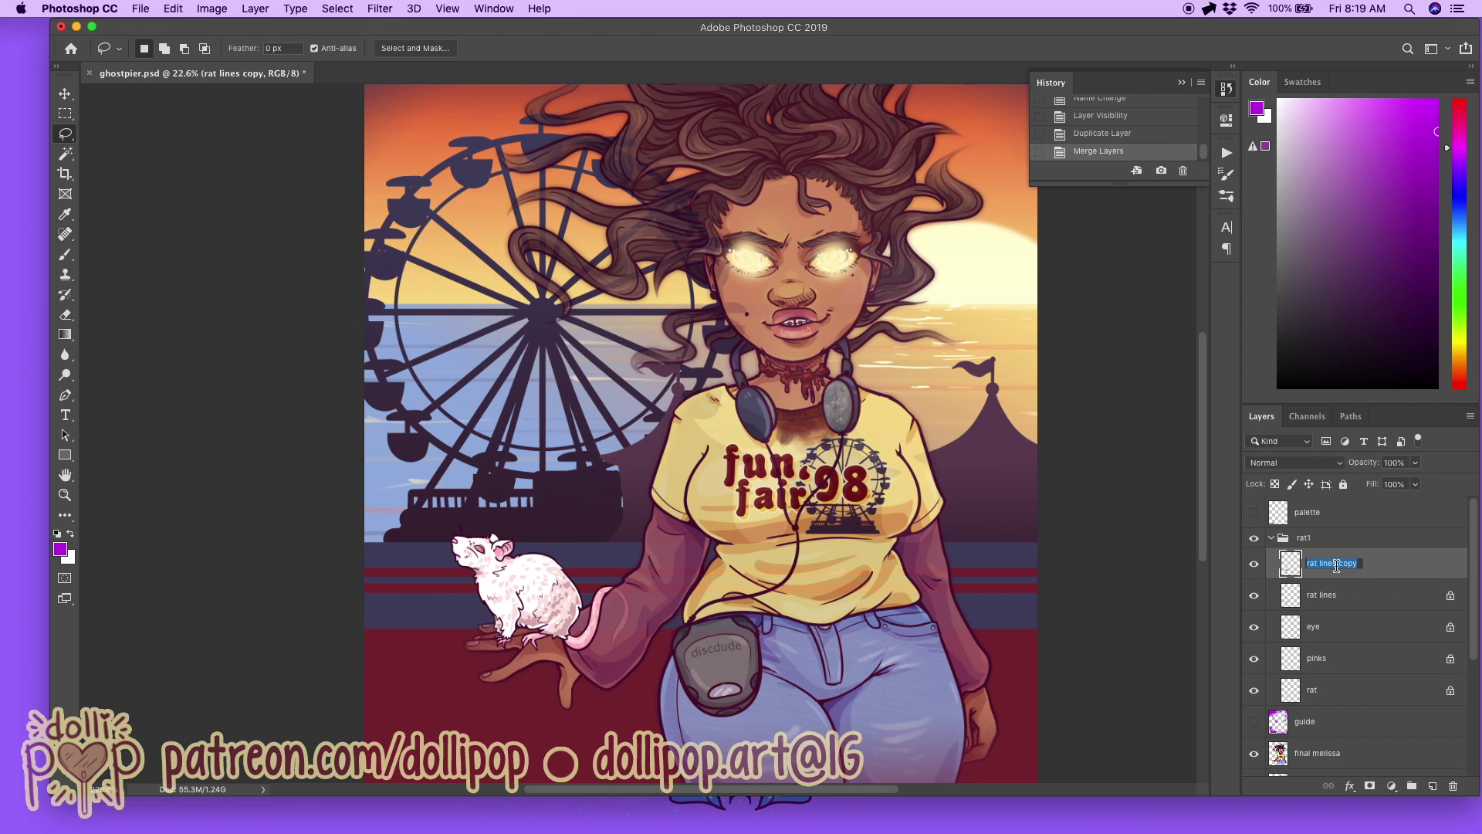
{"action": "type", "text": "rat 1"}
{"action": "key", "text": "Return"}
Step: Move the rat 1 layer out above the rat1 group, and collapse and hide that group
{"action": "left_click_drag", "start_coordinate": [1361, 576], "coordinate": [1386, 525]}
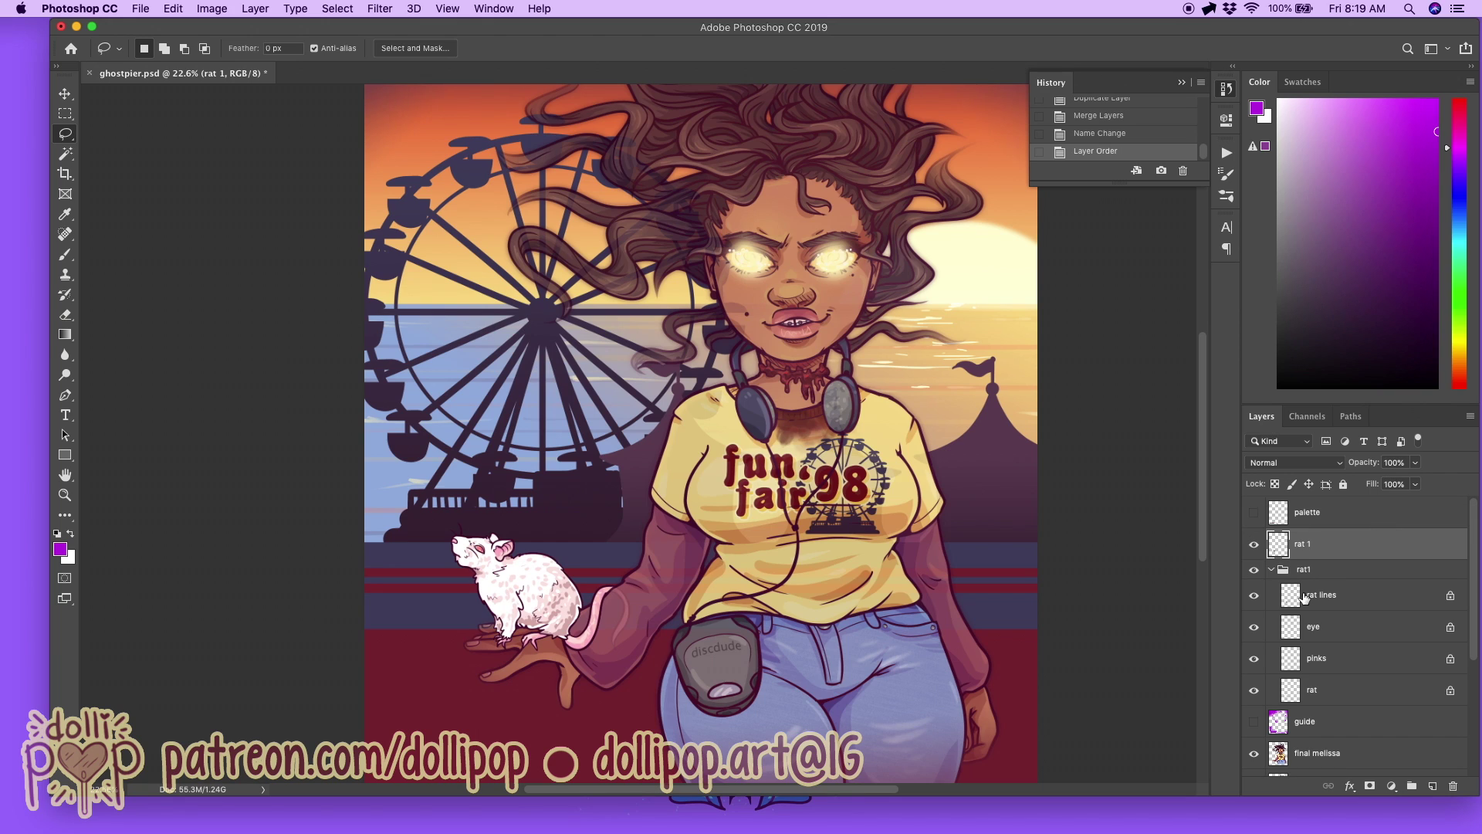
{"action": "left_click", "coordinate": [1272, 570]}
{"action": "left_click", "coordinate": [1255, 570]}
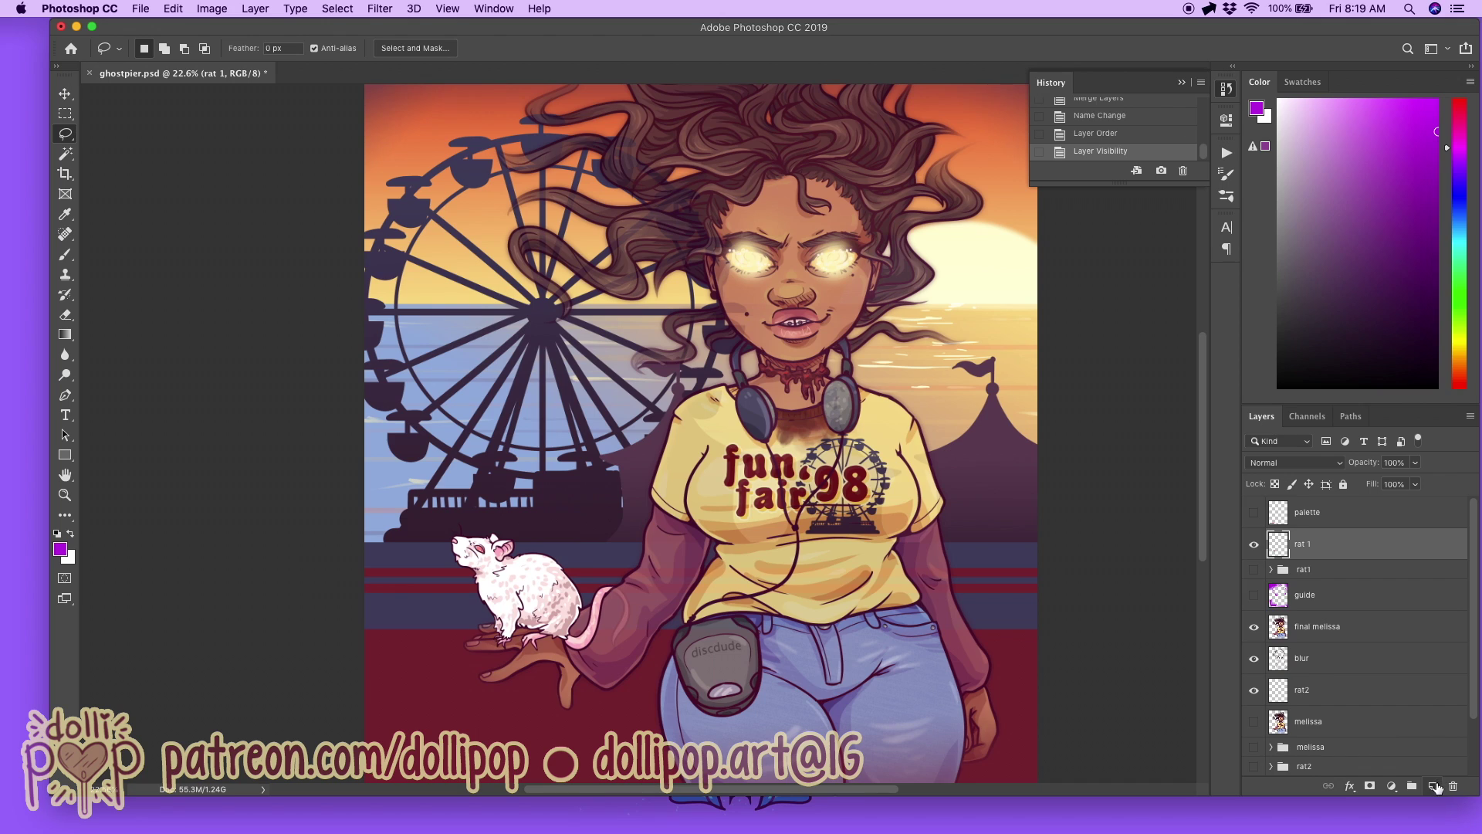
Step: Add a new layer above rat 1 and name it rat guide
{"action": "left_click", "coordinate": [1433, 786]}
{"action": "double_click", "coordinate": [1318, 545]}
{"action": "type", "text": "r"}
{"action": "key", "text": "Return"}
Step: Draw three purple-to-transparent gradients on the rat guide layer, fading in from the upper left toward the rat's nose and head
{"action": "left_click", "coordinate": [66, 336]}
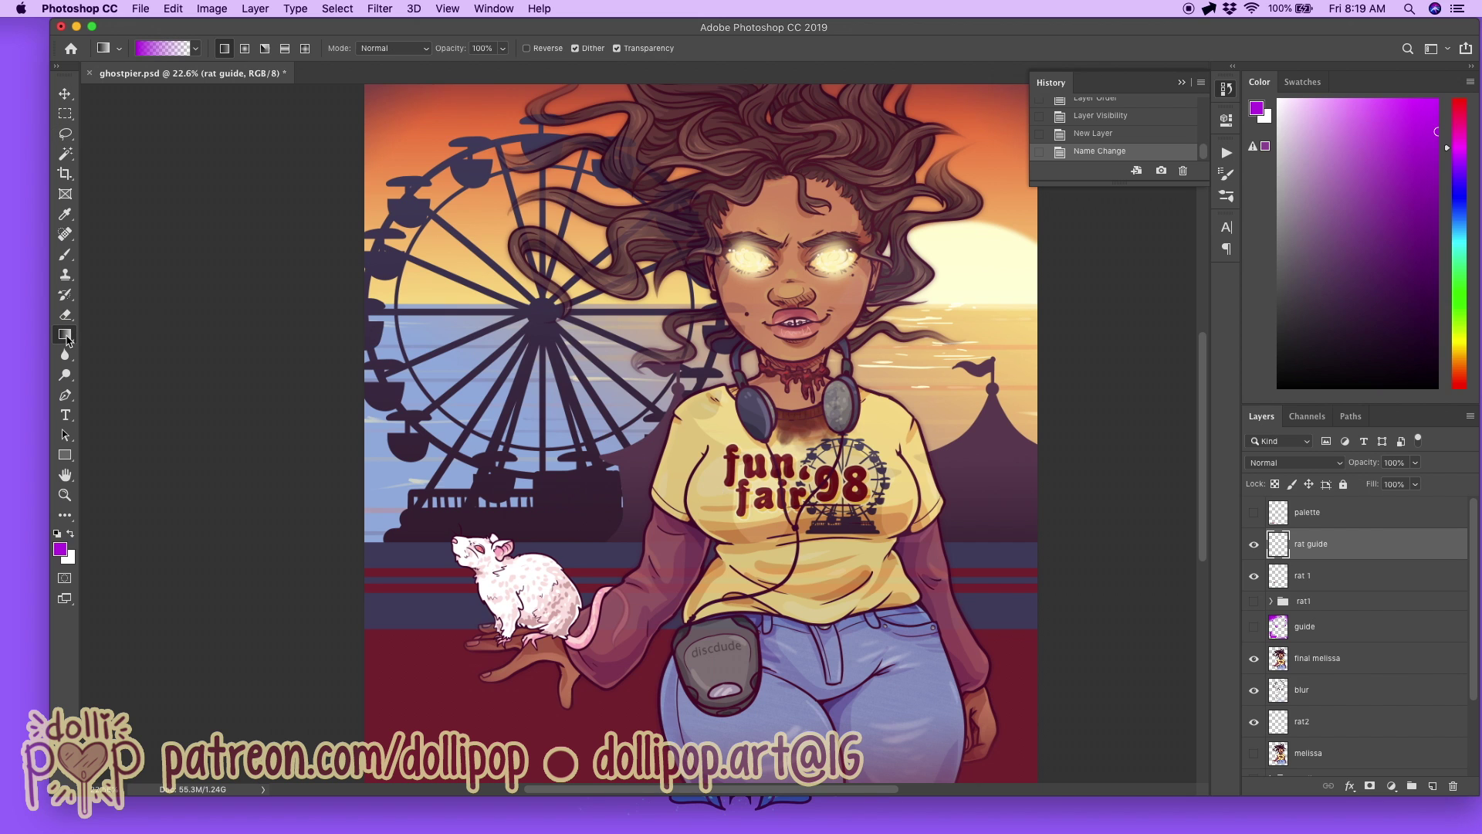
{"action": "scroll", "coordinate": [847, 422], "scroll_direction": "up", "scroll_amount": 3}
{"action": "scroll", "coordinate": [849, 423], "scroll_direction": "down", "scroll_amount": 5}
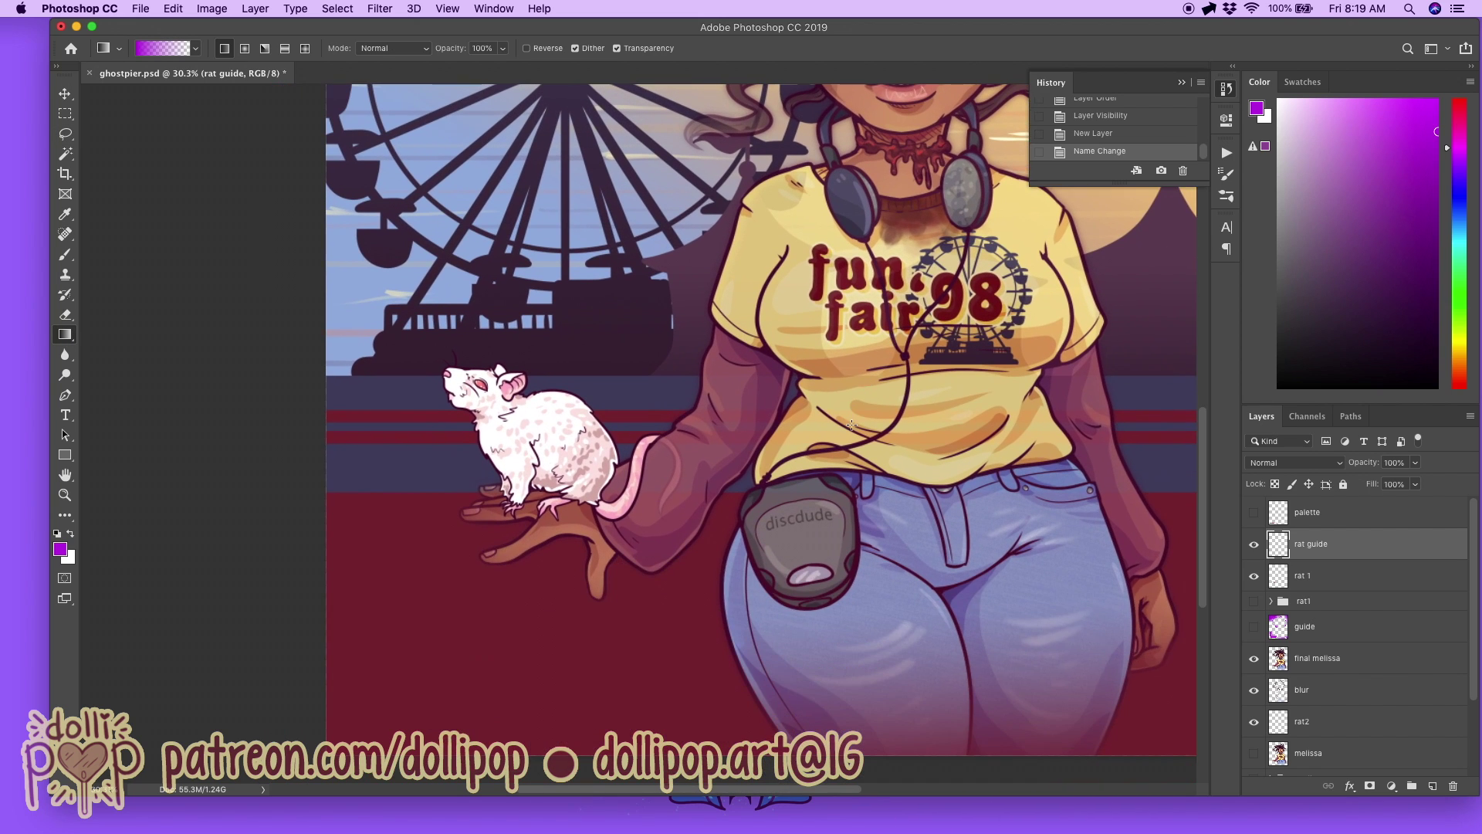
{"action": "scroll", "coordinate": [854, 426], "scroll_direction": "up", "scroll_amount": 3}
{"action": "scroll", "coordinate": [855, 427], "scroll_direction": "left", "scroll_amount": 2}
{"action": "scroll", "coordinate": [856, 427], "scroll_direction": "up", "scroll_amount": 3}
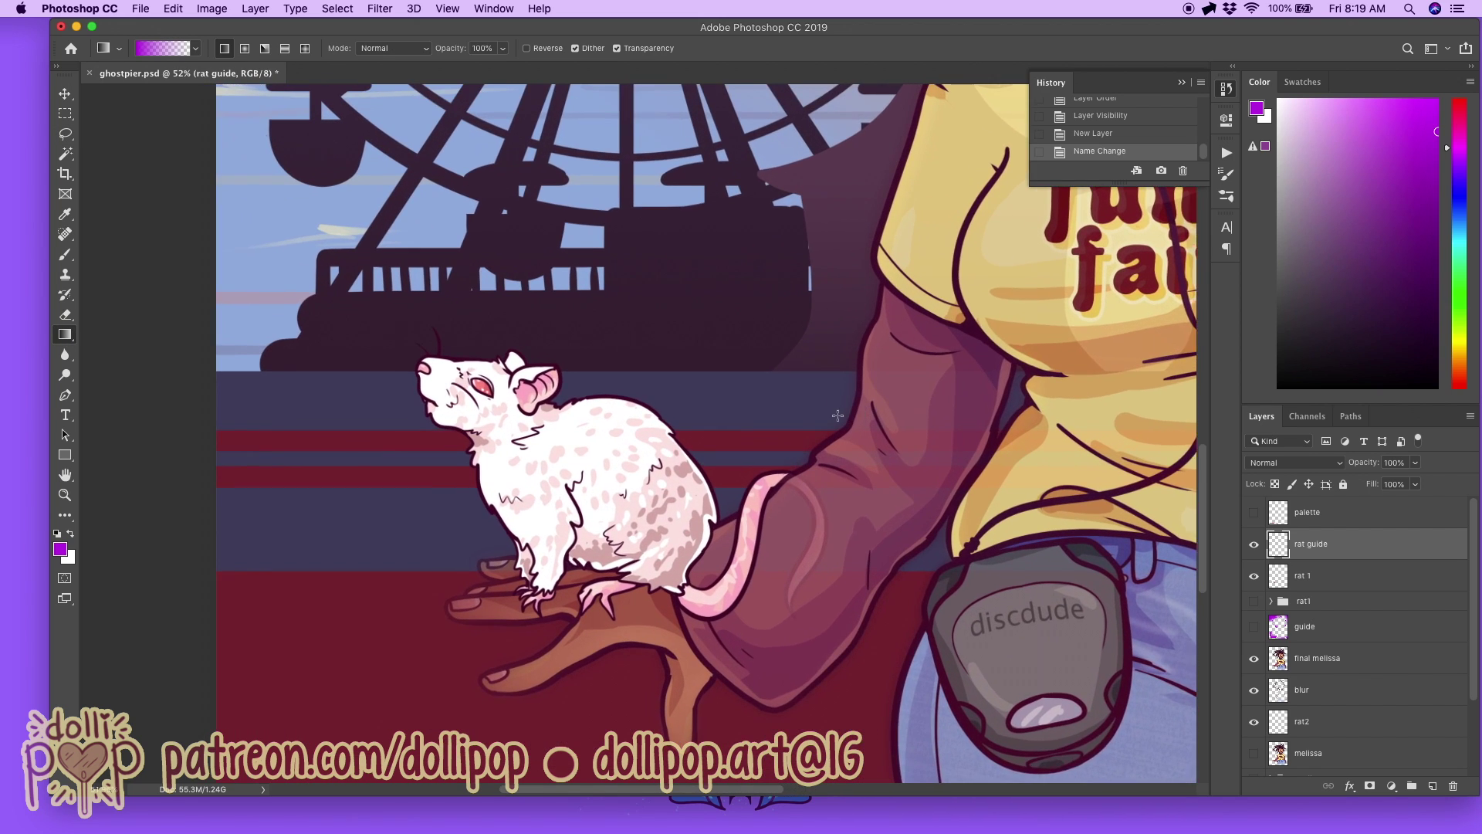
{"action": "scroll", "coordinate": [708, 438], "scroll_direction": "left", "scroll_amount": 1}
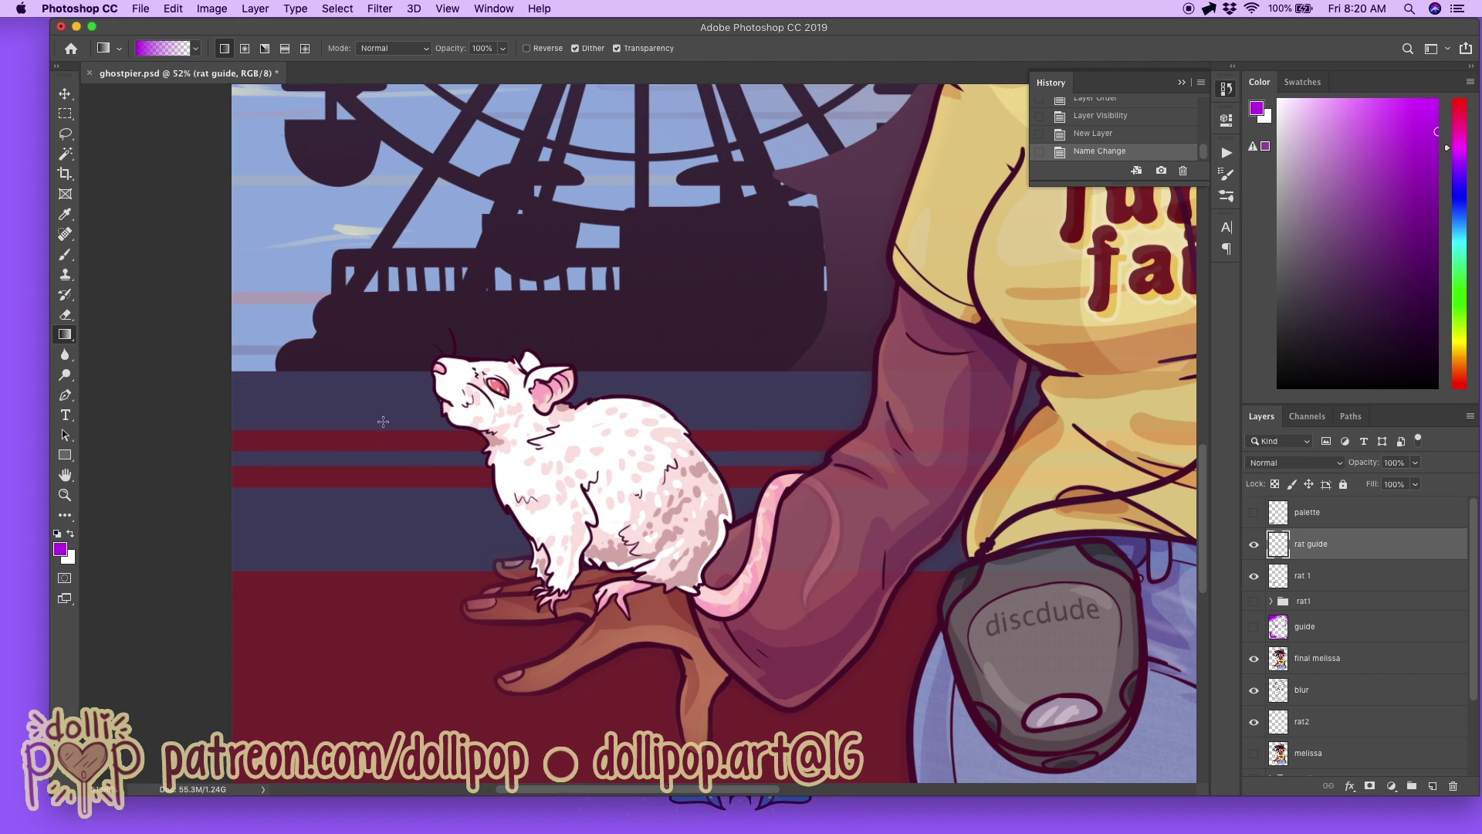
{"action": "left_click_drag", "start_coordinate": [385, 271], "coordinate": [488, 373]}
{"action": "left_click_drag", "start_coordinate": [476, 289], "coordinate": [498, 334]}
{"action": "left_click_drag", "start_coordinate": [368, 299], "coordinate": [493, 363]}
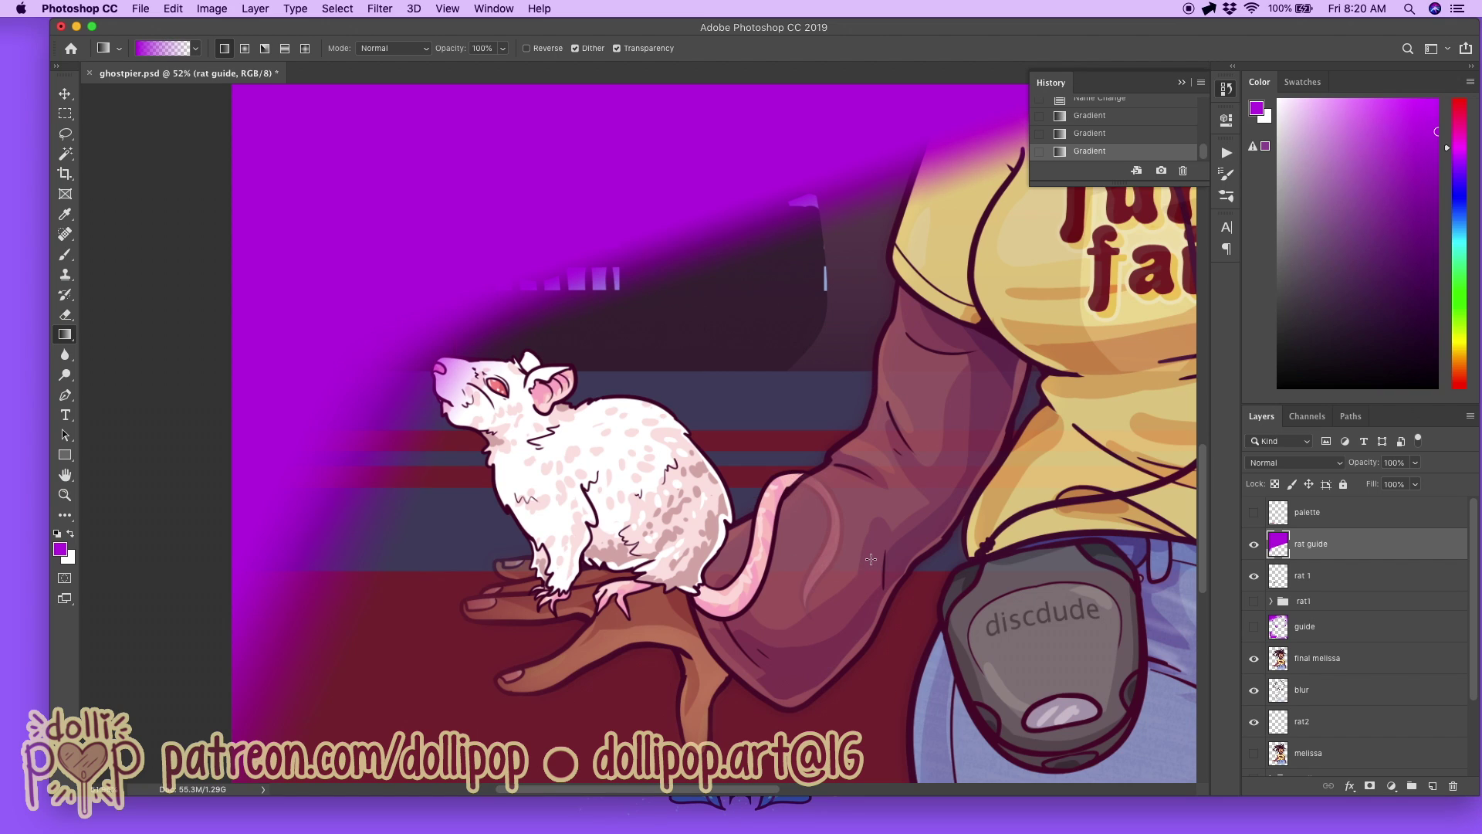
Step: Add purple-to-transparent gradients from below, from the left and behind the rat's back, enclosing the rat in a soft-edged opening
{"action": "left_click_drag", "start_coordinate": [483, 638], "coordinate": [563, 573]}
{"action": "left_click_drag", "start_coordinate": [646, 653], "coordinate": [641, 591]}
{"action": "left_click_drag", "start_coordinate": [447, 595], "coordinate": [486, 584]}
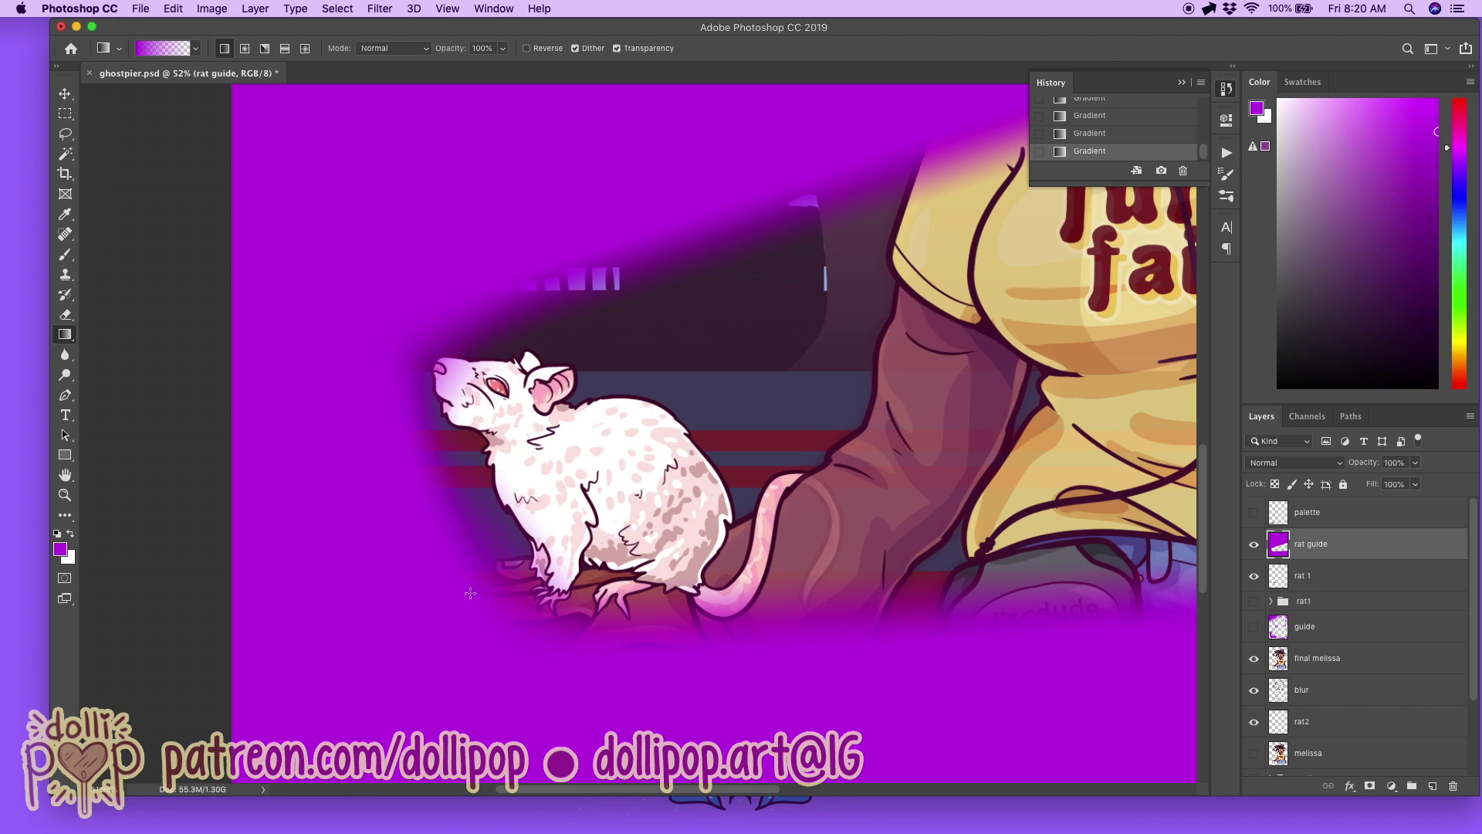
{"action": "left_click_drag", "start_coordinate": [800, 493], "coordinate": [935, 566]}
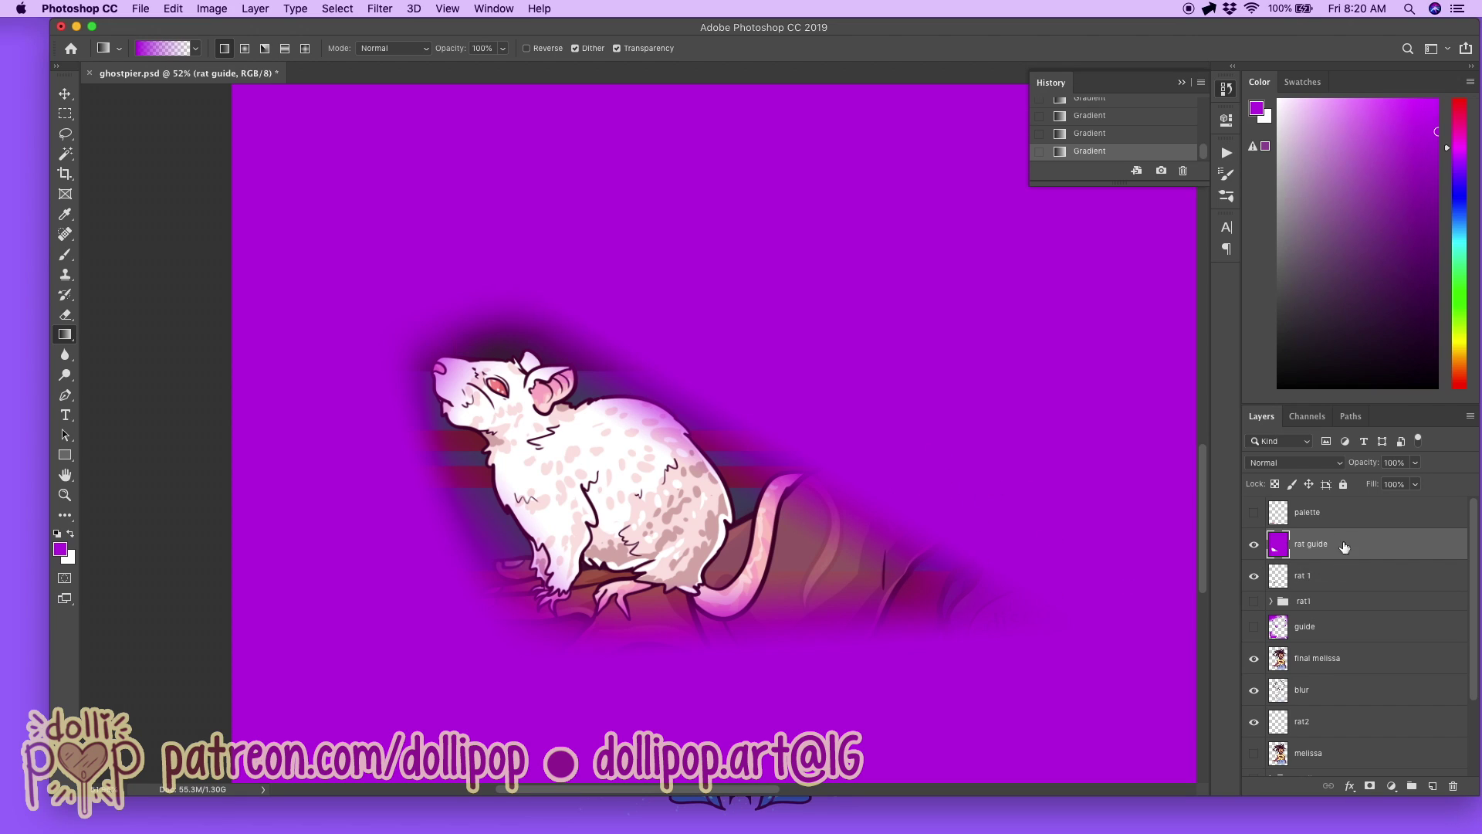
Step: Load the rat guide layer as a selection, hide that layer, clear the selected area from rat 1 and deselect
{"action": "left_click", "coordinate": [1281, 584], "text": "super"}
{"action": "left_click", "coordinate": [1282, 550], "text": "super"}
{"action": "left_click", "coordinate": [1255, 545]}
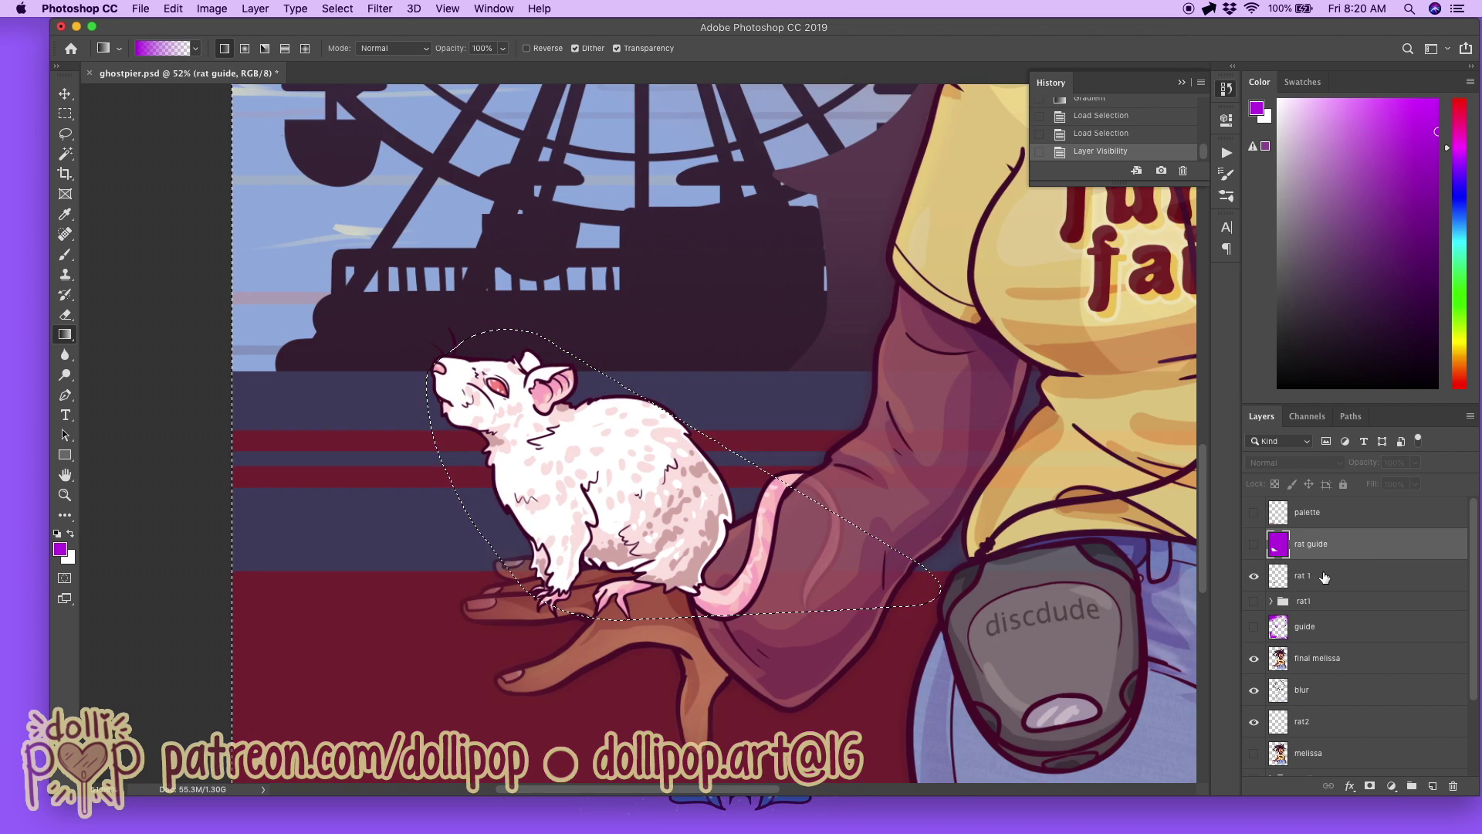
{"action": "left_click", "coordinate": [1325, 576]}
{"action": "key", "text": "Delete"}
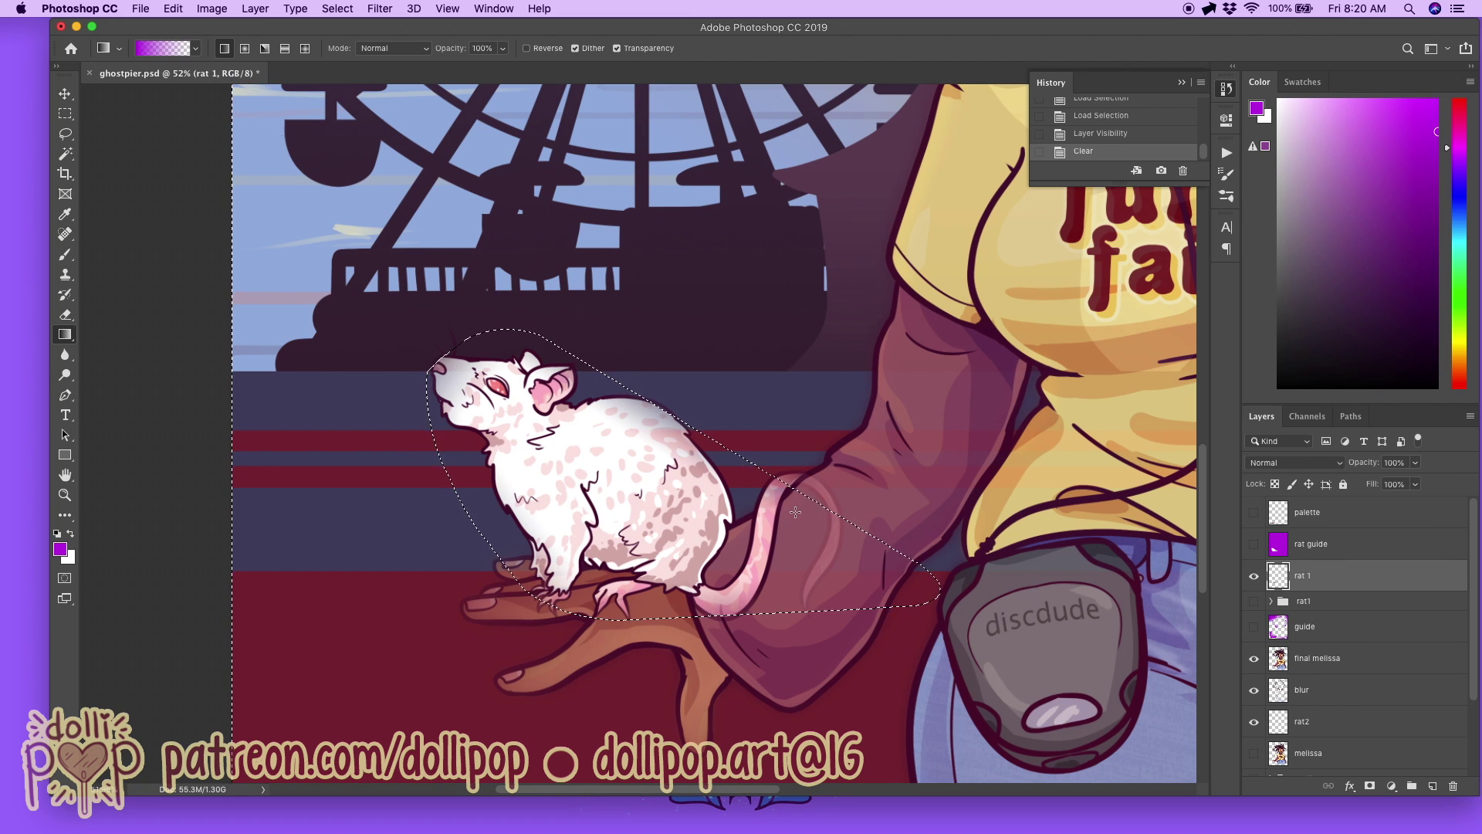
{"action": "key", "text": "super+d"}
Step: Set the fill of the rat 1 layer to 85%
{"action": "scroll", "coordinate": [795, 511], "scroll_direction": "down", "scroll_amount": 5}
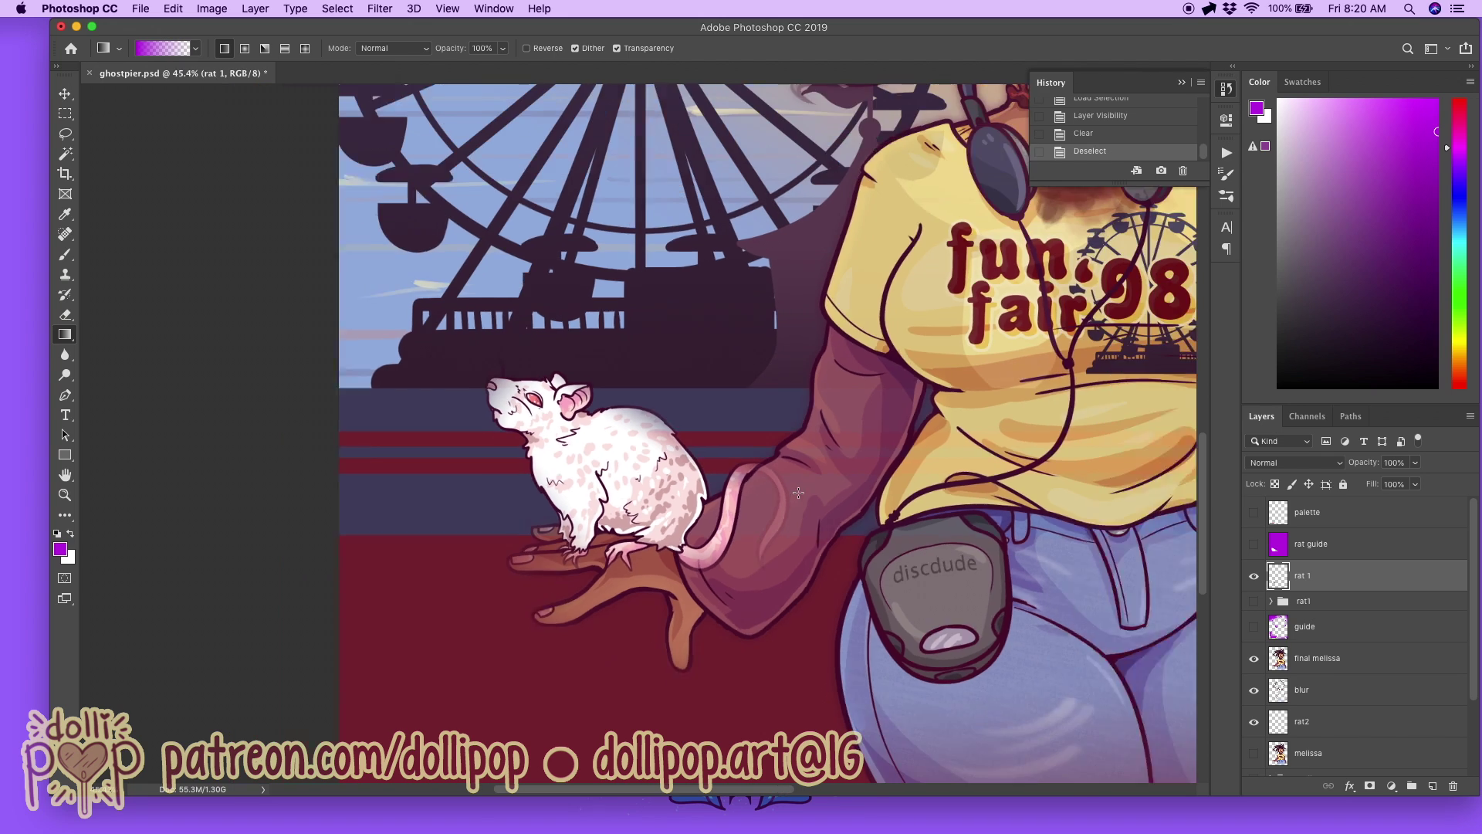
{"action": "scroll", "coordinate": [869, 509], "scroll_direction": "down", "scroll_amount": 1}
{"action": "scroll", "coordinate": [870, 515], "scroll_direction": "up", "scroll_amount": 5}
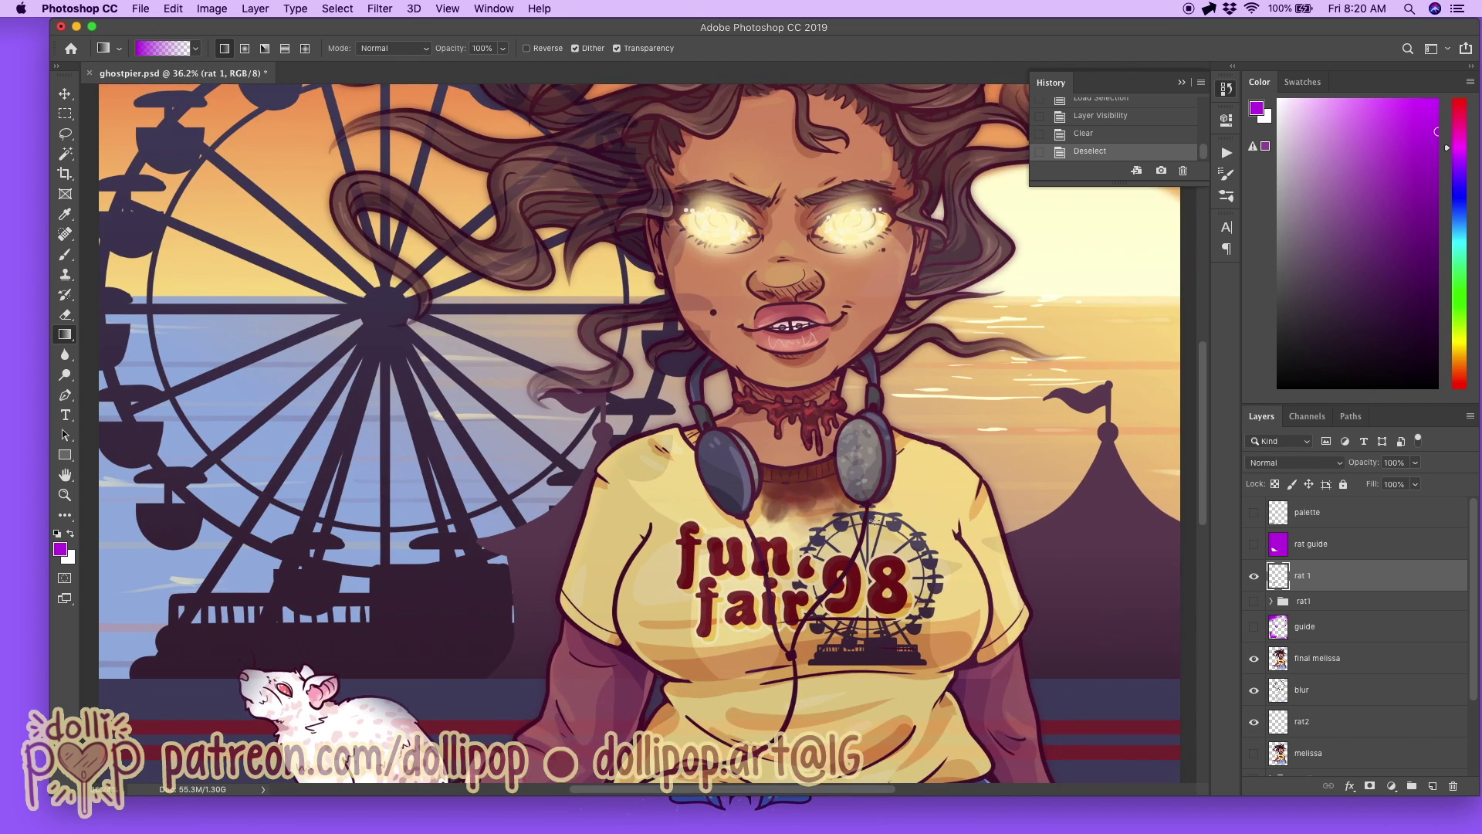
{"action": "scroll", "coordinate": [872, 521], "scroll_direction": "left", "scroll_amount": 2}
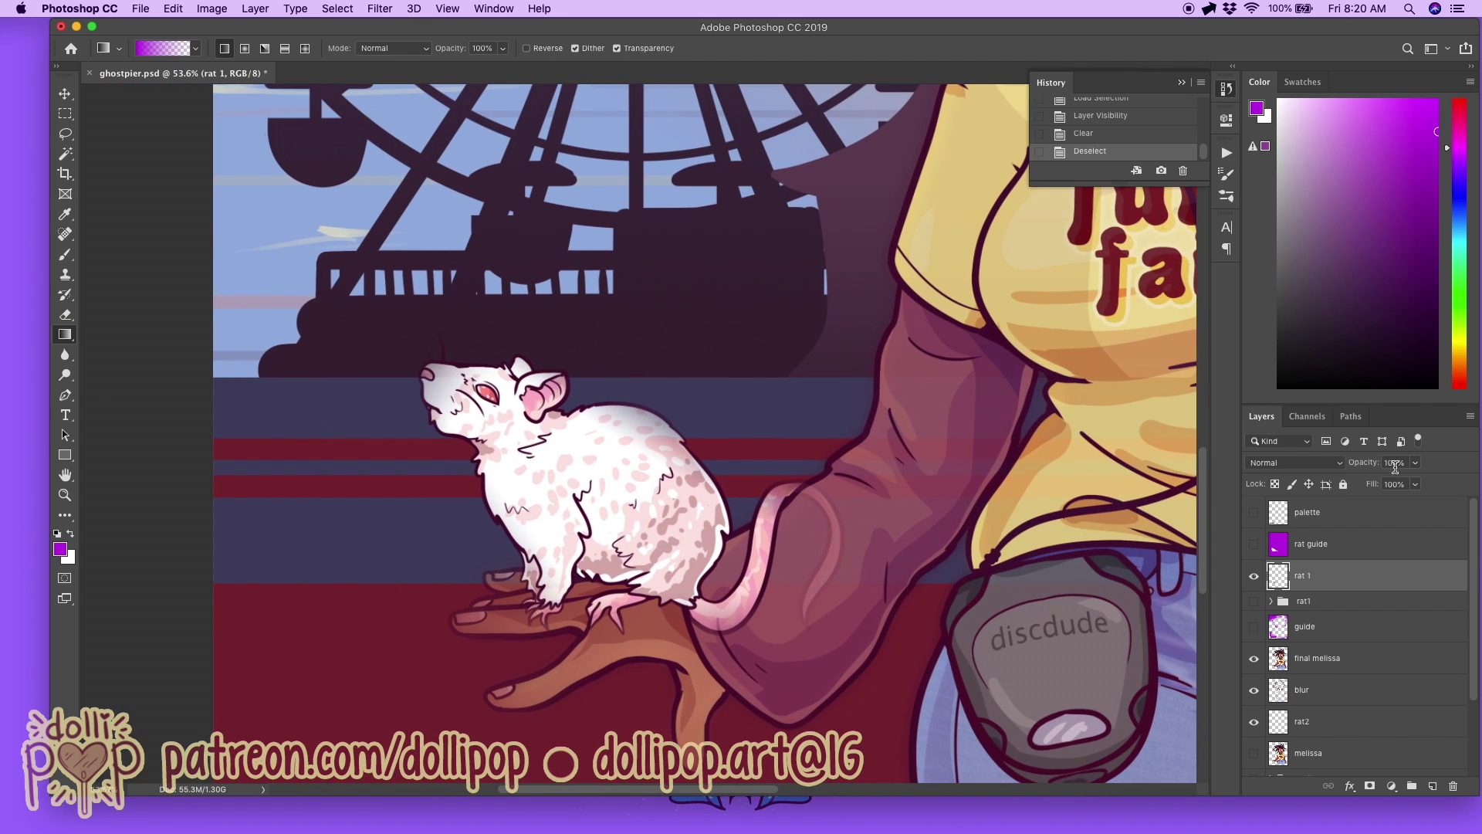
{"action": "left_click", "coordinate": [1416, 484]}
{"action": "left_click_drag", "start_coordinate": [1412, 508], "coordinate": [1347, 491]}
{"action": "type", "text": "8"}
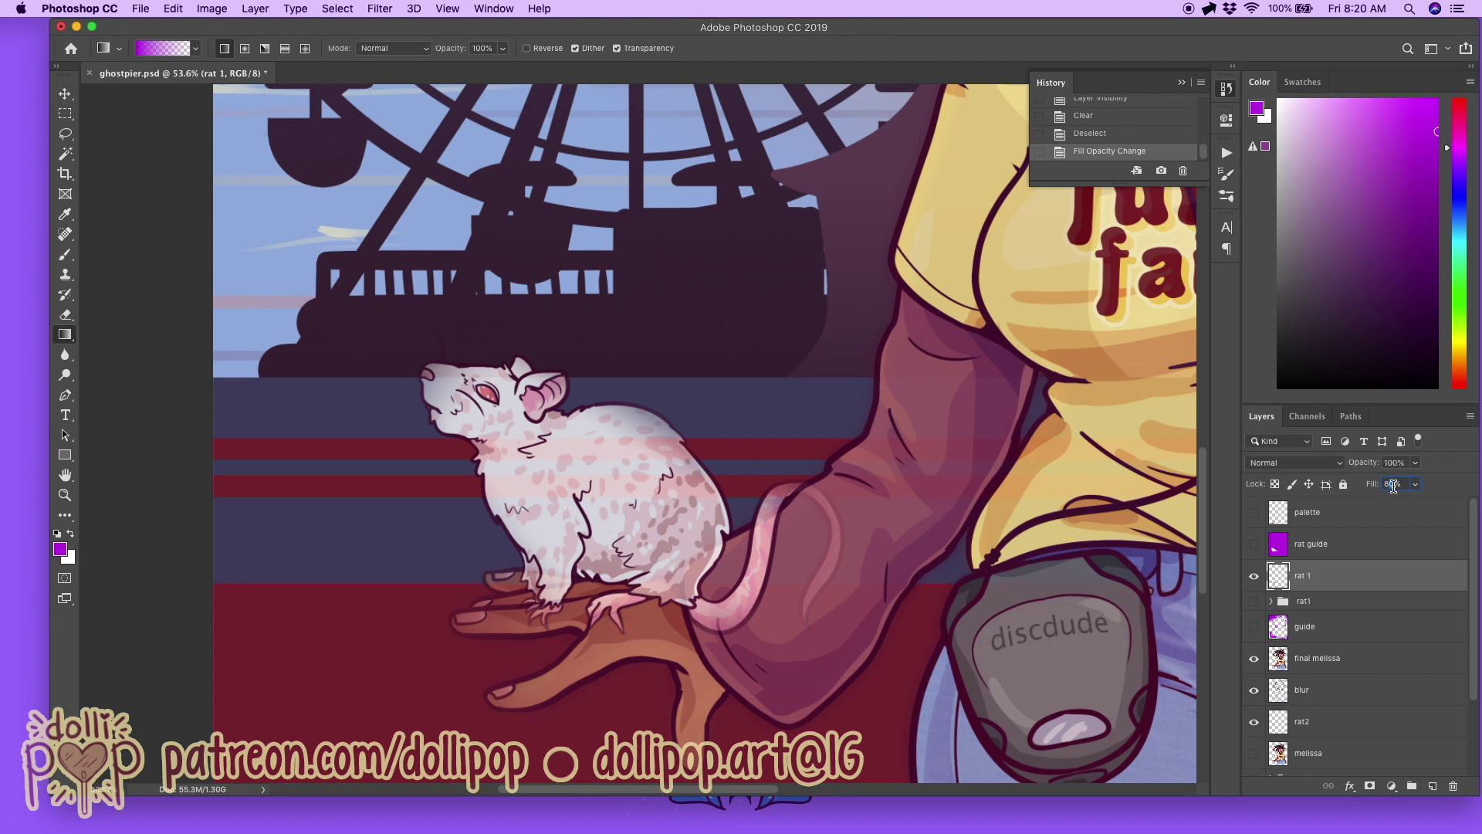
{"action": "type", "text": "5"}
{"action": "key", "text": "Return"}
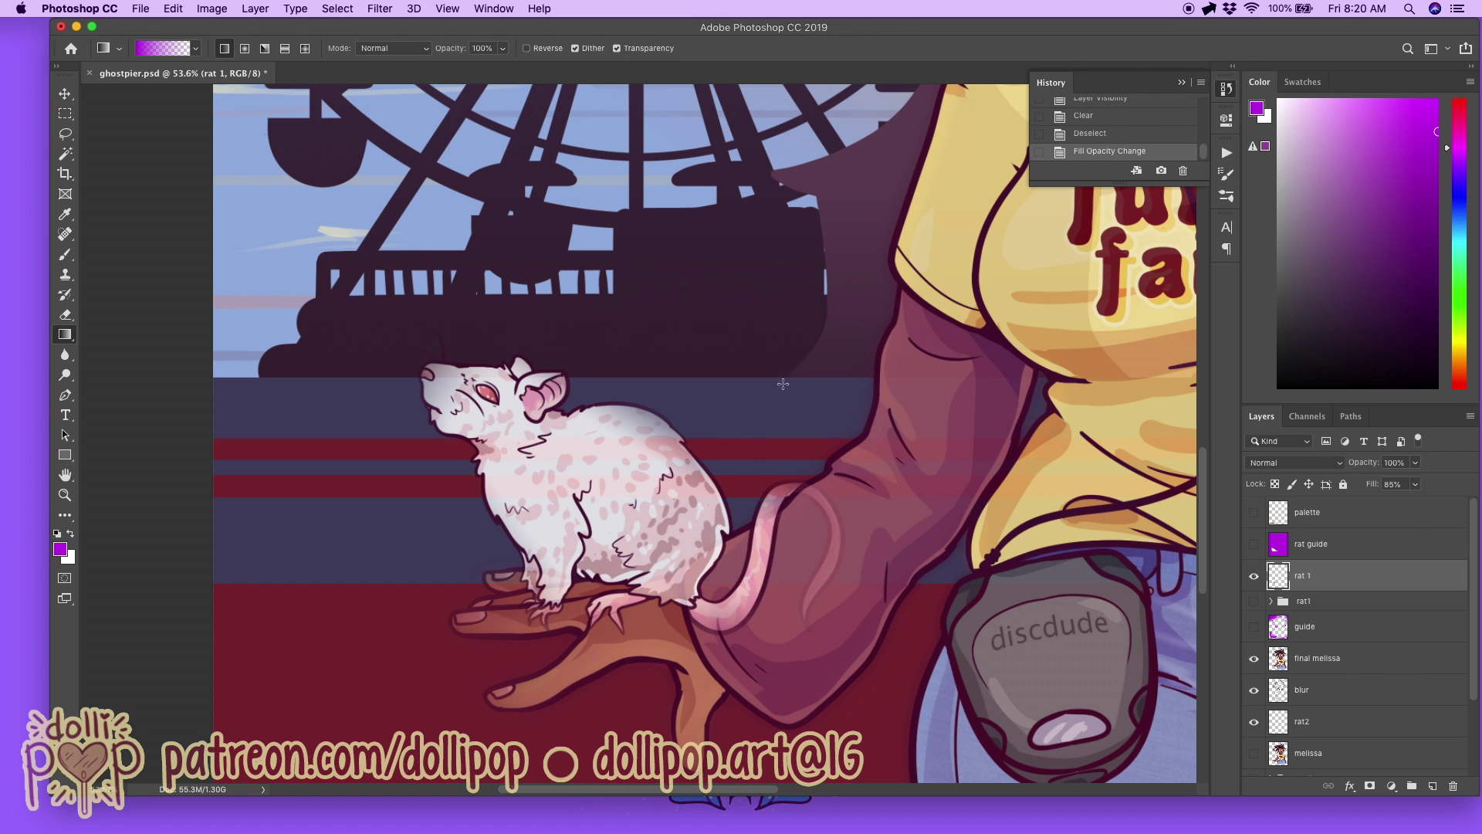
Step: Duplicate the rat 1 layer
{"action": "key", "text": "super+0"}
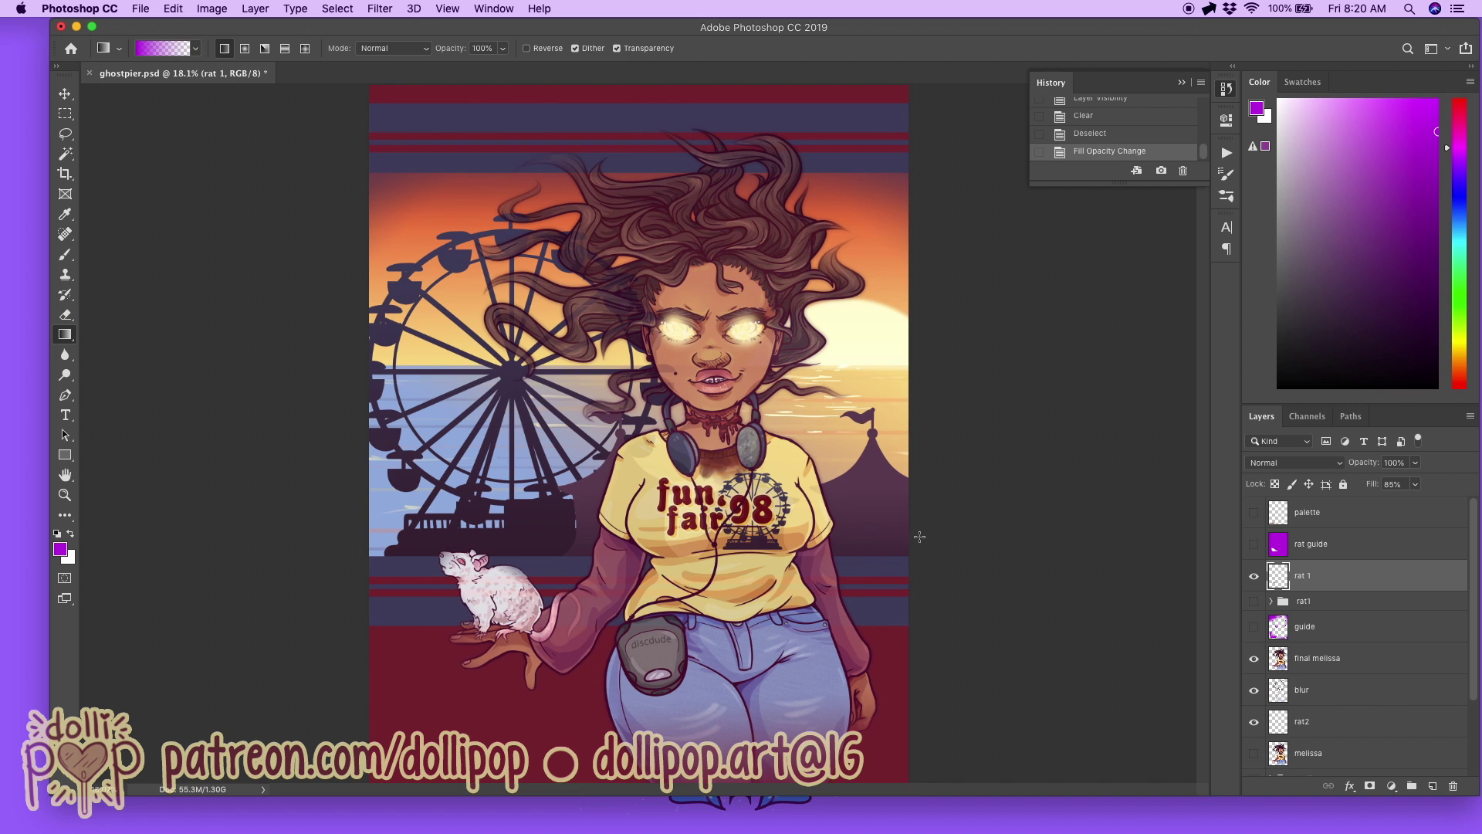
{"action": "scroll", "coordinate": [369, 617], "scroll_direction": "up", "scroll_amount": 3}
{"action": "scroll", "coordinate": [785, 541], "scroll_direction": "up", "scroll_amount": 4}
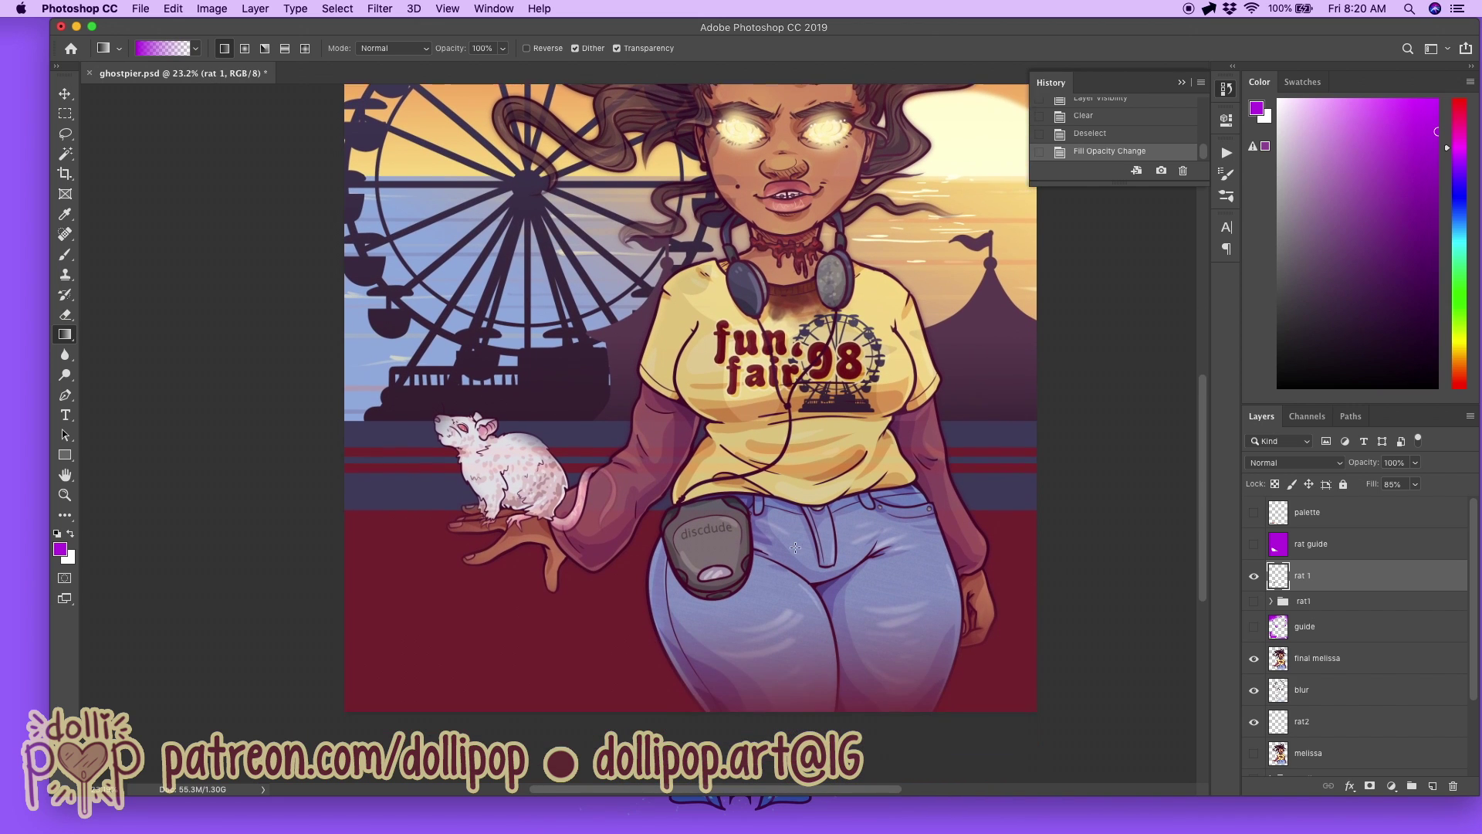
{"action": "scroll", "coordinate": [795, 547], "scroll_direction": "up", "scroll_amount": 3}
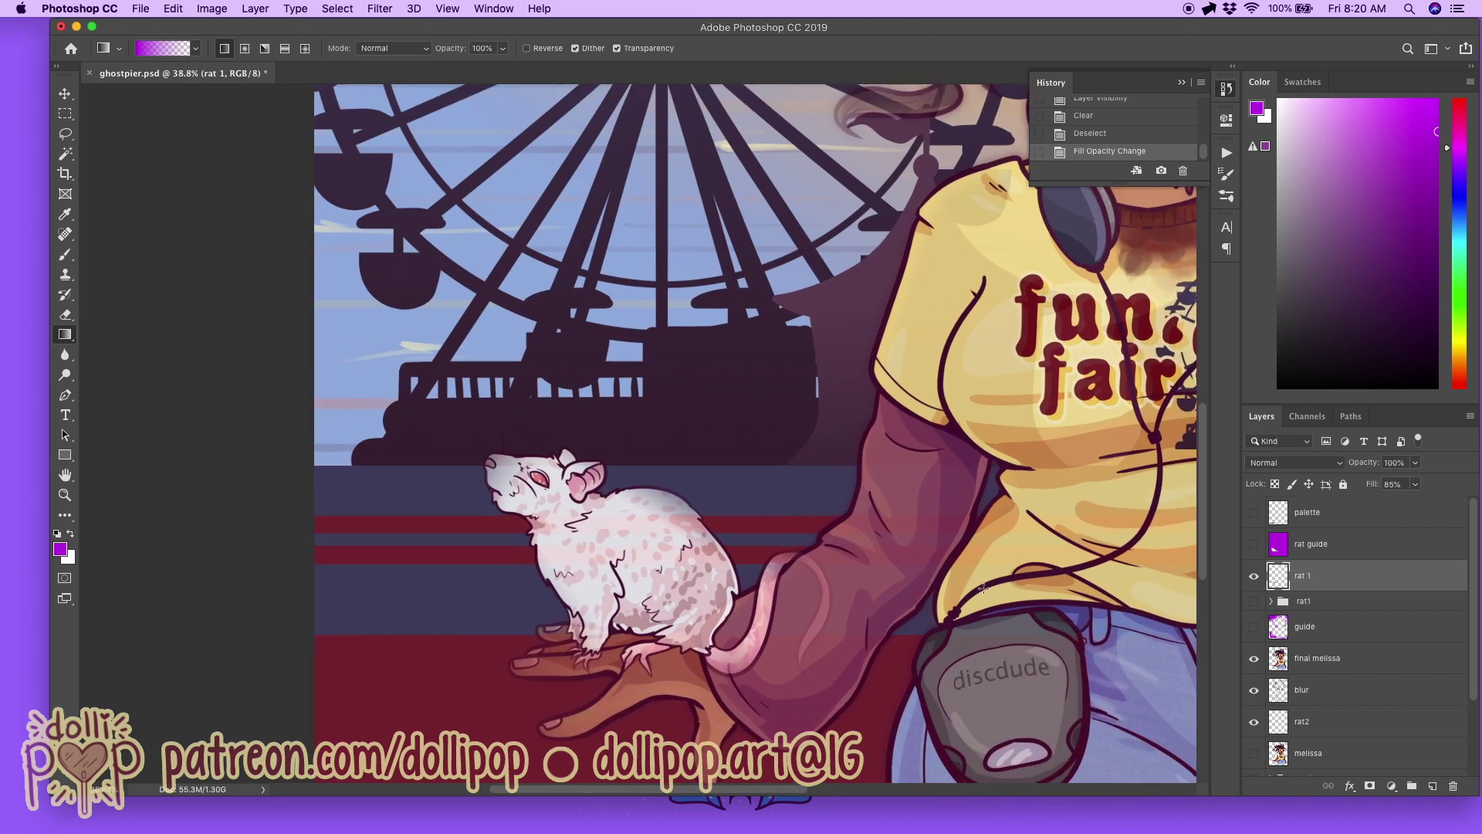
{"action": "left_click_drag", "start_coordinate": [1438, 753], "coordinate": [1432, 785]}
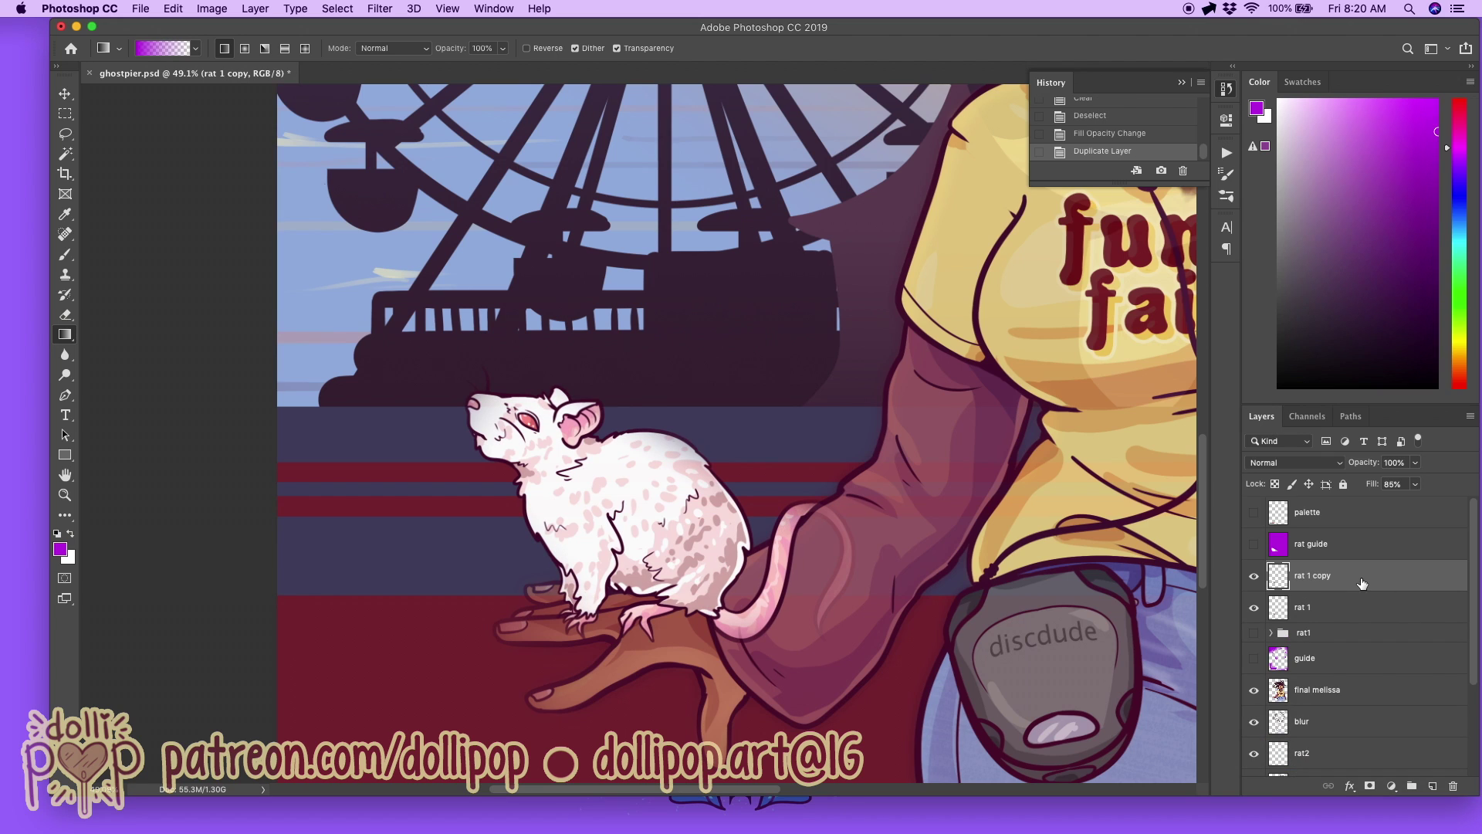
Step: Select the duplicate rat's outline, contract the selection by 35 pixels, clear its interior and deselect
{"action": "left_click", "coordinate": [1279, 575], "text": "super"}
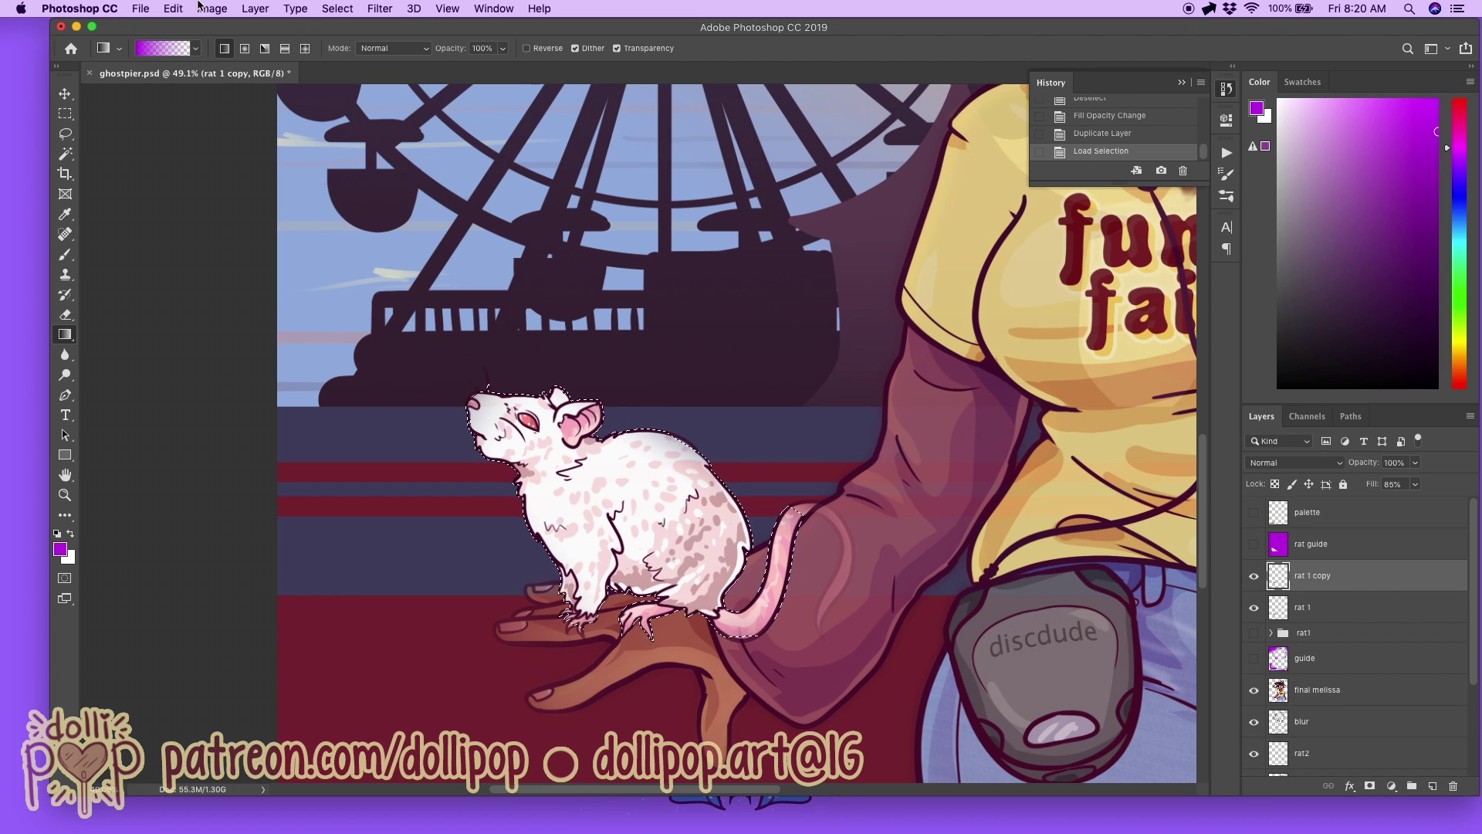
{"action": "left_click", "coordinate": [380, 8]}
{"action": "mouse_move", "coordinate": [338, 9]}
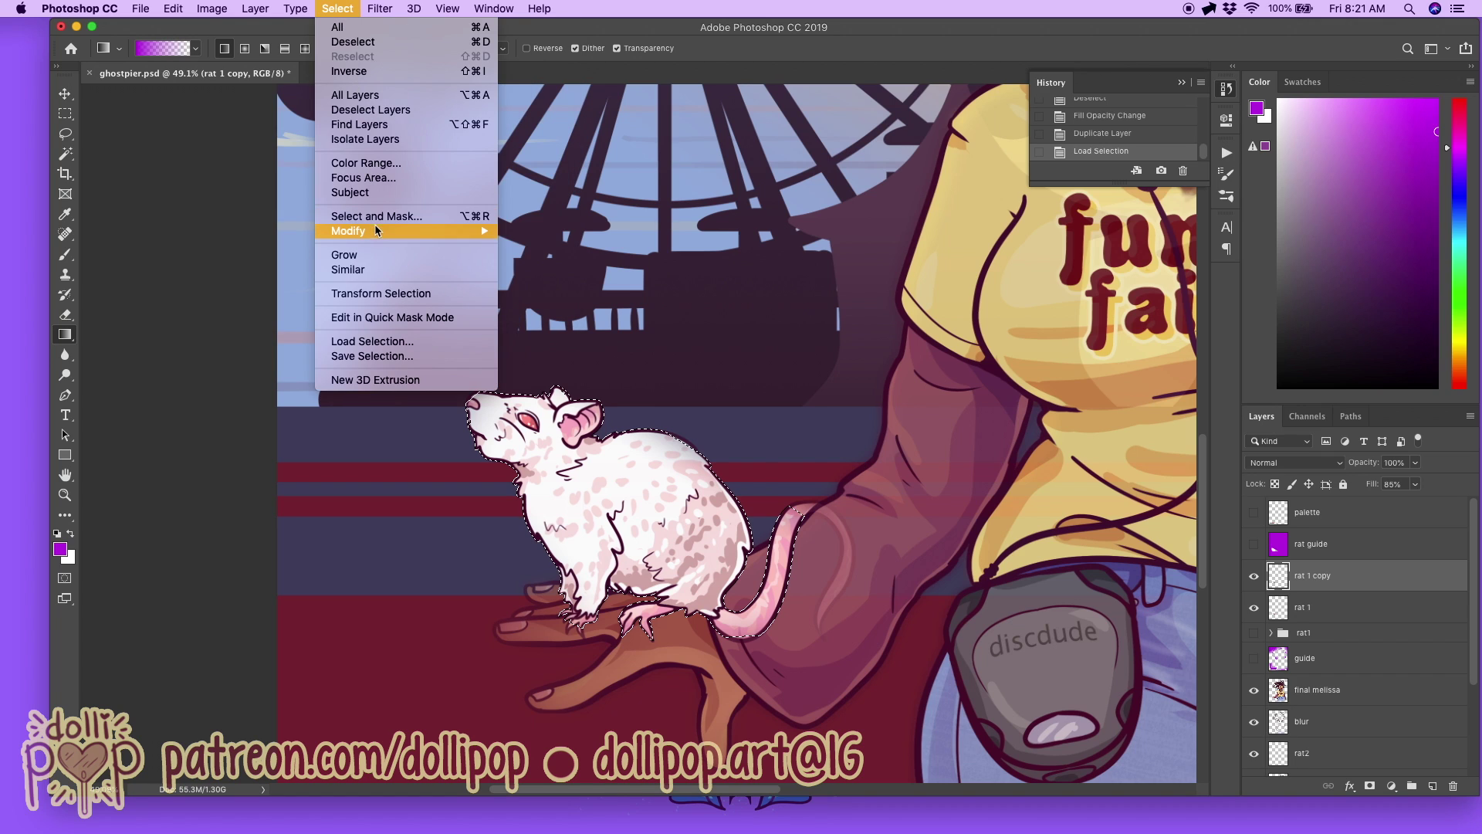
{"action": "mouse_move", "coordinate": [376, 230]}
{"action": "left_click", "coordinate": [571, 275]}
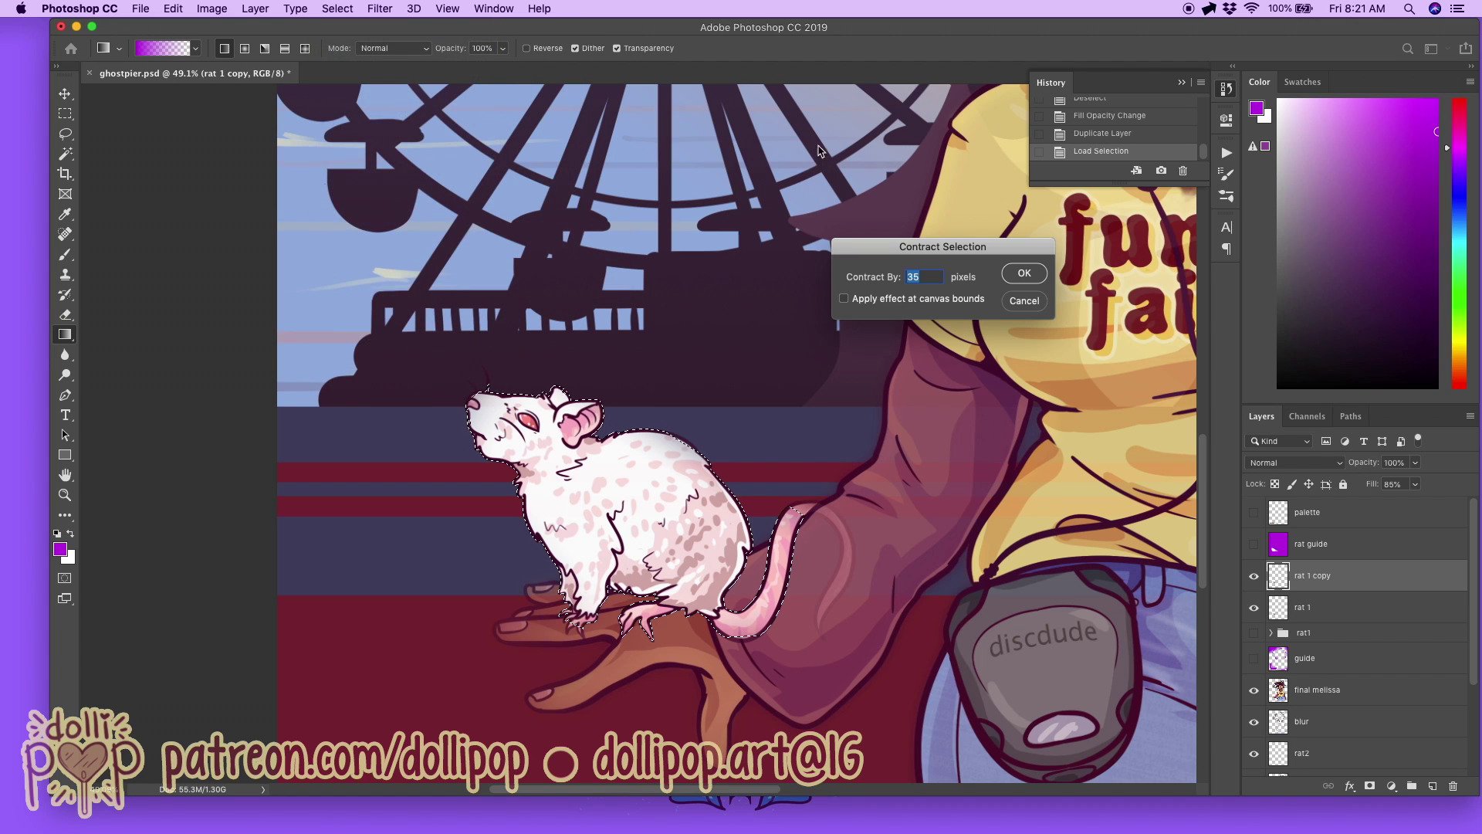
{"action": "left_click", "coordinate": [1024, 273]}
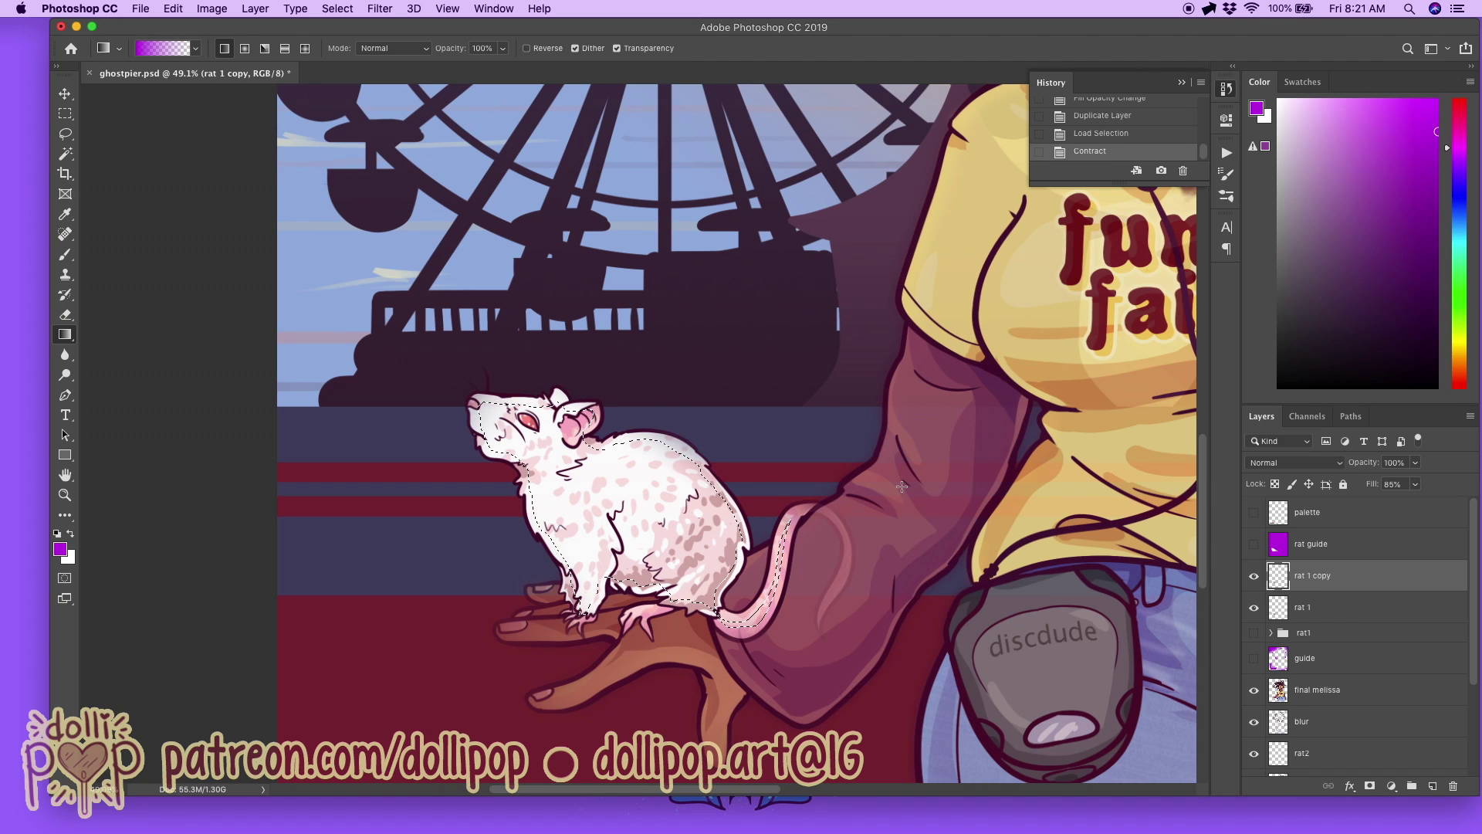
{"action": "key", "text": "Delete"}
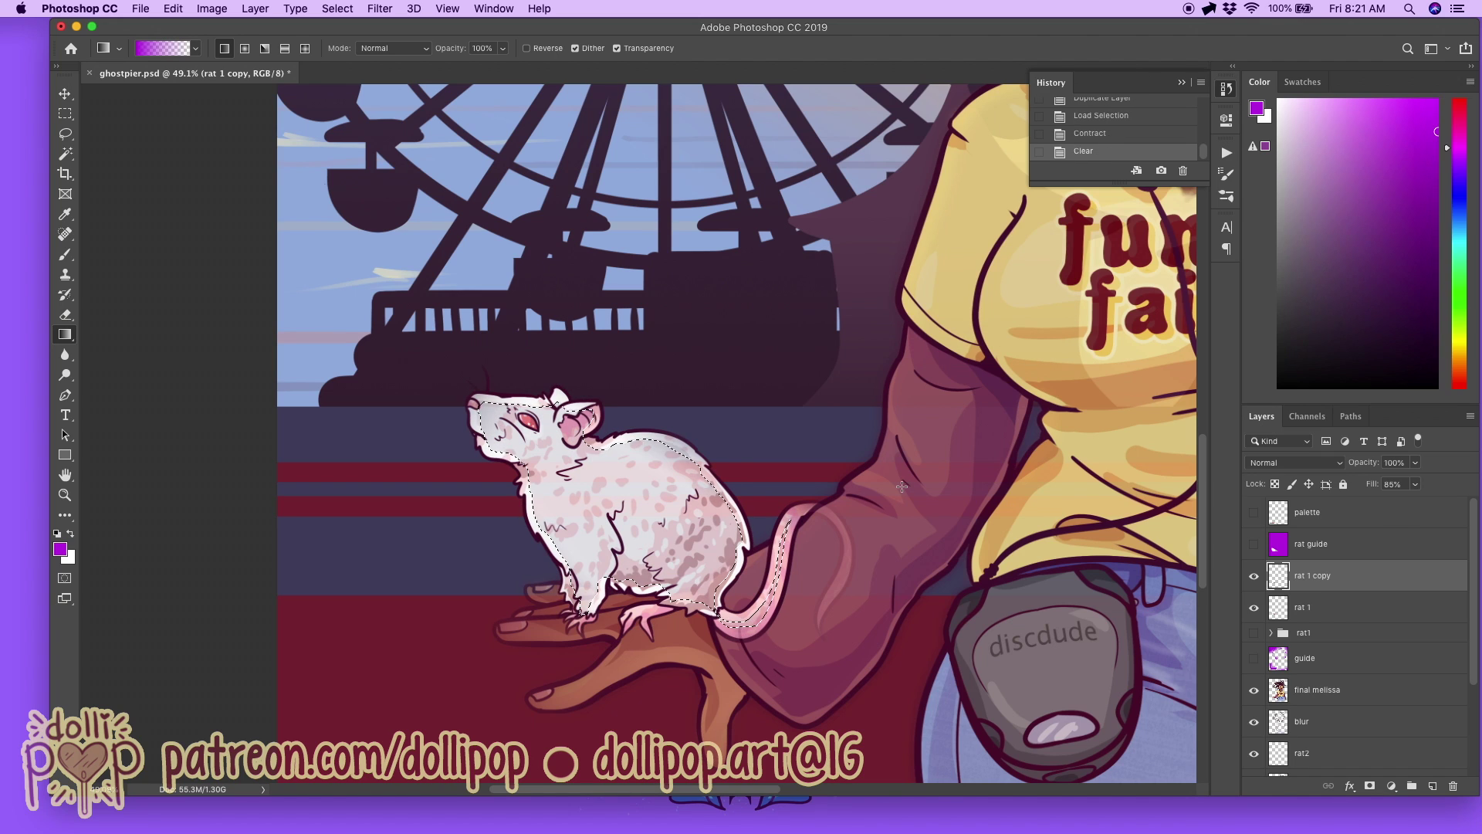
{"action": "key", "text": "cmd+d"}
Step: Apply a Gaussian Blur with a 13.4-pixel radius to the rat 1 copy layer and move it below rat 1
{"action": "left_click", "coordinate": [379, 9]}
{"action": "mouse_move", "coordinate": [475, 190]}
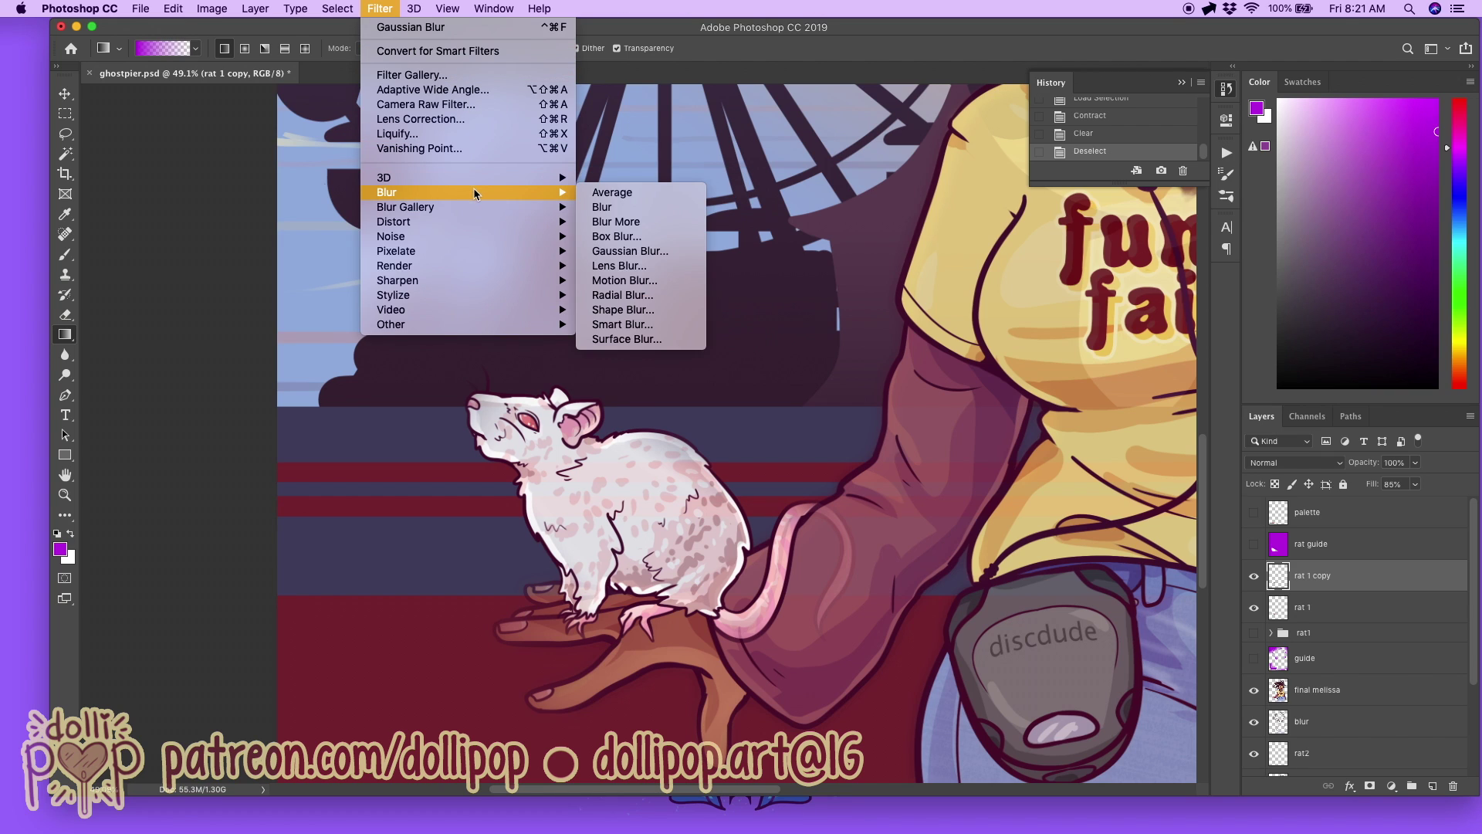
{"action": "left_click", "coordinate": [675, 252]}
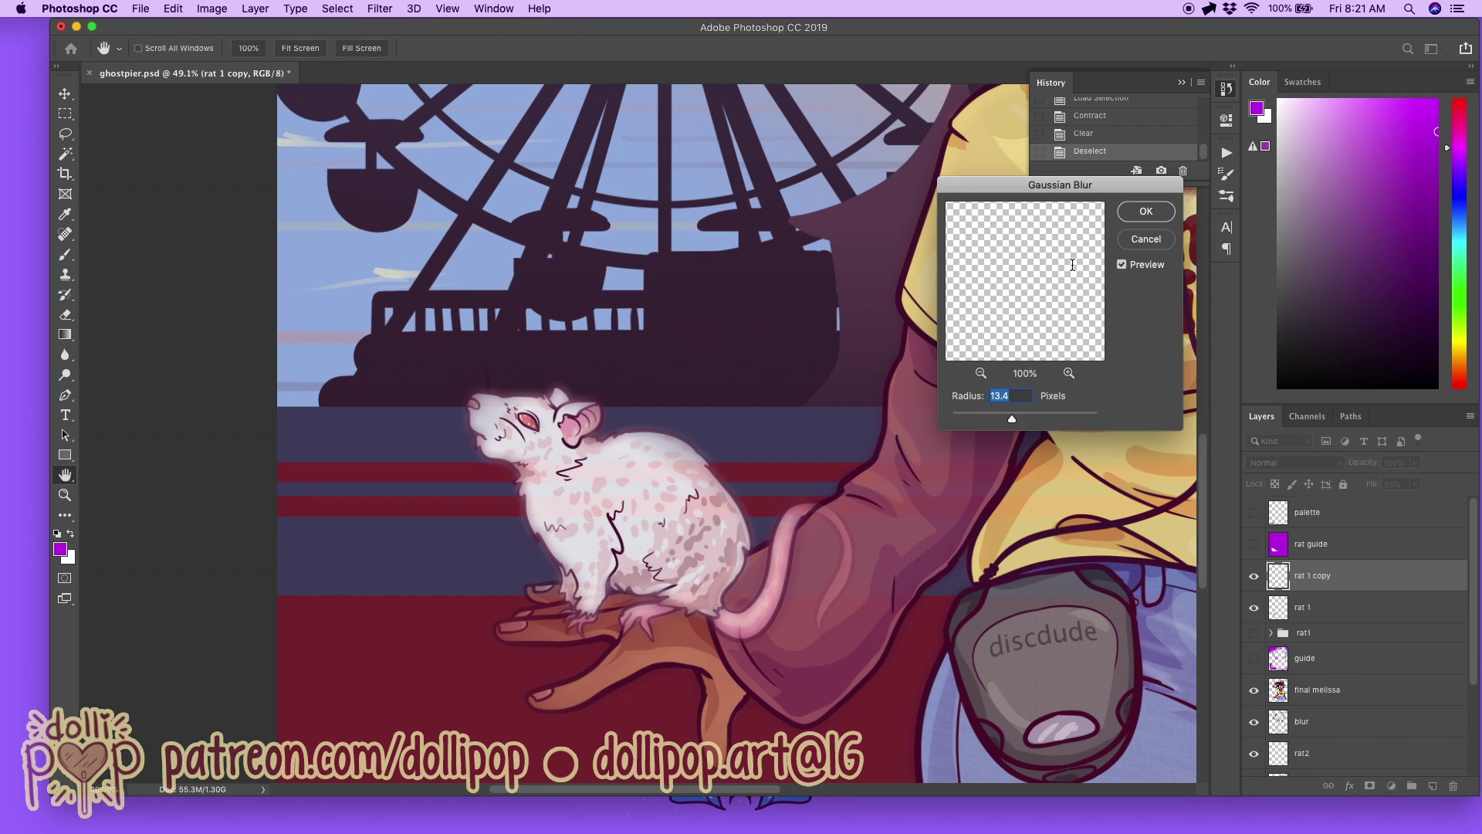
{"action": "left_click", "coordinate": [1159, 213]}
{"action": "left_click_drag", "start_coordinate": [1343, 575], "coordinate": [1361, 615]}
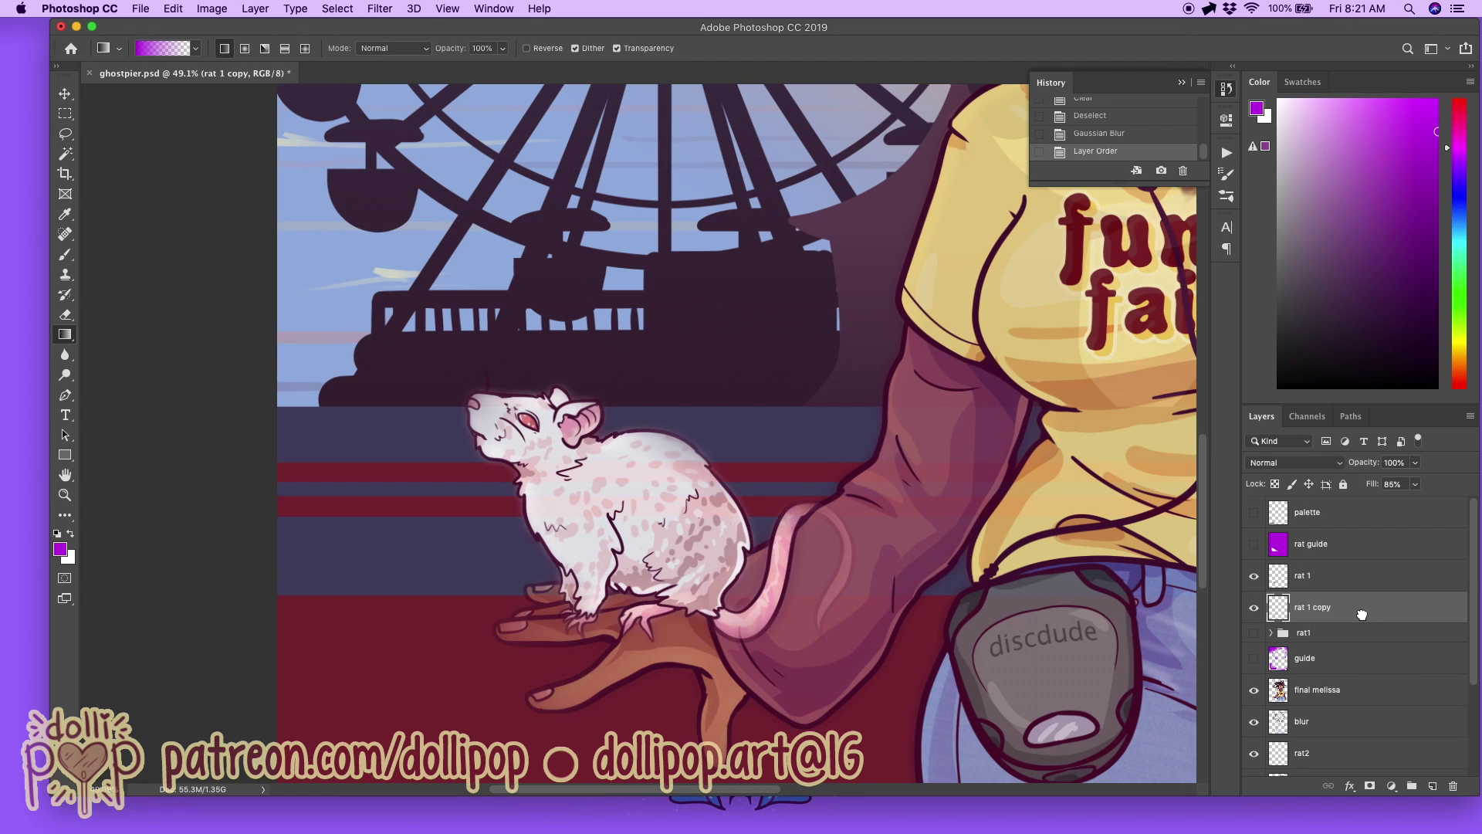
Step: Set the fill of the blurred rat 1 copy layer to 60%
{"action": "left_click", "coordinate": [1416, 484]}
{"action": "left_click", "coordinate": [1392, 484]}
{"action": "type", "text": "60"}
{"action": "key", "text": "Return"}
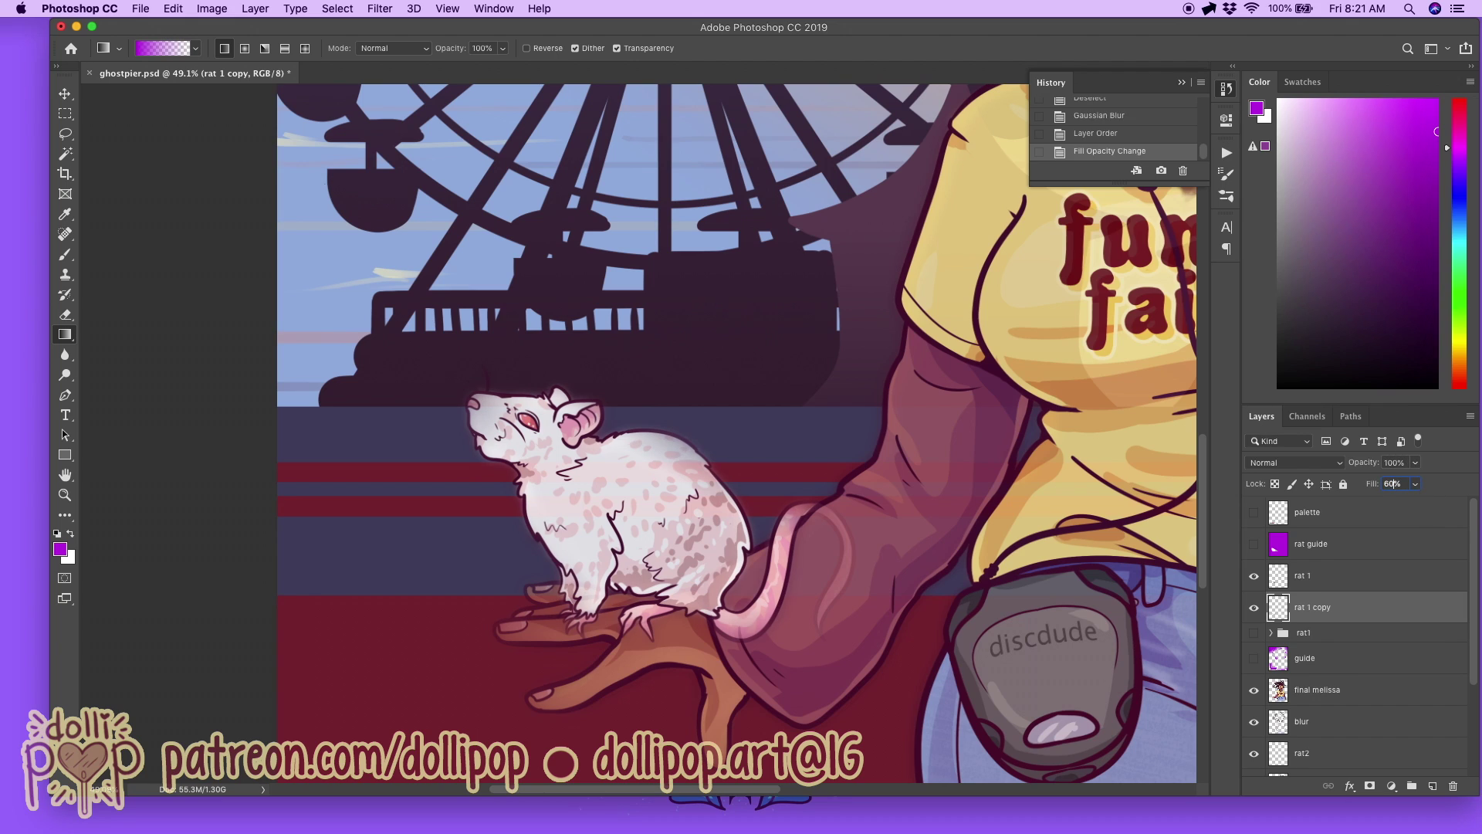
Step: Review the full illustration with the blurred rat outline, then look through the lower part of the layer list
{"action": "left_click", "coordinate": [65, 495]}
{"action": "left_click", "coordinate": [617, 543], "text": "alt"}
{"action": "left_click", "coordinate": [617, 543], "text": "alt"}
{"action": "left_click", "coordinate": [617, 542], "text": "alt"}
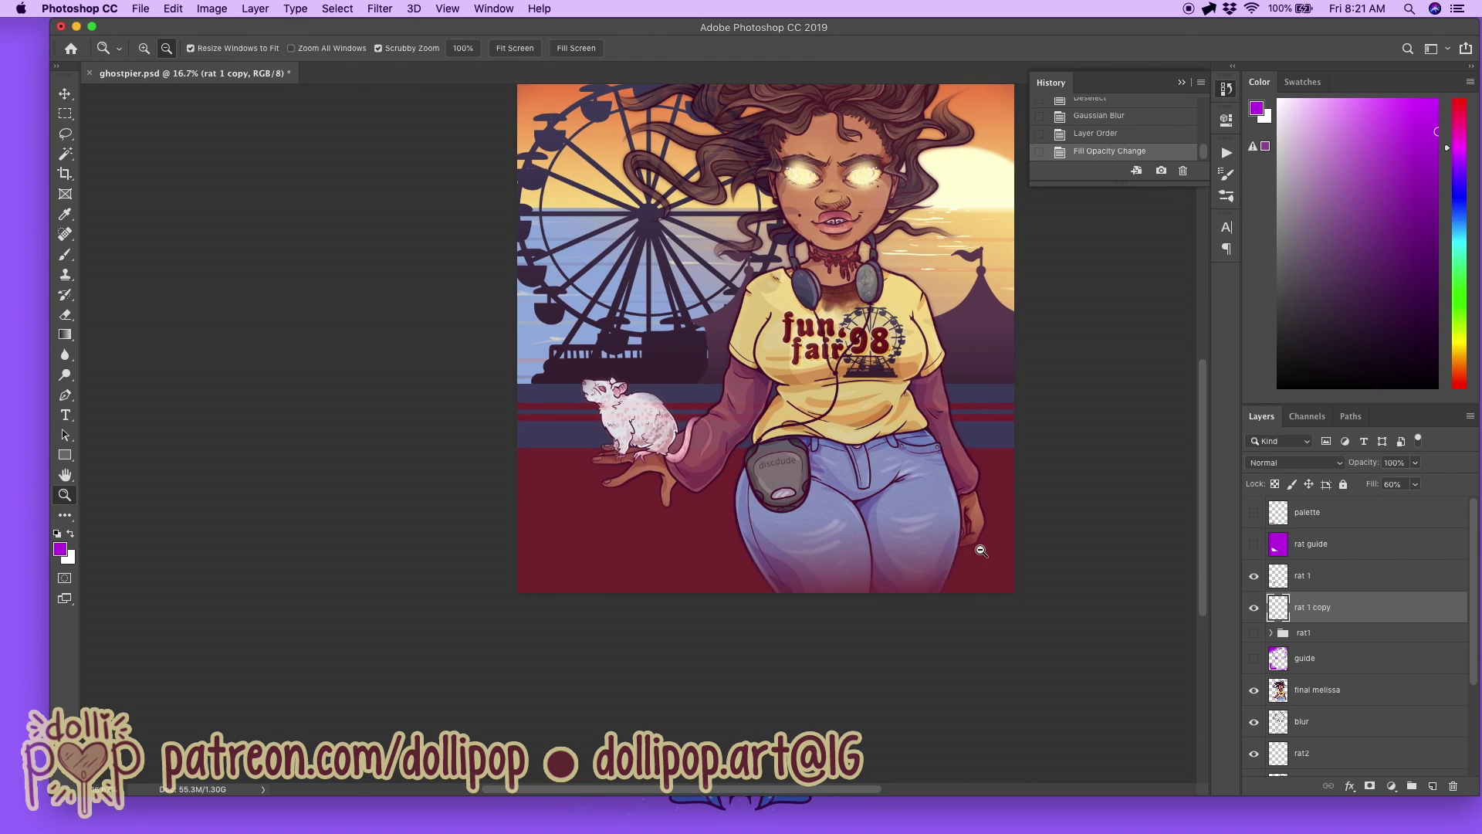
{"action": "scroll", "coordinate": [986, 541], "scroll_direction": "left", "scroll_amount": 2}
{"action": "key", "text": "super+0"}
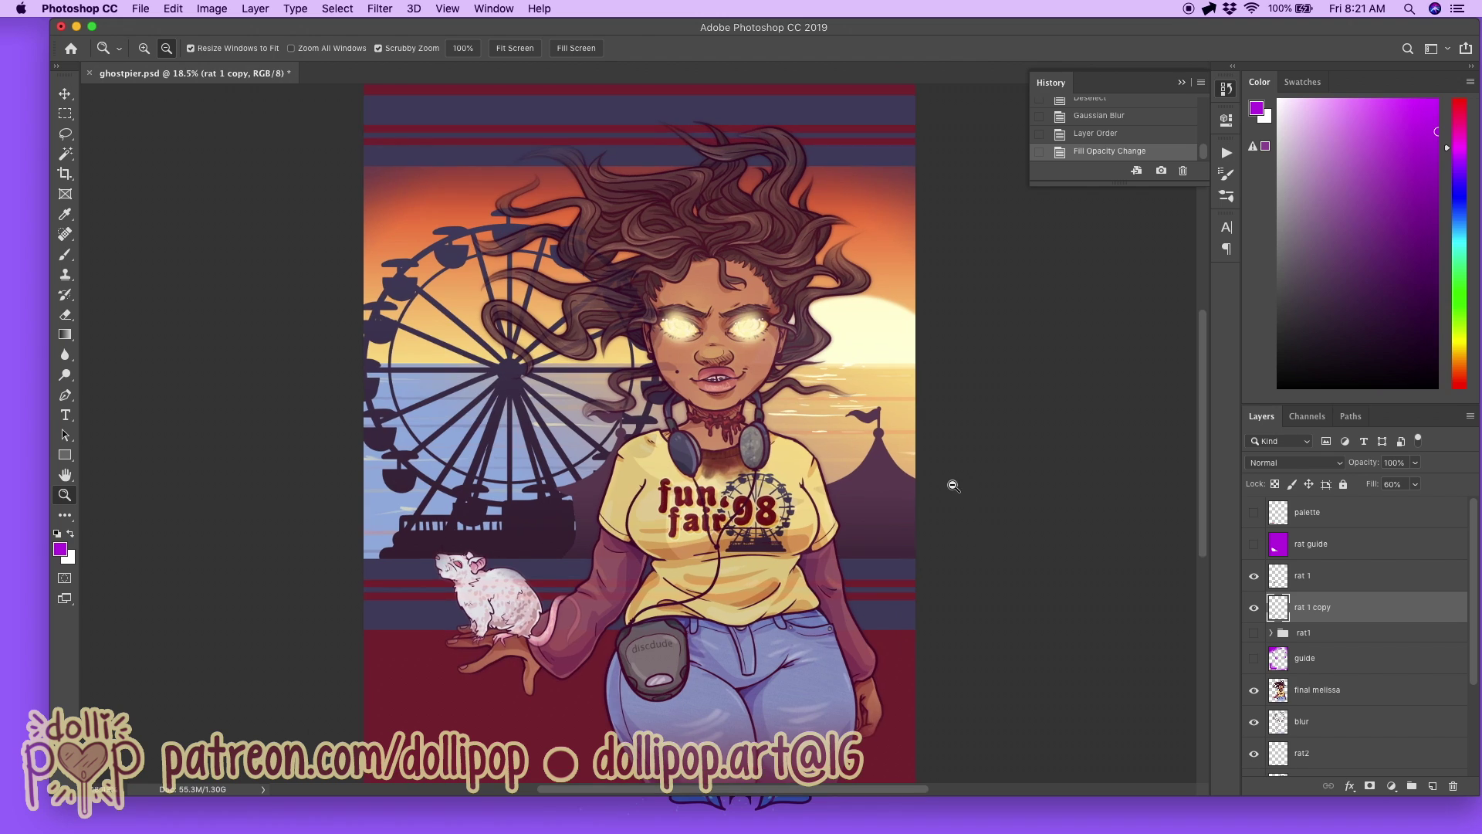
{"action": "scroll", "coordinate": [774, 618], "scroll_direction": "down", "scroll_amount": 2}
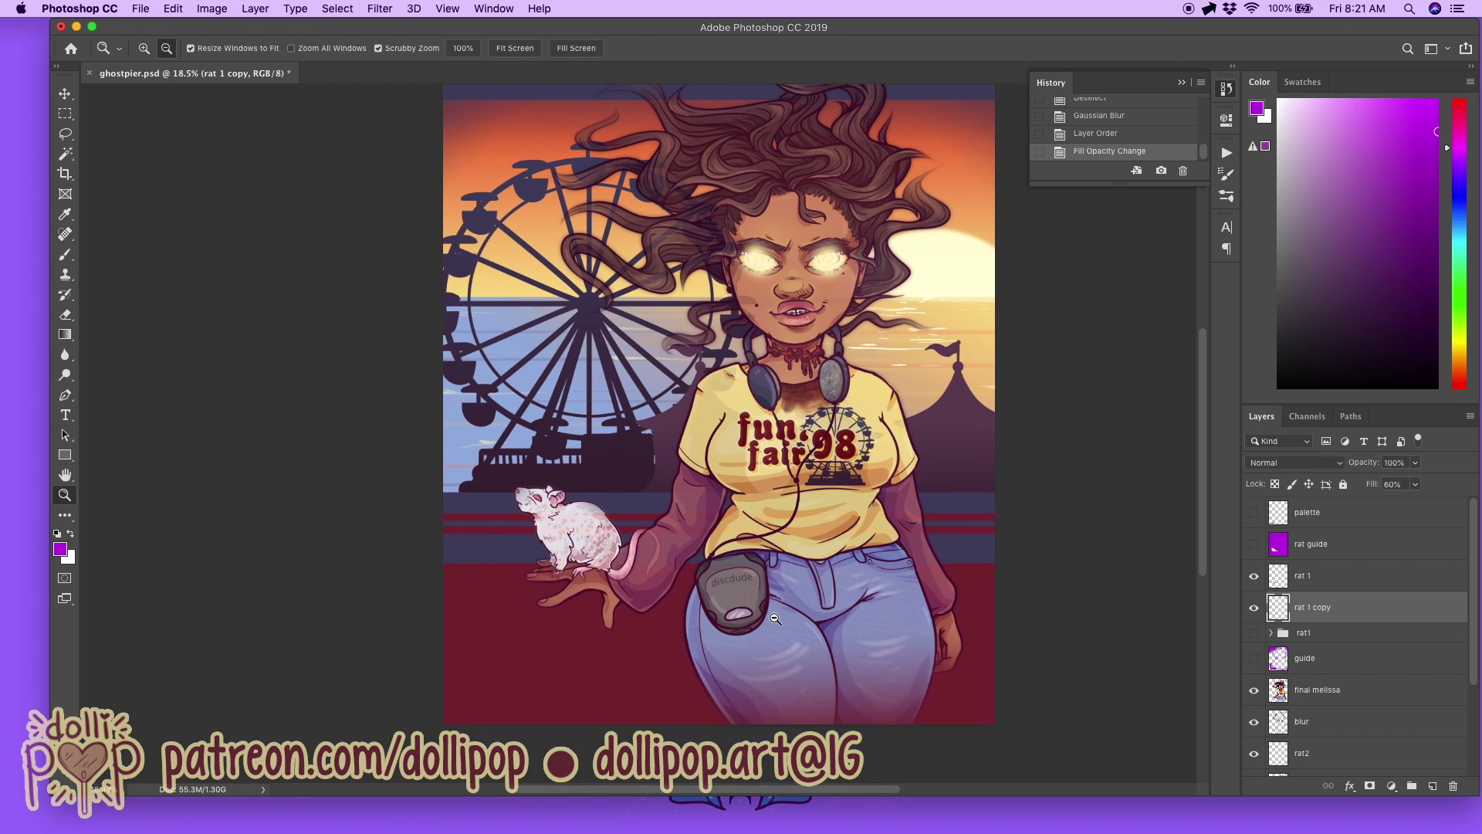
{"action": "scroll", "coordinate": [1229, 664], "scroll_direction": "up", "scroll_amount": 2}
{"action": "scroll", "coordinate": [1436, 629], "scroll_direction": "down", "scroll_amount": 3}
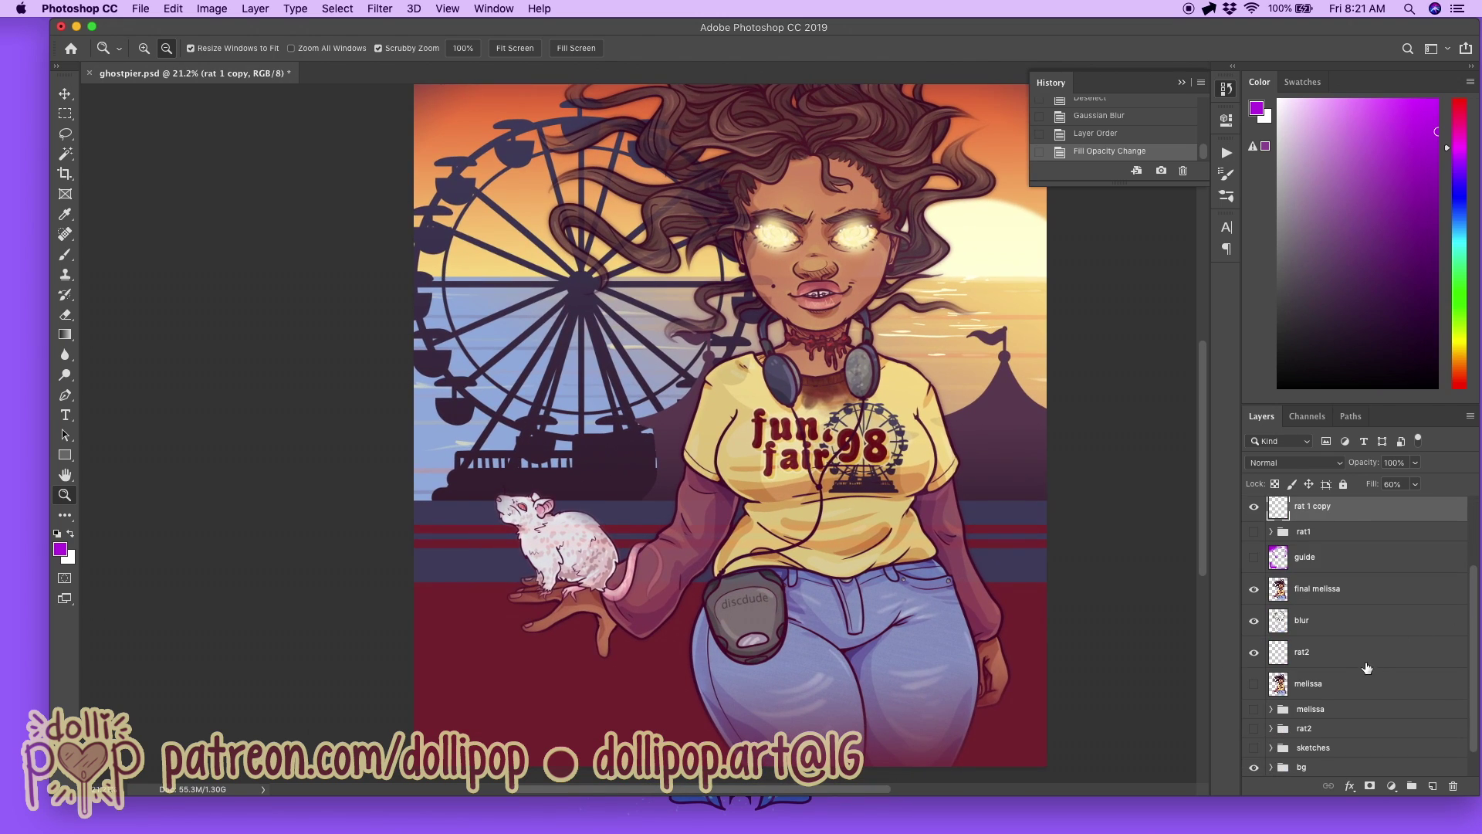
Step: Raise the fill of the rat2 layer to 100%
{"action": "left_click", "coordinate": [1338, 622]}
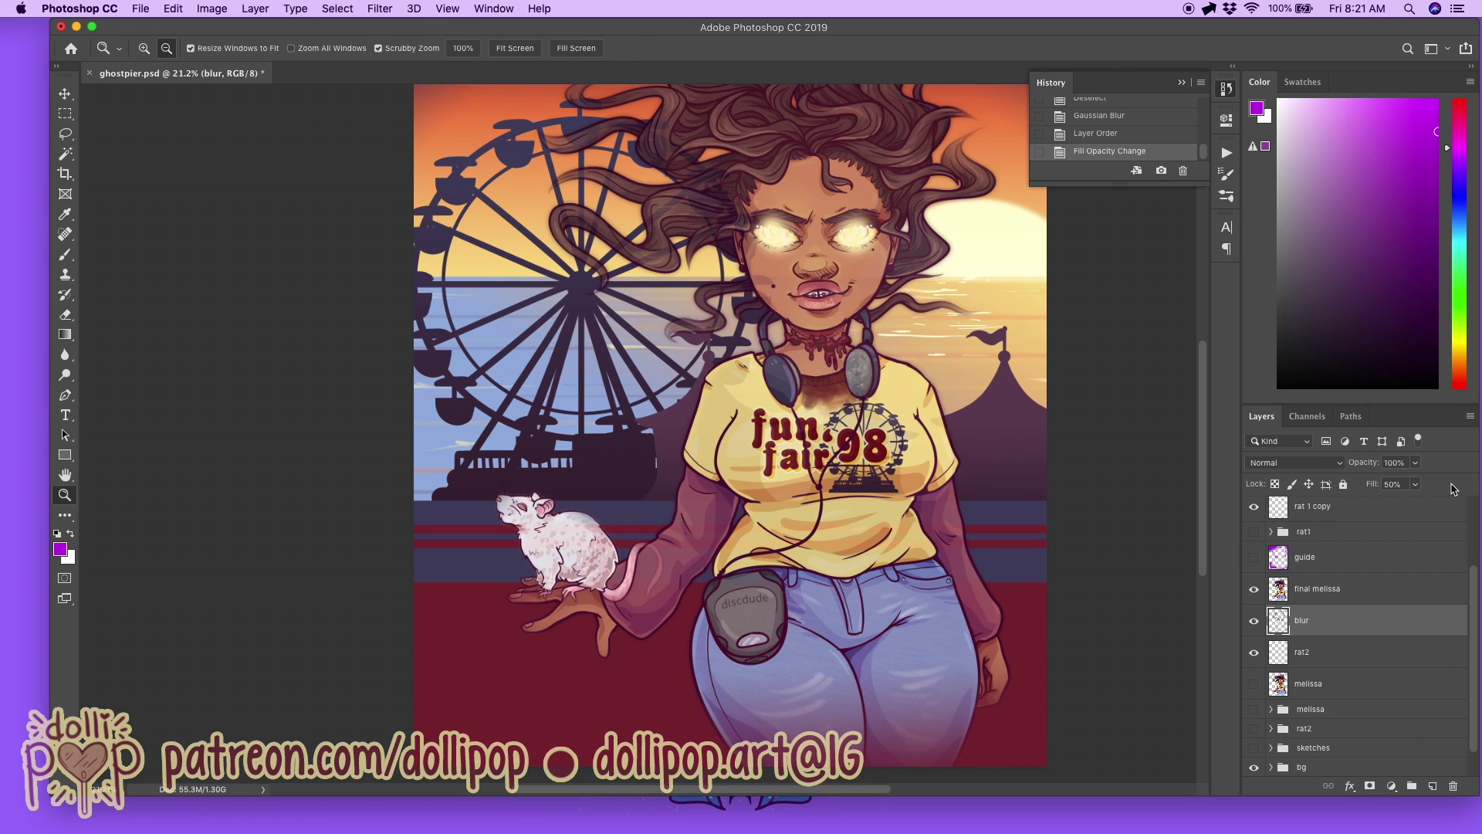
{"action": "left_click", "coordinate": [1378, 655]}
{"action": "left_click", "coordinate": [1416, 484]}
{"action": "left_click_drag", "start_coordinate": [1387, 507], "coordinate": [1480, 503]}
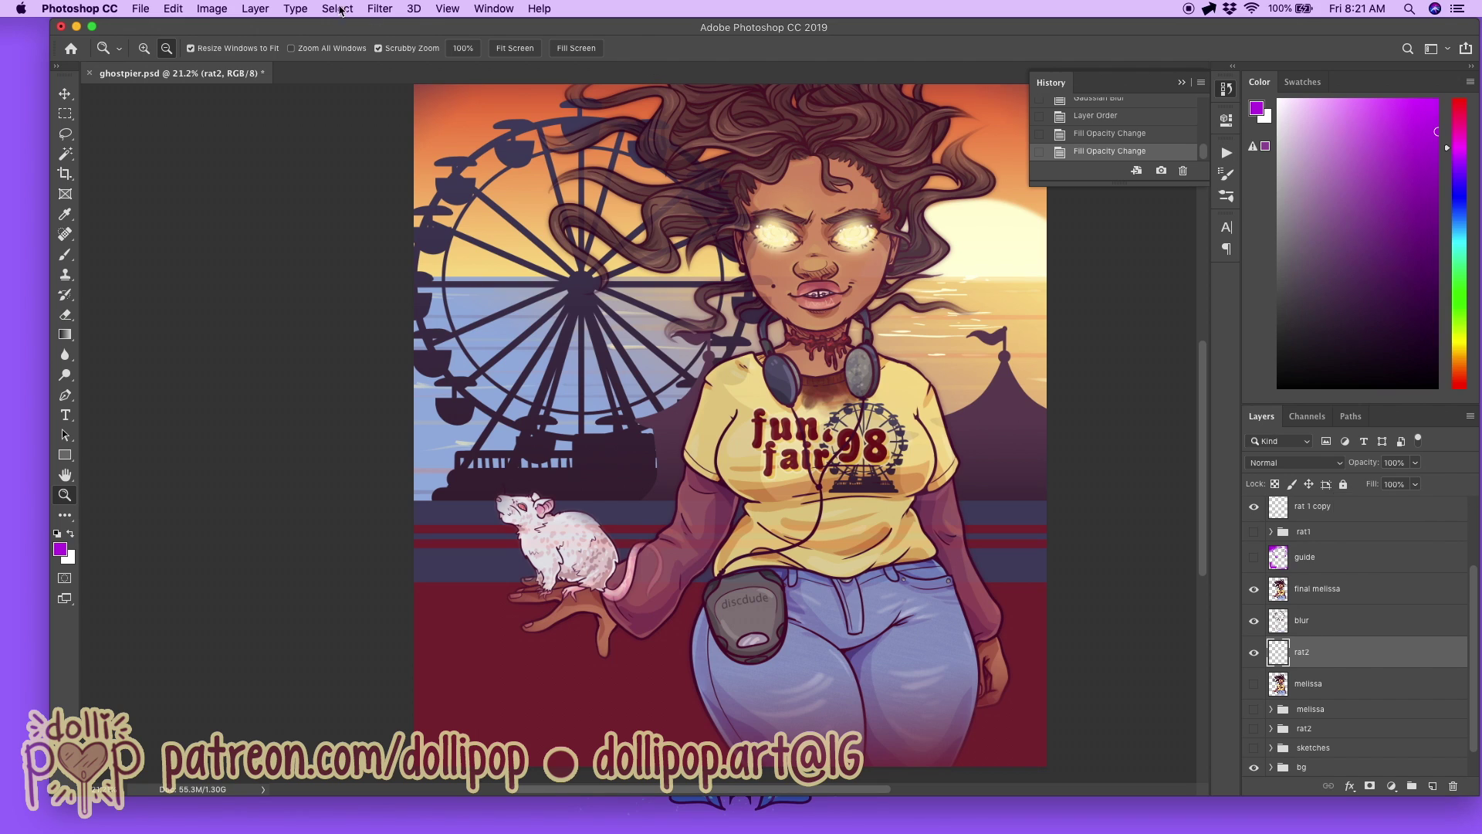
Step: Apply a Gaussian Blur to the rat2 layer, lowering the radius slightly from the preset value
{"action": "left_click", "coordinate": [379, 8]}
{"action": "mouse_move", "coordinate": [447, 195]}
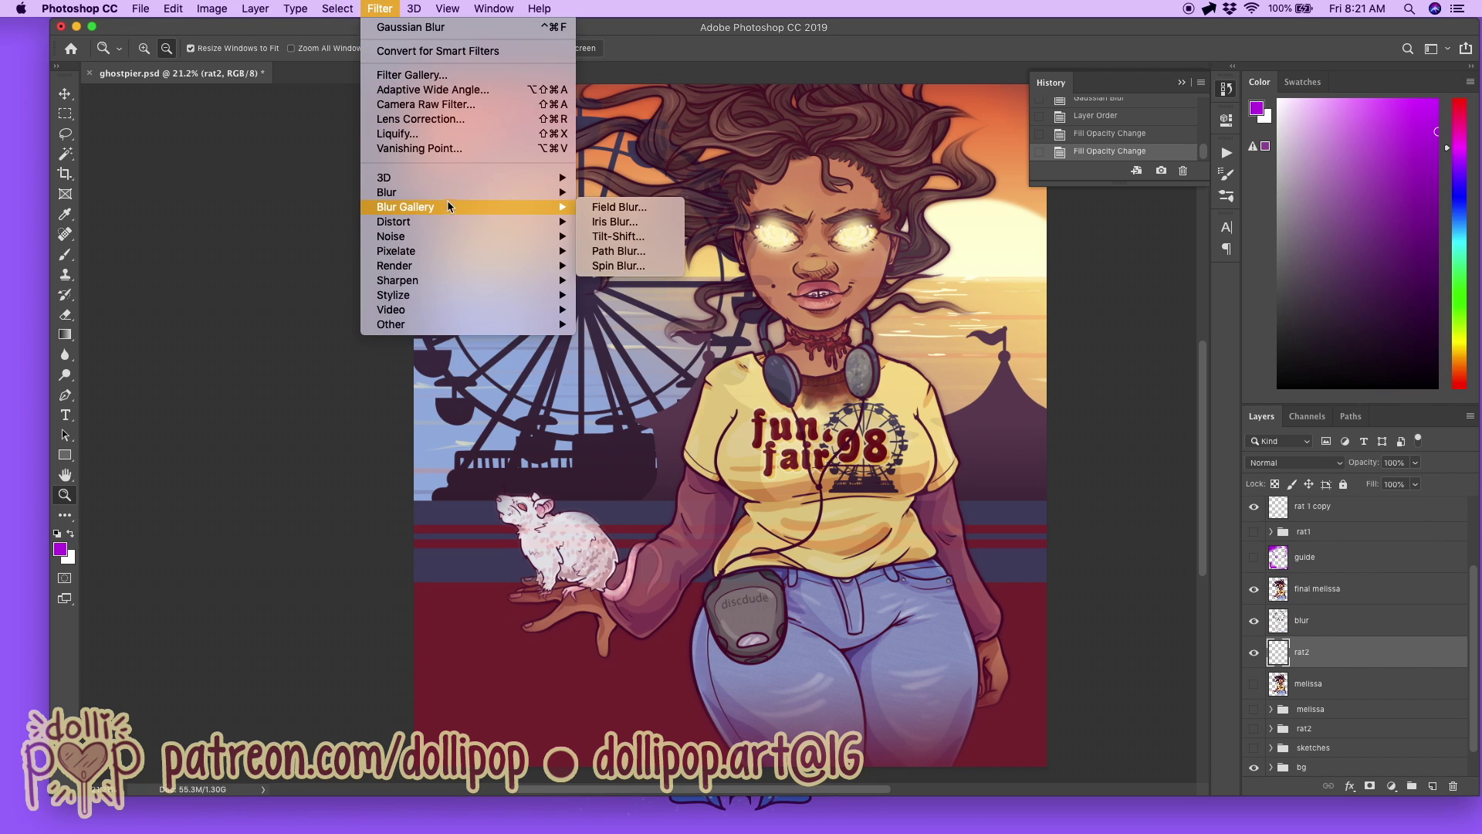
{"action": "left_click", "coordinate": [630, 250]}
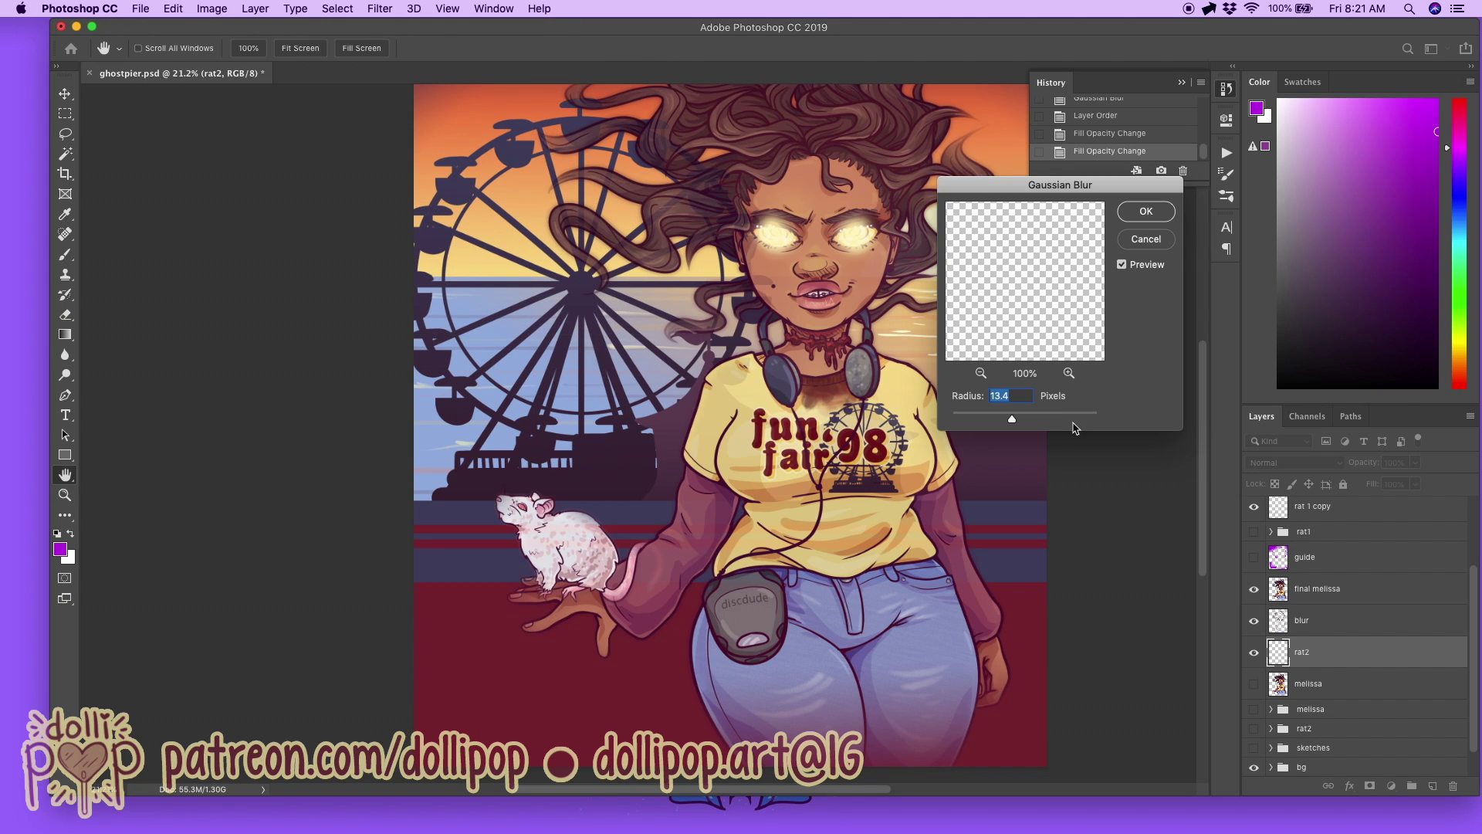
{"action": "left_click_drag", "start_coordinate": [1008, 420], "coordinate": [995, 419]}
{"action": "left_click", "coordinate": [1146, 212]}
Step: Examine the blurred rat and the whole illustration at several magnifications
{"action": "key", "text": "z"}
{"action": "left_click", "coordinate": [1106, 535], "text": "alt"}
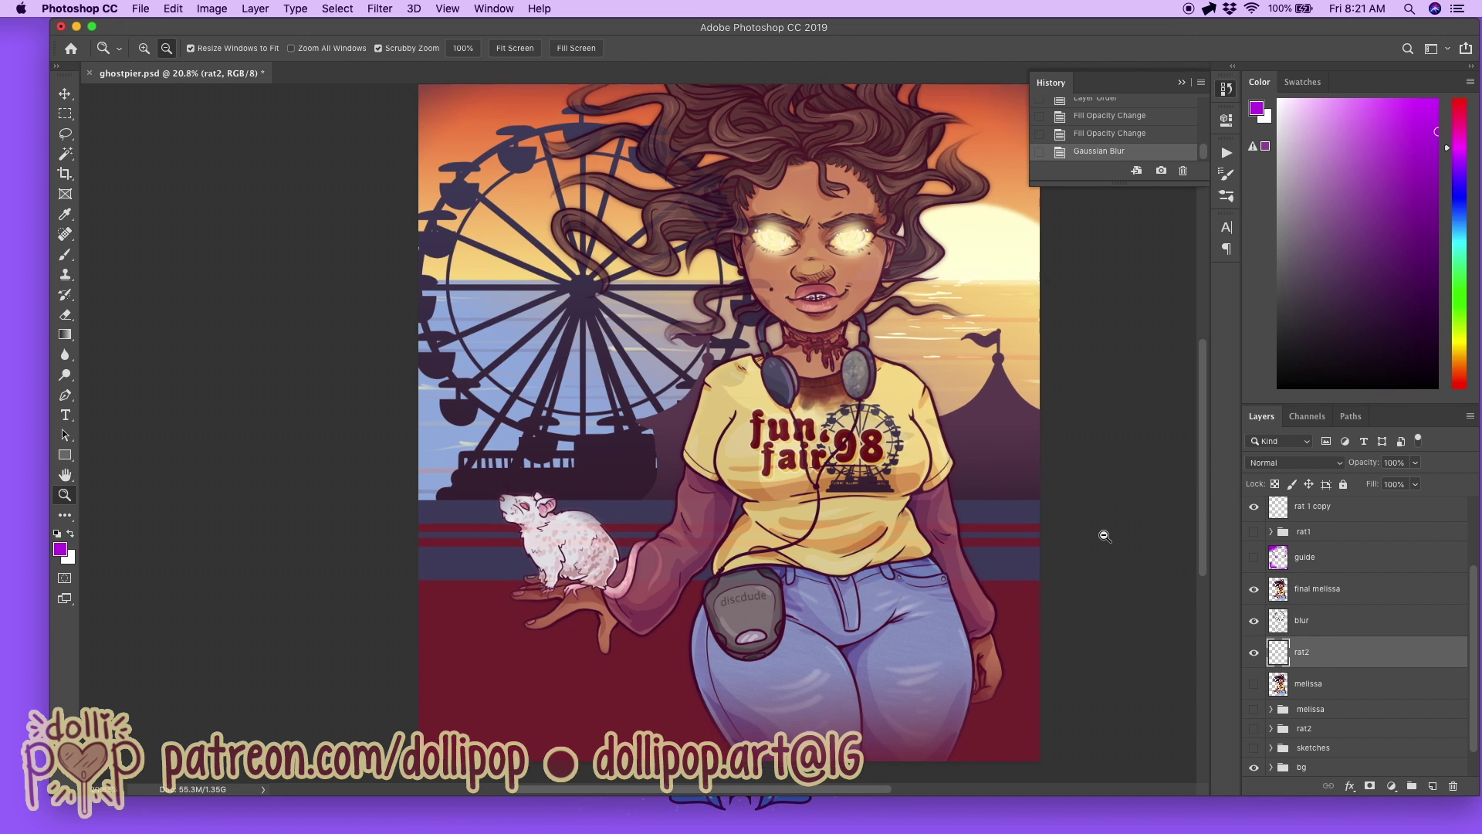
{"action": "key", "text": "super+0"}
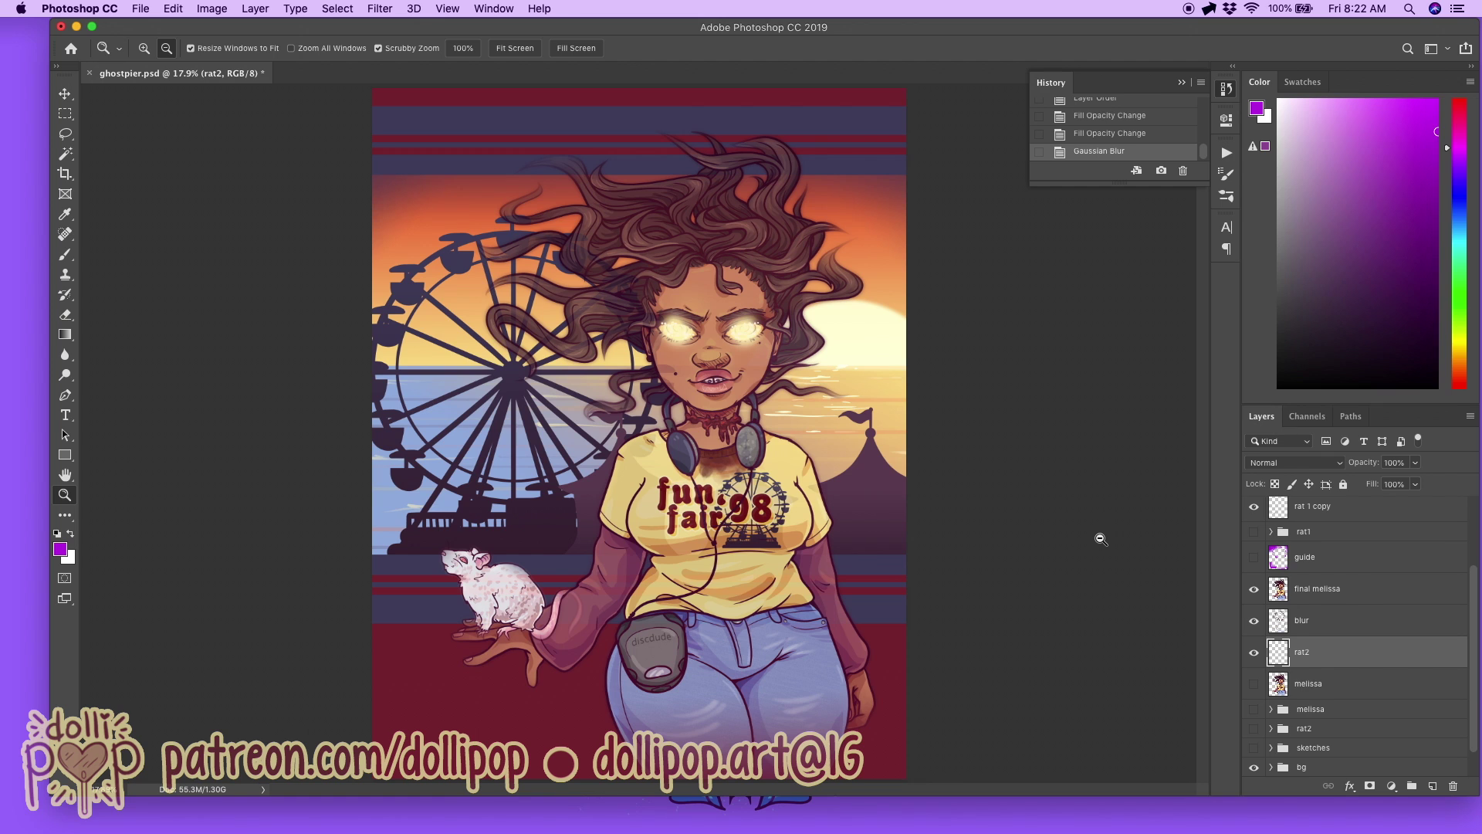
{"action": "key", "text": "super+plus"}
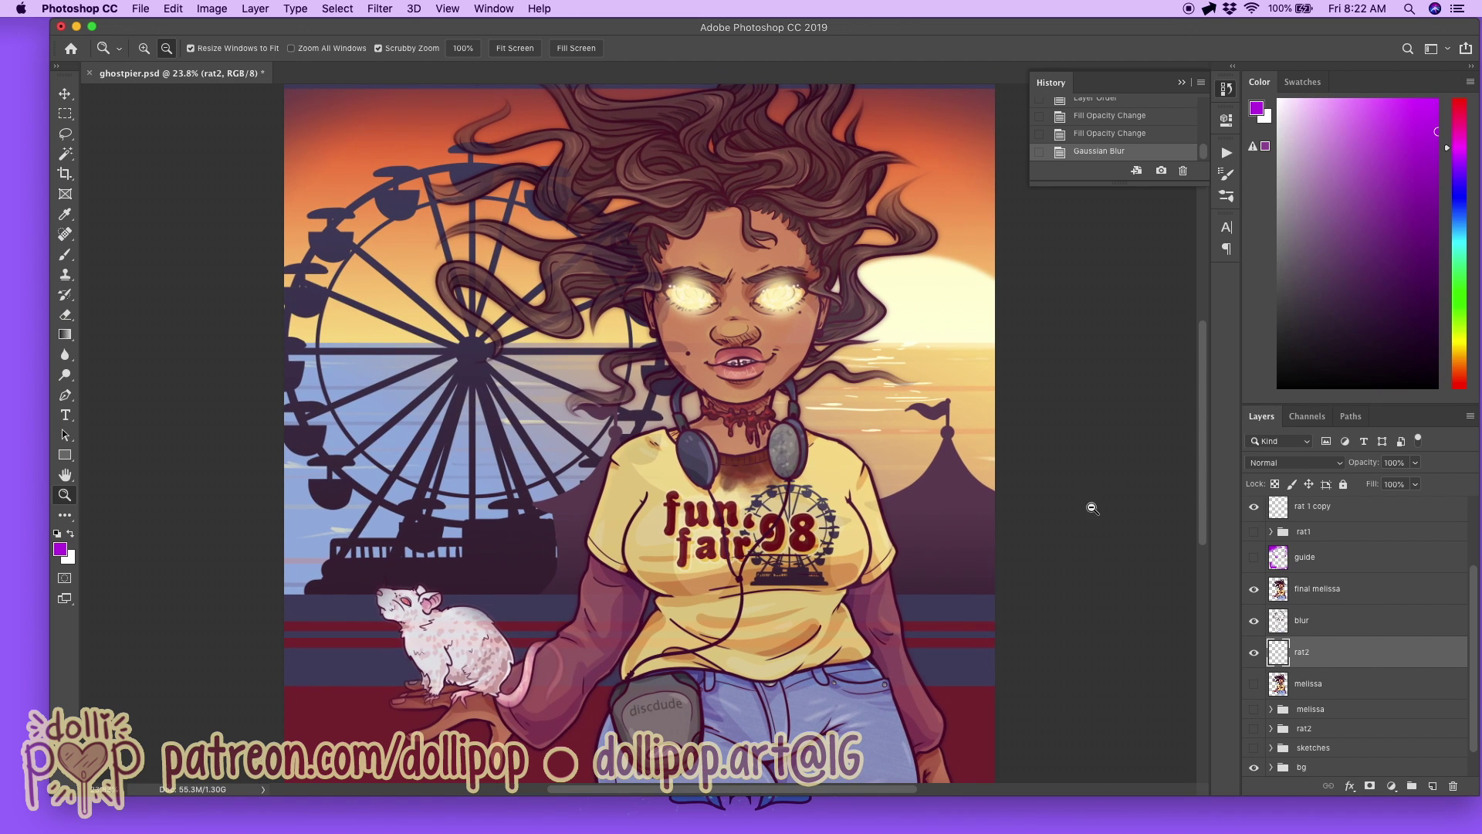
{"action": "key", "text": "super+0"}
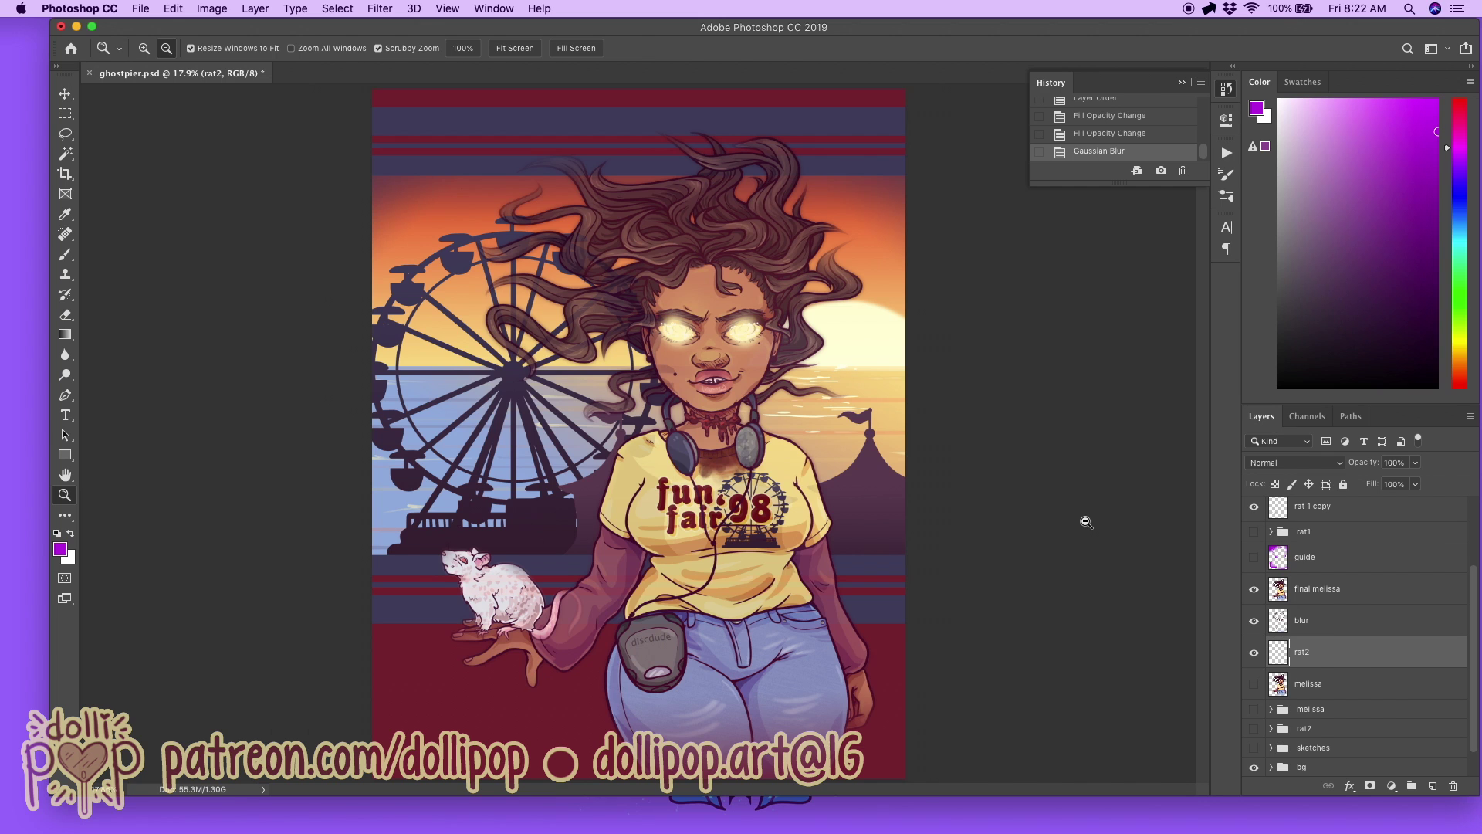
{"action": "key", "text": "super+plus"}
{"action": "key", "text": "super+minus"}
{"action": "key", "text": "super+minus"}
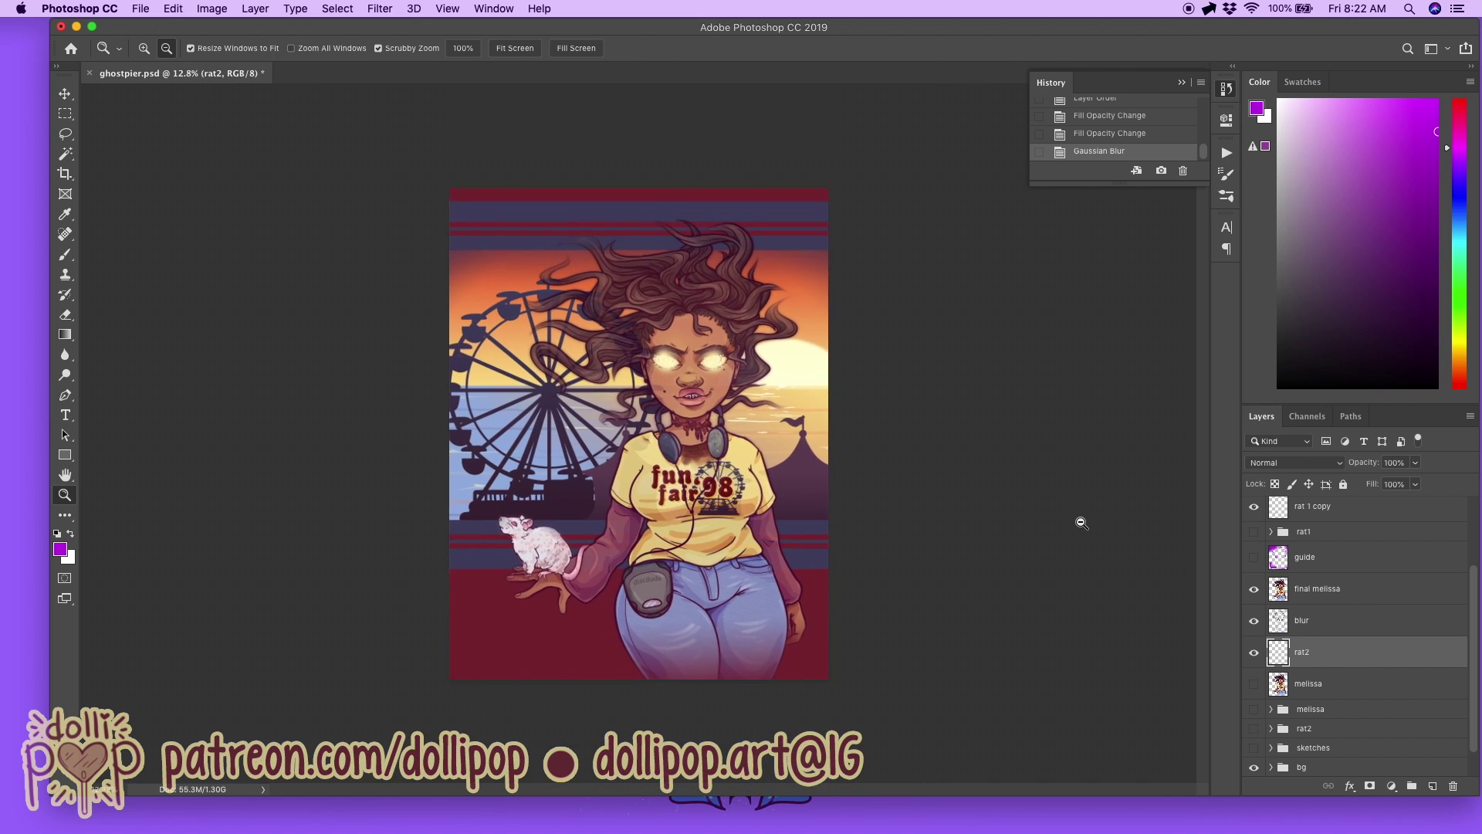
{"action": "key", "text": "super+plus"}
{"action": "scroll", "coordinate": [1081, 524], "scroll_direction": "up", "scroll_amount": 3}
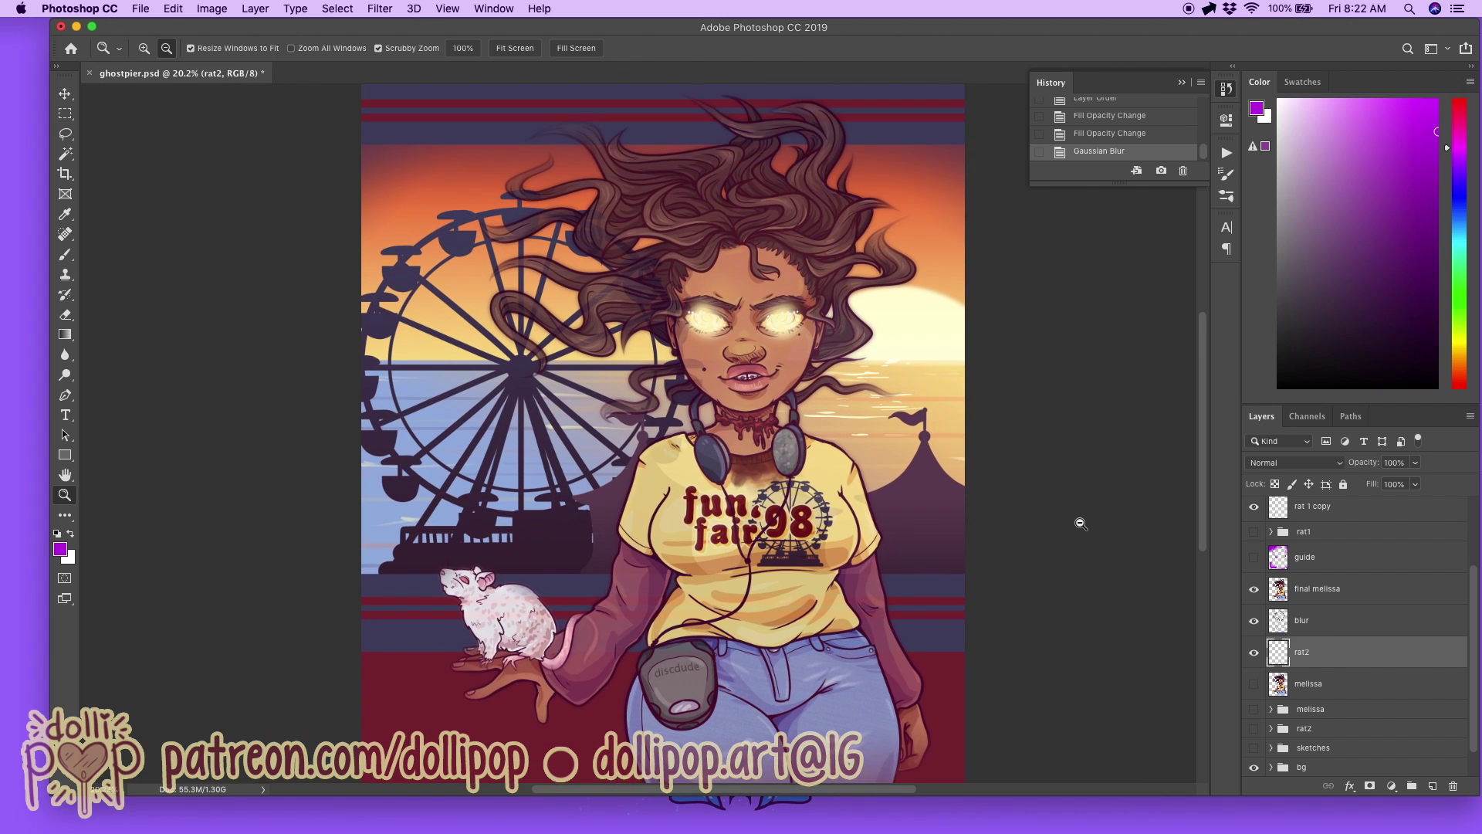
{"action": "scroll", "coordinate": [1081, 524], "scroll_direction": "down", "scroll_amount": 5}
{"action": "scroll", "coordinate": [1081, 525], "scroll_direction": "up", "scroll_amount": 1}
{"action": "scroll", "coordinate": [1081, 524], "scroll_direction": "up", "scroll_amount": 2}
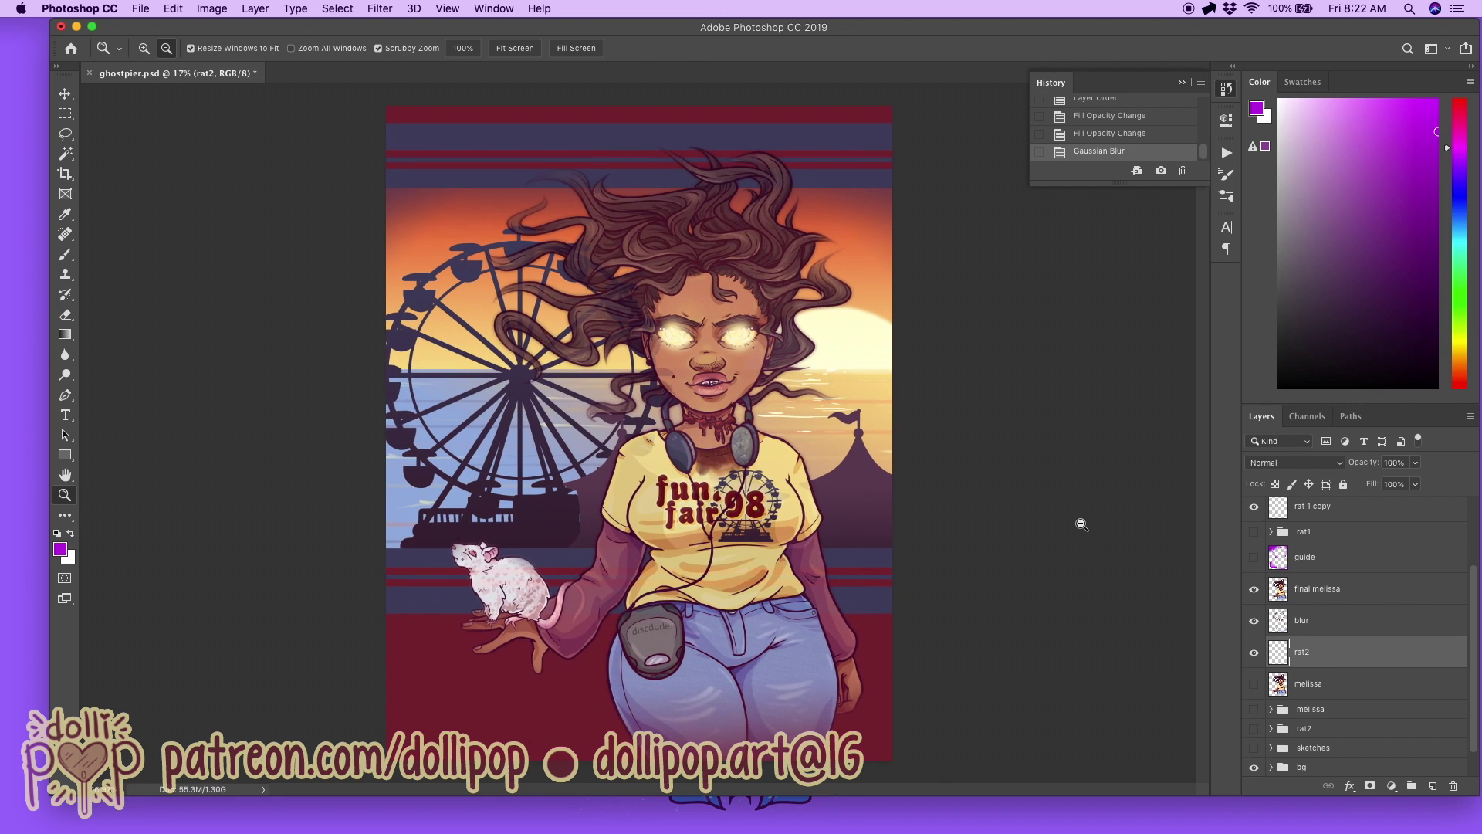
Step: Rename the rat 1 copy layer as rat blur
{"action": "scroll", "coordinate": [1414, 619], "scroll_direction": "up", "scroll_amount": 3}
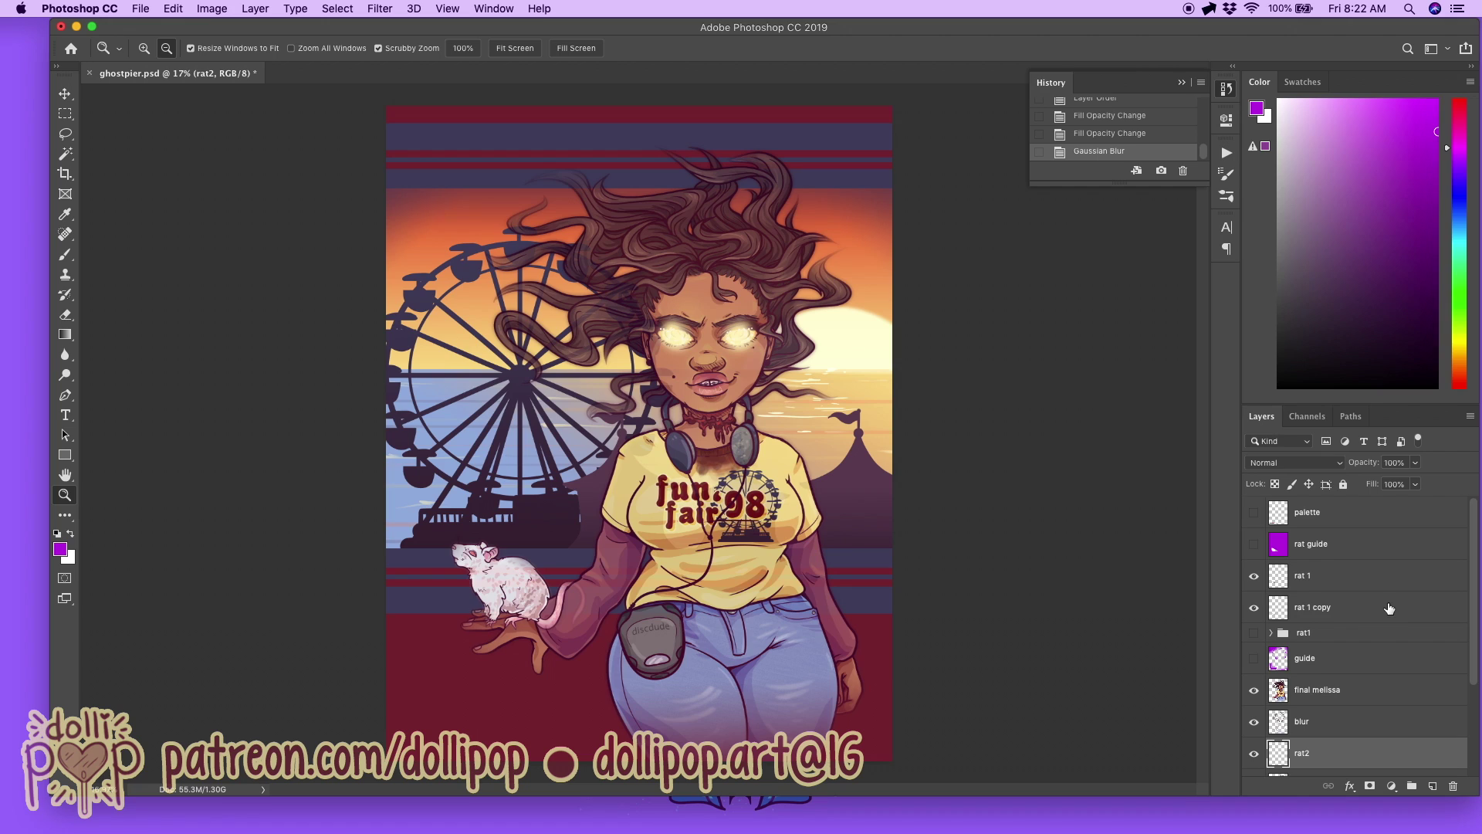
{"action": "double_click", "coordinate": [1314, 608]}
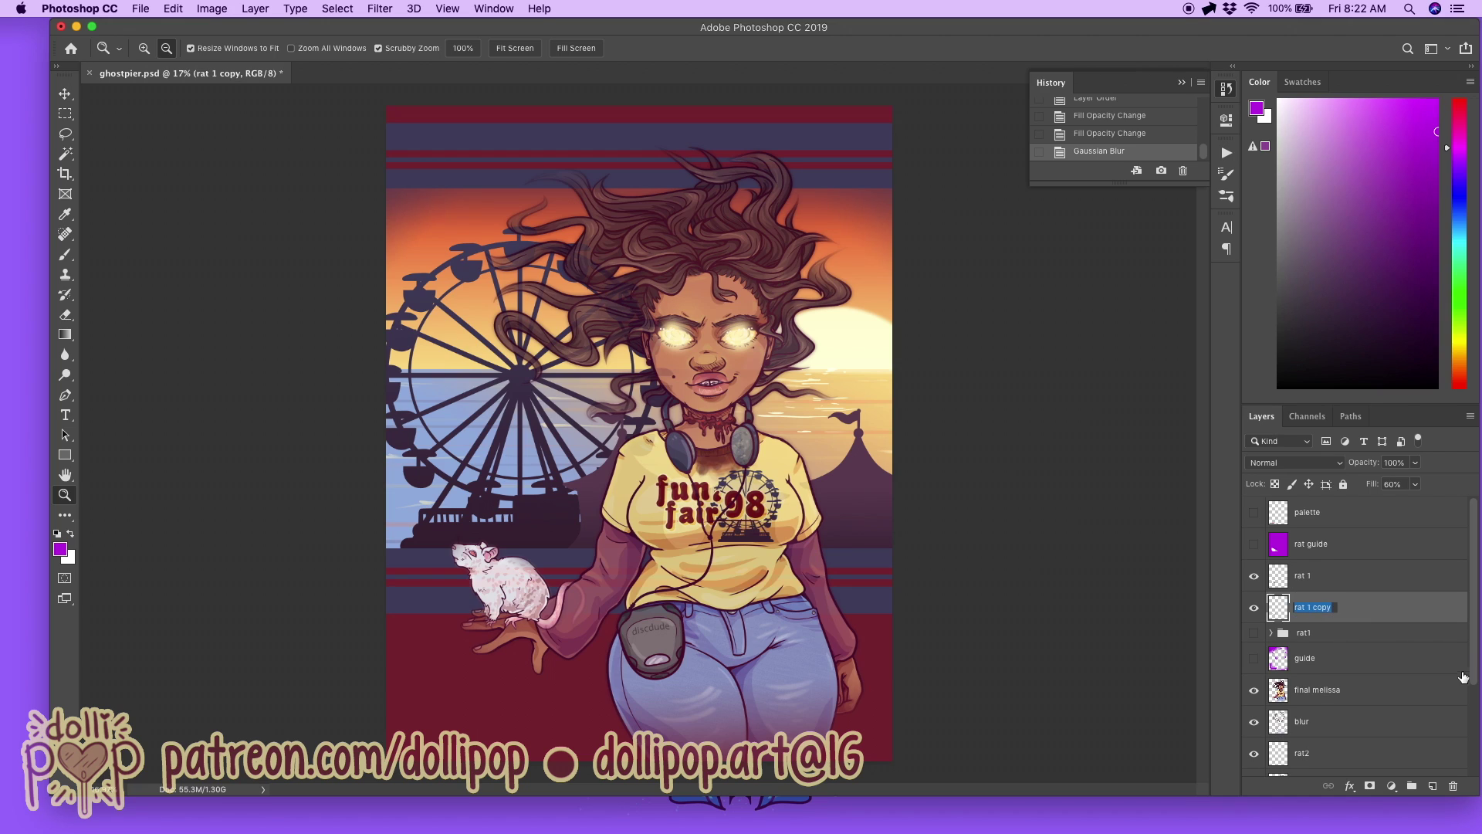
{"action": "type", "text": "blur"}
{"action": "key", "text": "Return"}
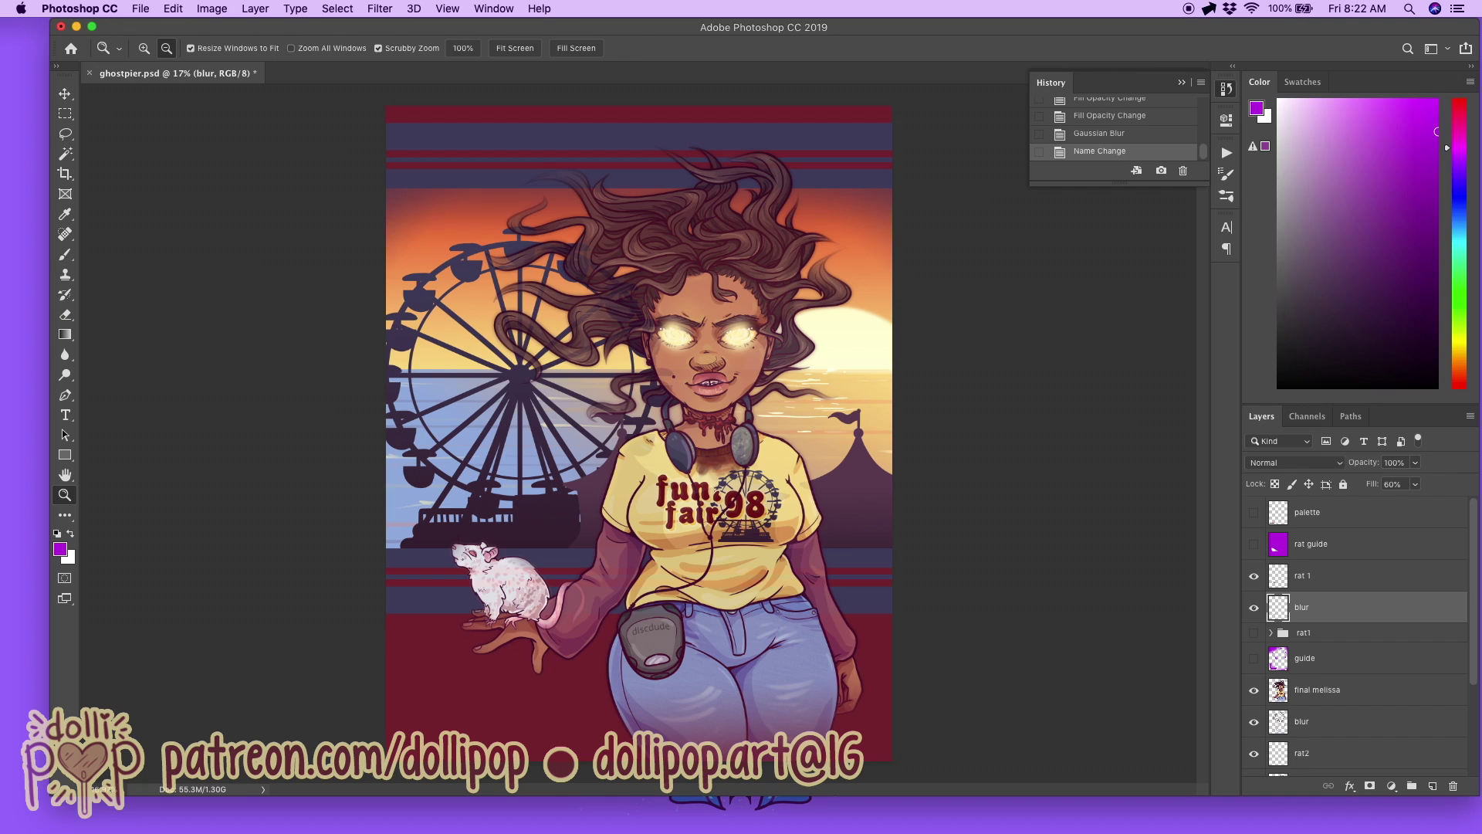
{"action": "double_click", "coordinate": [1300, 608]}
{"action": "type", "text": "rat blu"}
{"action": "key", "text": "BackSpace"}
{"action": "key", "text": "BackSpace"}
{"action": "key", "text": "BackSpace"}
{"action": "key", "text": "Return"}
Step: Move the hidden rat1 group down the layer stack to sit directly above the melissa group
{"action": "scroll", "coordinate": [1321, 639], "scroll_direction": "down", "scroll_amount": 3}
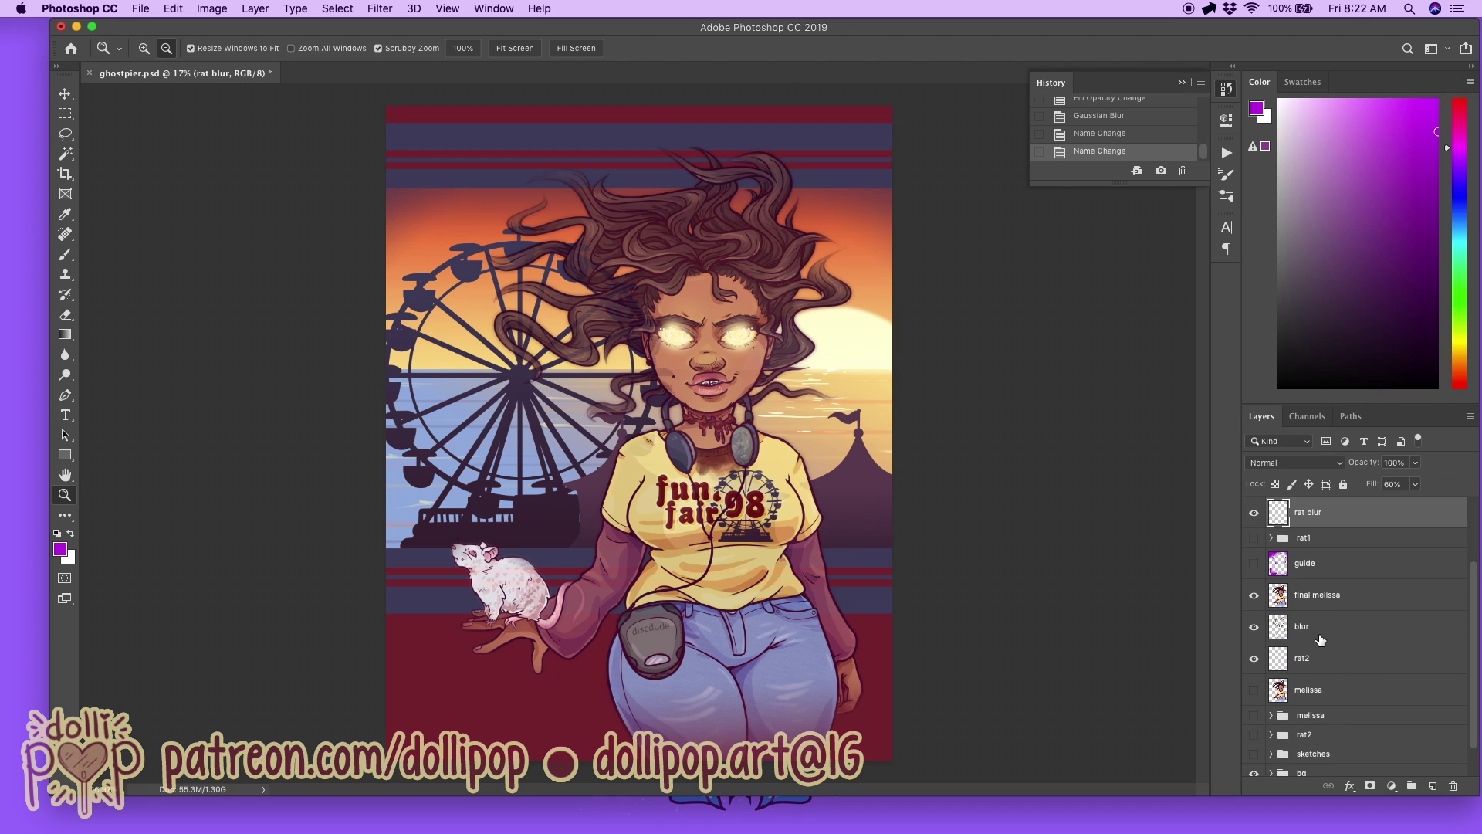
{"action": "left_click_drag", "start_coordinate": [1336, 589], "coordinate": [1389, 712]}
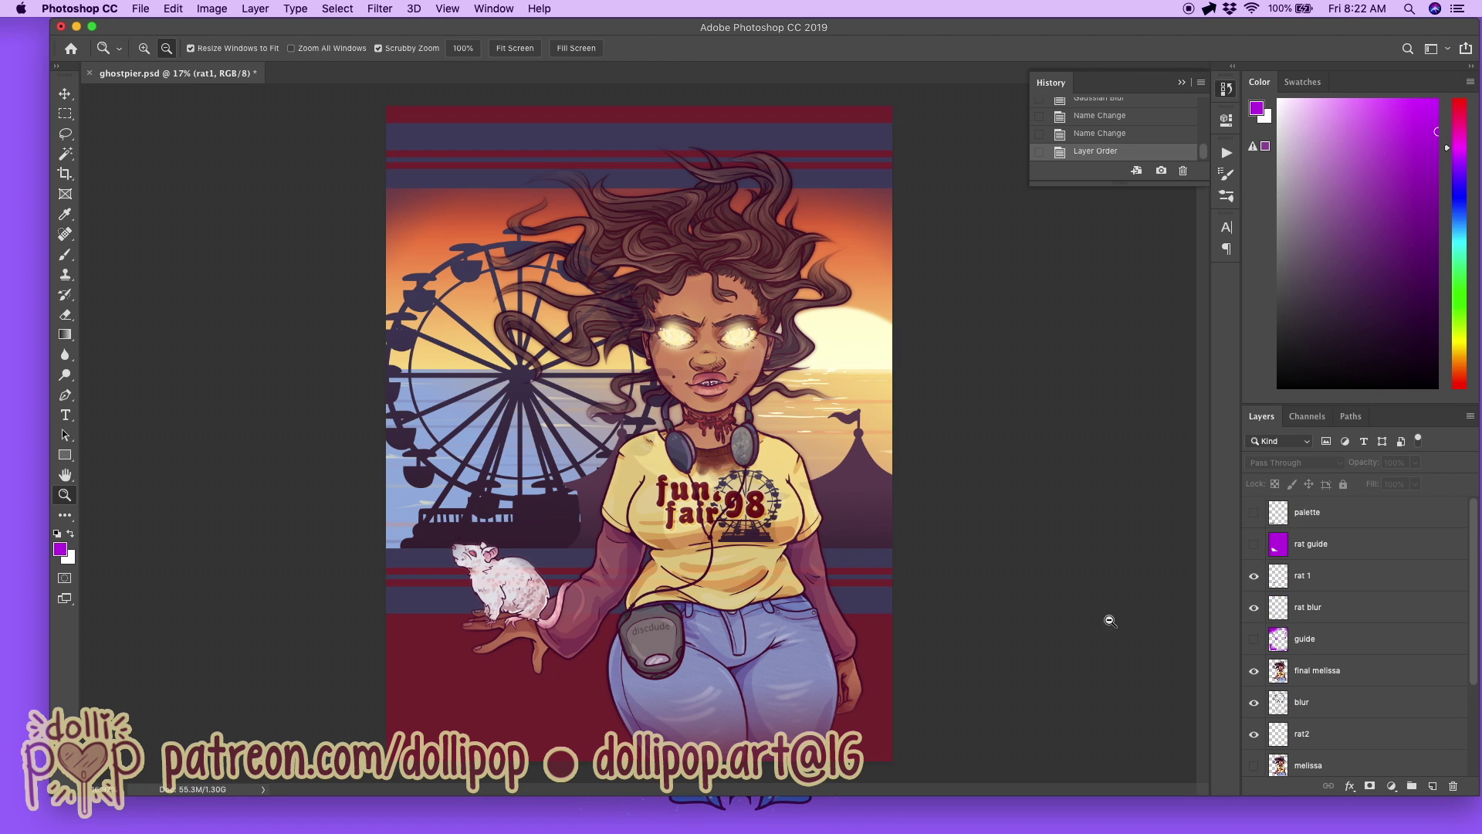
{"action": "left_click", "coordinate": [1147, 525], "text": "alt"}
{"action": "left_click", "coordinate": [1147, 525]}
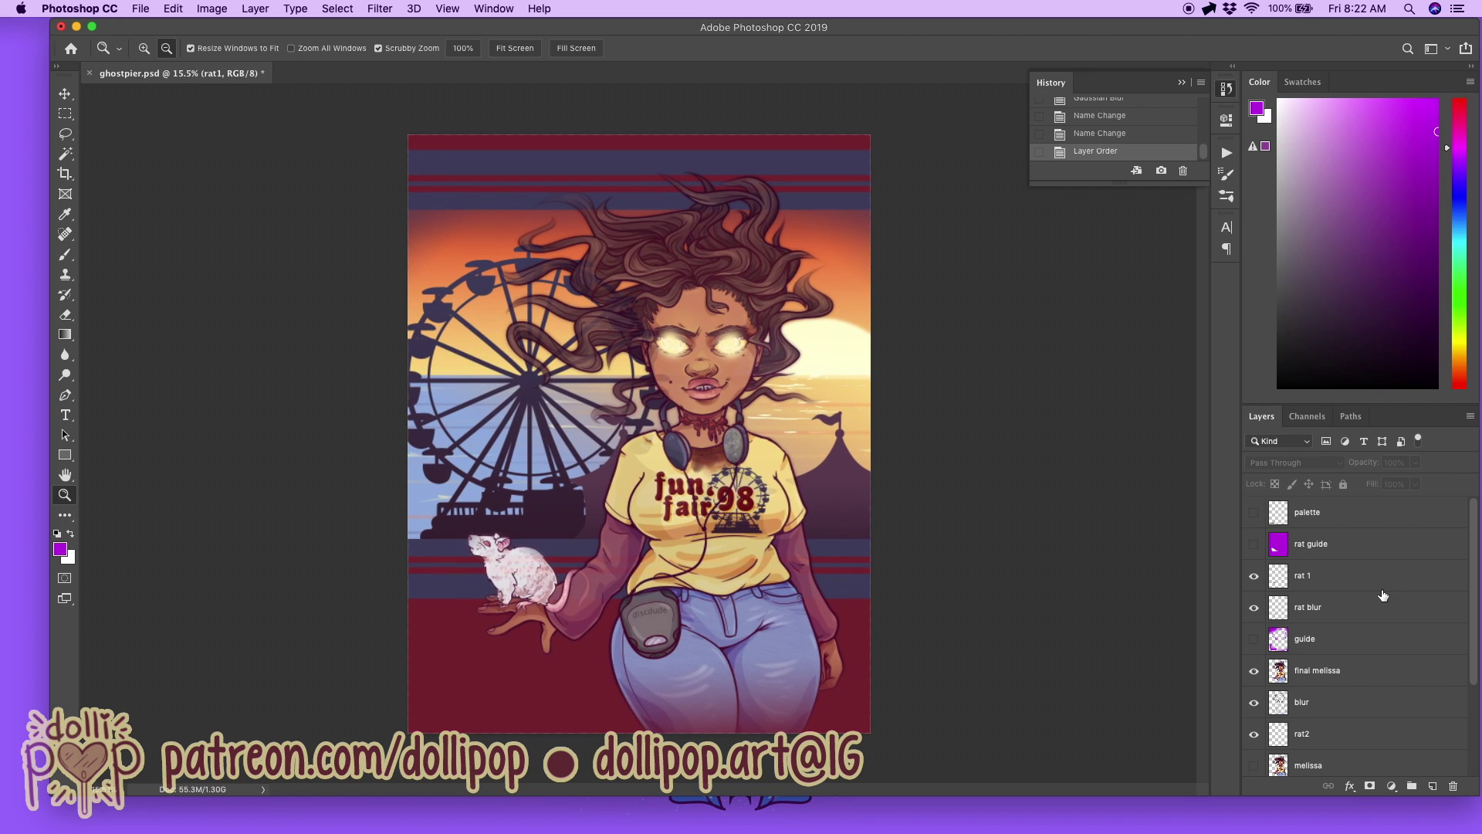
Step: Add a new layer above rat guide and sample the dark plum swatch from the temporarily shown palette layer
{"action": "left_click", "coordinate": [1347, 554]}
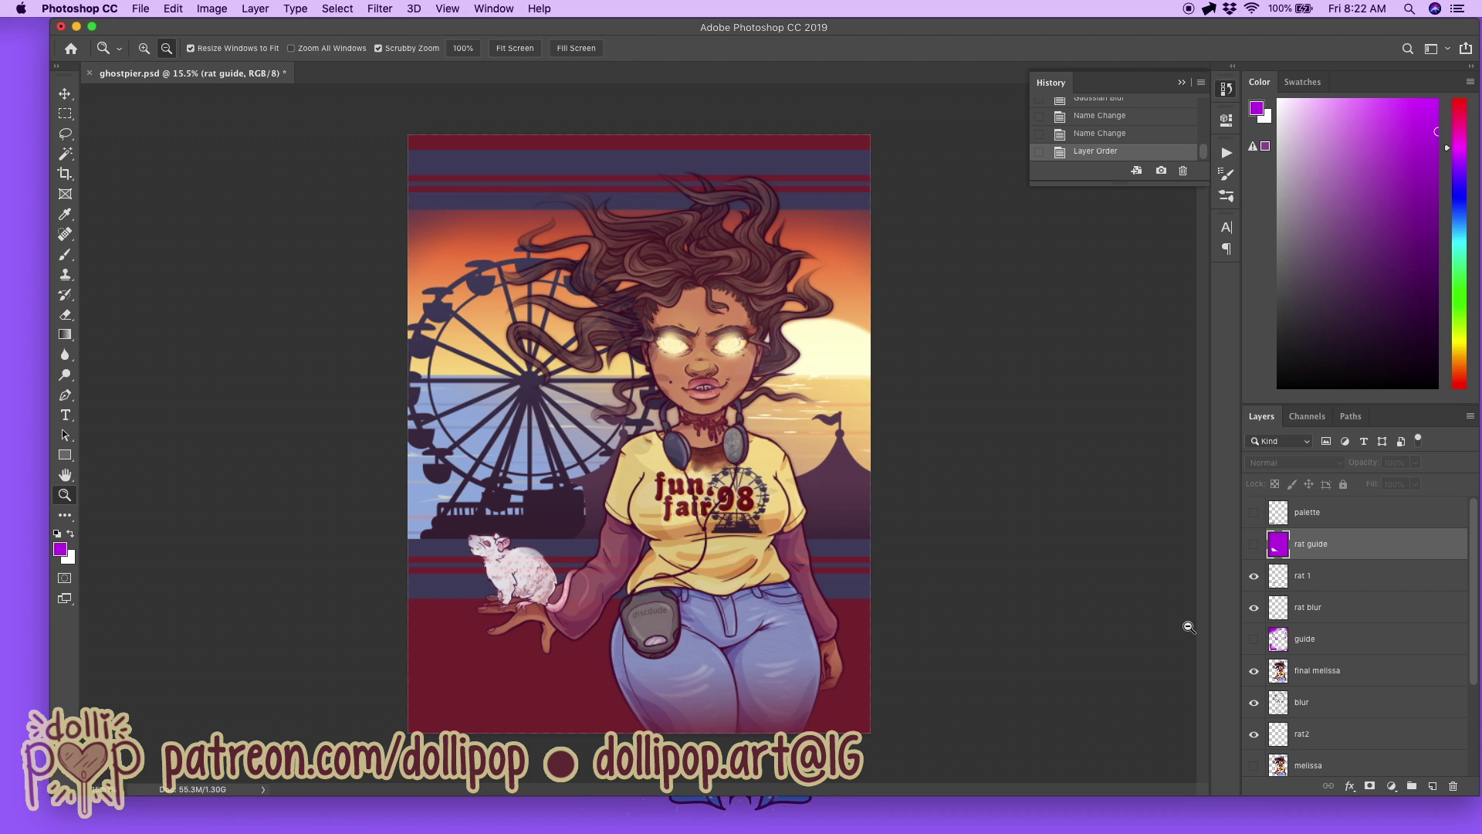
{"action": "left_click", "coordinate": [1432, 786]}
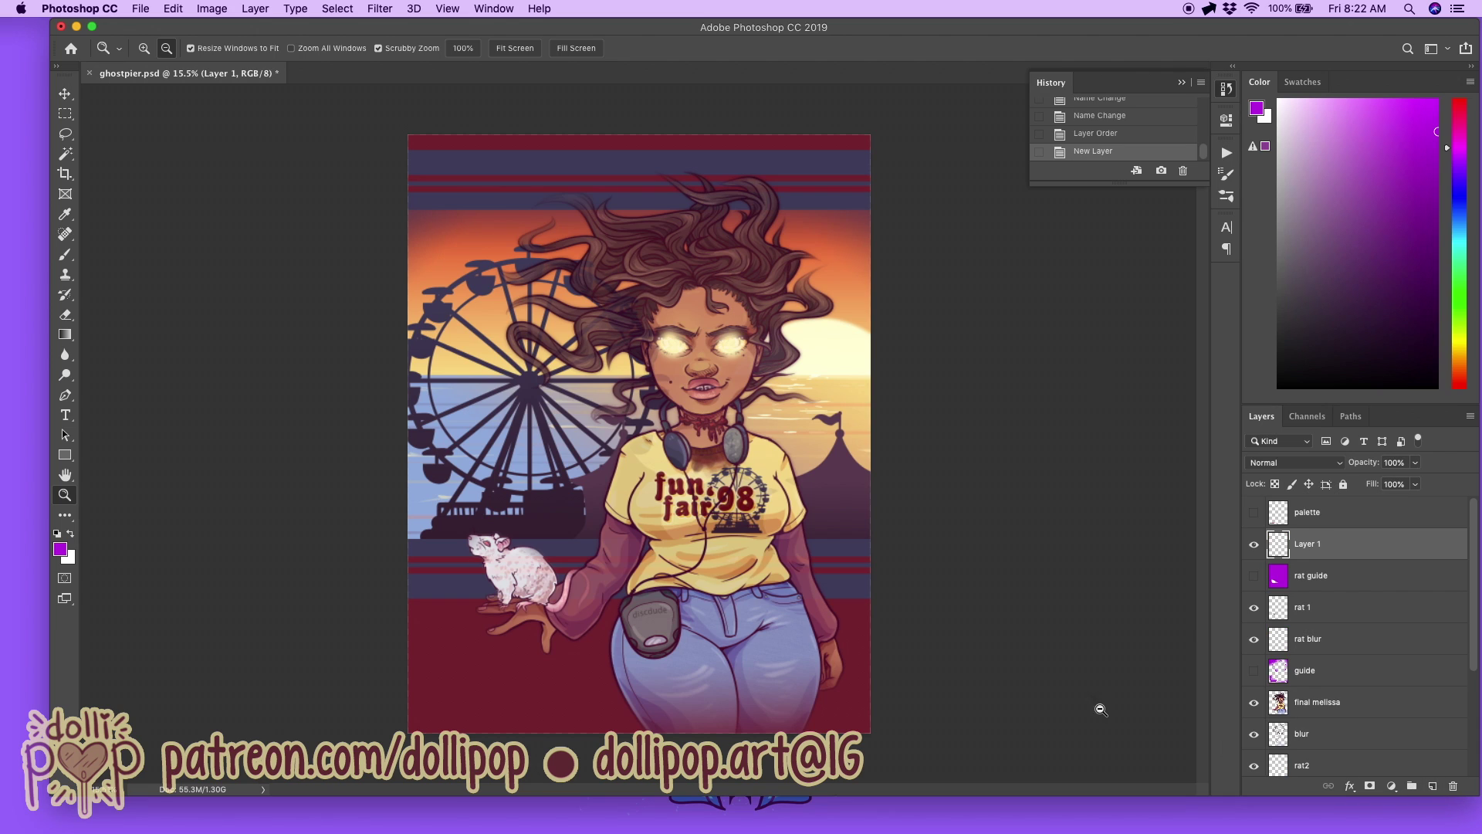
{"action": "left_click", "coordinate": [1254, 512]}
{"action": "left_click", "coordinate": [66, 257]}
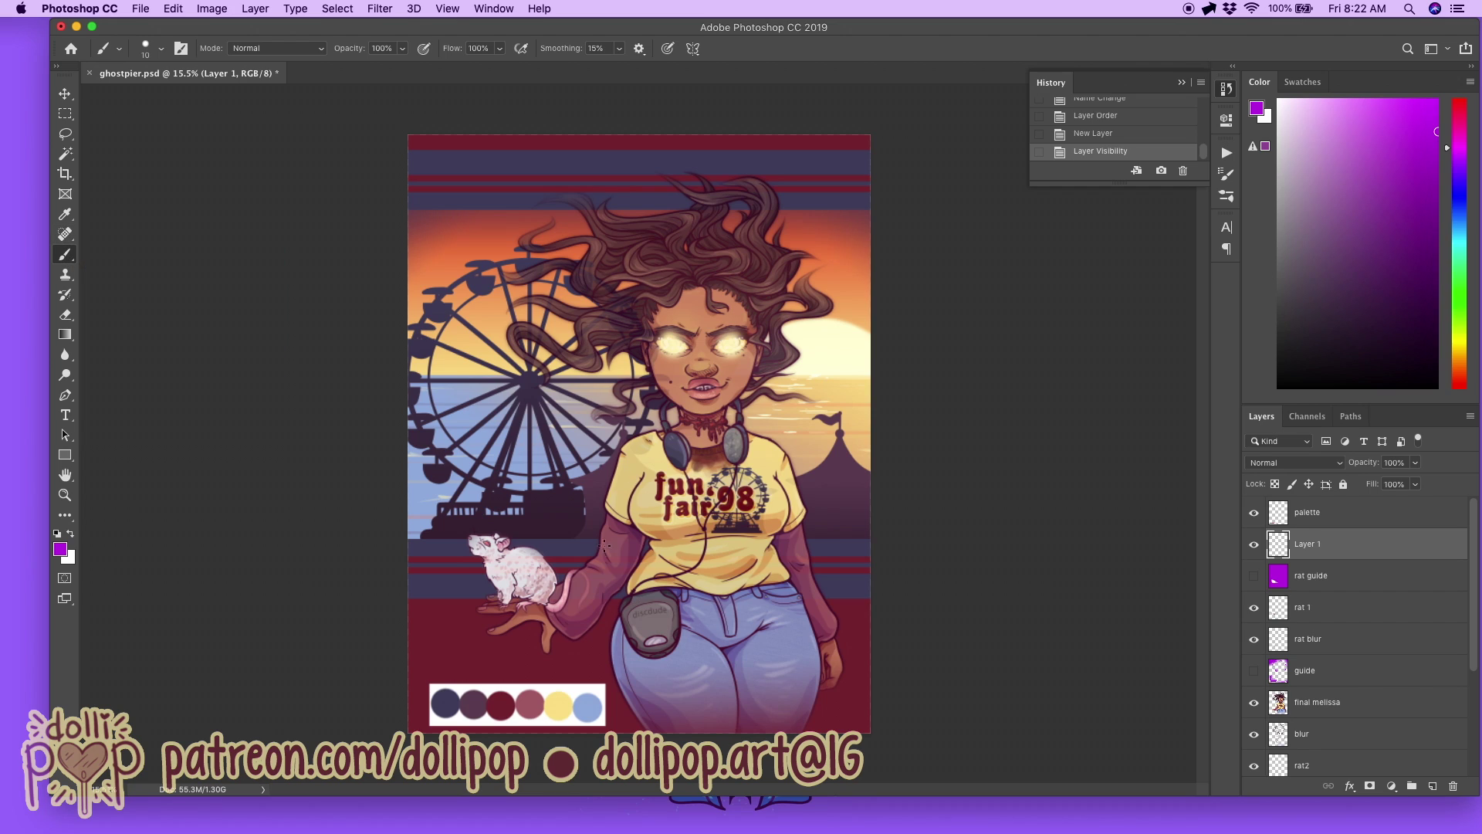
{"action": "left_click", "coordinate": [65, 335]}
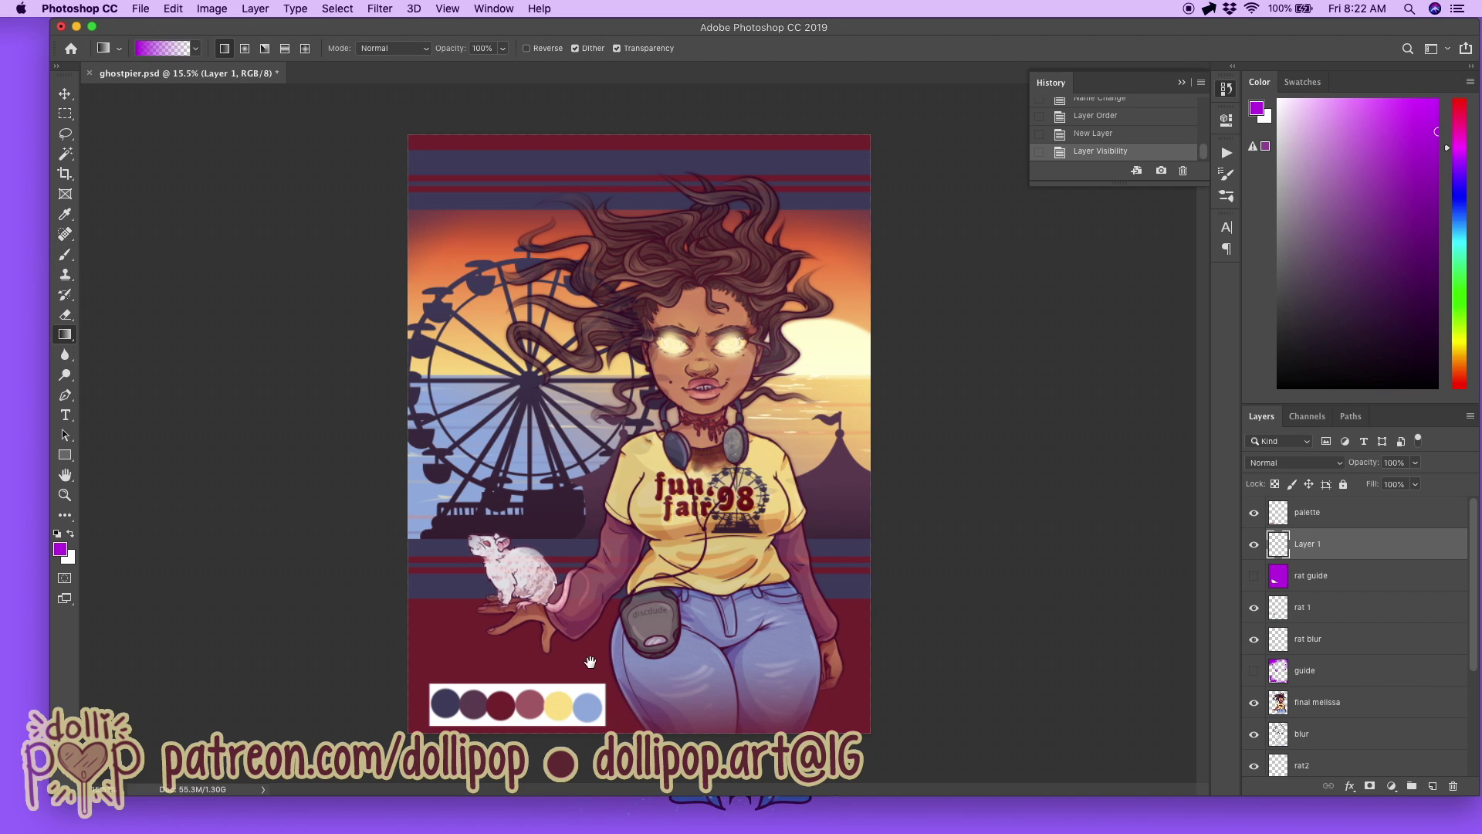
{"action": "left_click", "coordinate": [65, 254]}
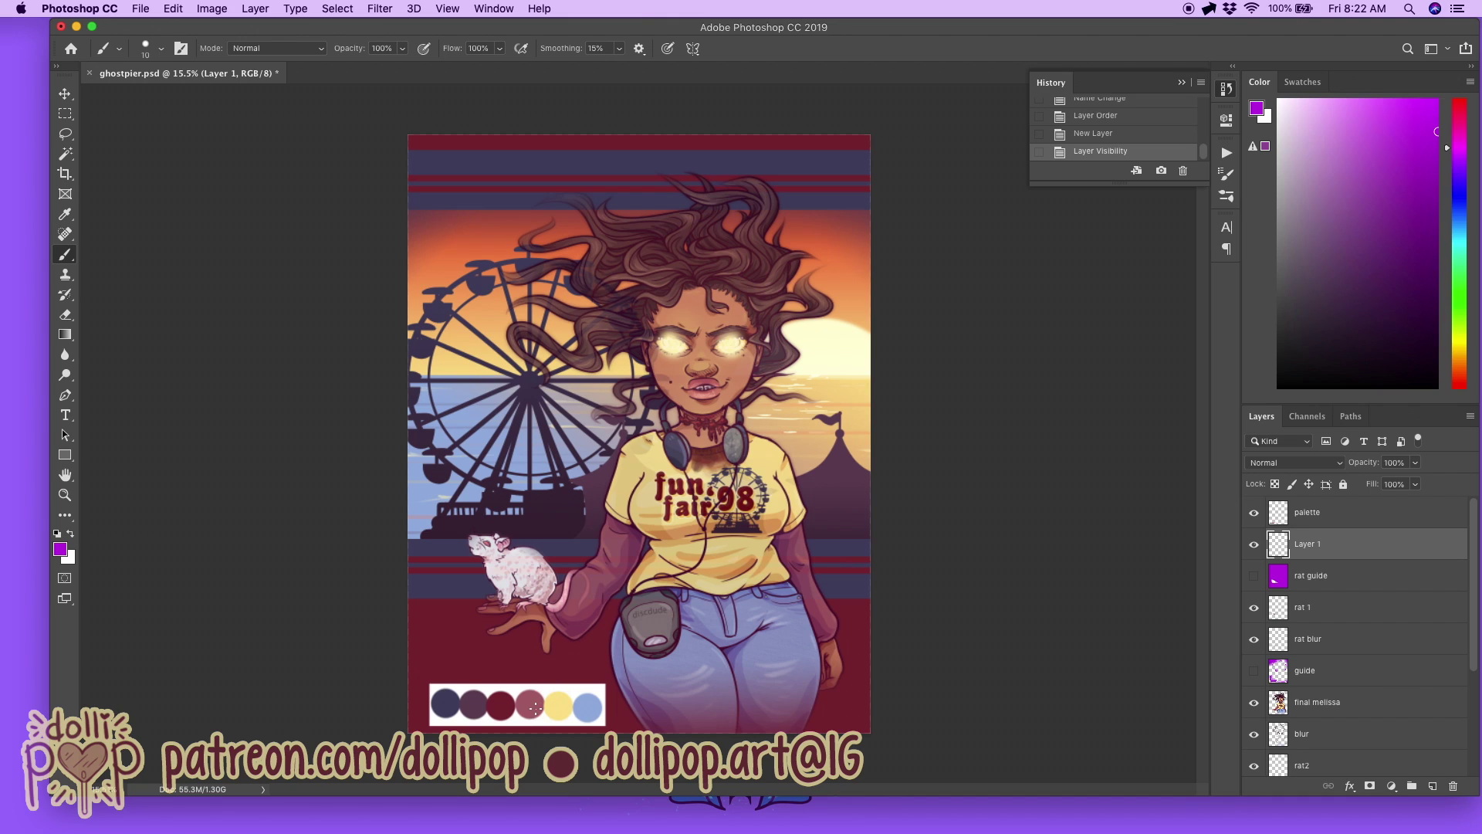
{"action": "left_click", "coordinate": [476, 703], "text": "alt"}
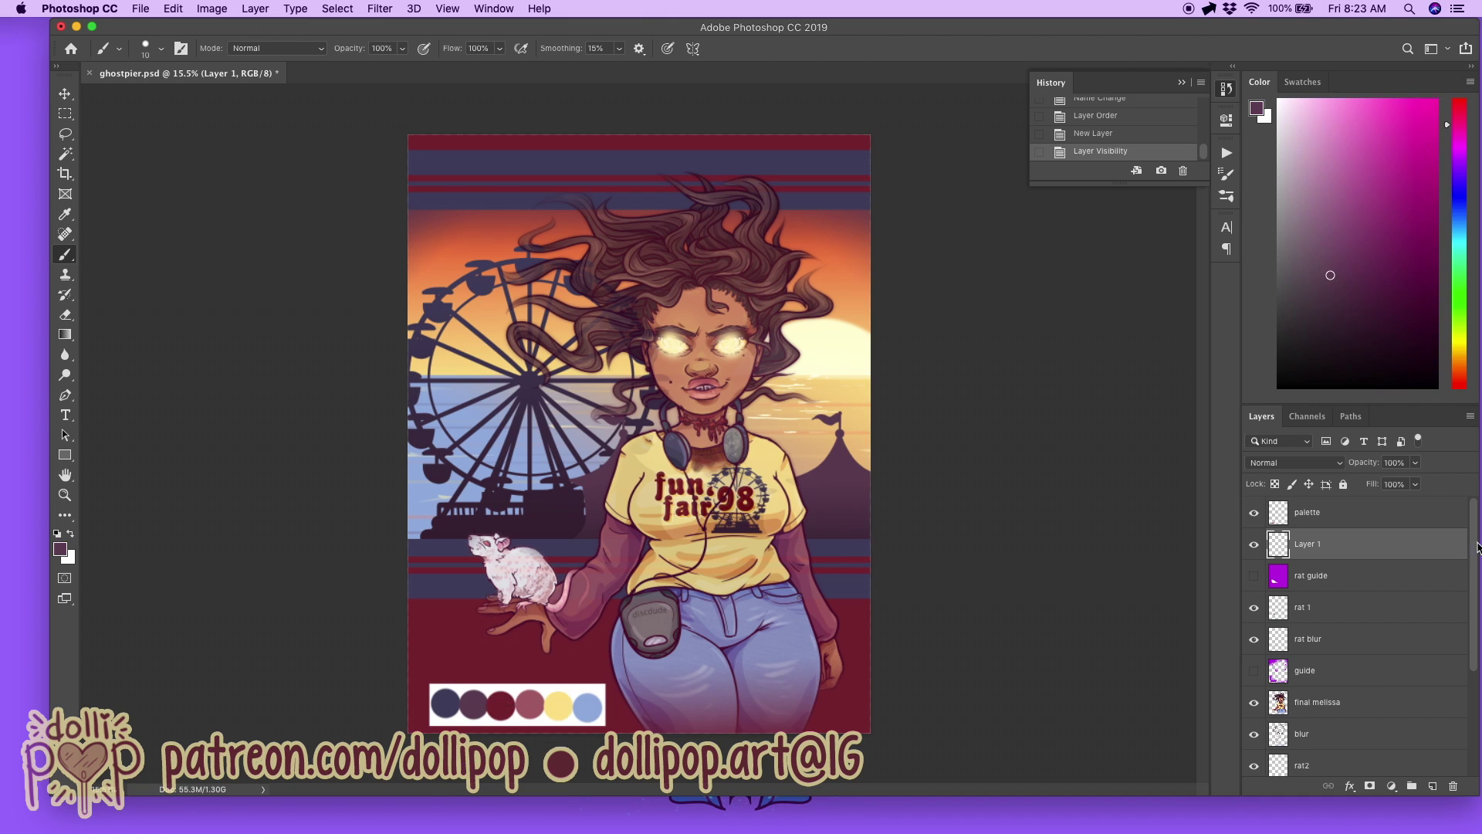
{"action": "left_click", "coordinate": [1254, 512]}
Step: Draw a plum-to-transparent gradient into the illustration's lower-left corner on Layer 1 and set the layer's blend mode to Multiply
{"action": "left_click", "coordinate": [65, 335]}
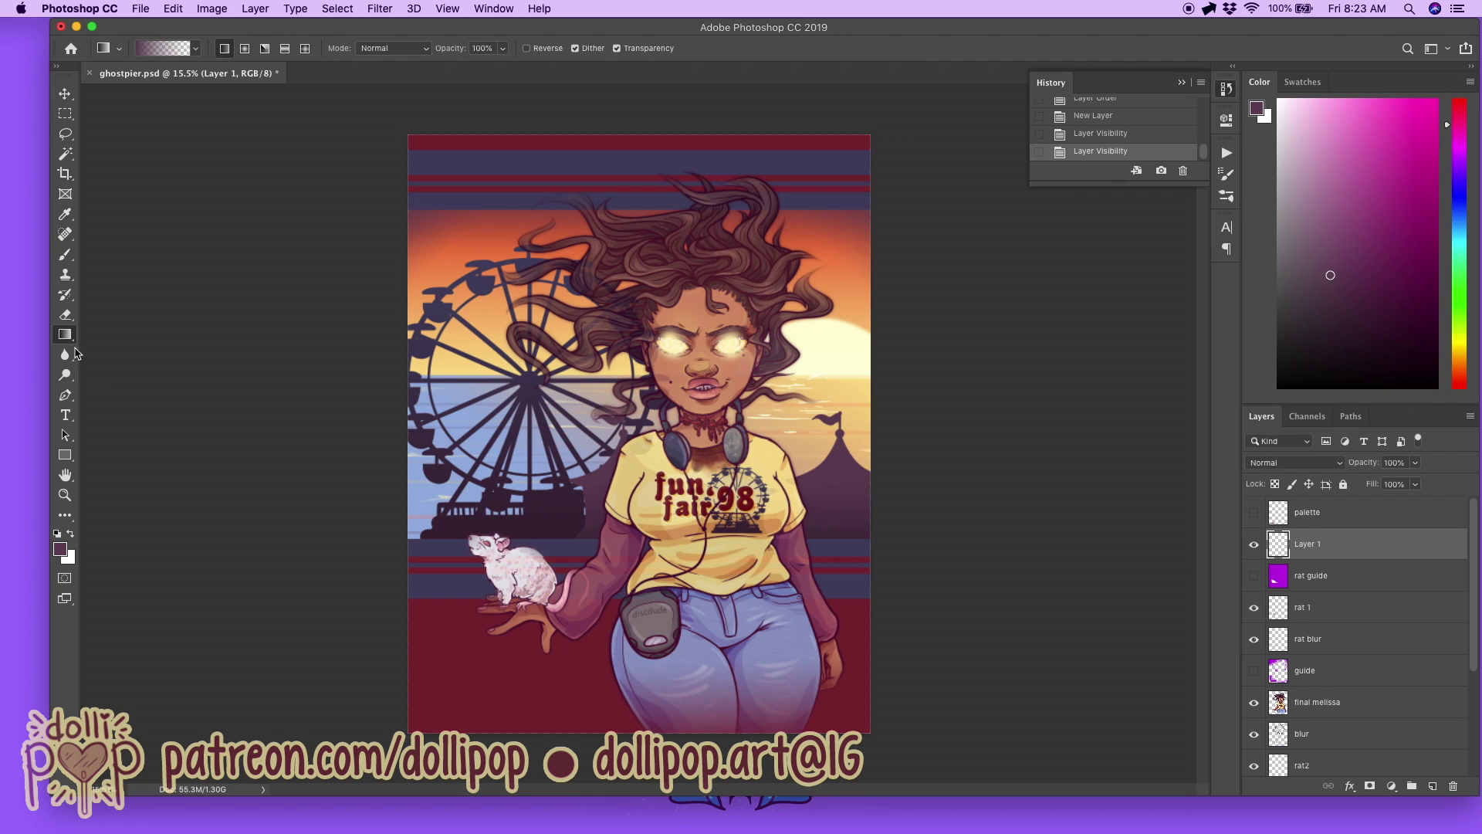
{"action": "left_click_drag", "start_coordinate": [303, 738], "coordinate": [476, 567]}
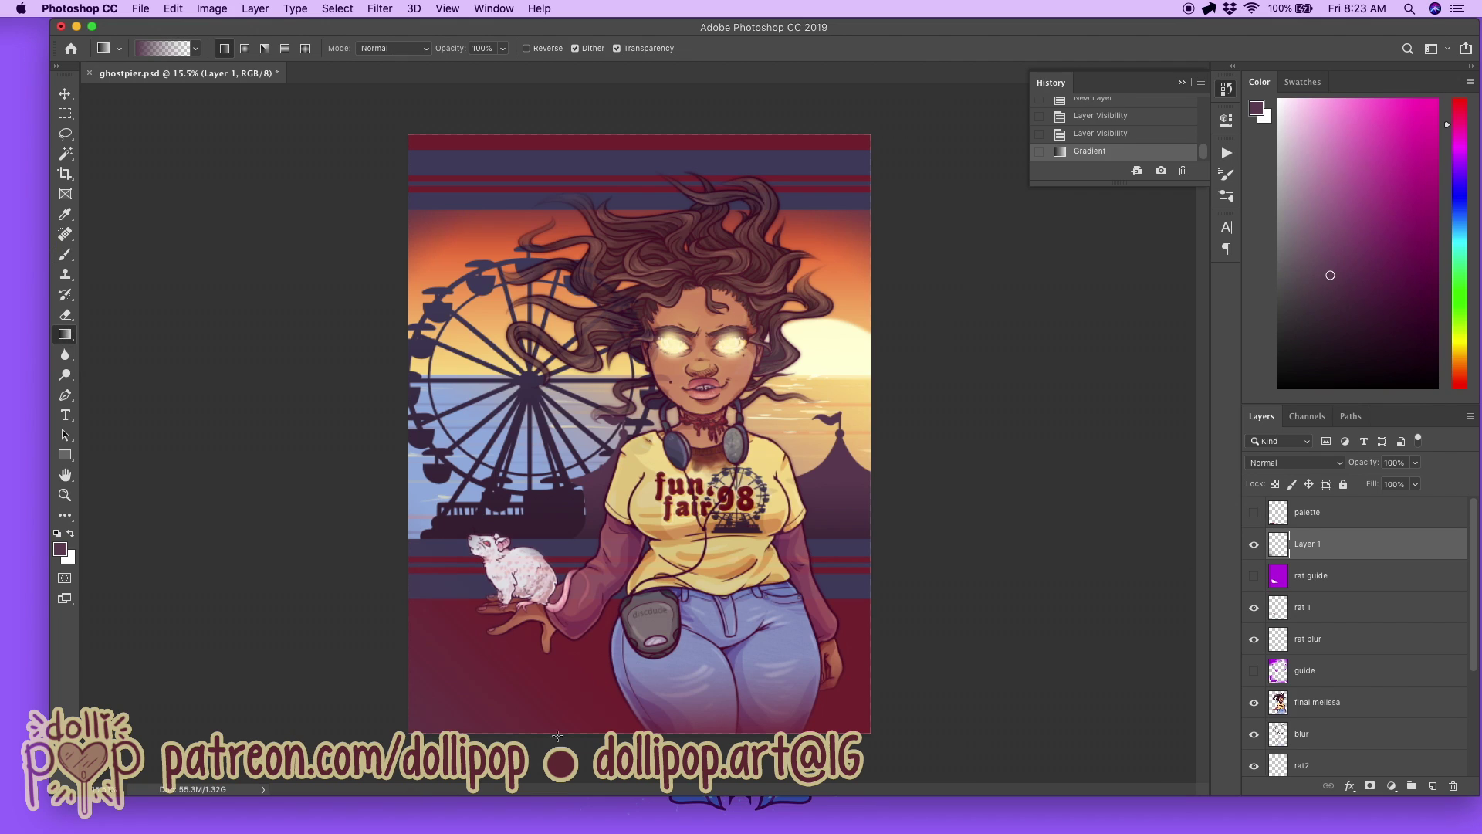
{"action": "left_click", "coordinate": [1323, 461]}
{"action": "left_click", "coordinate": [1308, 508]}
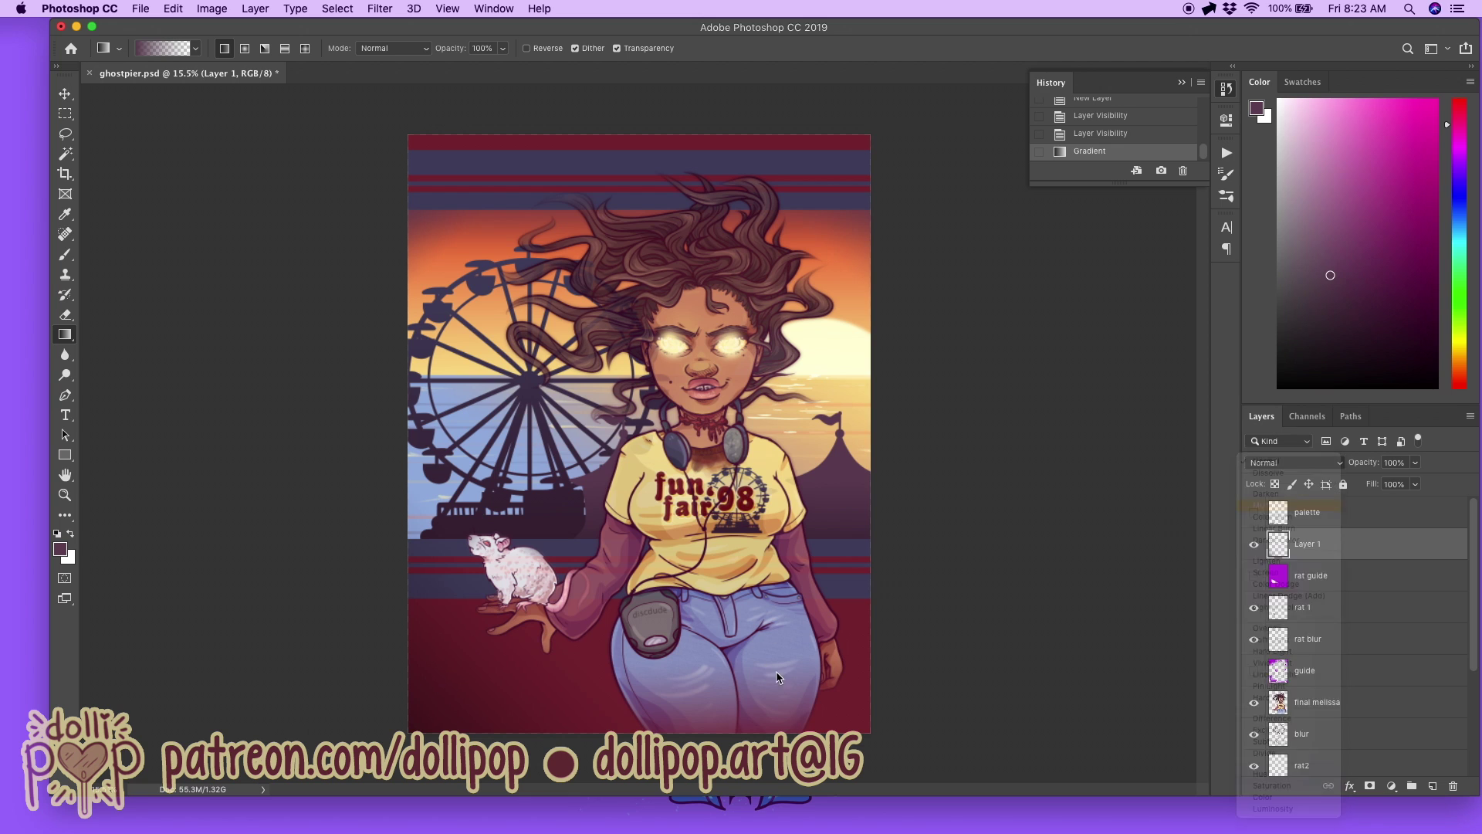
Step: Darken the lower-right and both upper corners of the illustration with plum gradients and set Layer 1's fill to 62%
{"action": "left_click_drag", "start_coordinate": [976, 712], "coordinate": [873, 594]}
{"action": "left_click_drag", "start_coordinate": [416, 85], "coordinate": [557, 69]}
{"action": "left_click_drag", "start_coordinate": [390, 115], "coordinate": [470, 210]}
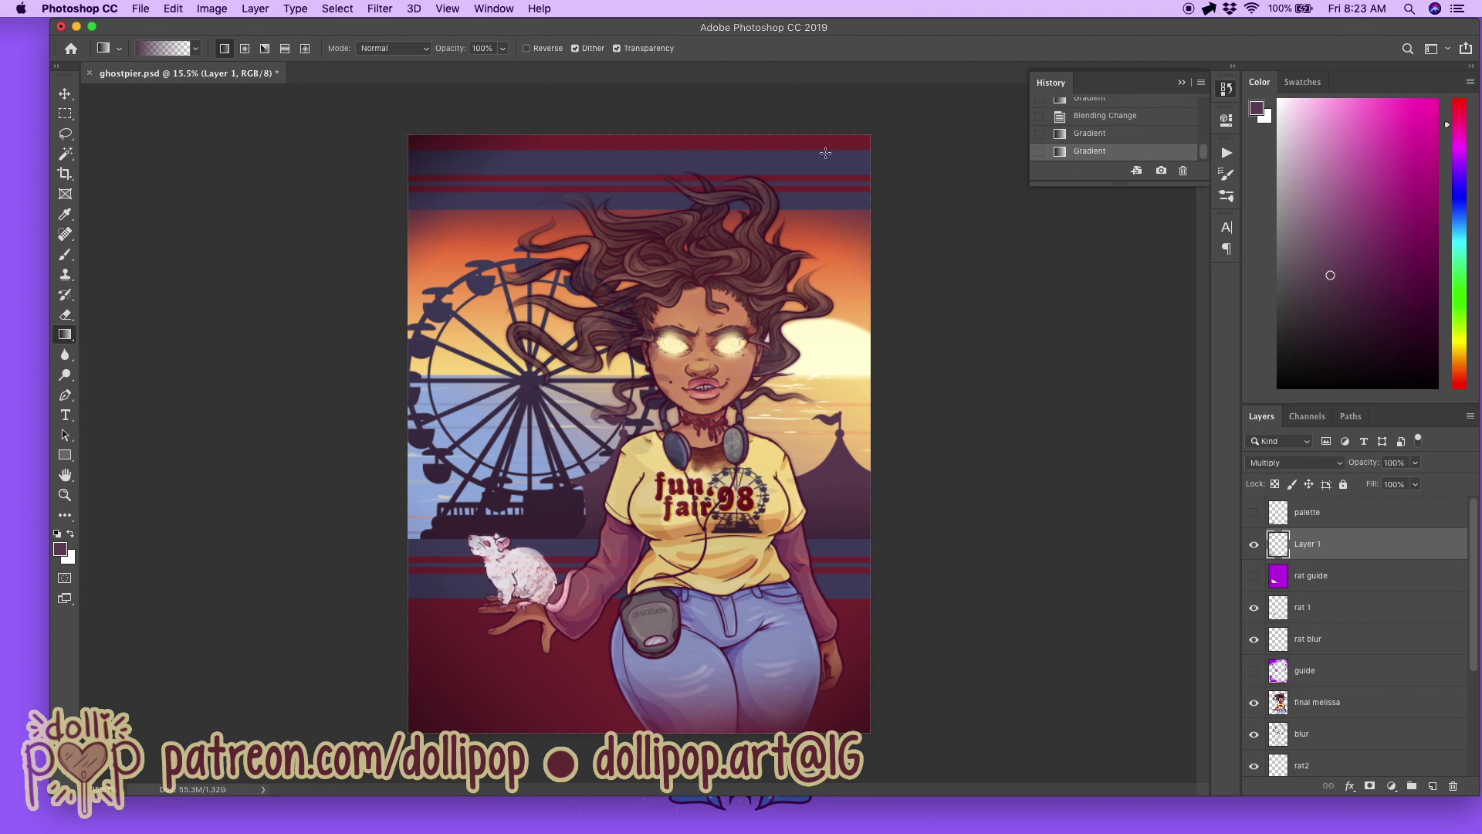
{"action": "key", "text": "super+z"}
{"action": "left_click_drag", "start_coordinate": [383, 93], "coordinate": [521, 260]}
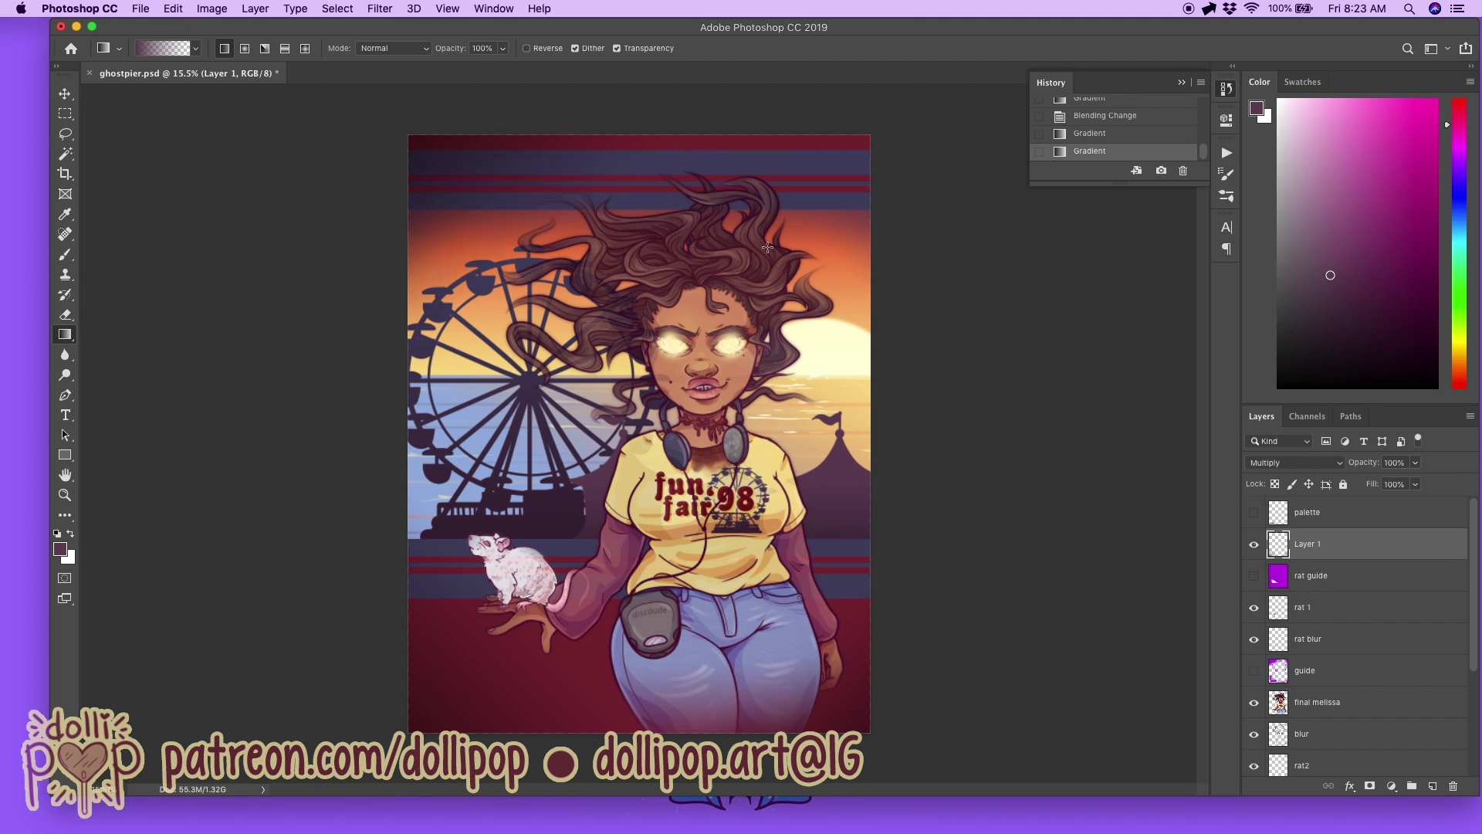
{"action": "left_click_drag", "start_coordinate": [932, 127], "coordinate": [848, 220]}
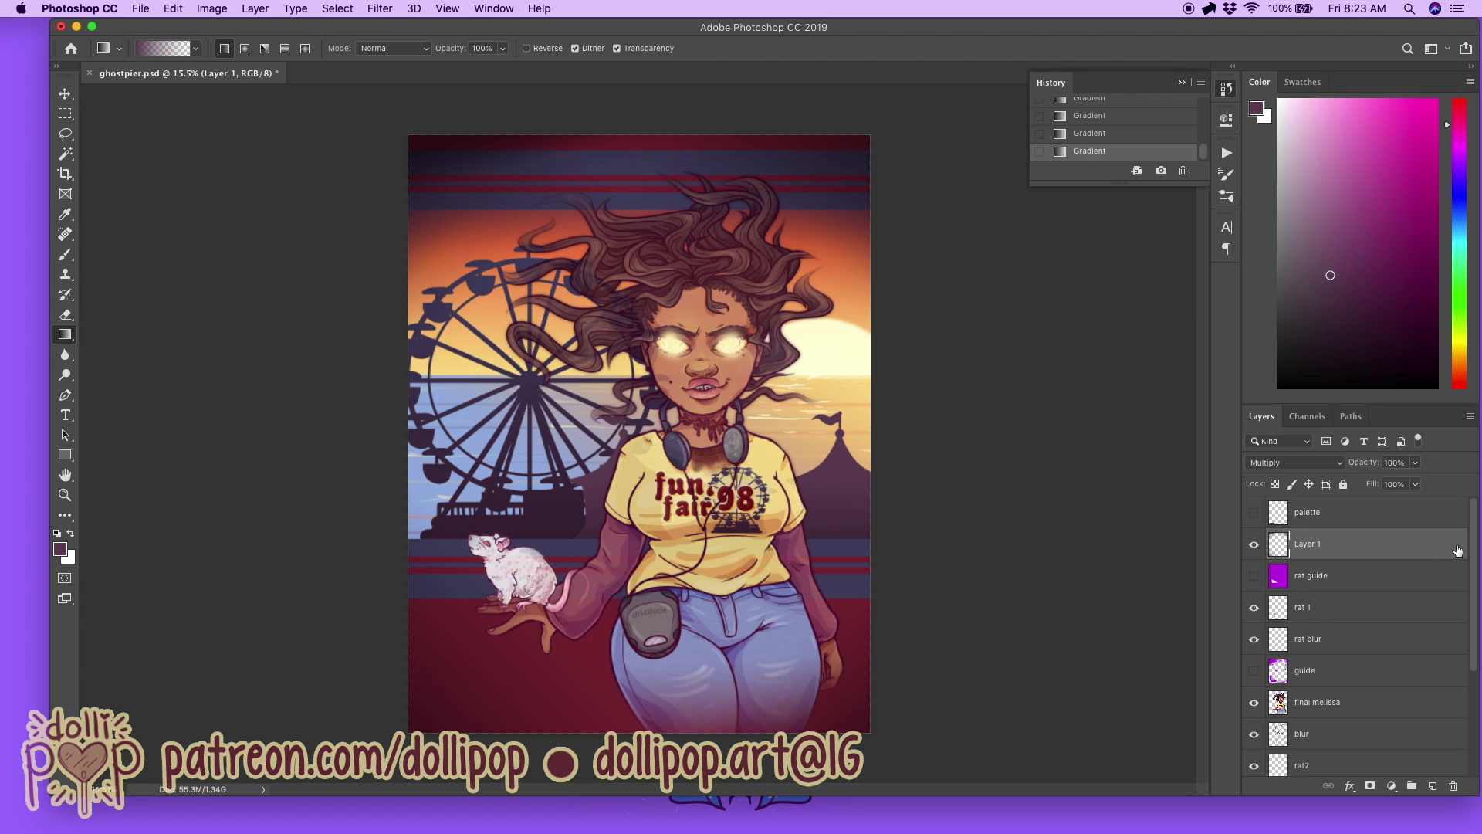
{"action": "left_click", "coordinate": [1416, 485]}
{"action": "left_click_drag", "start_coordinate": [1399, 503], "coordinate": [1387, 504]}
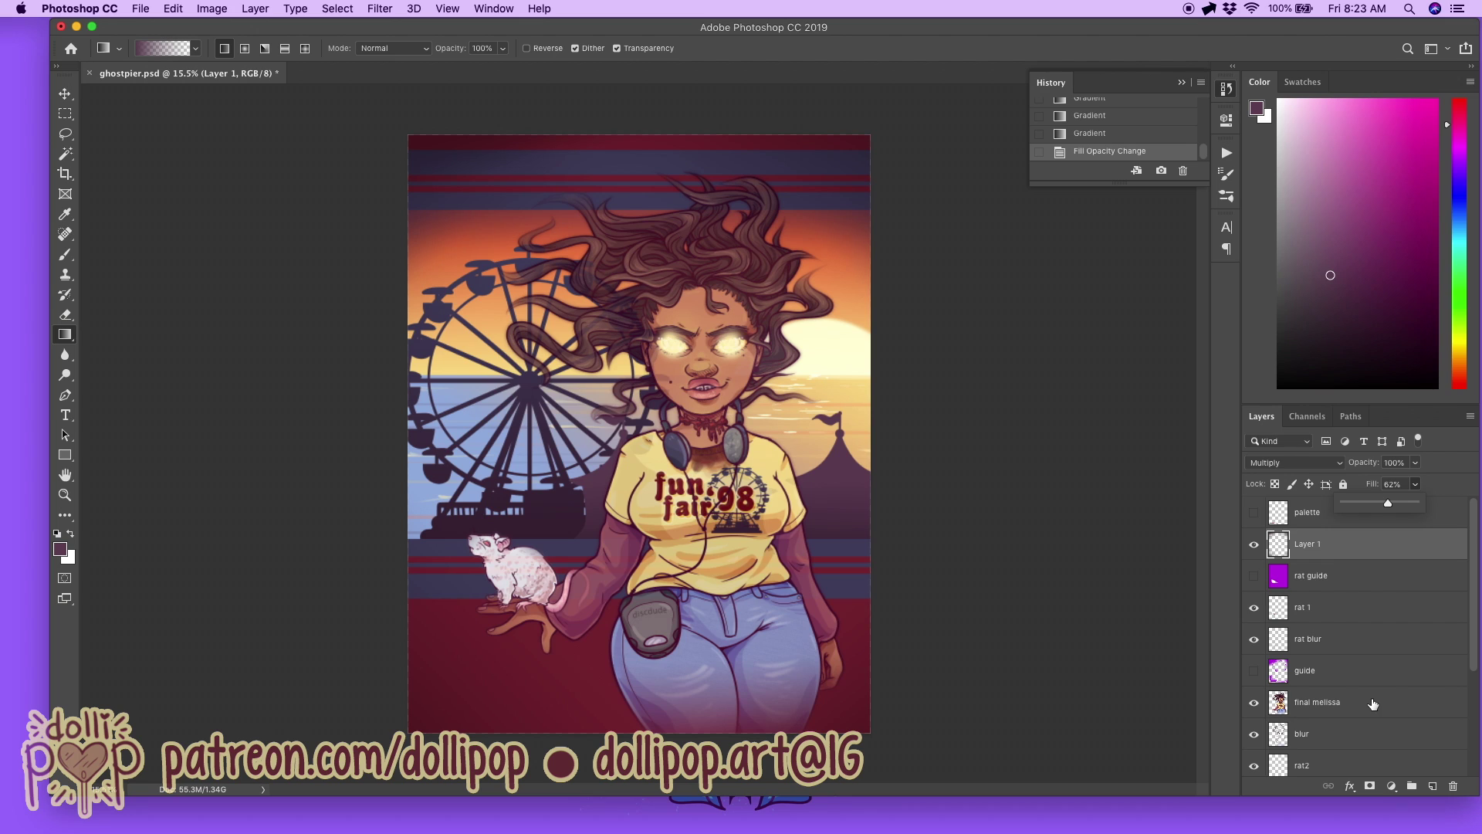
Step: Duplicate the eyesparkle and eyeglow layers in the melissa group and merge the two copies into one layer
{"action": "scroll", "coordinate": [1373, 704], "scroll_direction": "down", "scroll_amount": 5}
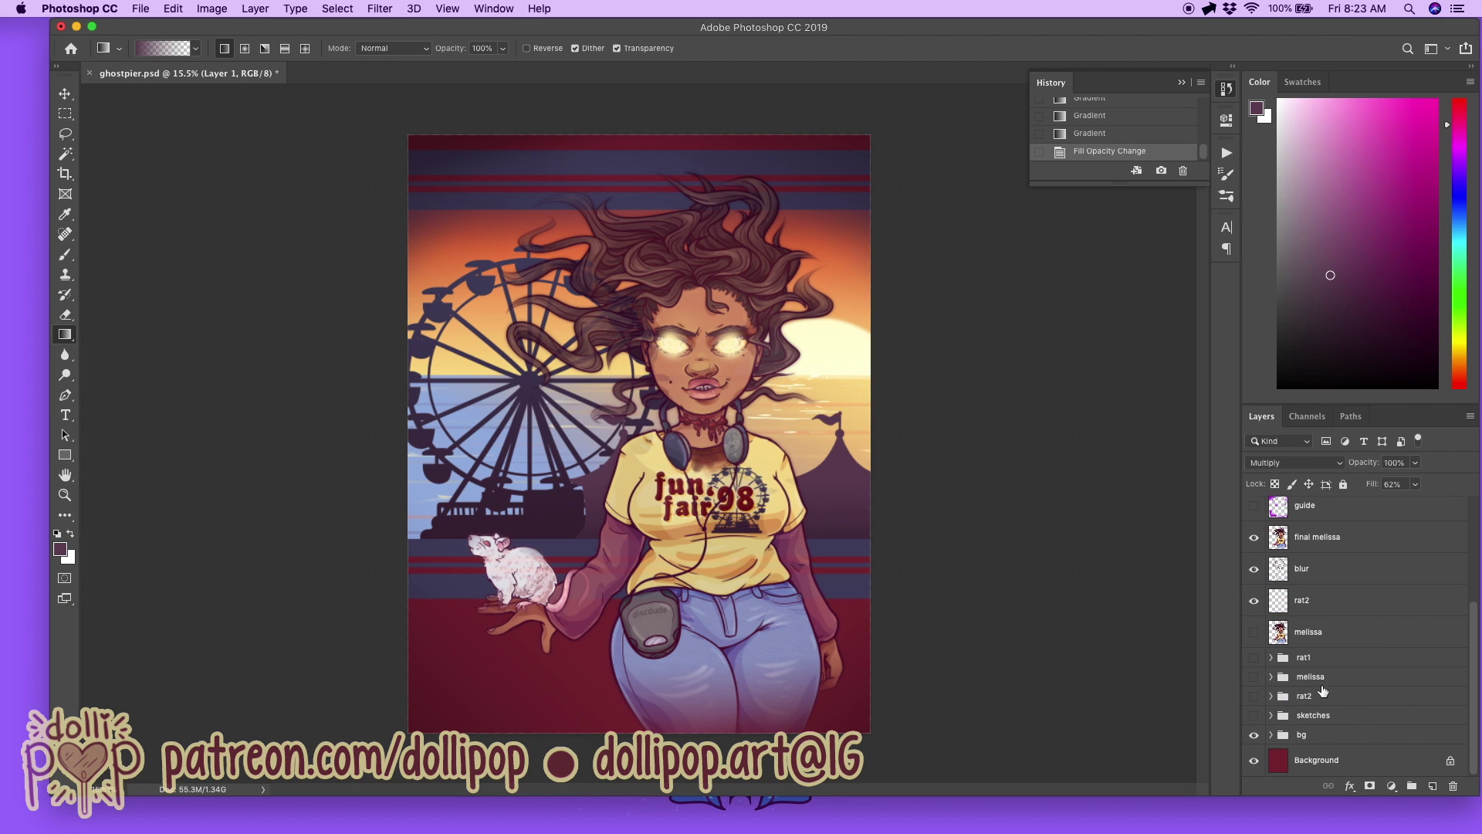
{"action": "left_click", "coordinate": [1253, 676]}
{"action": "left_click", "coordinate": [1270, 676]}
{"action": "scroll", "coordinate": [1367, 648], "scroll_direction": "down", "scroll_amount": 2}
{"action": "left_click", "coordinate": [1365, 647]}
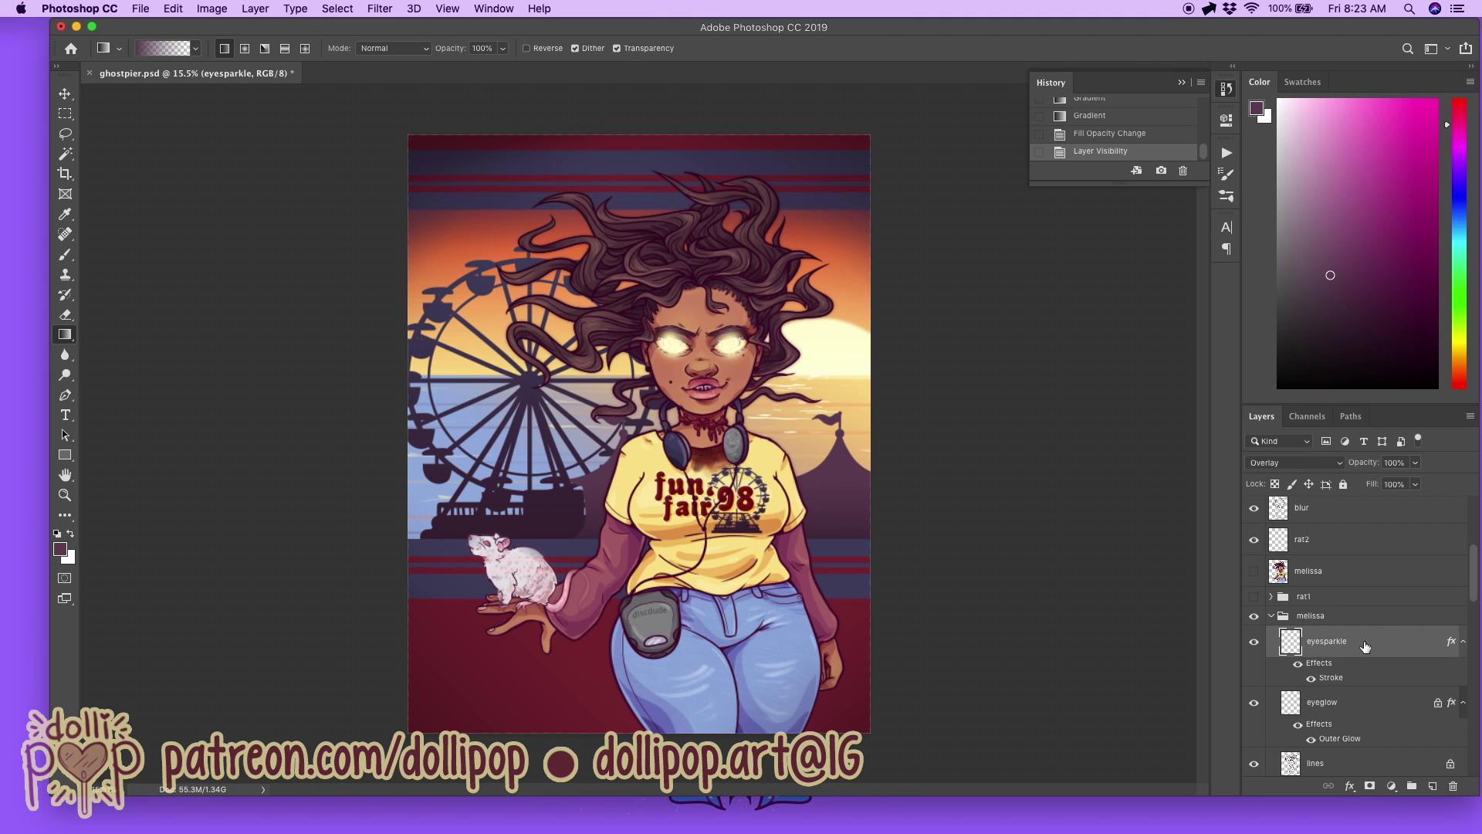
{"action": "left_click", "coordinate": [1389, 698], "text": "shift"}
{"action": "left_click_drag", "start_coordinate": [1373, 650], "coordinate": [1432, 764]}
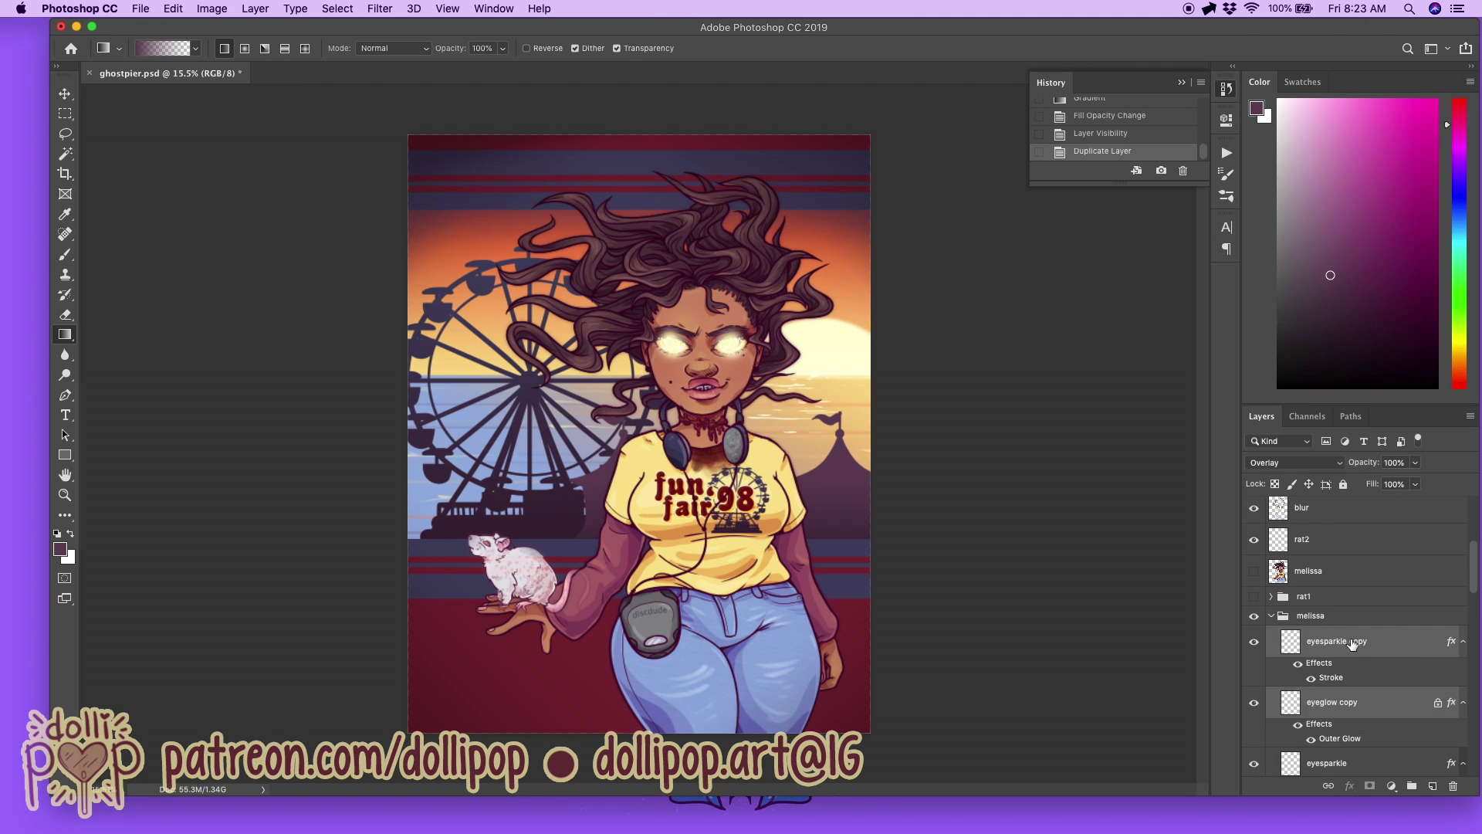
{"action": "right_click", "coordinate": [1351, 642]}
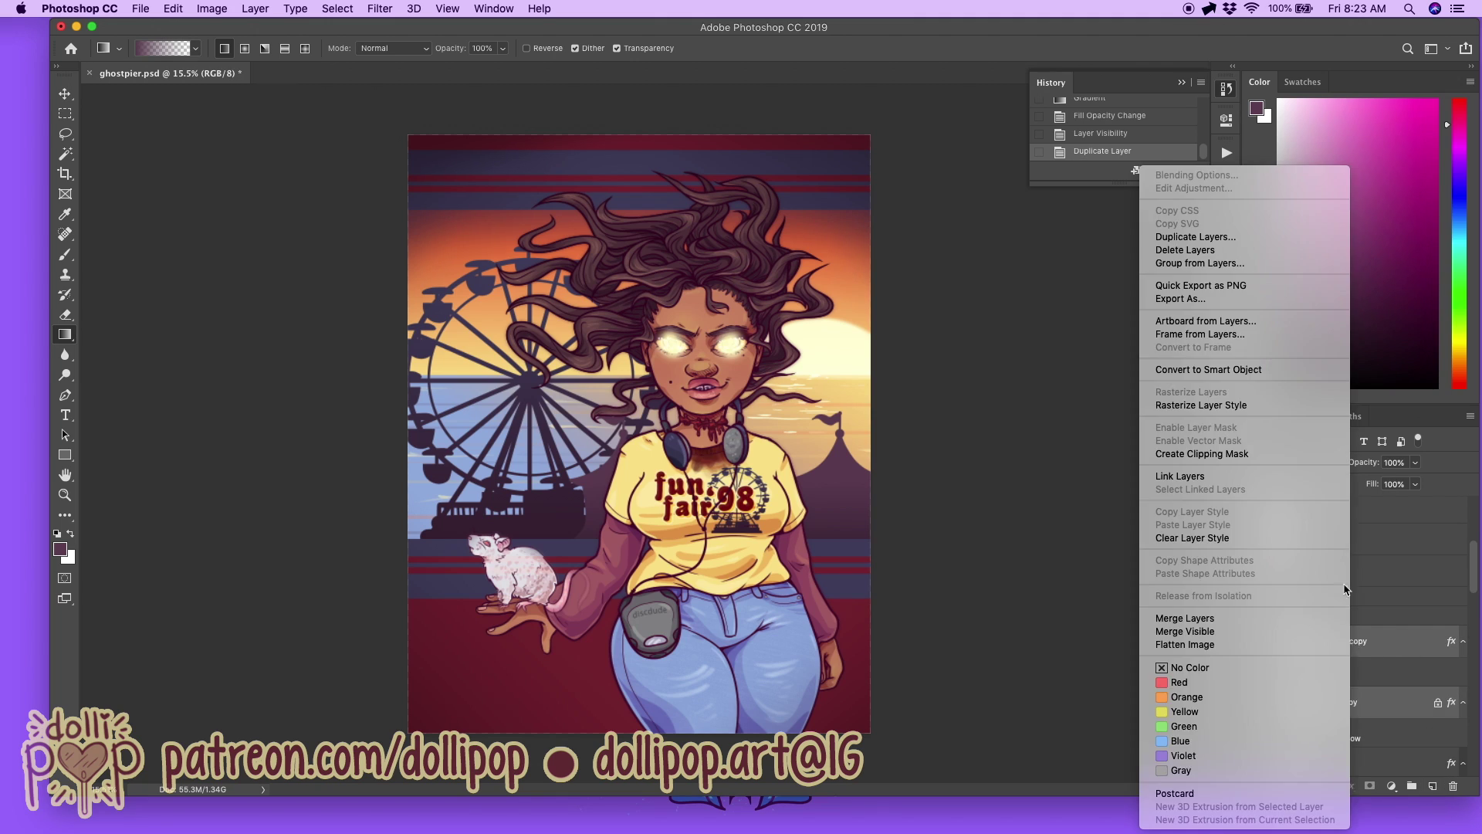
{"action": "left_click", "coordinate": [1239, 617]}
Step: Hide and collapse the melissa group and place the merged eyesparkle copy directly above final melissa
{"action": "left_click_drag", "start_coordinate": [1343, 643], "coordinate": [1345, 607]}
{"action": "left_click", "coordinate": [1255, 648]}
{"action": "left_click", "coordinate": [1270, 650]}
{"action": "scroll", "coordinate": [1364, 697], "scroll_direction": "up", "scroll_amount": 2}
{"action": "left_click_drag", "start_coordinate": [1344, 681], "coordinate": [1344, 534]}
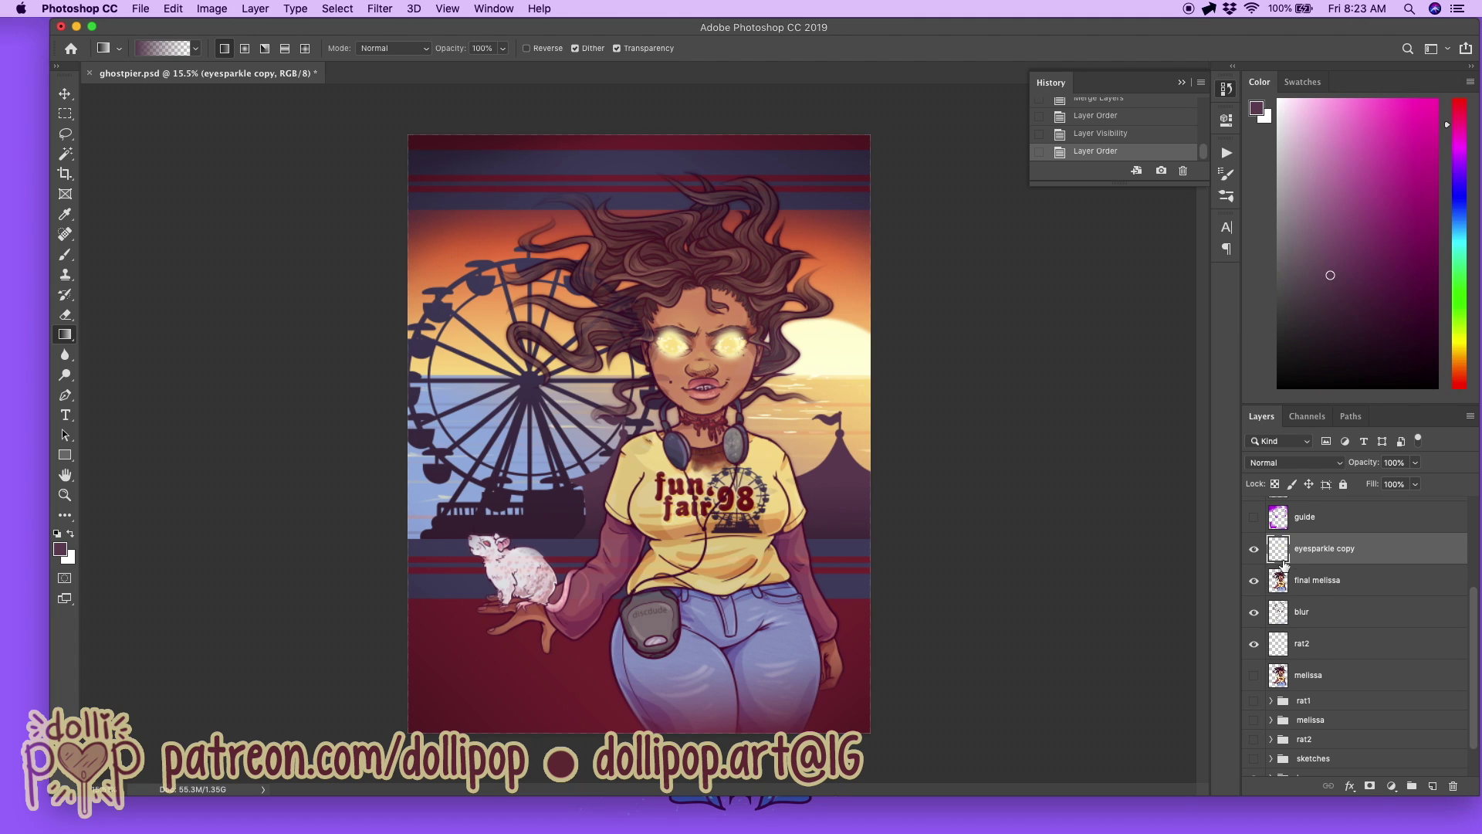
Step: Move the eyesparkle copy layer beneath final melissa and blur, toggling its visibility to compare the eye glow
{"action": "left_click_drag", "start_coordinate": [1335, 557], "coordinate": [1357, 599]}
{"action": "left_click", "coordinate": [1255, 582]}
{"action": "left_click", "coordinate": [1255, 583]}
{"action": "left_click", "coordinate": [1256, 585]}
{"action": "left_click", "coordinate": [1256, 585]}
{"action": "left_click", "coordinate": [1255, 585]}
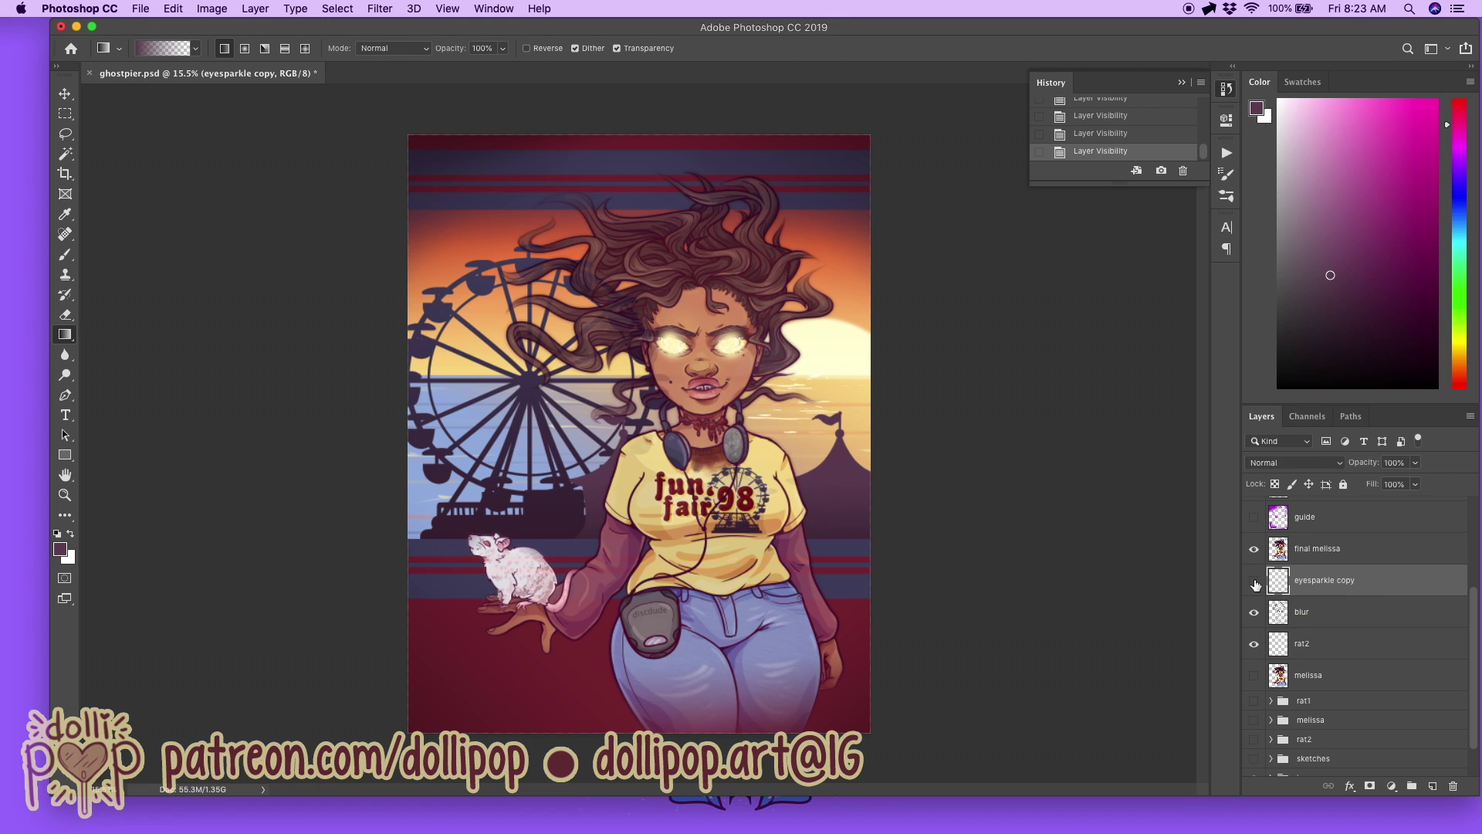
{"action": "left_click", "coordinate": [1255, 585]}
{"action": "left_click_drag", "start_coordinate": [1364, 611], "coordinate": [1363, 575]}
Step: Rename the eyesparkle copy layer to "eye glow"
{"action": "left_click", "coordinate": [1331, 615]}
{"action": "double_click", "coordinate": [1335, 614]}
{"action": "type", "text": "ovr sparkle"}
{"action": "key", "text": "Return"}
{"action": "double_click", "coordinate": [1332, 616]}
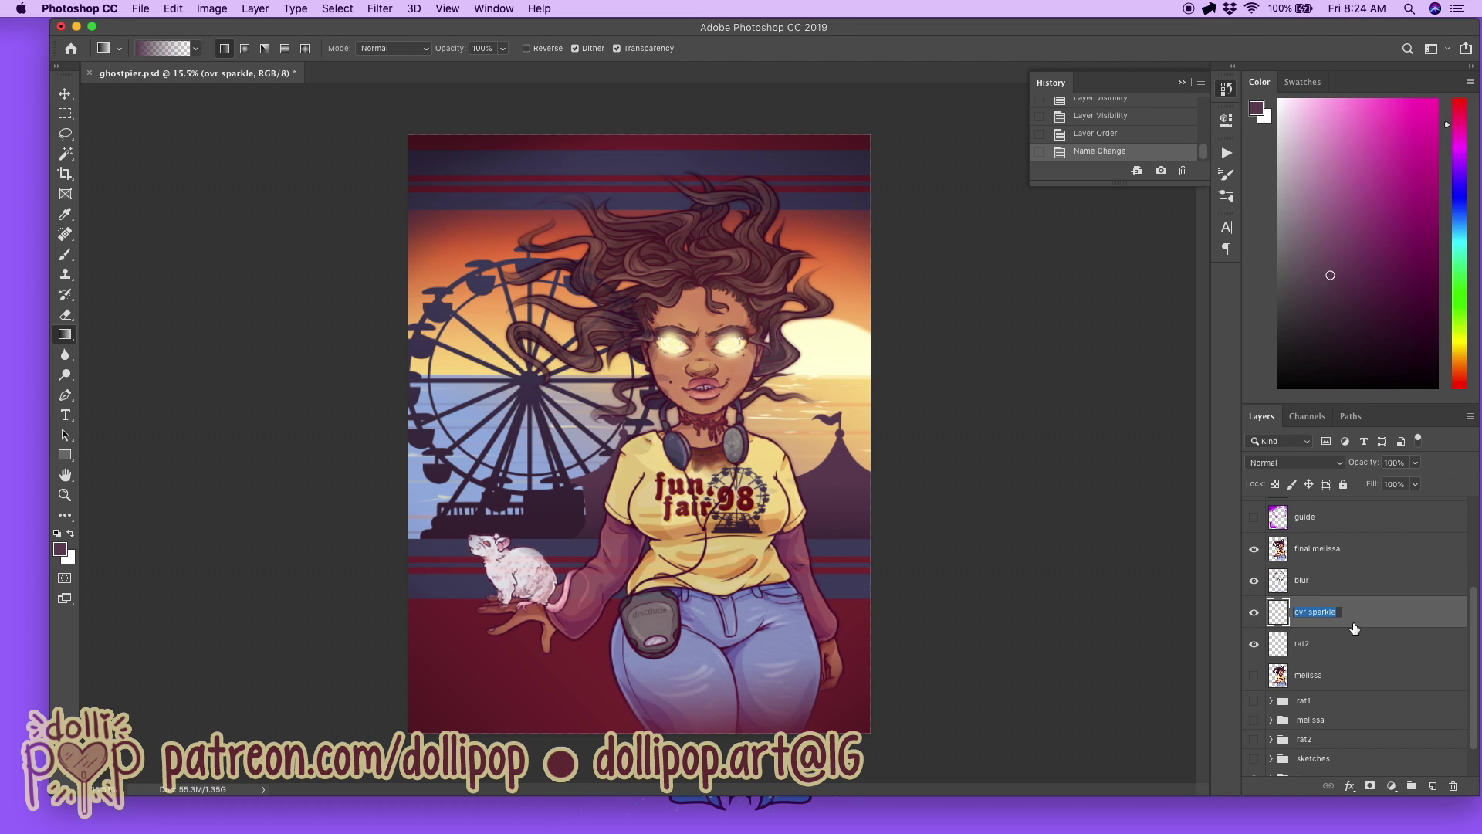
{"action": "type", "text": "eye glow"}
{"action": "key", "text": "Return"}
Step: Rename Layer 1, which holds the corner gradients, to "vignette"
{"action": "scroll", "coordinate": [1359, 624], "scroll_direction": "up", "scroll_amount": 5}
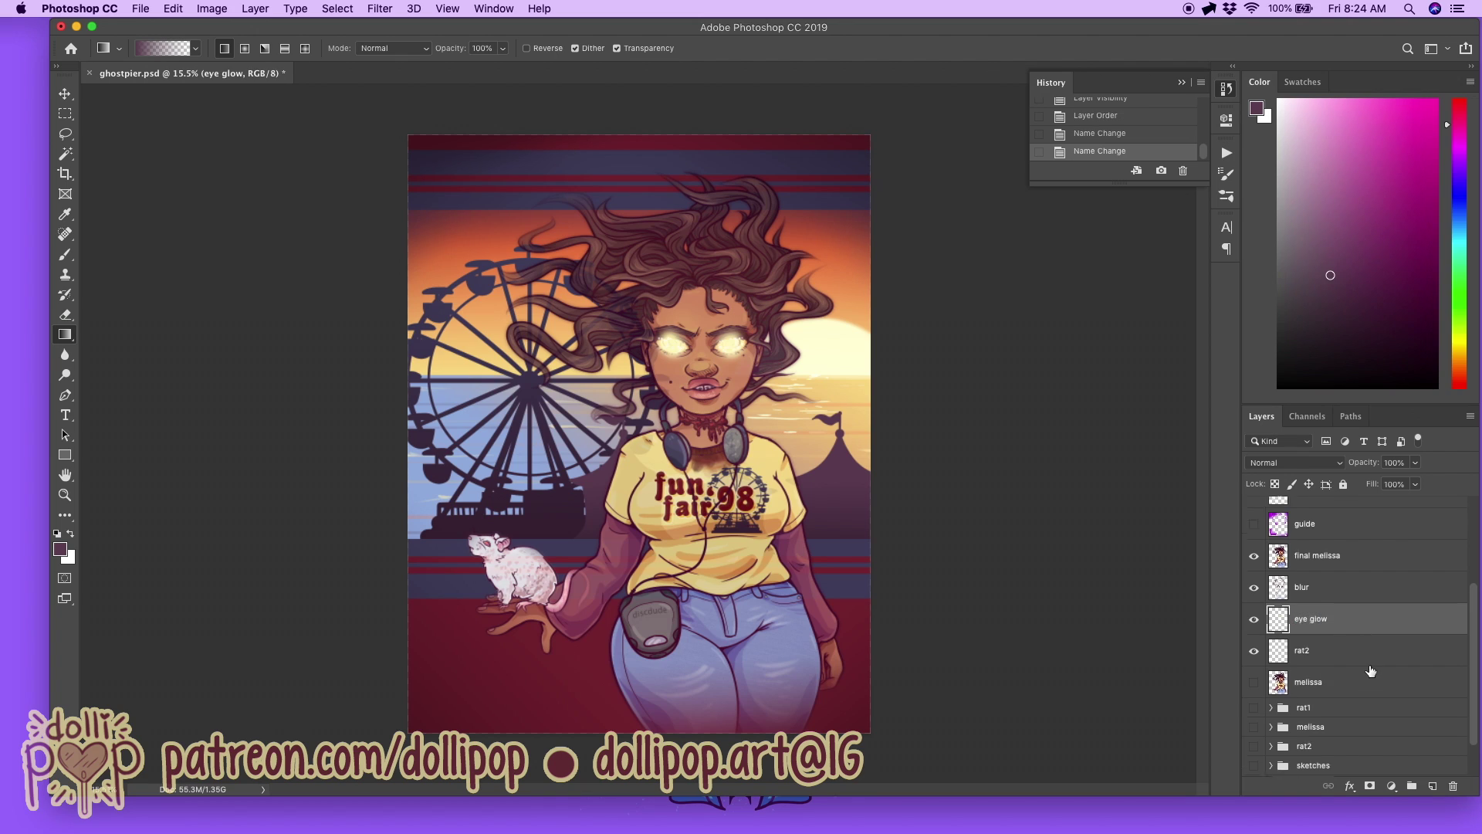
{"action": "left_click", "coordinate": [1308, 545]}
{"action": "double_click", "coordinate": [1308, 545]}
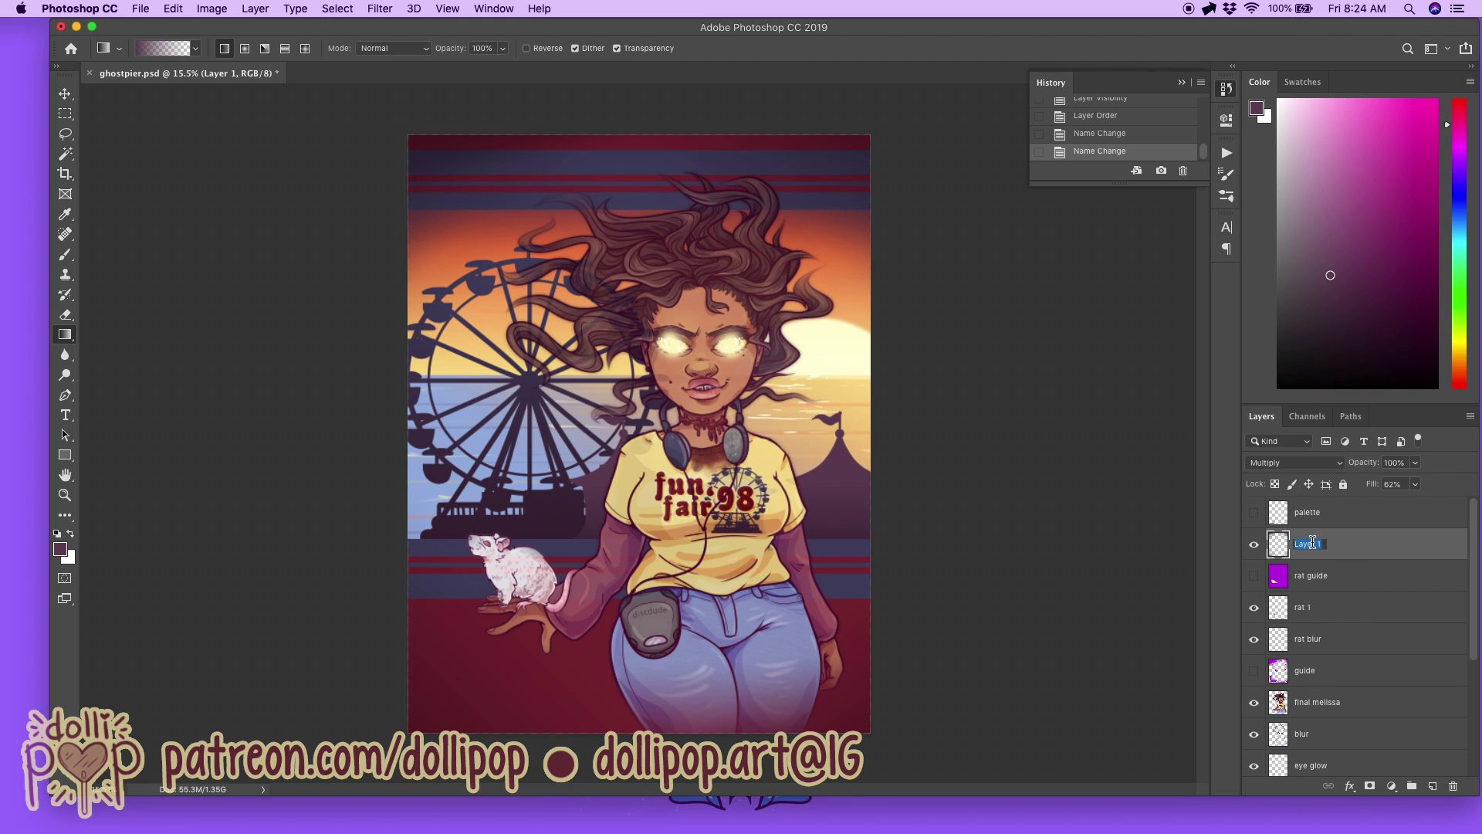
{"action": "type", "text": "vignette"}
{"action": "key", "text": "Return"}
Step: Add a layer above vignette in Overlay blend mode and sample the palette layer's yellow for the Brush tool
{"action": "left_click", "coordinate": [1432, 786]}
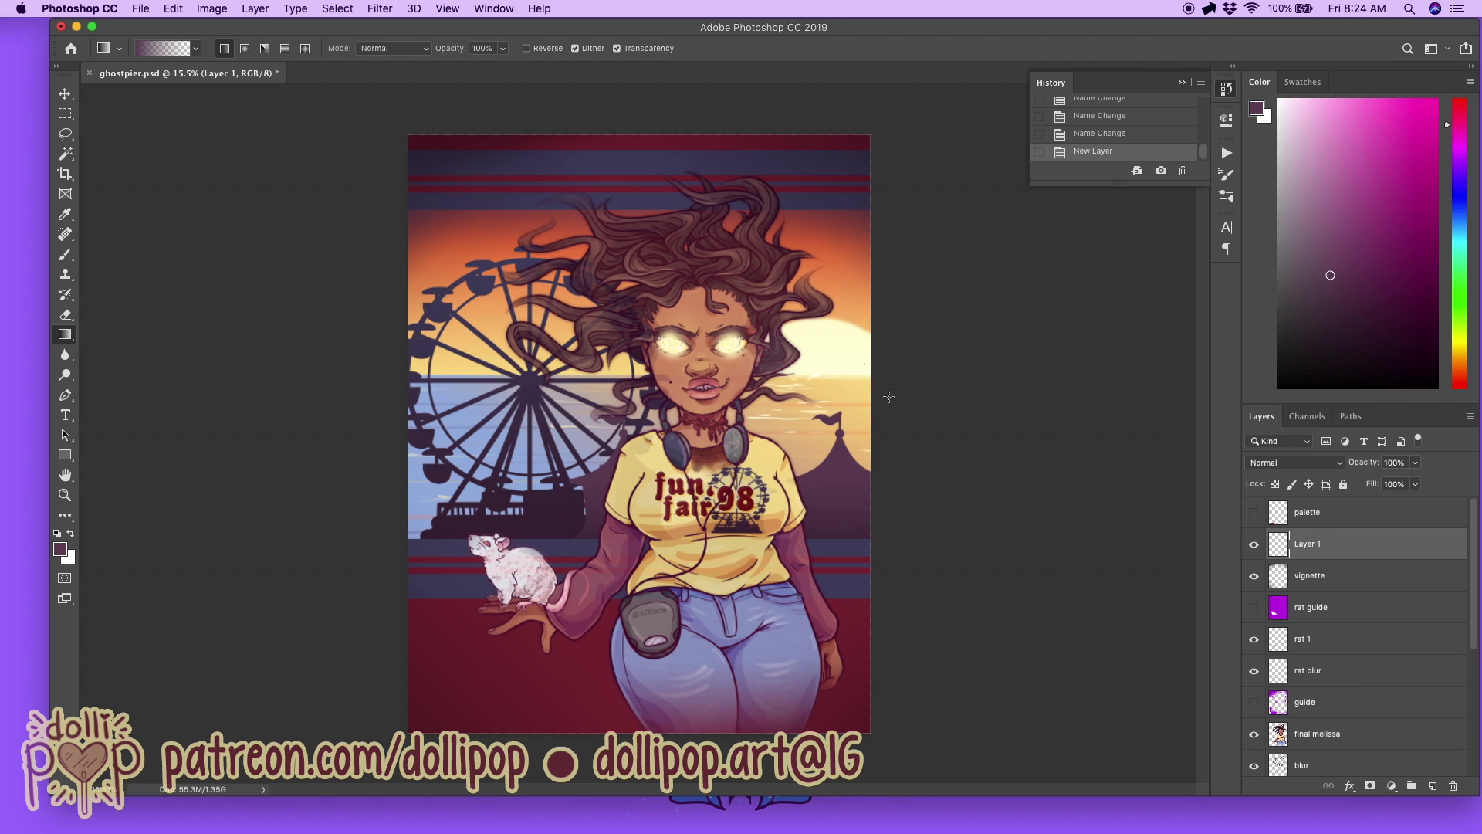
{"action": "left_click", "coordinate": [71, 257]}
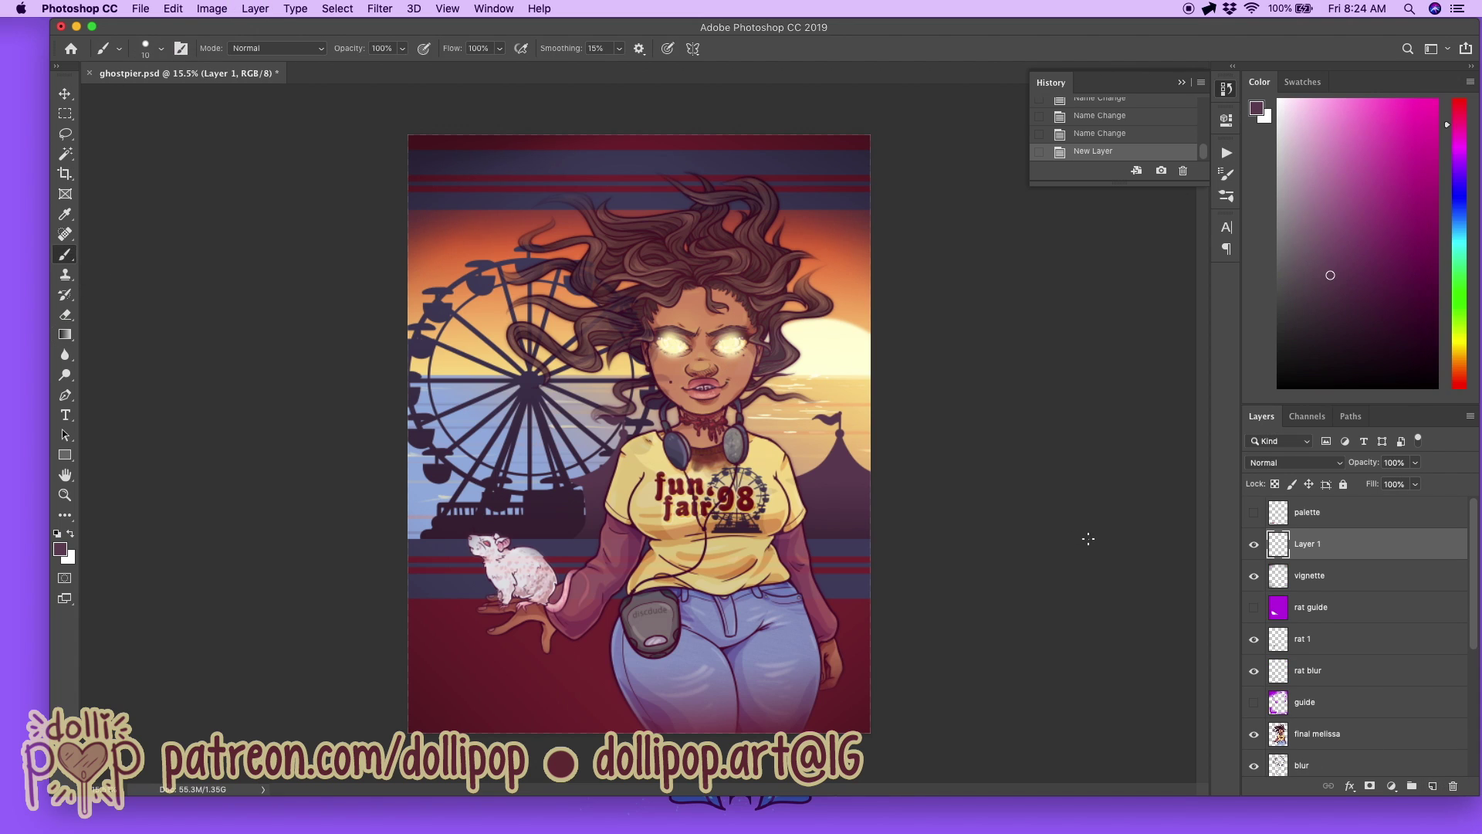
{"action": "left_click", "coordinate": [1254, 513]}
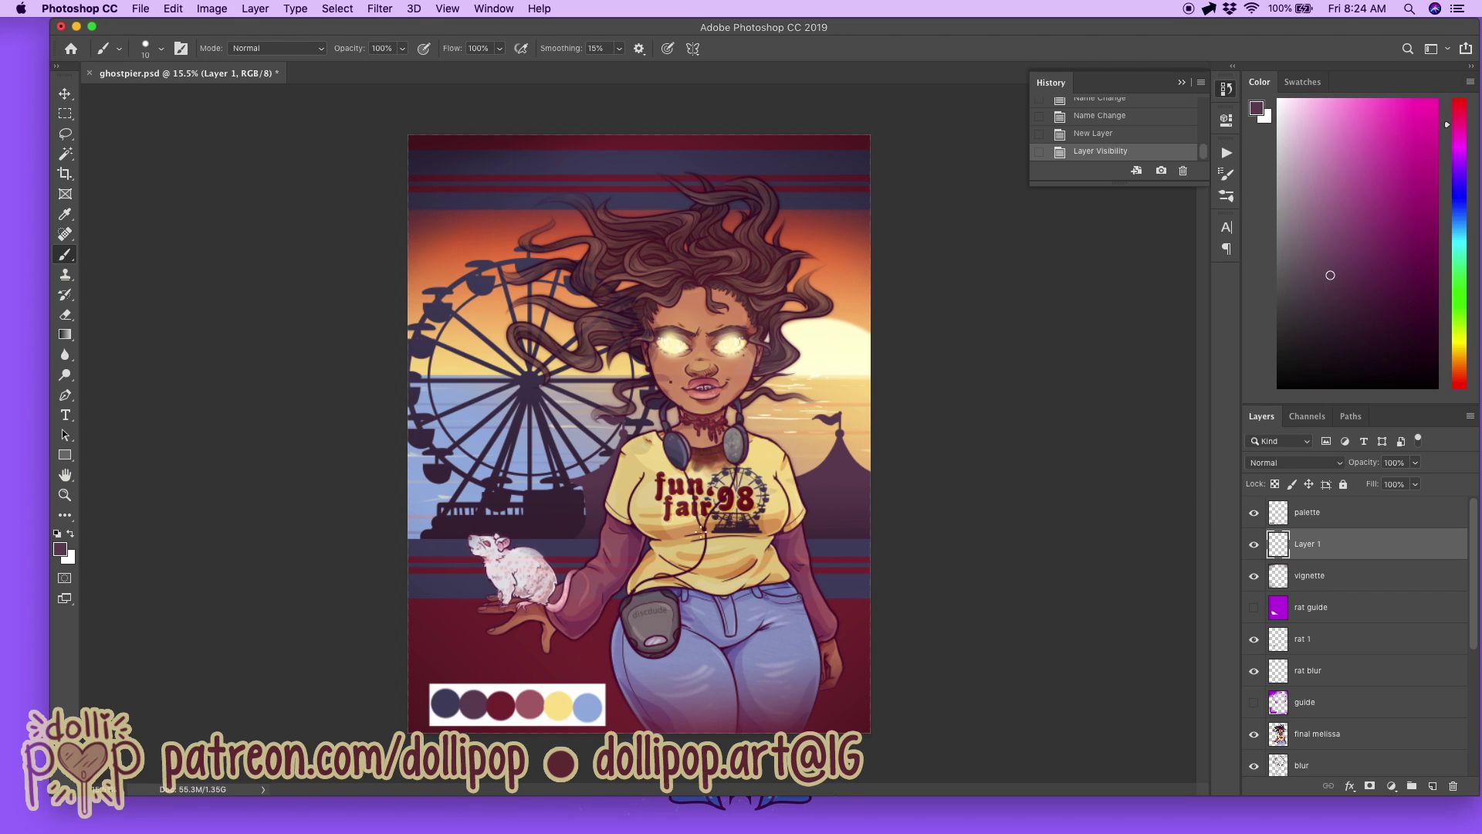
{"action": "left_click", "coordinate": [564, 701], "text": "alt"}
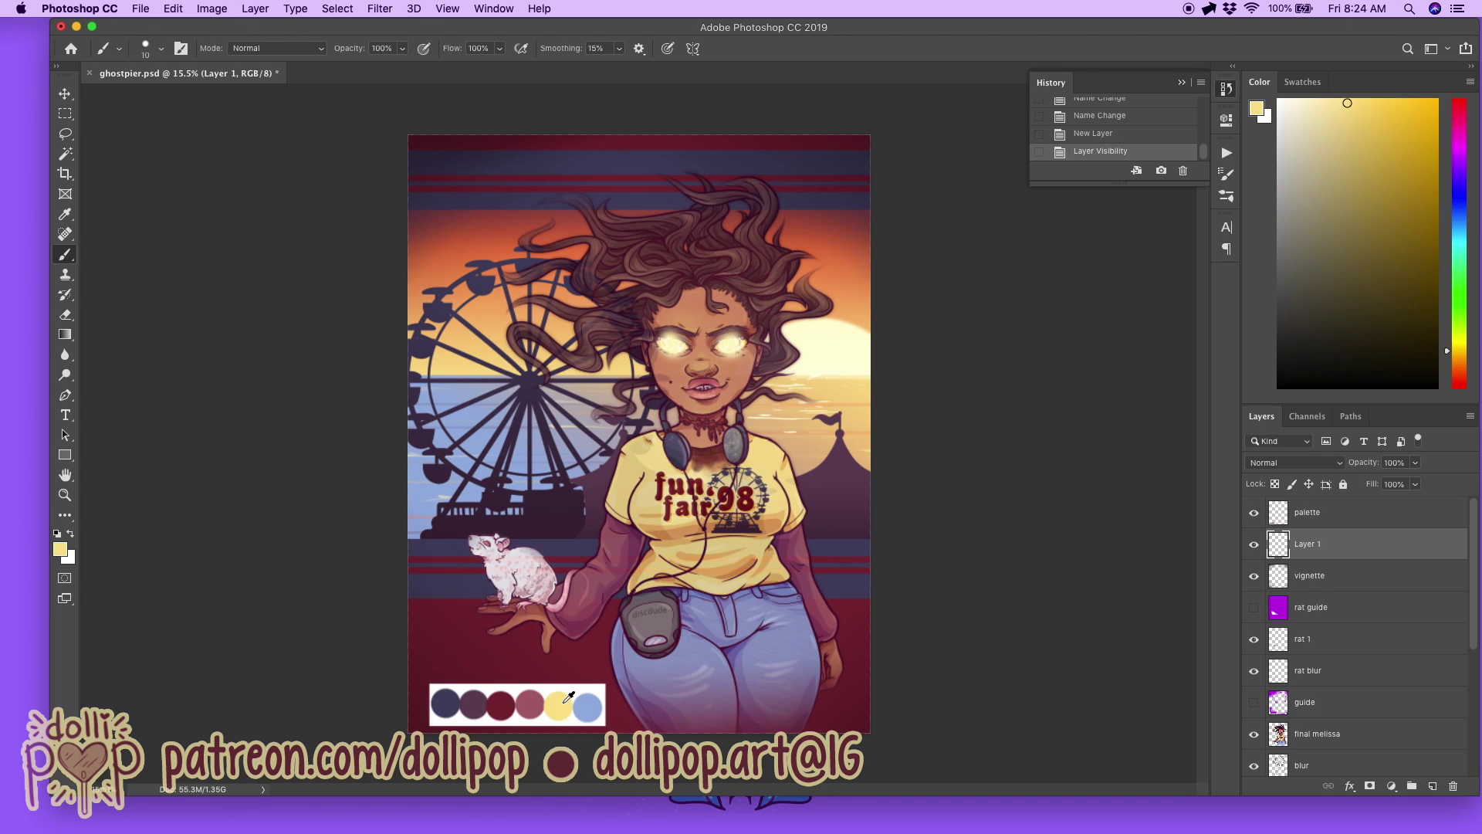
{"action": "left_click", "coordinate": [1254, 513]}
{"action": "left_click", "coordinate": [1295, 462]}
{"action": "left_click", "coordinate": [1288, 628]}
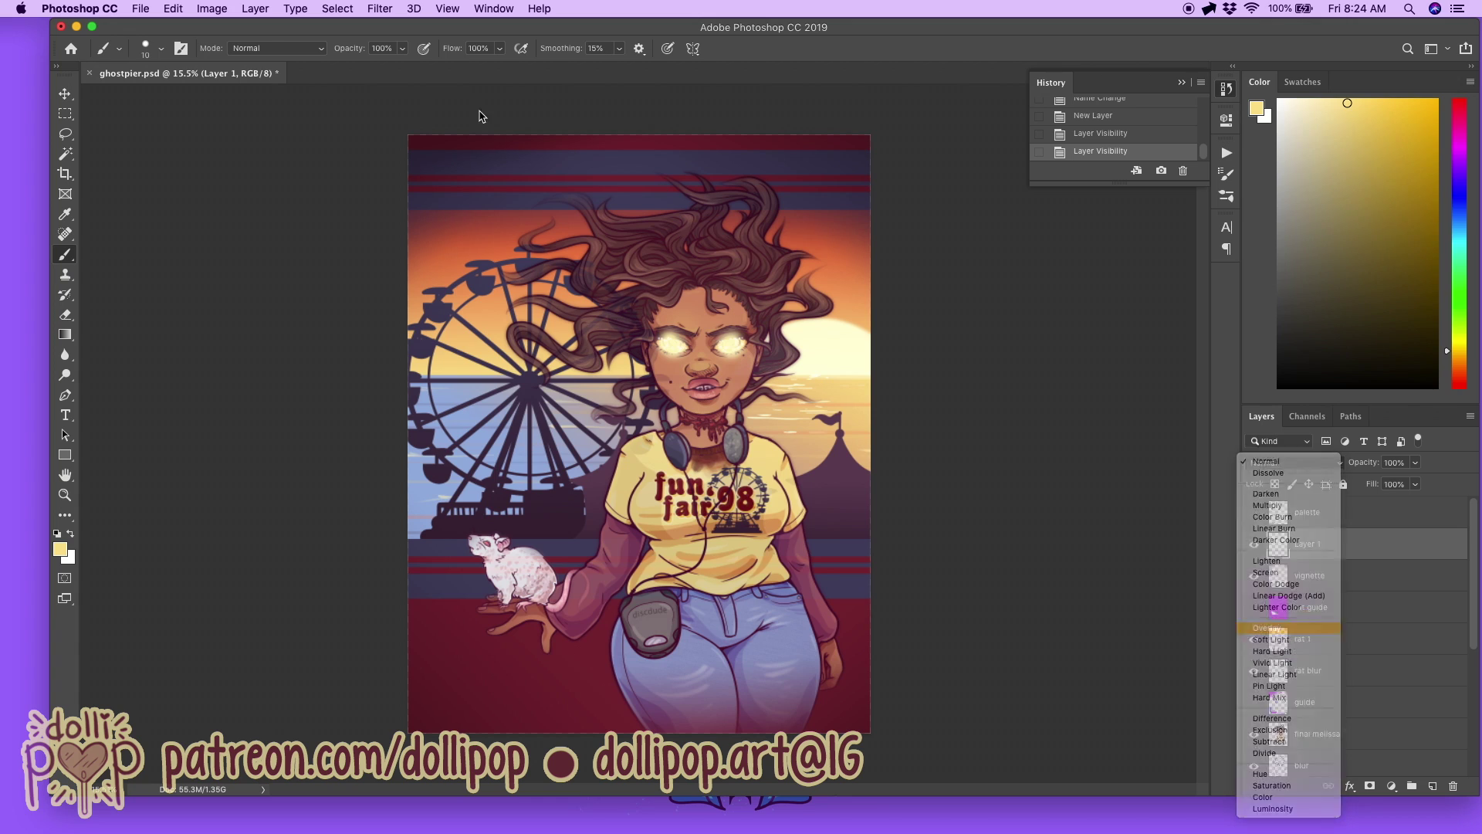
Step: Choose the speckle preset from the brush library
{"action": "left_click", "coordinate": [162, 49]}
{"action": "scroll", "coordinate": [193, 254], "scroll_direction": "down", "scroll_amount": 5}
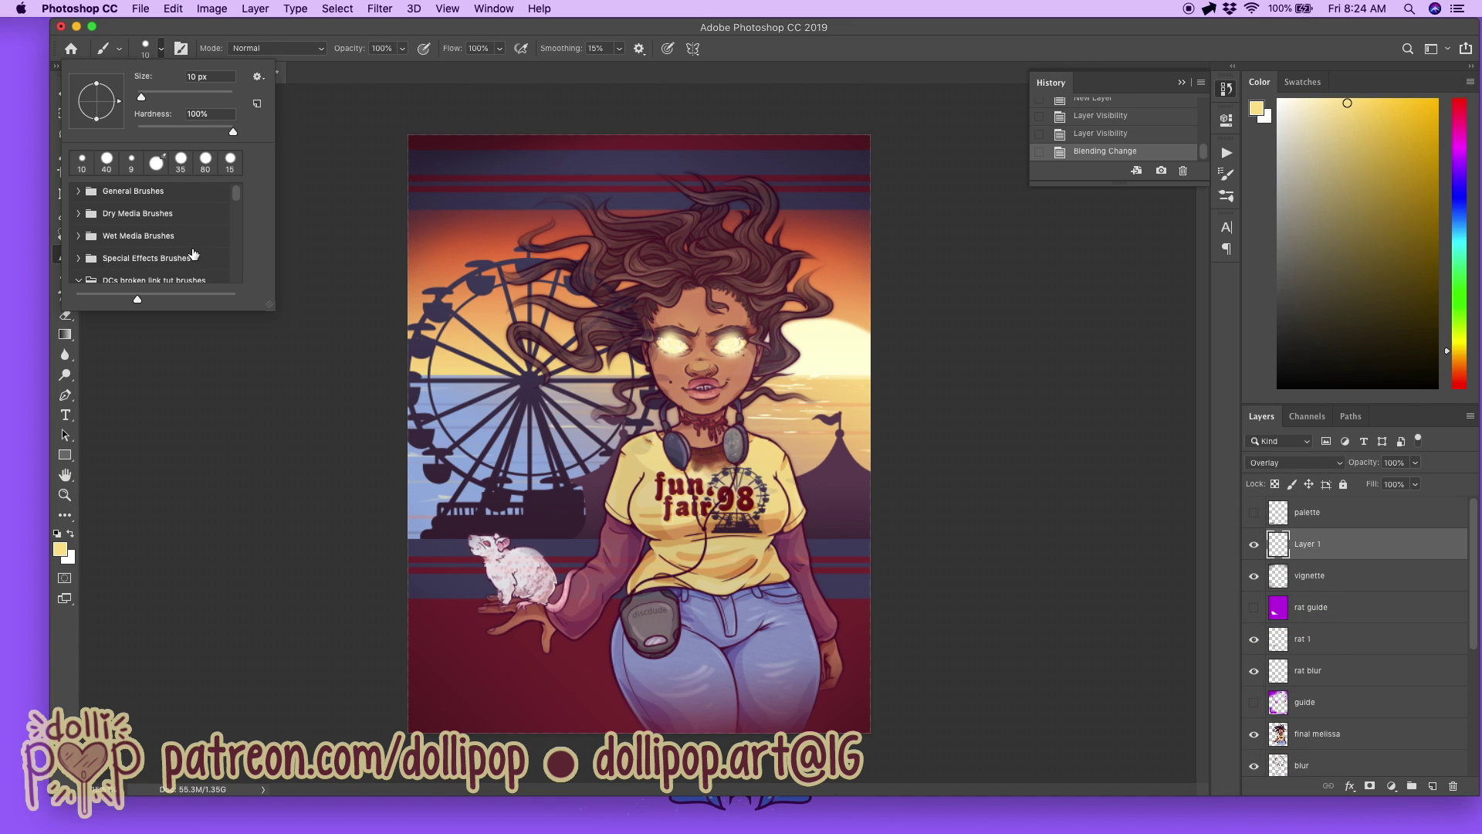
{"action": "scroll", "coordinate": [193, 254], "scroll_direction": "down", "scroll_amount": 8}
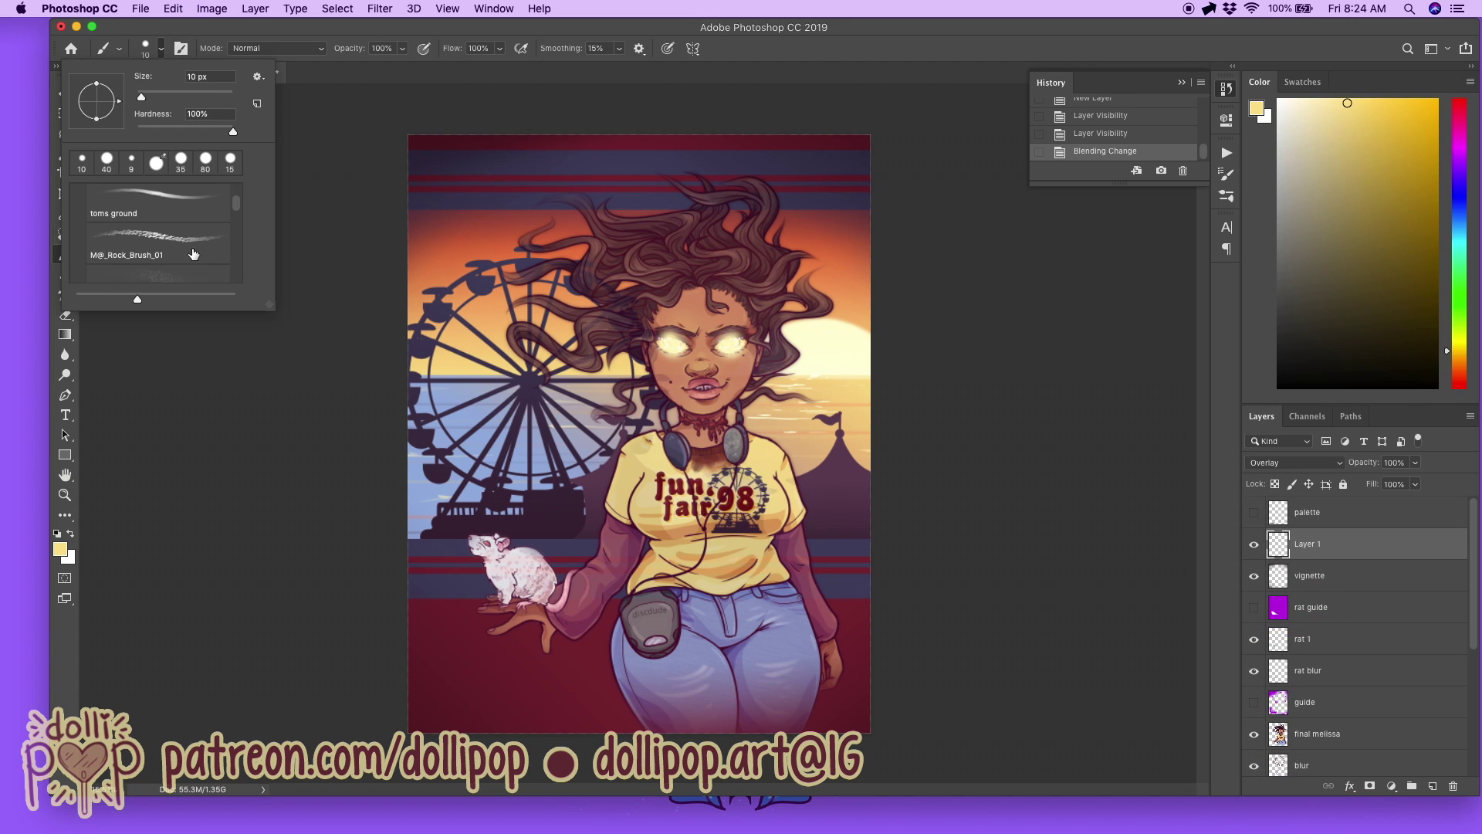
{"action": "scroll", "coordinate": [193, 254], "scroll_direction": "down", "scroll_amount": 8}
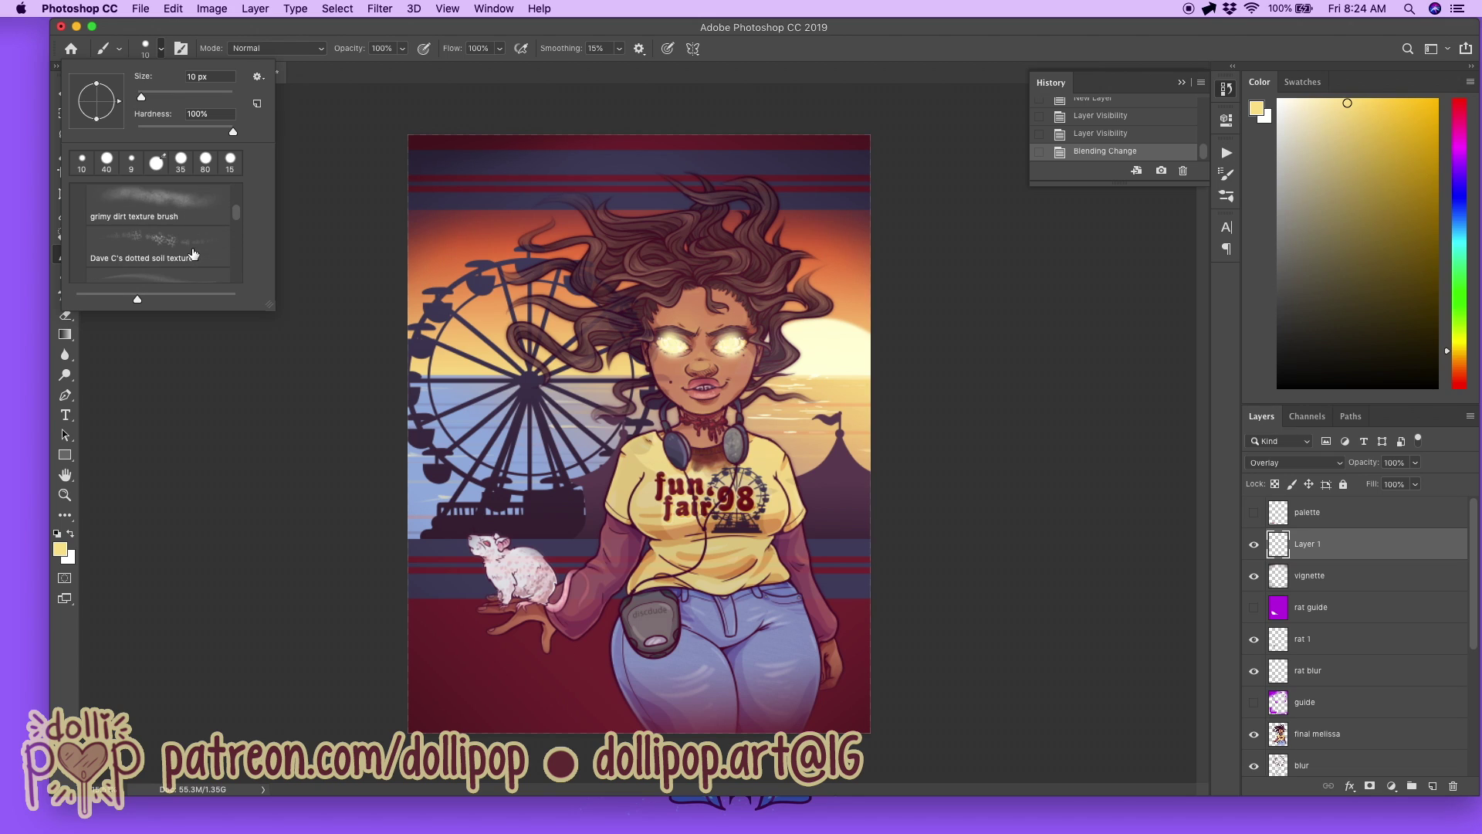
{"action": "scroll", "coordinate": [193, 254], "scroll_direction": "down", "scroll_amount": 8}
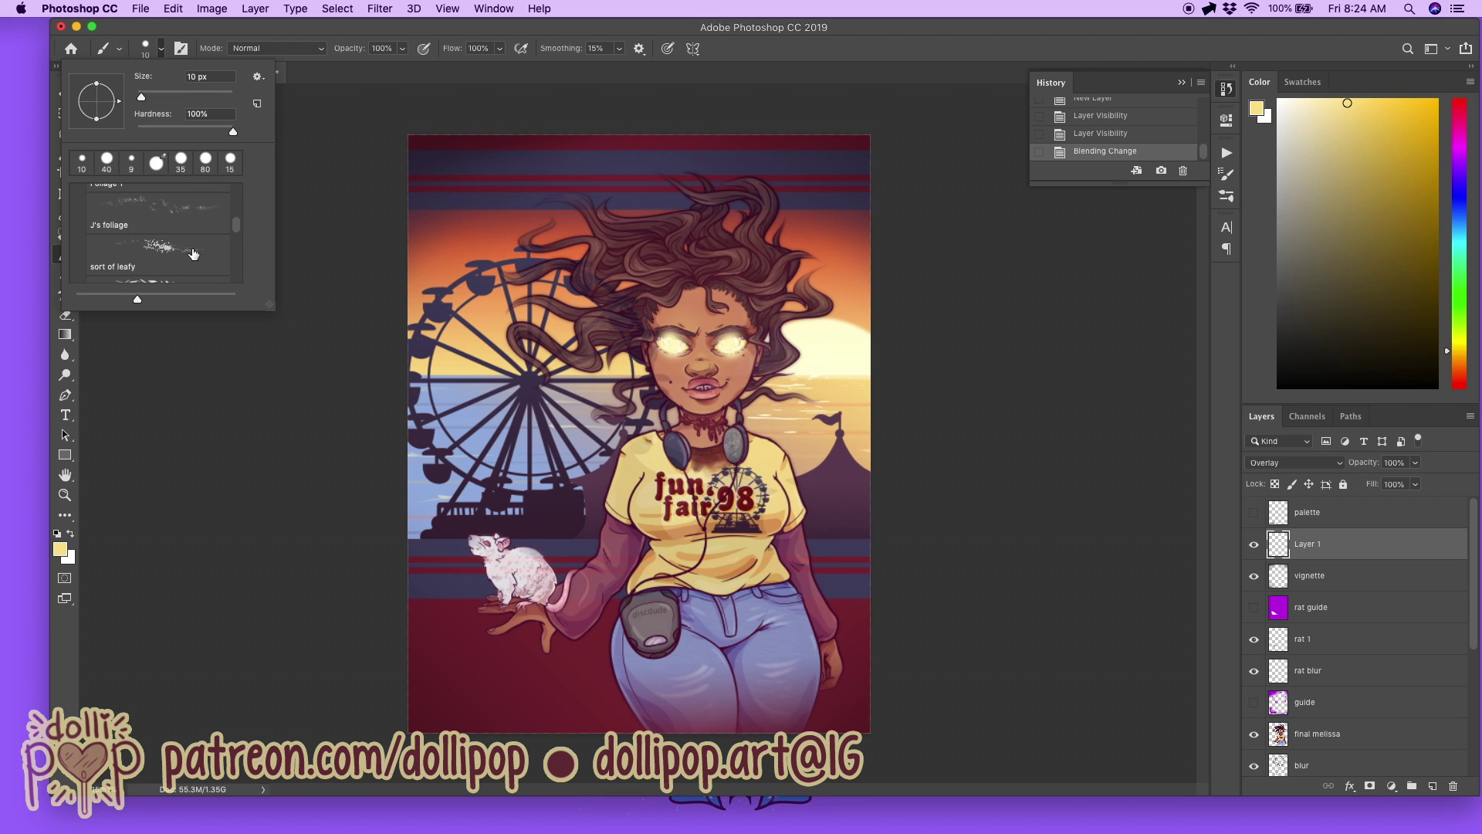
{"action": "scroll", "coordinate": [193, 254], "scroll_direction": "down", "scroll_amount": 6}
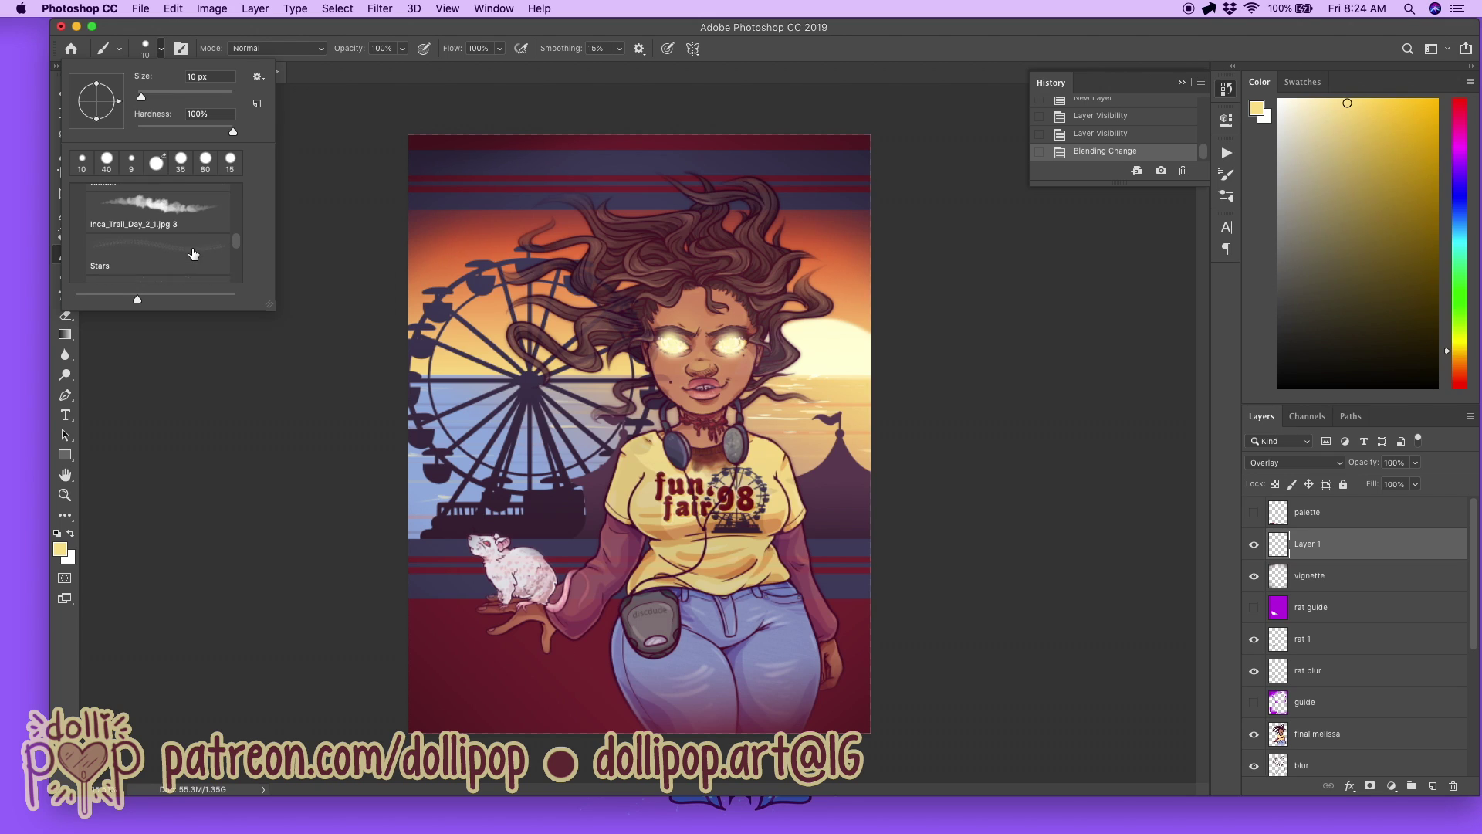
{"action": "left_click", "coordinate": [181, 271]}
{"action": "left_click", "coordinate": [160, 49]}
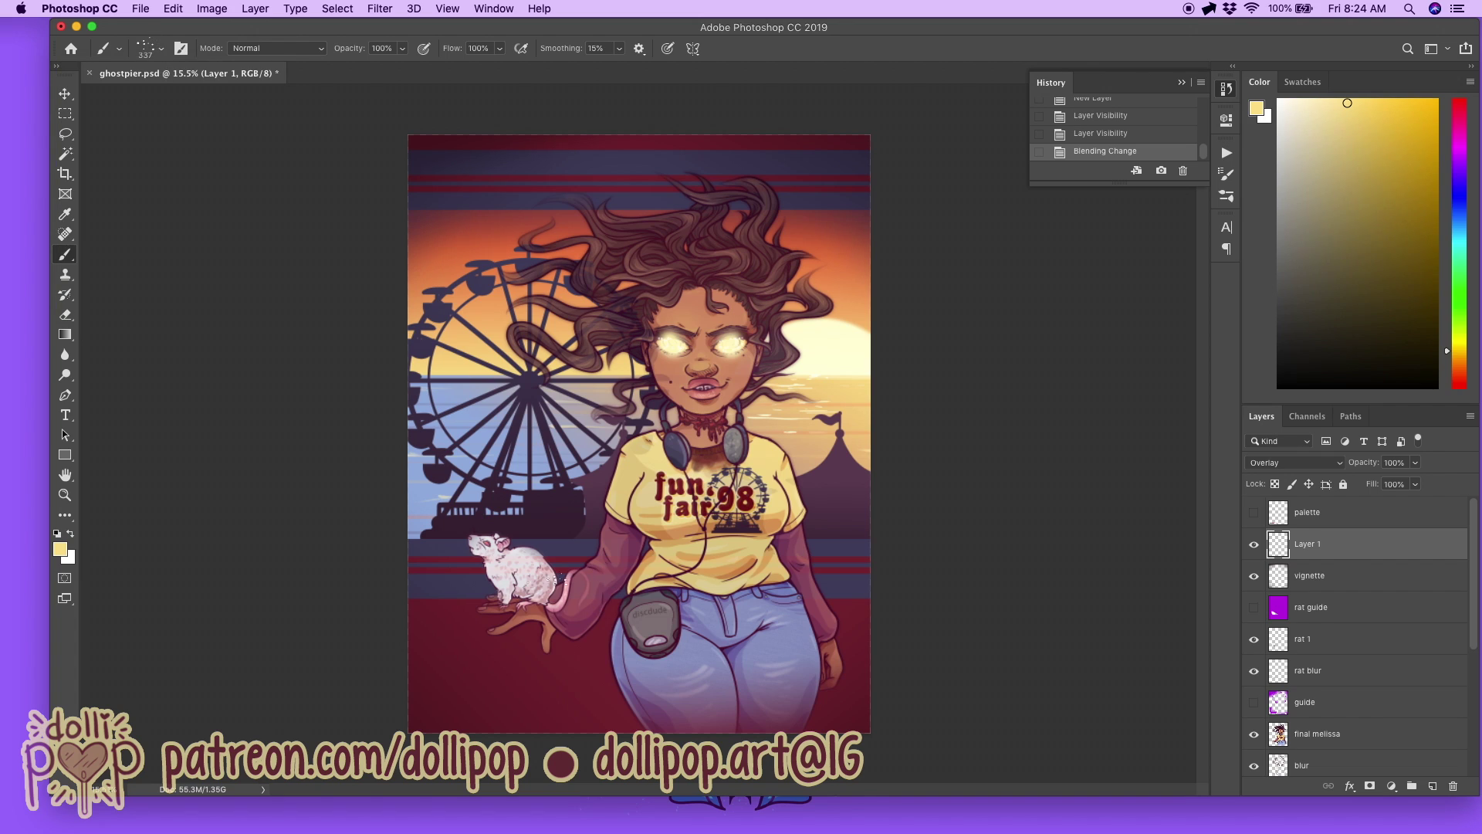
Step: Scatter yellow speckles over the ferris wheel, the sea and the area beside the shoulder, reducing the brush to 250 px
{"action": "key", "text": "bracketright"}
{"action": "key", "text": "bracketright"}
{"action": "key", "text": "bracketright"}
{"action": "key", "text": "bracketright"}
{"action": "key", "text": "bracketright"}
{"action": "key", "text": "bracketright"}
{"action": "key", "text": "bracketleft"}
{"action": "key", "text": "bracketleft"}
{"action": "key", "text": "bracketleft"}
{"action": "key", "text": "bracketleft"}
{"action": "left_click", "coordinate": [566, 426]}
{"action": "left_click", "coordinate": [558, 405]}
{"action": "left_click", "coordinate": [546, 378]}
{"action": "left_click", "coordinate": [647, 438]}
{"action": "key", "text": "bracketleft"}
{"action": "key", "text": "bracketleft"}
{"action": "key", "text": "bracketleft"}
{"action": "key", "text": "bracketleft"}
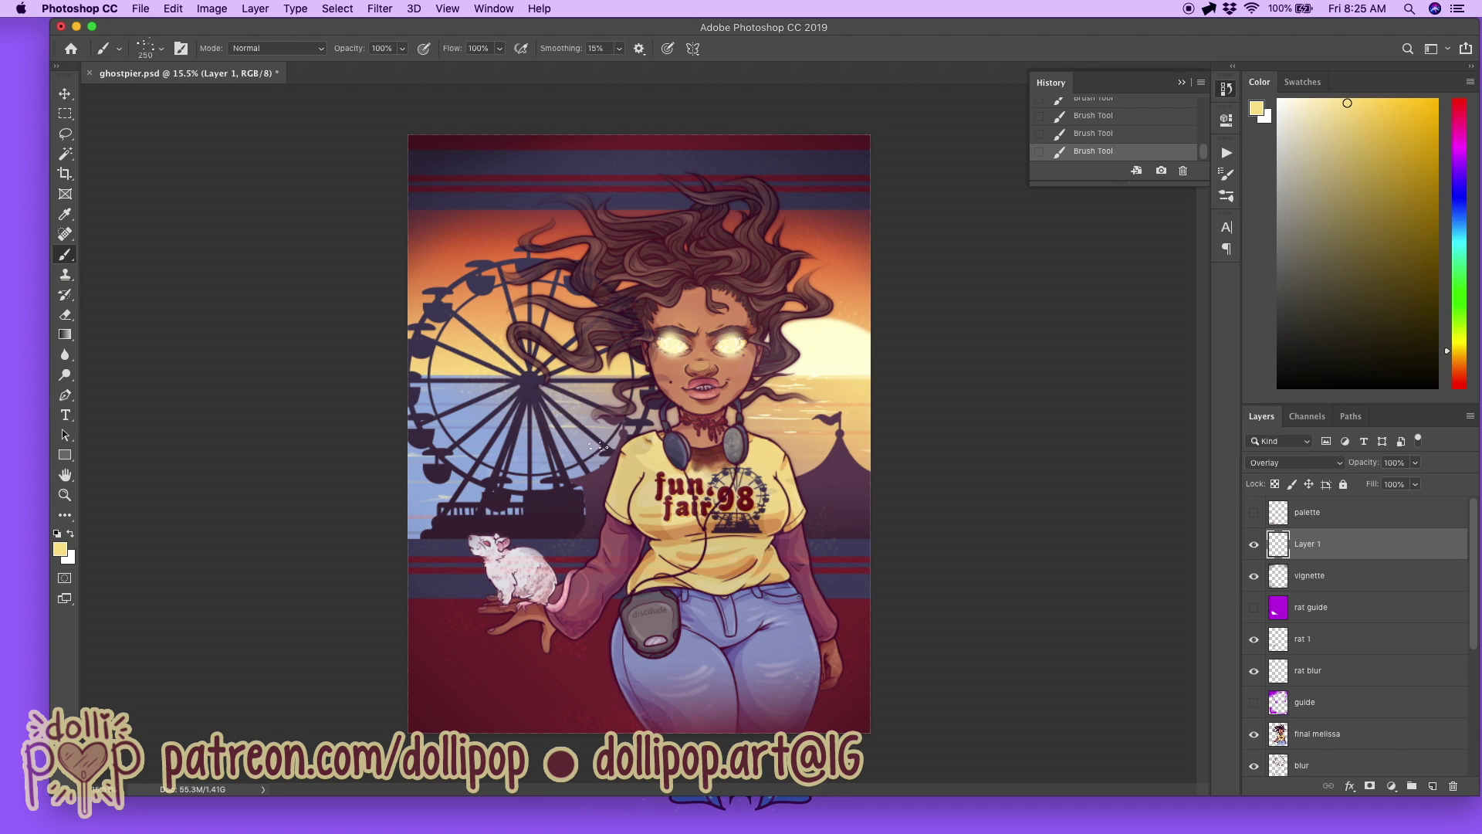
Step: Paint yellow splatter beside the circus tent, near the shoulder and hair, and in the upper sky with a 500 px splatter brush
{"action": "scroll", "coordinate": [948, 509], "scroll_direction": "down", "scroll_amount": 4}
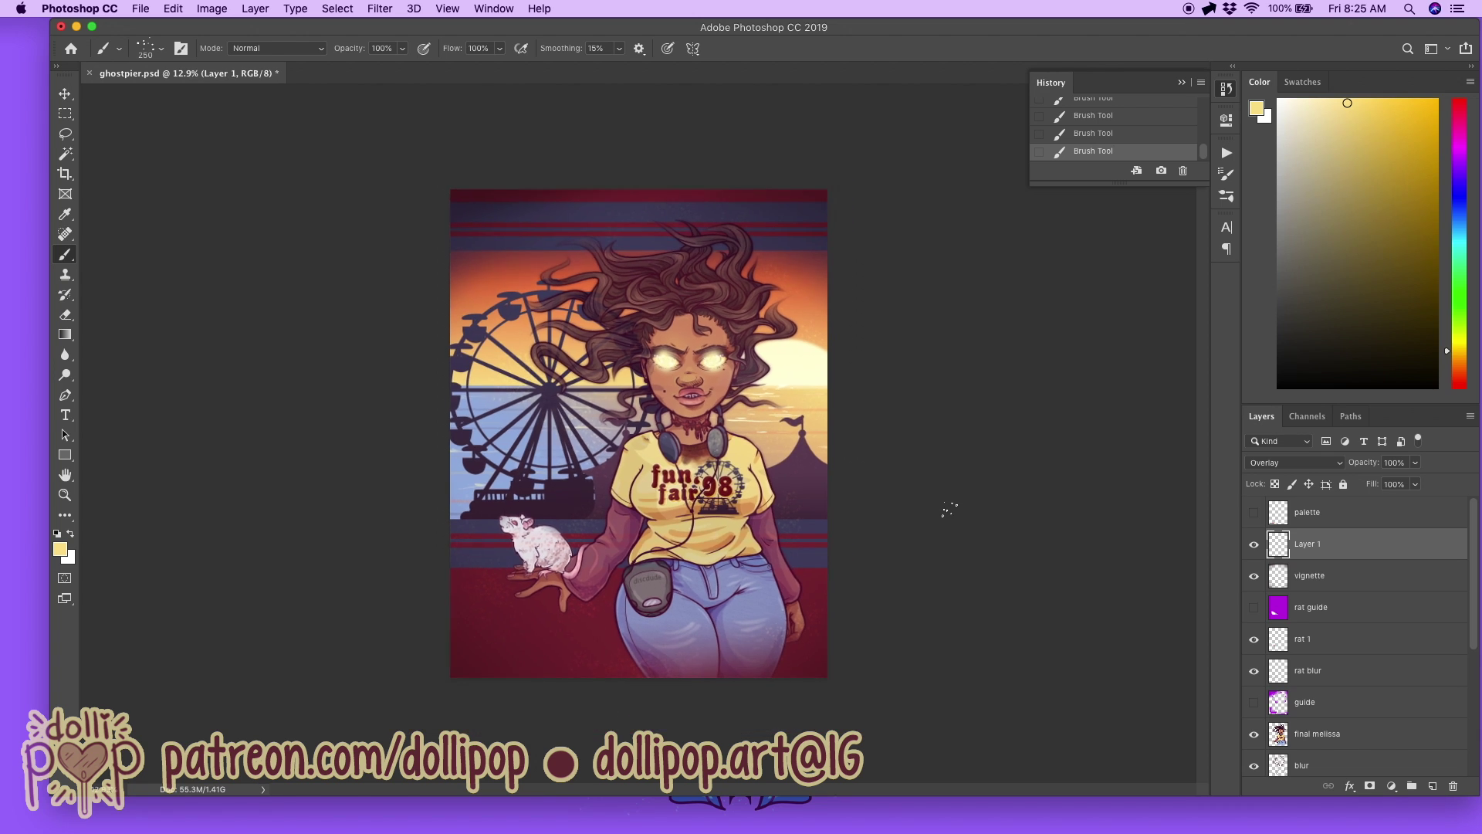
{"action": "scroll", "coordinate": [943, 513], "scroll_direction": "up", "scroll_amount": 3}
{"action": "scroll", "coordinate": [942, 515], "scroll_direction": "up", "scroll_amount": 3}
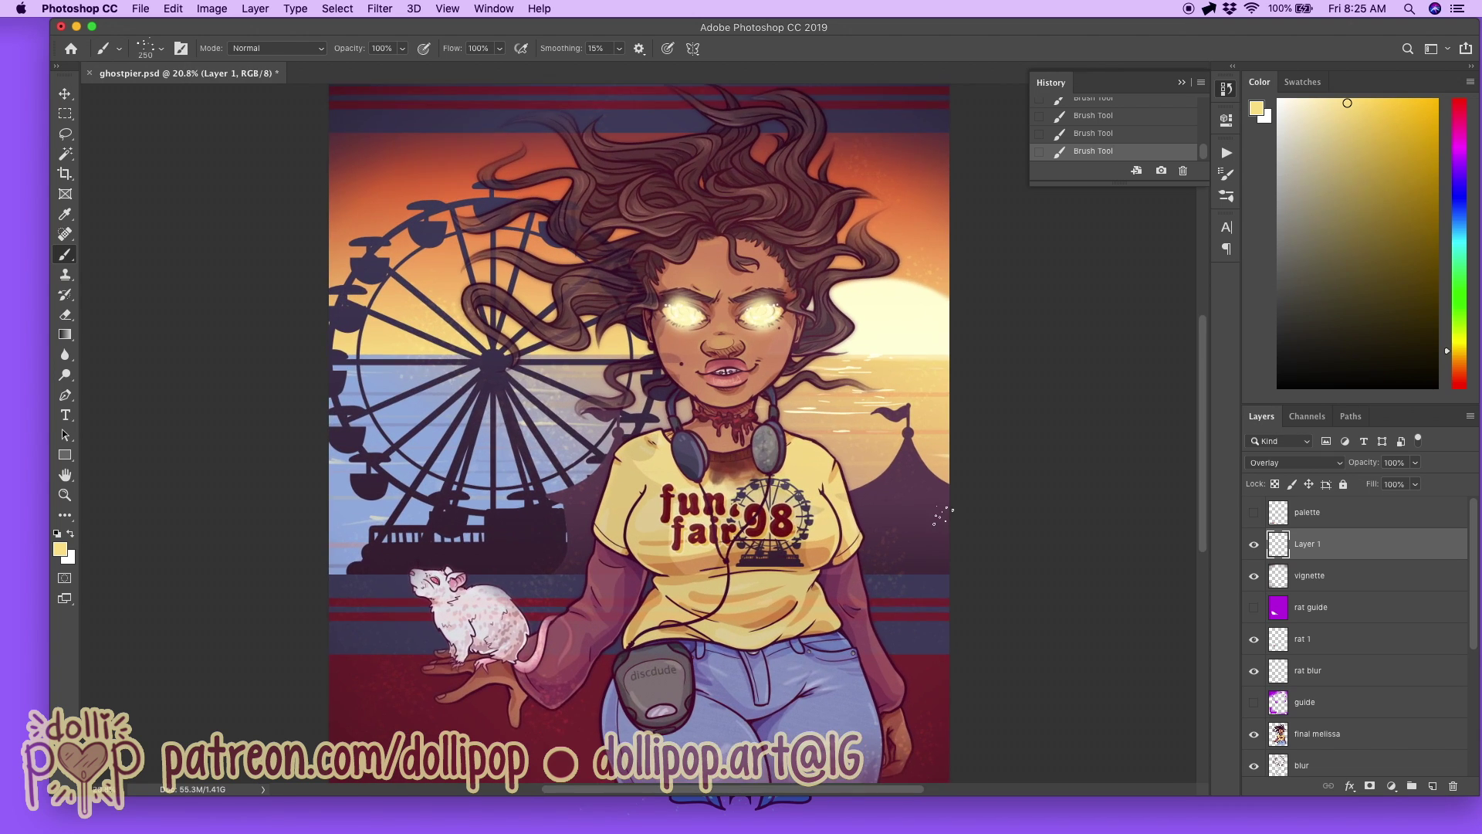
{"action": "left_click", "coordinate": [158, 48]}
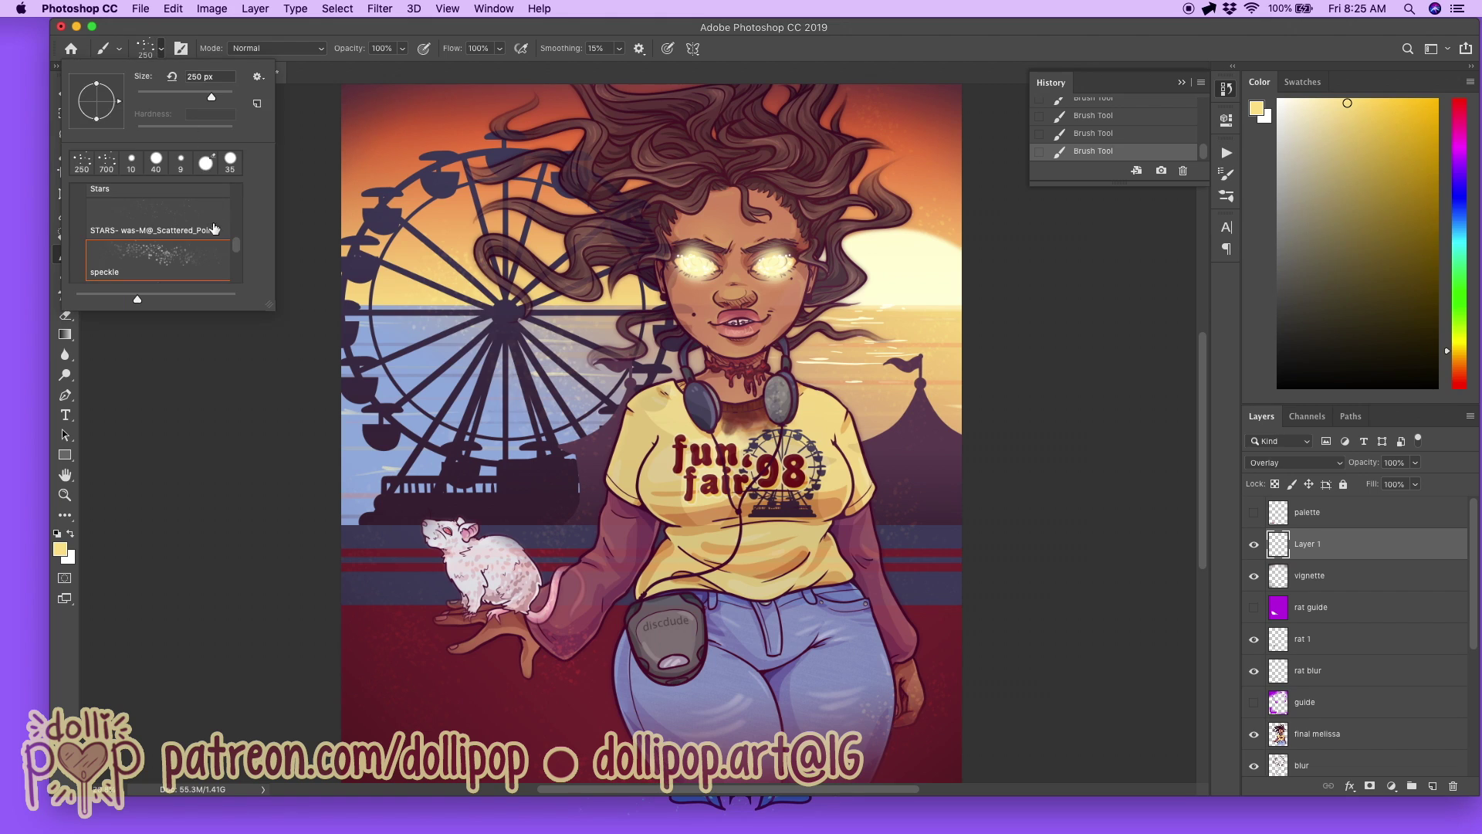
{"action": "scroll", "coordinate": [241, 253], "scroll_direction": "down", "scroll_amount": 1}
{"action": "left_click_drag", "start_coordinate": [241, 251], "coordinate": [242, 253]}
{"action": "left_click", "coordinate": [199, 222]}
{"action": "left_click", "coordinate": [157, 52]}
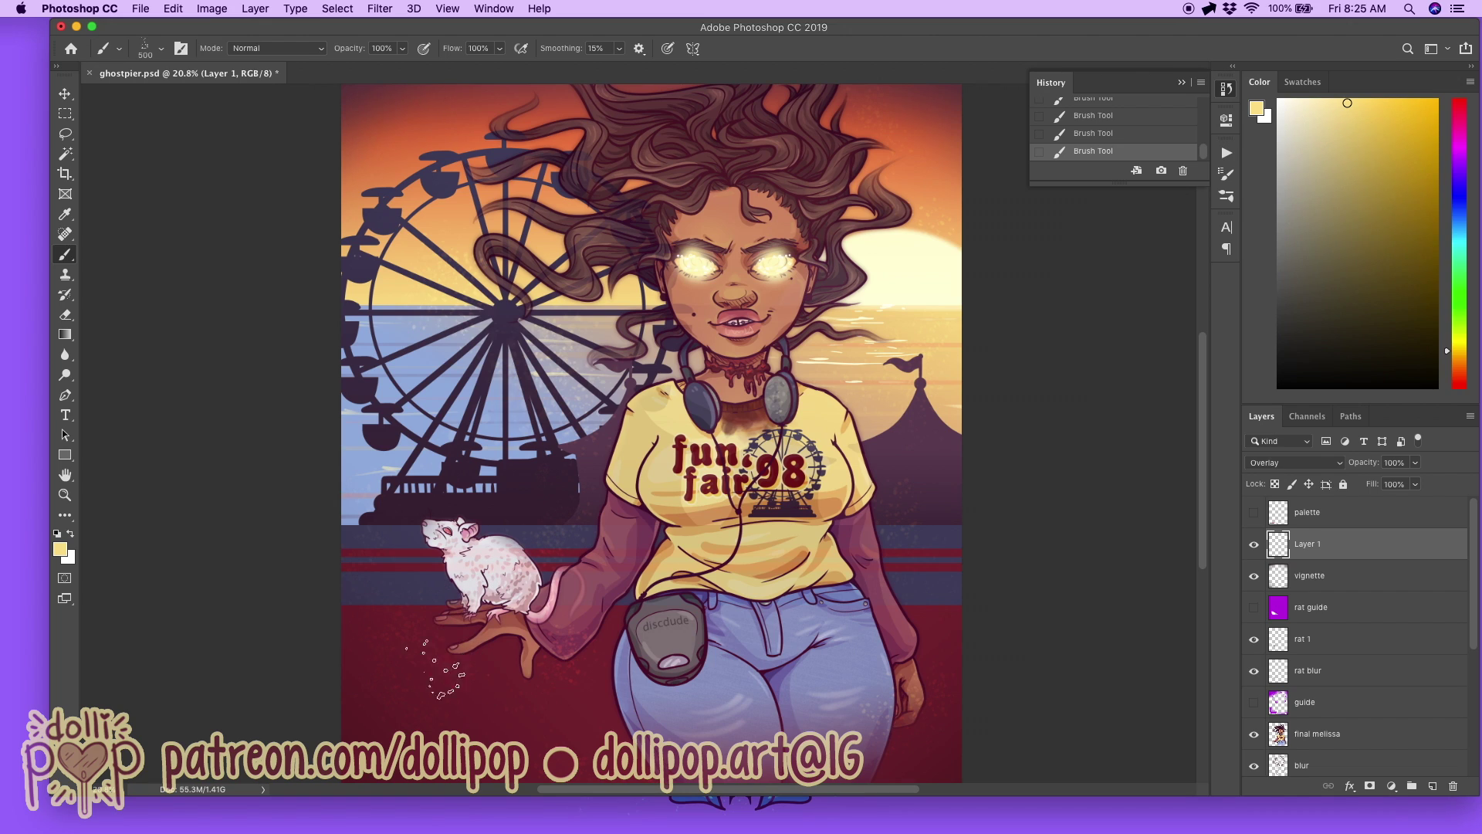
{"action": "mouse_move", "coordinate": [836, 380]}
{"action": "left_mouse_down"}
{"action": "mouse_move", "coordinate": [866, 405]}
{"action": "mouse_move", "coordinate": [901, 493]}
{"action": "mouse_move", "coordinate": [870, 423]}
{"action": "left_mouse_up"}
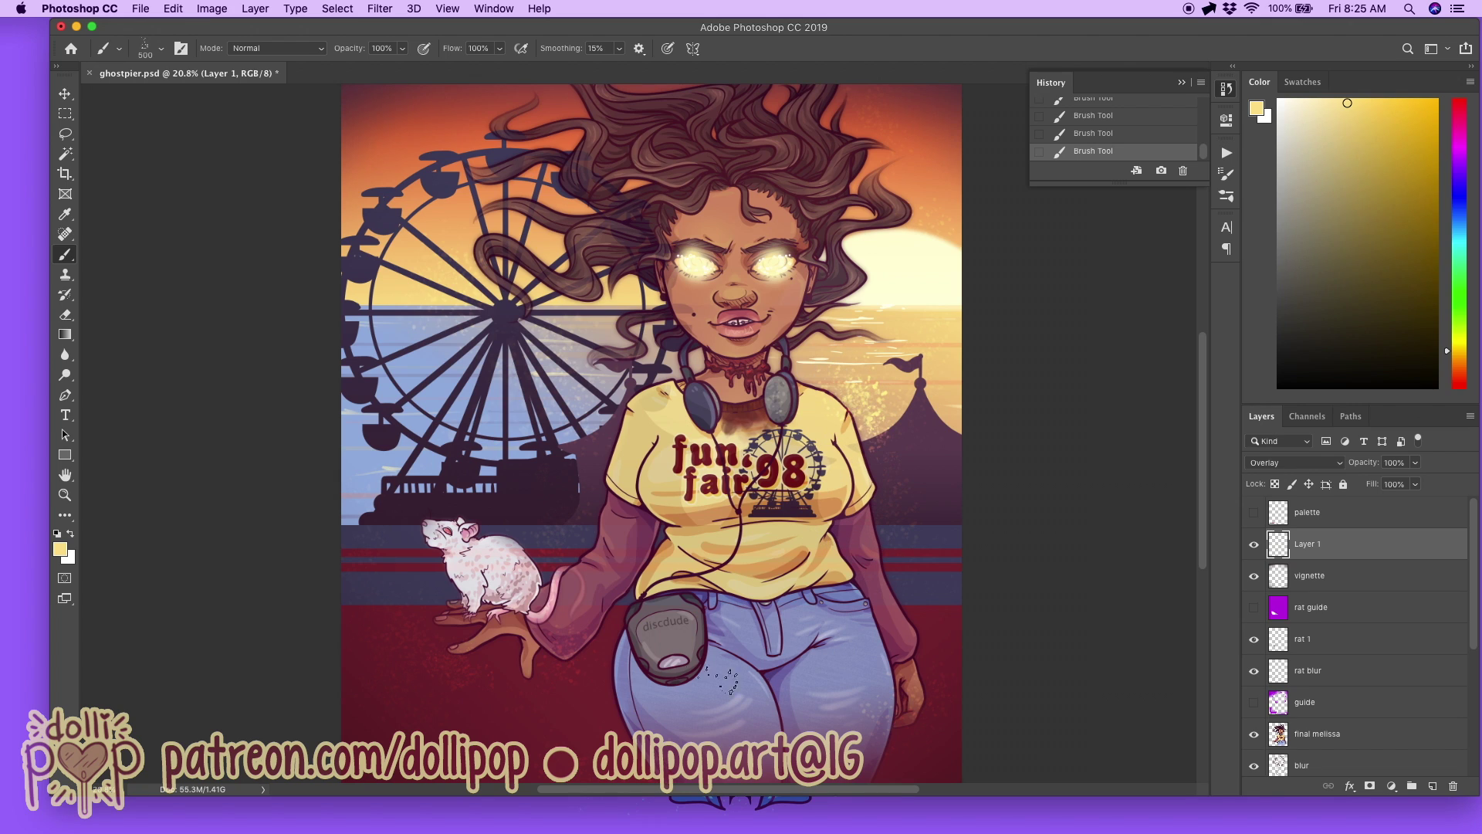
{"action": "mouse_move", "coordinate": [618, 423]}
{"action": "left_mouse_down"}
{"action": "mouse_move", "coordinate": [602, 456]}
{"action": "mouse_move", "coordinate": [596, 428]}
{"action": "left_mouse_up"}
{"action": "left_click_drag", "start_coordinate": [614, 336], "coordinate": [587, 347]}
{"action": "left_click_drag", "start_coordinate": [878, 136], "coordinate": [921, 177]}
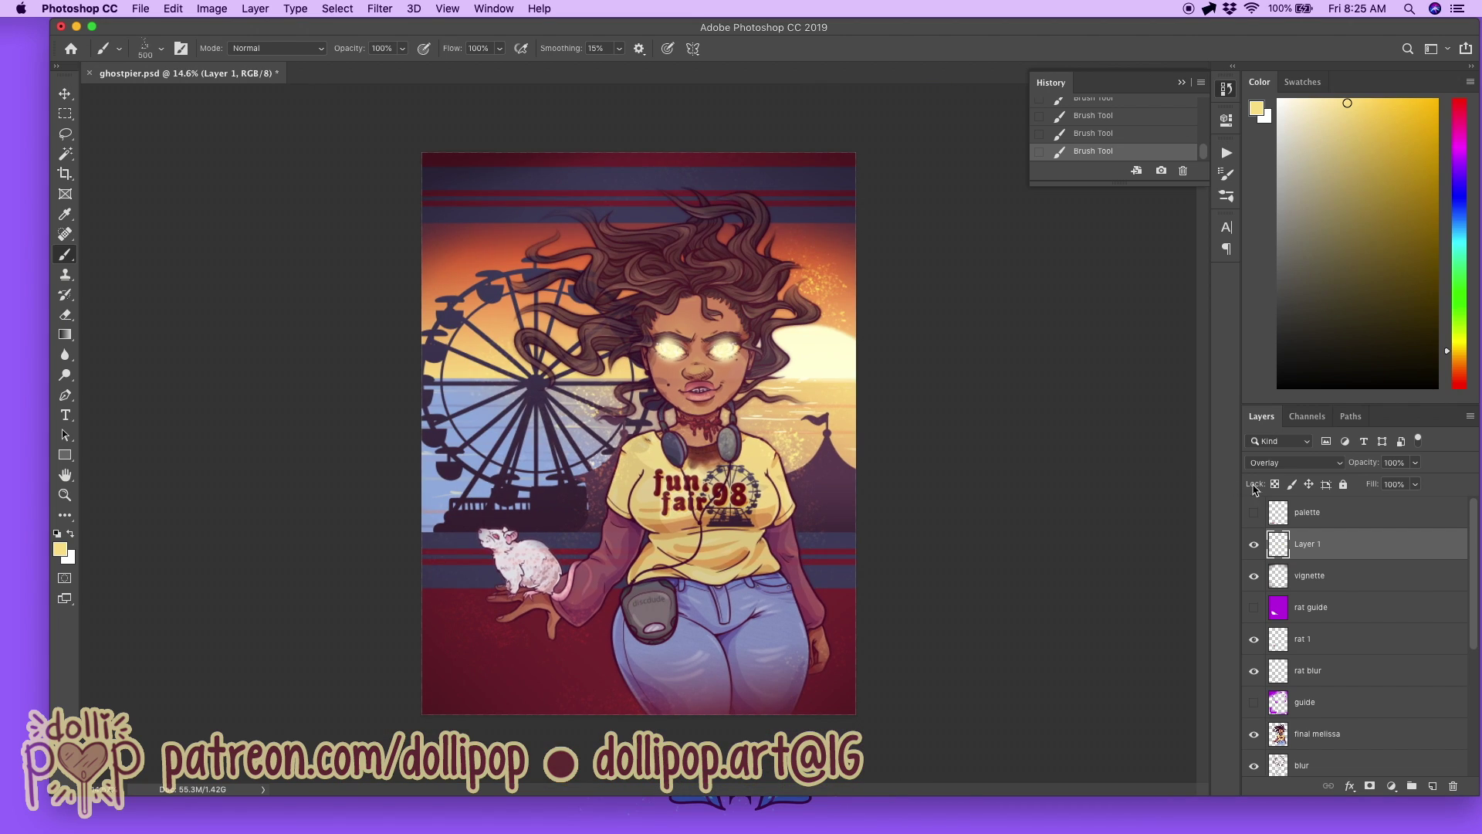
Step: Lower the yellow speckle layer's fill to 42% and rename the layer "sparkle1"
{"action": "left_click", "coordinate": [1416, 484]}
{"action": "left_click_drag", "start_coordinate": [1399, 509], "coordinate": [1382, 512]}
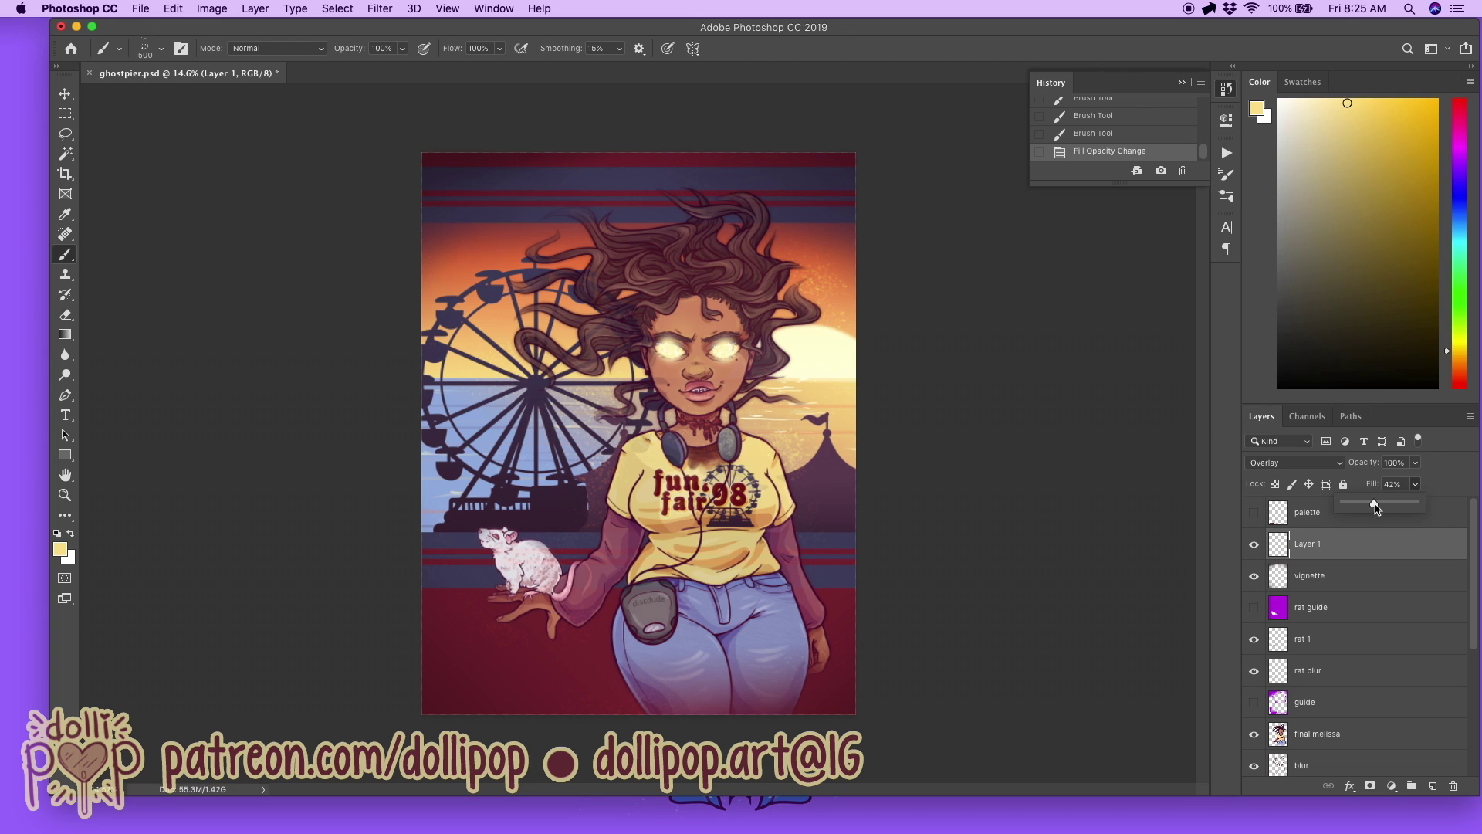
{"action": "double_click", "coordinate": [1305, 546]}
{"action": "type", "text": "sparkle1"}
{"action": "key", "text": "Return"}
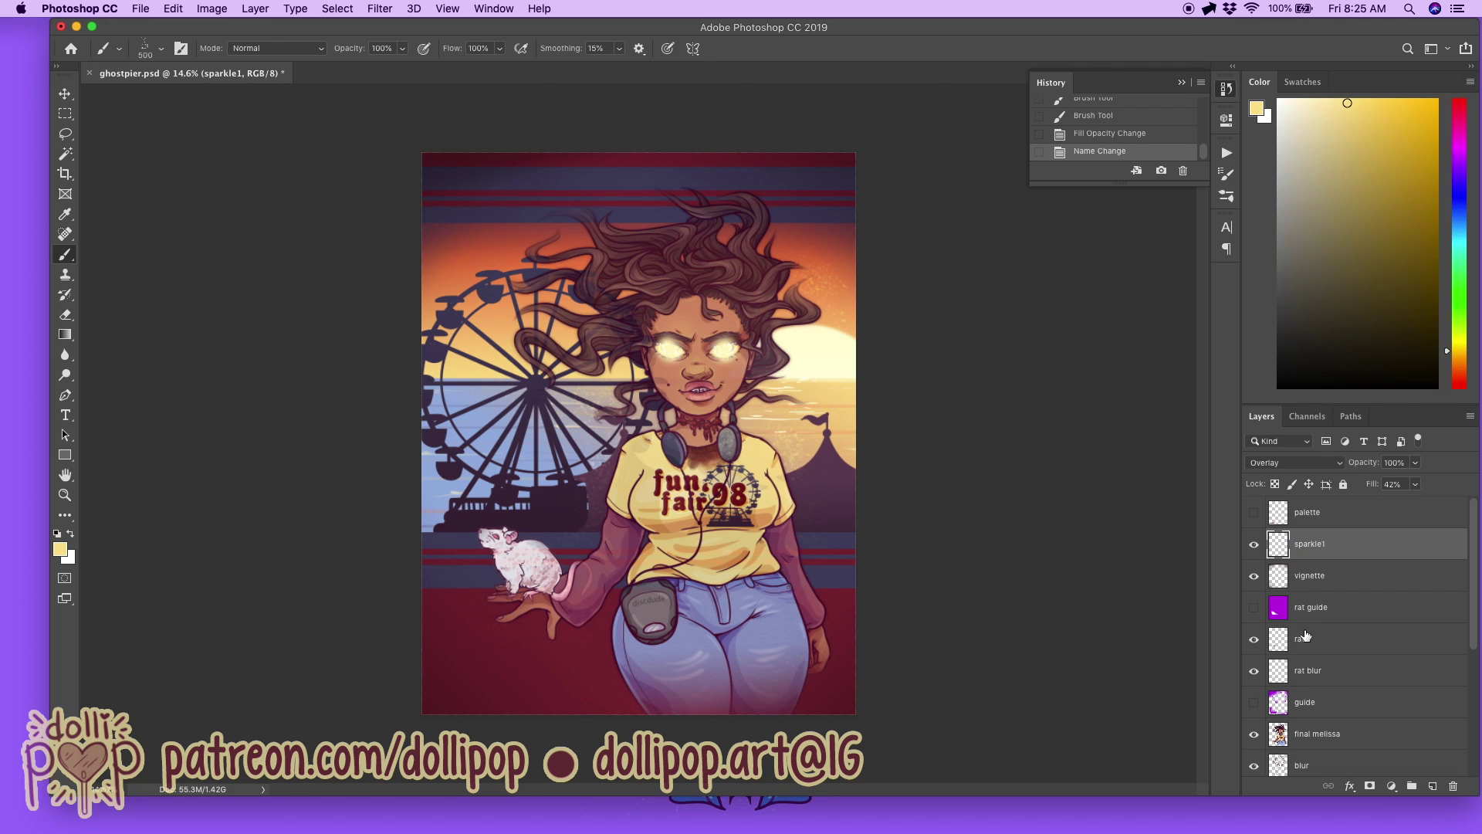
Step: Add a new layer above sparkle1 and choose the Sprinkle02 brush at 600 px
{"action": "left_click", "coordinate": [1432, 786]}
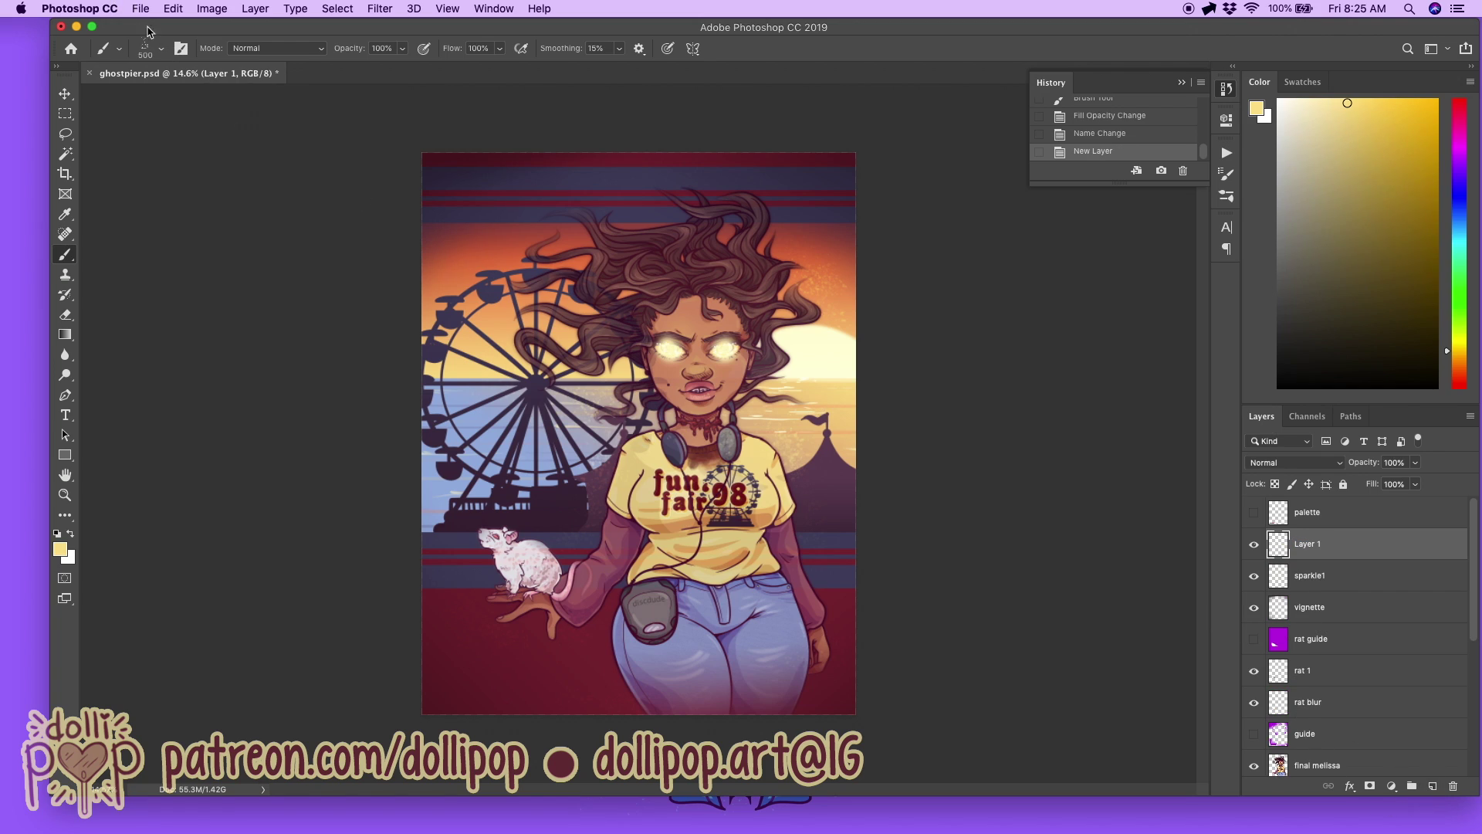
{"action": "left_click", "coordinate": [161, 48]}
{"action": "scroll", "coordinate": [244, 263], "scroll_direction": "down", "scroll_amount": 5}
{"action": "left_click_drag", "start_coordinate": [244, 263], "coordinate": [244, 263]}
{"action": "left_click", "coordinate": [198, 223]}
{"action": "left_click", "coordinate": [182, 244]}
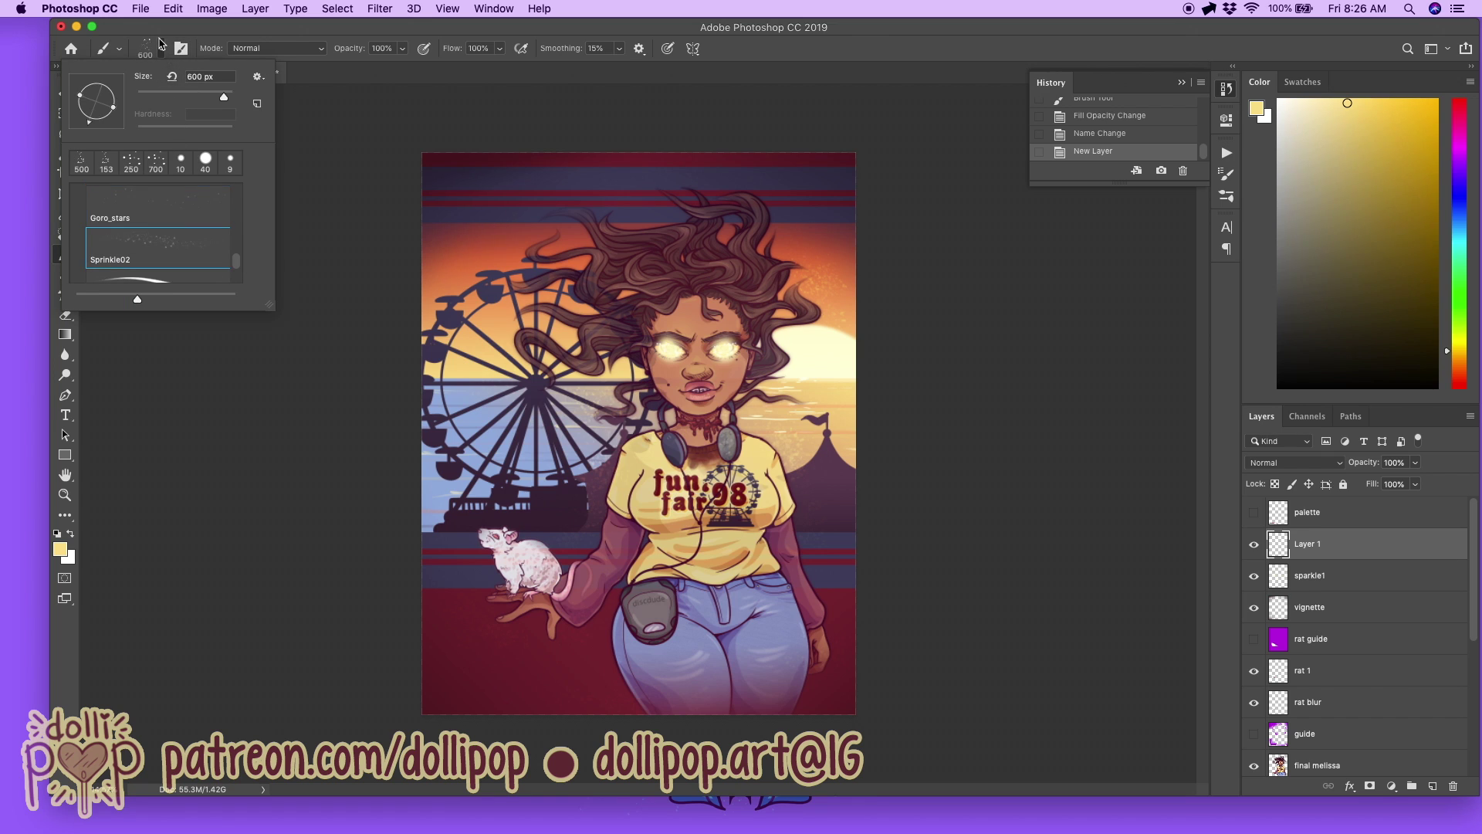
{"action": "left_click", "coordinate": [161, 47]}
Step: Scatter yellow sprinkles around the shirt and tent, across the jeans and lower background, and over the upper sky on Layer 1
{"action": "scroll", "coordinate": [591, 414], "scroll_direction": "up", "scroll_amount": 3}
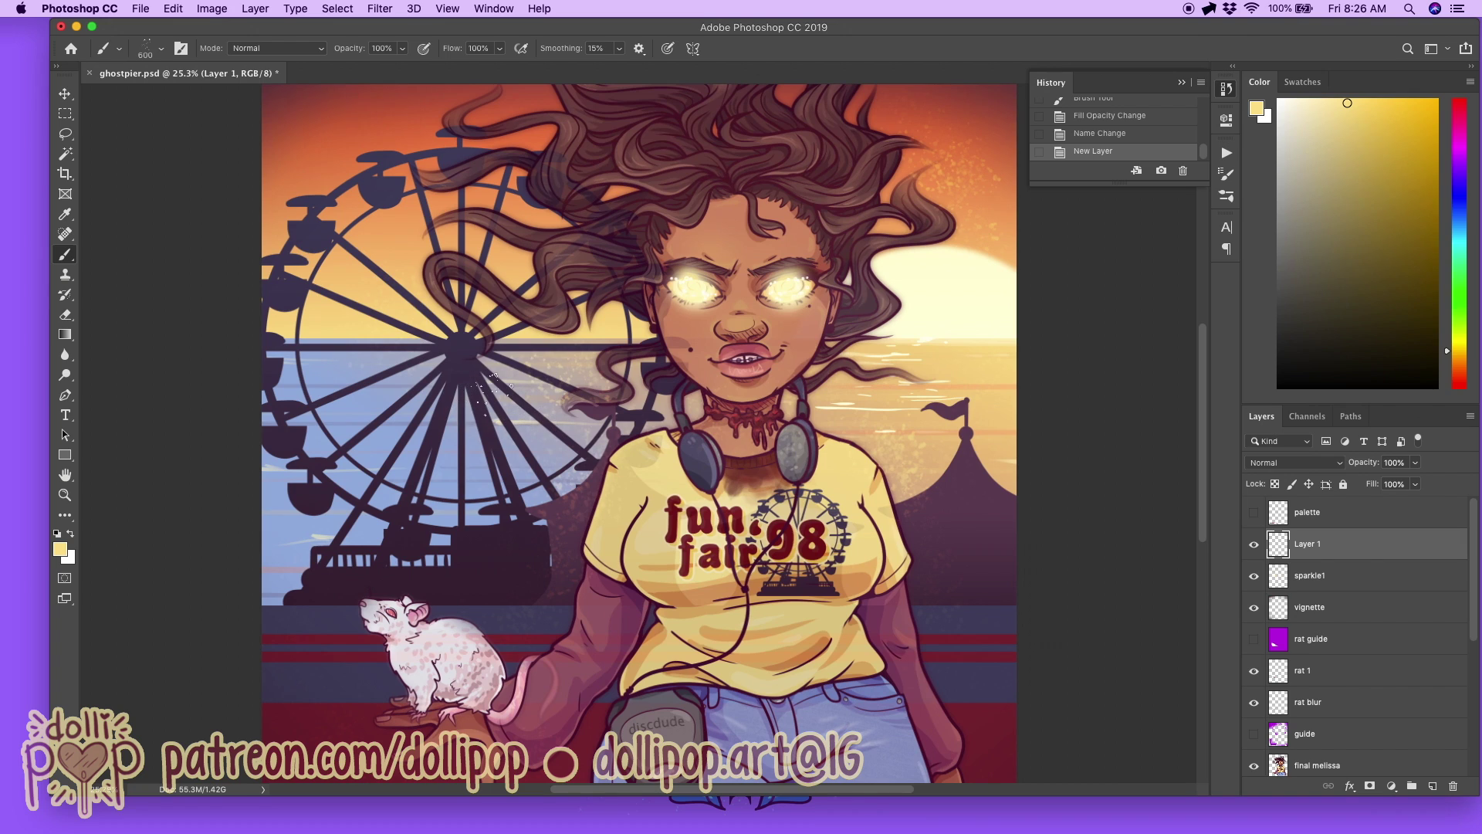
{"action": "left_click", "coordinate": [746, 473]}
{"action": "left_click", "coordinate": [986, 521]}
{"action": "scroll", "coordinate": [1204, 540], "scroll_direction": "down", "scroll_amount": 5}
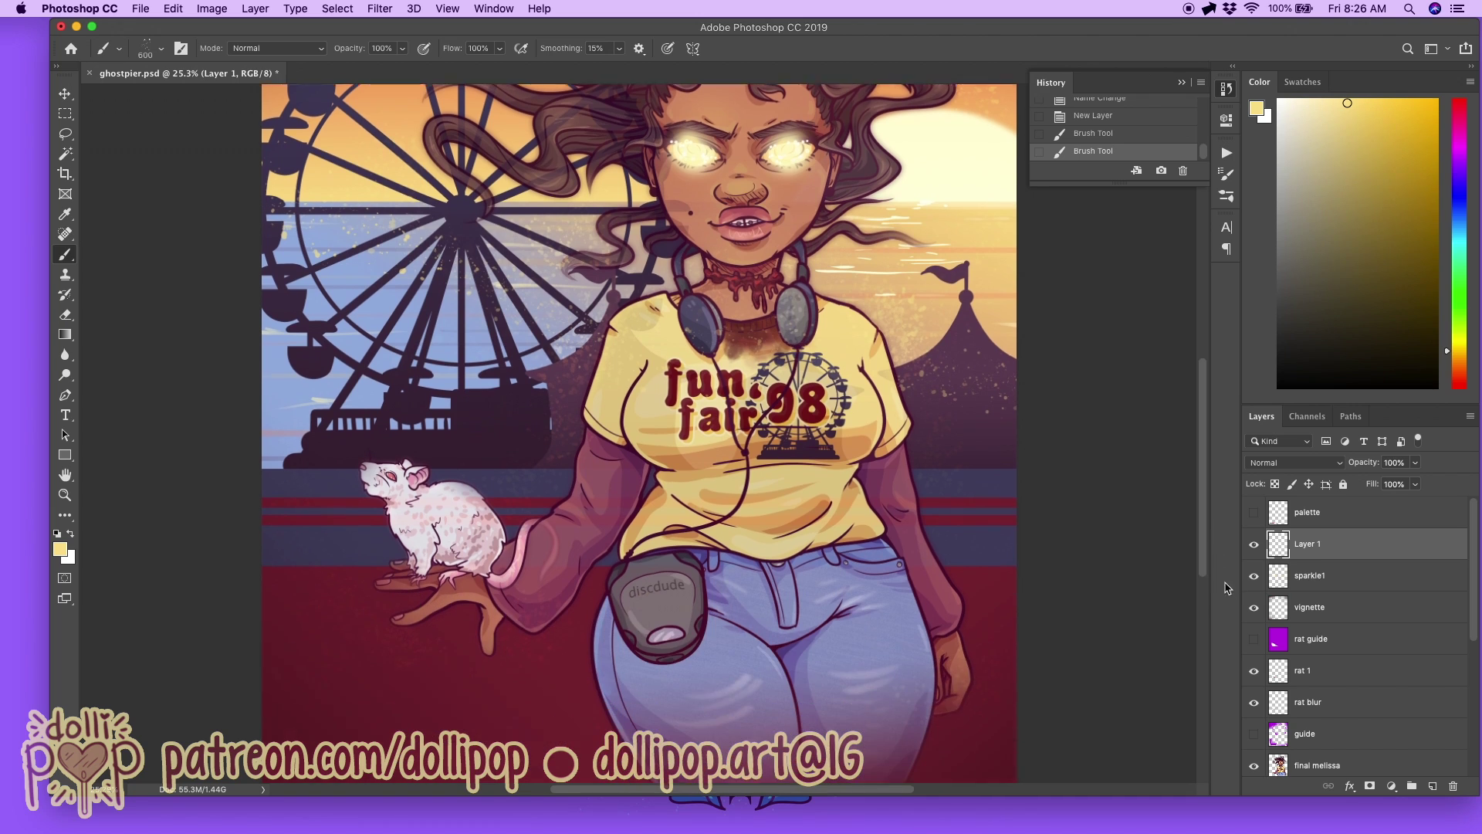
{"action": "mouse_move", "coordinate": [621, 606]}
{"action": "left_mouse_down"}
{"action": "mouse_move", "coordinate": [402, 590]}
{"action": "mouse_move", "coordinate": [166, 487]}
{"action": "left_mouse_up"}
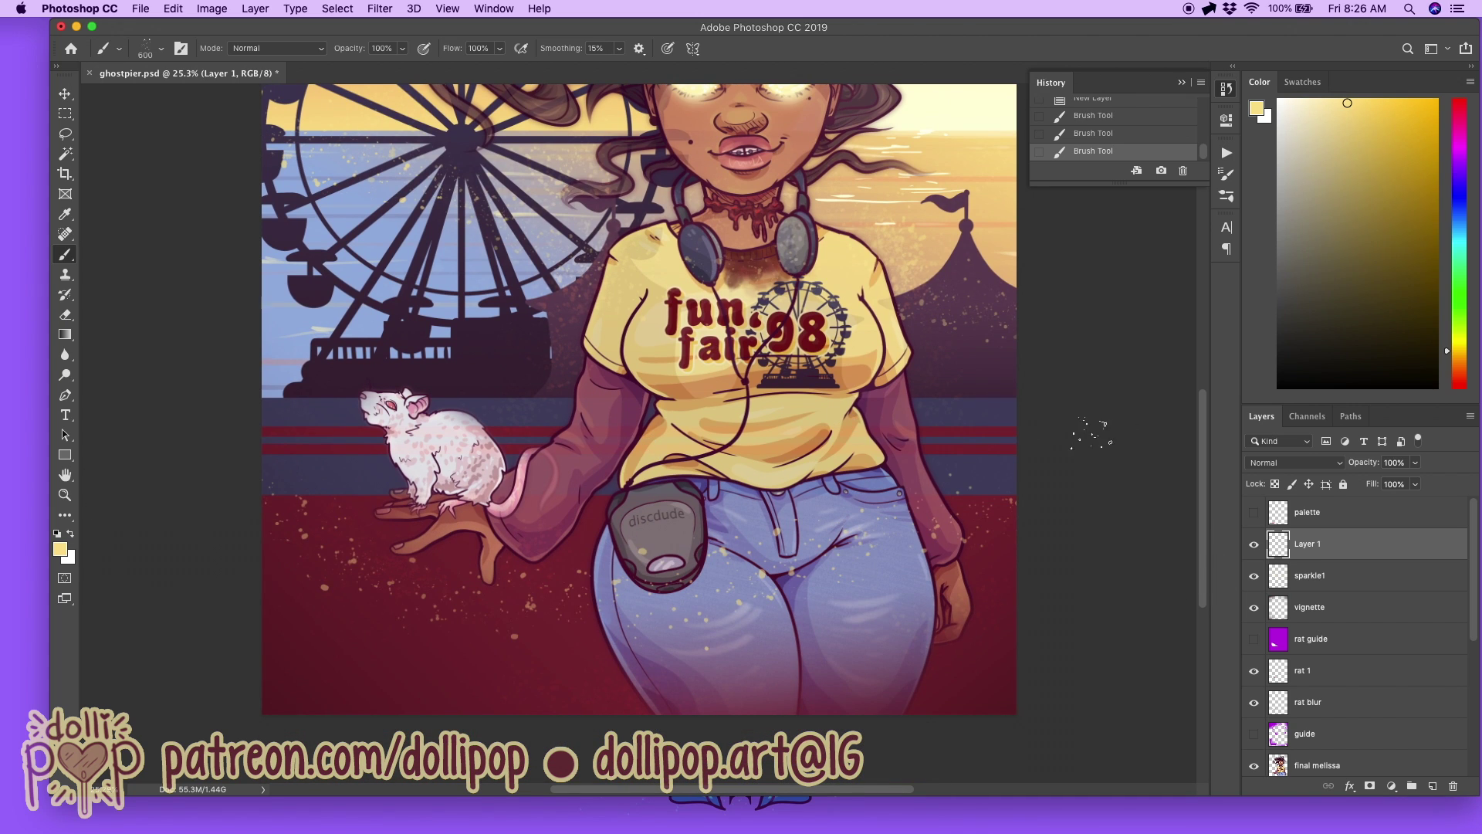
{"action": "scroll", "coordinate": [1209, 513], "scroll_direction": "up", "scroll_amount": 8}
{"action": "mouse_move", "coordinate": [996, 220]}
{"action": "left_mouse_down"}
{"action": "mouse_move", "coordinate": [625, 166]}
{"action": "mouse_move", "coordinate": [309, 232]}
{"action": "left_mouse_up"}
{"action": "scroll", "coordinate": [1004, 552], "scroll_direction": "down", "scroll_amount": 5}
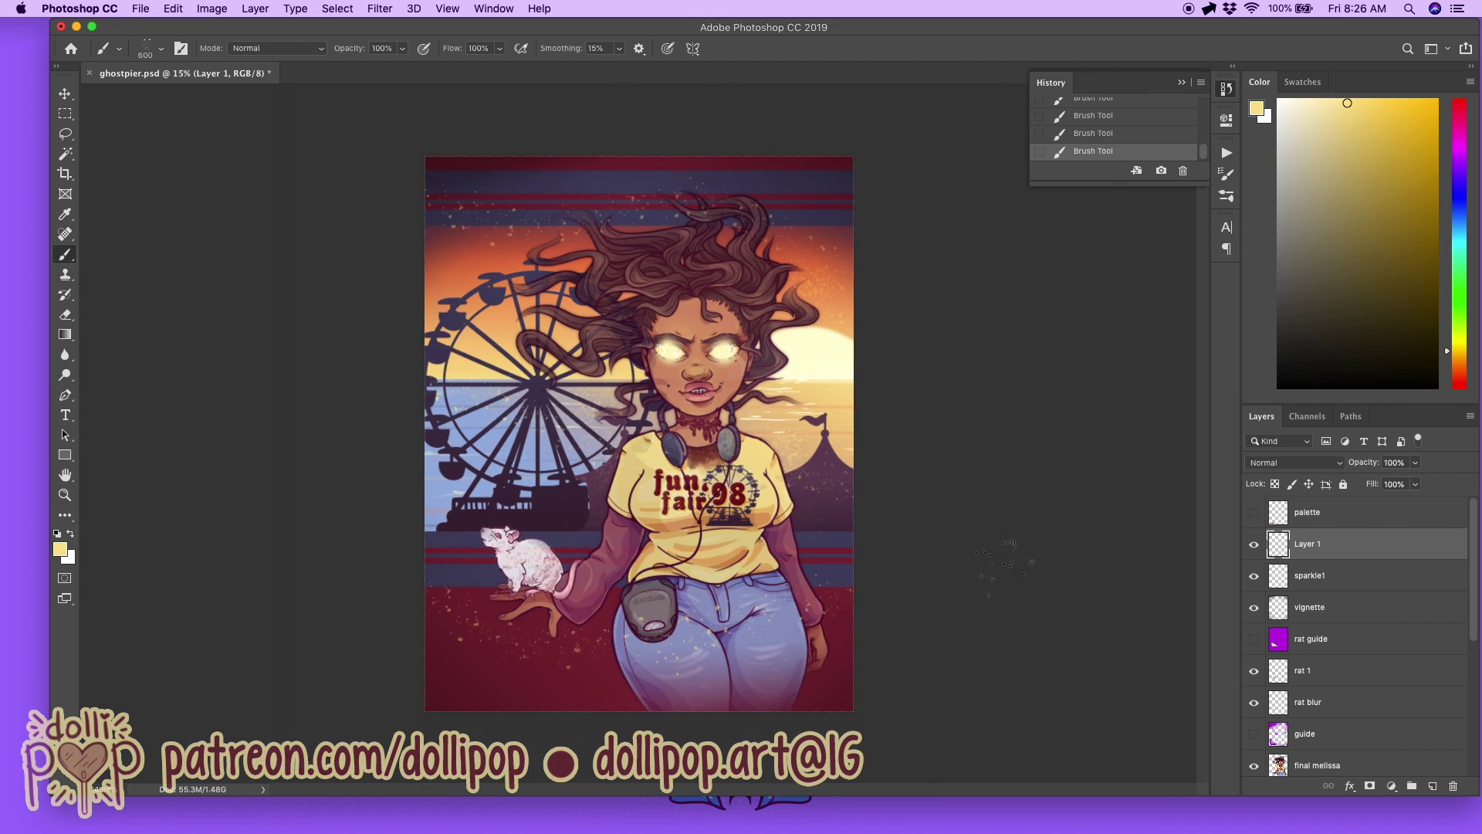
{"action": "scroll", "coordinate": [1003, 568], "scroll_direction": "down", "scroll_amount": 1}
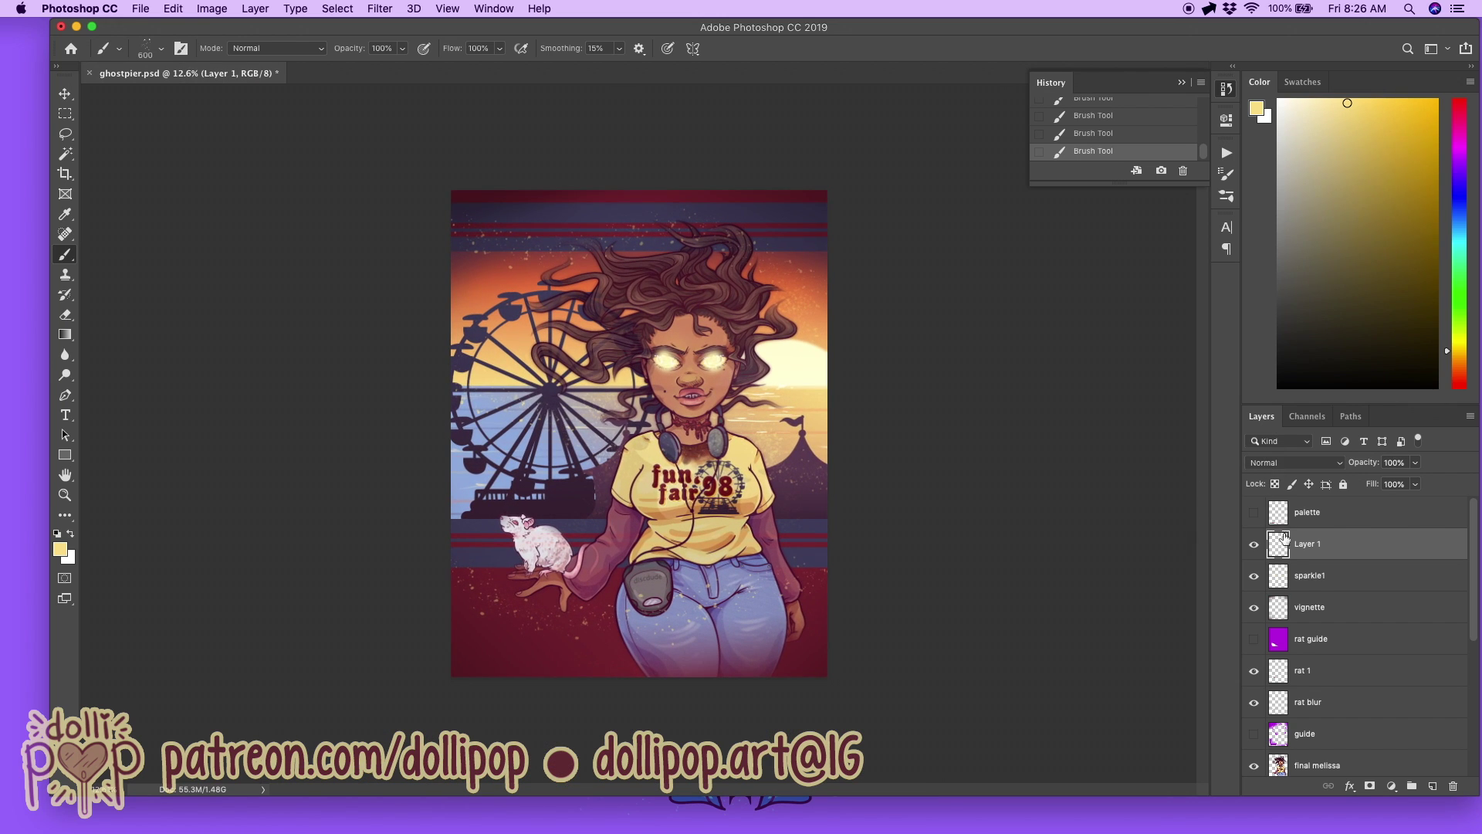
Step: Lock Layer 1's transparent pixels and fill its sprinkles with the light blue sampled from the palette layer
{"action": "left_click", "coordinate": [1274, 484]}
{"action": "left_click", "coordinate": [1253, 512]}
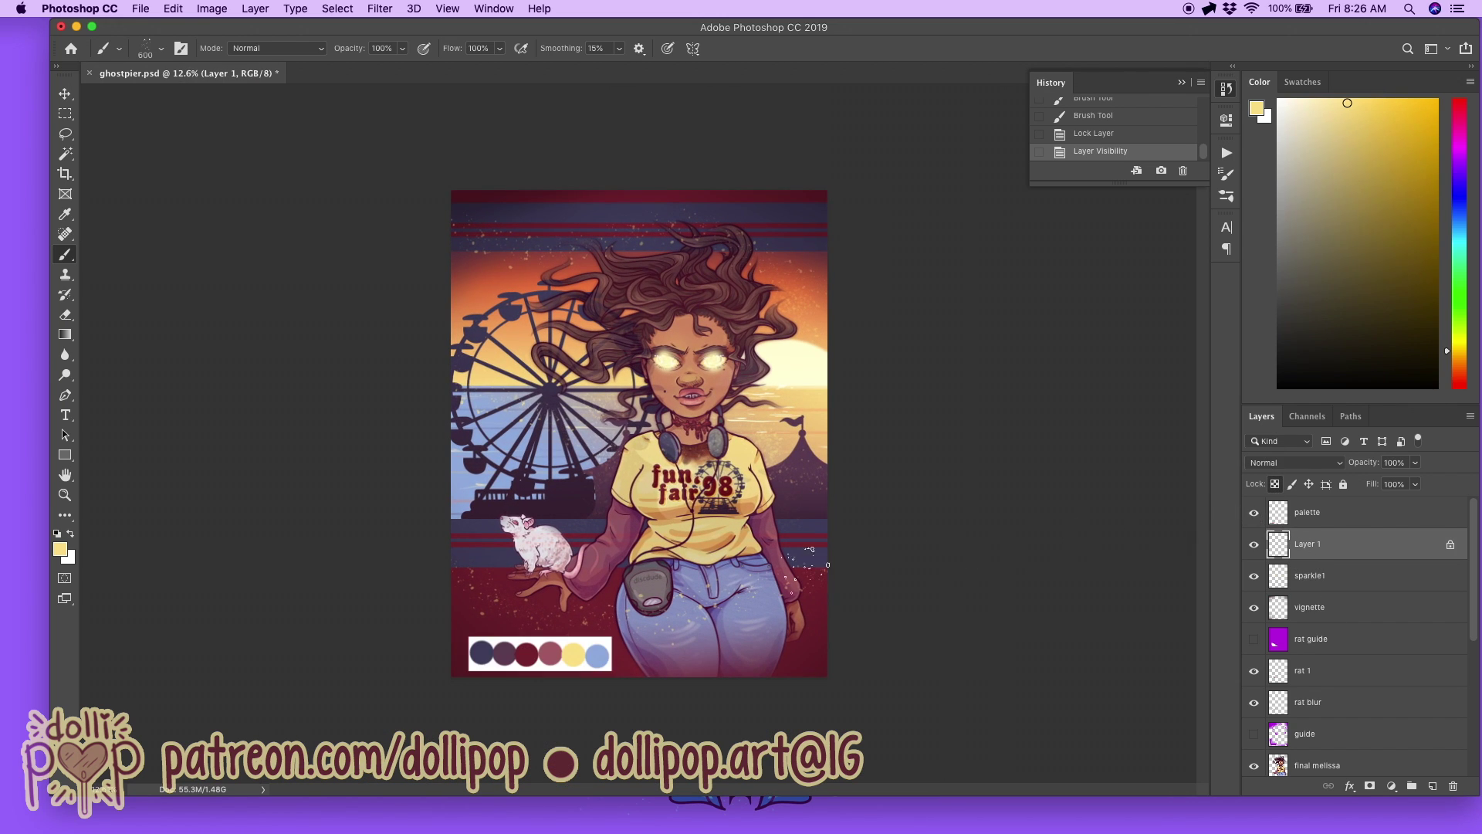
{"action": "left_click", "coordinate": [603, 654], "text": "alt"}
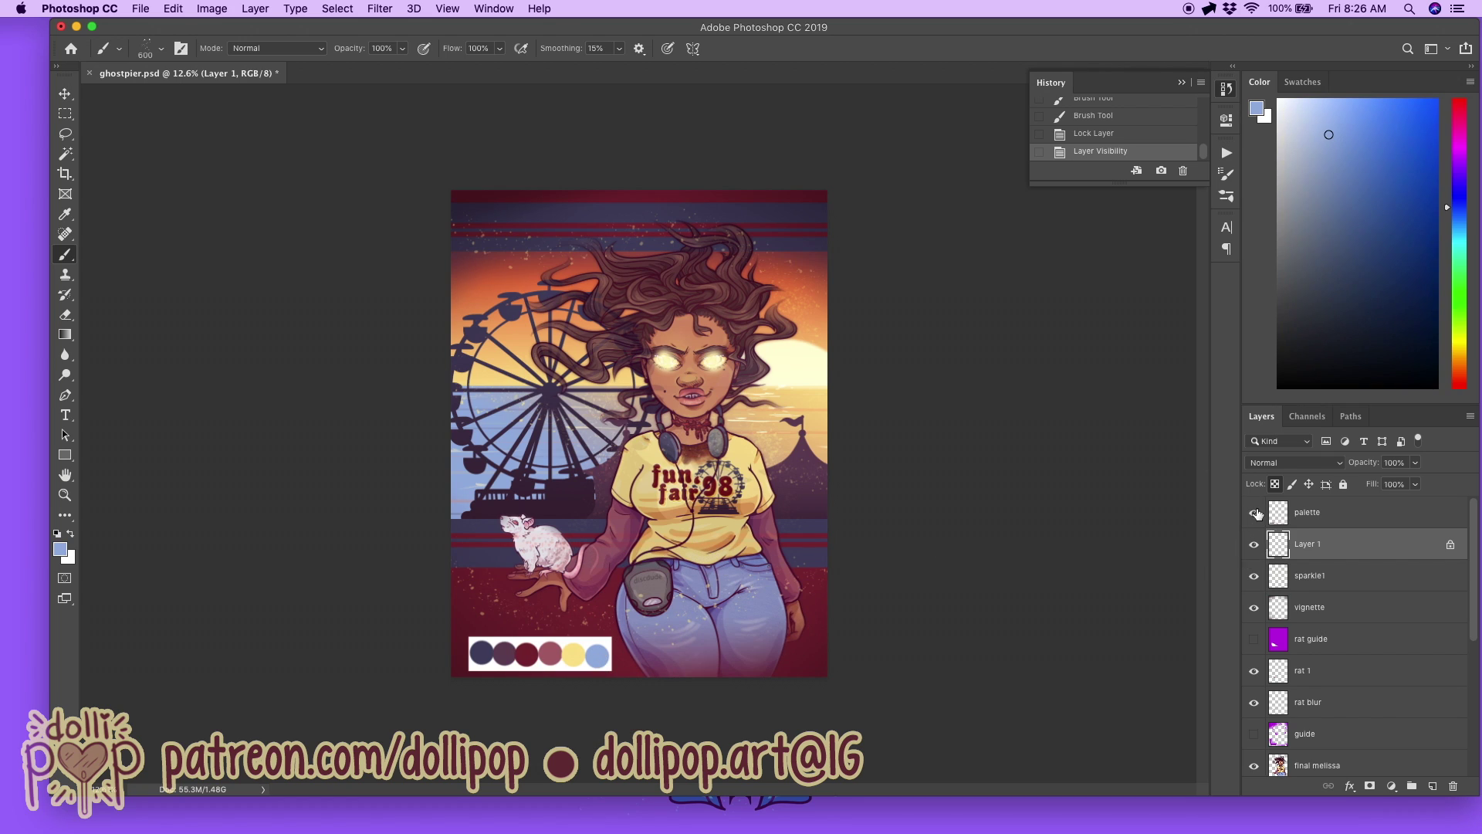
{"action": "left_click", "coordinate": [1254, 511]}
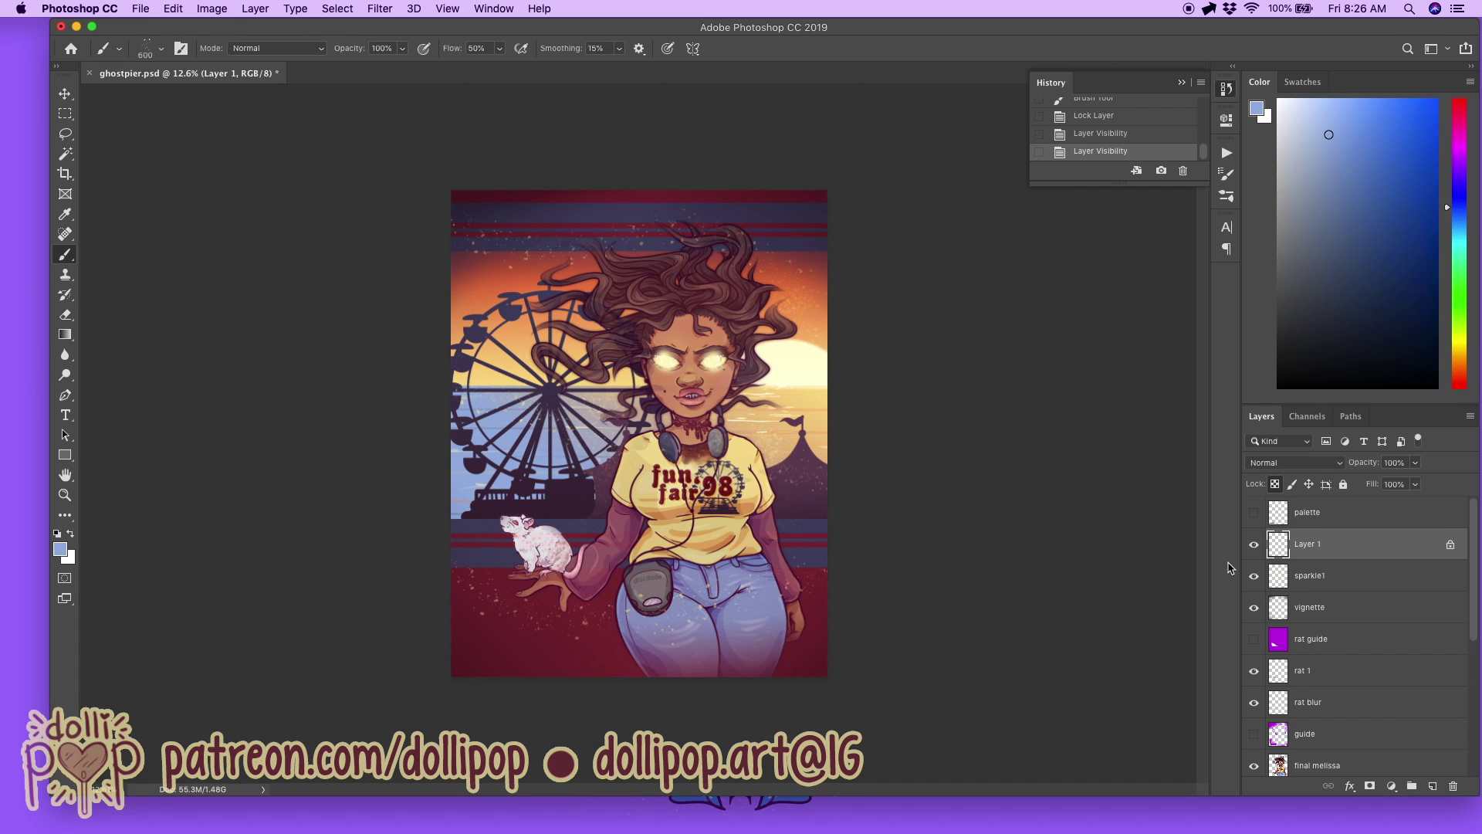
{"action": "key", "text": "F5"}
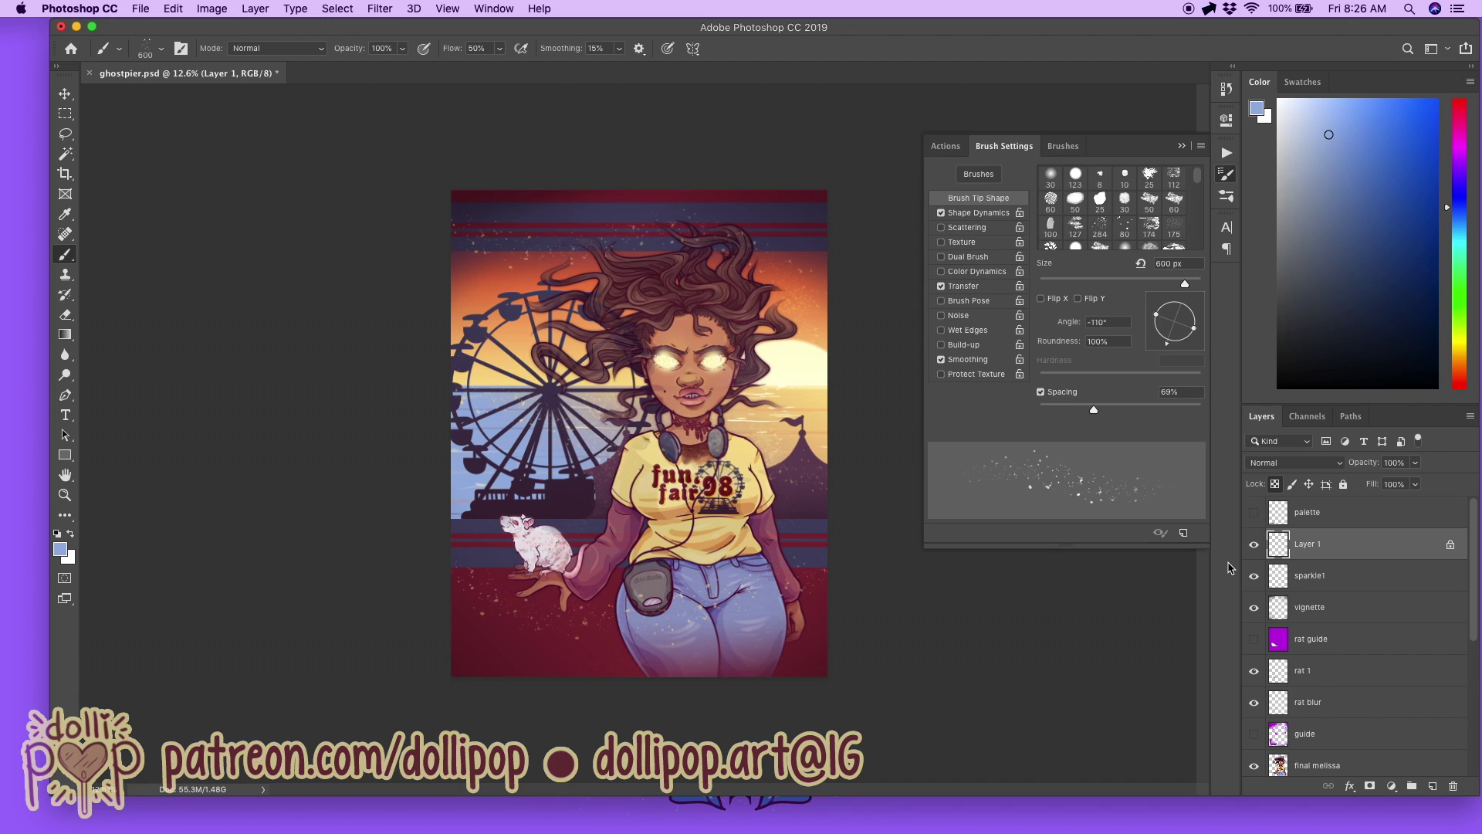
{"action": "left_click", "coordinate": [1232, 178]}
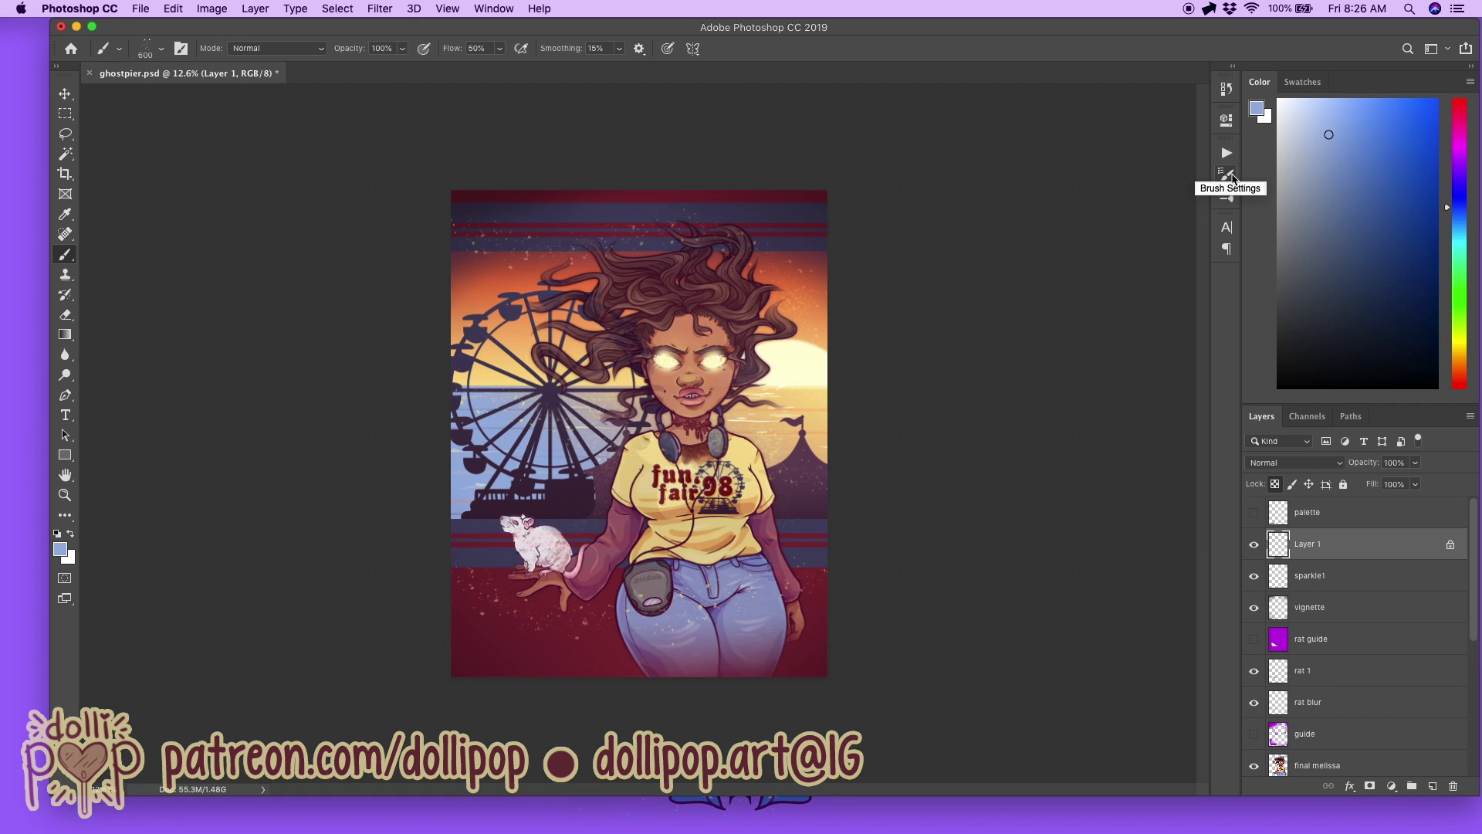
{"action": "key", "text": "shift+F5"}
{"action": "key", "text": "Return"}
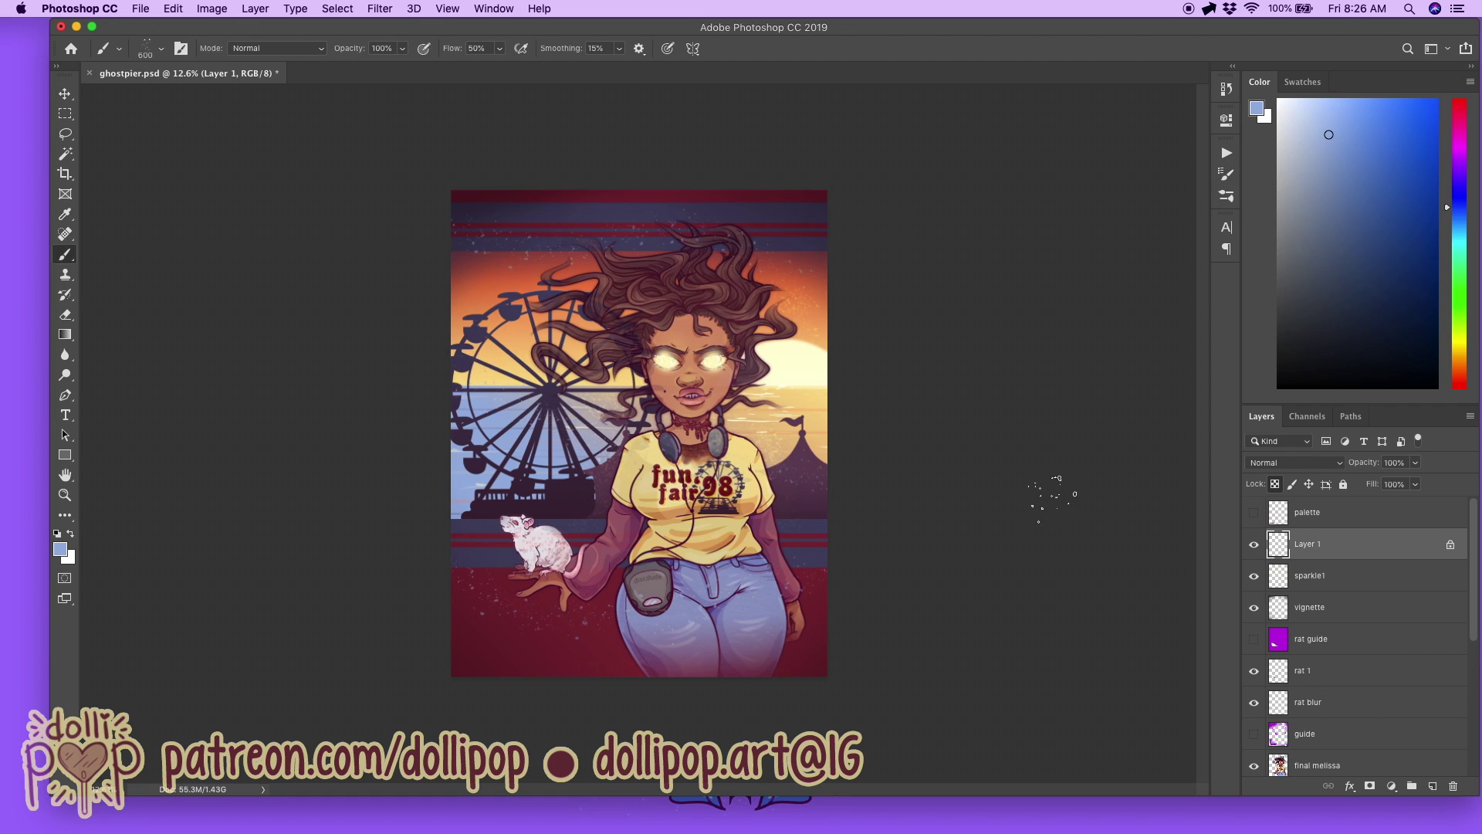
Step: Set the blue sprinkle layer to Overlay with 78% fill and rename it "sparkle2"
{"action": "left_click", "coordinate": [1273, 463]}
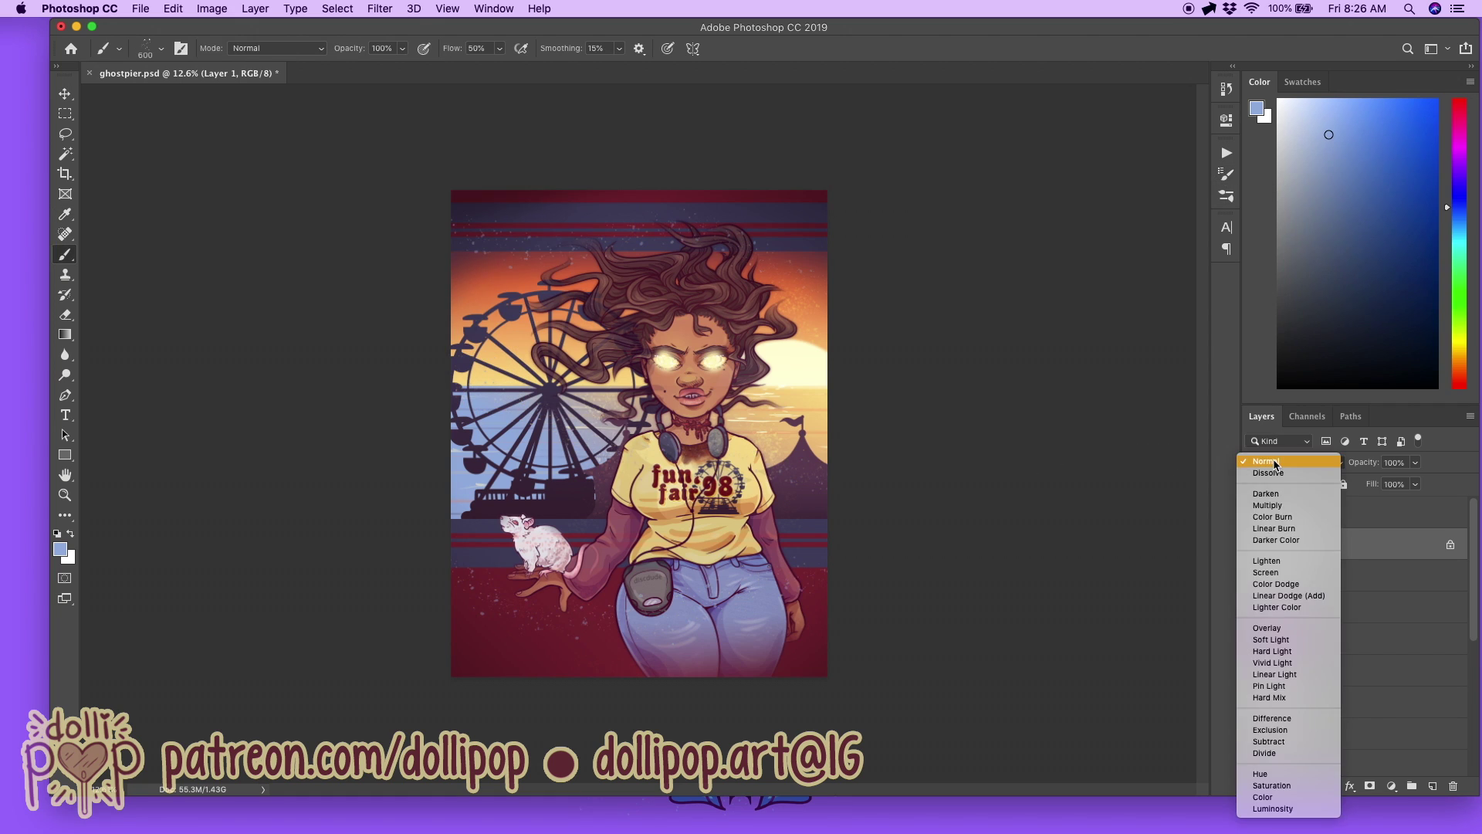
{"action": "left_click", "coordinate": [1278, 630]}
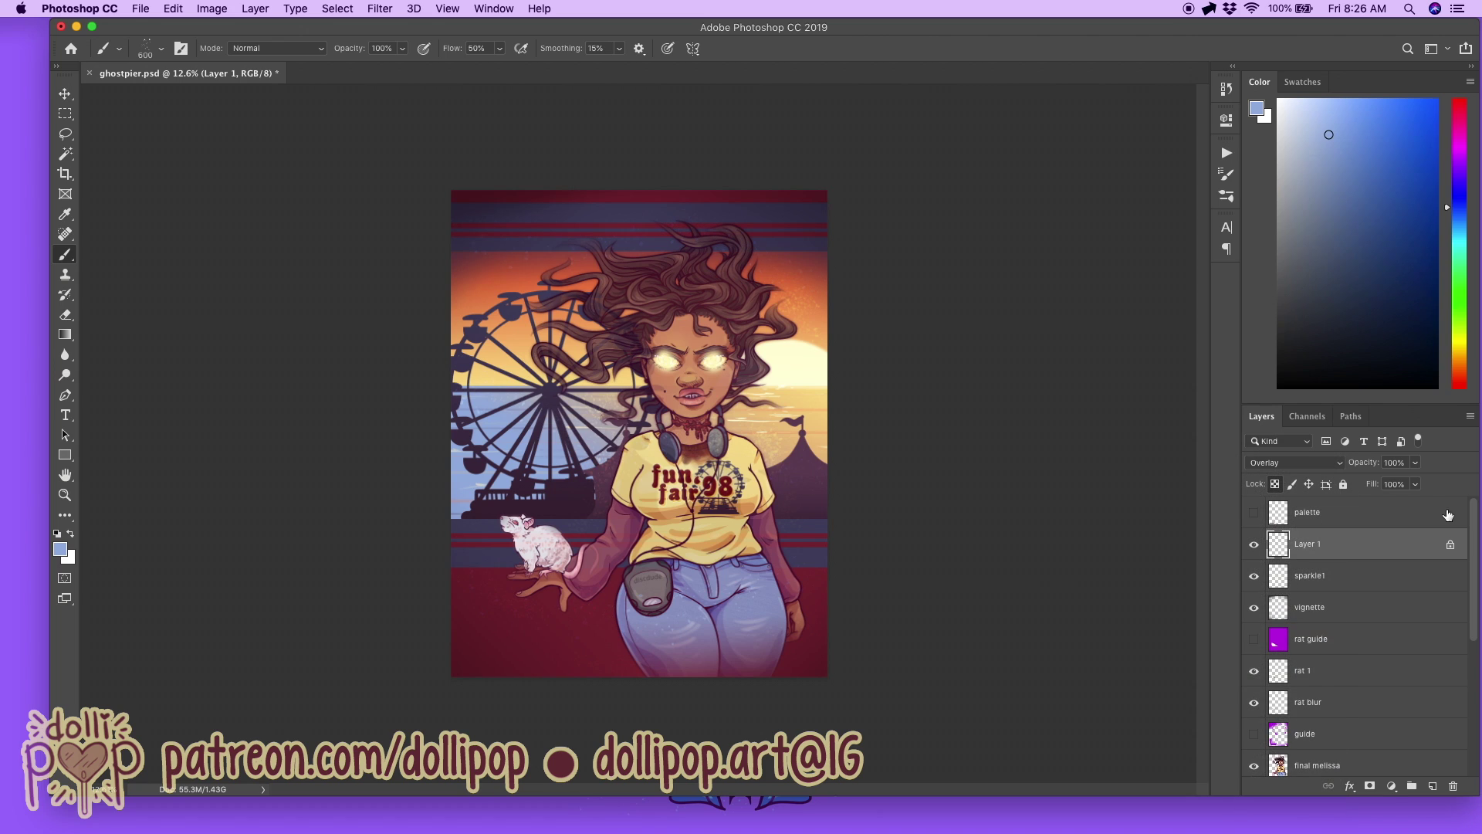
{"action": "left_click", "coordinate": [1415, 484]}
{"action": "left_click_drag", "start_coordinate": [1419, 502], "coordinate": [1400, 506]}
{"action": "double_click", "coordinate": [1305, 544]}
{"action": "type", "text": "sparkle2"}
{"action": "key", "text": "Return"}
Step: Review the illustration's sparkle effect at several zoom levels and look through the layer stack
{"action": "scroll", "coordinate": [1011, 460], "scroll_direction": "down", "scroll_amount": 2}
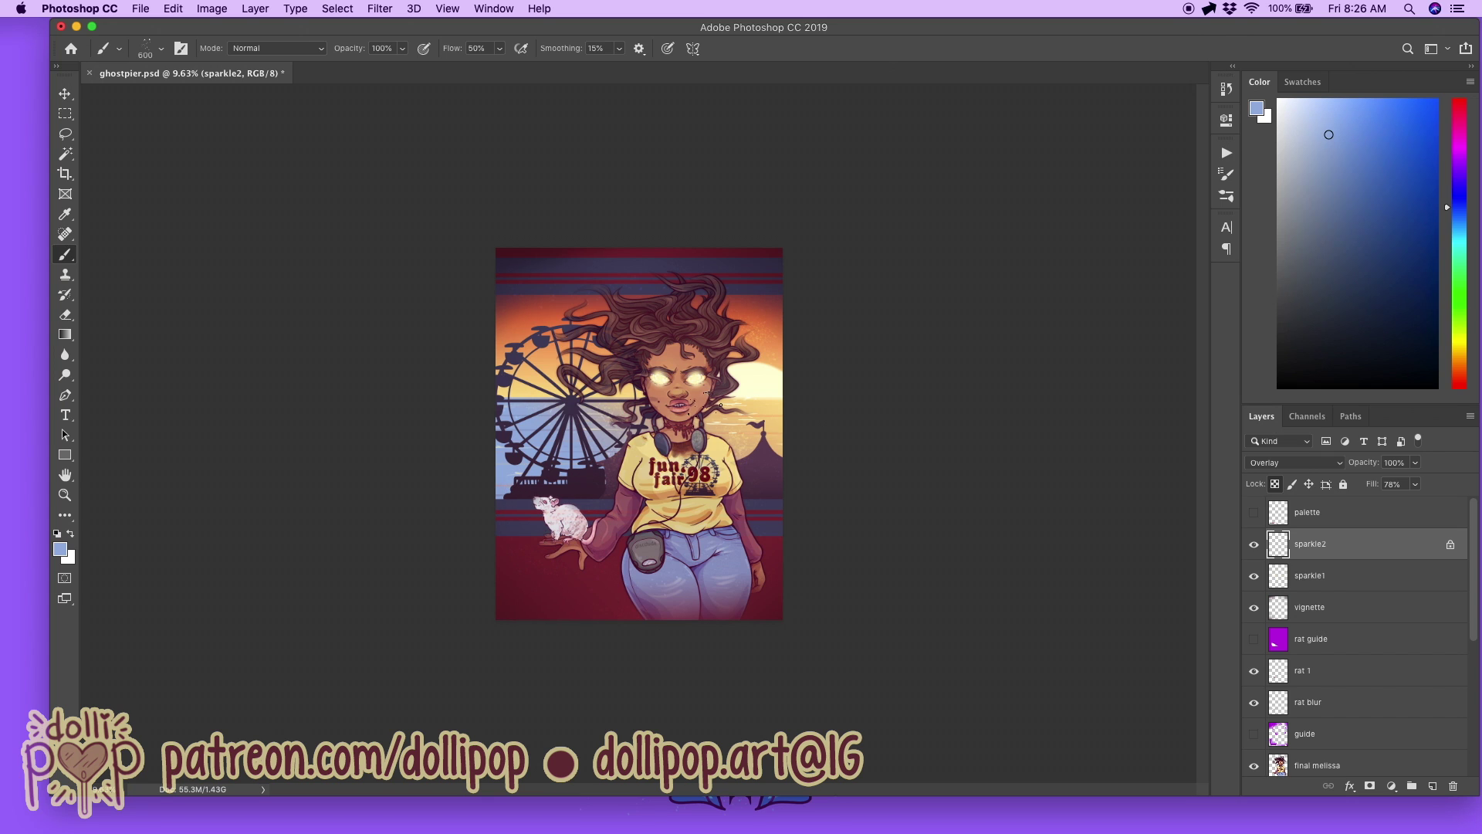
{"action": "scroll", "coordinate": [978, 456], "scroll_direction": "up", "scroll_amount": 2}
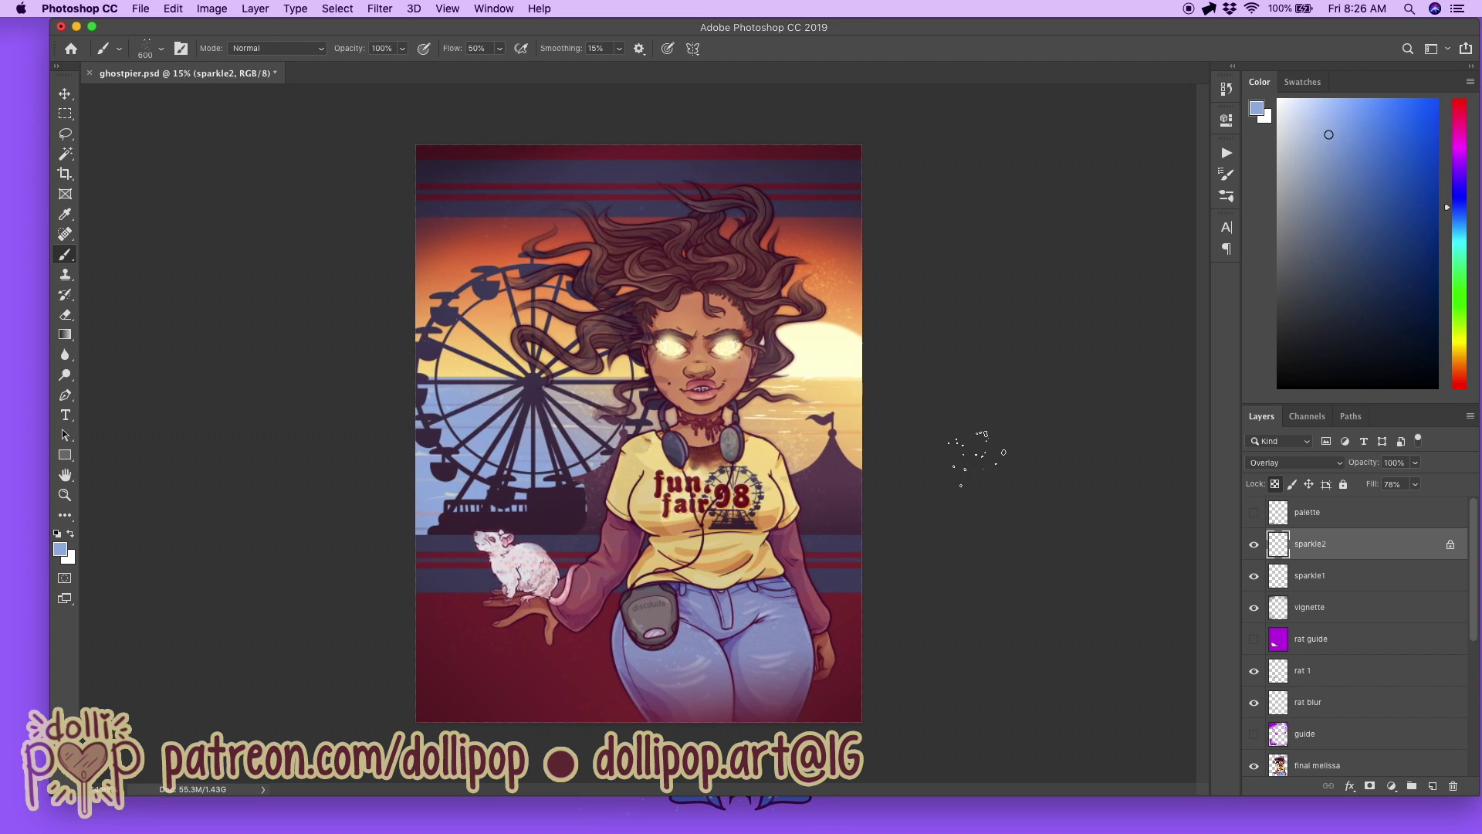
{"action": "scroll", "coordinate": [979, 456], "scroll_direction": "up", "scroll_amount": 1}
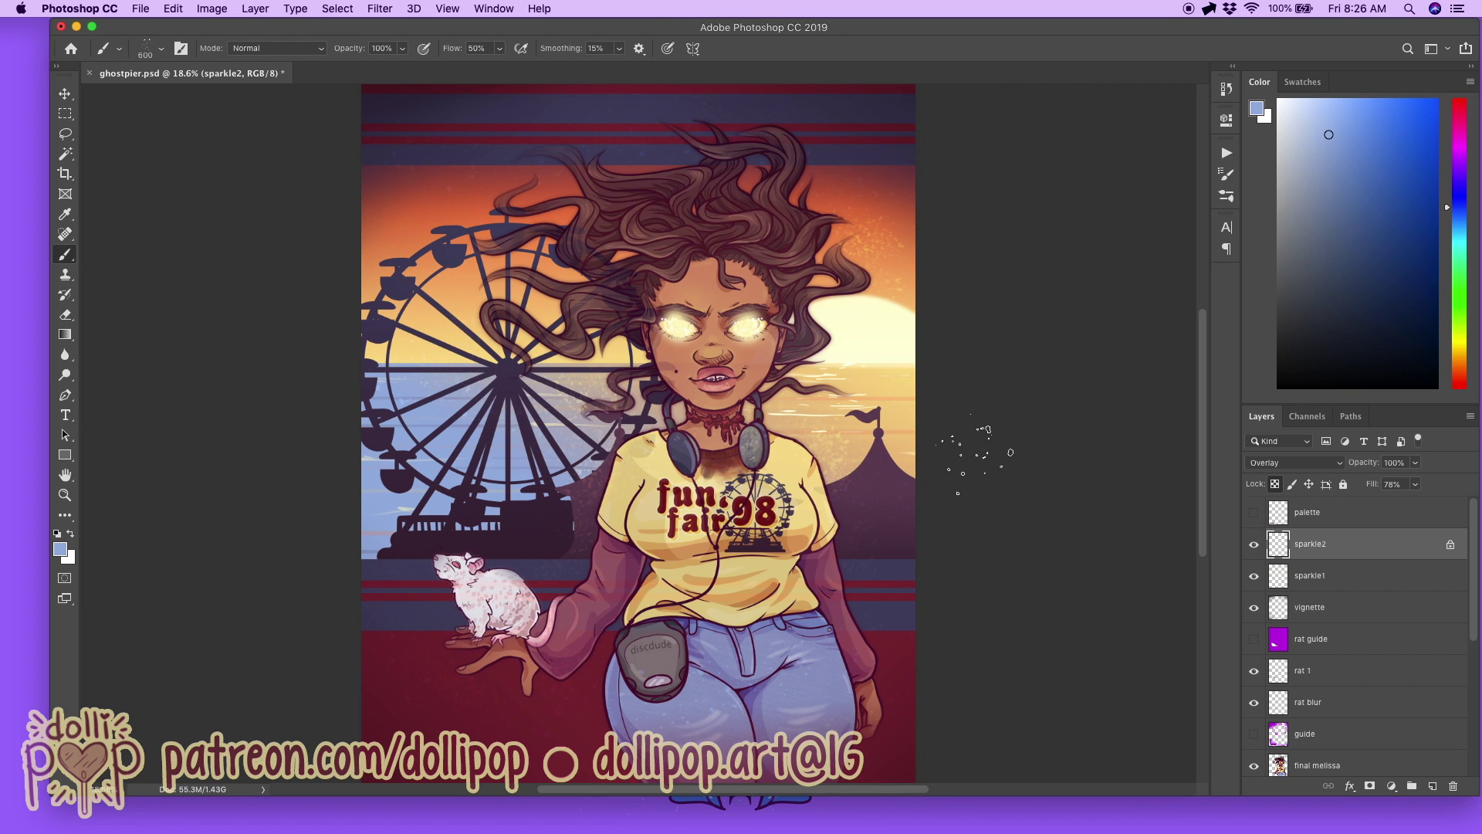
{"action": "scroll", "coordinate": [1396, 655], "scroll_direction": "down", "scroll_amount": 1}
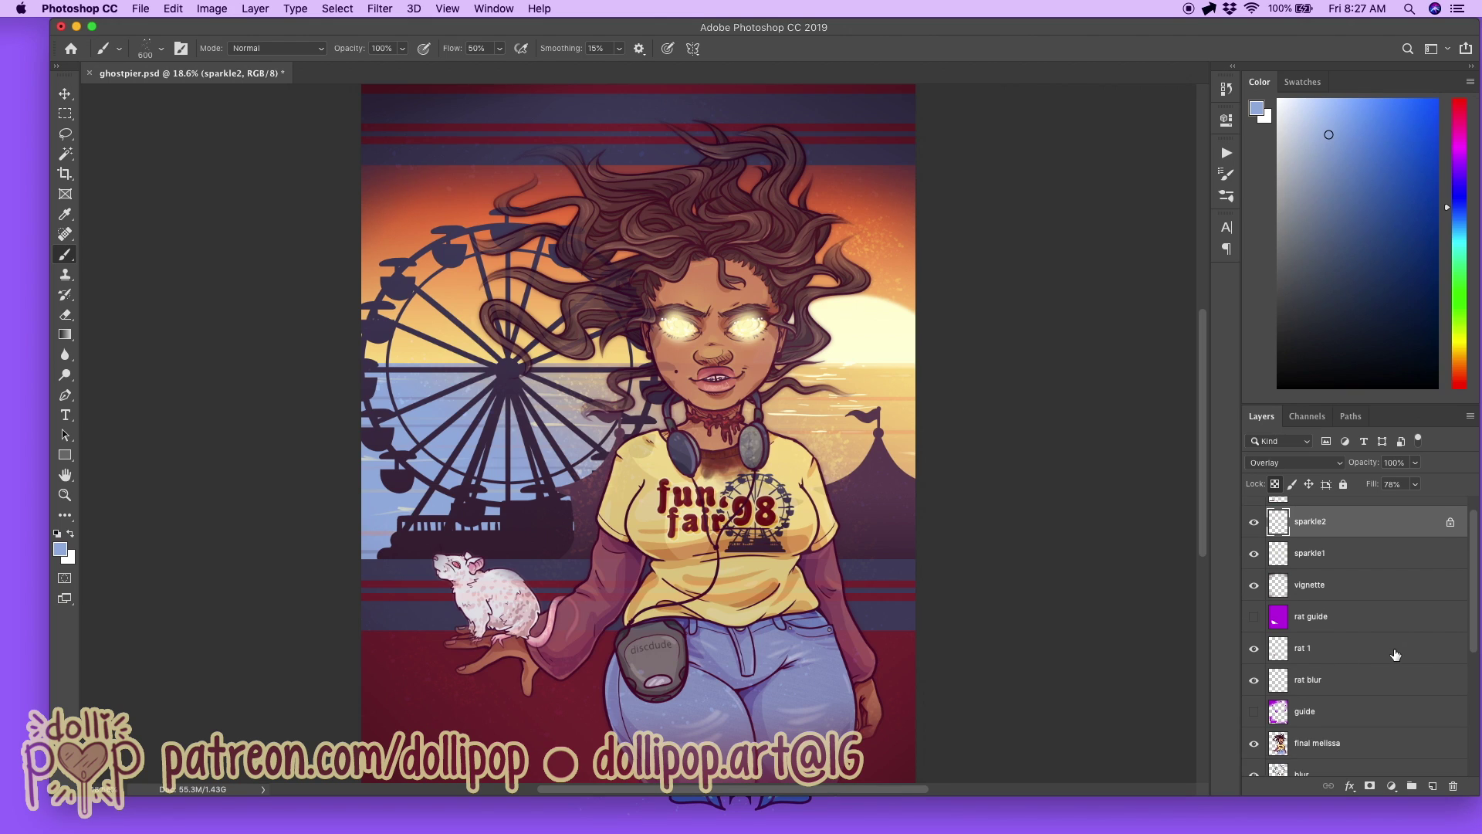
{"action": "scroll", "coordinate": [1396, 654], "scroll_direction": "down", "scroll_amount": 3}
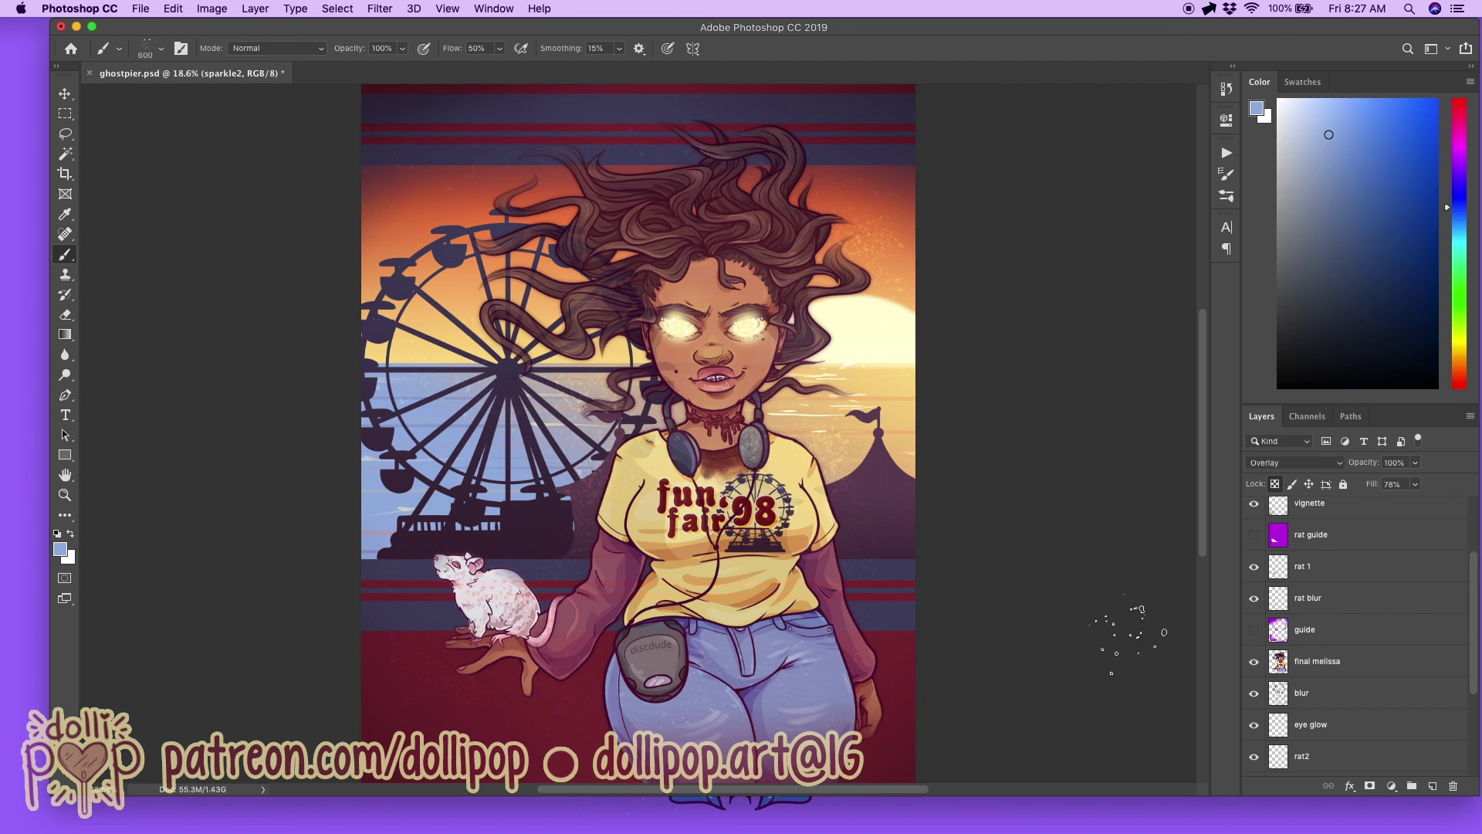
{"action": "scroll", "coordinate": [1138, 630], "scroll_direction": "down", "scroll_amount": 5}
{"action": "scroll", "coordinate": [1142, 632], "scroll_direction": "up", "scroll_amount": 4}
{"action": "scroll", "coordinate": [1421, 600], "scroll_direction": "up", "scroll_amount": 4}
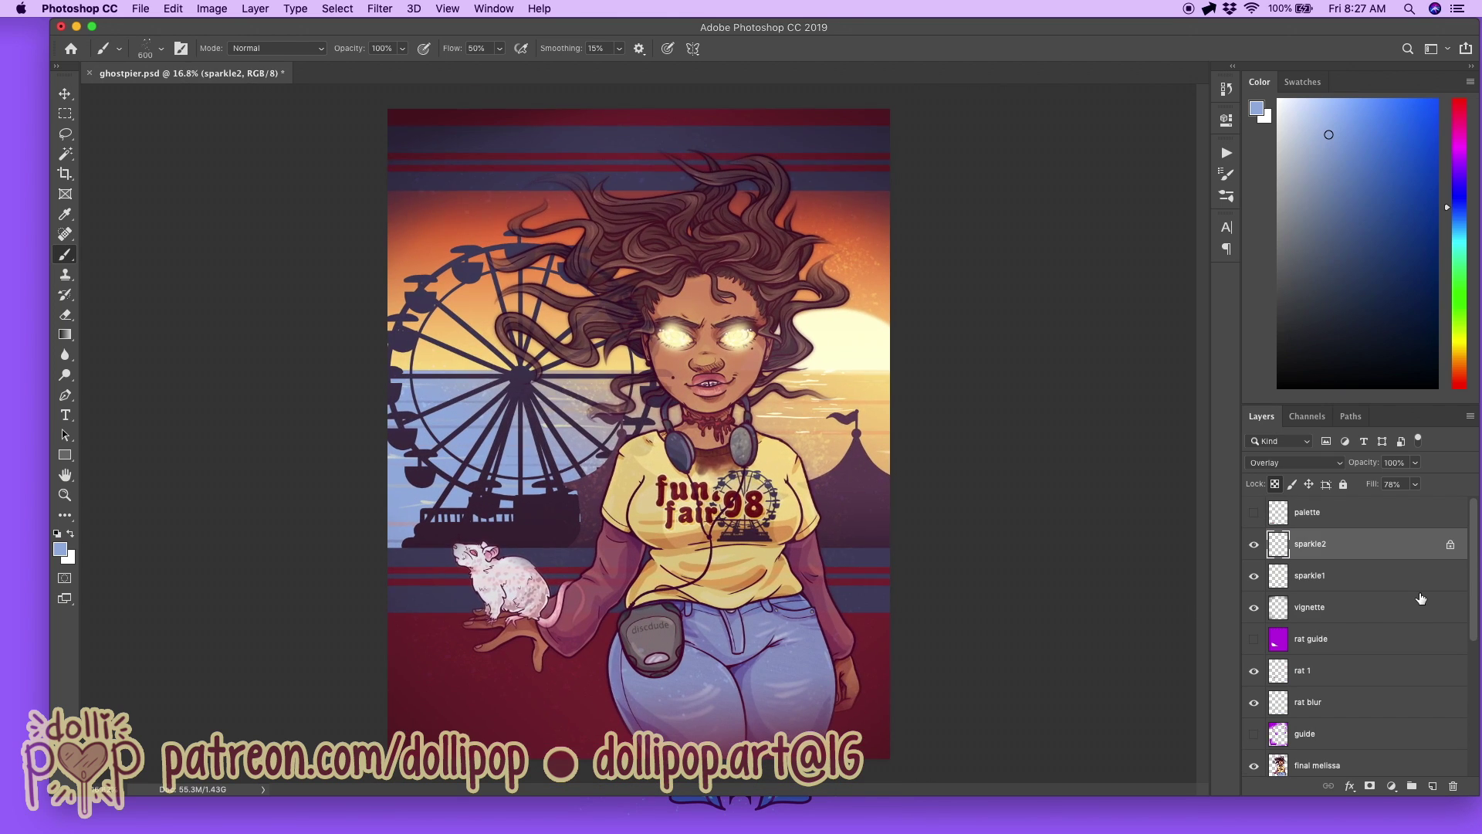
Step: Lower the sparkle1 layer's fill to 21% and check the effect on the whole illustration
{"action": "left_click", "coordinate": [1365, 576]}
{"action": "left_click_drag", "start_coordinate": [1415, 484], "coordinate": [1402, 512]}
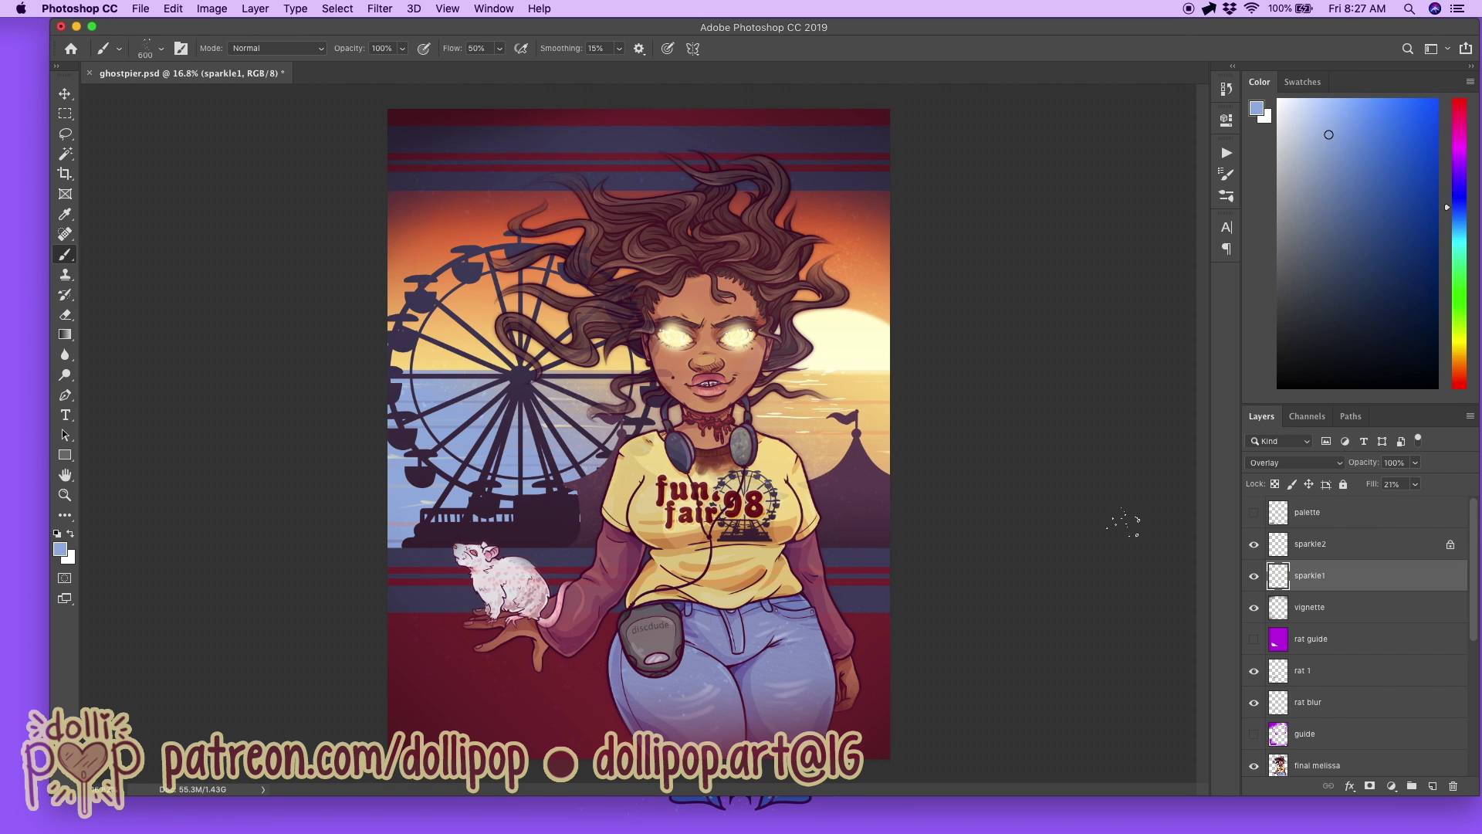
{"action": "scroll", "coordinate": [1124, 523], "scroll_direction": "down", "scroll_amount": 2}
{"action": "scroll", "coordinate": [1124, 523], "scroll_direction": "up", "scroll_amount": 2}
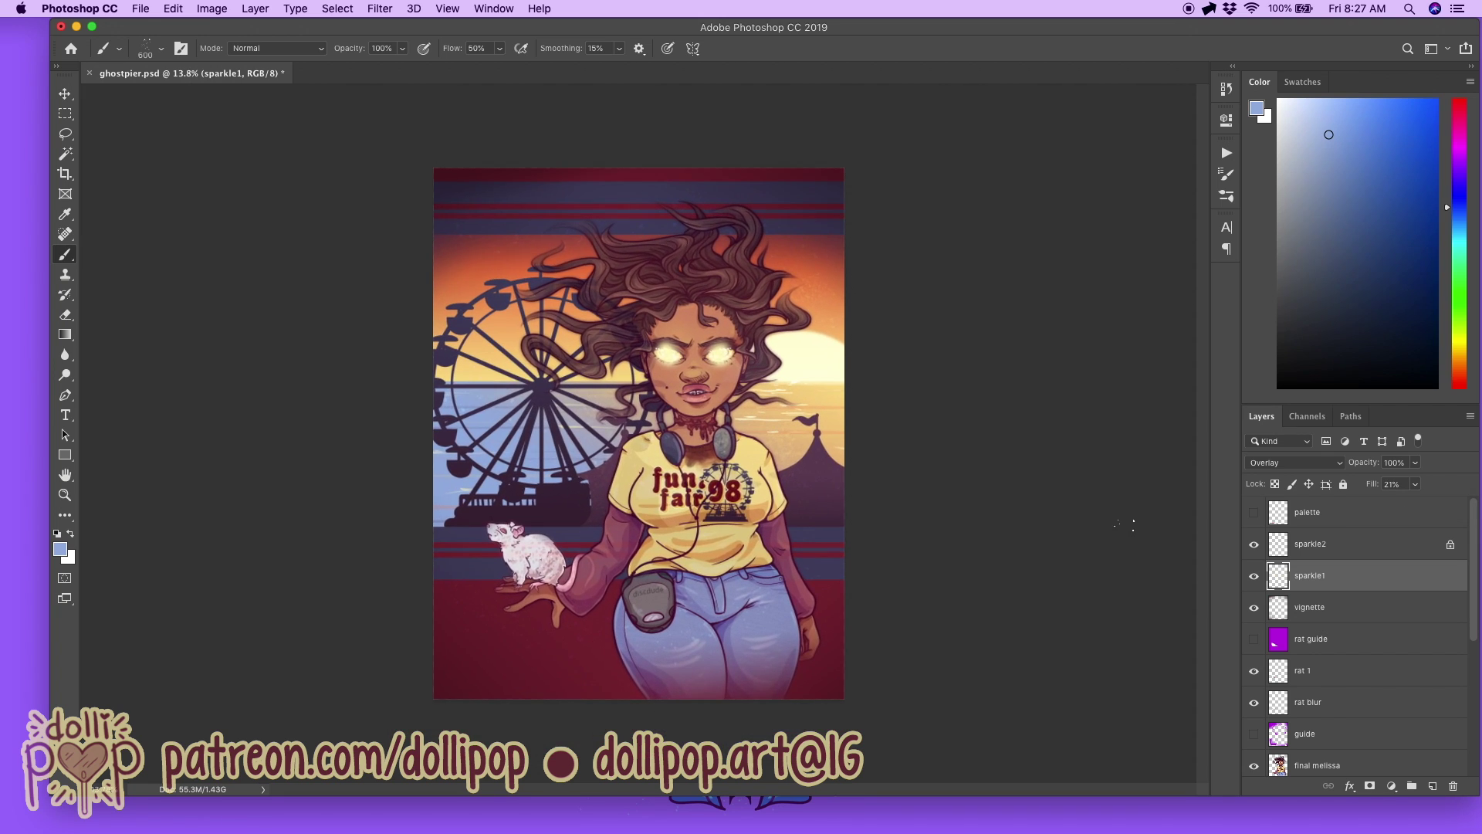
{"action": "scroll", "coordinate": [1123, 523], "scroll_direction": "up", "scroll_amount": 1}
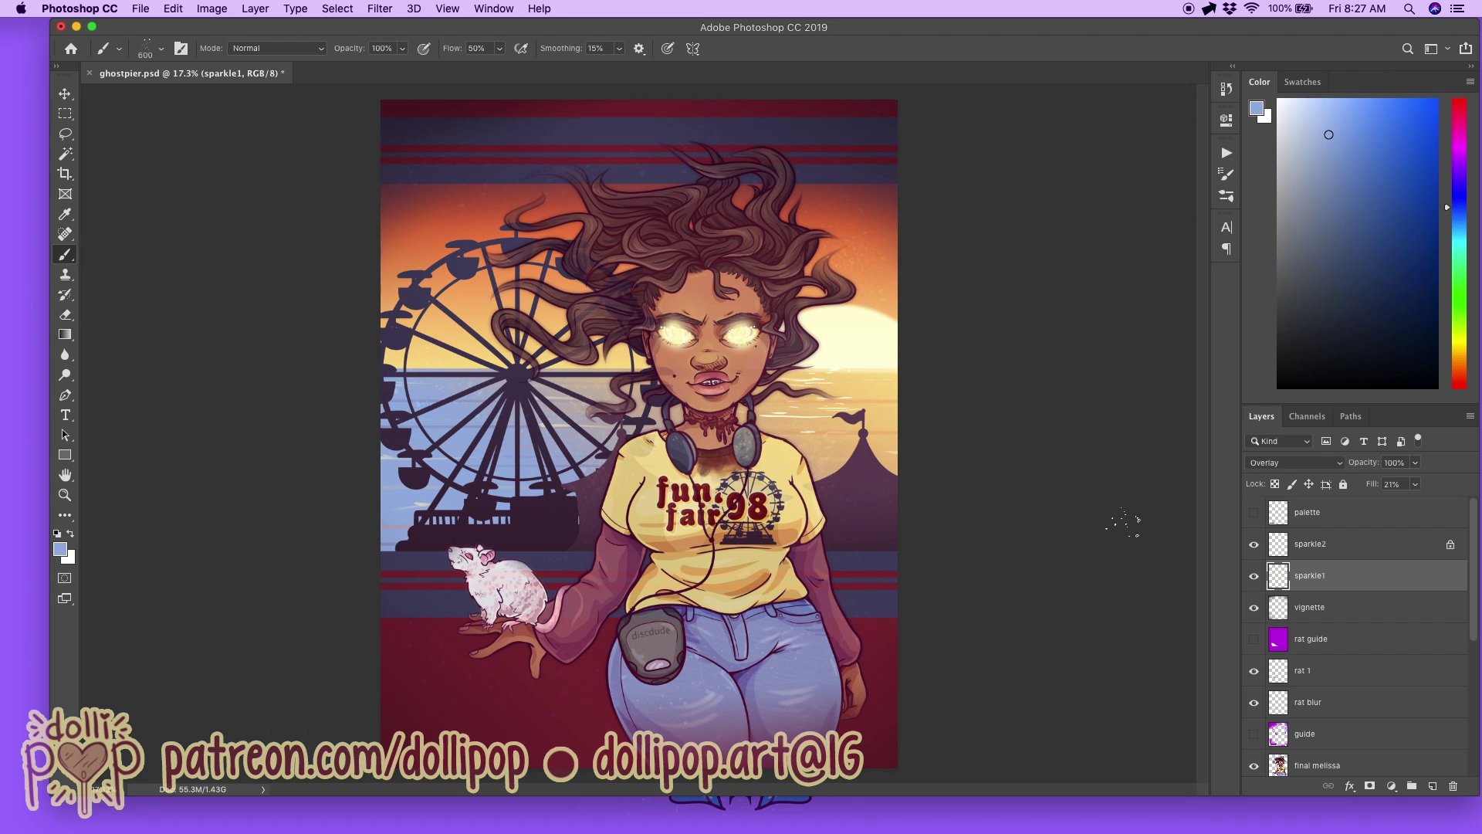
{"action": "scroll", "coordinate": [1123, 522], "scroll_direction": "down", "scroll_amount": 2}
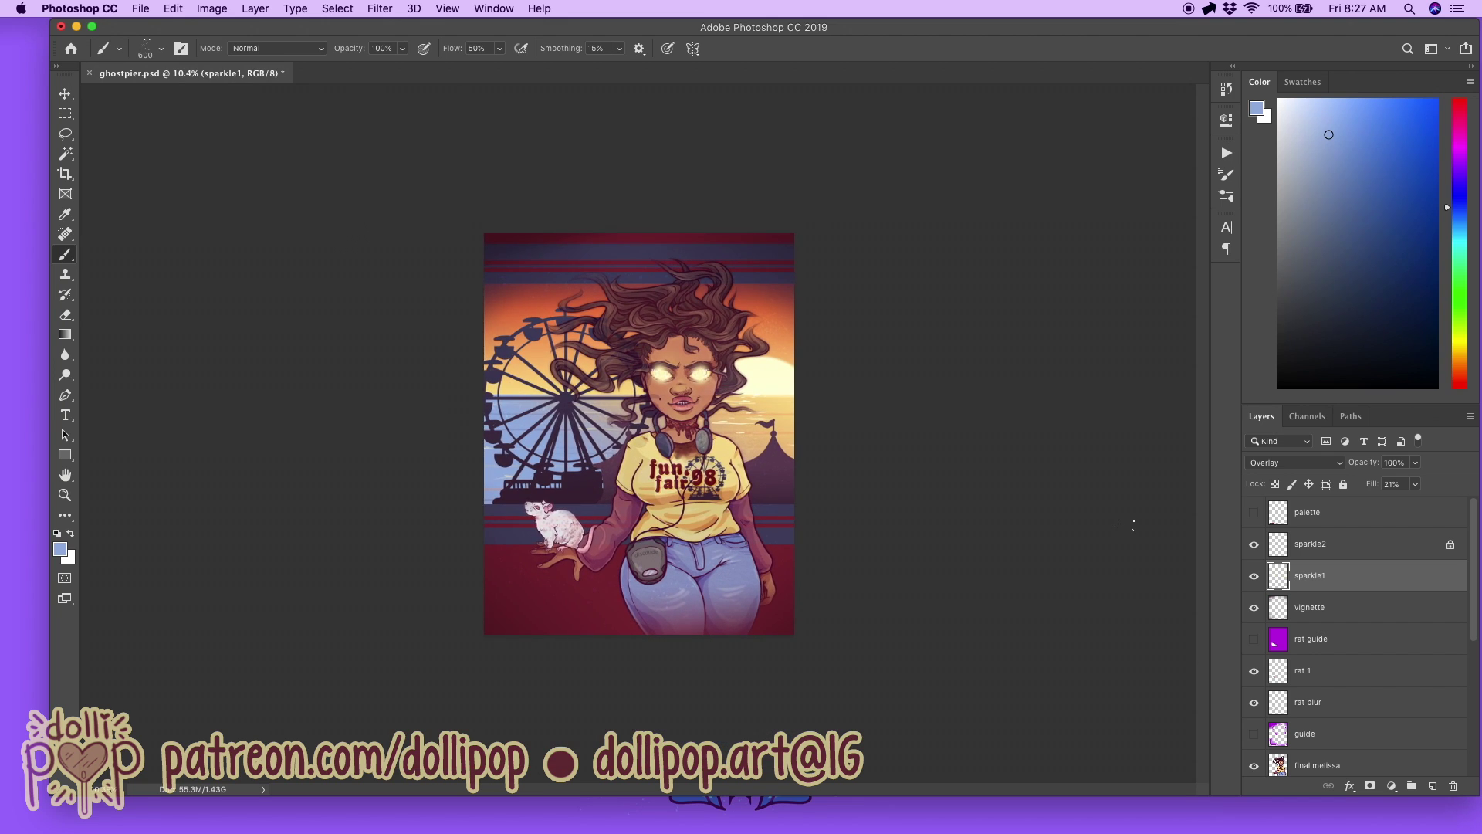
{"action": "scroll", "coordinate": [1126, 525], "scroll_direction": "up", "scroll_amount": 3}
{"action": "scroll", "coordinate": [1124, 523], "scroll_direction": "down", "scroll_amount": 1}
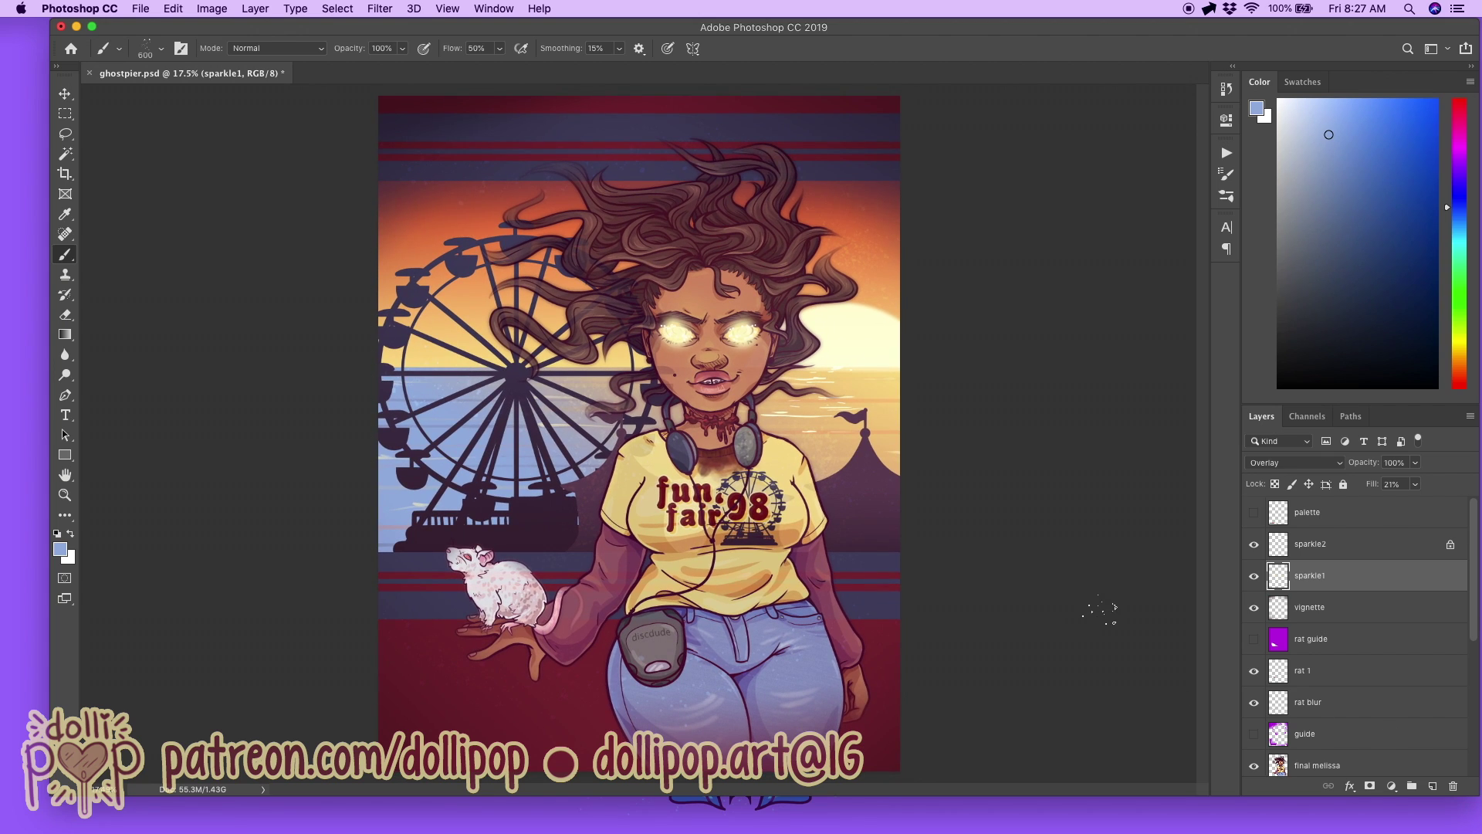
Step: Add a new layer above sparkle2 and choose the dollipop logo brush at 400 px
{"action": "left_click", "coordinate": [1363, 553]}
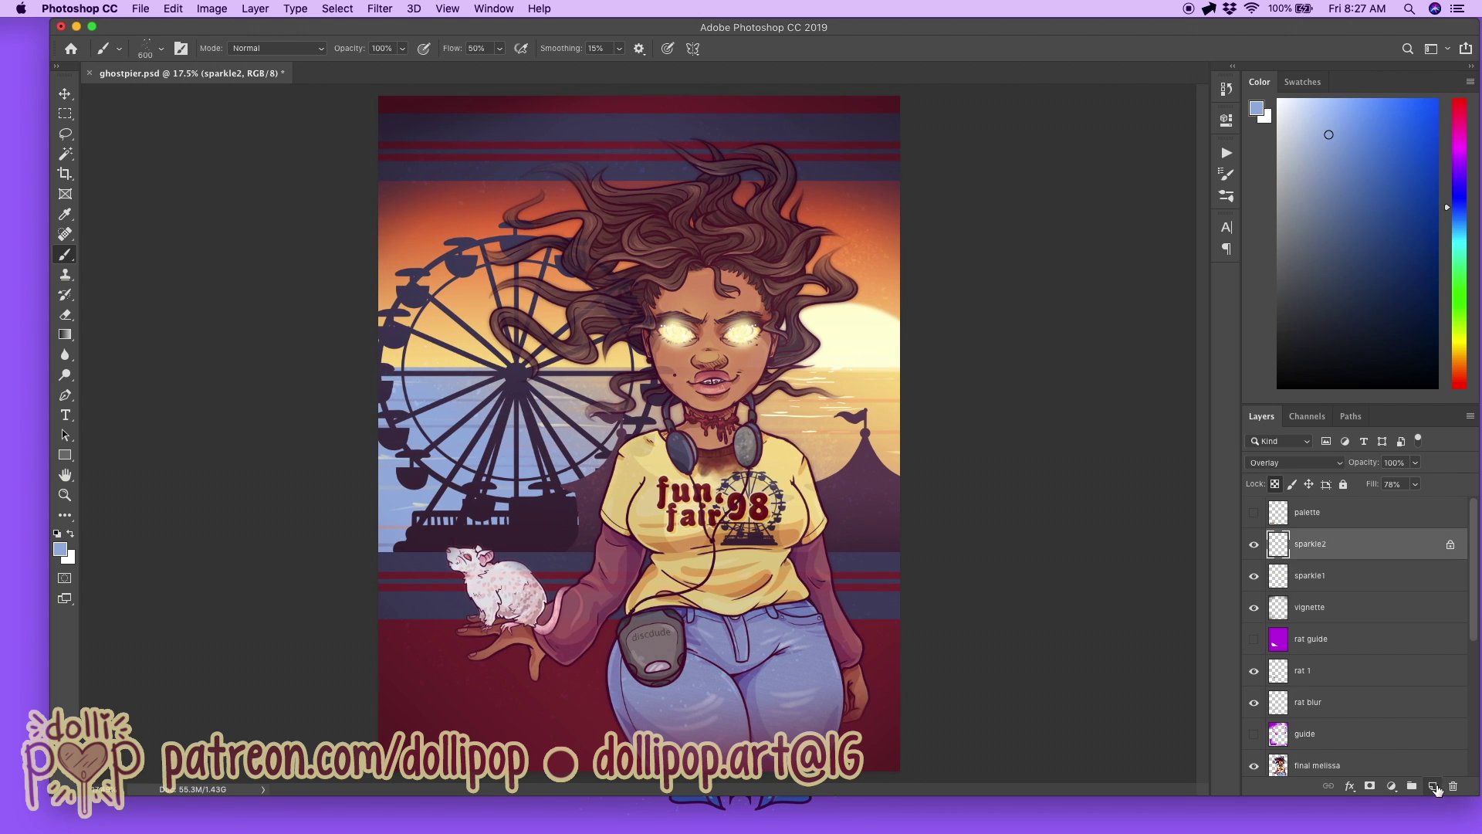
{"action": "left_click", "coordinate": [1433, 786]}
{"action": "left_click", "coordinate": [160, 48]}
{"action": "left_click_drag", "start_coordinate": [237, 258], "coordinate": [231, 305]}
{"action": "left_click", "coordinate": [184, 256]}
{"action": "left_click", "coordinate": [162, 51]}
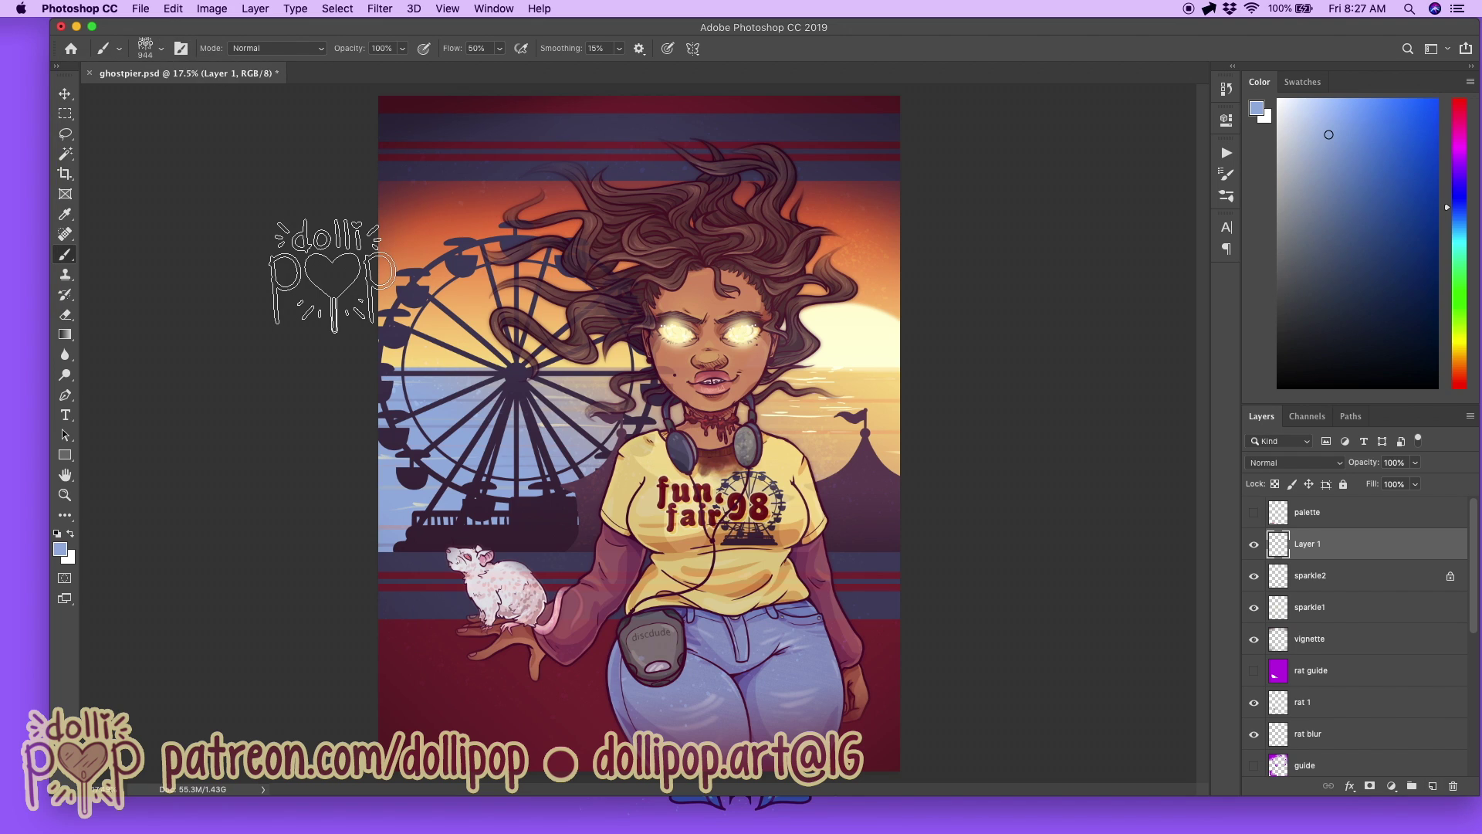
{"action": "key", "text": "bracketleft"}
{"action": "key", "text": "bracketleft"}
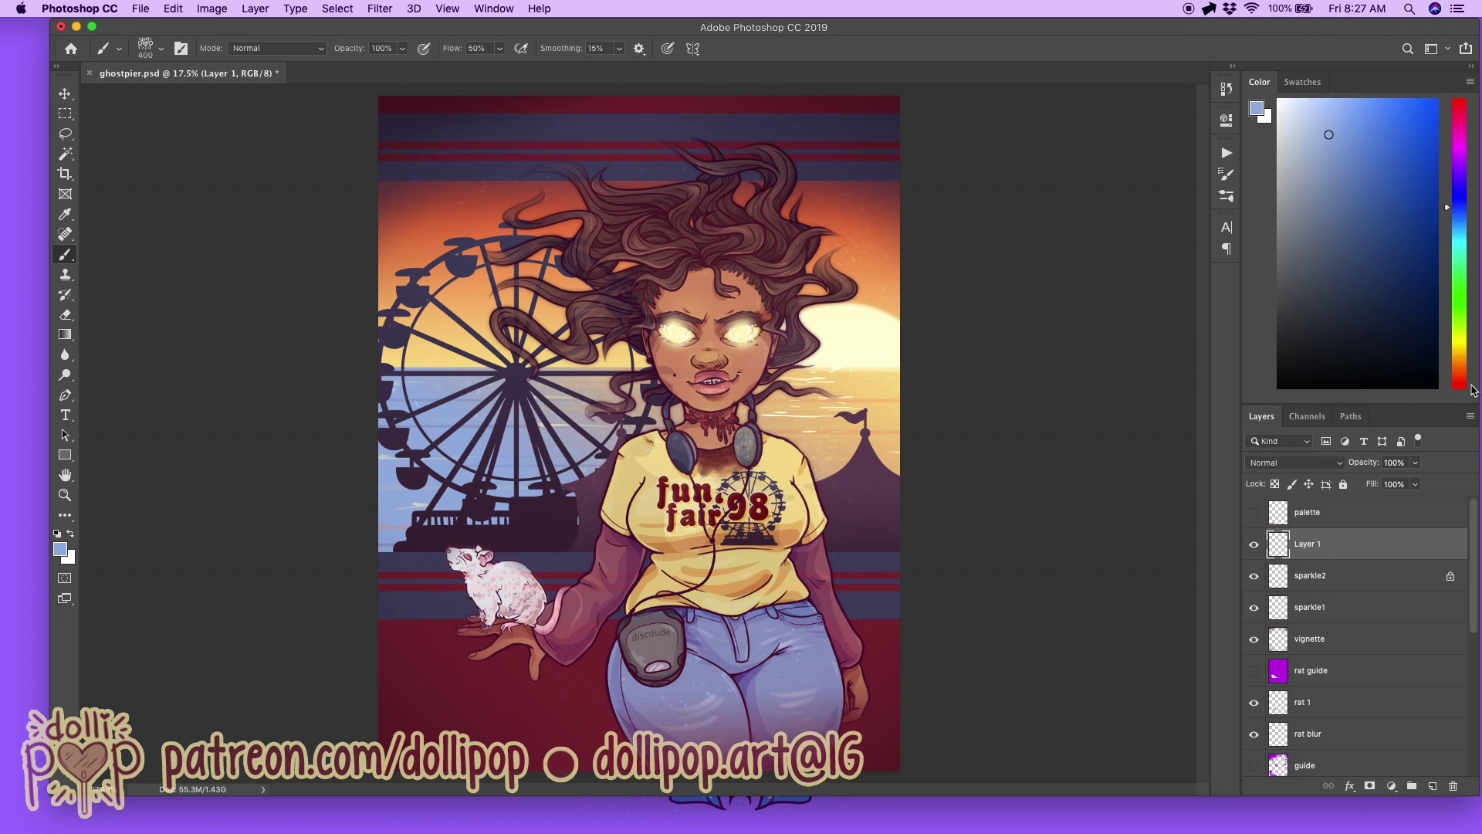
Step: Set the new layer's blend mode to Multiply and rename it "sig"
{"action": "left_click", "coordinate": [1303, 465]}
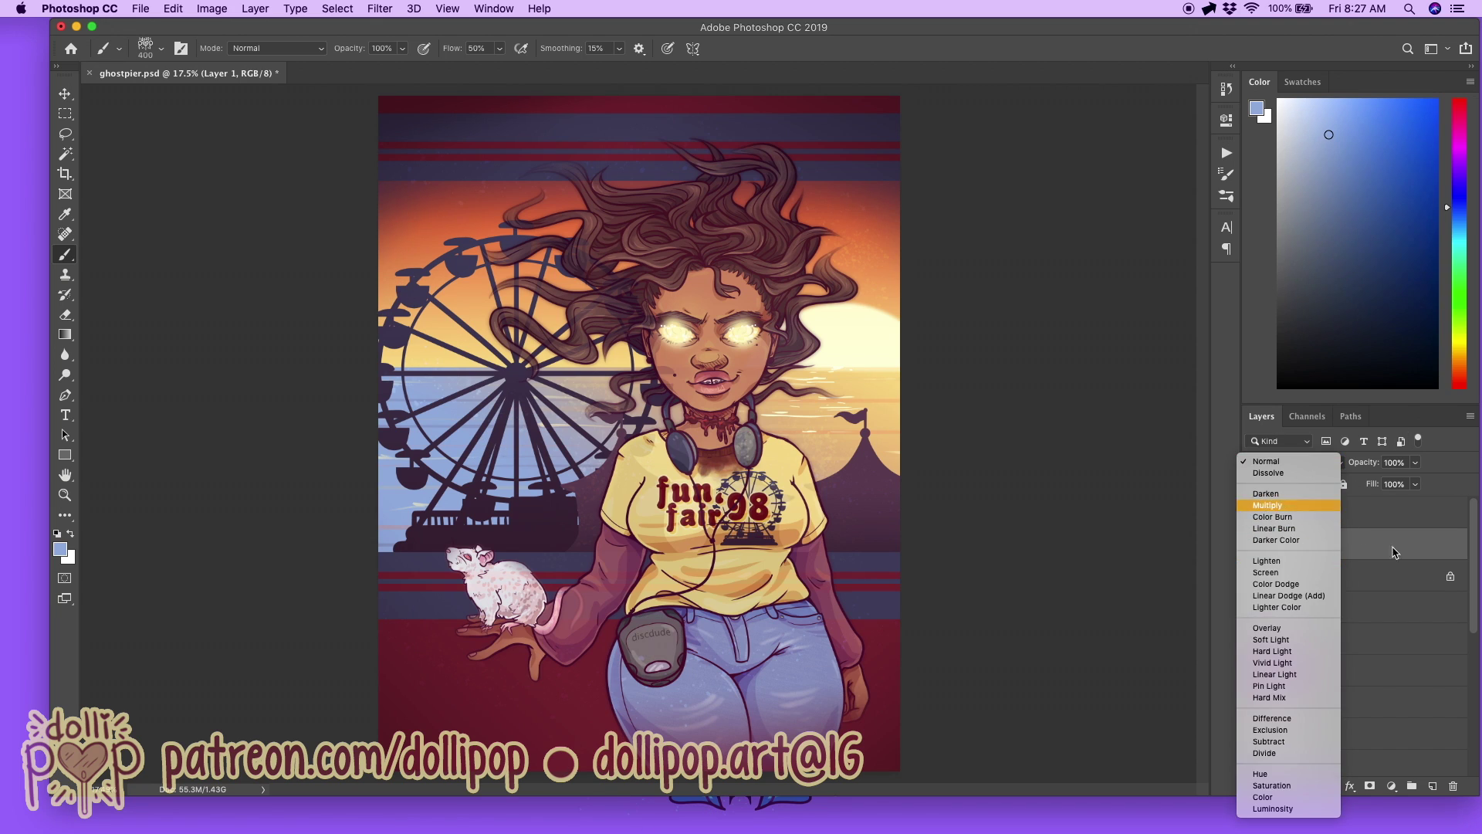
{"action": "left_click", "coordinate": [1305, 505]}
{"action": "double_click", "coordinate": [1314, 543]}
{"action": "type", "text": "sig"}
{"action": "key", "text": "Return"}
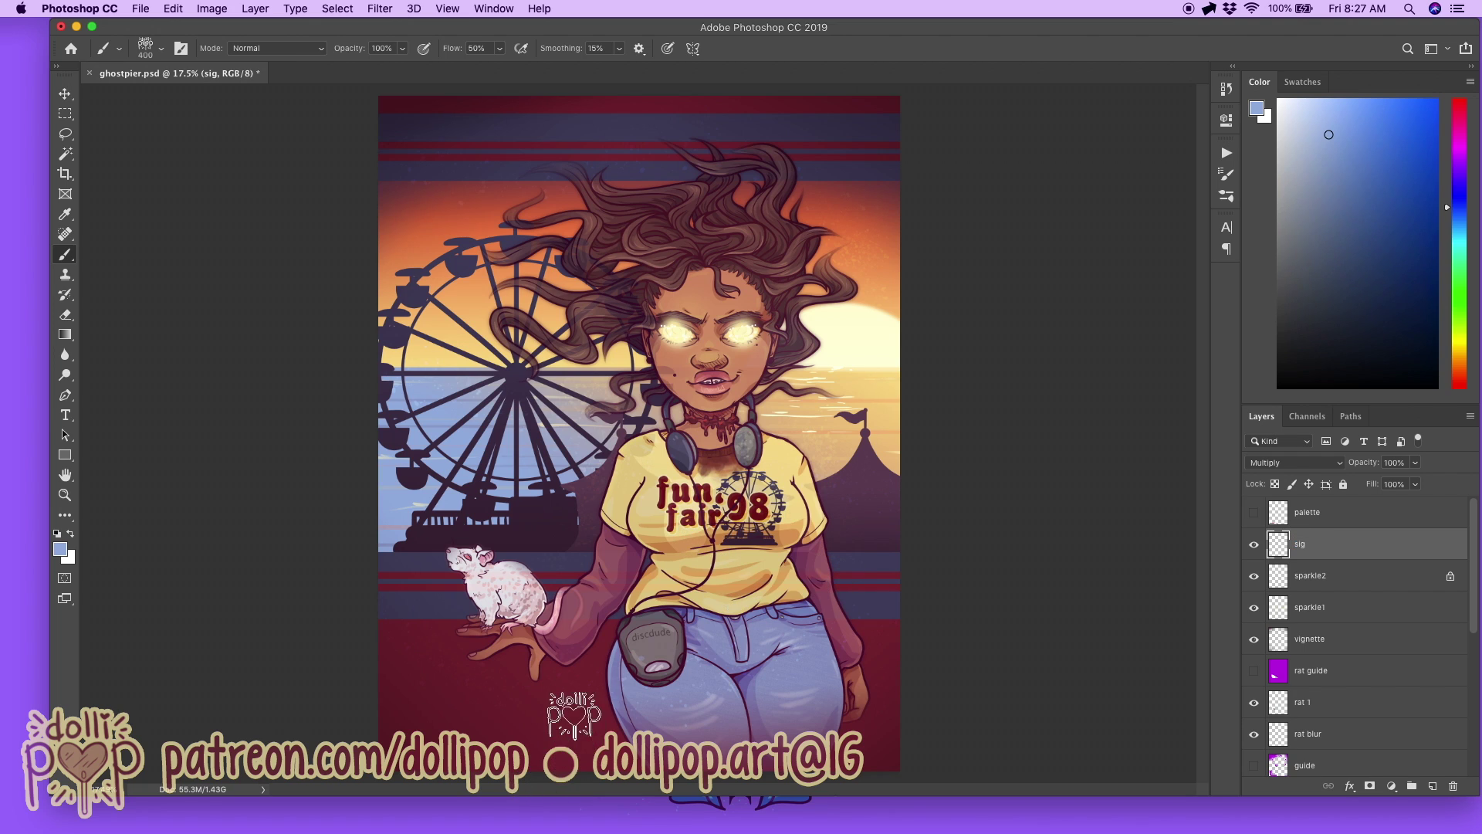
Step: Stamp the logo at 300 px in the artwork's lower right corner and recolour it with the dark navy sampled from the upper stripe
{"action": "key", "text": "bracketleft"}
{"action": "left_click", "coordinate": [869, 748]}
{"action": "left_click", "coordinate": [1275, 485]}
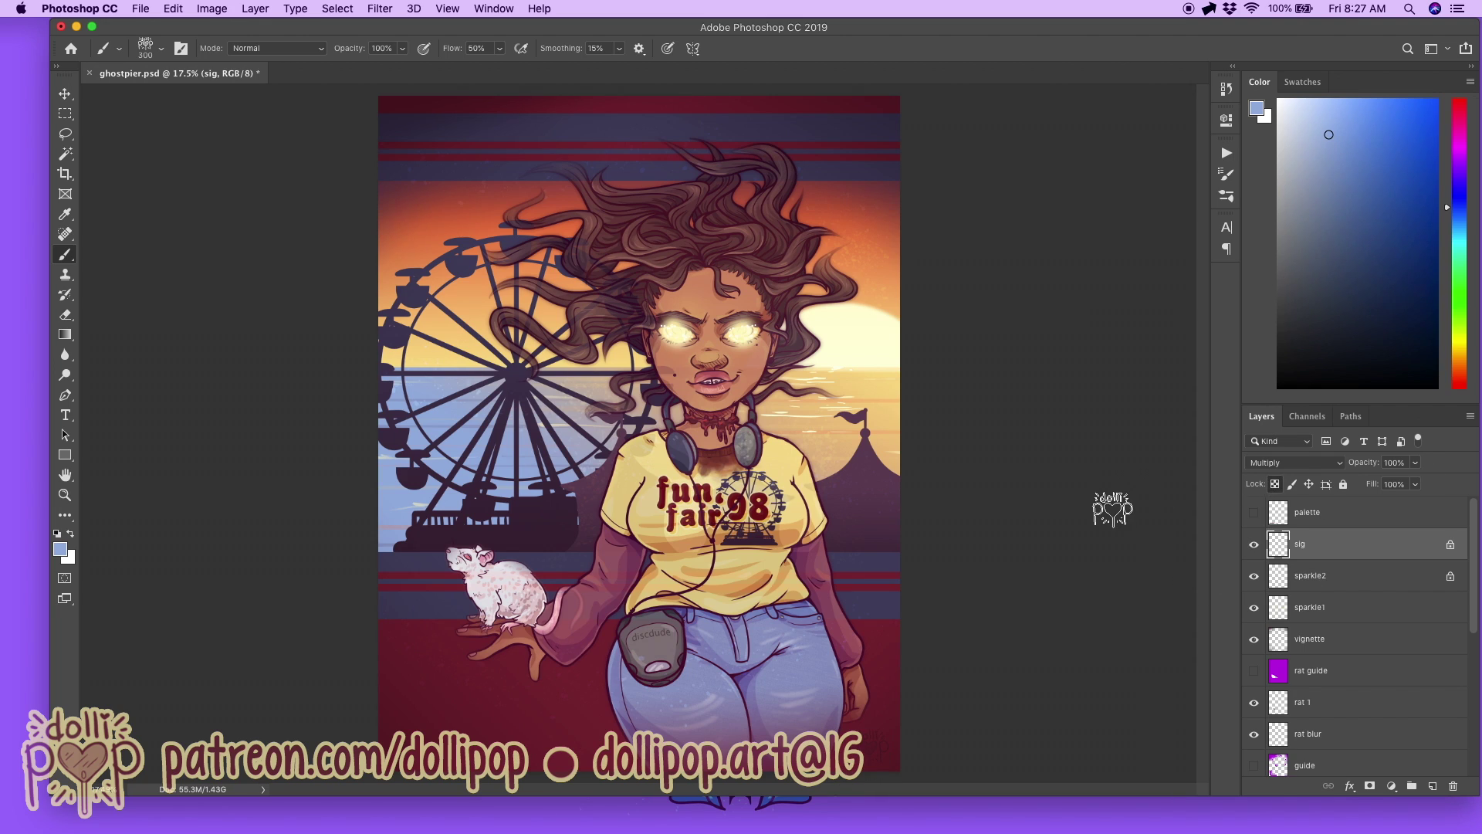
{"action": "left_click", "coordinate": [831, 123], "text": "alt"}
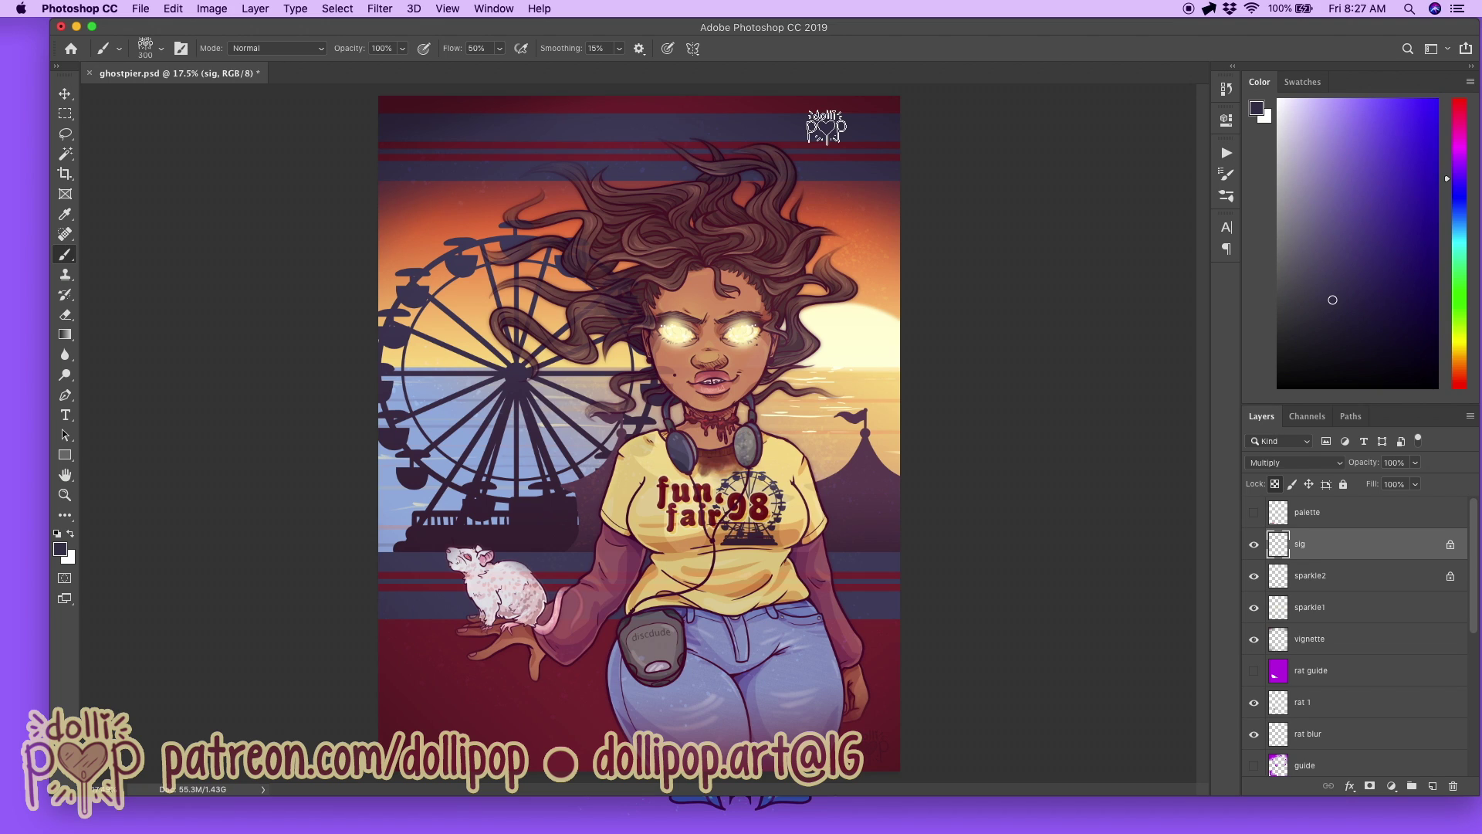
{"action": "key", "text": "shift+BackSpace"}
{"action": "key", "text": "Return"}
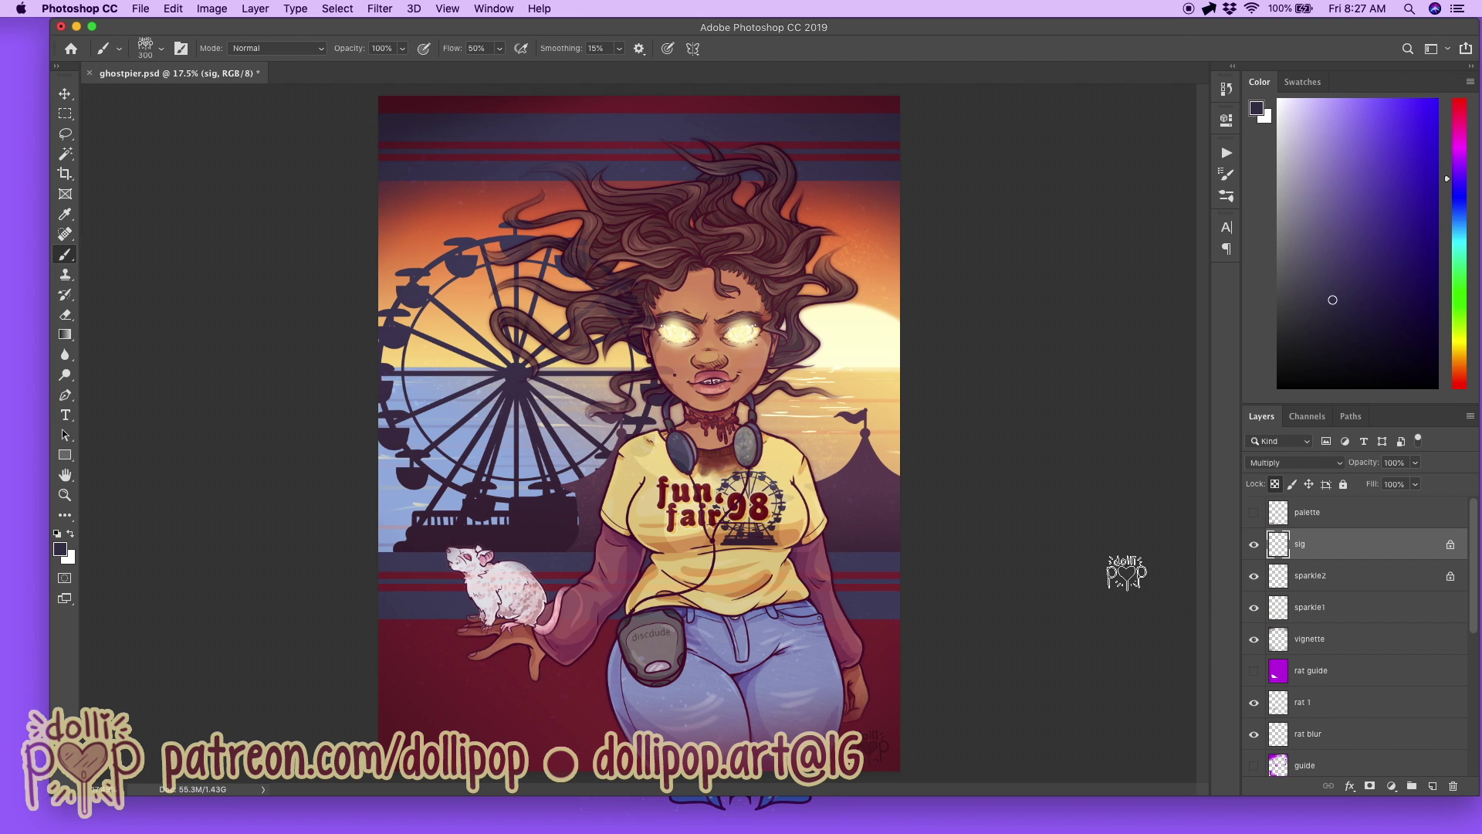
Step: Move the logo signature left along the artwork's lower edge to the other side of the jeans
{"action": "scroll", "coordinate": [1127, 573], "scroll_direction": "down", "scroll_amount": 3}
{"action": "scroll", "coordinate": [1127, 573], "scroll_direction": "up", "scroll_amount": 3}
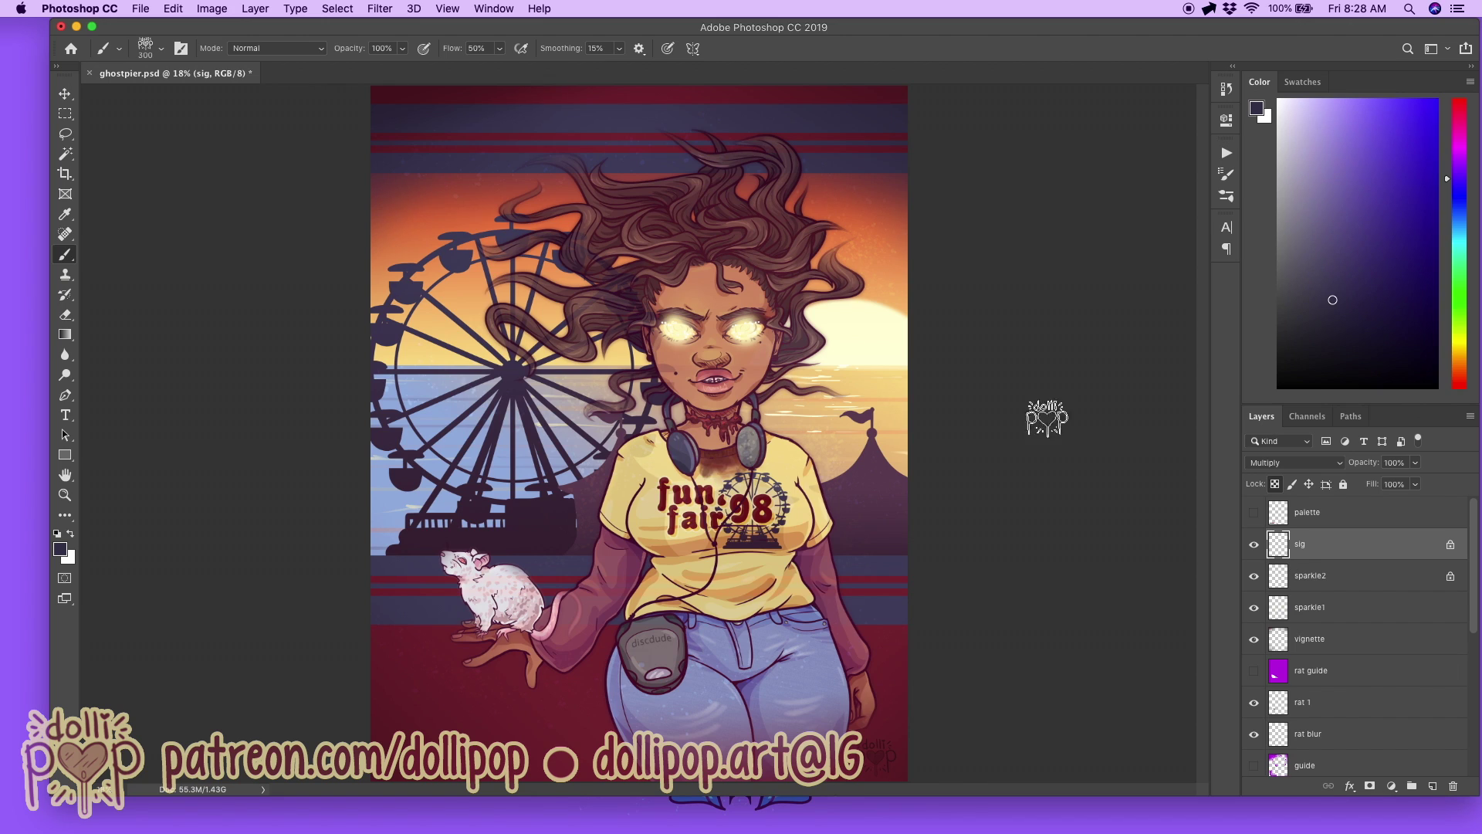
{"action": "key", "text": "v"}
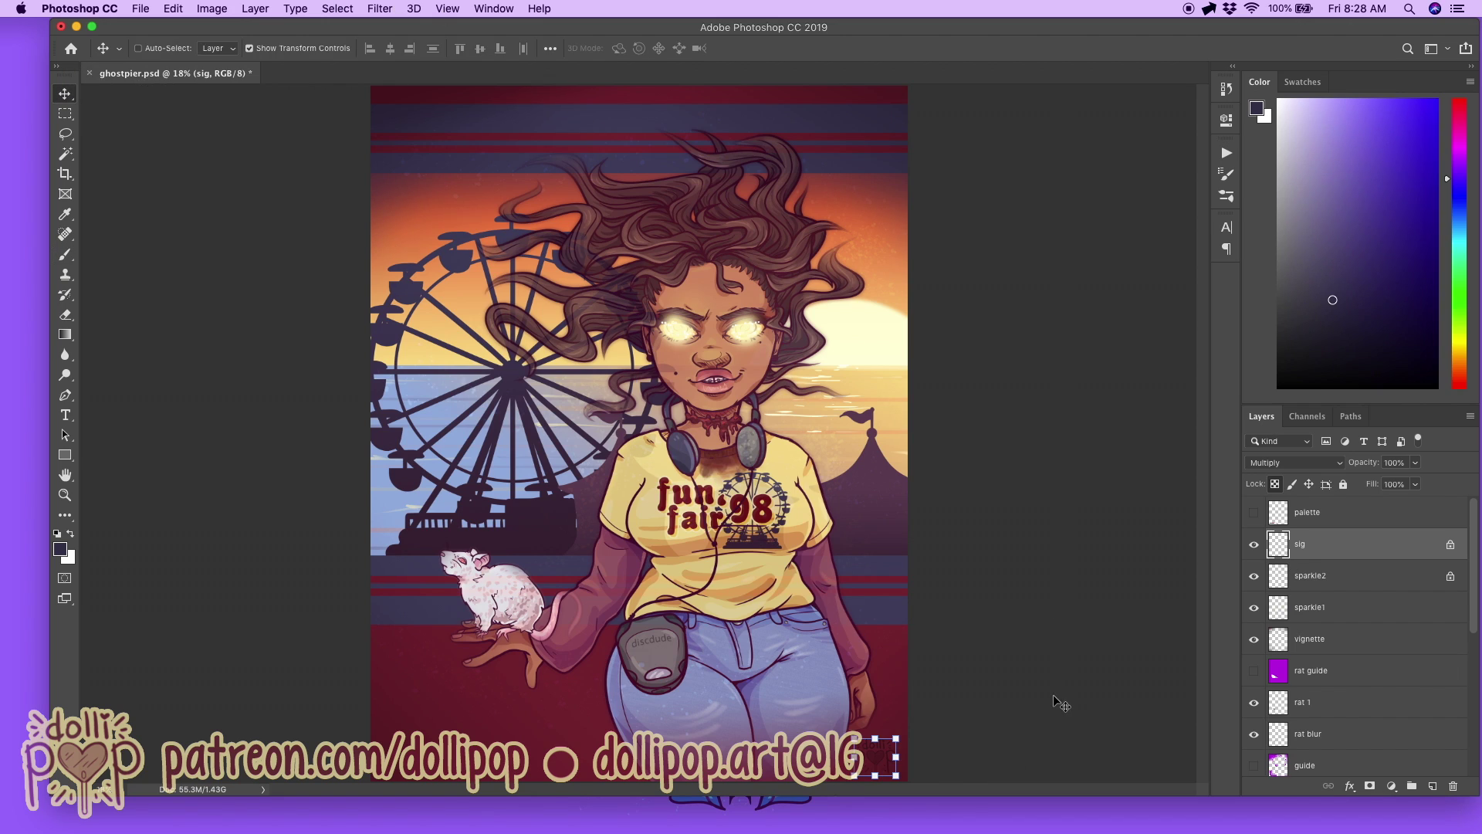
{"action": "mouse_move", "coordinate": [1080, 717]}
{"action": "left_mouse_down"}
{"action": "mouse_move", "coordinate": [712, 688]}
{"action": "mouse_move", "coordinate": [591, 700]}
{"action": "mouse_move", "coordinate": [608, 617]}
{"action": "mouse_move", "coordinate": [804, 720]}
{"action": "left_mouse_up"}
Step: Inspect the face, glowing eyes and surrounding hair of the illustration at 100% zoom
{"action": "left_click", "coordinate": [65, 495]}
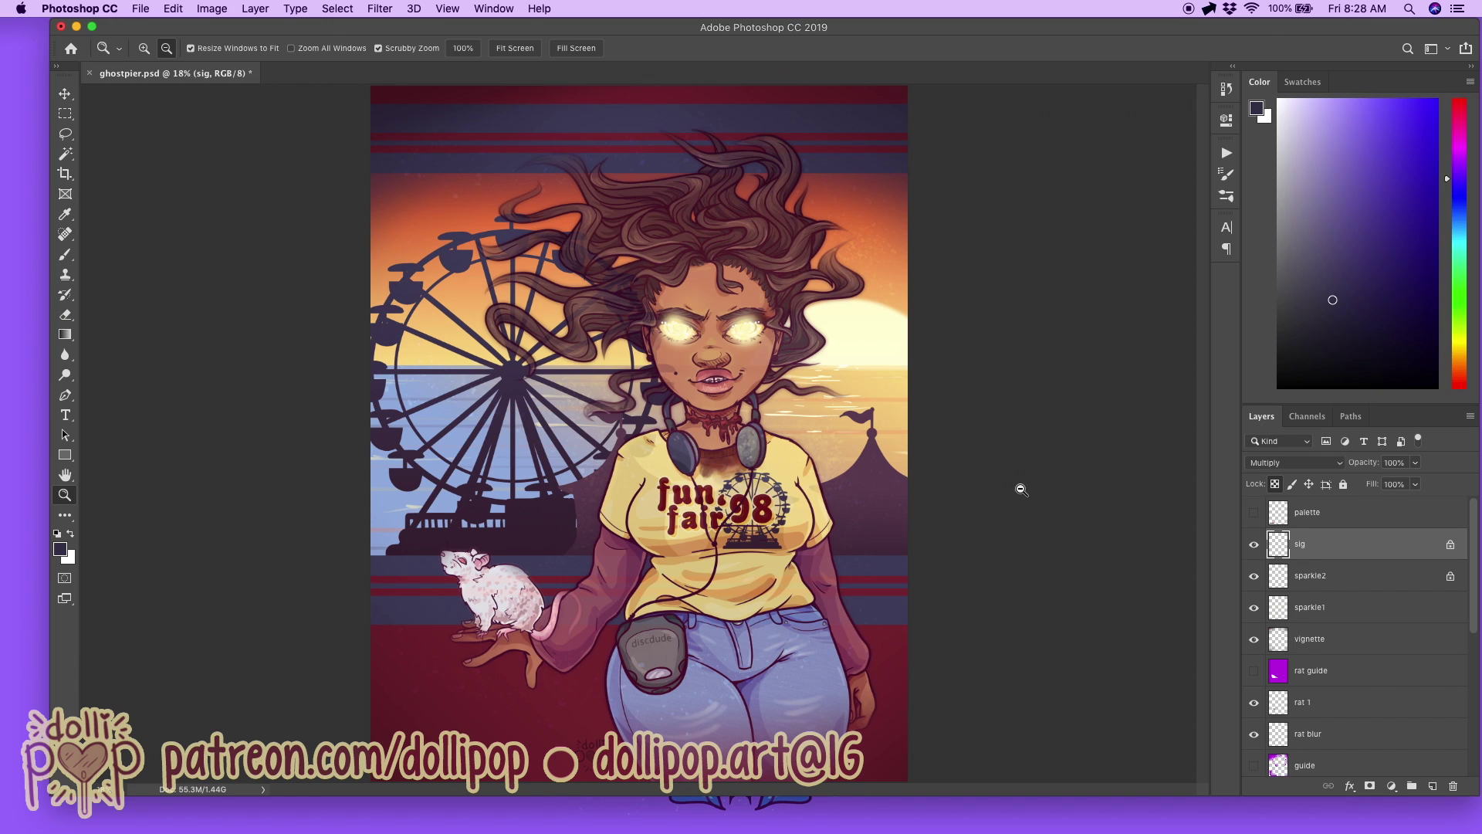
{"action": "scroll", "coordinate": [1328, 587], "scroll_direction": "down", "scroll_amount": 10}
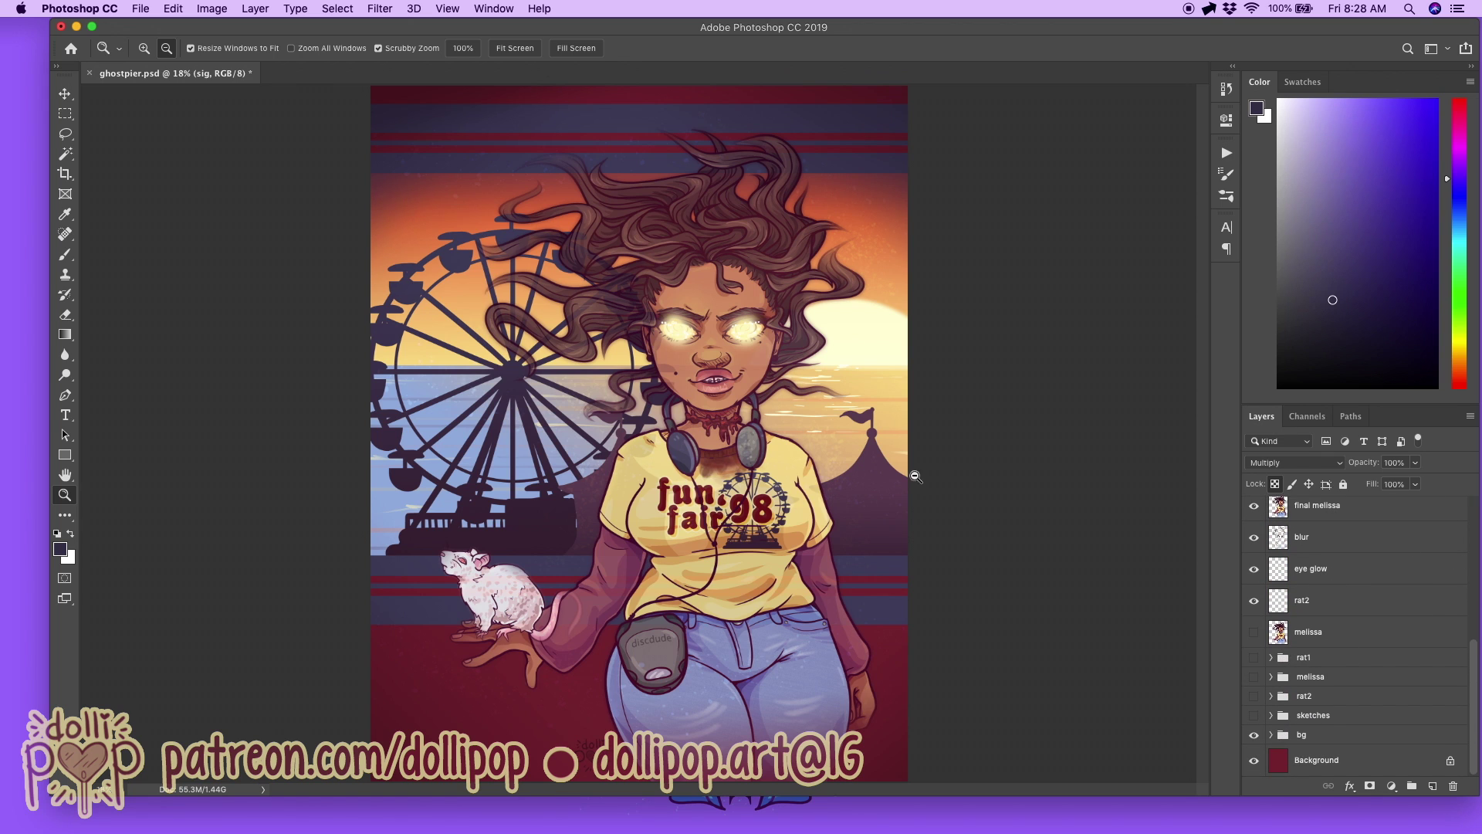
{"action": "left_click_drag", "start_coordinate": [711, 403], "coordinate": [943, 421]}
{"action": "scroll", "coordinate": [944, 421], "scroll_direction": "up", "scroll_amount": 5}
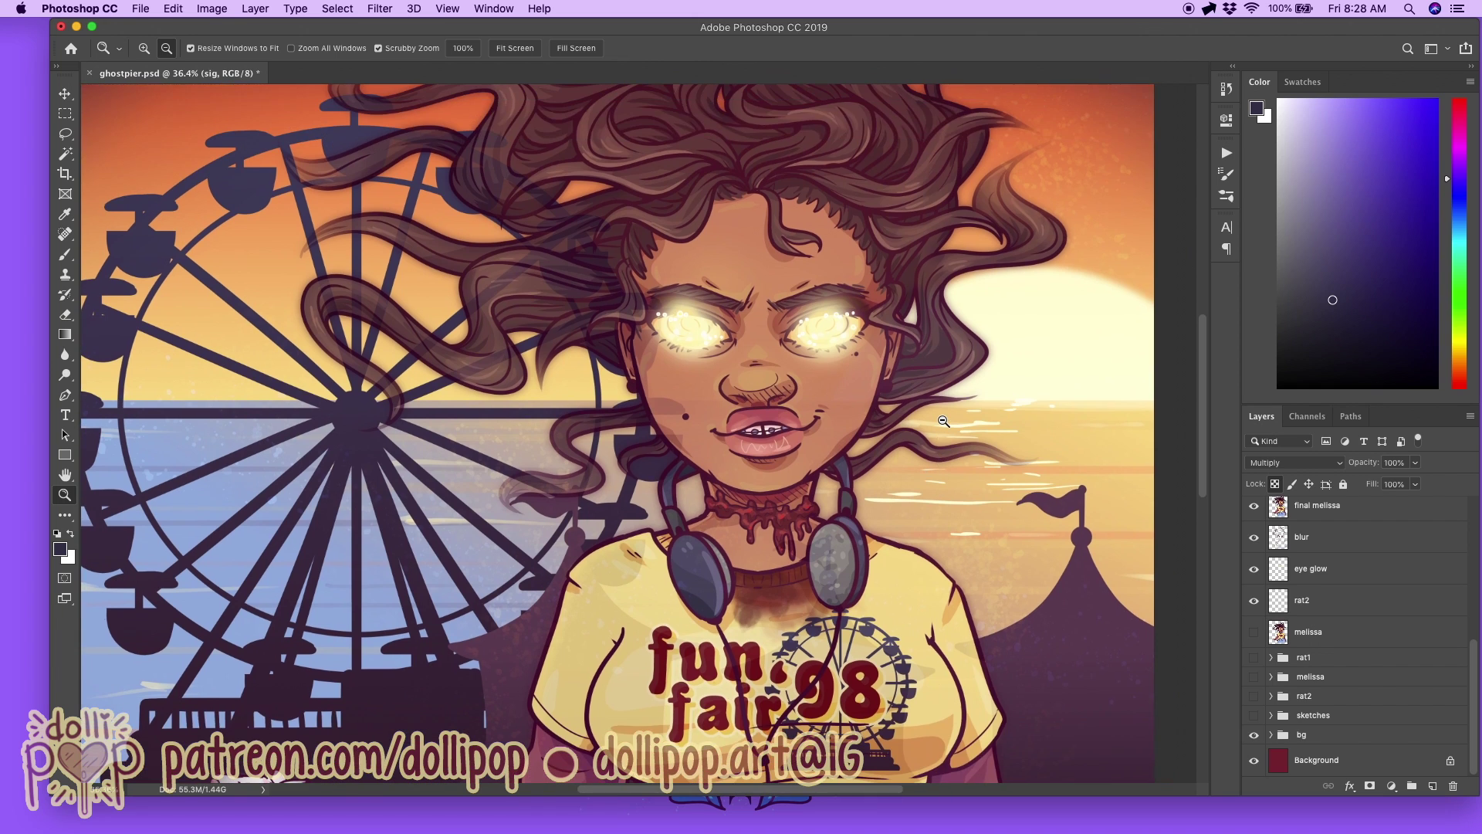
{"action": "scroll", "coordinate": [943, 421], "scroll_direction": "up", "scroll_amount": 5}
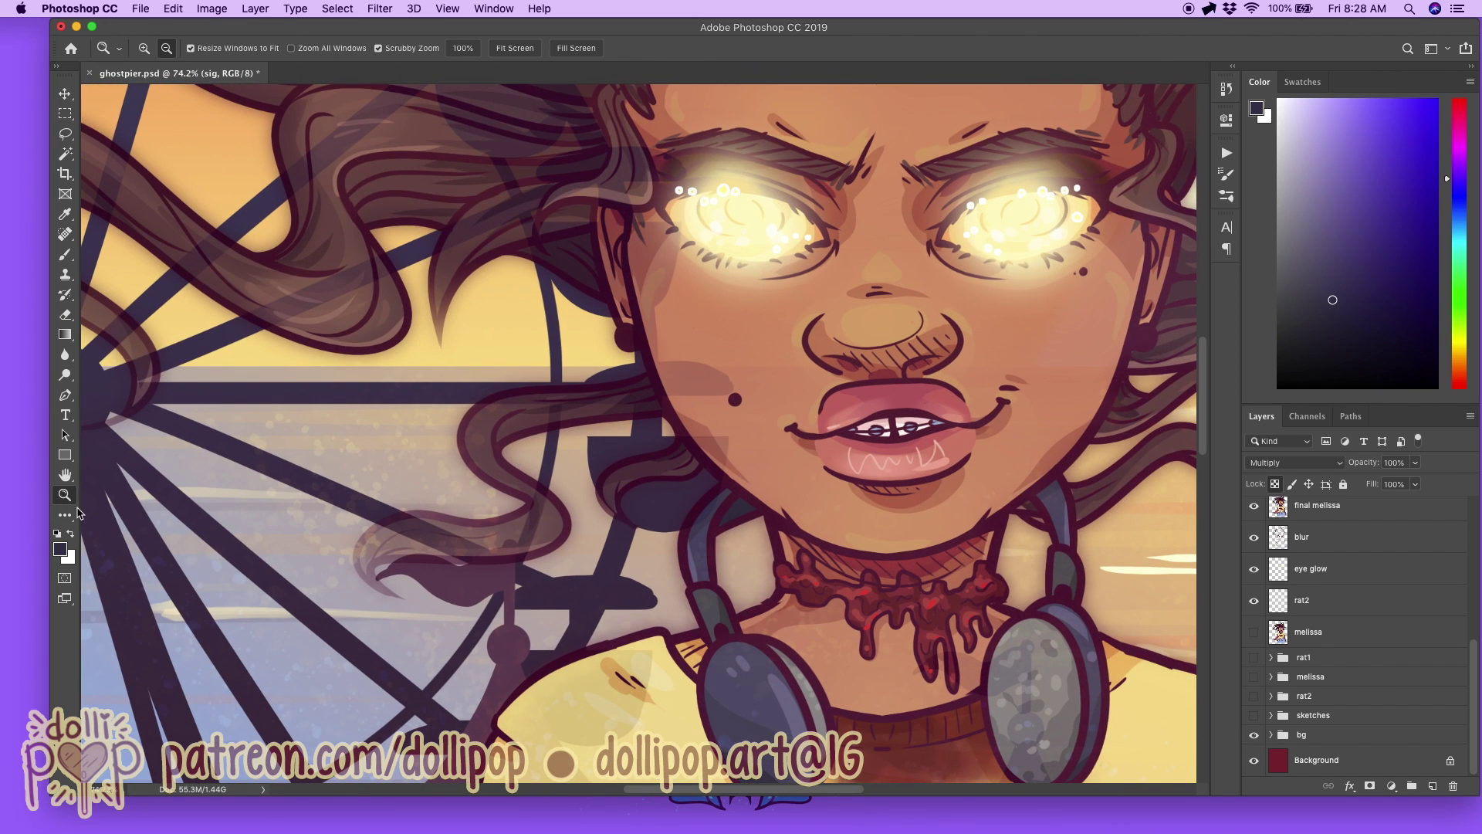
{"action": "left_click", "coordinate": [463, 48]}
{"action": "scroll", "coordinate": [991, 435], "scroll_direction": "up", "scroll_amount": 3}
{"action": "scroll", "coordinate": [991, 435], "scroll_direction": "right", "scroll_amount": 2}
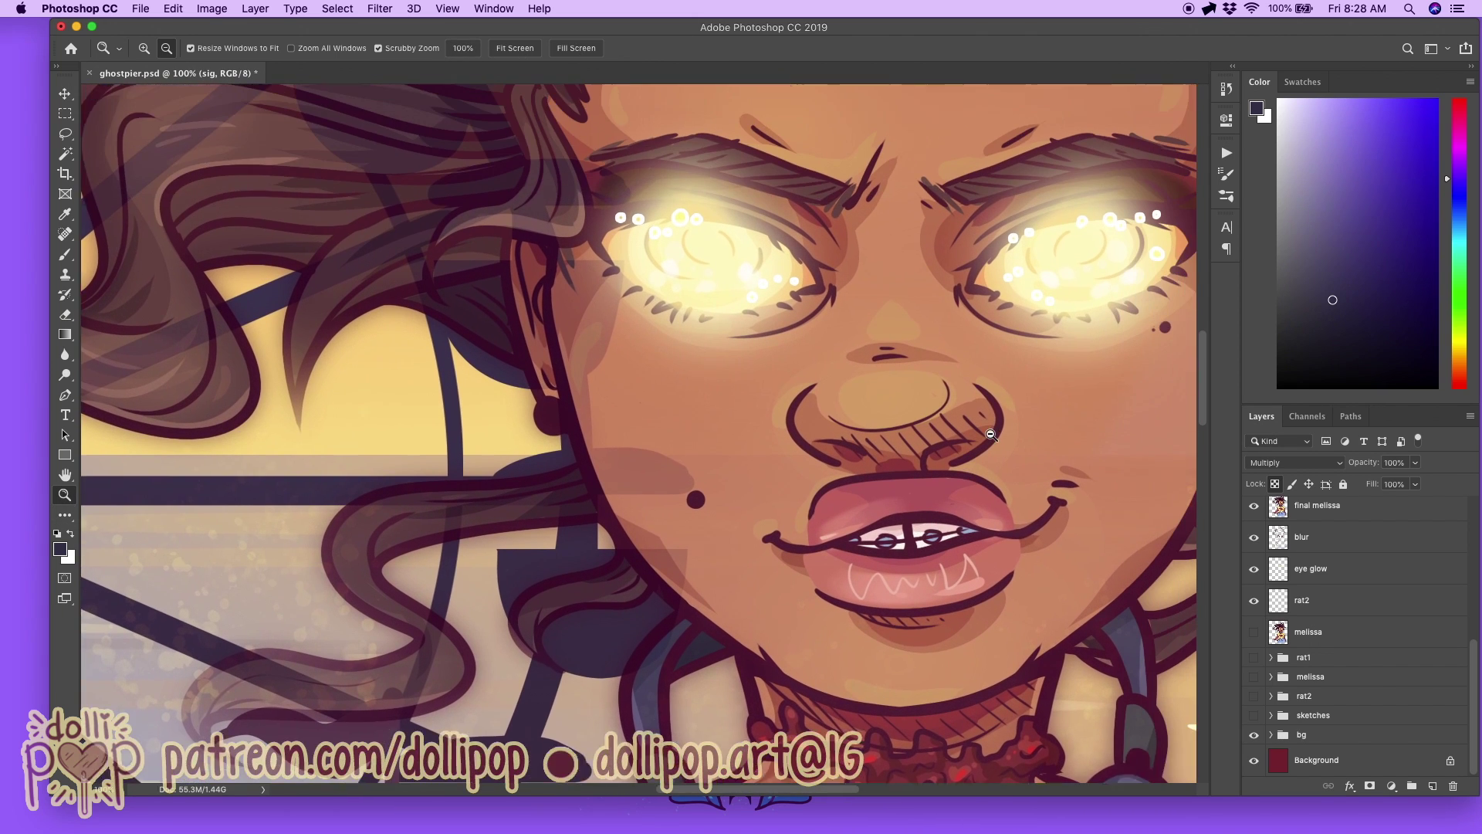
{"action": "scroll", "coordinate": [991, 435], "scroll_direction": "right", "scroll_amount": 5}
{"action": "scroll", "coordinate": [991, 435], "scroll_direction": "down", "scroll_amount": 2}
{"action": "scroll", "coordinate": [991, 435], "scroll_direction": "left", "scroll_amount": 6}
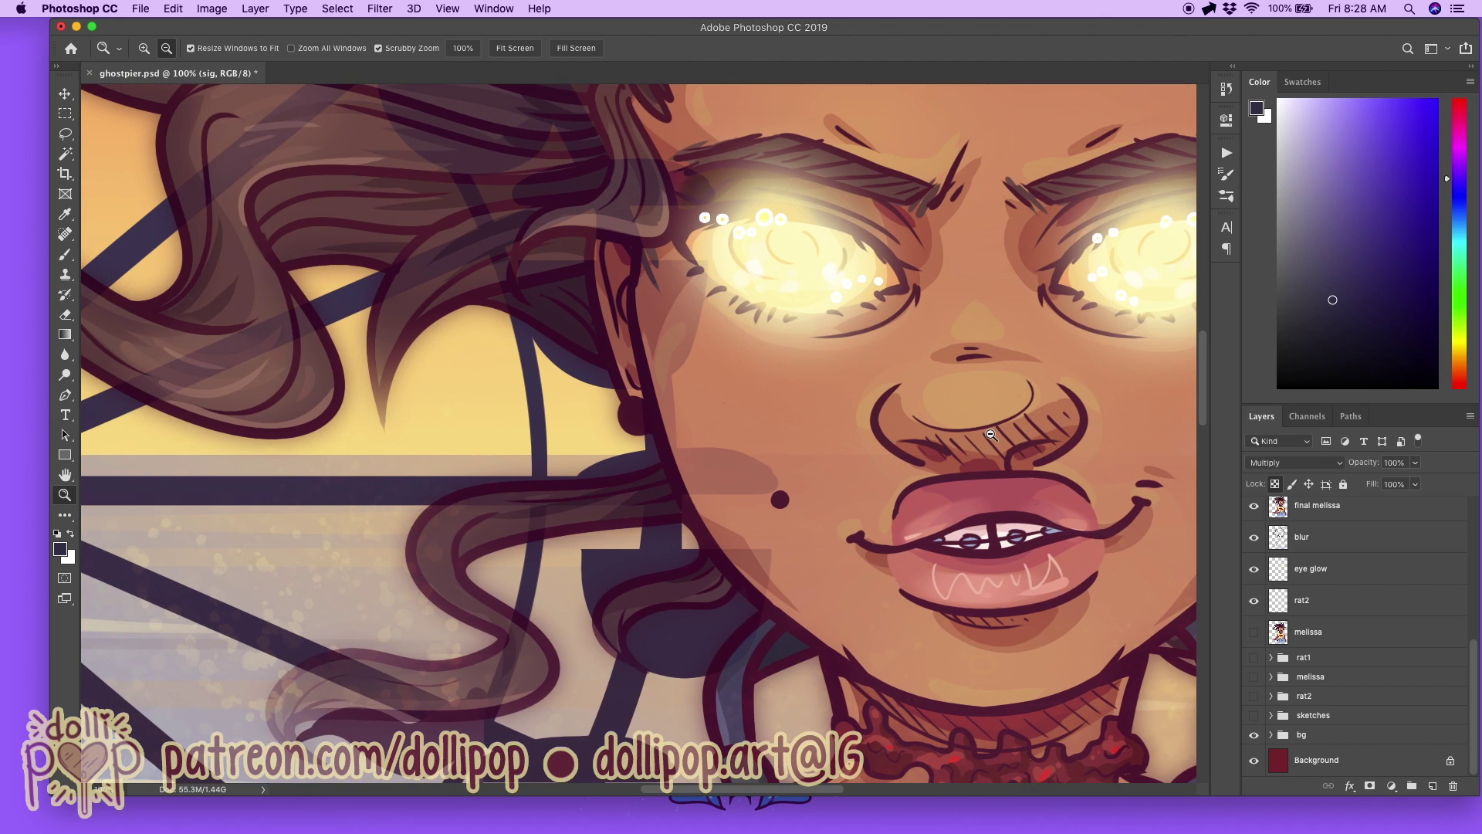
Step: Examine the forehead, glowing eyes, neck wound and flowing hair over the Ferris wheel at 100% and 66.7% zoom
{"action": "scroll", "coordinate": [992, 435], "scroll_direction": "up", "scroll_amount": 3}
{"action": "scroll", "coordinate": [991, 434], "scroll_direction": "up", "scroll_amount": 2}
{"action": "scroll", "coordinate": [991, 434], "scroll_direction": "right", "scroll_amount": 6}
{"action": "scroll", "coordinate": [991, 435], "scroll_direction": "down", "scroll_amount": 2}
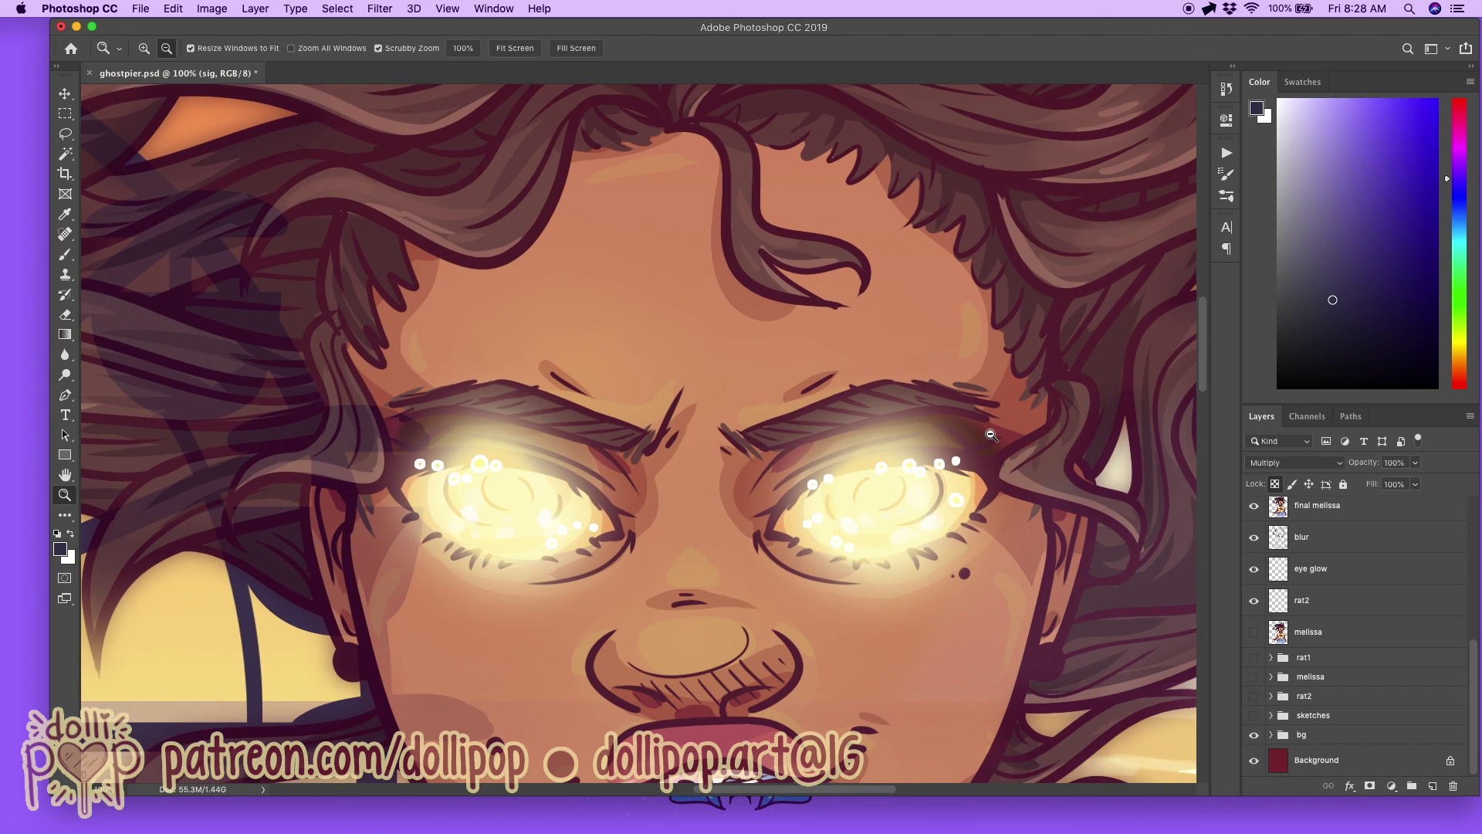
{"action": "scroll", "coordinate": [991, 435], "scroll_direction": "left", "scroll_amount": 4}
{"action": "scroll", "coordinate": [992, 434], "scroll_direction": "down", "scroll_amount": 2}
{"action": "left_click", "coordinate": [991, 434]}
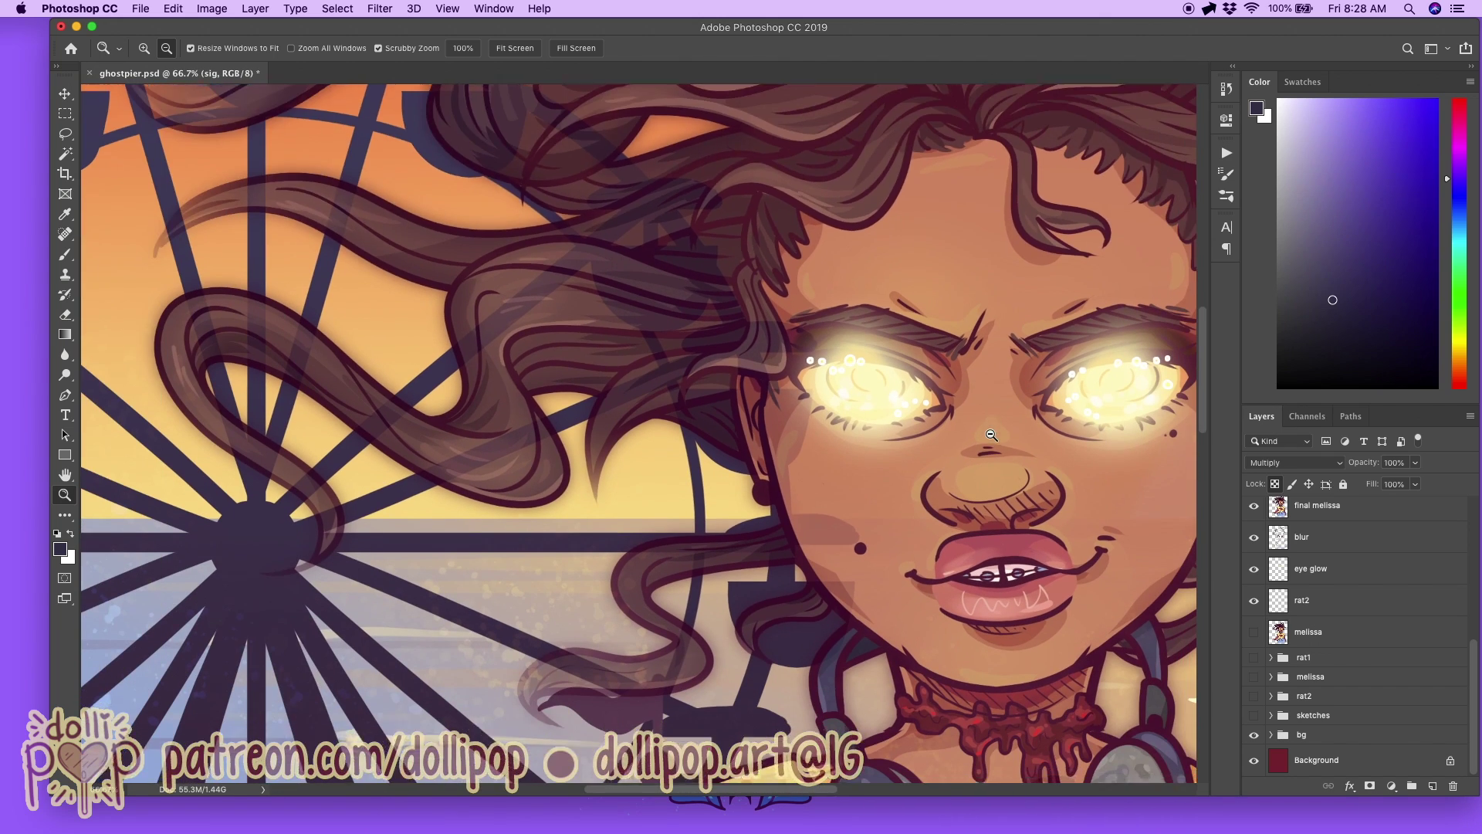
{"action": "scroll", "coordinate": [991, 435], "scroll_direction": "down", "scroll_amount": 4}
{"action": "scroll", "coordinate": [864, 359], "scroll_direction": "up", "scroll_amount": 3}
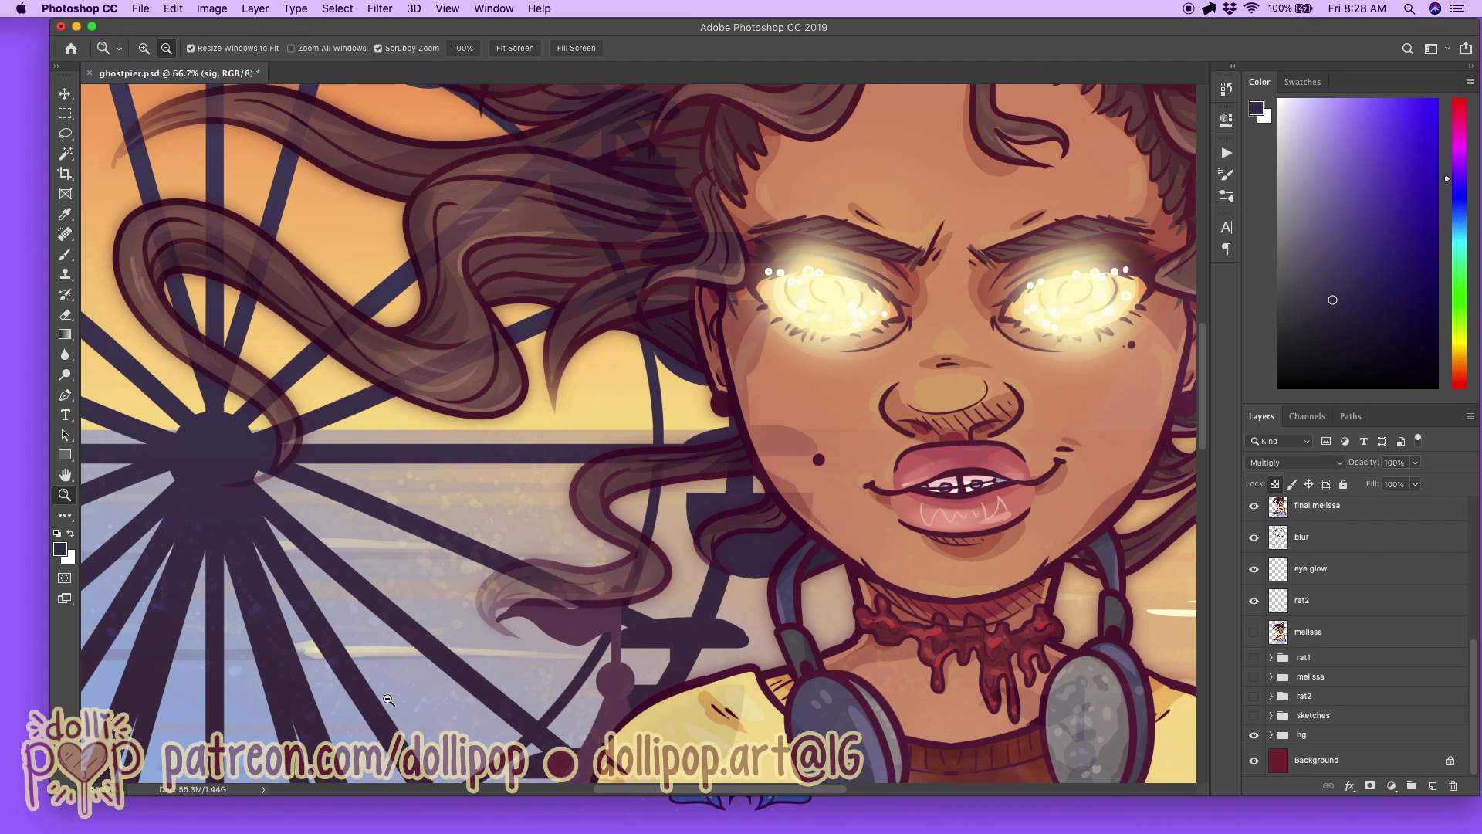
Step: Review the character against the Ferris wheel background from mid-range zoom out to the whole canvas to check the overall composition
{"action": "left_click", "coordinate": [1021, 483]}
{"action": "left_click", "coordinate": [1022, 482]}
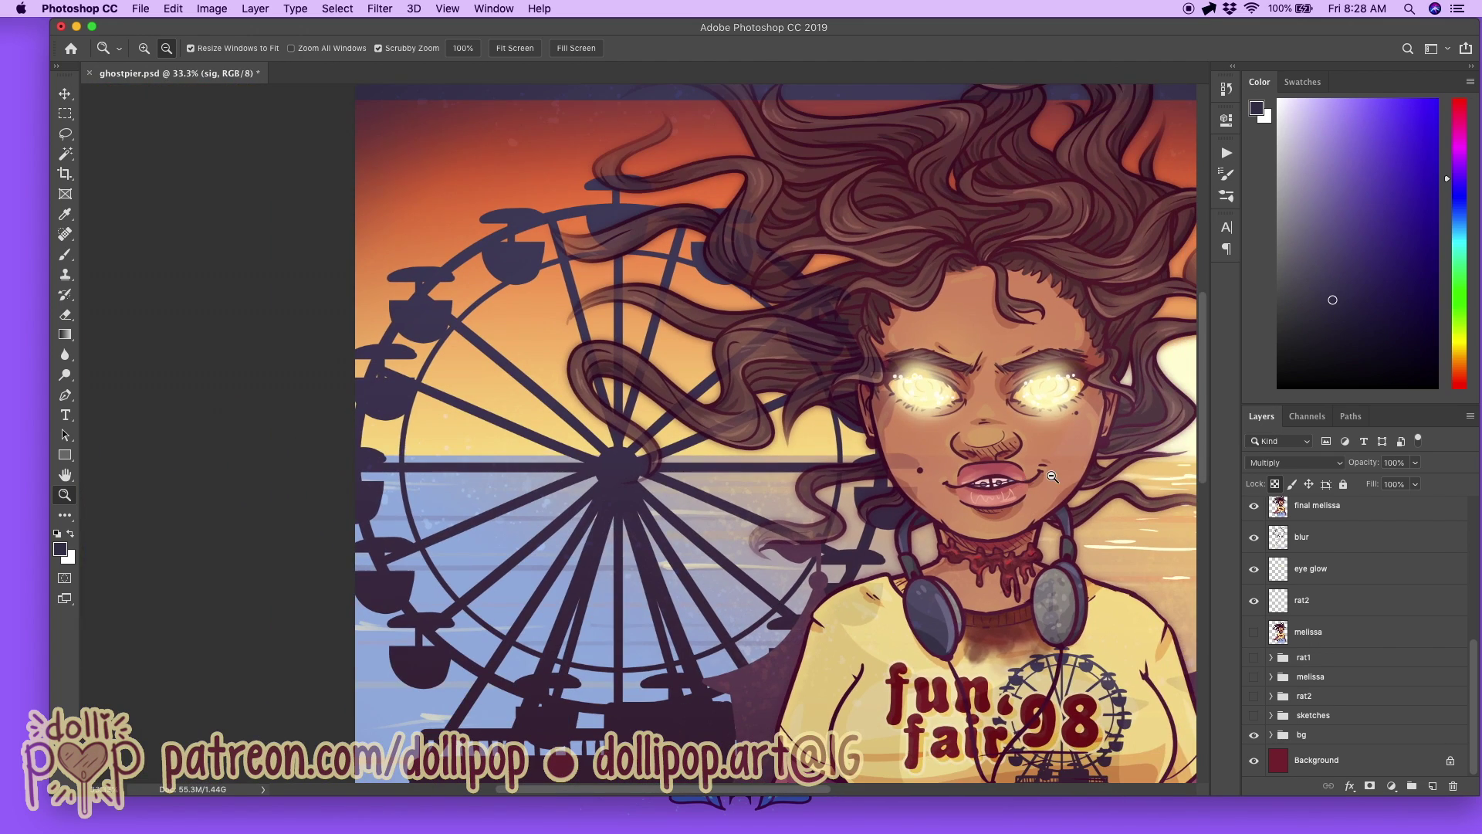
{"action": "scroll", "coordinate": [1052, 476], "scroll_direction": "right", "scroll_amount": 5}
{"action": "scroll", "coordinate": [1052, 476], "scroll_direction": "left", "scroll_amount": 3}
{"action": "scroll", "coordinate": [1051, 475], "scroll_direction": "up", "scroll_amount": 3}
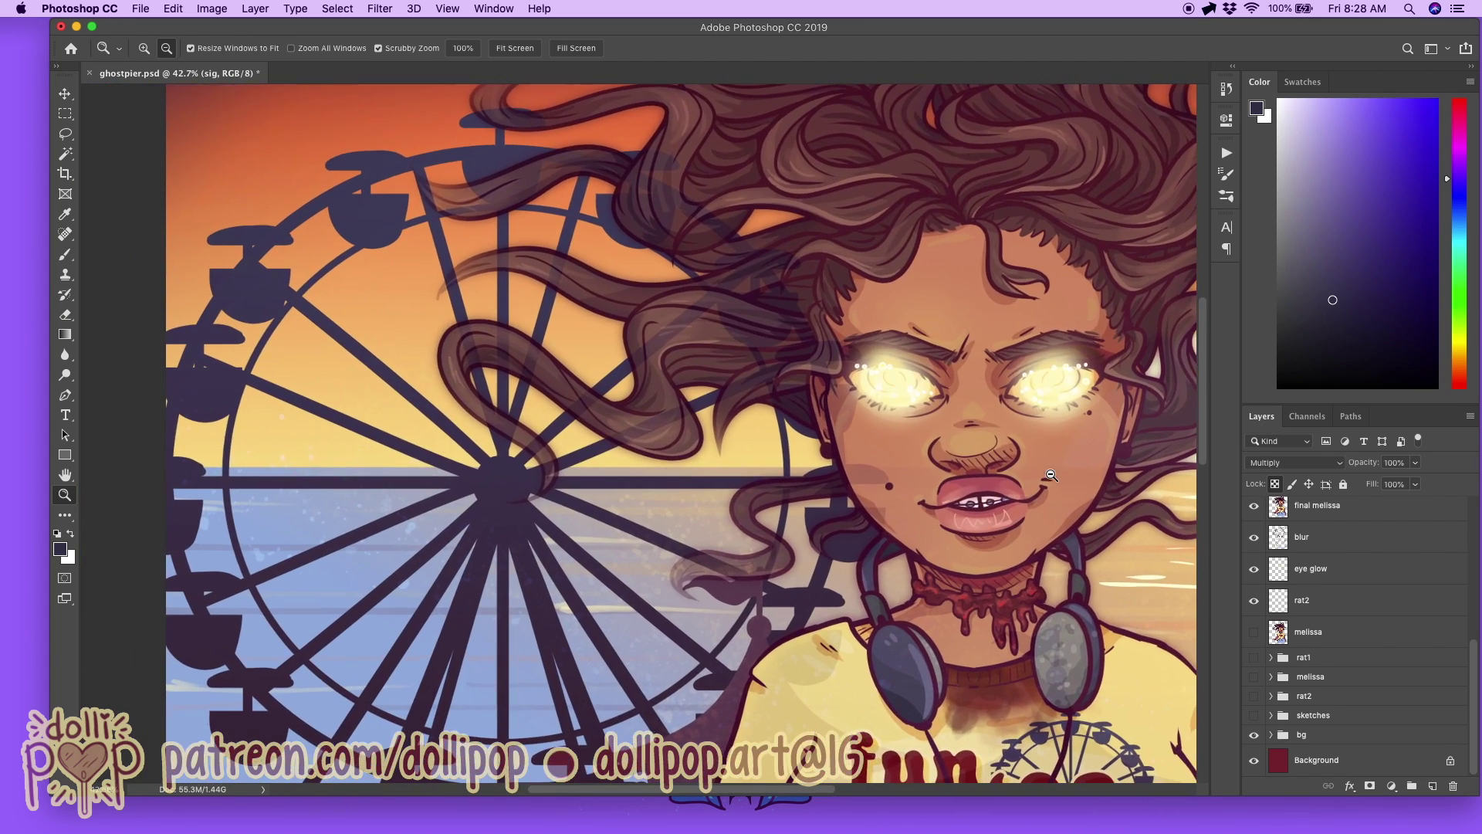
{"action": "scroll", "coordinate": [1051, 476], "scroll_direction": "up", "scroll_amount": 2}
{"action": "scroll", "coordinate": [1051, 475], "scroll_direction": "up", "scroll_amount": 3}
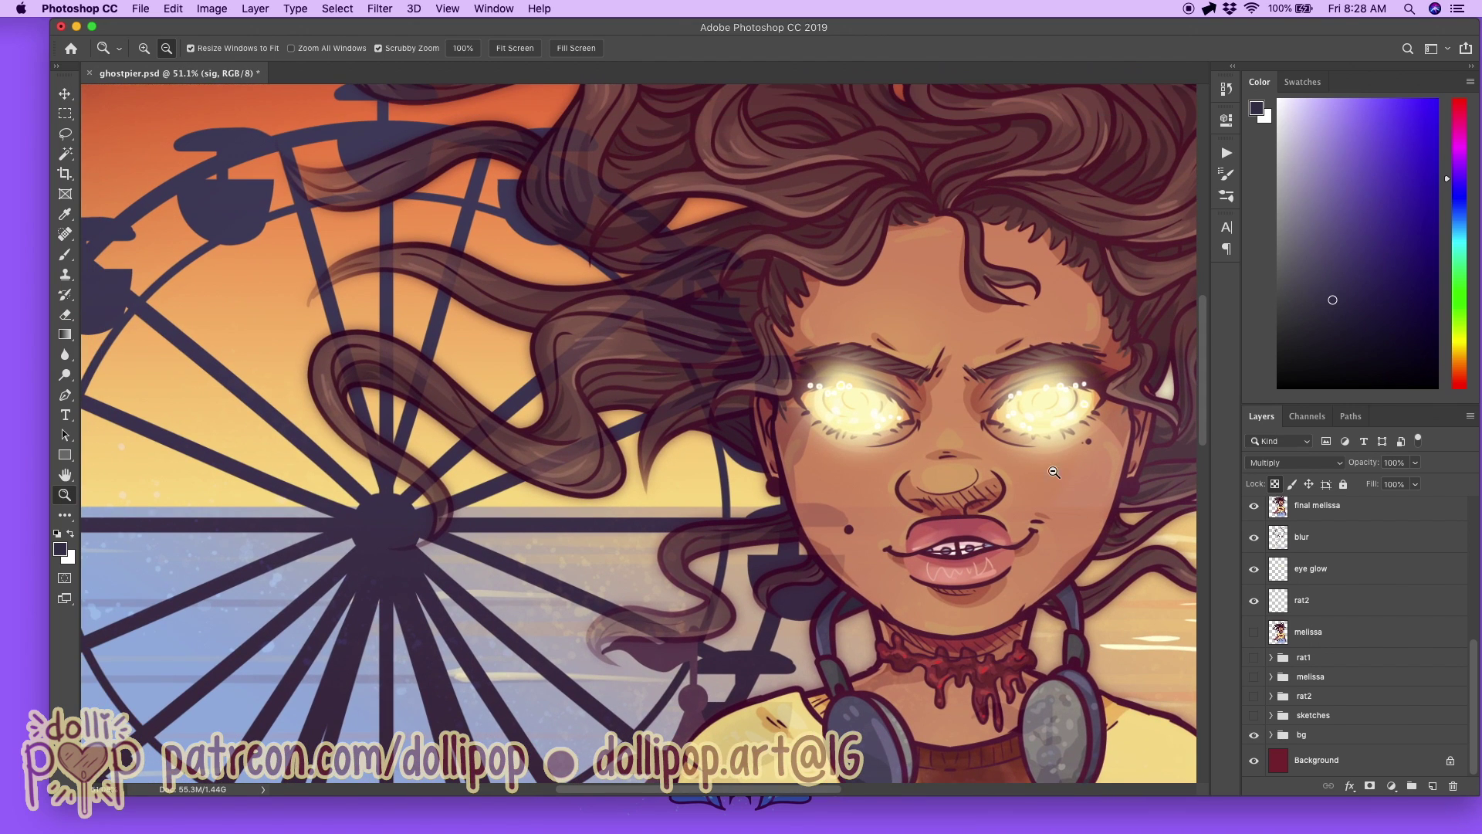
{"action": "scroll", "coordinate": [915, 635], "scroll_direction": "down", "scroll_amount": 5}
{"action": "scroll", "coordinate": [915, 634], "scroll_direction": "down", "scroll_amount": 4}
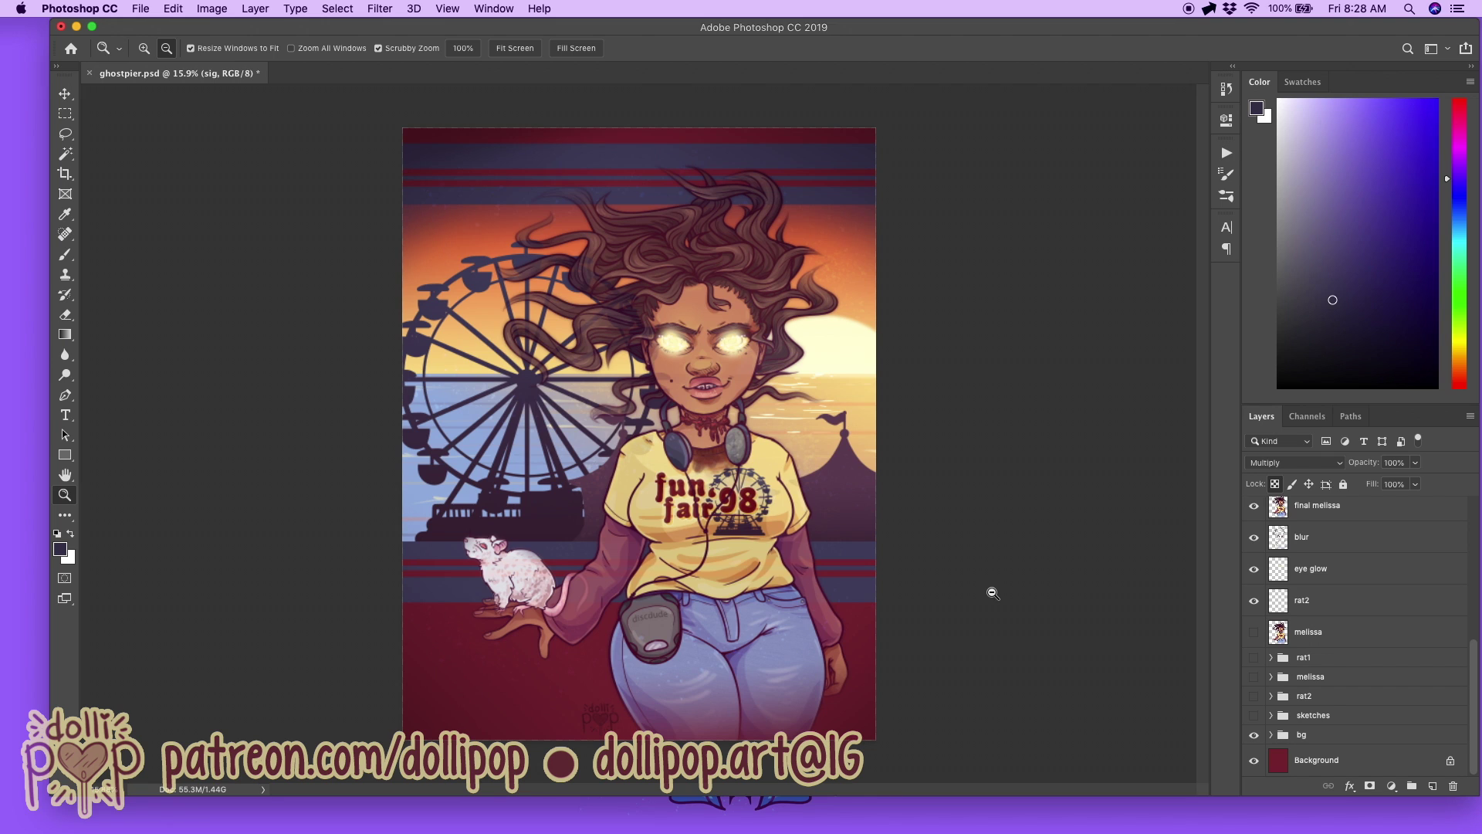
{"action": "scroll", "coordinate": [993, 593], "scroll_direction": "up", "scroll_amount": 1}
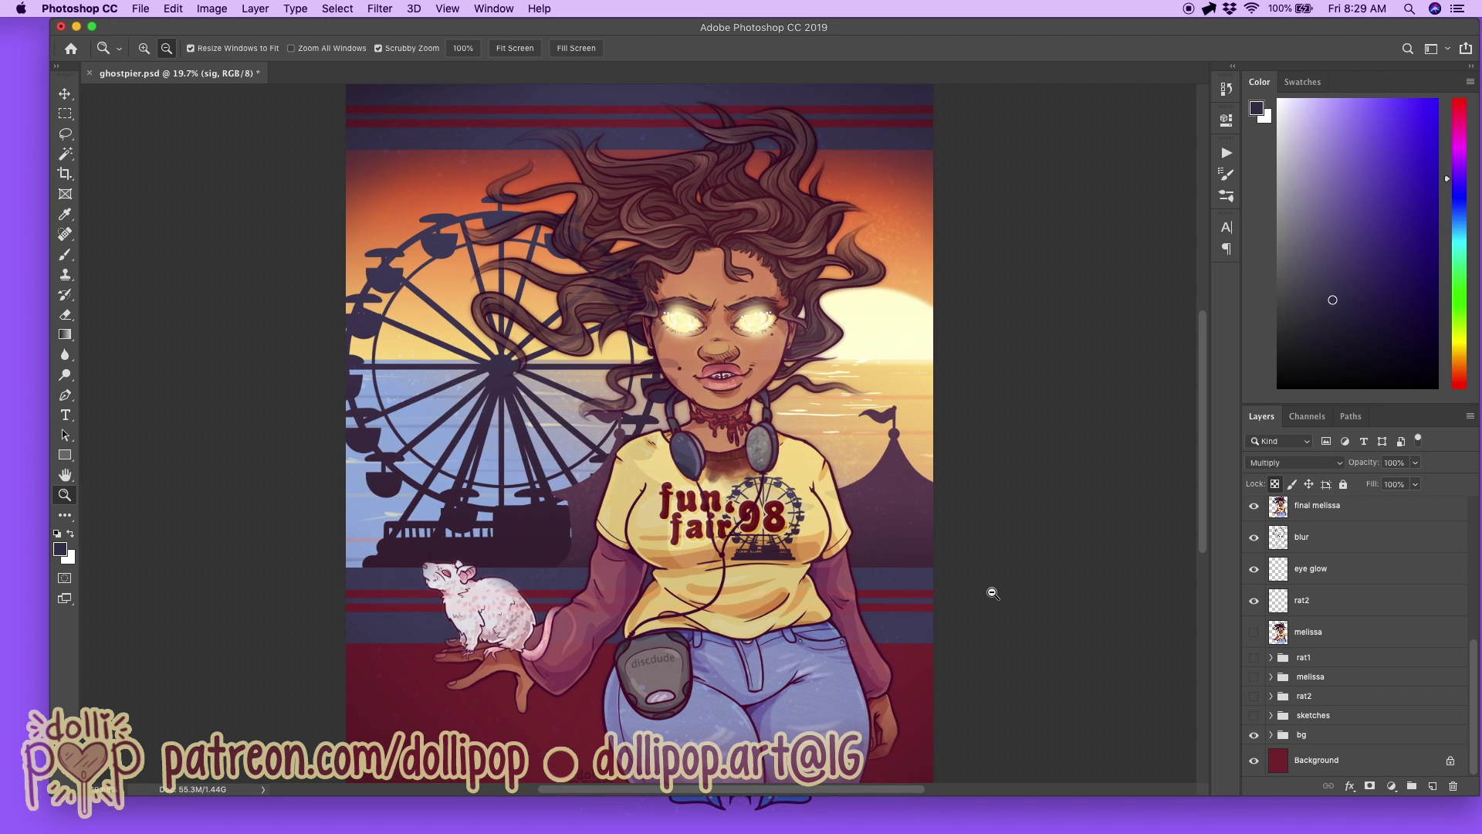